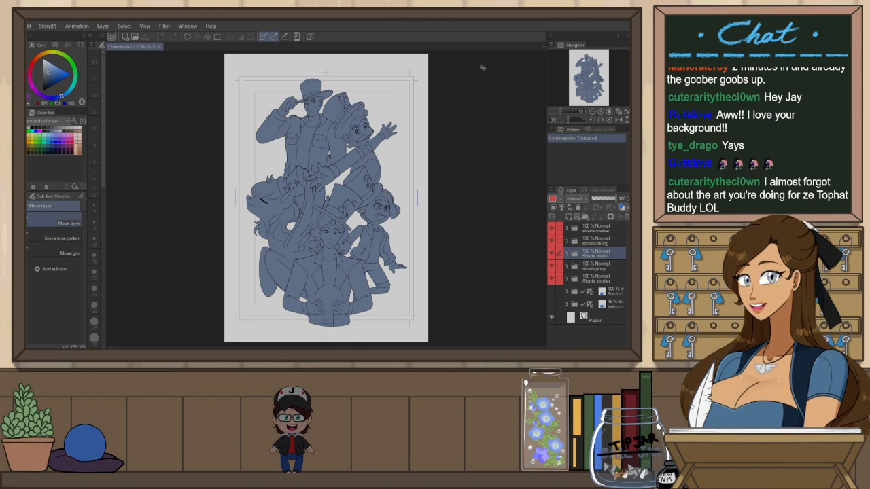
Expand the shade master folder and select its base shade layer
scroll(378, 62, up, 1)
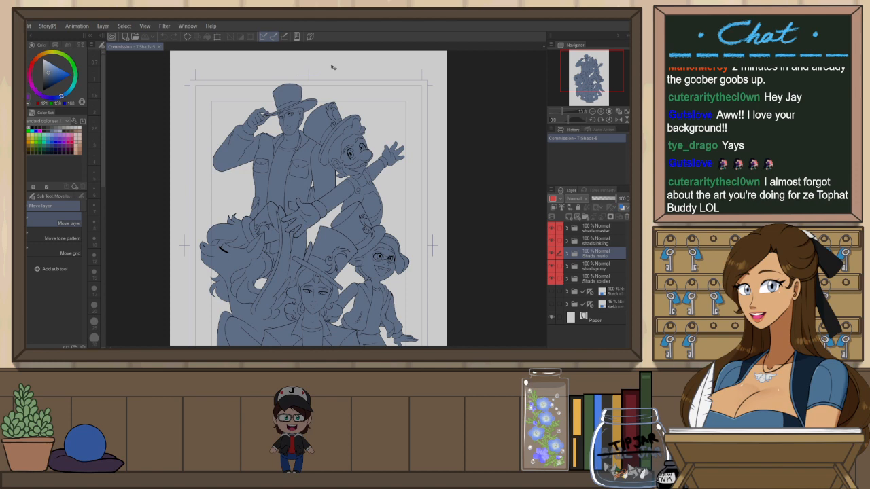
scroll(333, 66, down, 1)
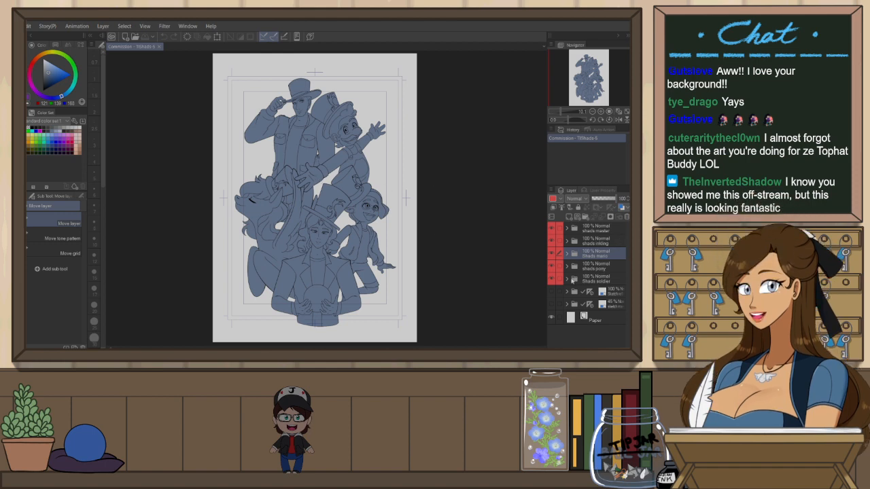
click(571, 279)
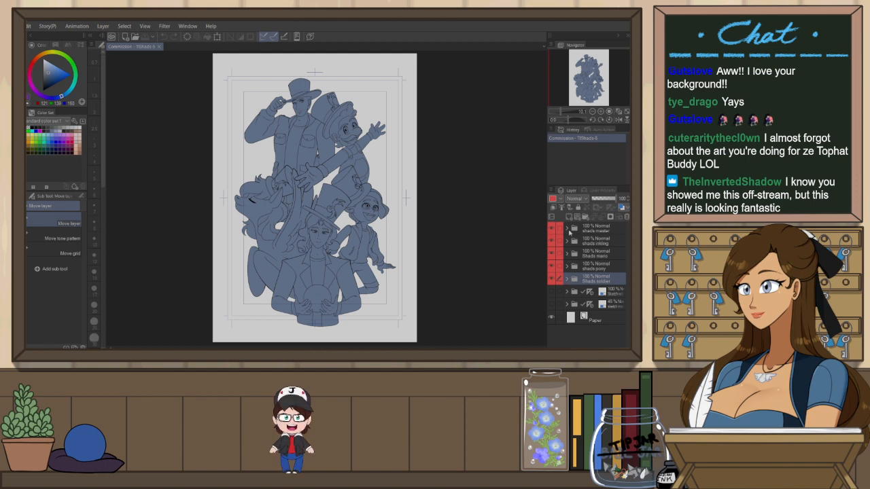
click(571, 231)
click(573, 243)
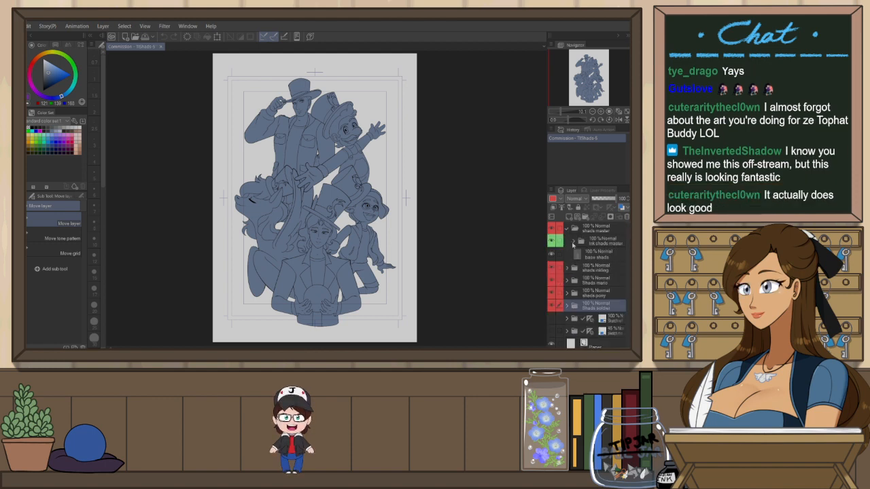
click(578, 253)
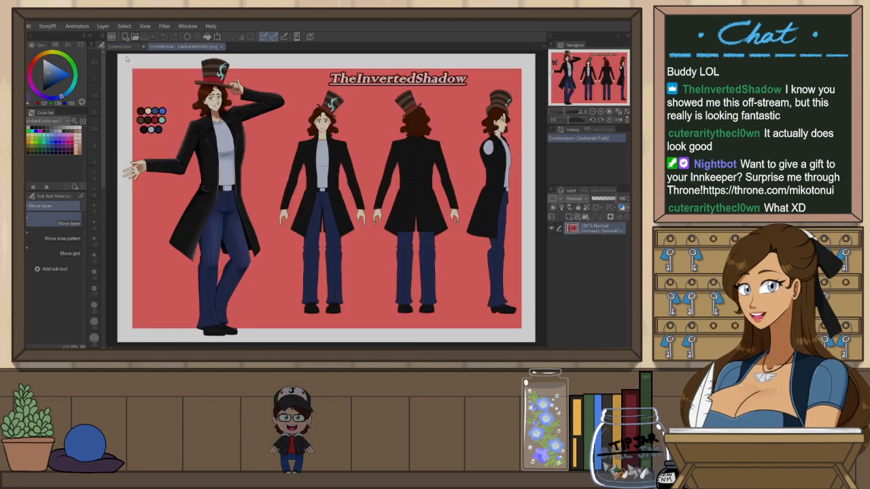
Dock the character reference sheet beside the commission canvas and narrow its pane
drag(184, 47, 115, 62)
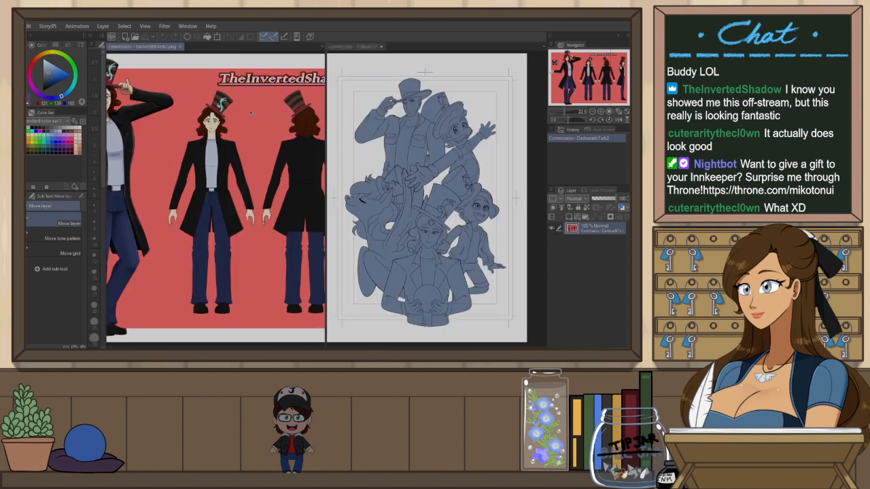
scroll(272, 139, down, 3)
scroll(177, 112, up, 4)
scroll(183, 107, down, 3)
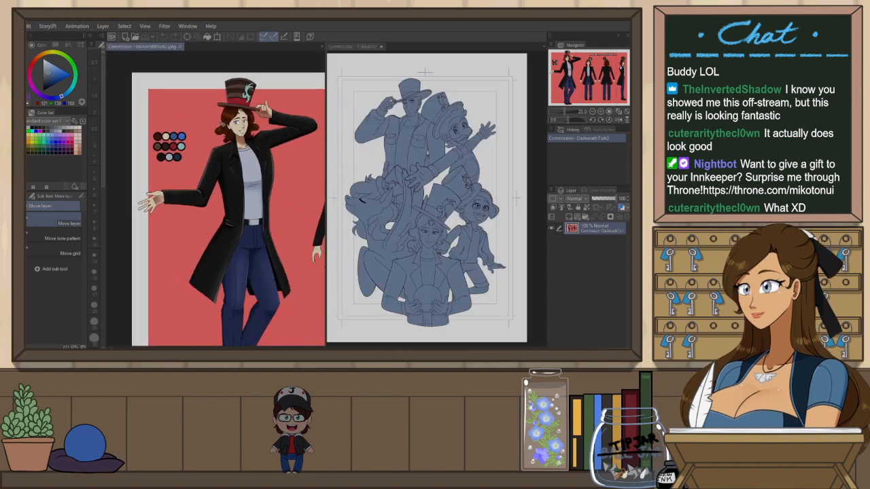
scroll(240, 119, up, 2)
drag(327, 184, 250, 180)
scroll(174, 148, down, 4)
scroll(141, 136, up, 3)
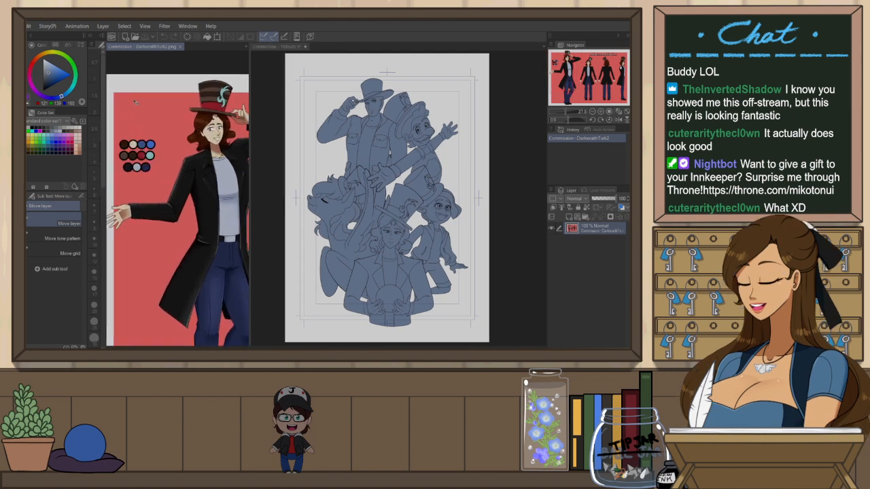
Lock the base shade layer's transparent pixels and fill the lower figure with a light tan colour
key(e)
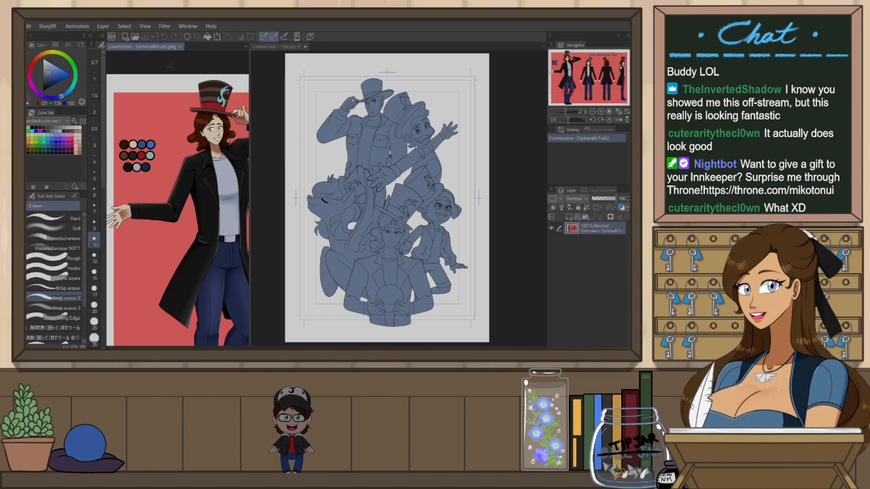
key(p)
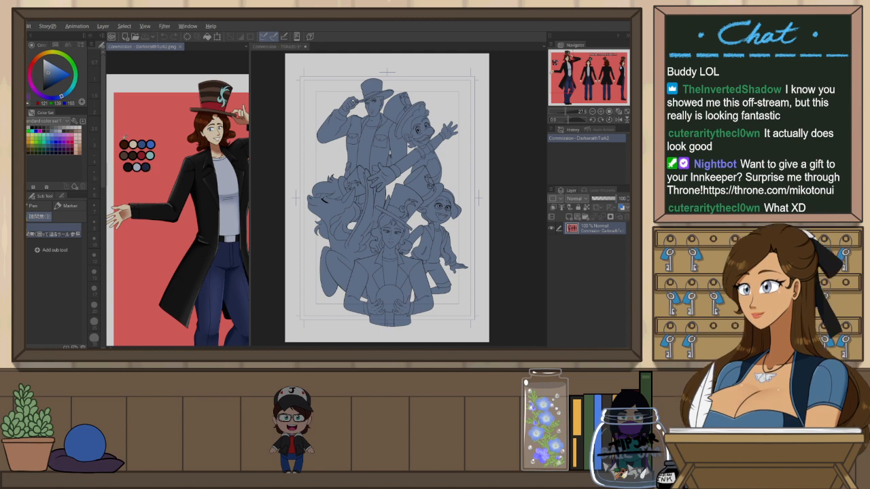
click(293, 47)
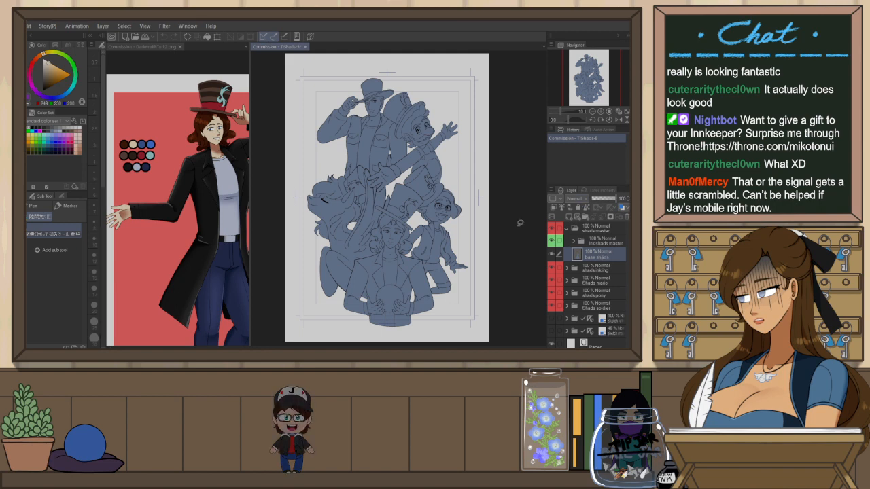
click(588, 208)
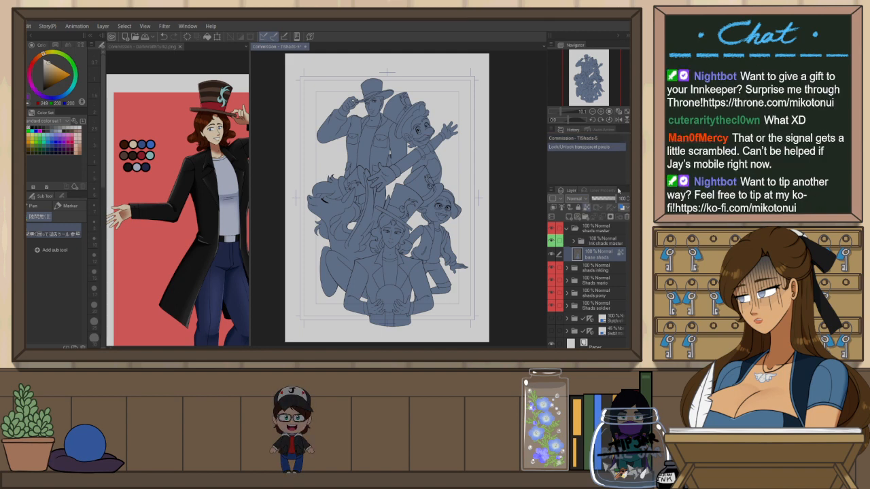
key(alt+BackSpace)
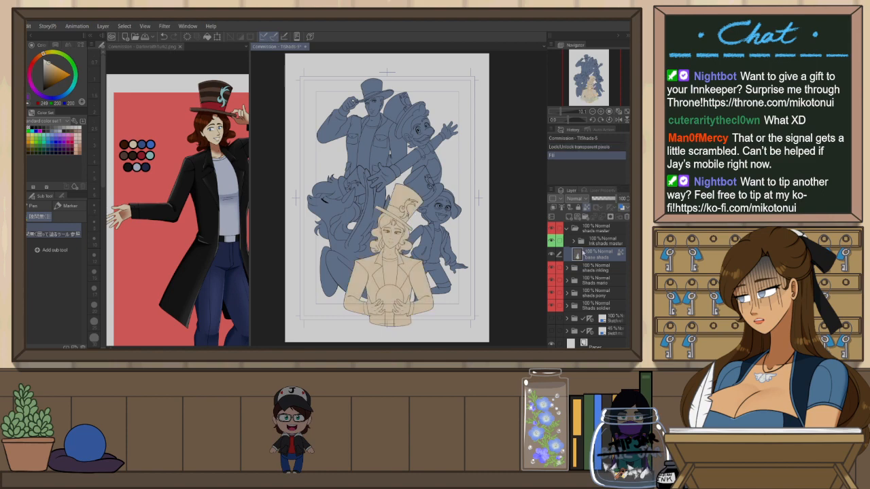
Copy the sketch layer's ruler onto the base shade layer
scroll(399, 239, up, 6)
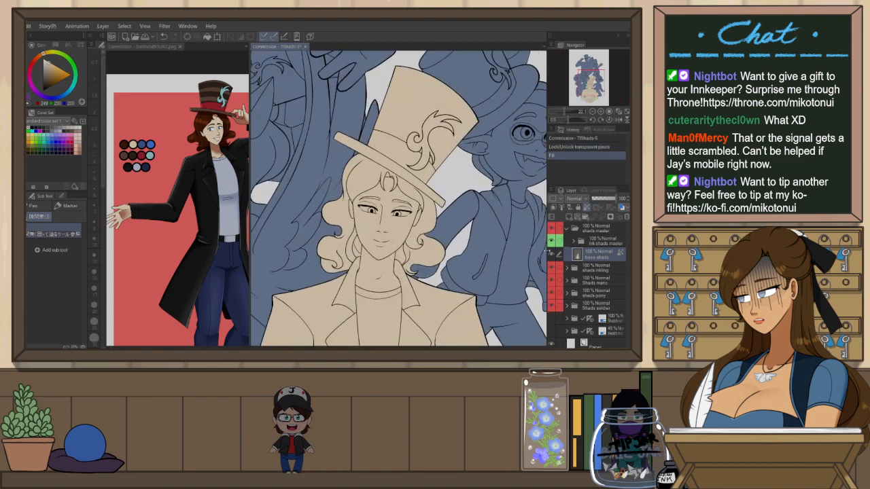
click(592, 320)
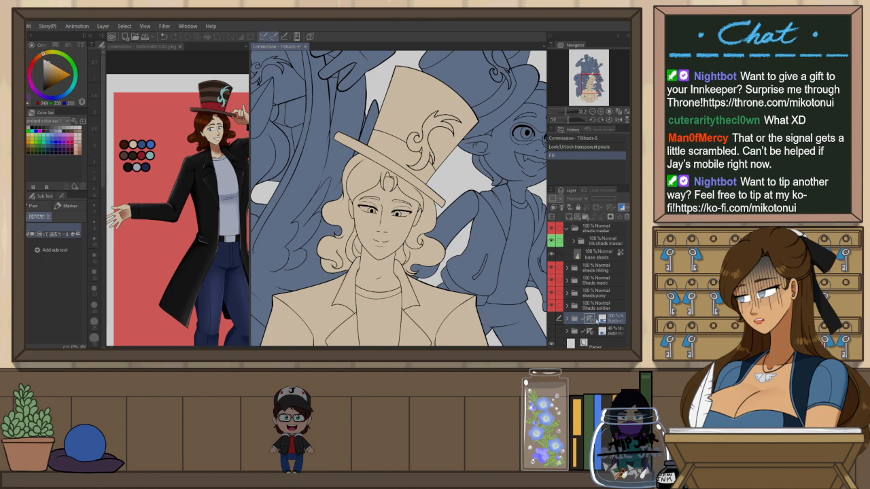
drag(602, 310, 591, 256)
click(576, 255)
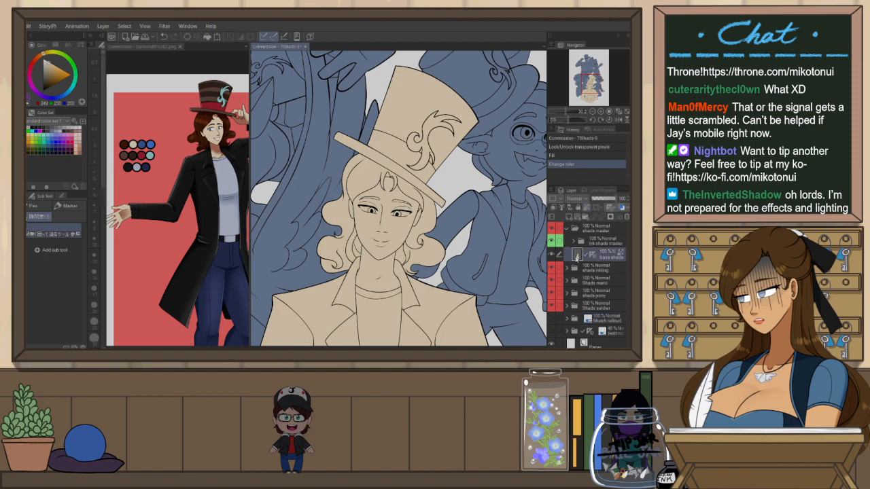
key(ctrl+0)
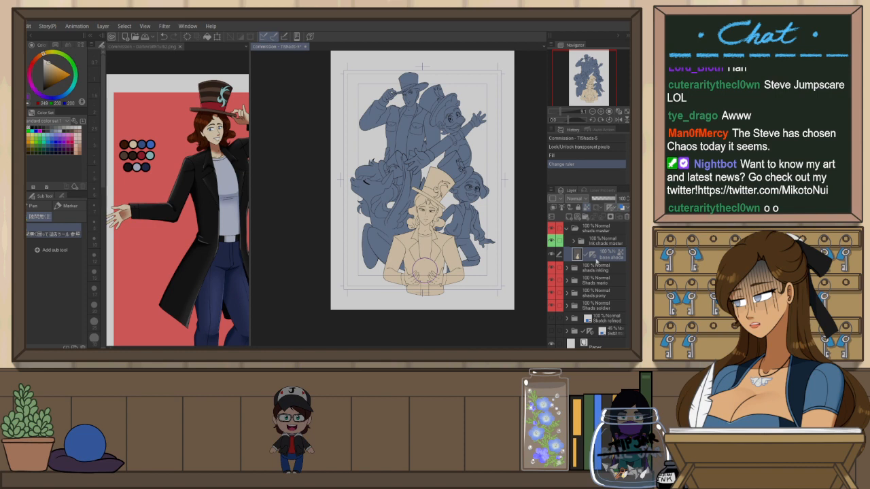
mouse_move(592, 255)
mouse_down()
mouse_move(601, 319)
mouse_move(603, 256)
mouse_up()
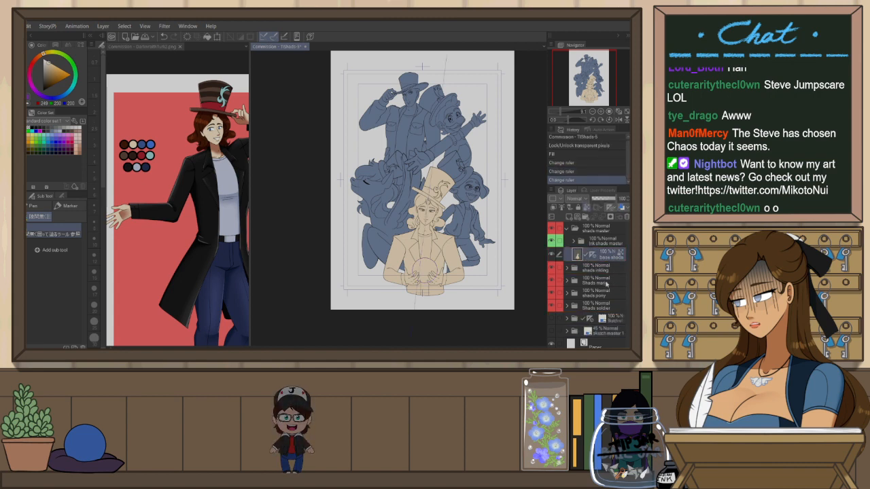
Paint the whites of the lower figure's eyes in pale grey with the pencil
scroll(429, 234, up, 8)
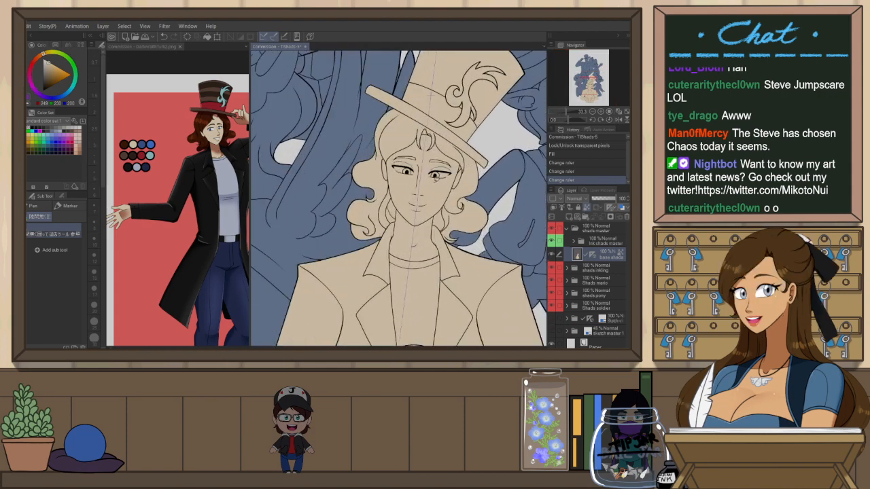
key(shift+space)
drag(482, 216, 459, 157)
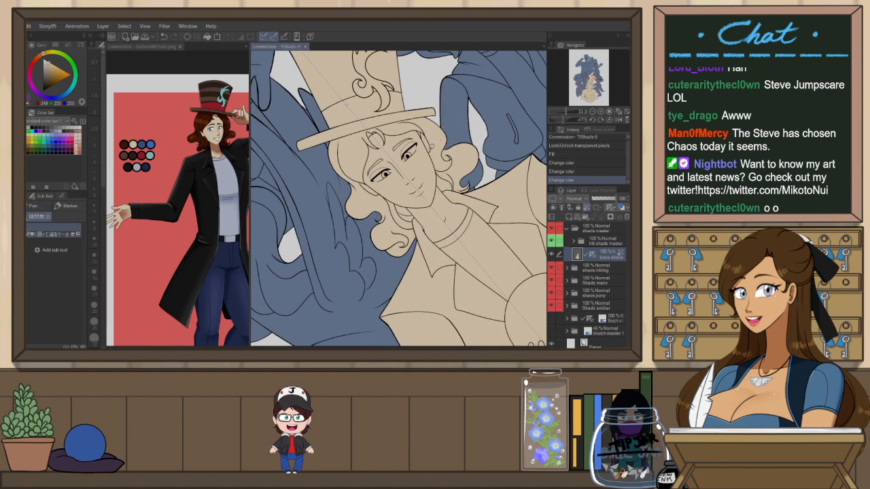
click(28, 97)
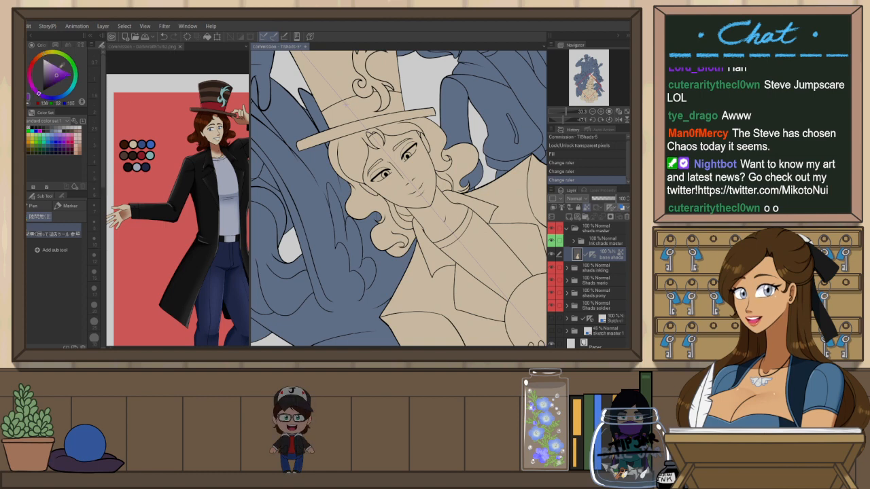
scroll(411, 146, up, 2)
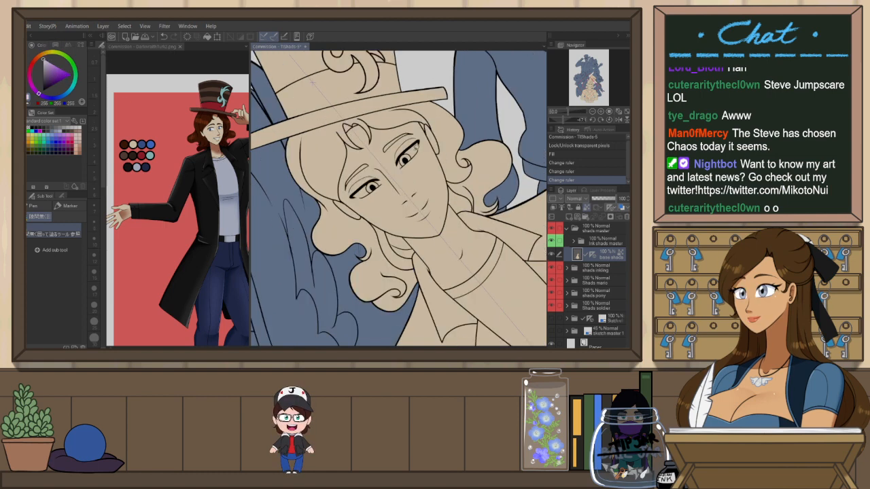
scroll(422, 115, up, 2)
drag(416, 126, 444, 118)
key(p)
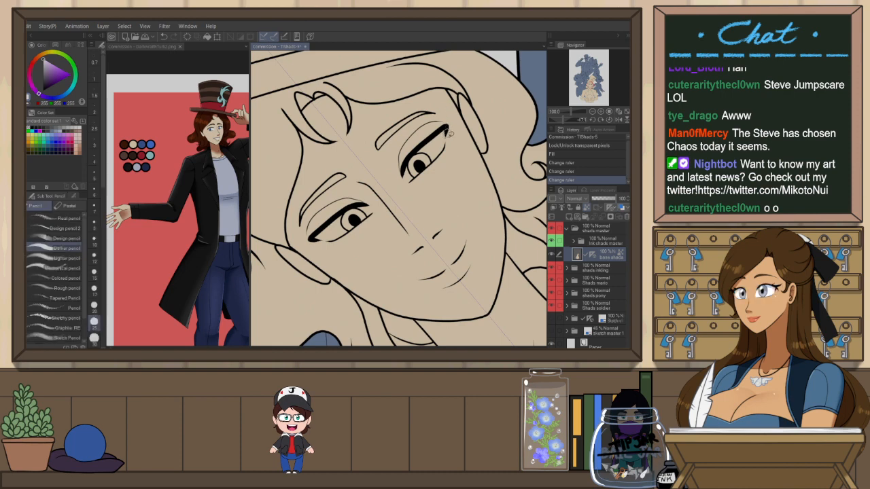
key(p)
drag(449, 127, 447, 139)
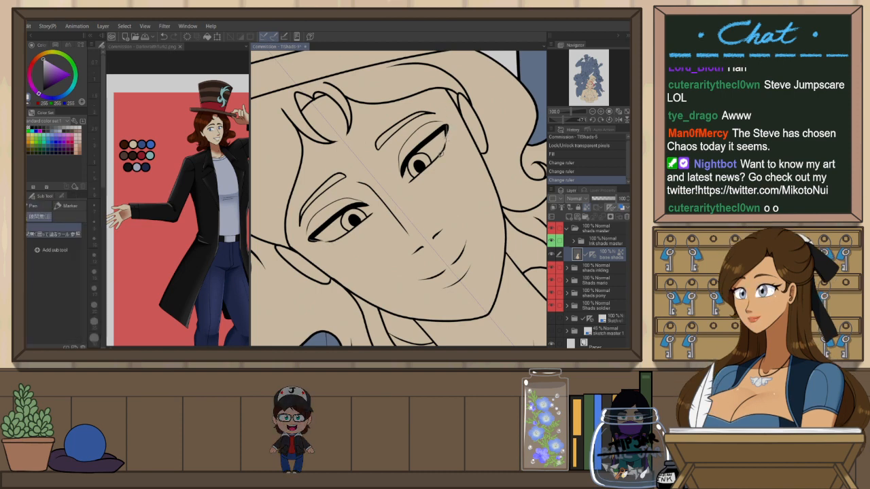
mouse_move(412, 182)
mouse_down()
mouse_move(404, 178)
mouse_move(420, 148)
mouse_move(447, 128)
mouse_up()
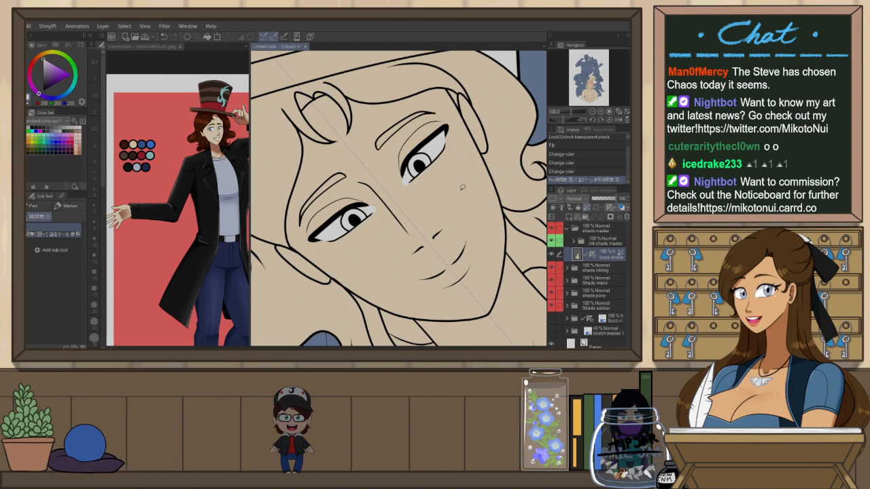
Extend the pale grey eye whites into the corners of both eyes
scroll(448, 139, up, 2)
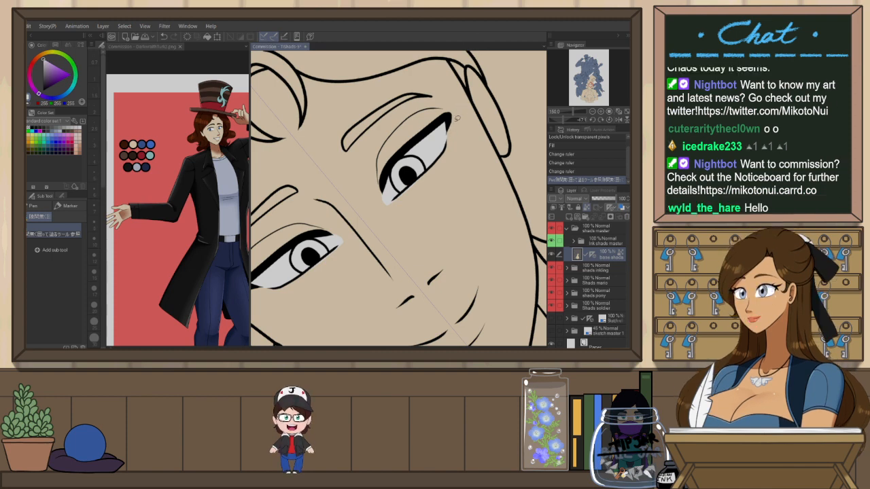
alt+click(450, 140)
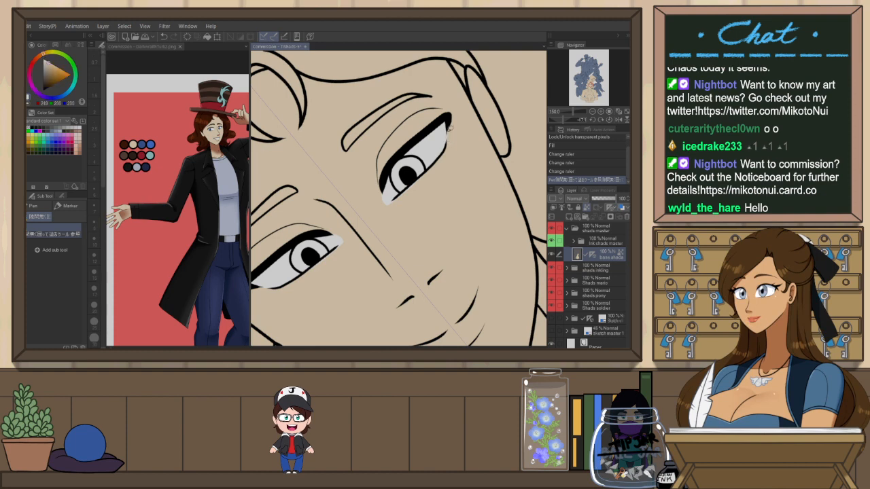
key(p)
drag(450, 128, 454, 155)
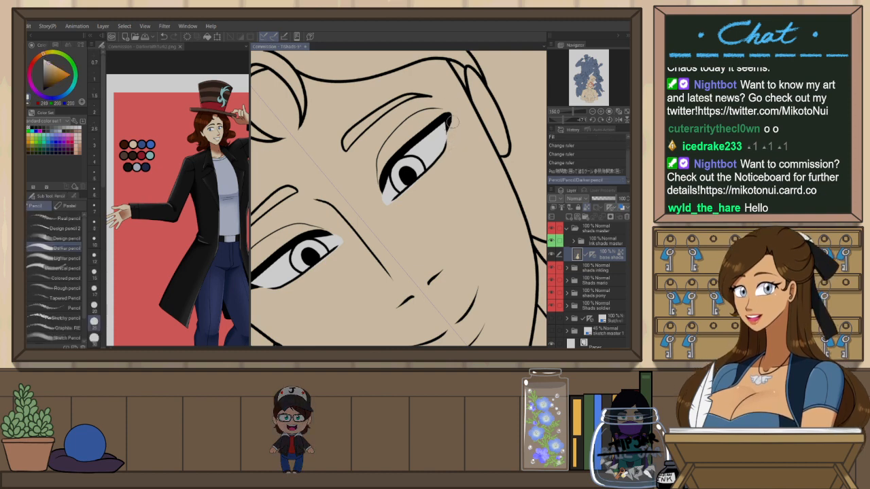
mouse_move(391, 211)
mouse_down()
mouse_move(431, 174)
mouse_move(417, 192)
mouse_move(437, 174)
mouse_up()
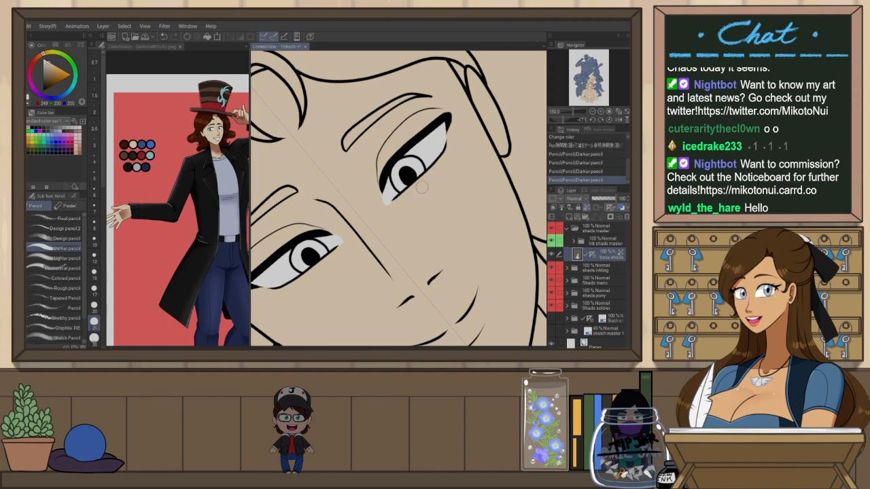
drag(384, 210, 416, 193)
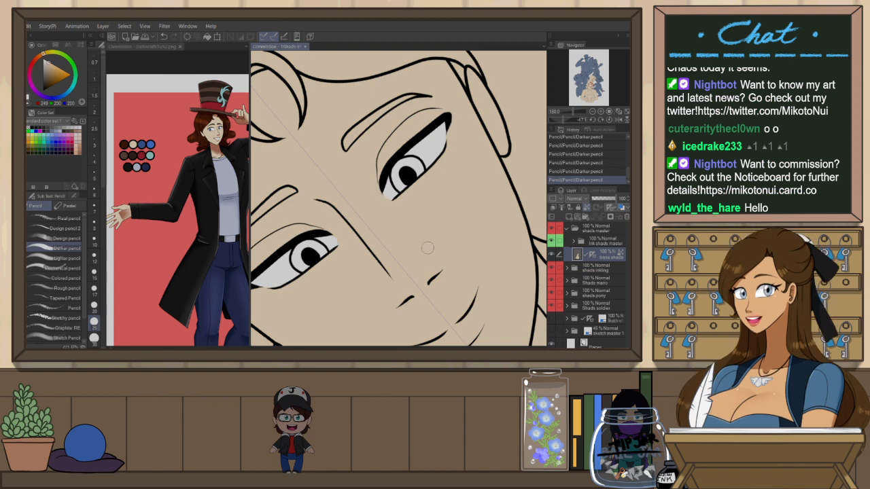
Flip, rotate and zoom the canvas to check the lower figure's face
key(h)
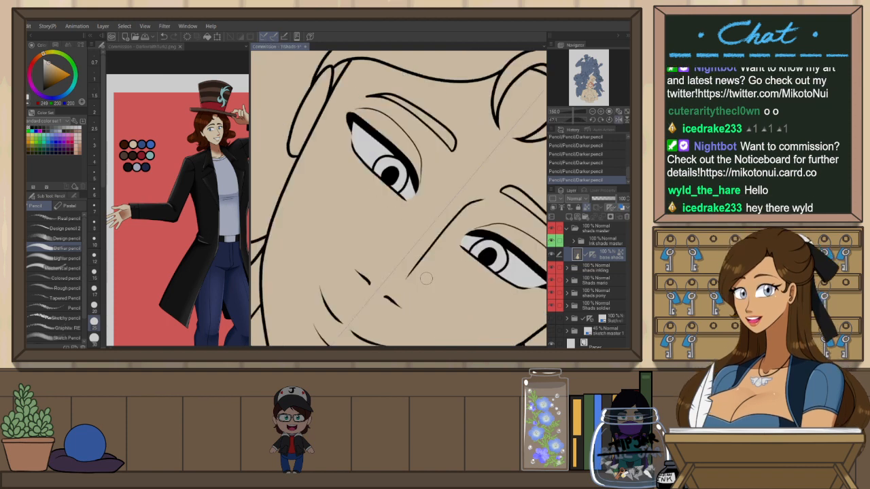
key(h)
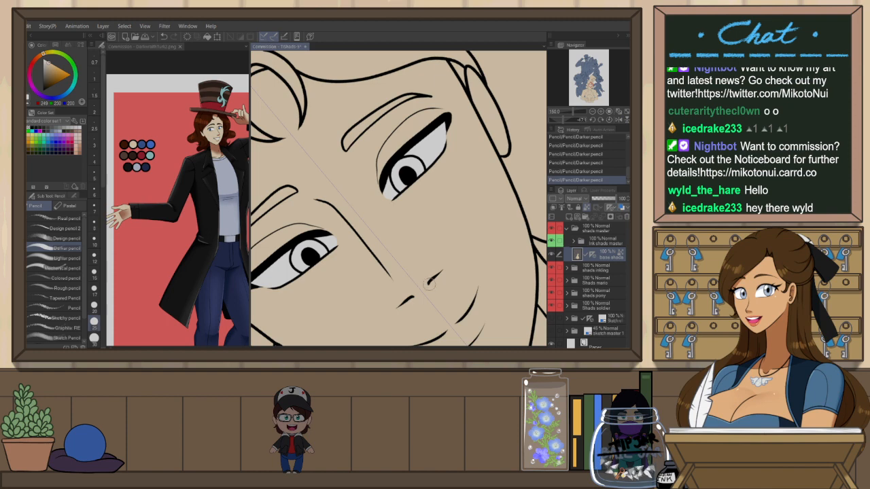
key(r)
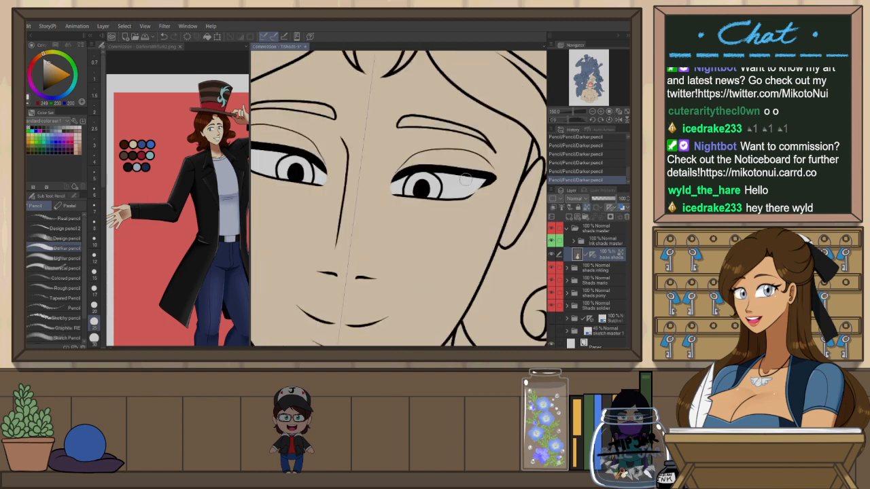
scroll(353, 263, down, 3)
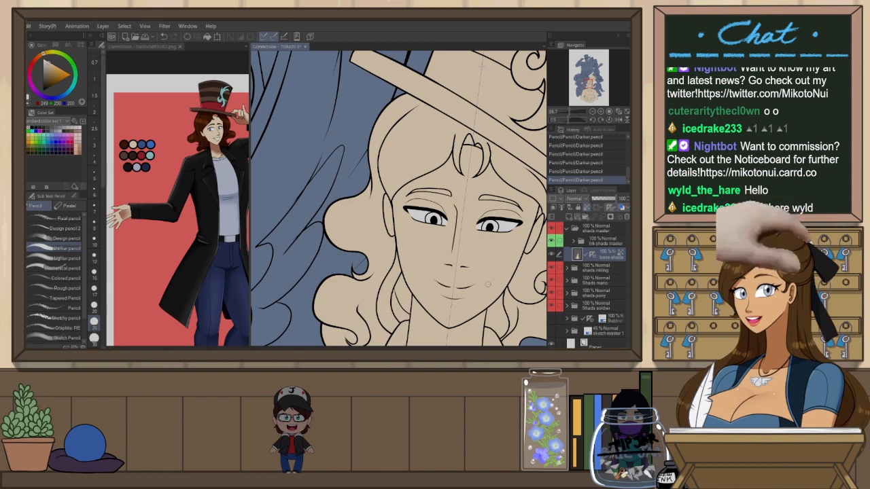
key(r)
drag(488, 282, 497, 271)
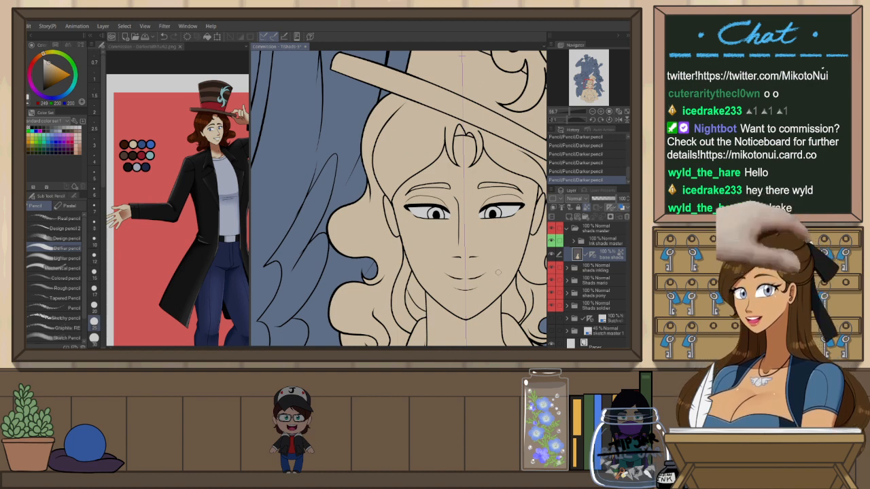
drag(523, 273, 469, 257)
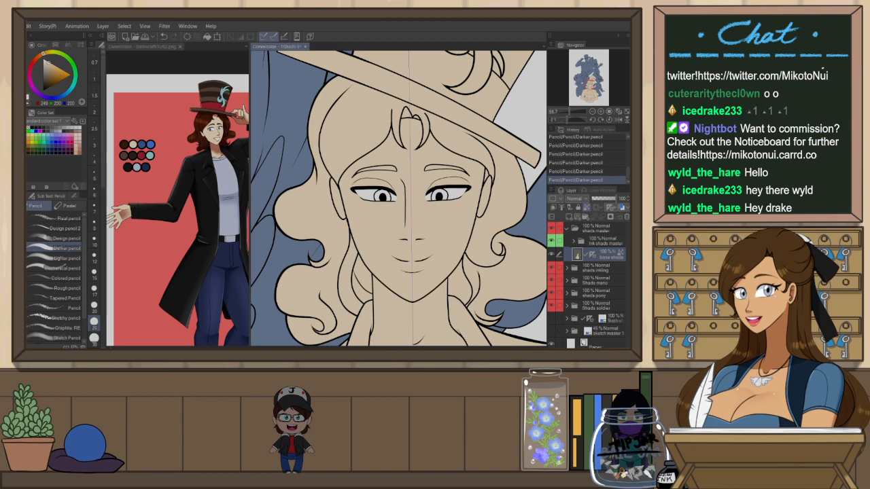
scroll(462, 232, up, 2)
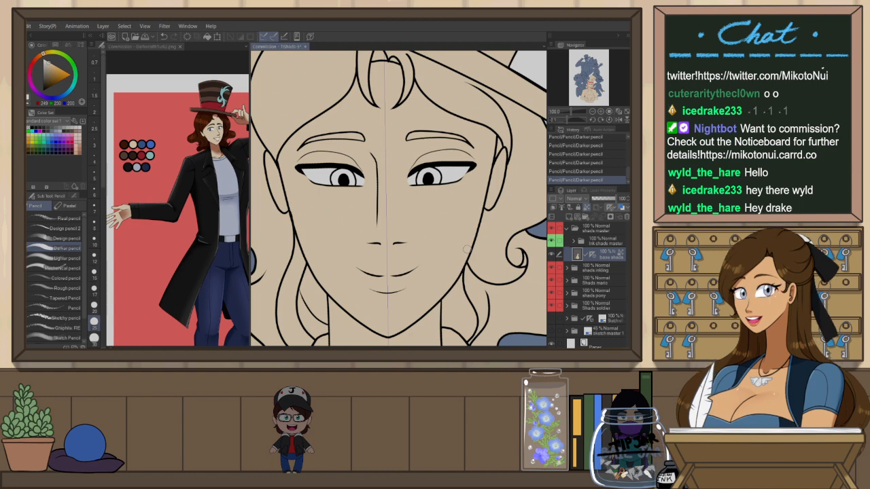
drag(497, 298, 478, 265)
scroll(533, 247, down, 1)
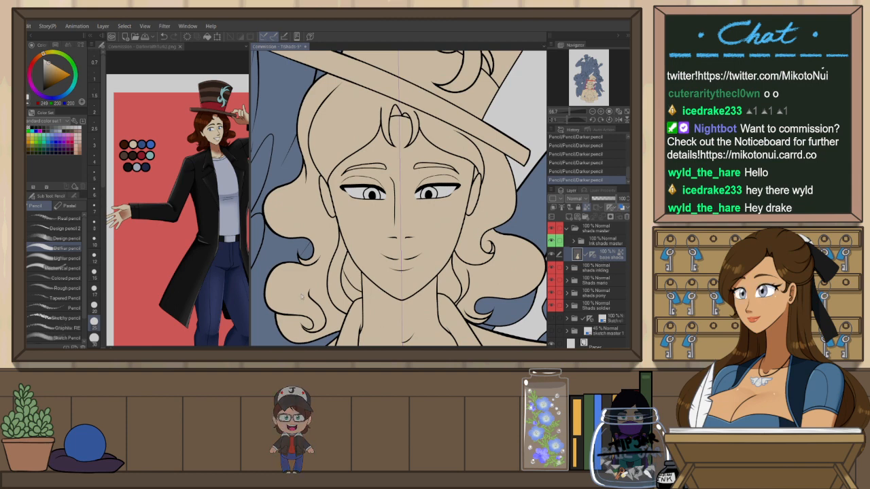
Add a new raster layer and place it directly above the base shade layer
key(ctrl+shift+n)
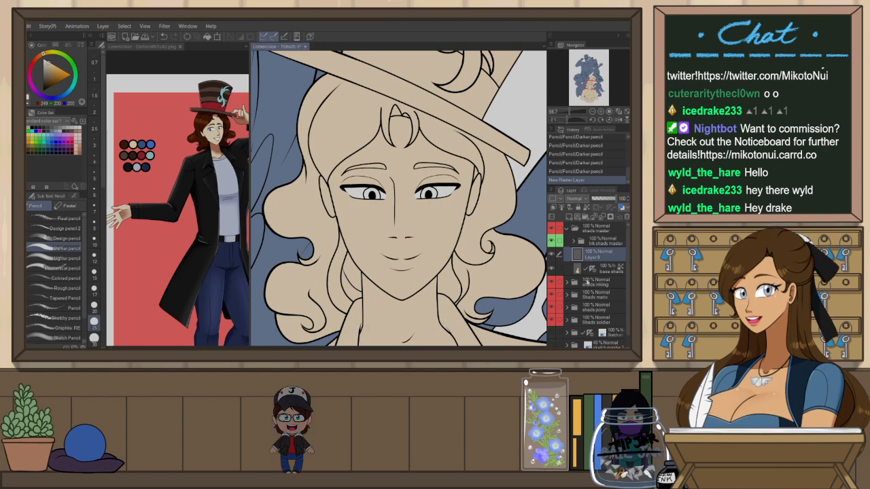
drag(594, 270, 593, 257)
key(ctrl+z)
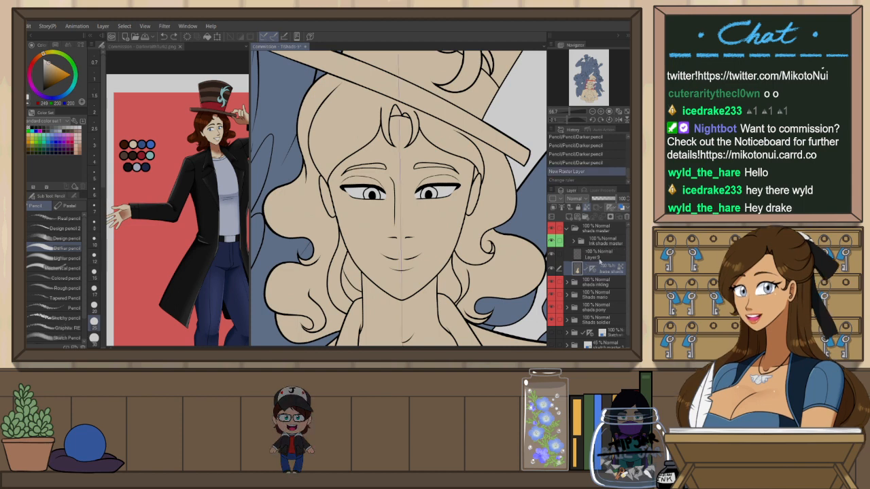
drag(593, 268, 593, 257)
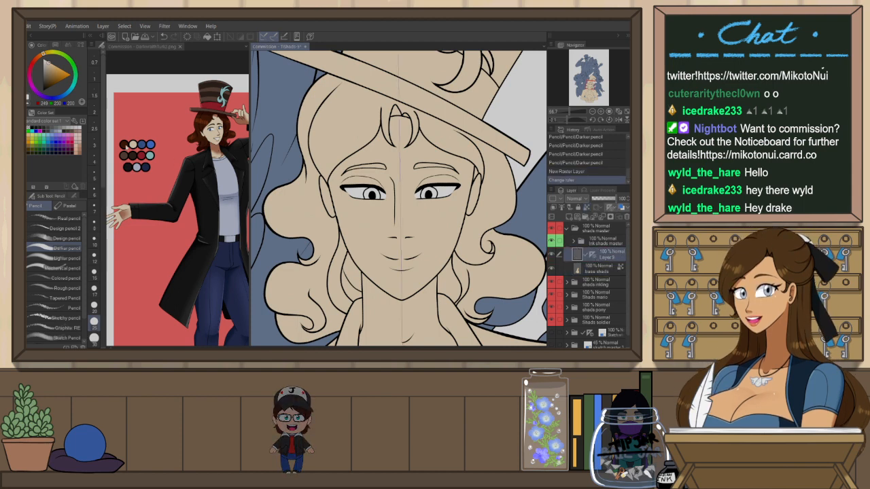
Pick blue from the reference sheet's palette and colour the lower figure's irises with it on the new layer
click(162, 46)
alt+click(141, 144)
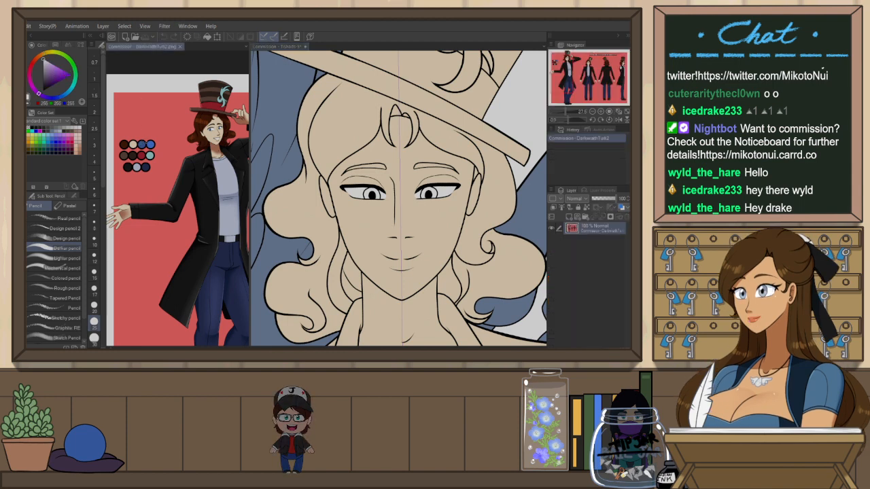
click(279, 46)
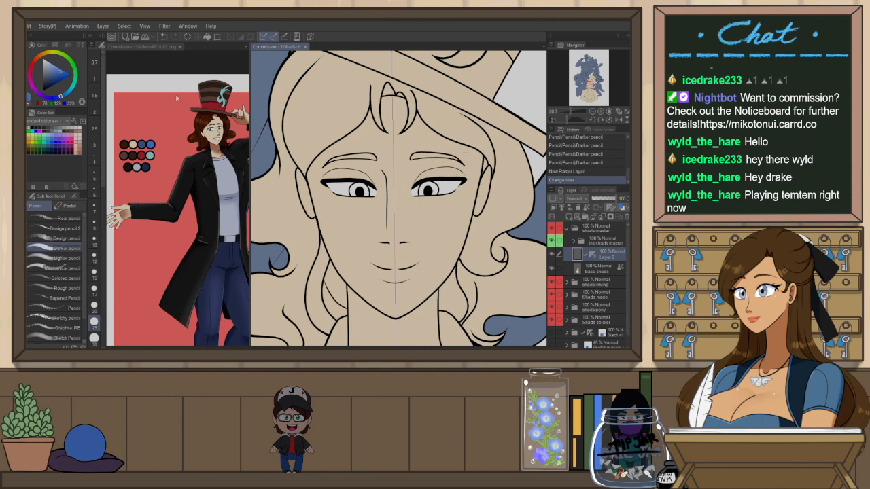
scroll(440, 200, up, 1)
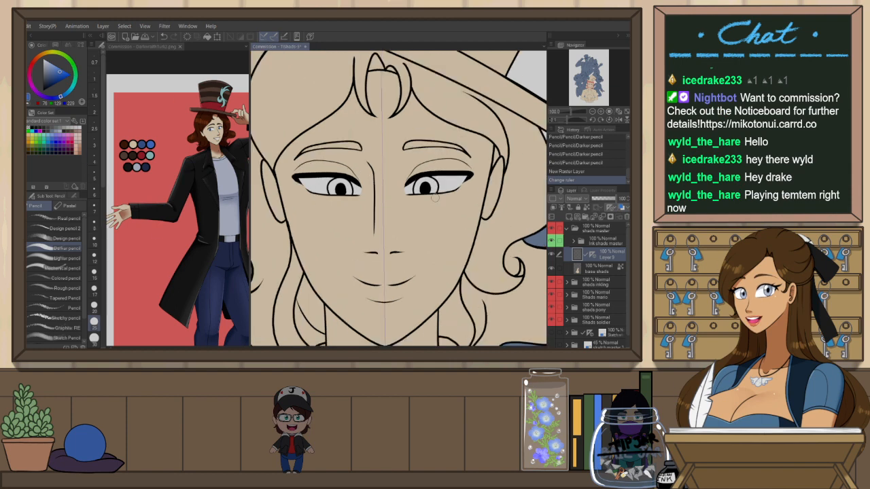
drag(434, 184, 444, 192)
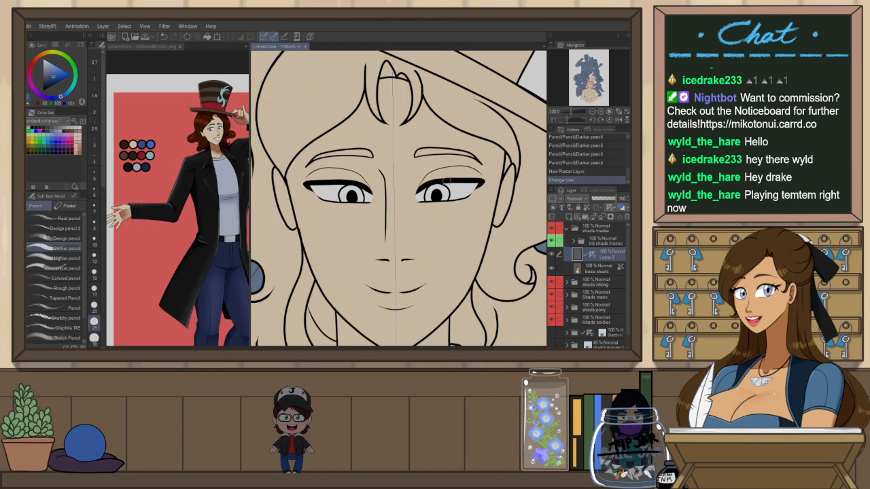
key(p)
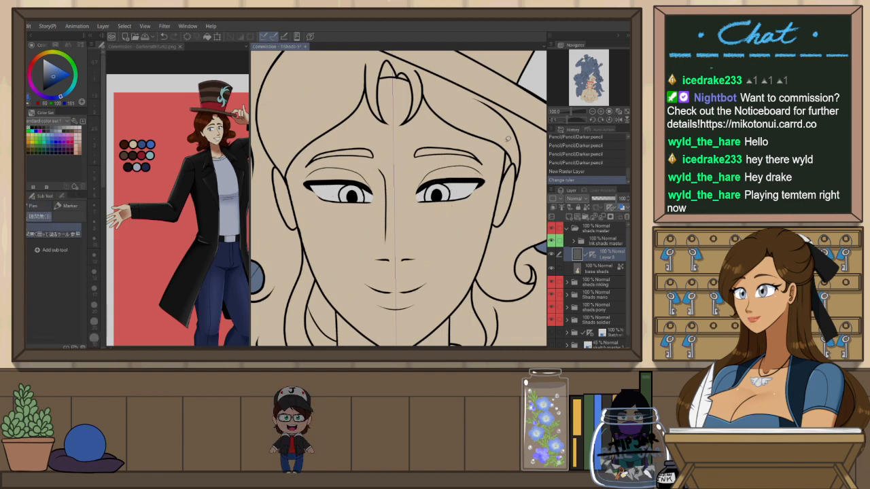
click(563, 207)
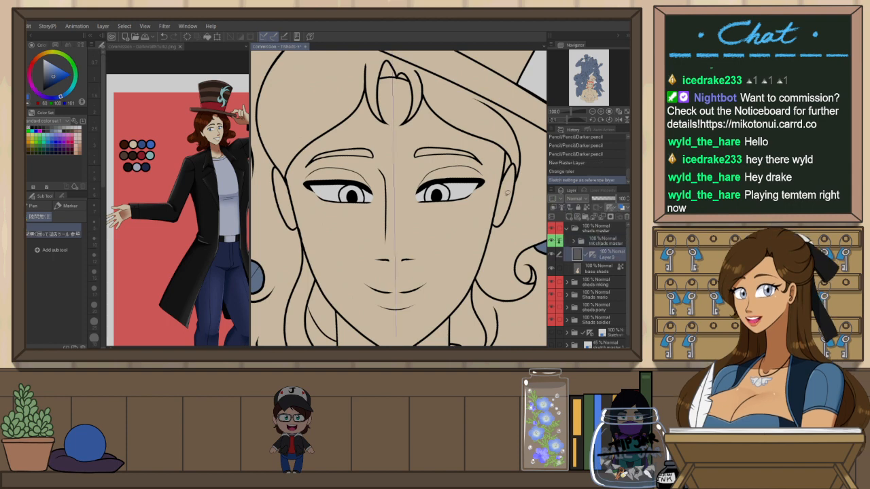
mouse_move(455, 200)
mouse_down()
mouse_move(423, 203)
mouse_move(457, 197)
mouse_up()
key(p)
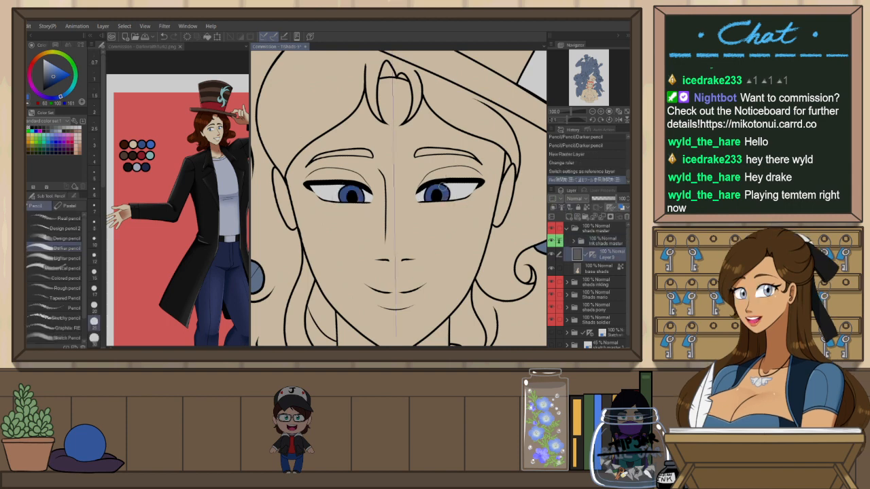
key(p)
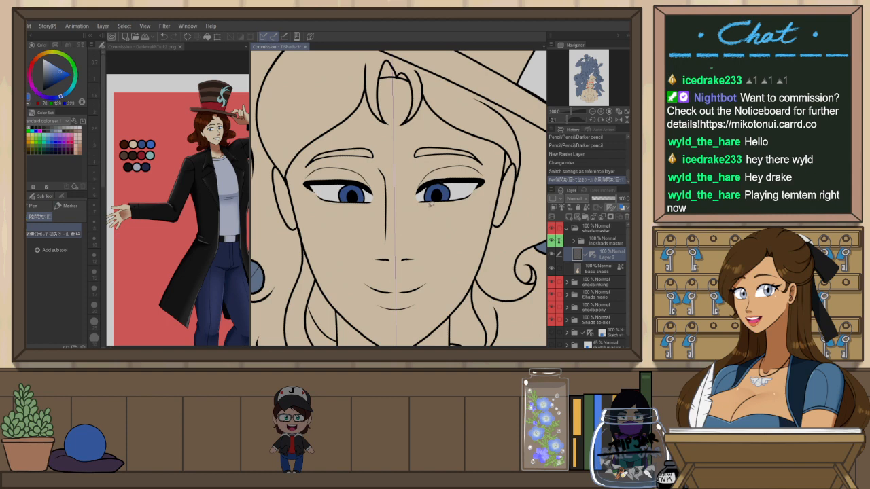
Try to touch up the right iris and undo the last three strokes
mouse_move(432, 204)
mouse_down()
mouse_move(450, 189)
mouse_move(425, 194)
mouse_move(447, 202)
mouse_move(428, 210)
mouse_up()
key(ctrl+z)
key(ctrl+z)
key(ctrl+z)
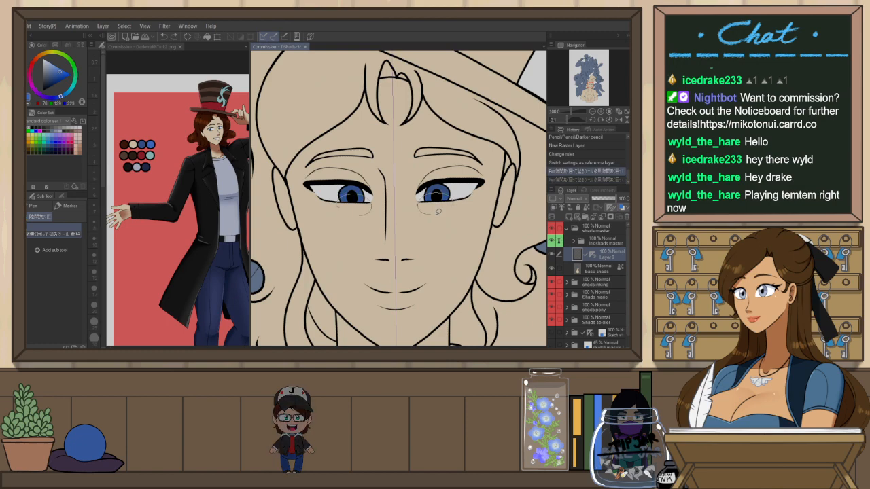
Review the lower figure's coloured eyes and face at different zoom levels
scroll(422, 163, down, 3)
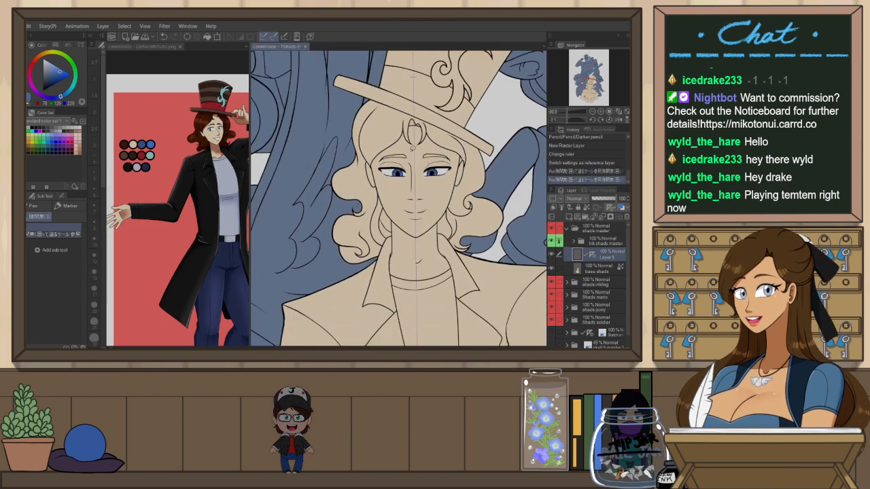
scroll(399, 199, up, 2)
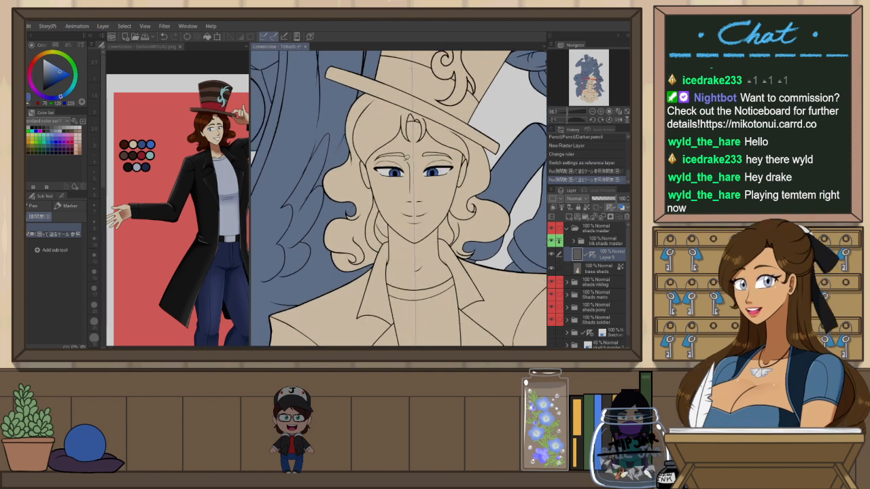
scroll(406, 157, up, 1)
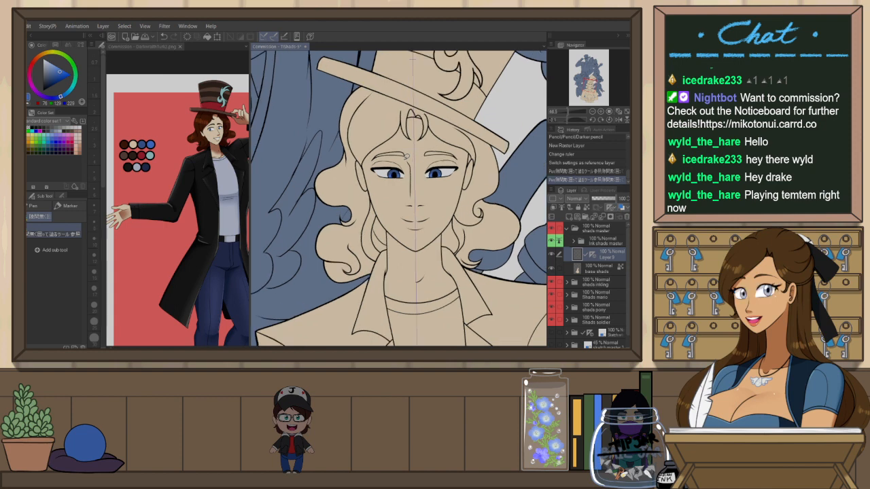
scroll(429, 127, up, 2)
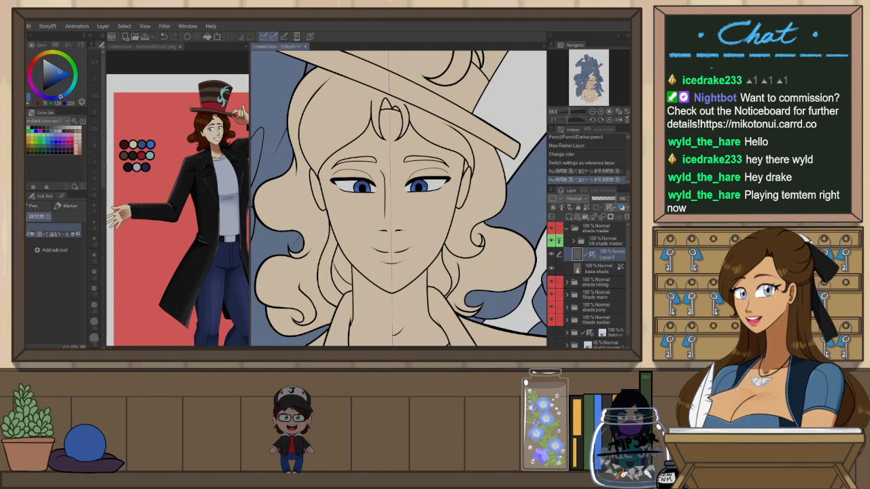
drag(483, 225, 470, 250)
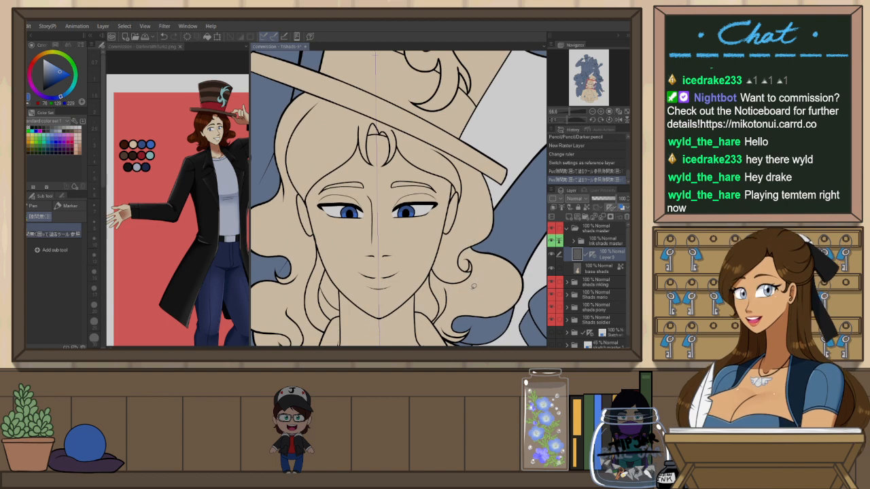
drag(456, 289, 476, 281)
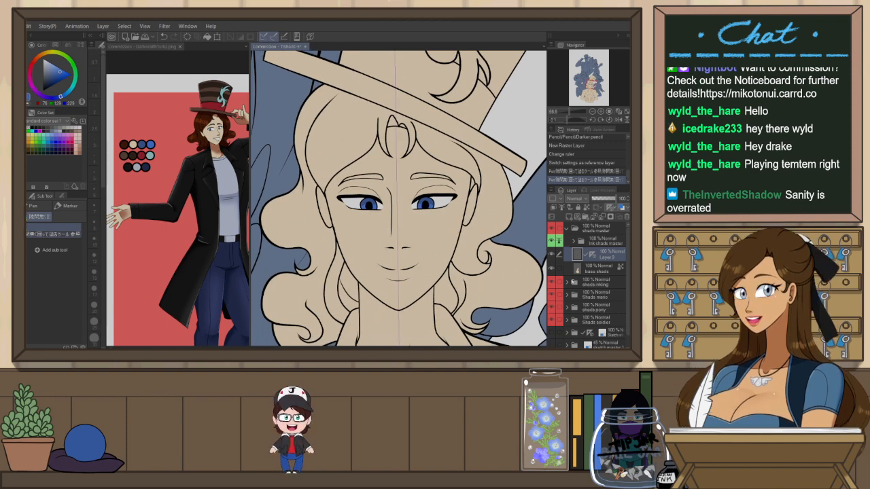
key(ctrl+minus)
key(ctrl+minus)
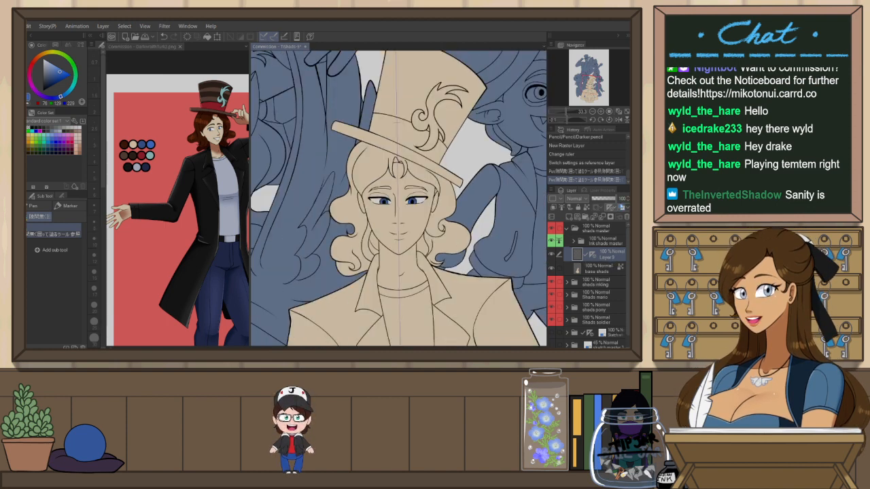
Sample dark brown from the reference sheet and fill the lower figure's hair with it
click(127, 46)
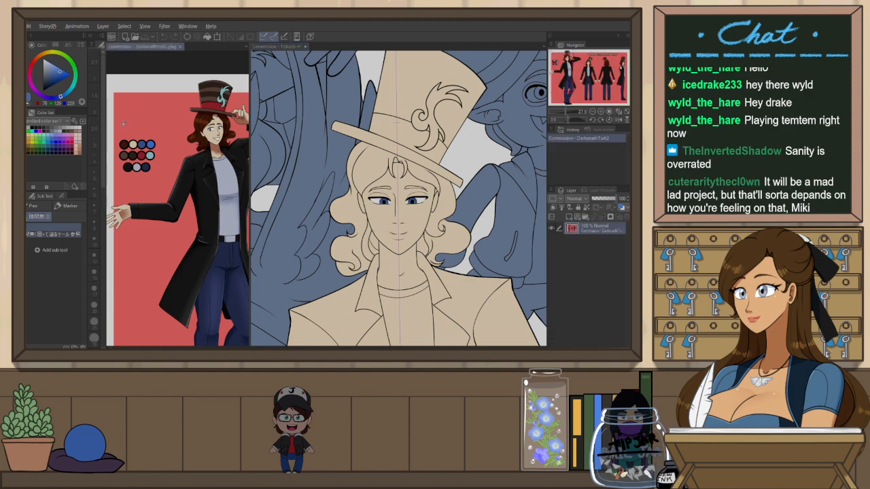
click(278, 46)
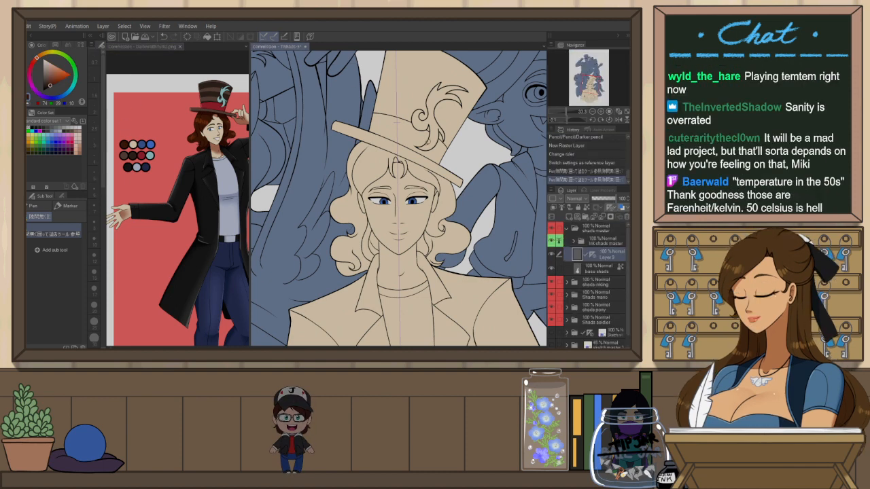
key(ctrl+plus)
key(ctrl+plus)
key(g)
click(441, 179)
click(473, 213)
click(485, 277)
click(589, 265)
drag(588, 264, 589, 267)
drag(452, 274, 459, 238)
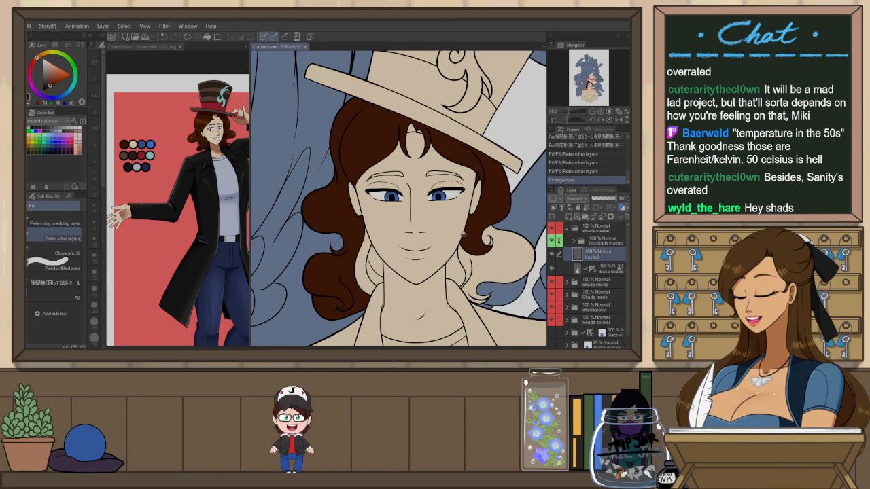
click(465, 251)
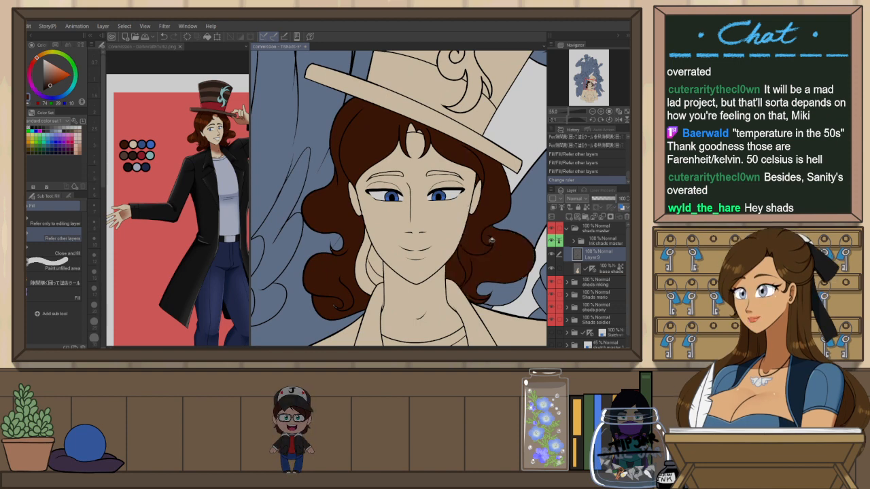
click(364, 273)
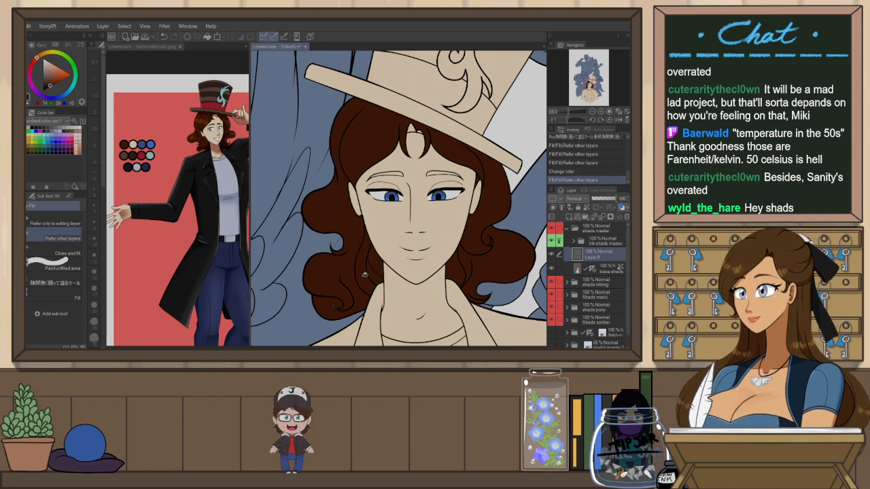
Fill the remaining gaps in the lower figure's hair with dark brown using the pen
scroll(343, 265, up, 1)
key(p)
drag(347, 252, 349, 261)
drag(350, 299, 352, 306)
mouse_move(535, 287)
mouse_down()
mouse_move(492, 267)
mouse_move(469, 291)
mouse_up()
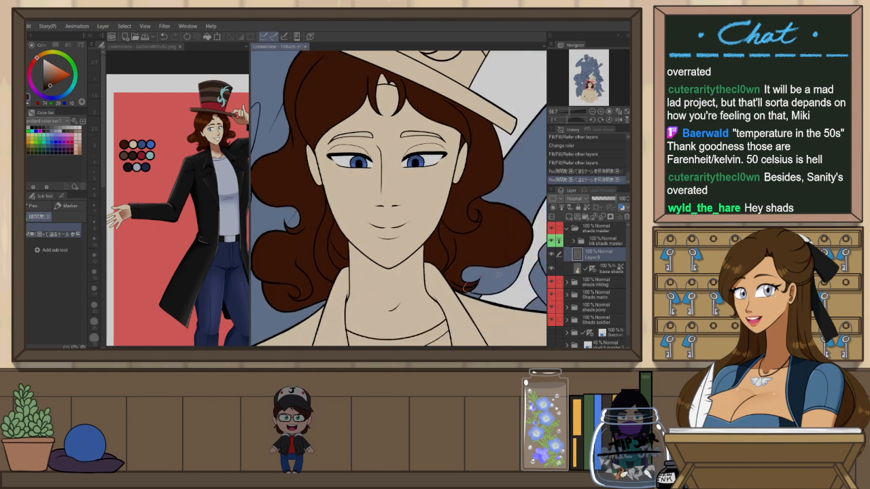
Colour both of the lower figure's eyebrows dark brown
click(469, 142)
drag(401, 135, 443, 134)
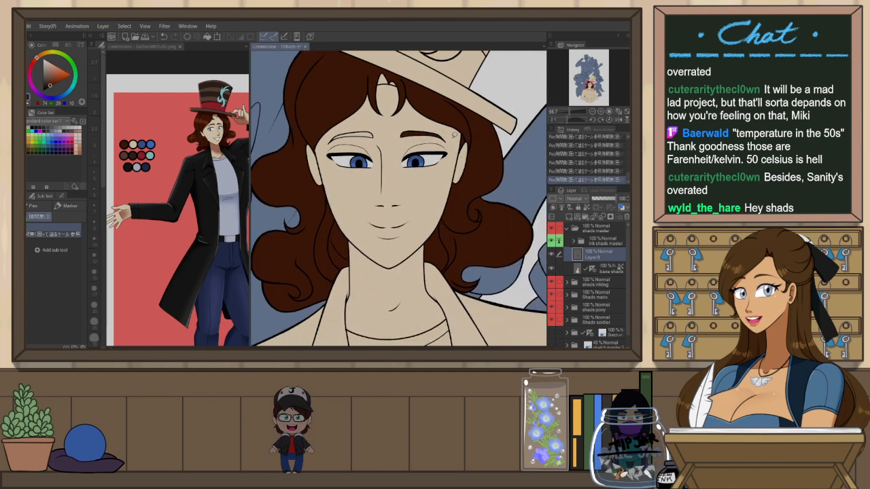
drag(333, 136, 373, 134)
scroll(480, 173, down, 3)
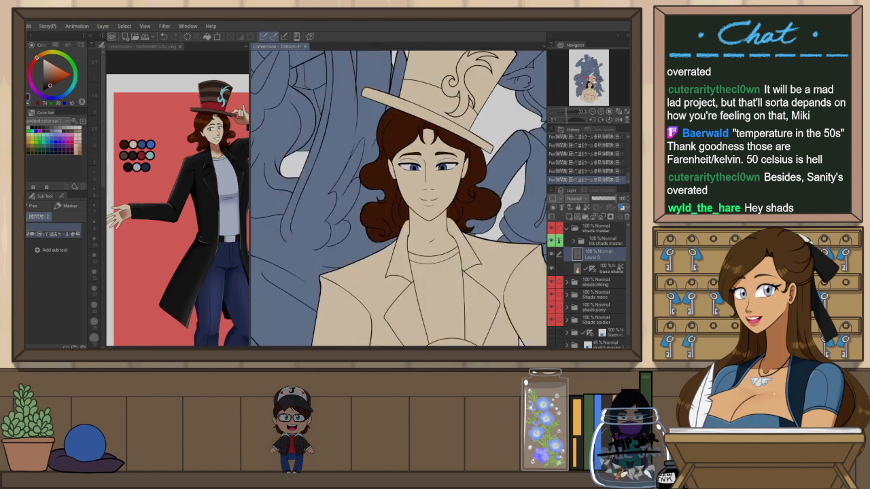
Sample the hat colours from the reference sheet and fill the lower figure's top hat crown and brim brown and its band red
drag(485, 291, 454, 338)
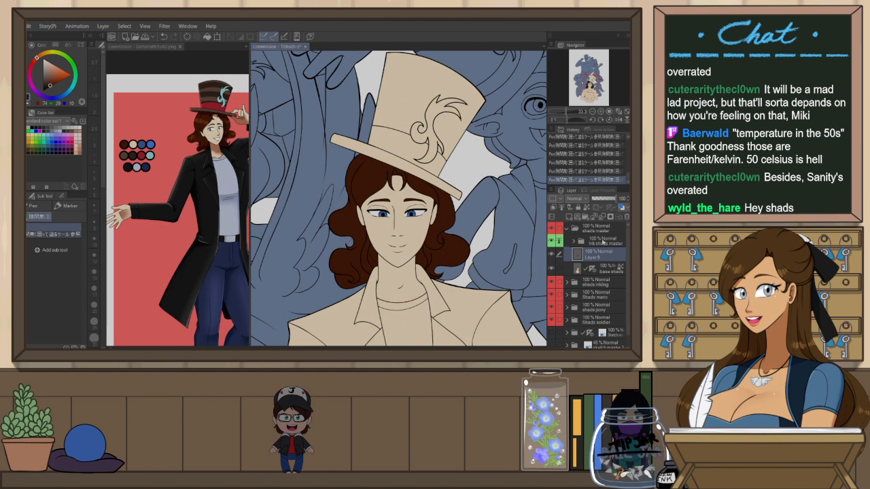
drag(472, 253, 464, 231)
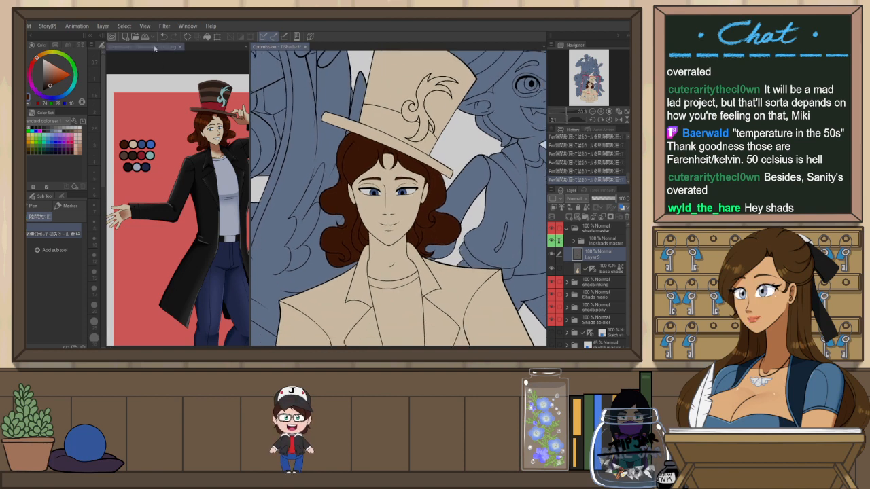
click(157, 85)
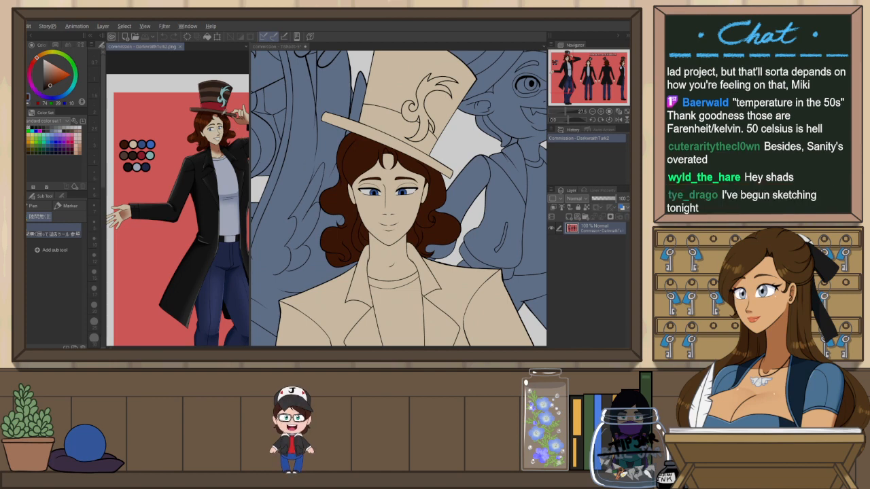
alt+click(142, 144)
alt+click(218, 116)
click(272, 47)
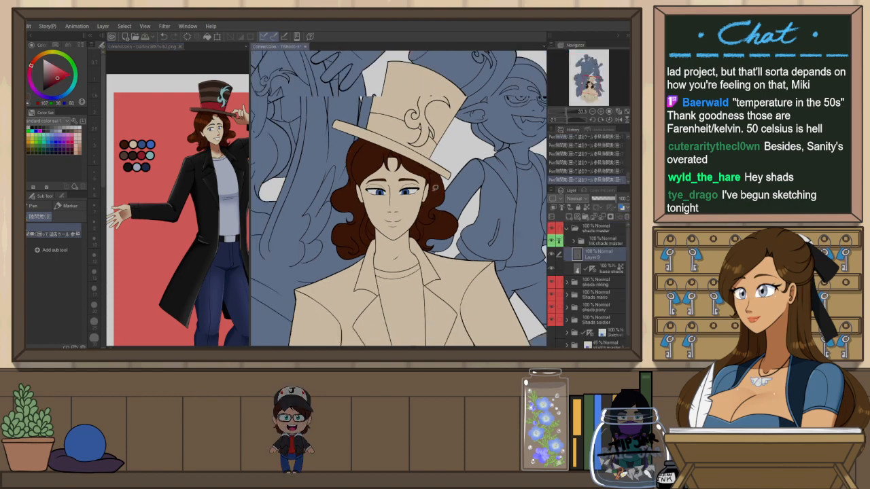
scroll(445, 155, up, 2)
key(g)
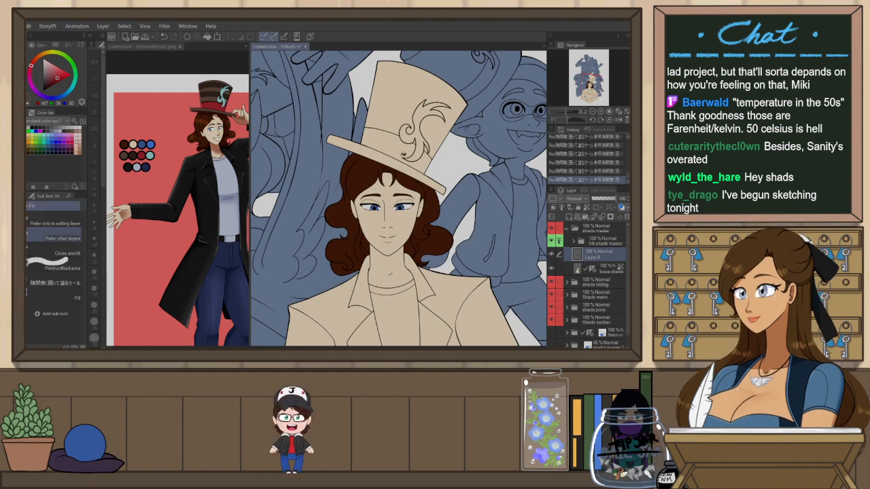
click(394, 117)
key(ctrl+z)
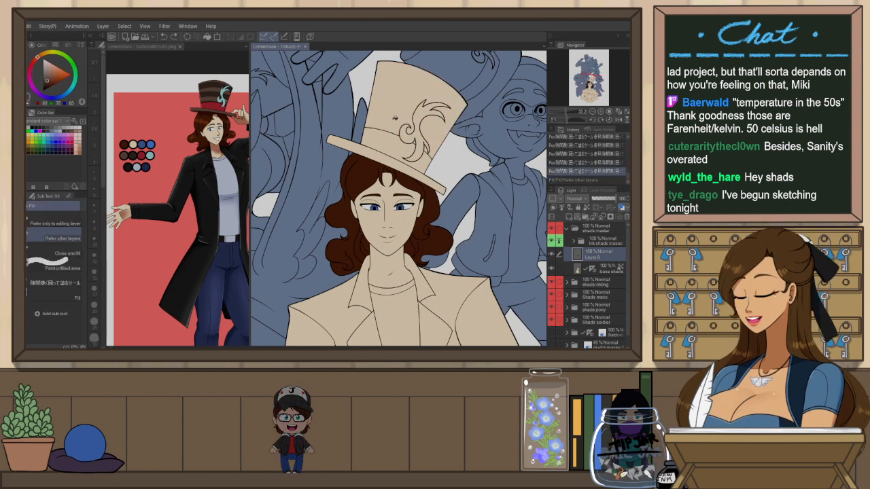
click(394, 117)
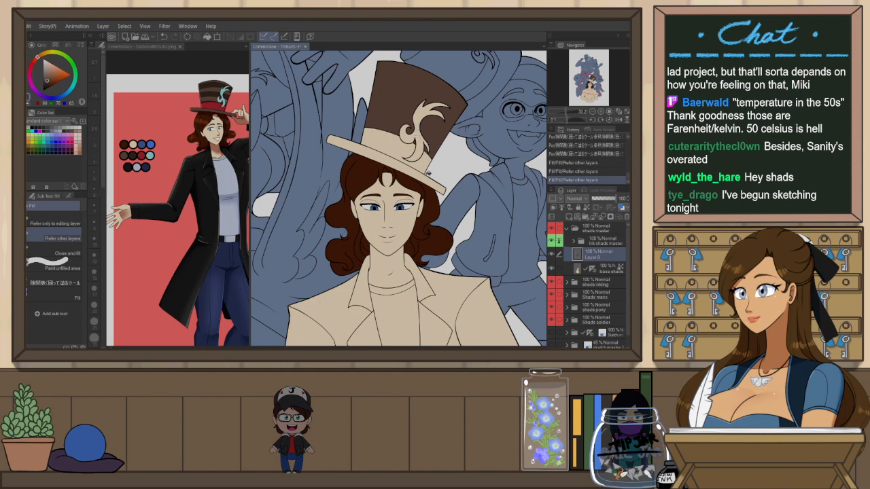
click(431, 173)
click(428, 157)
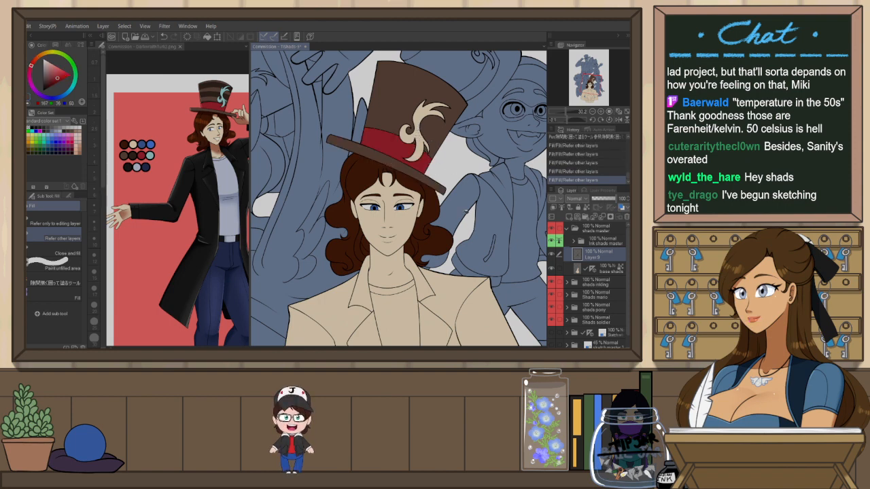
Sample the shirt grey from the reference sheet and fill the lower figure's shirt with it
scroll(462, 203, down, 1)
drag(480, 291, 450, 198)
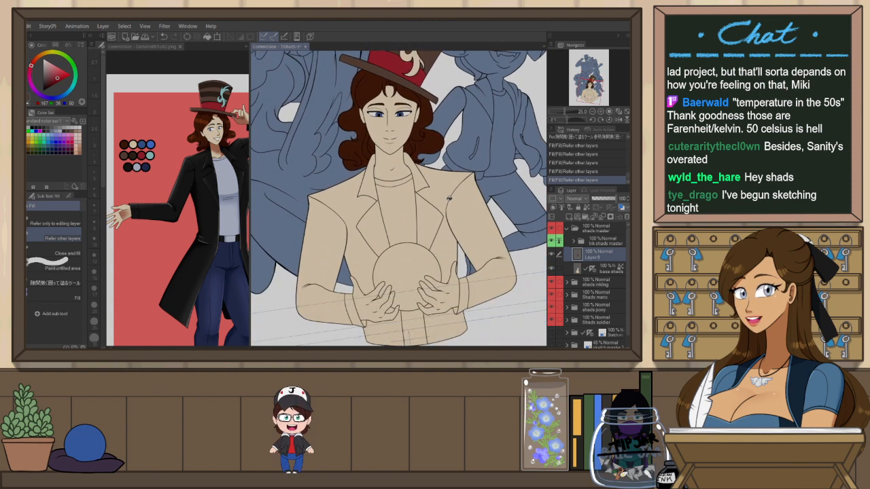
drag(474, 266, 471, 257)
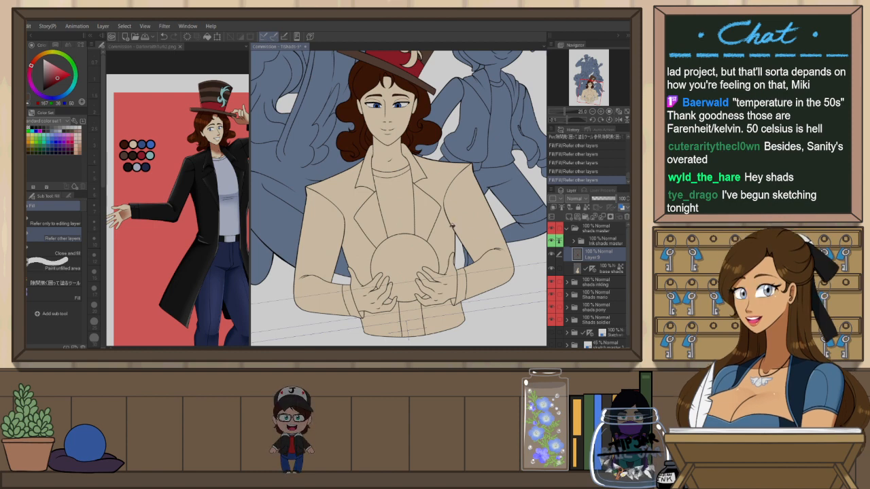
click(149, 46)
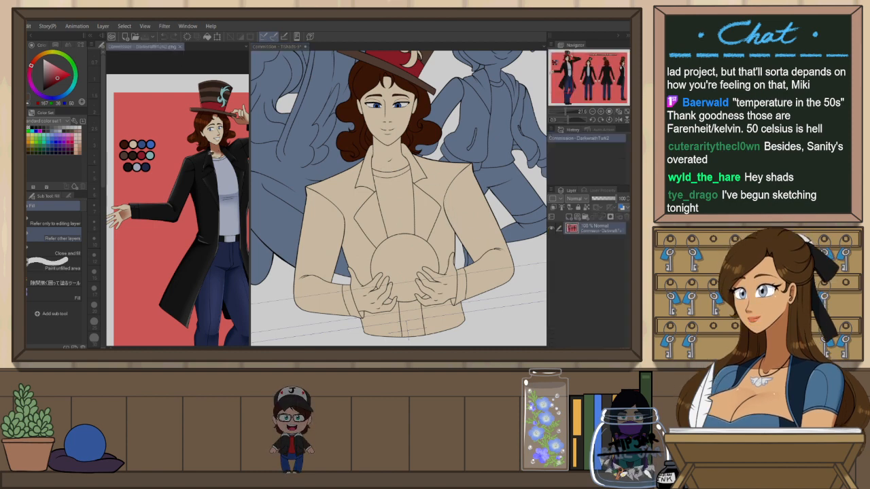
click(274, 46)
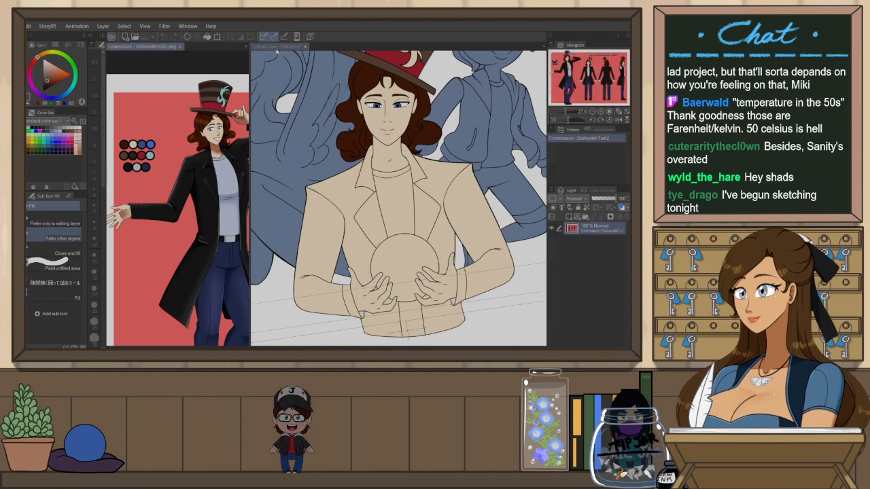
click(139, 169)
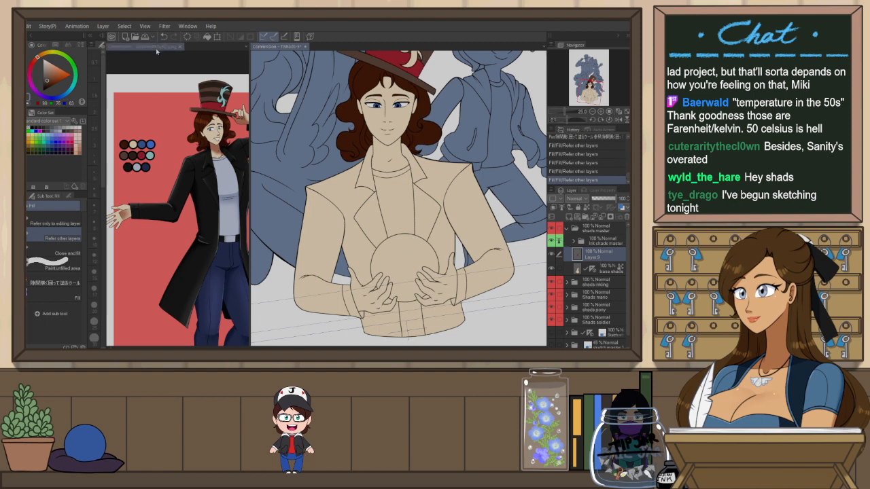
click(403, 175)
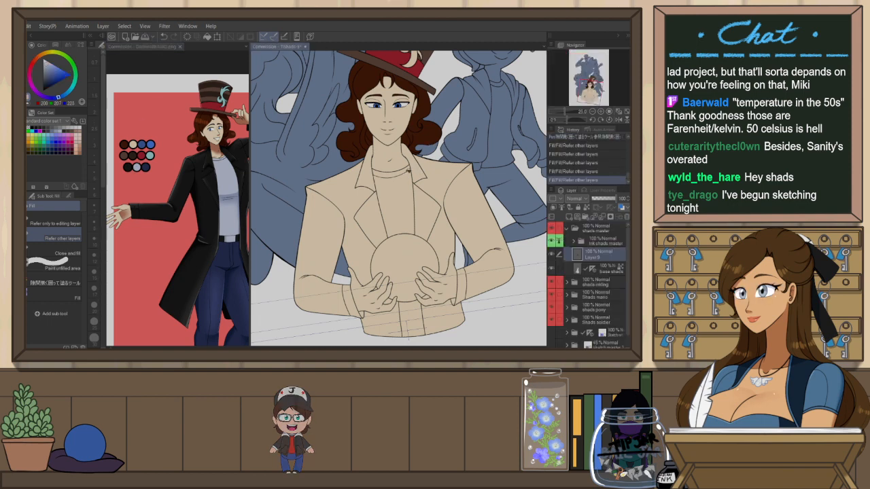
click(401, 201)
click(413, 316)
alt+click(426, 305)
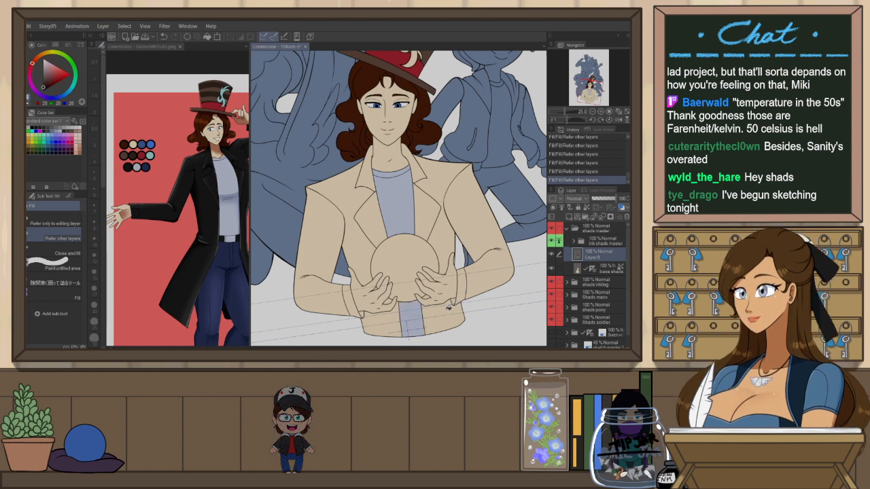
Fill all parts of the lower figure's jacket with black
click(449, 310)
click(461, 285)
click(498, 258)
click(444, 180)
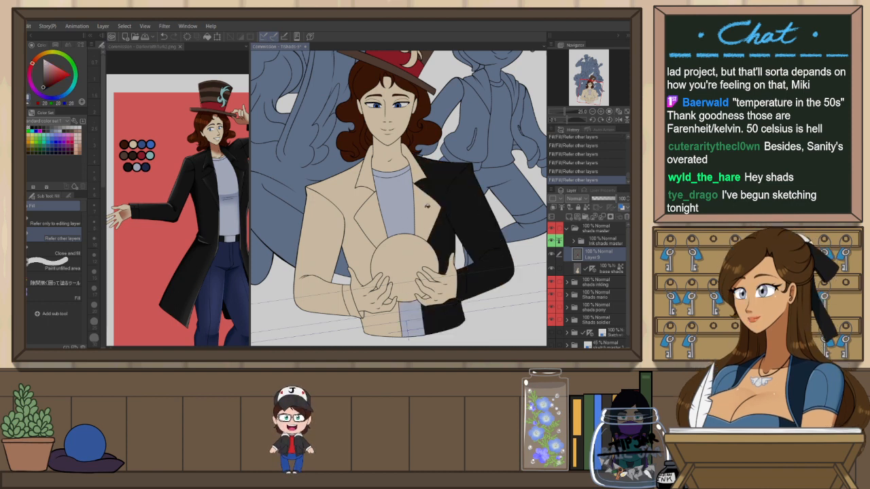
click(428, 206)
click(422, 170)
click(369, 177)
click(372, 202)
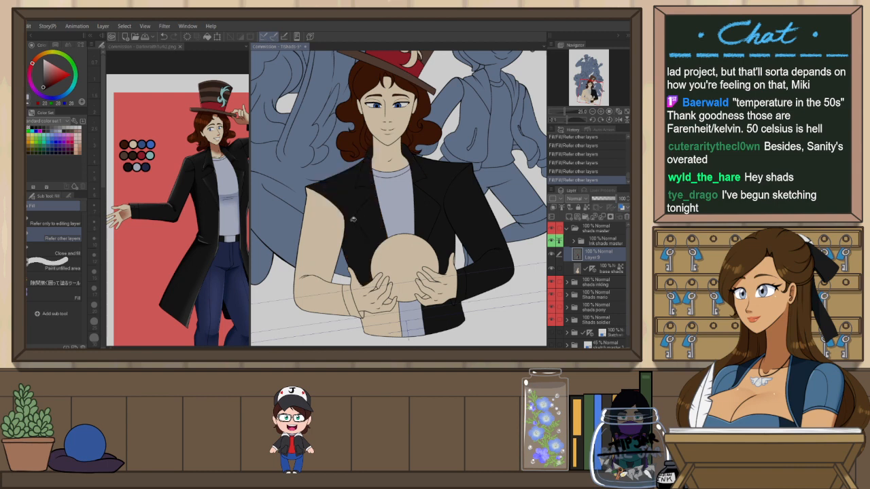
click(319, 265)
click(352, 302)
click(378, 320)
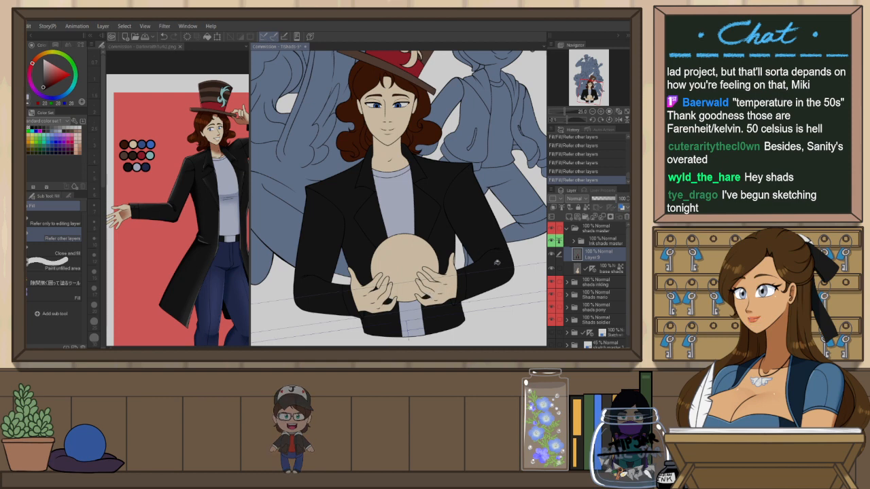
Sample teal from the reference sheet and fill the swirl ornament on the top hat
key(ctrl+@)
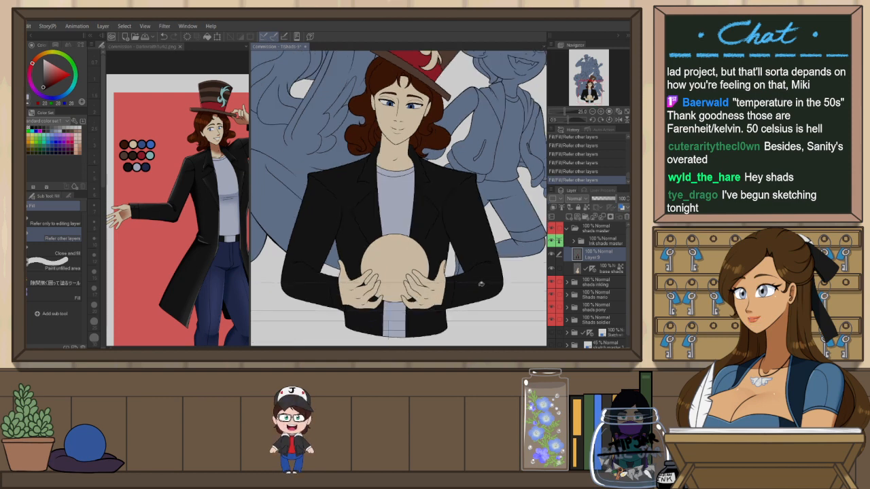
scroll(488, 254, down, 2)
drag(484, 228, 454, 265)
scroll(417, 191, up, 2)
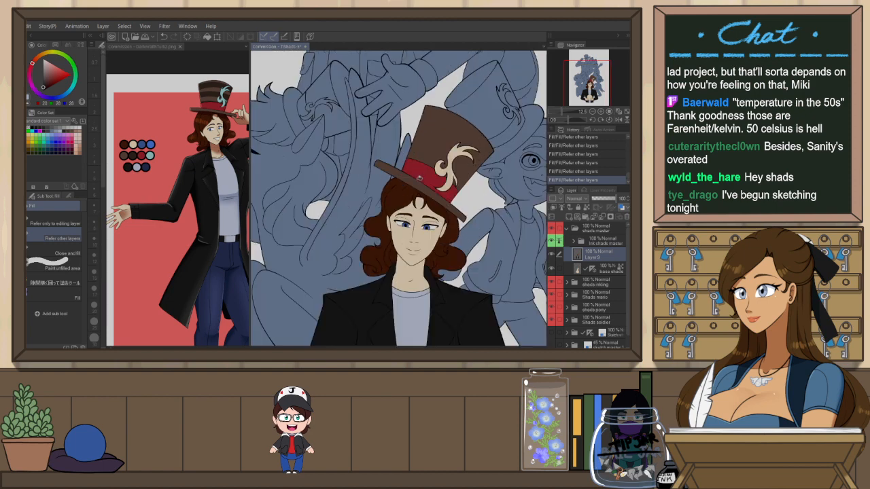
click(163, 47)
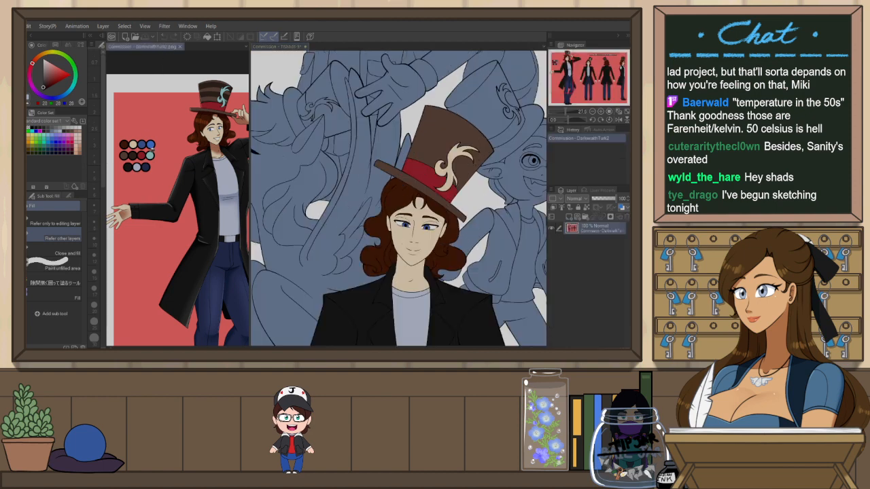
click(279, 46)
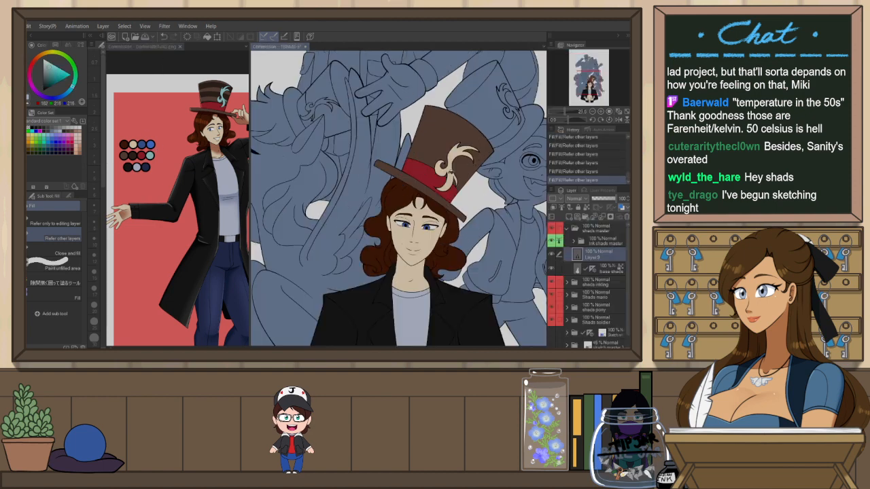
click(449, 178)
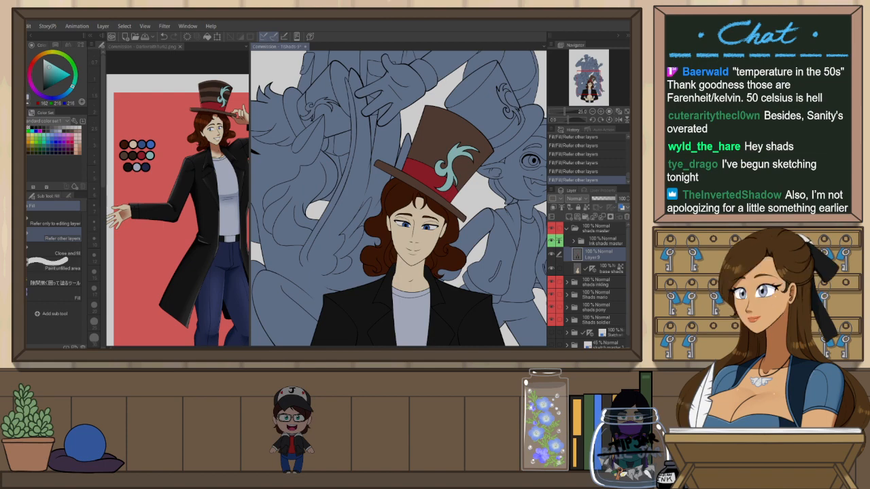
Sample a colour from the reference hat and select the top hat's crown area on the base flats layer
drag(435, 102, 353, 204)
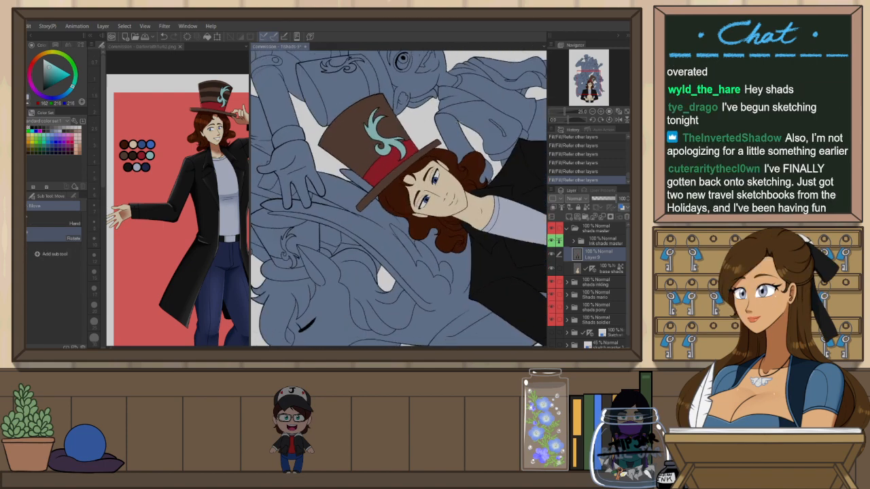
click(143, 46)
alt+click(202, 106)
click(282, 47)
click(603, 269)
key(e)
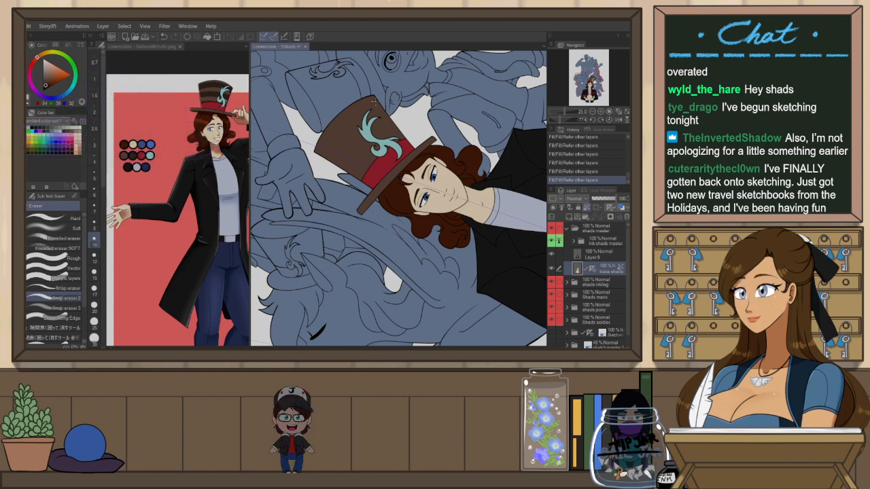
click(610, 239)
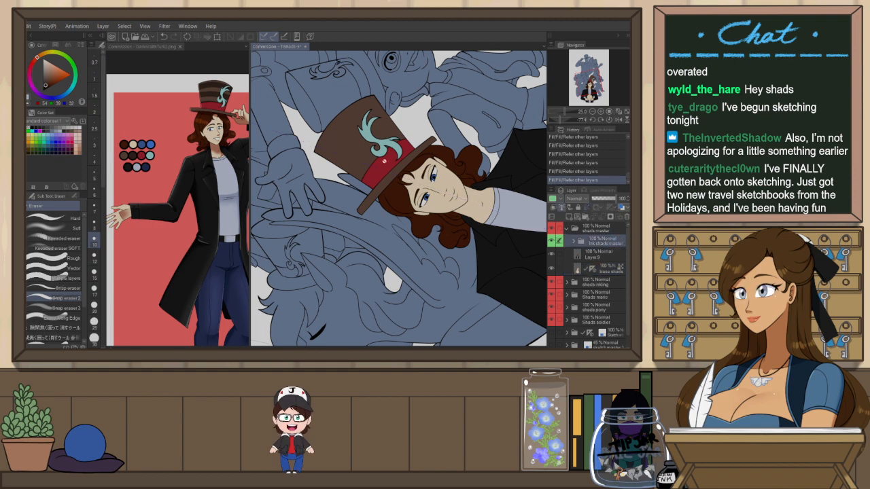
key(w)
click(351, 139)
shift+click(350, 139)
shift+click(394, 163)
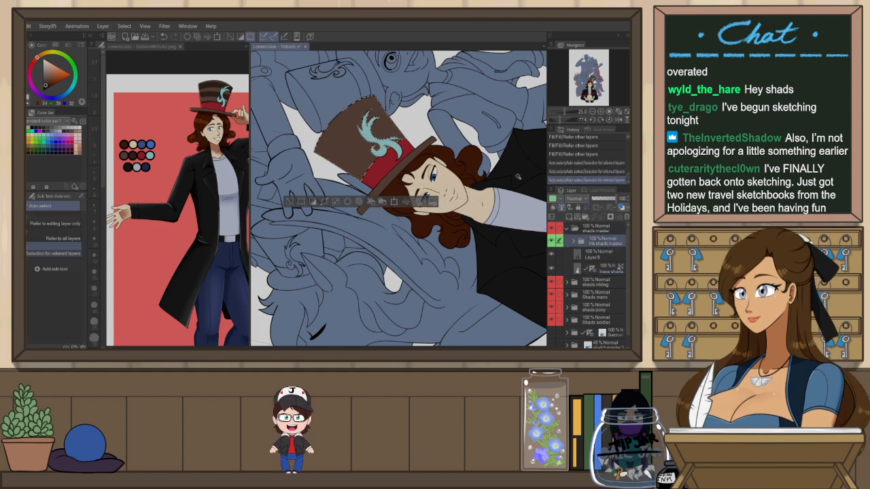
Switch to the pen on the layer above the base flats and draw small detail strokes on the hat crown, resizing the brush
click(593, 269)
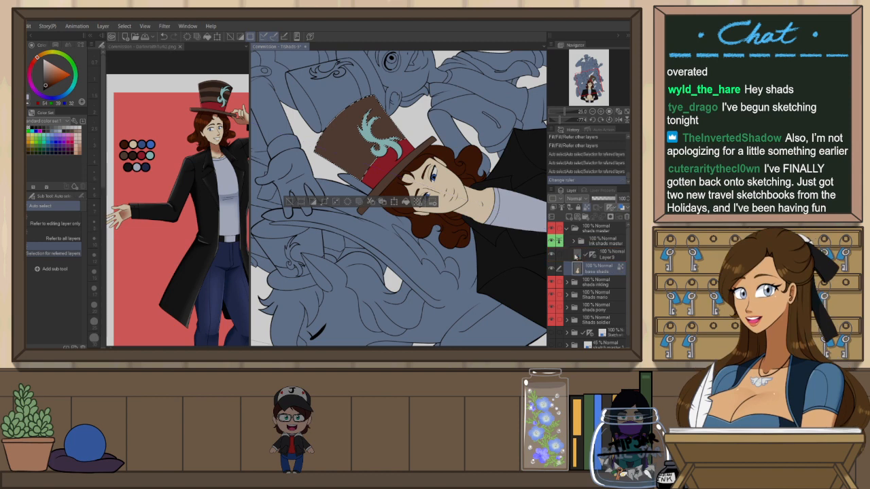
click(582, 261)
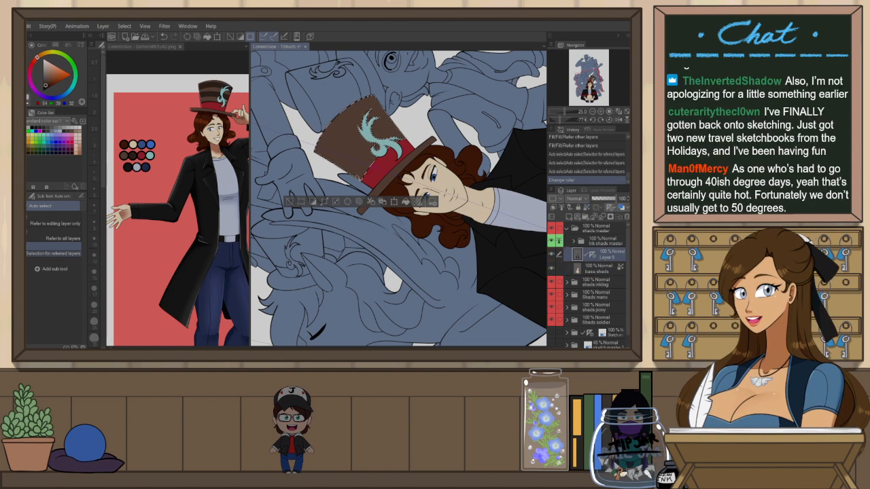
key(p)
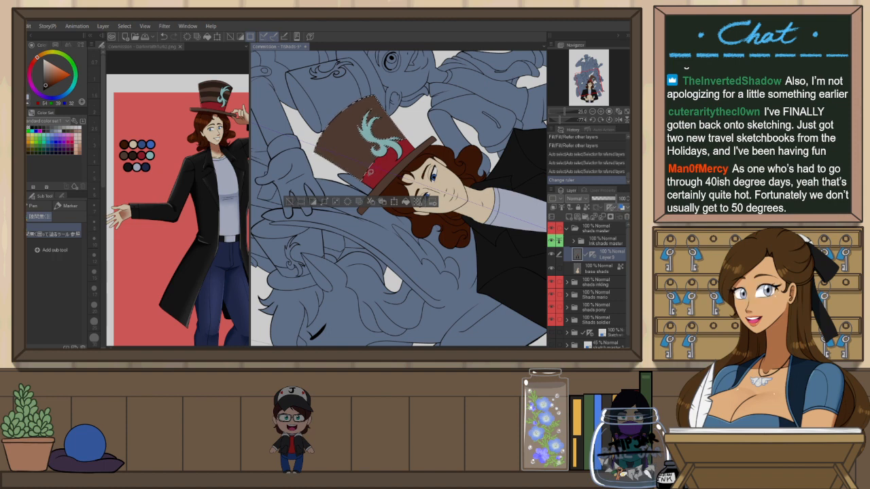
key(p)
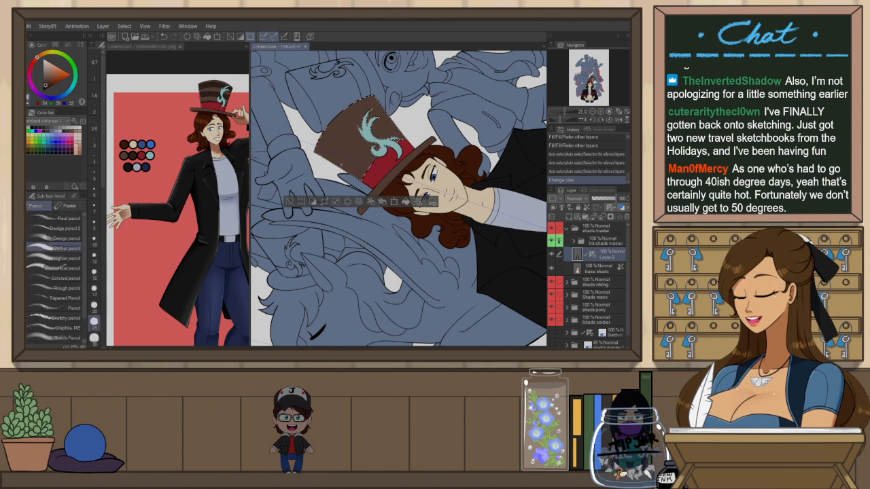
key(p)
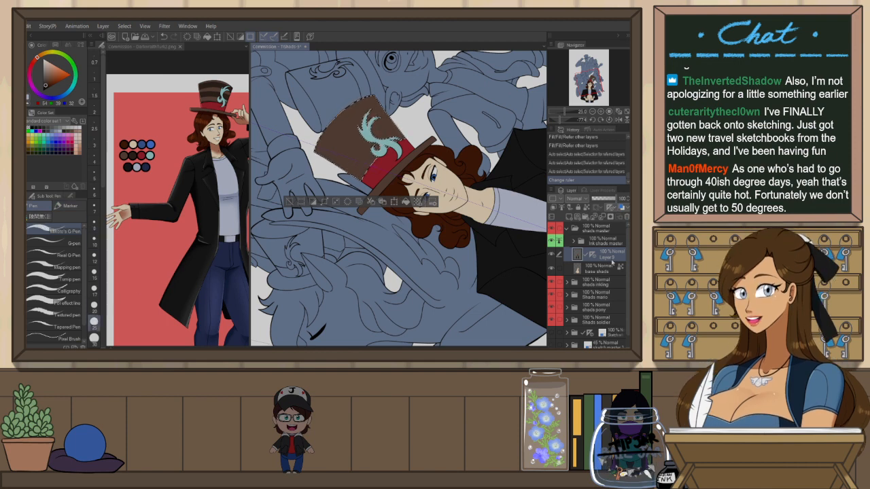
drag(595, 255, 597, 273)
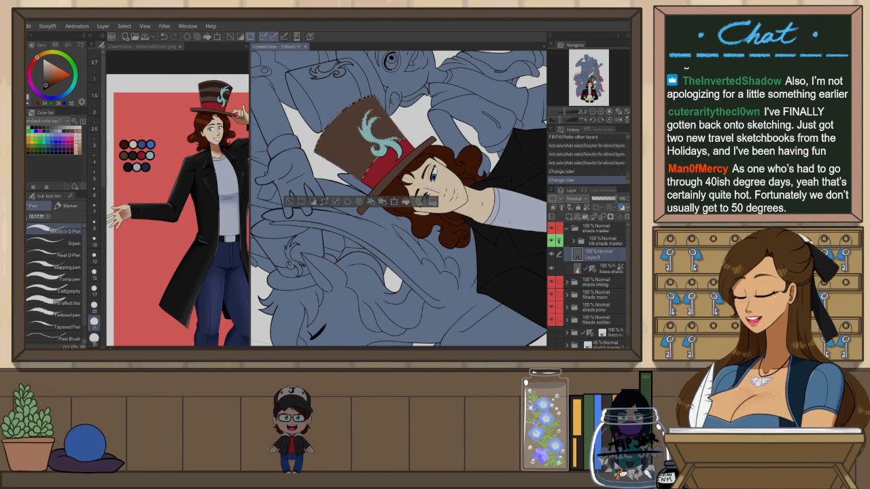
drag(384, 181, 398, 193)
drag(104, 160, 106, 319)
drag(104, 243, 106, 185)
click(95, 186)
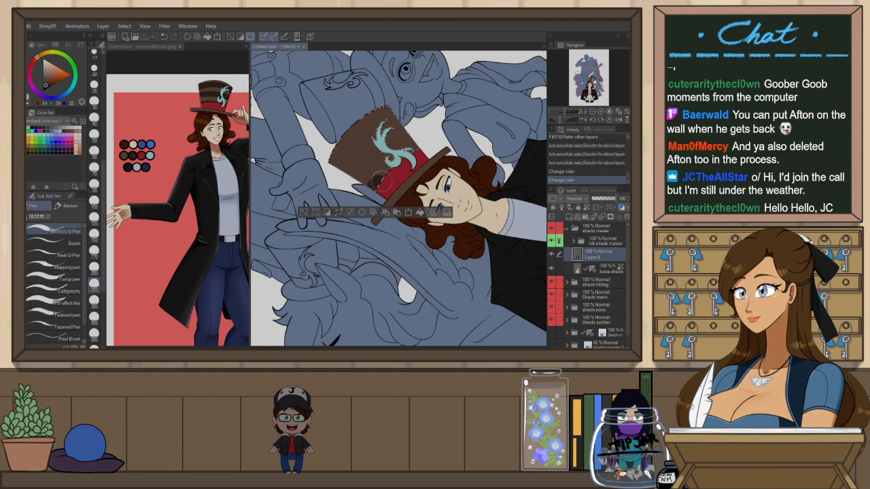
drag(379, 180, 390, 189)
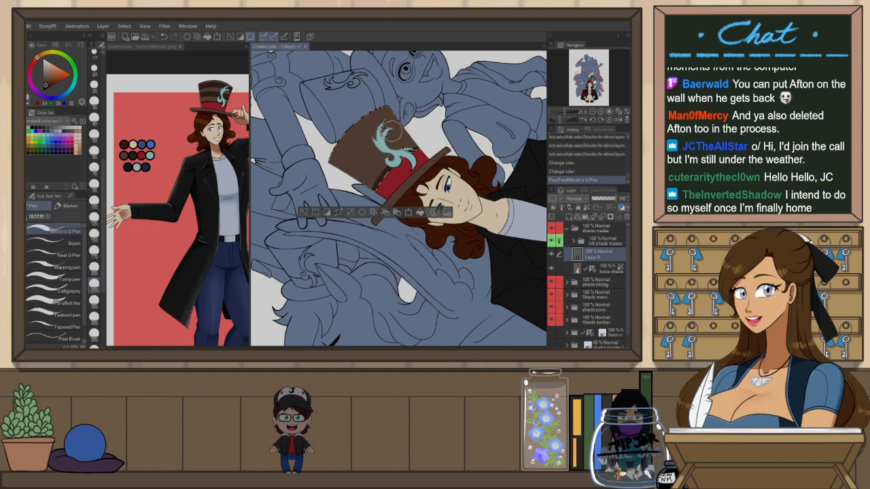
Paint another dark brown stripe across the top hat's crown, compare it by undoing and redoing, and deselect
key(bracketleft)
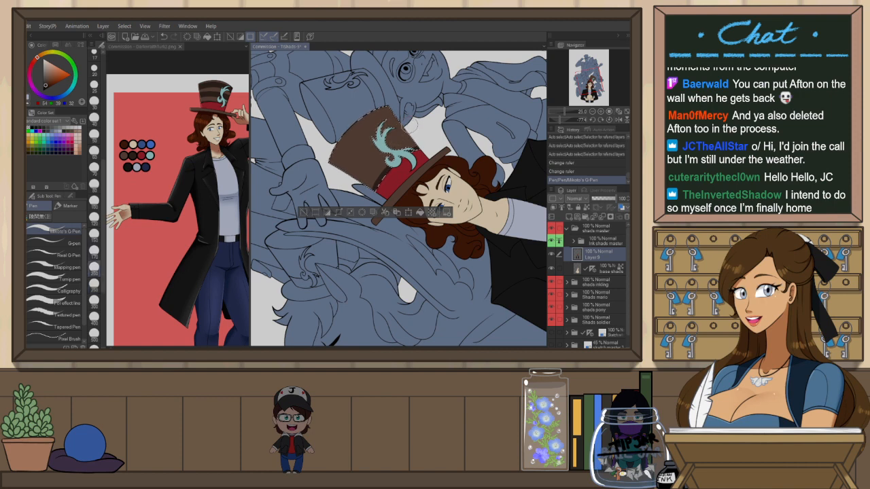
drag(344, 165, 349, 168)
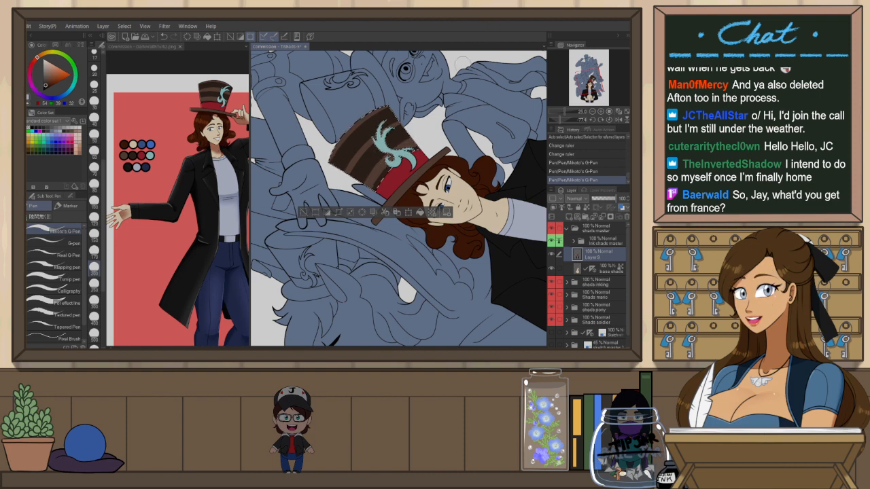
key(ctrl+z)
key(ctrl+y)
key(ctrl+z)
key(ctrl+y)
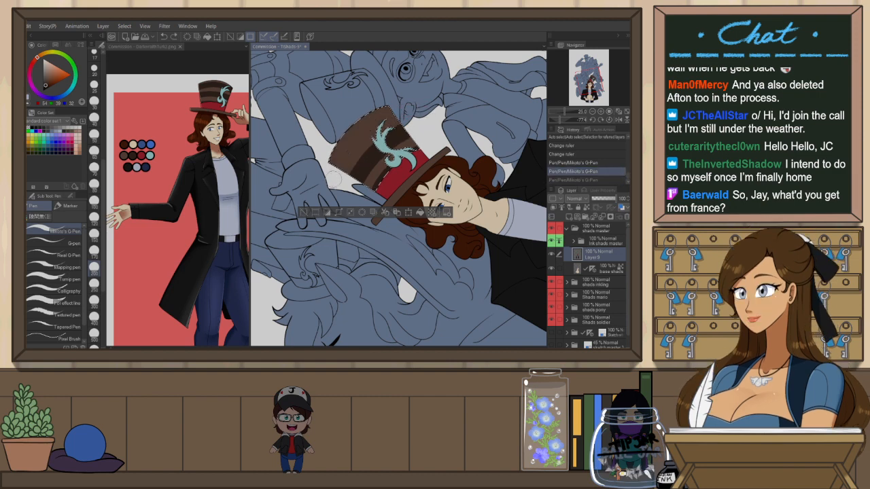
key(ctrl+z)
key(ctrl+z)
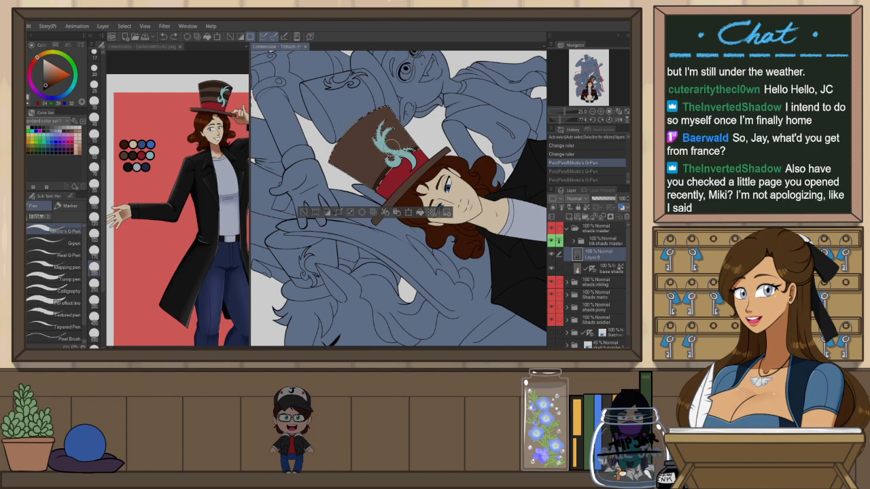
key(ctrl+y)
key(ctrl+y)
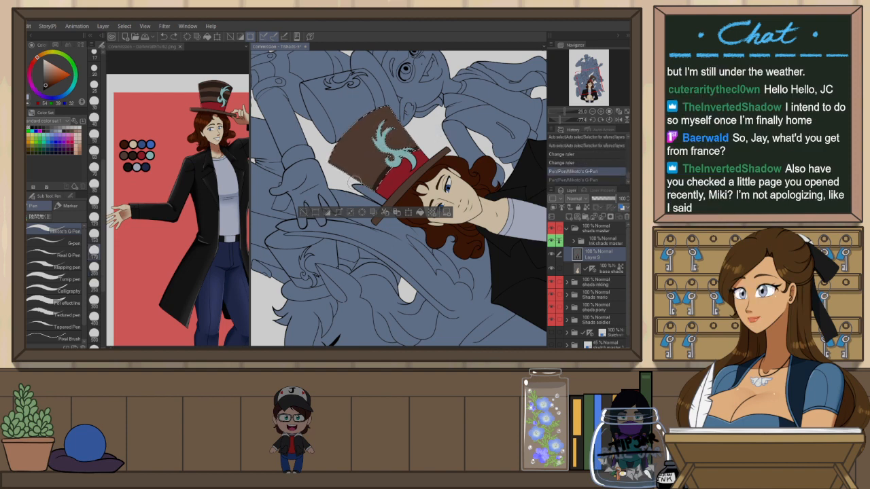
key(ctrl+z)
key(ctrl+y)
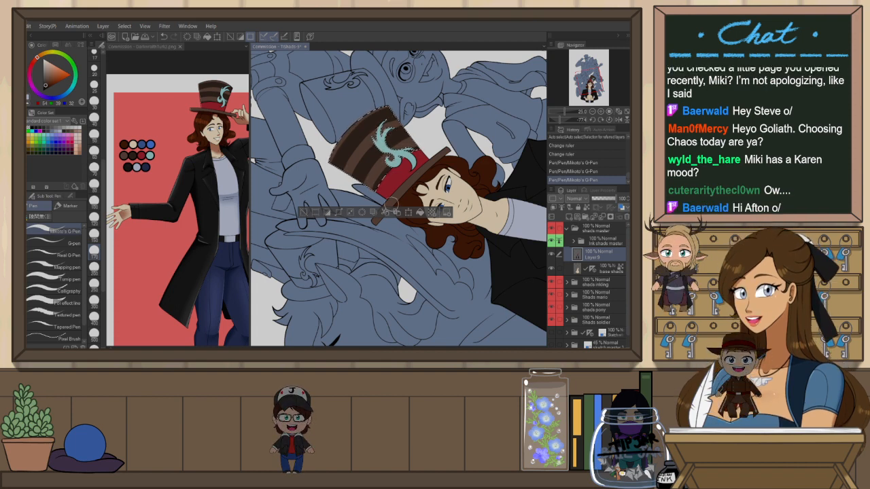
key(ctrl+d)
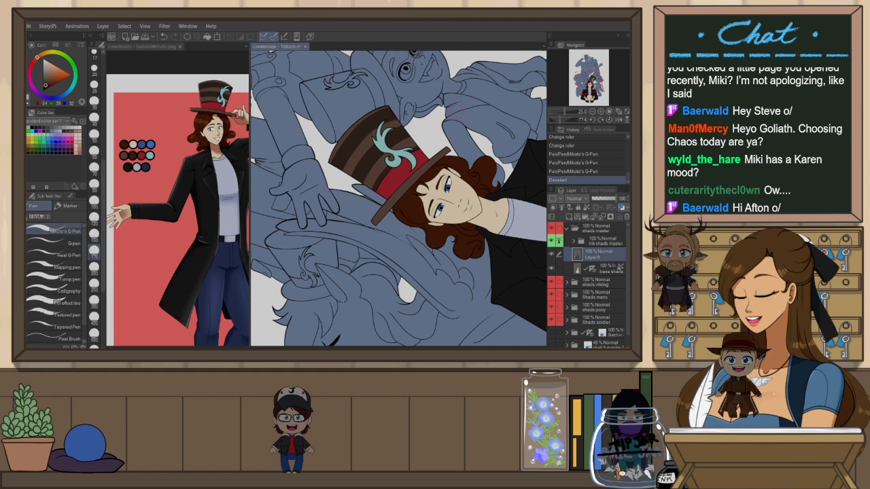
Add a new raster layer above the base flats layer of the lower figure
key(ctrl+@)
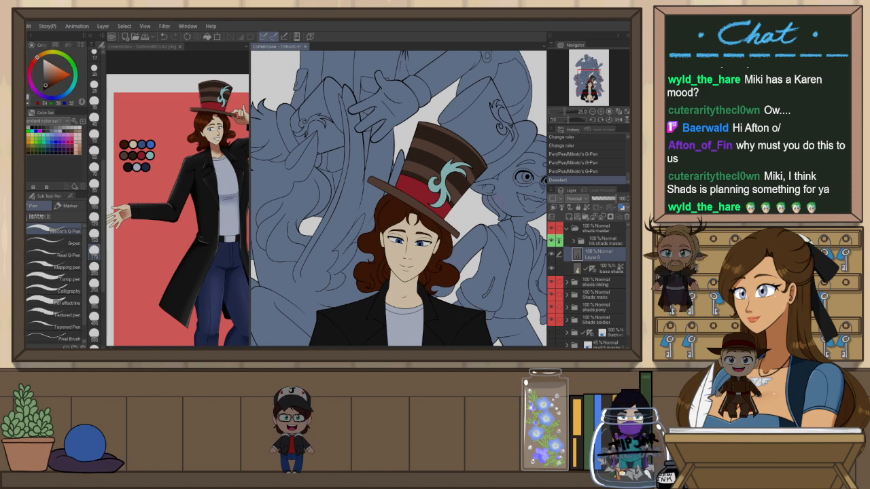
key(ctrl+0)
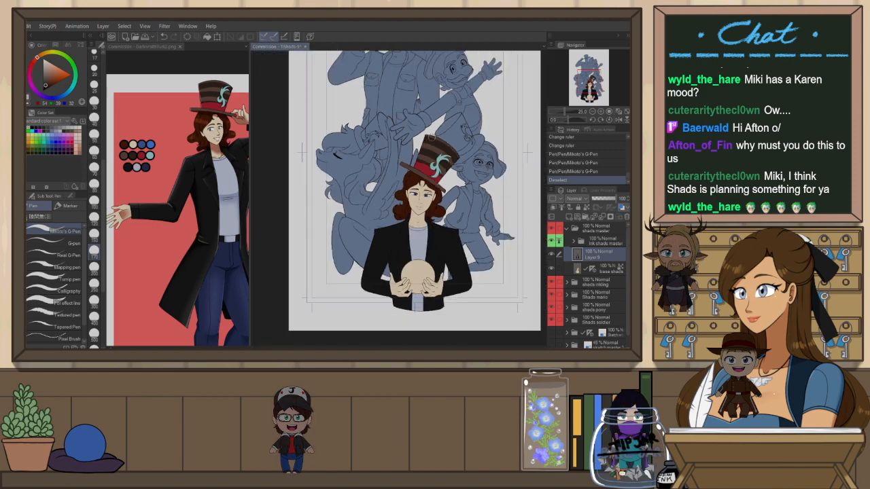
scroll(448, 267, up, 5)
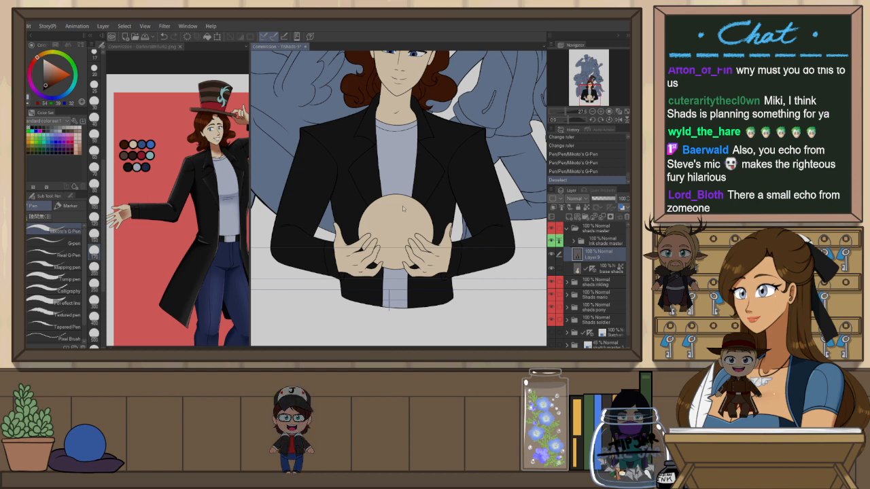
key(ctrl+shift+n)
click(588, 268)
scroll(438, 241, up, 3)
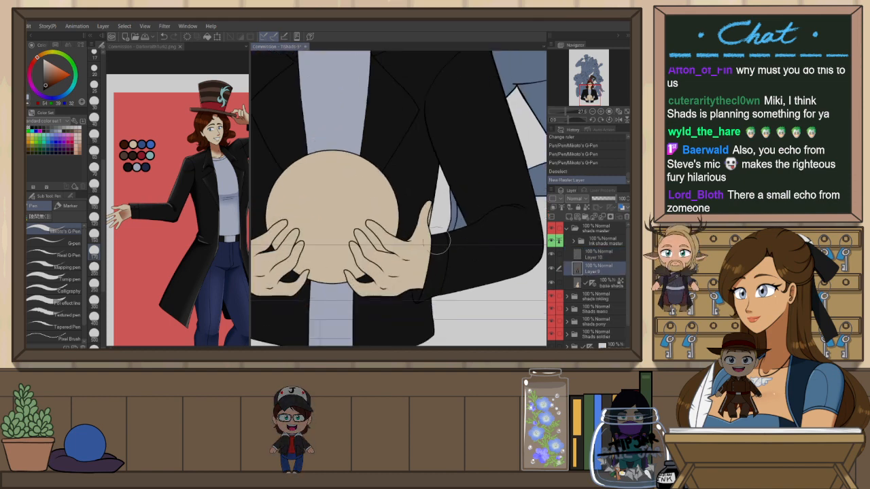
scroll(421, 211, up, 1)
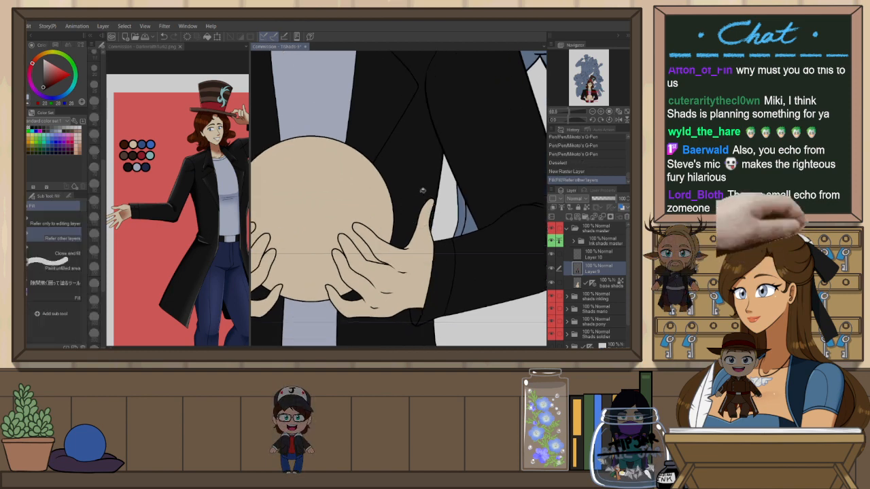
Fill leftover gaps around the lower figure's hands and jacket on the base flats layer with the fill and lasso-fill tools
key(g)
click(439, 199)
key(p)
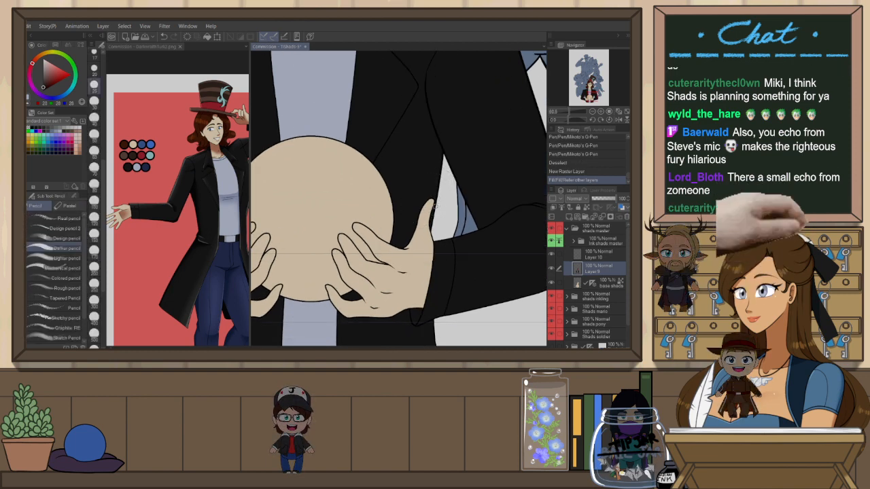
key(p)
drag(429, 199, 440, 212)
scroll(450, 211, down, 1)
scroll(451, 211, up, 2)
mouse_move(412, 284)
mouse_down()
mouse_move(418, 297)
mouse_move(405, 278)
mouse_up()
mouse_move(392, 313)
mouse_down()
mouse_move(516, 265)
mouse_move(538, 272)
mouse_up()
drag(356, 233, 400, 308)
drag(430, 236, 428, 246)
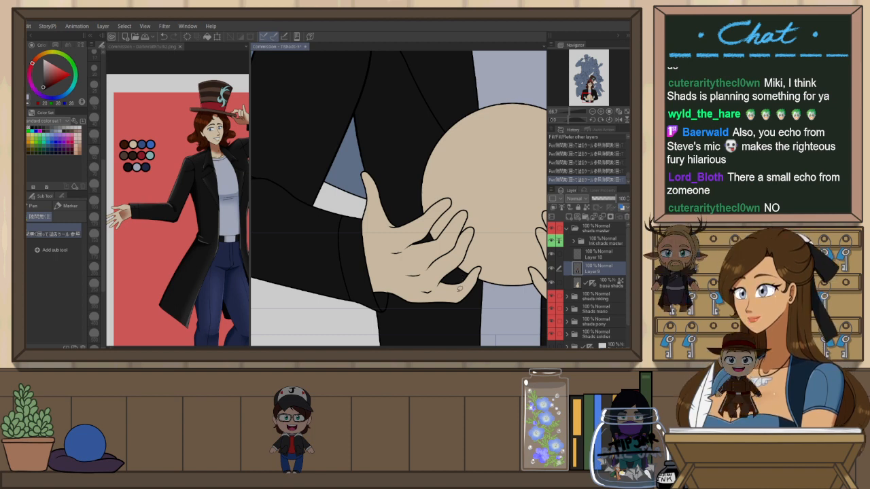
scroll(460, 292, down, 1)
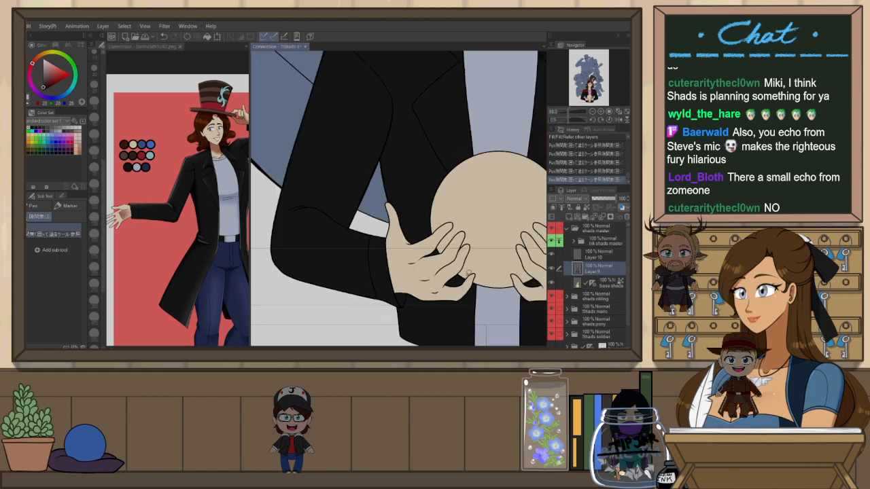
drag(493, 216, 456, 340)
drag(475, 297, 407, 278)
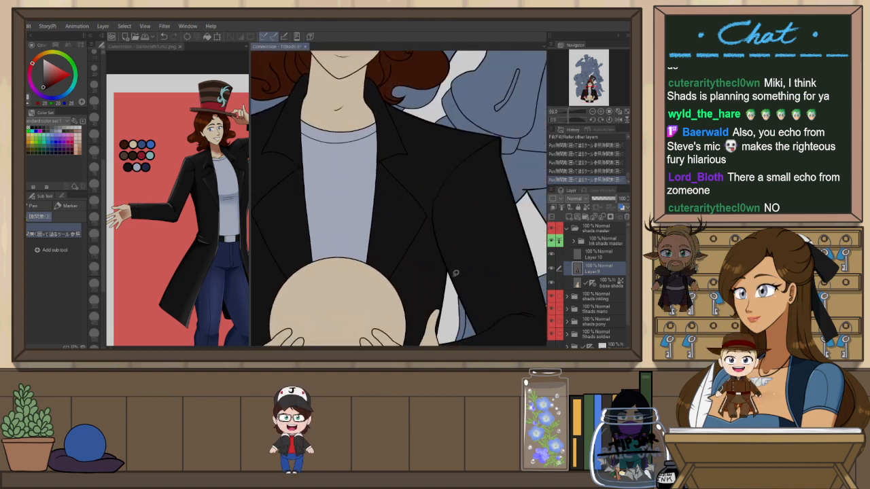
scroll(463, 267, down, 2)
drag(502, 218, 497, 266)
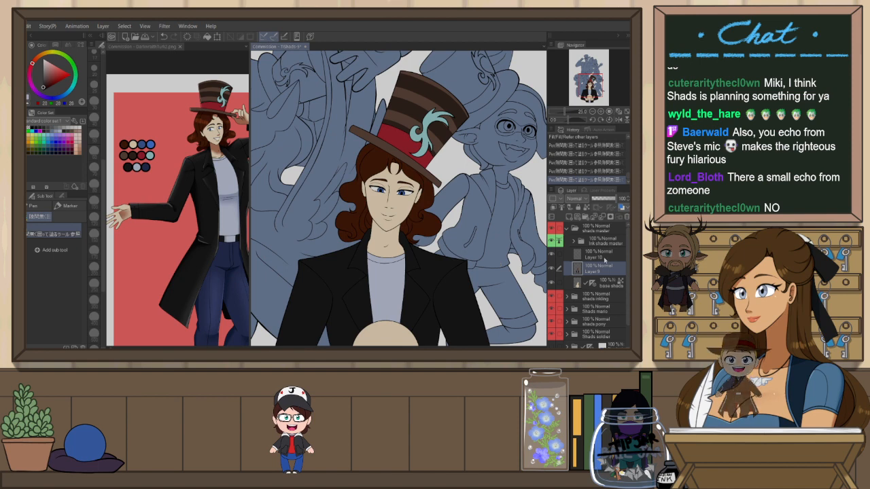
Fill the crystal ball in the lower figure's hands with pink on the new layer, after trying and undoing other colours
click(603, 256)
drag(452, 296, 453, 207)
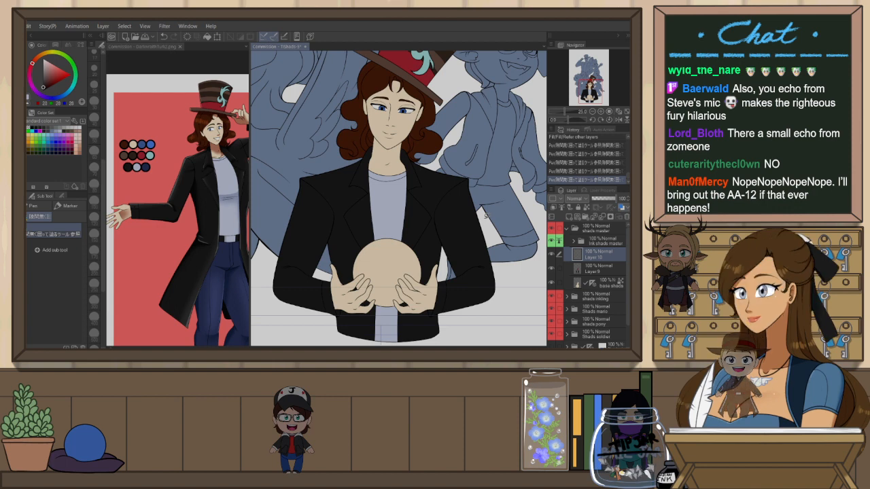
drag(474, 228, 484, 212)
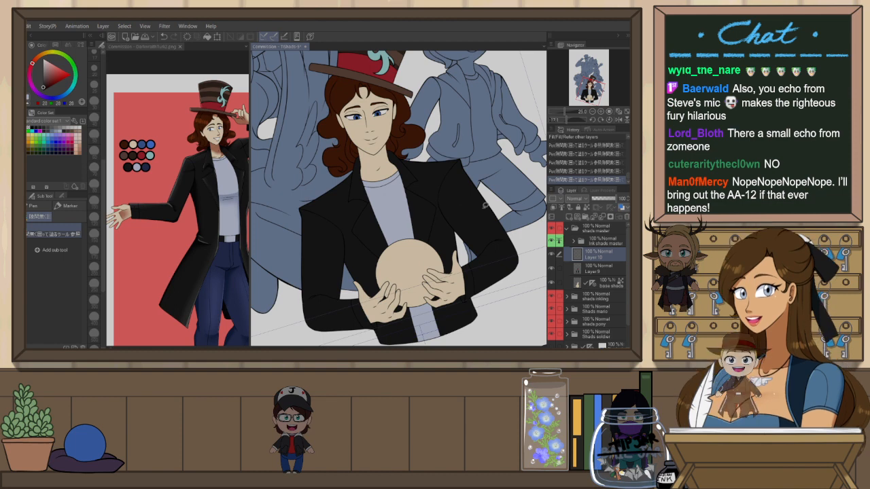
scroll(400, 197, down, 1)
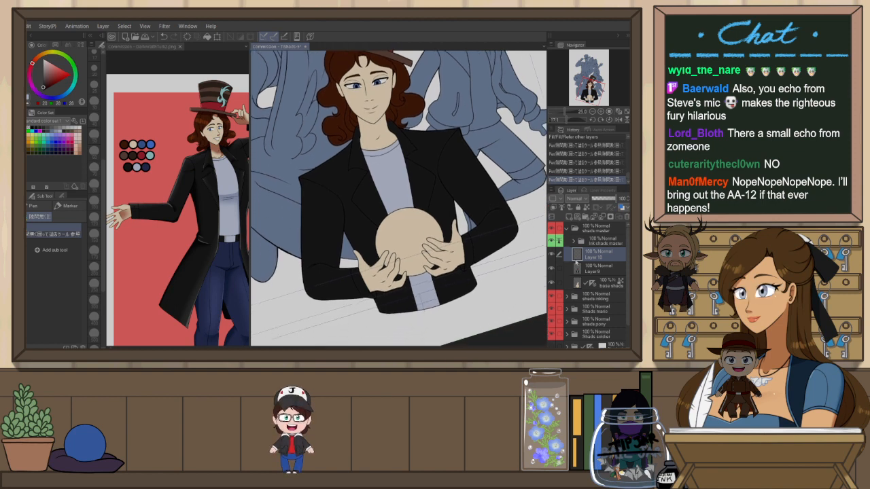
click(596, 270)
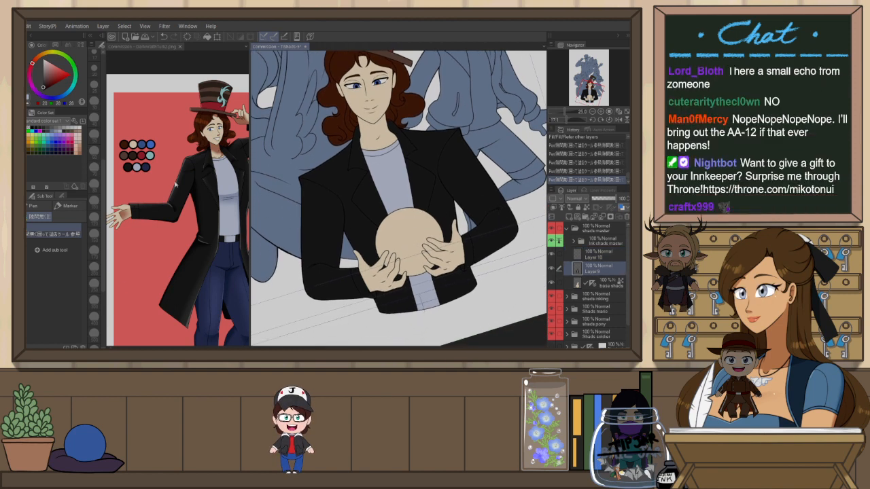
key(g)
click(413, 233)
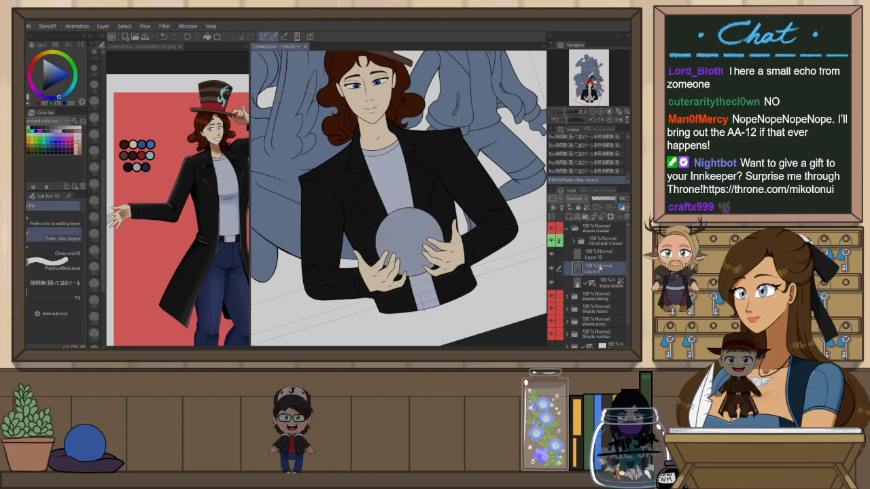
key(ctrl+z)
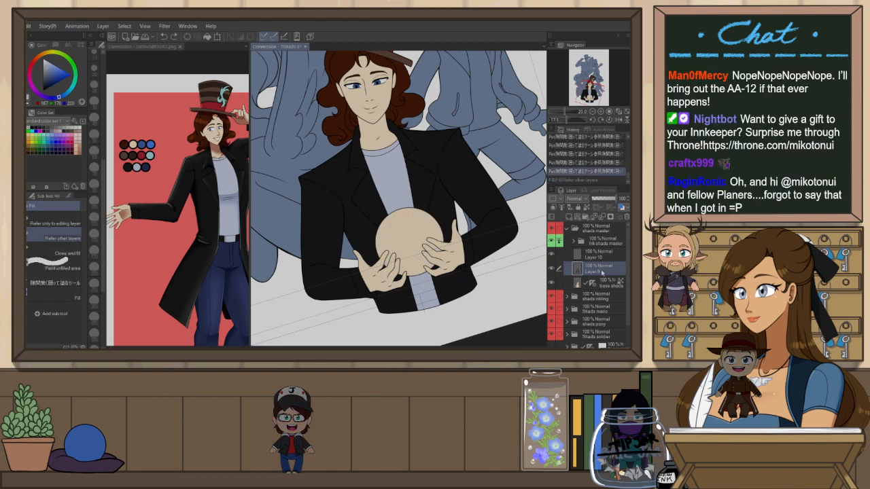
click(595, 255)
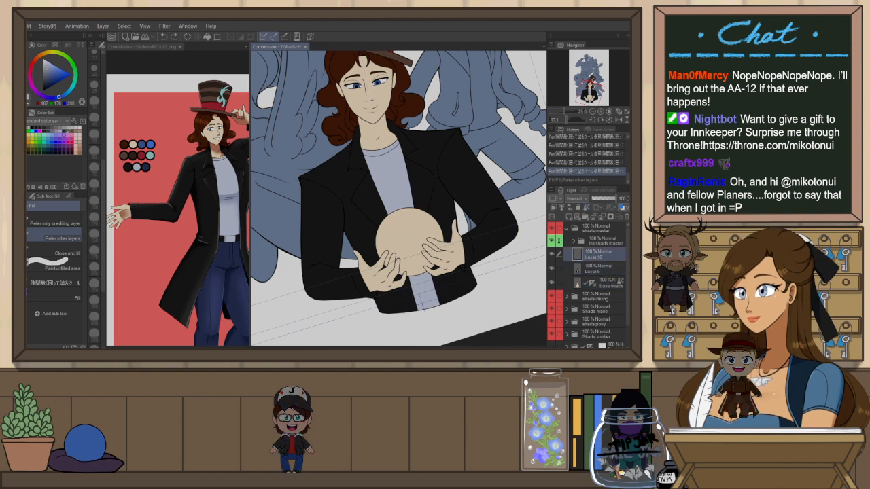
click(412, 238)
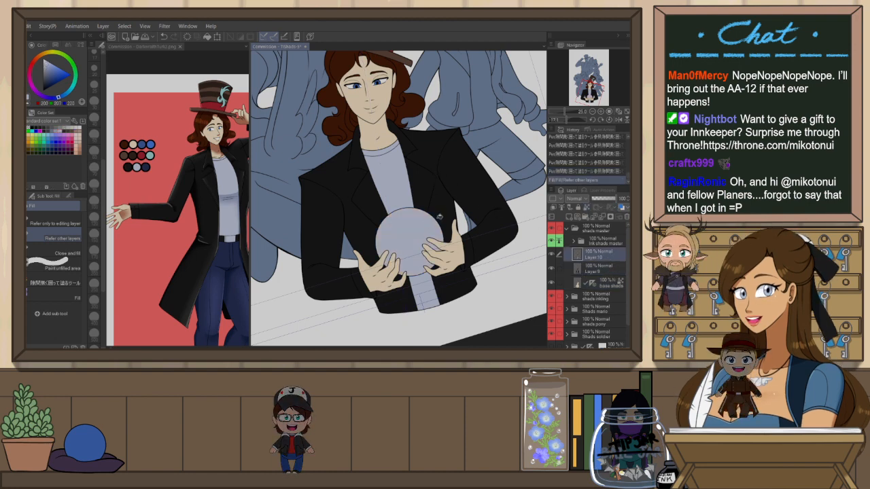
key(ctrl+z)
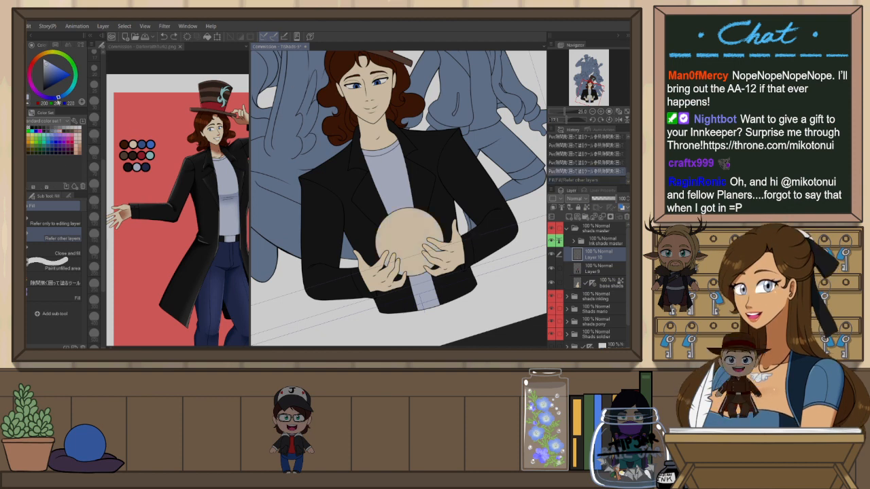
click(31, 133)
click(442, 221)
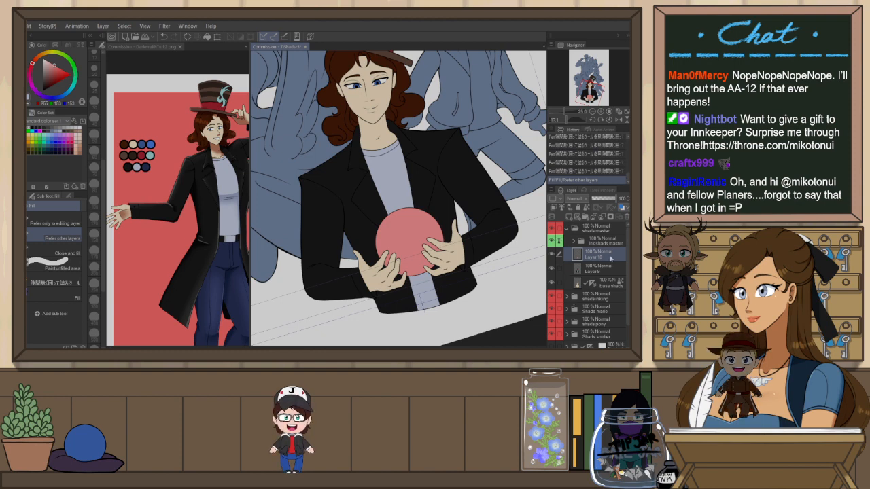
Create a new layer named "eye high" inside the ink shade master folder
click(602, 244)
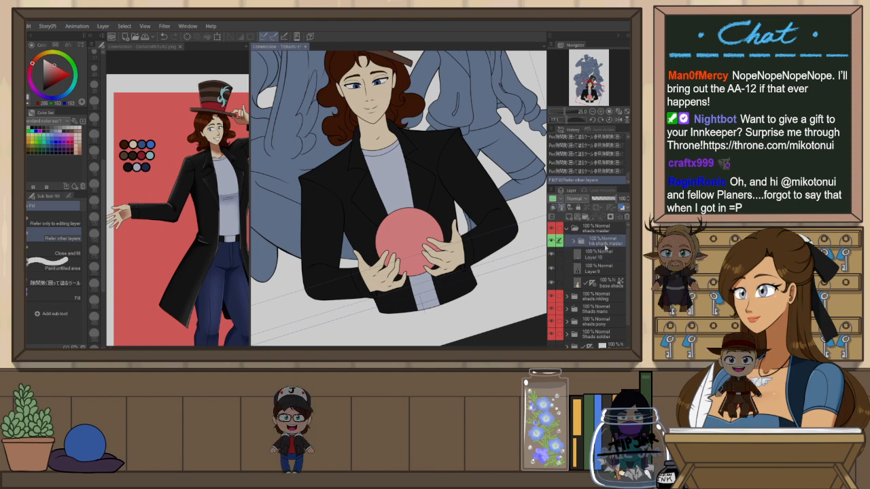
key(ctrl+shift+n)
text(eye high)
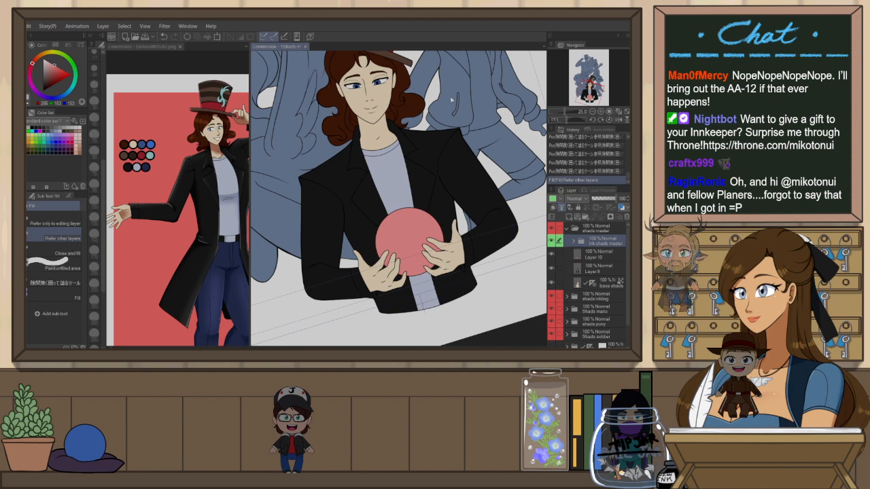
key(Return)
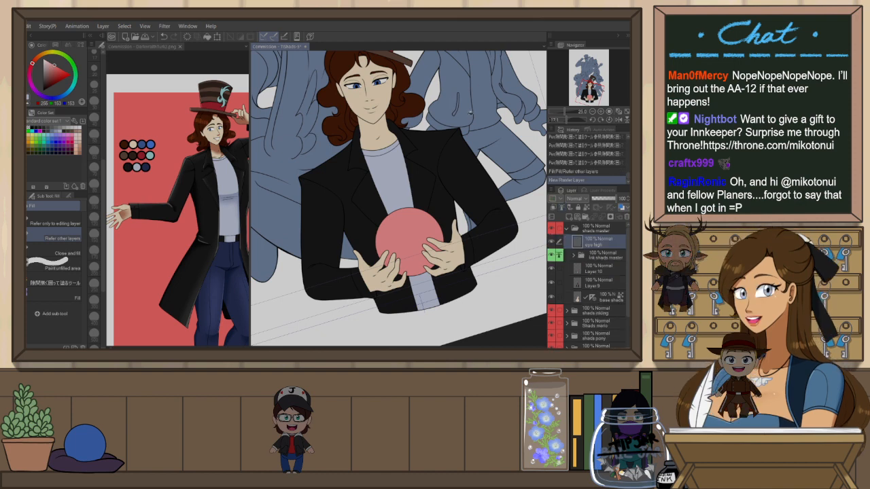
Try drawing a highlight stroke on the lower figure's eye with the pencil
scroll(432, 199, up, 2)
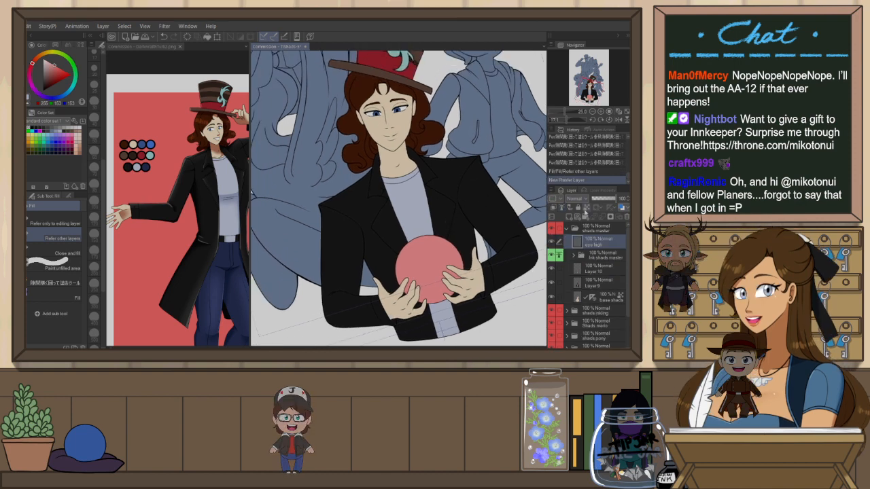
scroll(374, 100, up, 1)
scroll(374, 101, up, 5)
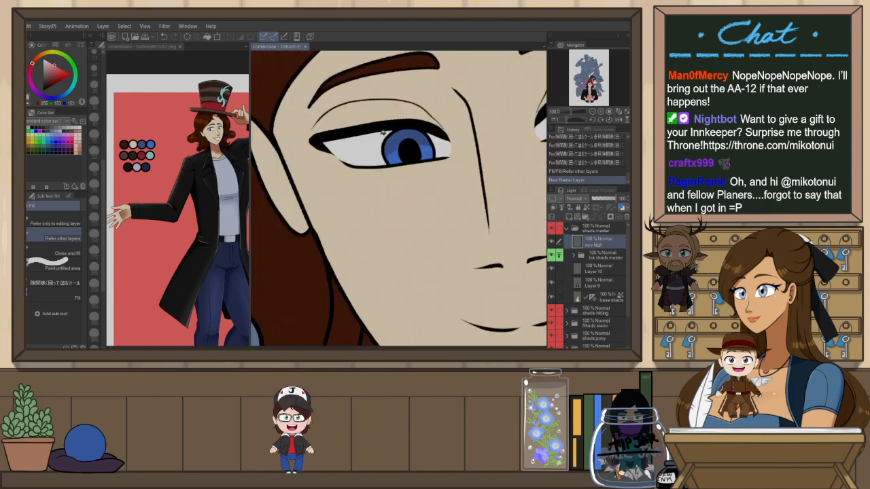
key(p)
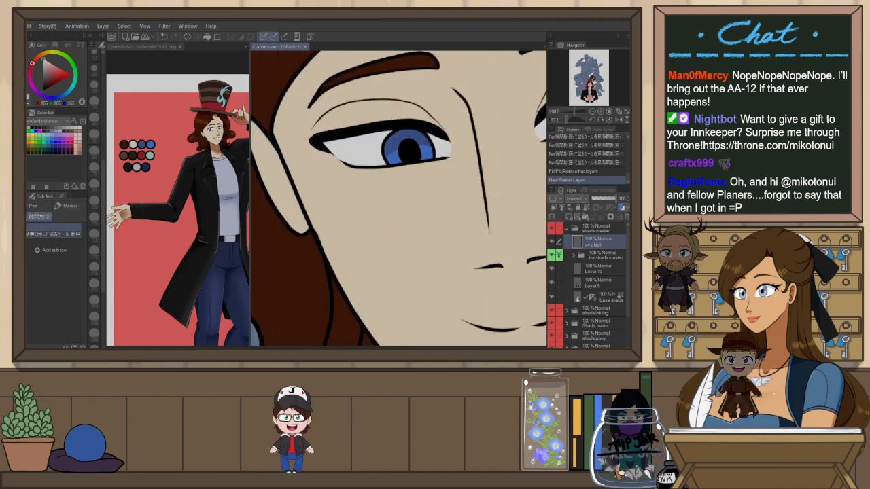
key(p)
key(bracketright)
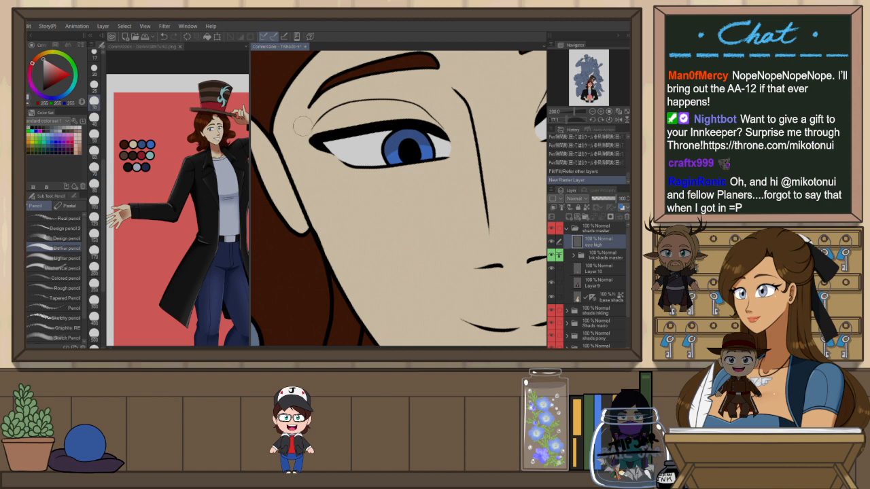
drag(387, 133, 408, 136)
key(ctrl+z)
scroll(427, 201, down, 5)
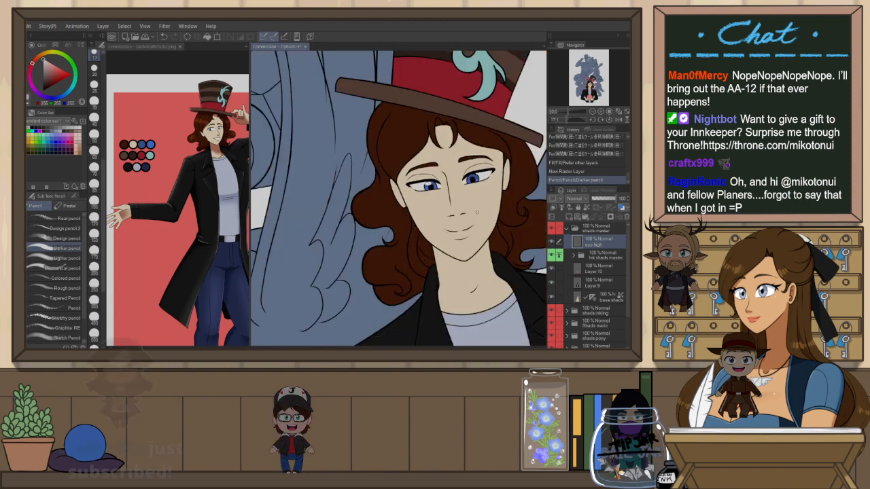
Copy-stamp the highlight from the lower figure's left eye onto the right eye
key(r)
drag(477, 193, 478, 212)
scroll(478, 211, up, 1)
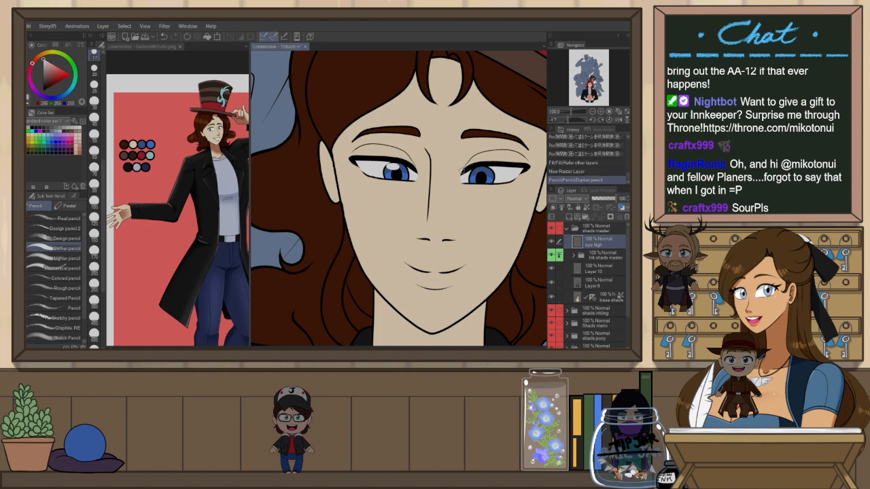
scroll(462, 171, up, 2)
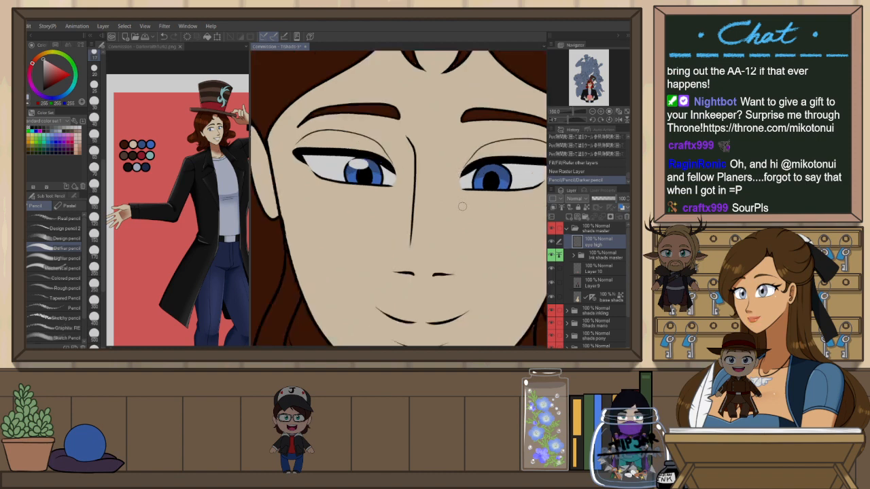
key(j)
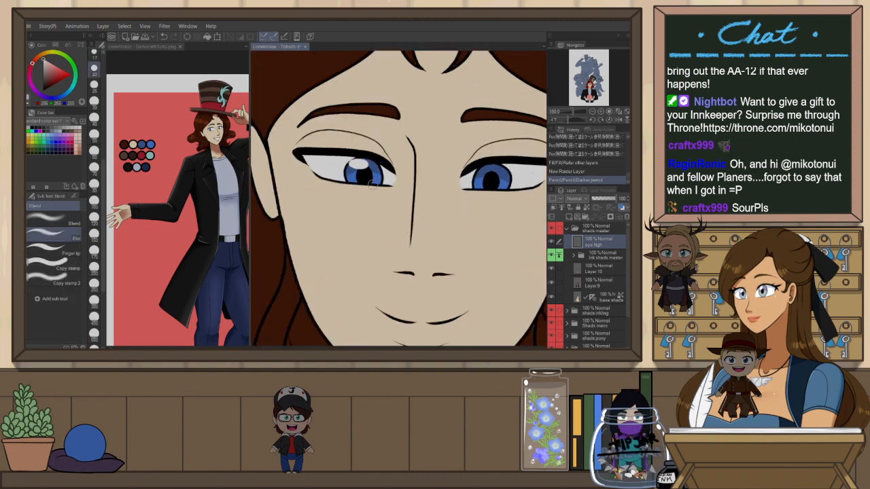
click(77, 269)
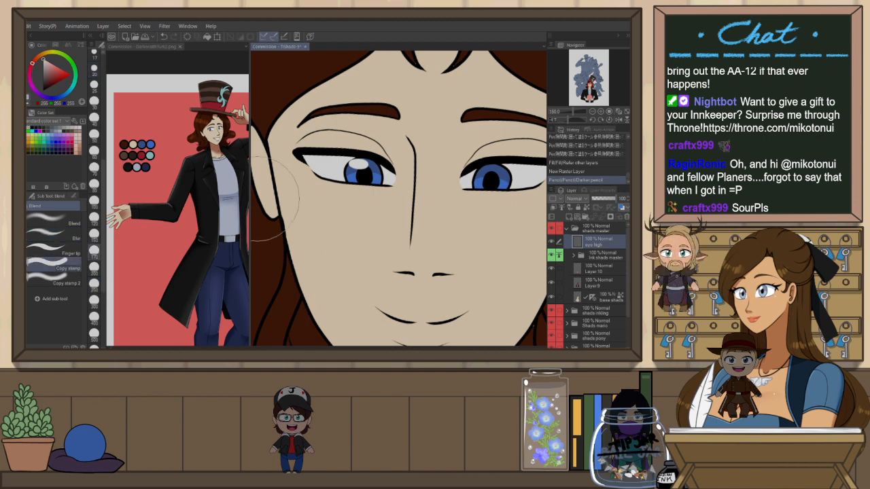
alt+click(358, 165)
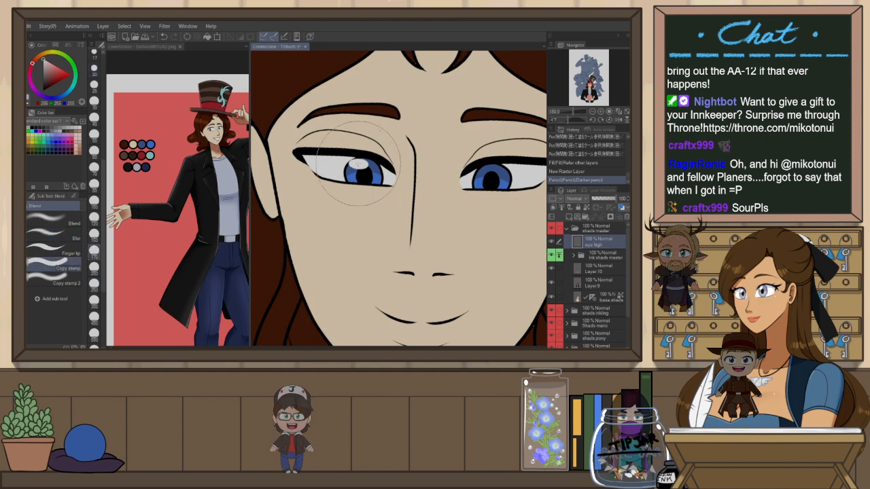
click(484, 174)
Lasso the copied highlight on the right eye, transform it to fit the eye, and deselect
key(m)
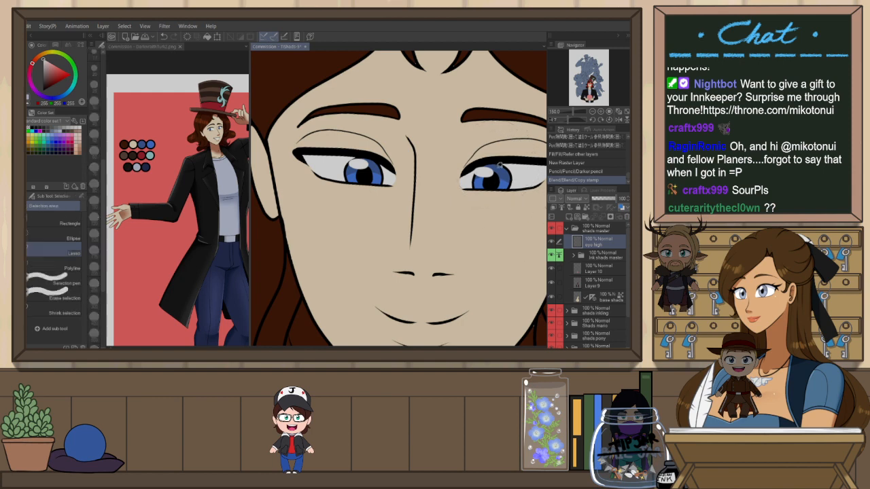
drag(515, 169, 487, 182)
key(ctrl+t)
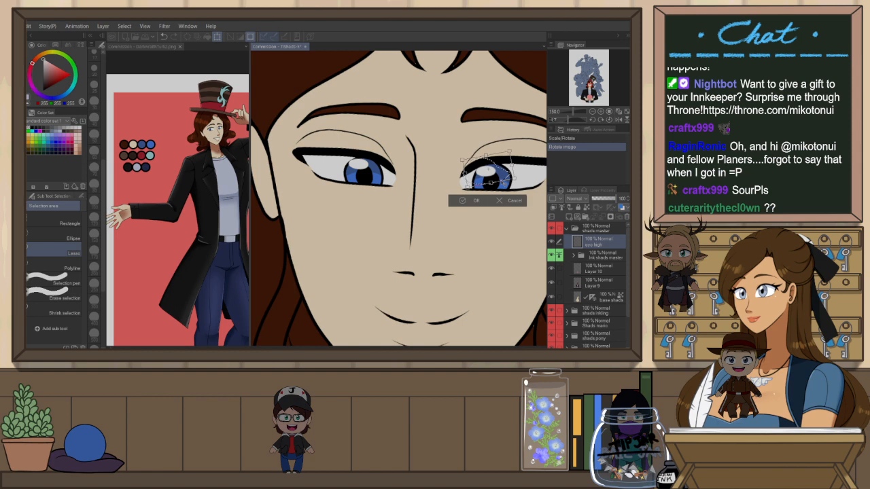
click(476, 200)
key(ctrl+d)
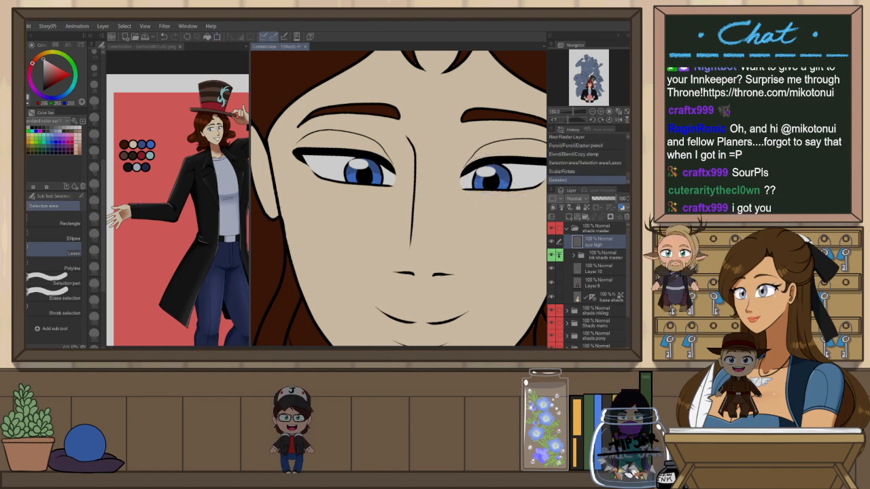
Select Layer 6 in the shade pony folder and sample the pony's dark coat colour from the 3D pony reference
scroll(441, 55, down, 4)
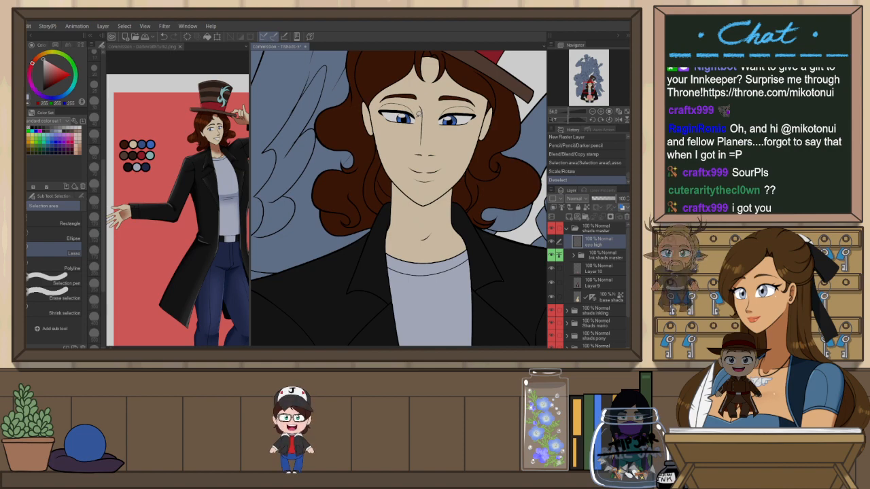
scroll(400, 199, down, 5)
scroll(443, 182, down, 2)
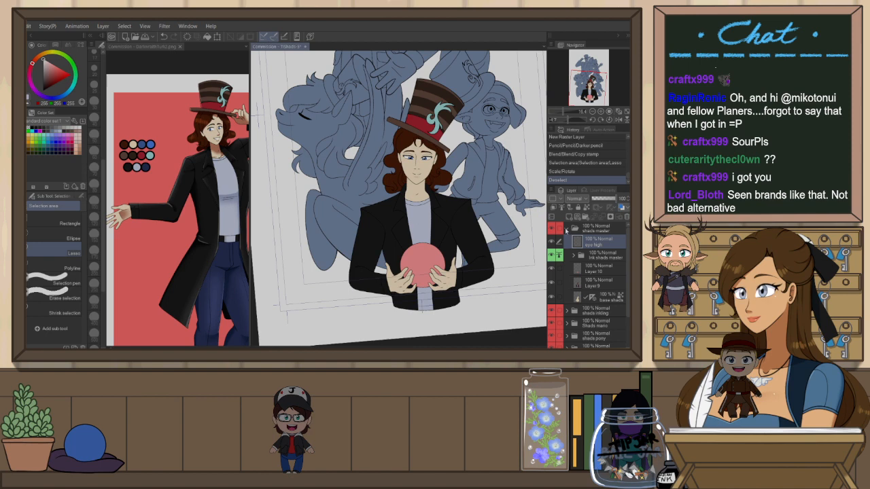
click(568, 232)
click(559, 199)
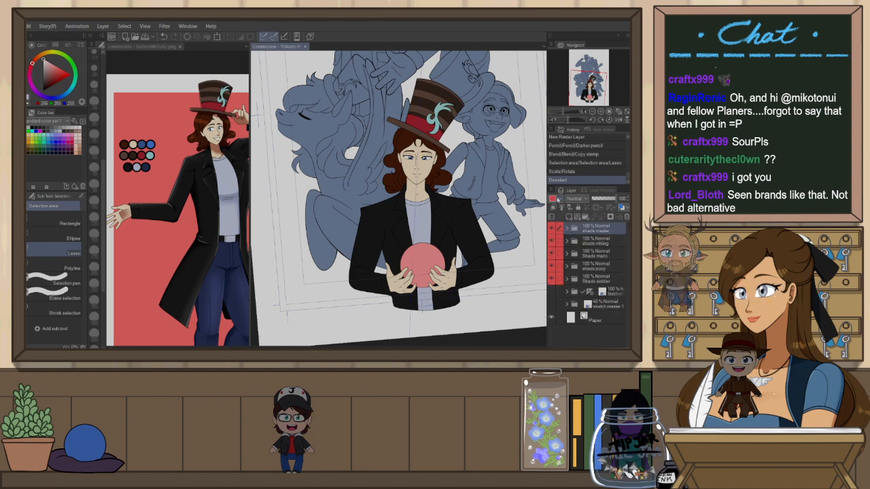
click(580, 247)
click(581, 243)
click(627, 112)
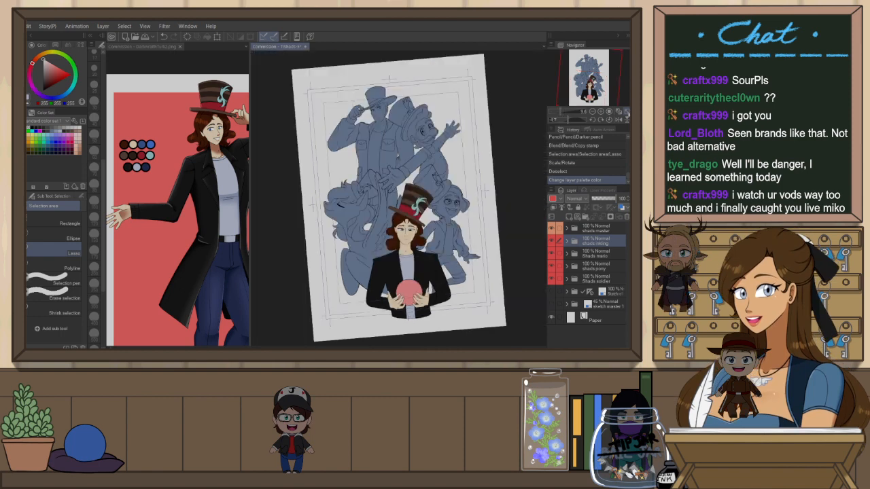
click(609, 120)
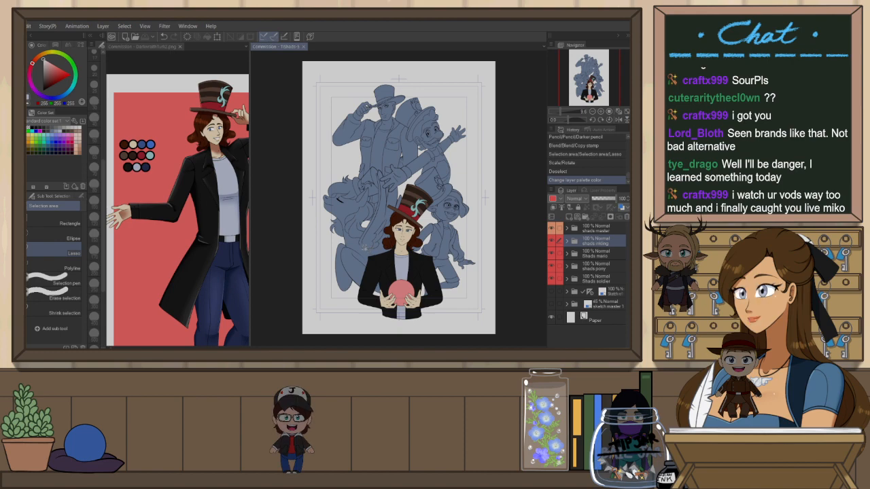
scroll(361, 249, up, 5)
scroll(284, 148, down, 2)
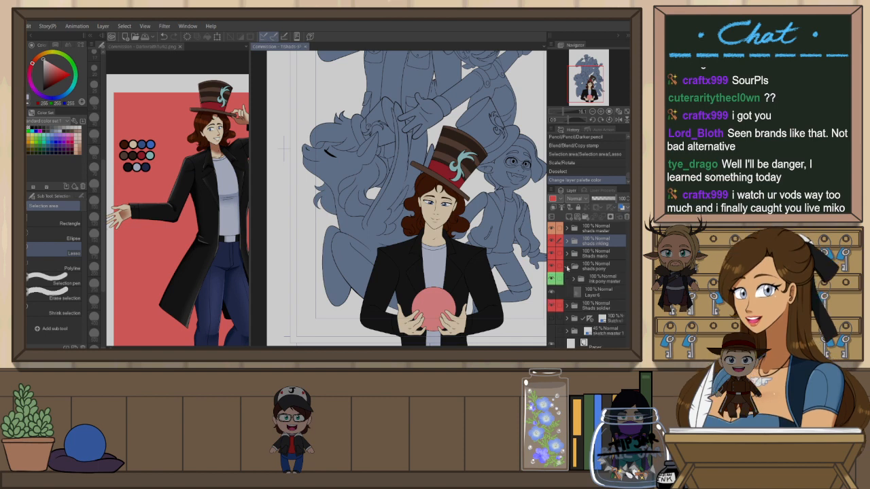
click(567, 268)
click(582, 295)
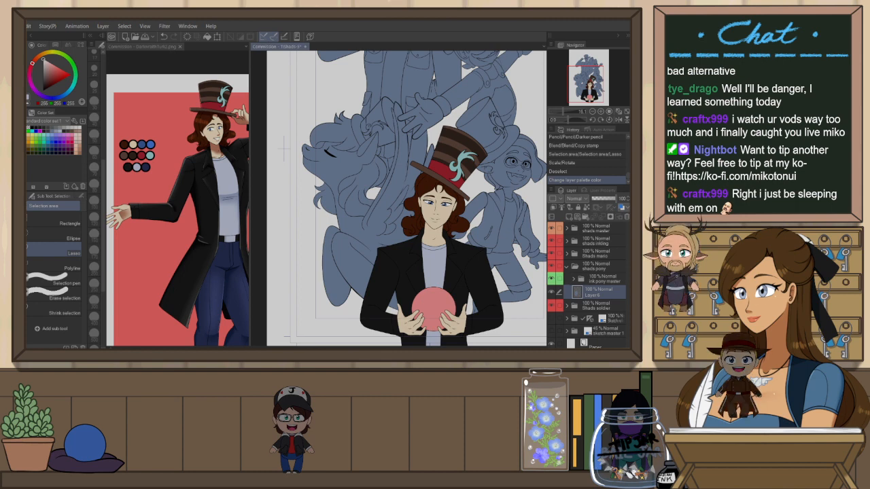
click(136, 46)
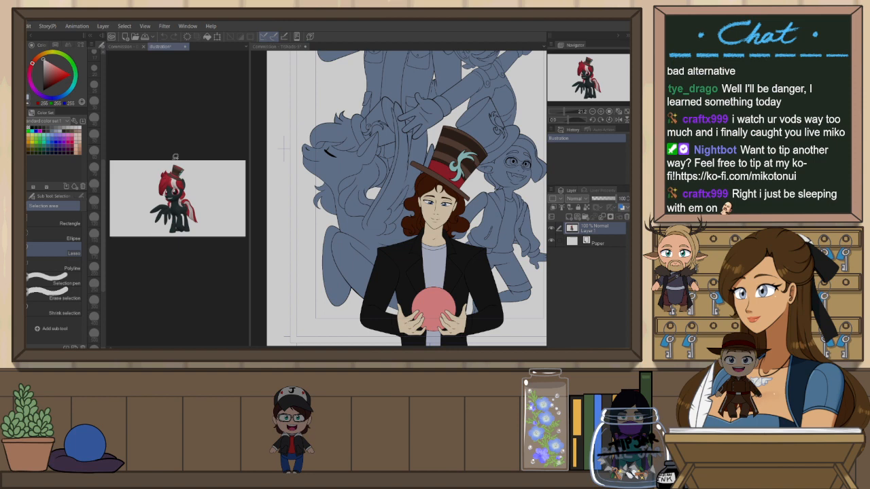
scroll(171, 174, up, 2)
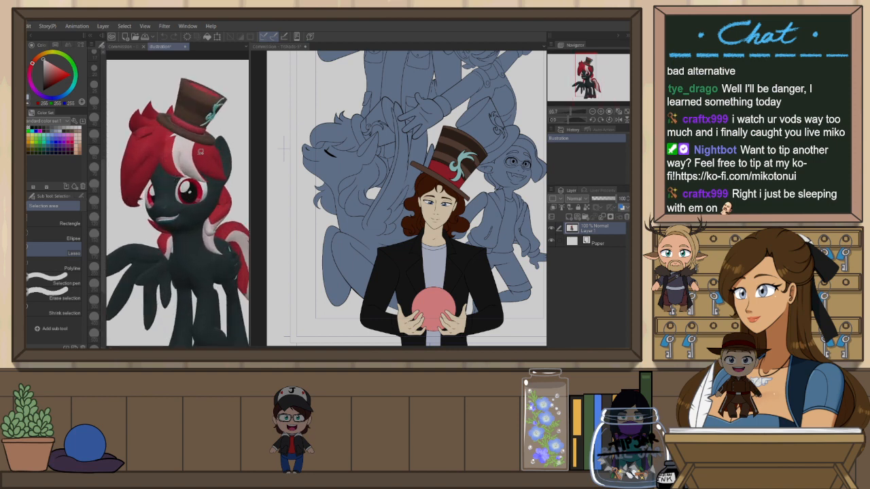
scroll(178, 204, down, 1)
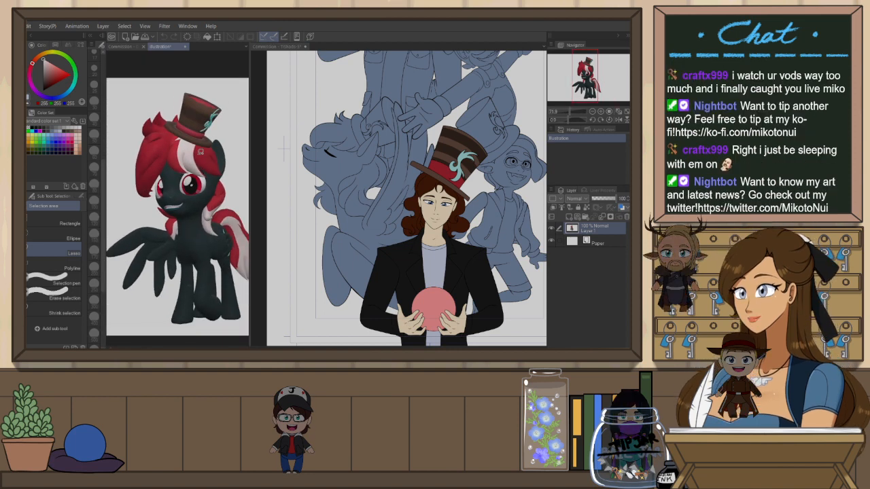
scroll(177, 204, up, 2)
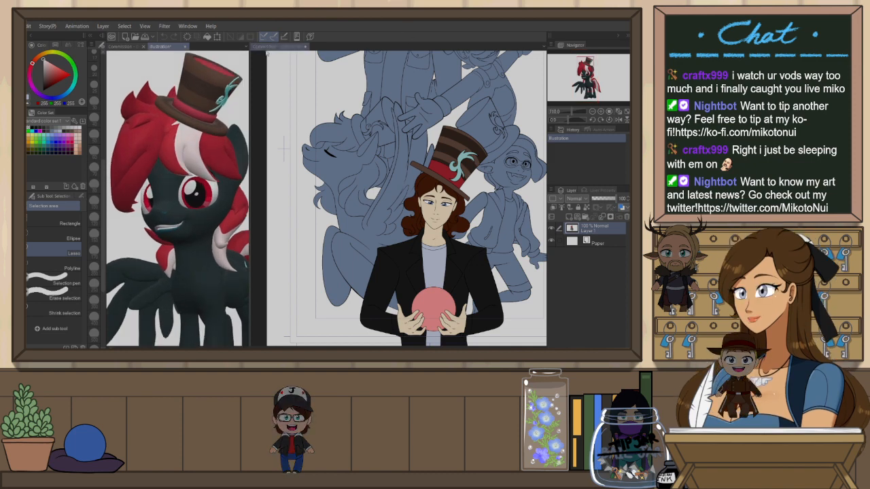
key(p)
alt+click(157, 172)
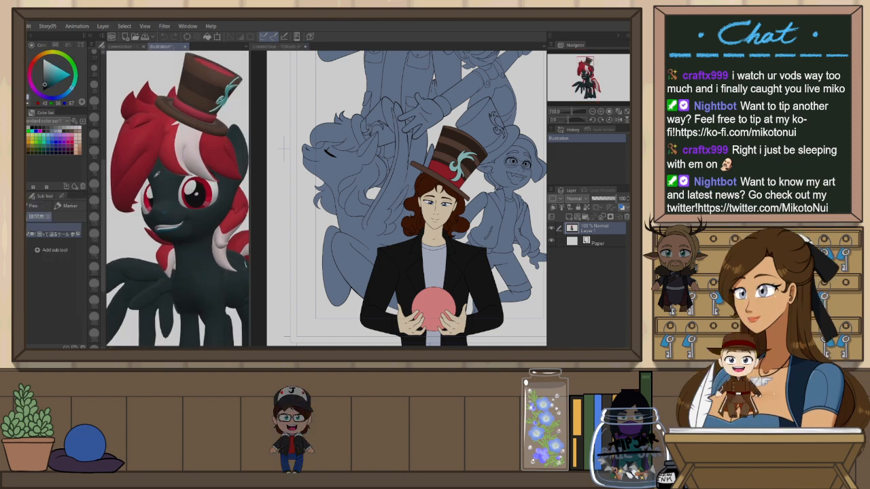
Lock transparent pixels on Layer 6 and fill the pony's base flat with the sampled dark colour
click(287, 47)
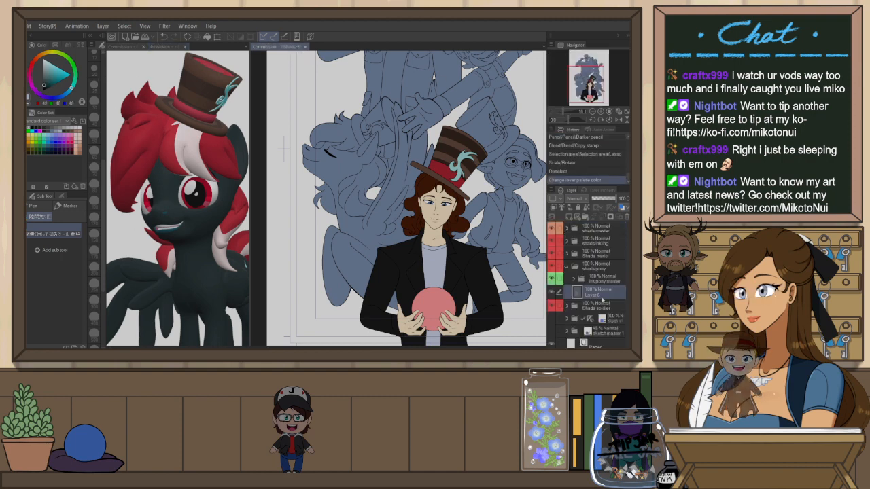
click(584, 210)
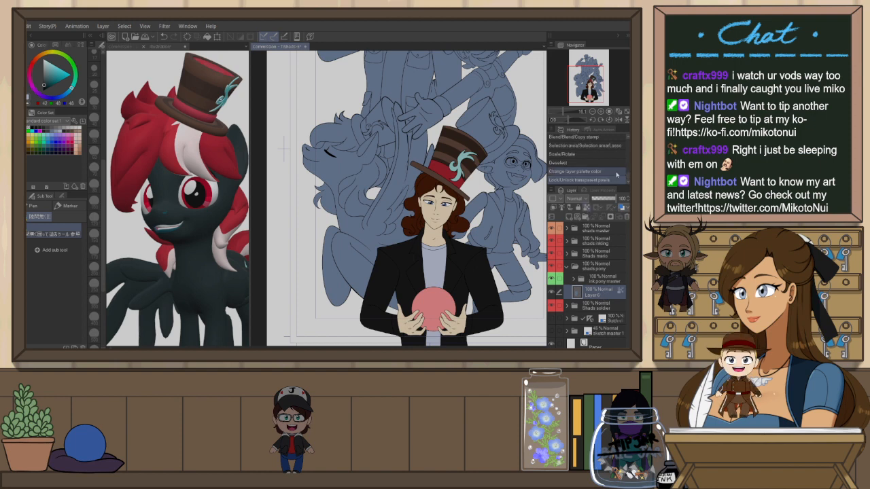
key(alt+BackSpace)
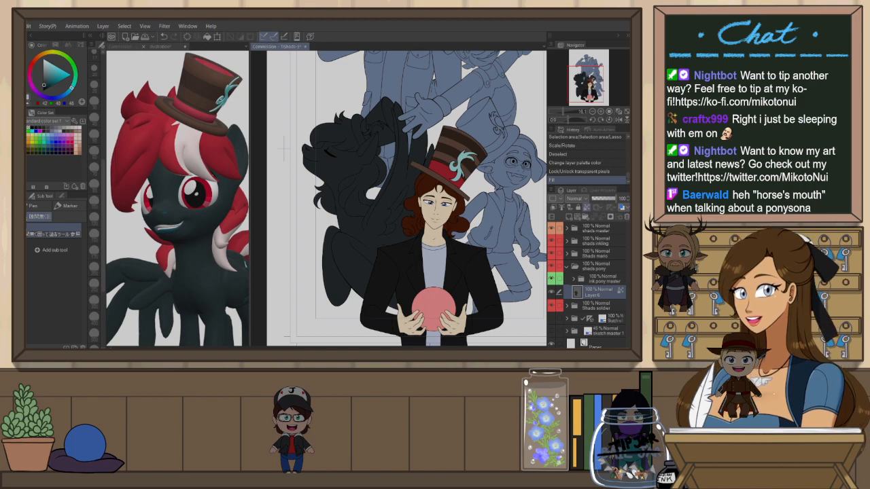
Check the pony in the earlier finished commission image, then refill the pony's base flat twice
click(206, 47)
scroll(155, 176, up, 3)
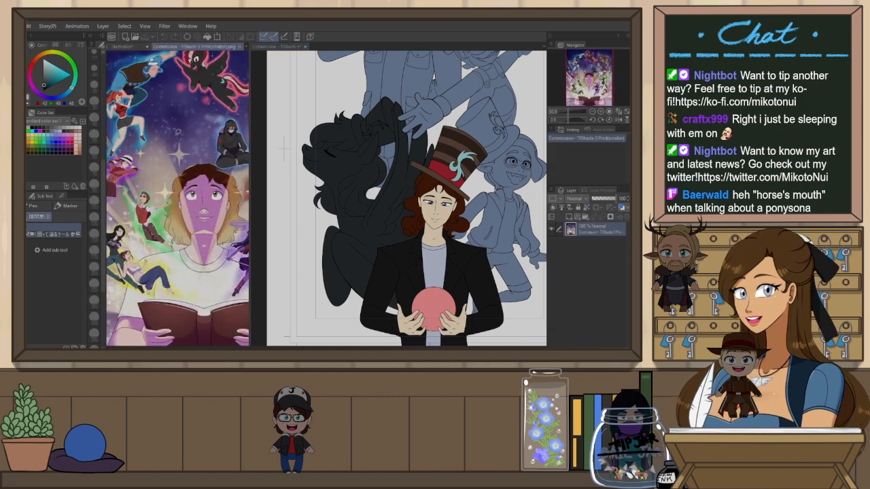
scroll(163, 112, up, 5)
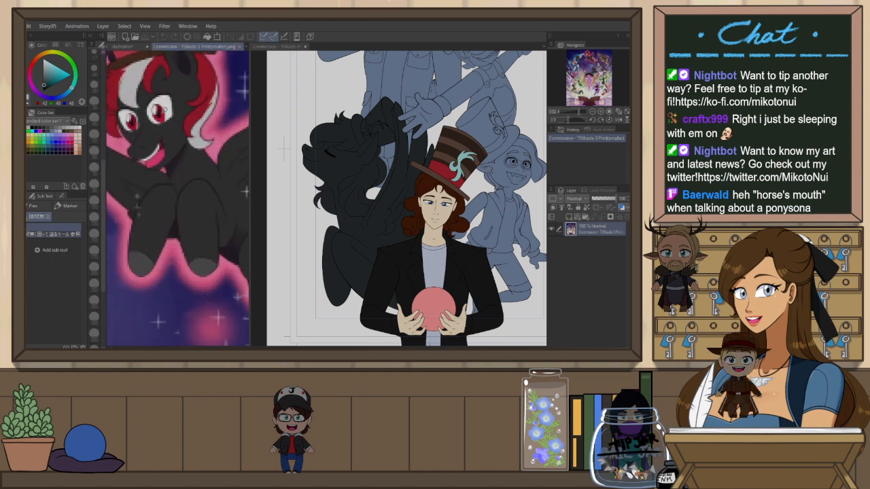
scroll(178, 197, down, 1)
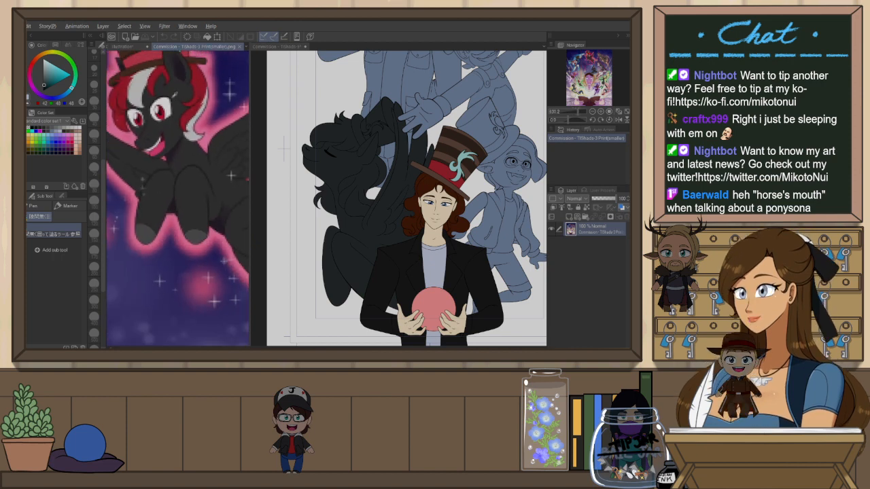
click(283, 46)
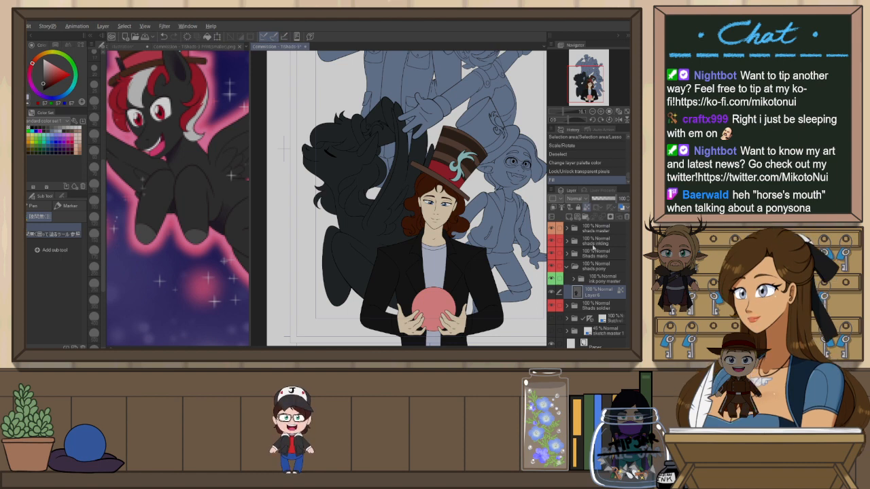
key(alt+Delete)
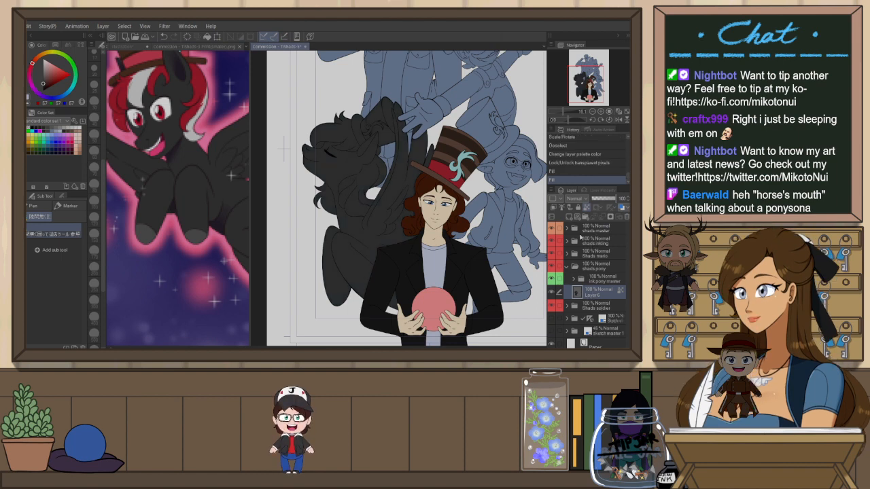
key(alt+Delete)
Step through the history to compare the pony before and after the fill
scroll(422, 128, up, 4)
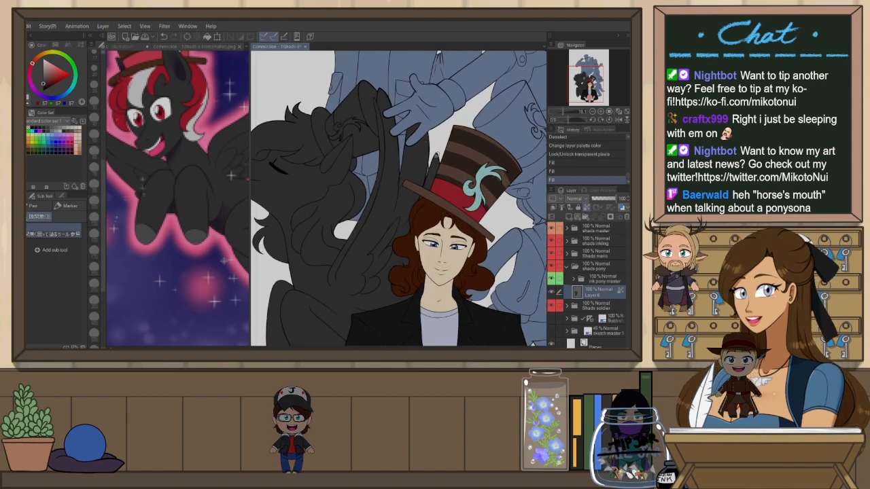
scroll(408, 171, down, 1)
scroll(397, 166, up, 1)
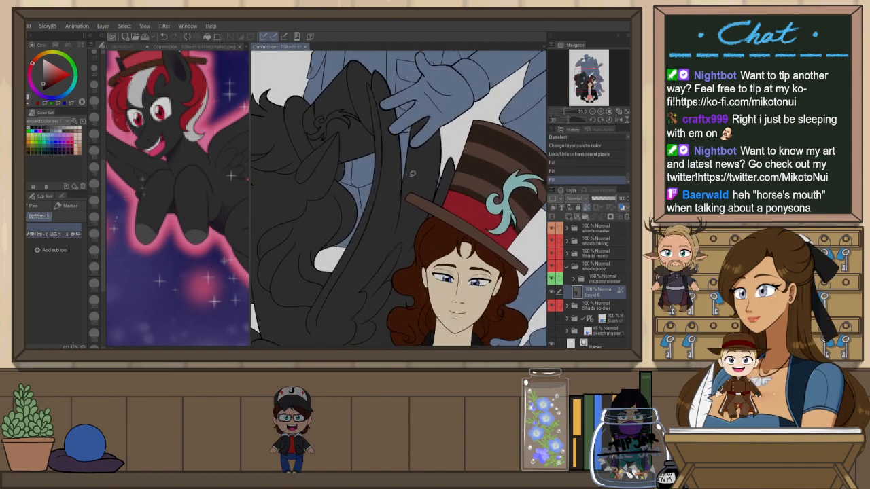
click(579, 155)
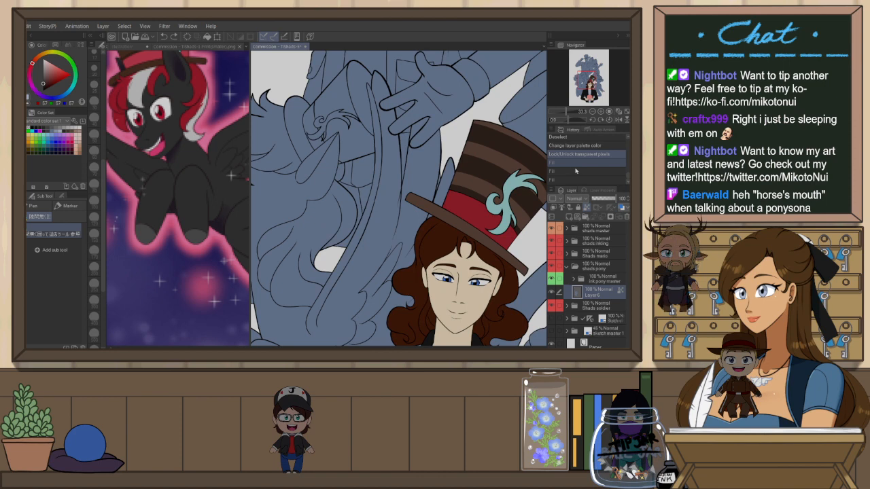
click(576, 175)
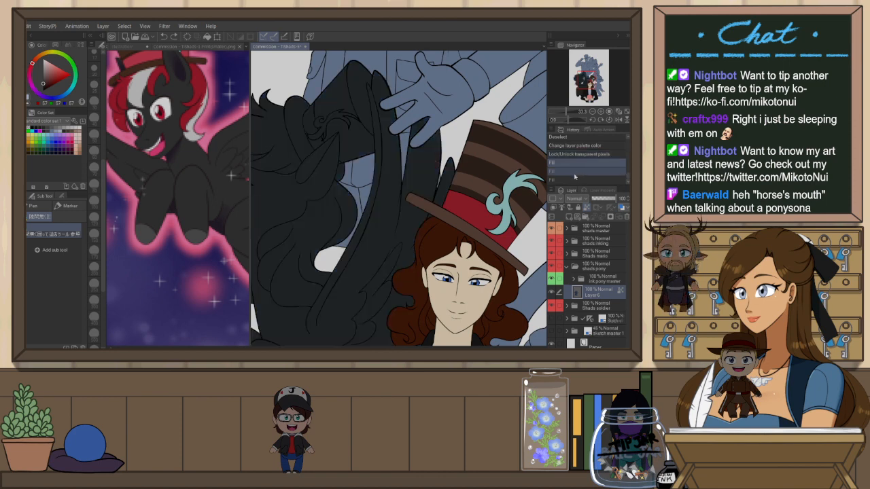
click(576, 174)
Switch to the eraser, unlock transparent pixels on Layer 6 and try erasing the fill overflow near the hat brim
scroll(411, 204, up, 1)
scroll(411, 204, up, 1)
click(574, 280)
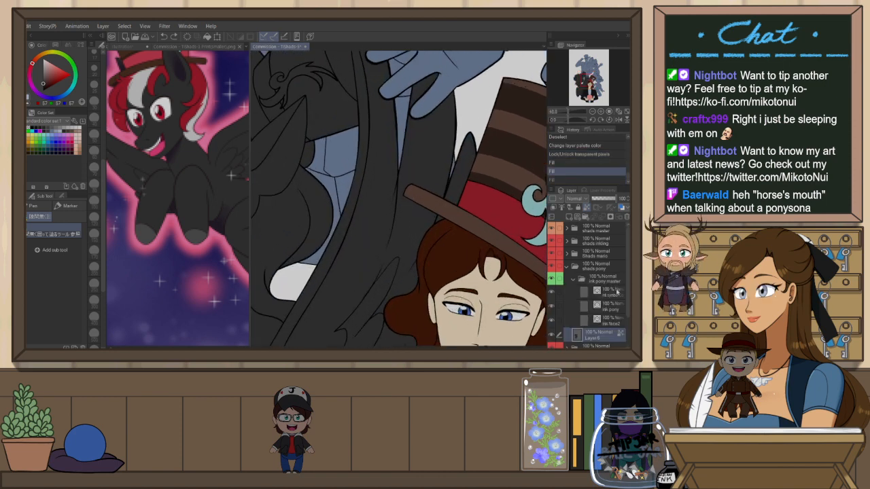
click(616, 310)
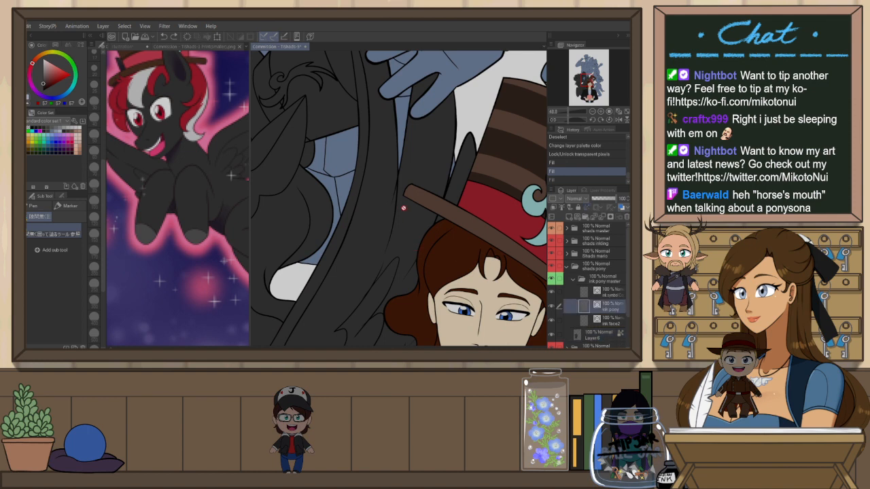
key(e)
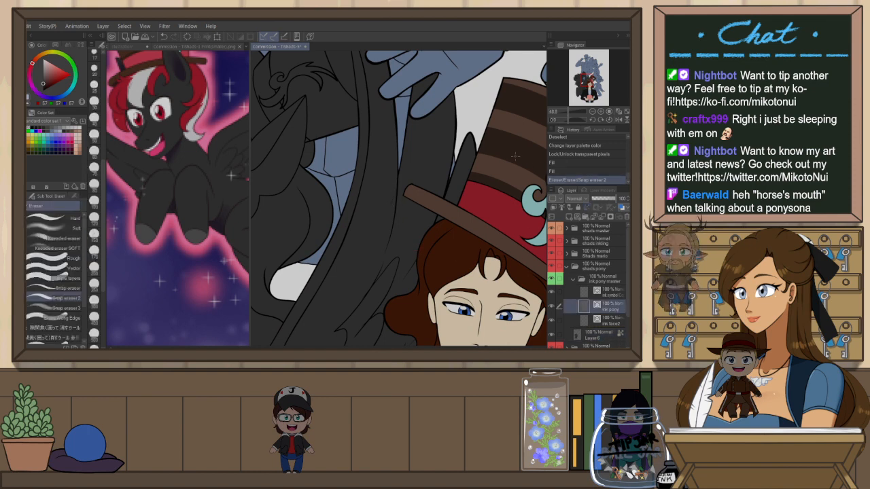
scroll(514, 156, up, 3)
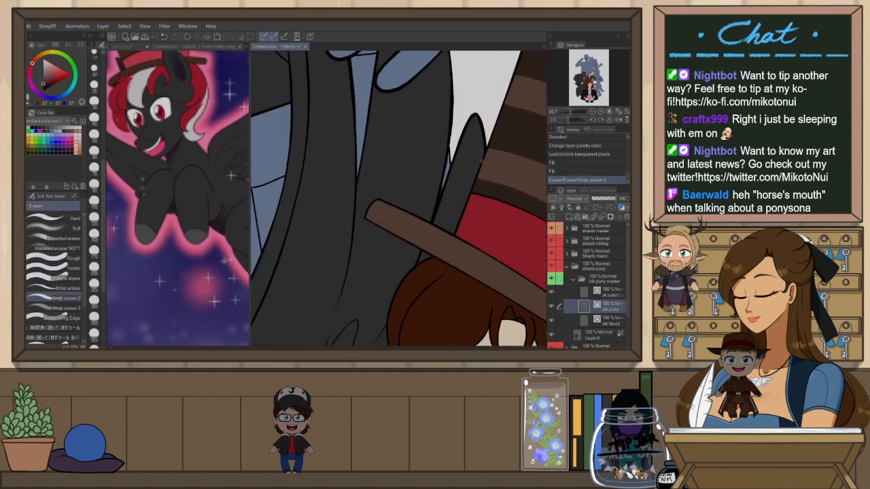
click(574, 279)
click(600, 293)
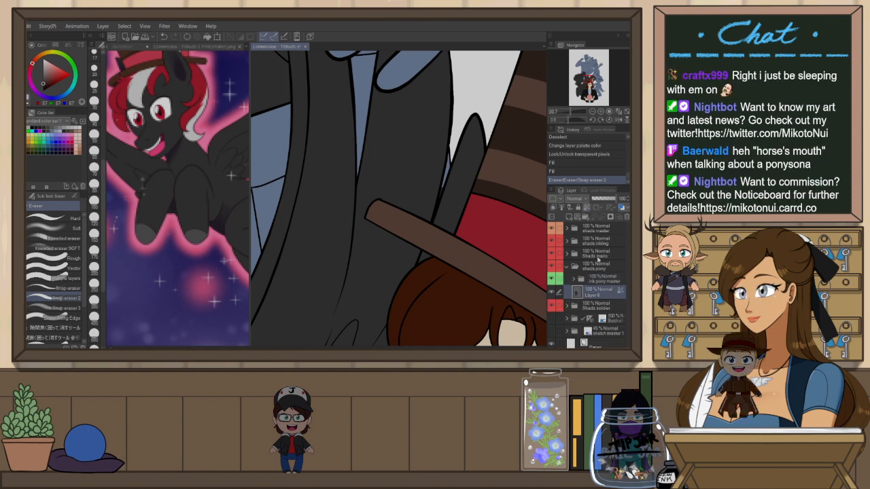
click(587, 206)
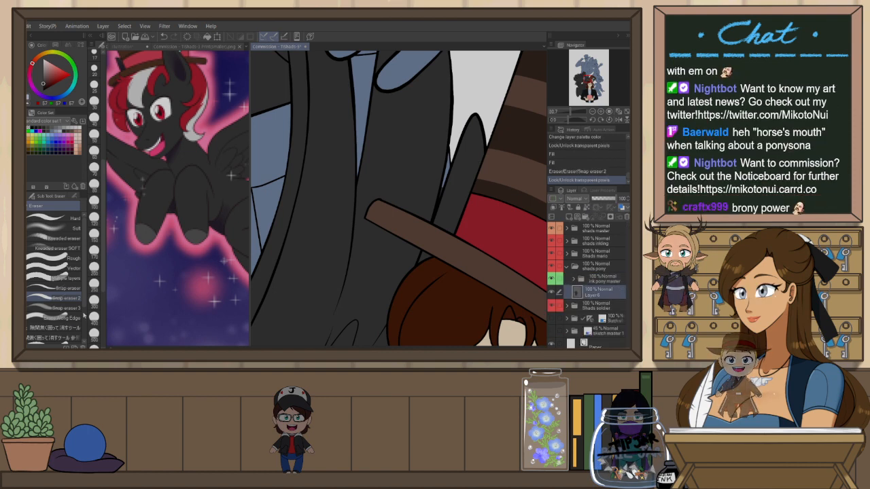
drag(447, 174, 438, 203)
key(ctrl+z)
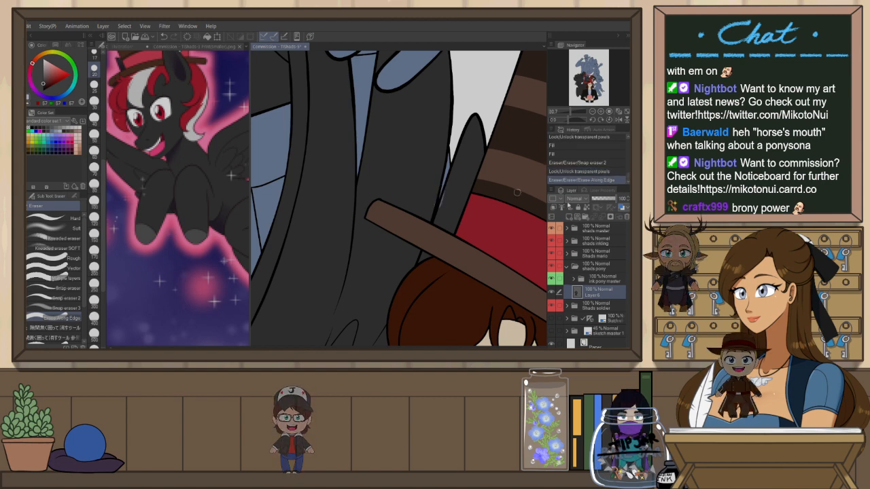
Set Layer 6 as the reference layer and erase the dark fill's overflow around the hat brim along its edges
click(563, 209)
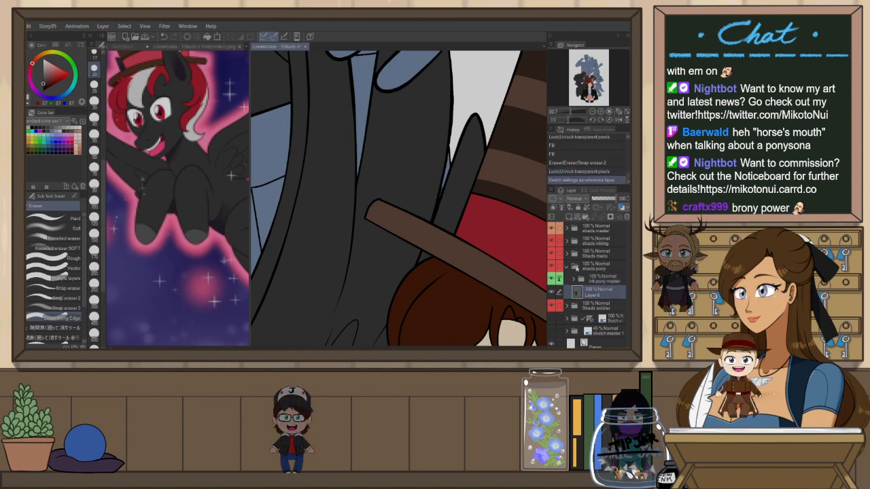
mouse_move(442, 185)
mouse_down()
mouse_move(436, 211)
mouse_move(459, 209)
mouse_up()
drag(363, 181, 364, 184)
key(ctrl+z)
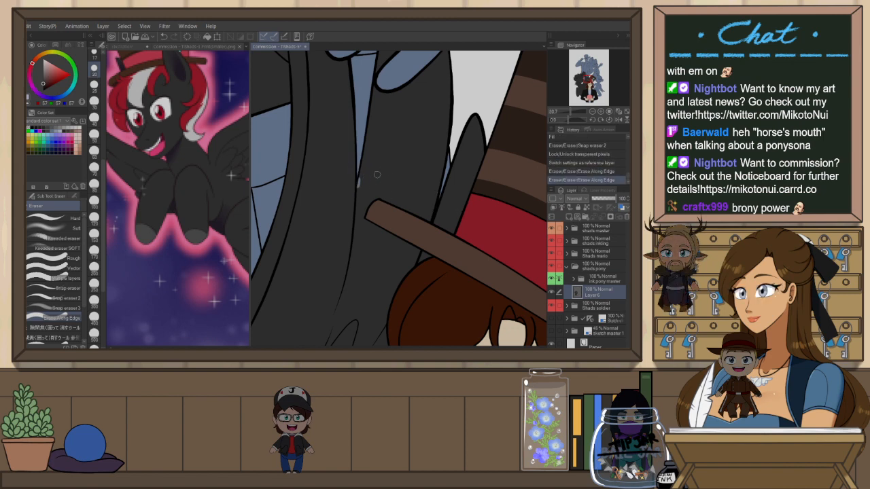
Sample the red mane colour from the pony reference image
scroll(372, 204, down, 3)
drag(373, 238, 423, 287)
drag(428, 321, 428, 140)
drag(506, 165, 454, 318)
drag(397, 263, 407, 277)
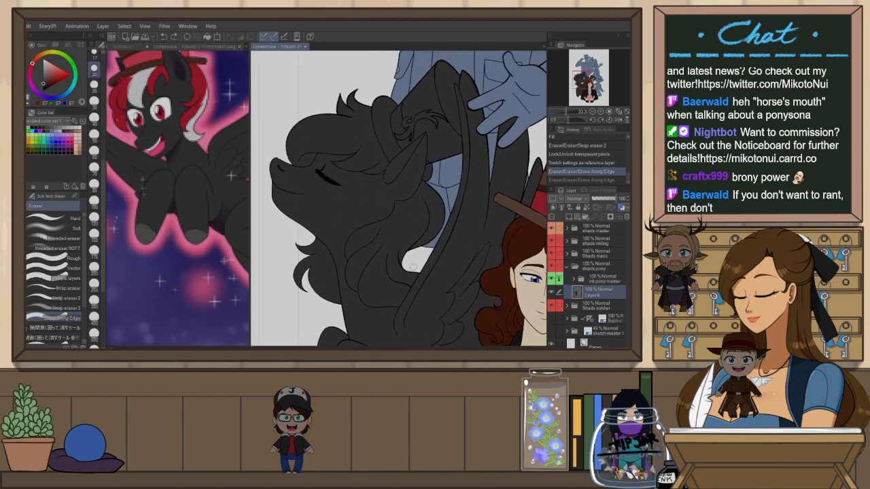
click(201, 48)
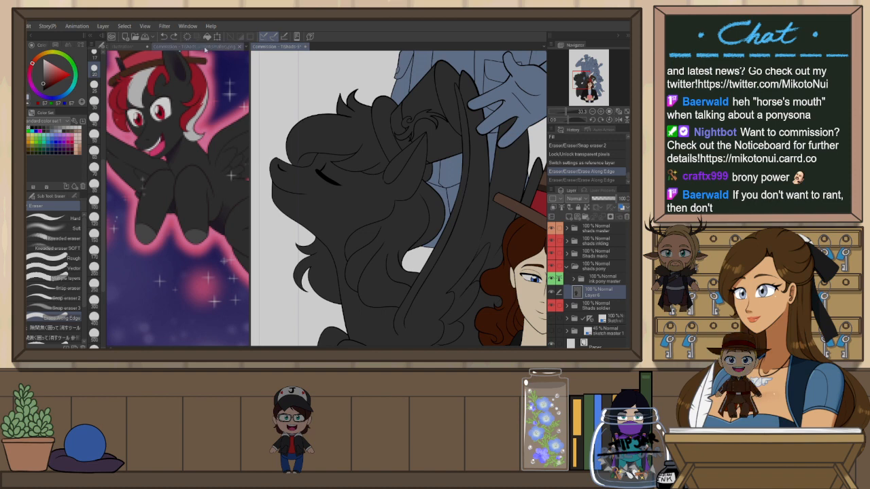
click(154, 76)
click(148, 78)
click(292, 48)
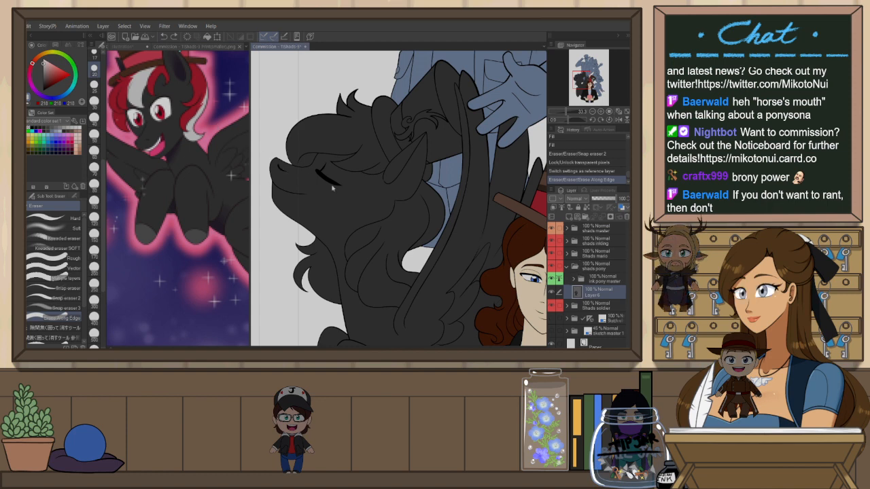
Add a new raster layer and fill the pony's mane and tail with the sampled red
key(ctrl+shift+n)
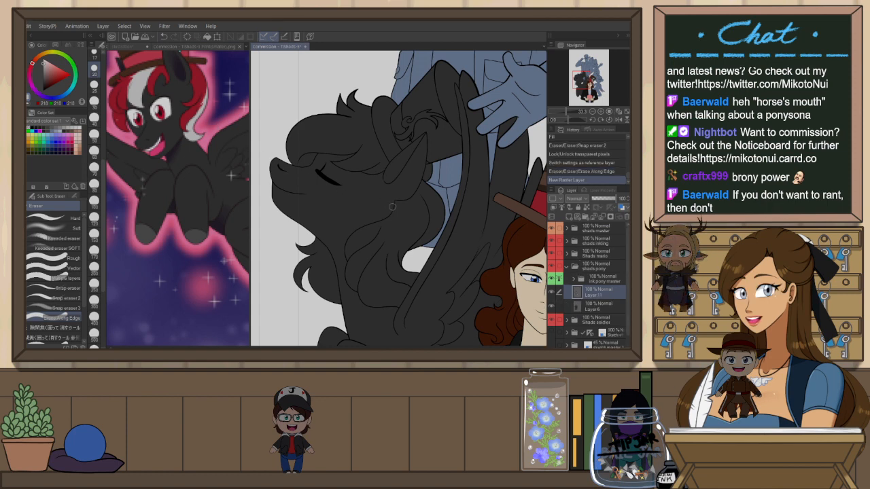
key(g)
click(372, 165)
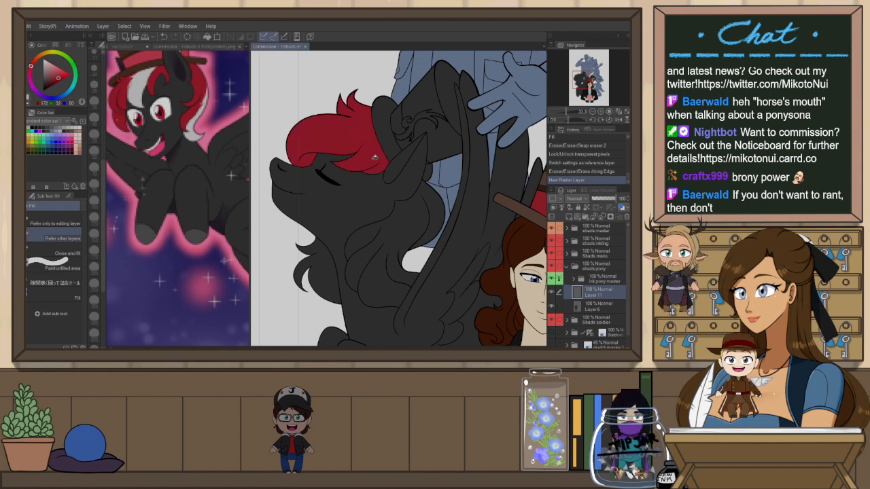
click(415, 222)
click(320, 272)
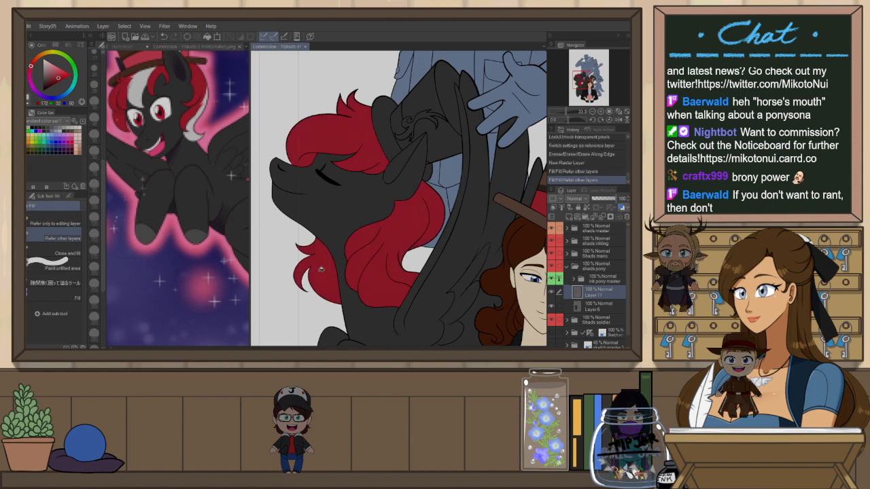
Swap to the light grey colour and pencil in the white stripe across the top of the mane
key(p)
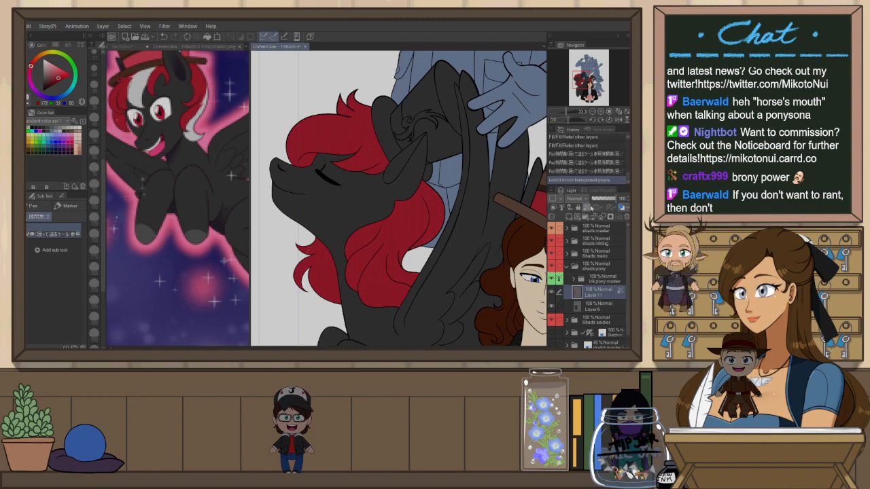
key(x)
mouse_move(292, 151)
mouse_down()
mouse_move(324, 127)
mouse_move(412, 138)
mouse_up()
mouse_move(357, 115)
mouse_down()
mouse_move(336, 111)
mouse_move(287, 139)
mouse_move(290, 164)
mouse_up()
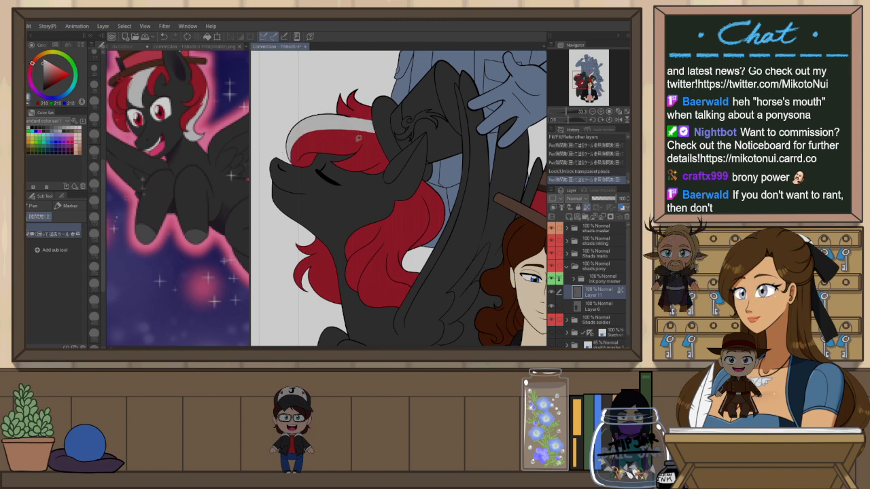
mouse_move(398, 144)
mouse_down()
mouse_move(355, 114)
mouse_move(334, 113)
mouse_move(381, 149)
mouse_move(373, 124)
mouse_move(345, 123)
mouse_up()
key(ctrl+z)
key(ctrl+z)
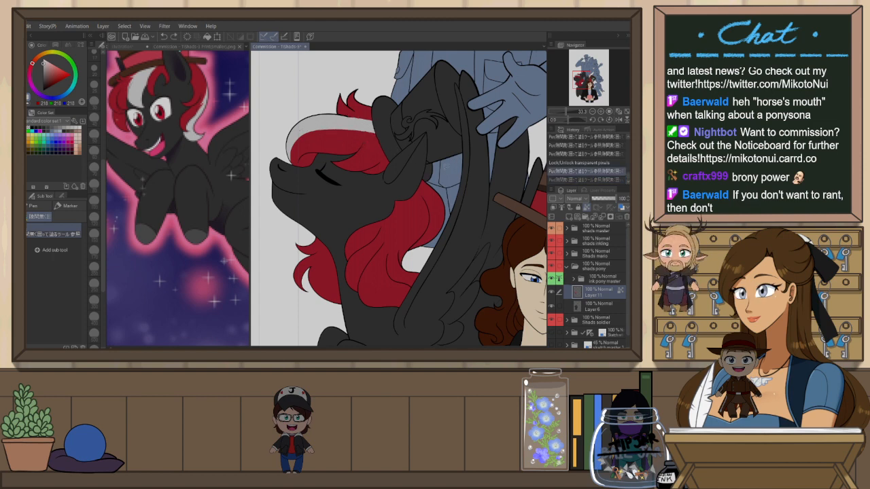
Extend the white stripe down the front of the mane beside the pony's face
drag(443, 236, 322, 222)
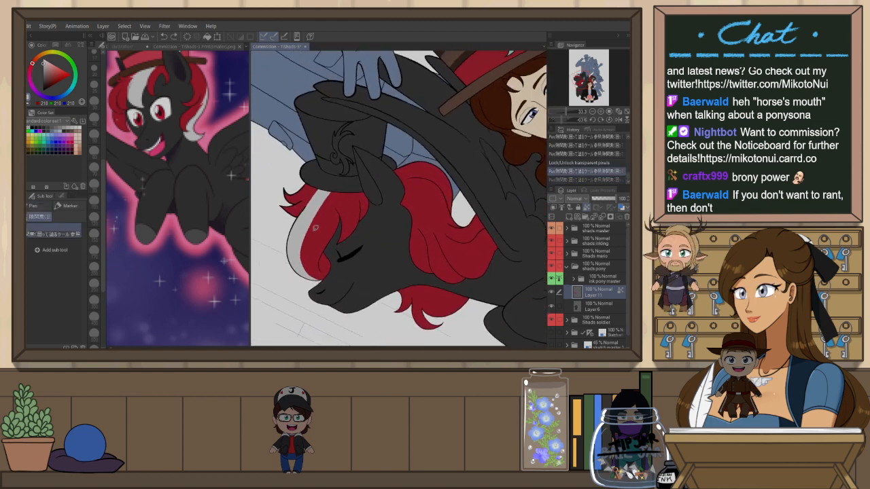
drag(305, 263, 308, 240)
key(ctrl+z)
drag(335, 180, 324, 241)
key(ctrl+z)
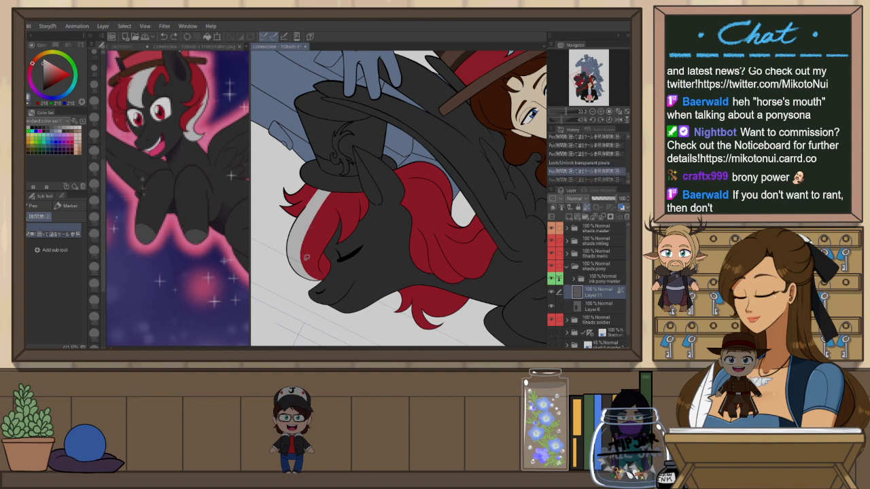
mouse_move(306, 243)
mouse_down()
mouse_move(345, 185)
mouse_move(299, 230)
mouse_move(326, 271)
mouse_up()
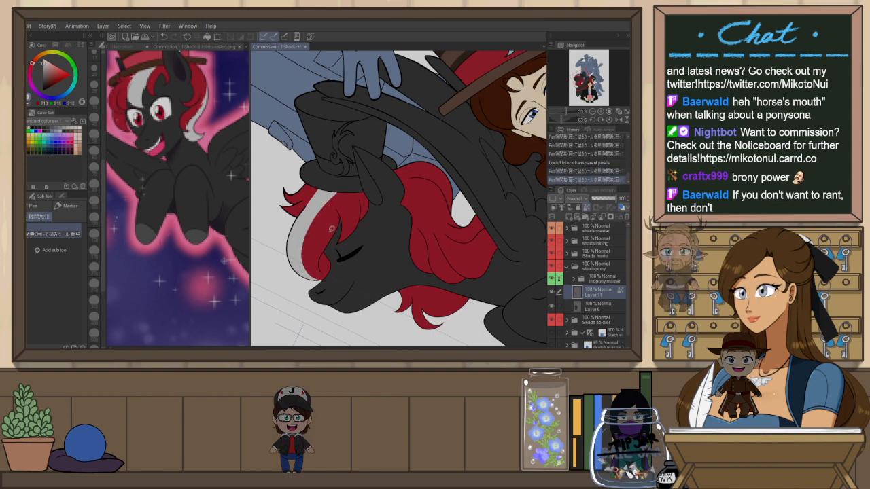
Paint a white patch on the pony's chest and neck with the Darker pencil
key(p)
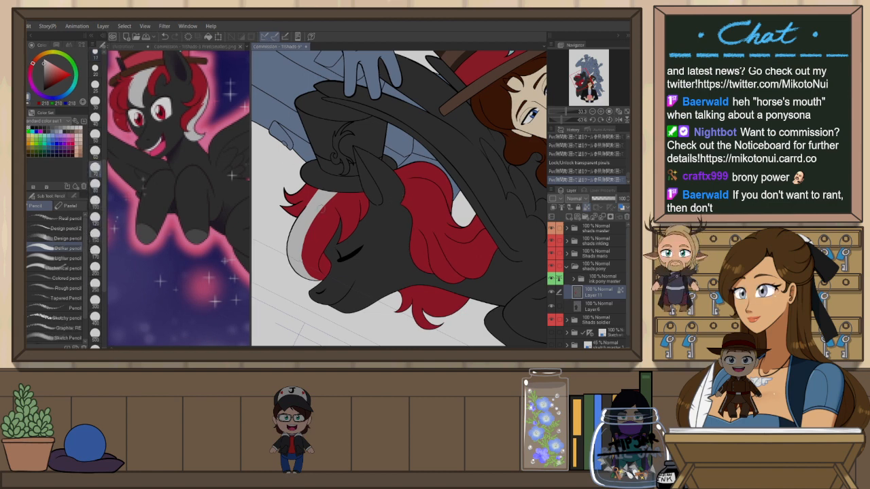
click(348, 176)
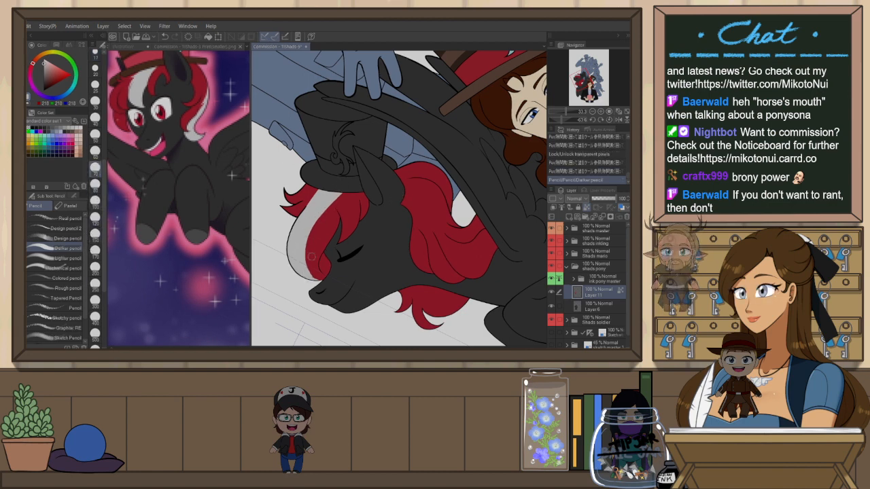
drag(308, 259, 319, 280)
key(ctrl+z)
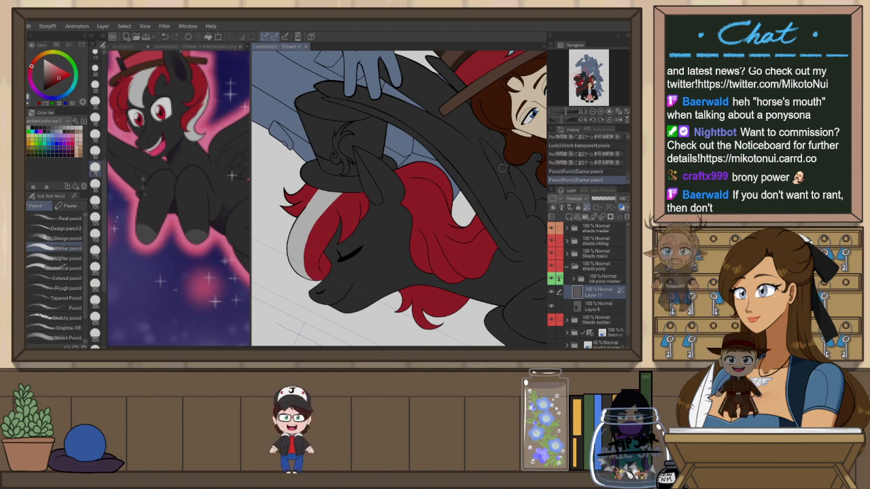
key(h)
key(shift+space)
drag(465, 286, 471, 227)
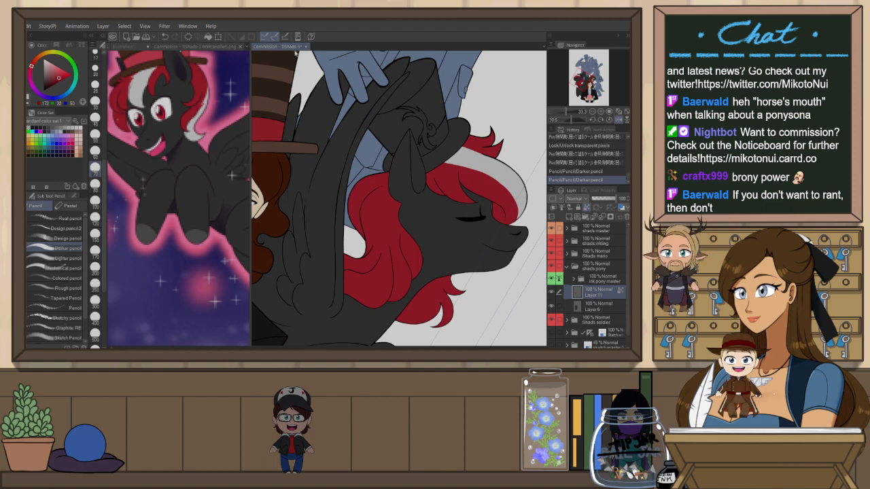
key(h)
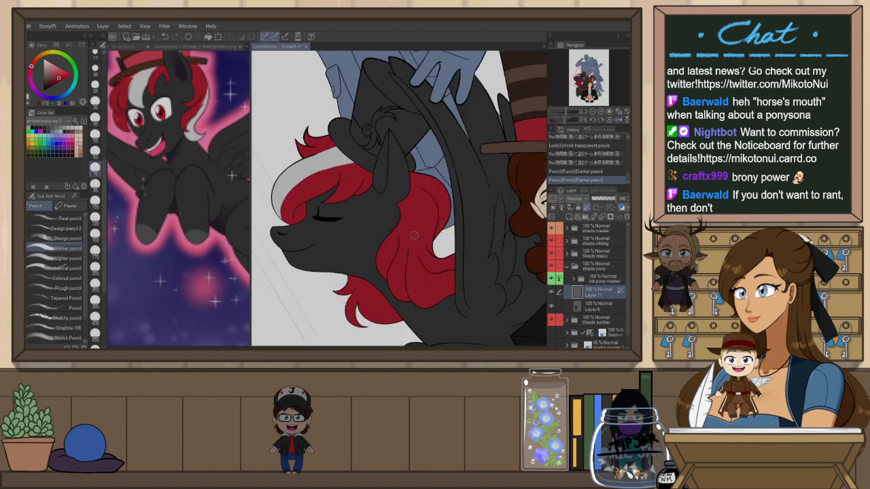
key(p)
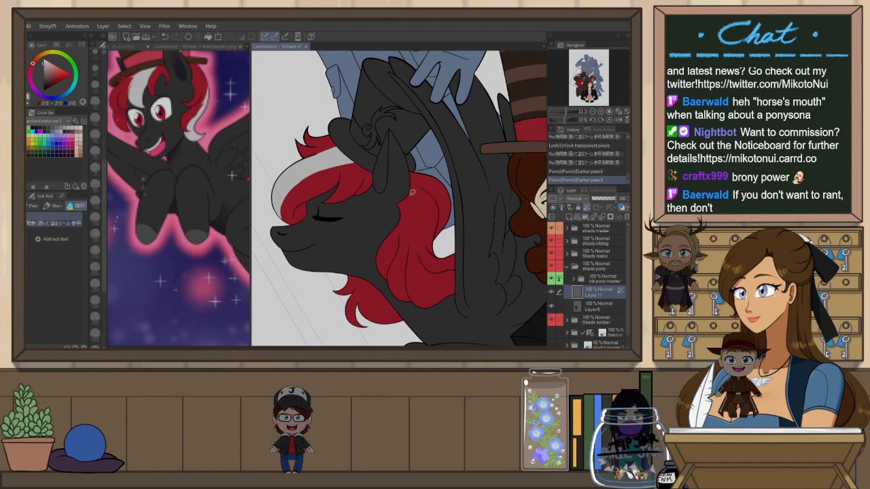
mouse_move(403, 230)
mouse_down()
mouse_move(400, 194)
mouse_move(407, 227)
mouse_up()
key(ctrl+z)
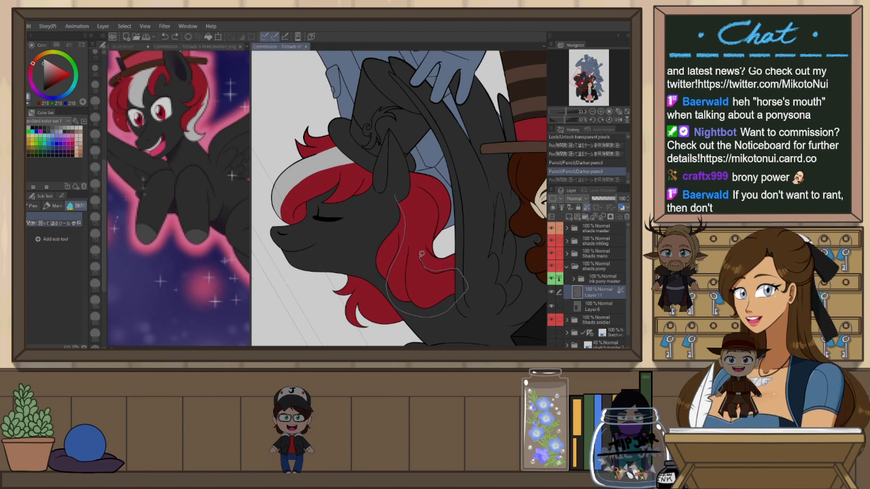
mouse_move(419, 230)
mouse_down()
mouse_move(406, 183)
mouse_move(394, 186)
mouse_up()
key(h)
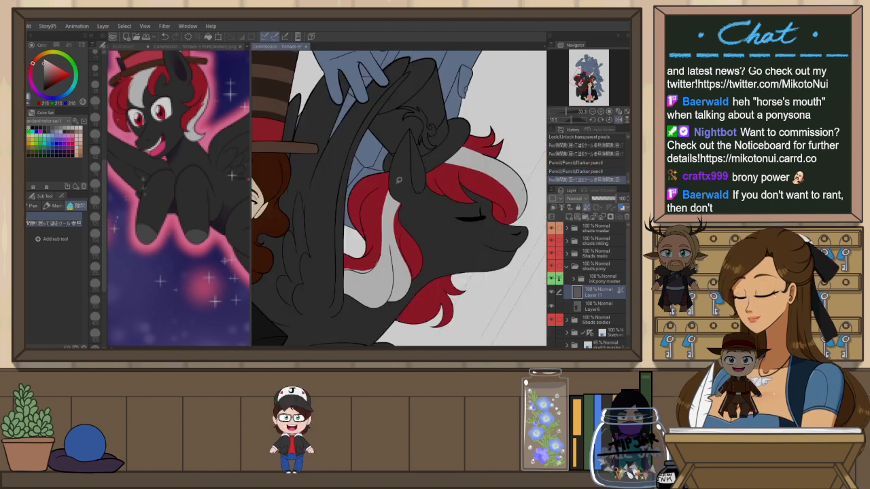
drag(385, 248, 391, 248)
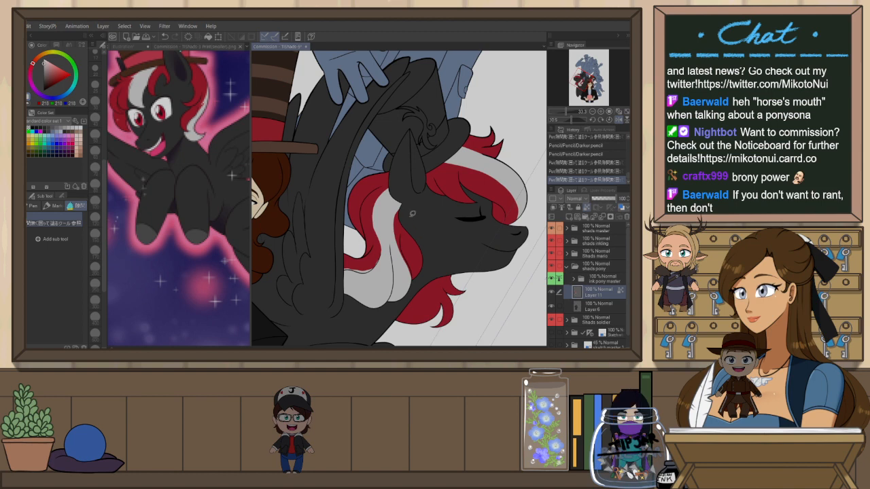
Try to touch up the white chest patch with pencil strokes
key(p)
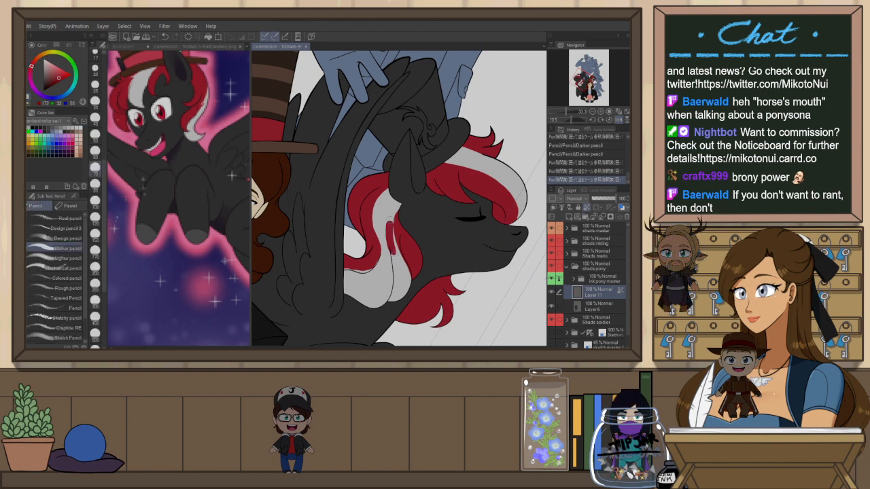
key(ctrl+z)
mouse_move(392, 233)
mouse_down()
mouse_move(412, 198)
mouse_move(403, 197)
mouse_move(400, 264)
mouse_up()
key(ctrl+z)
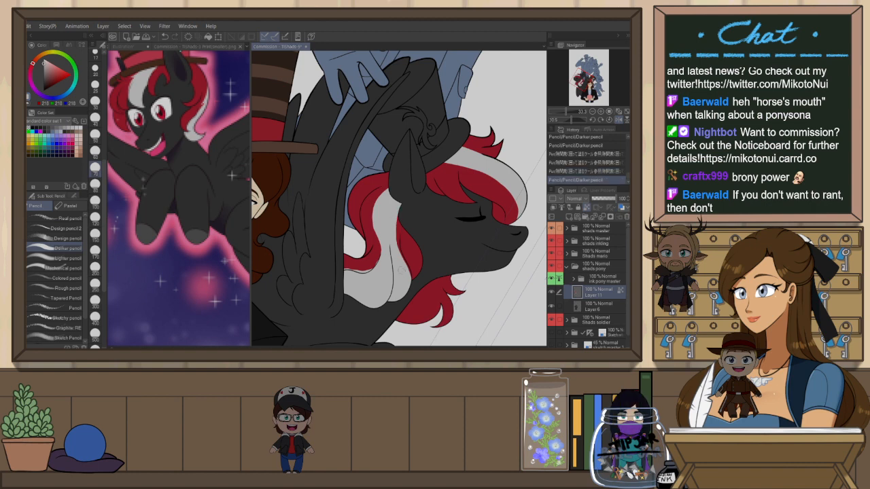
key(h)
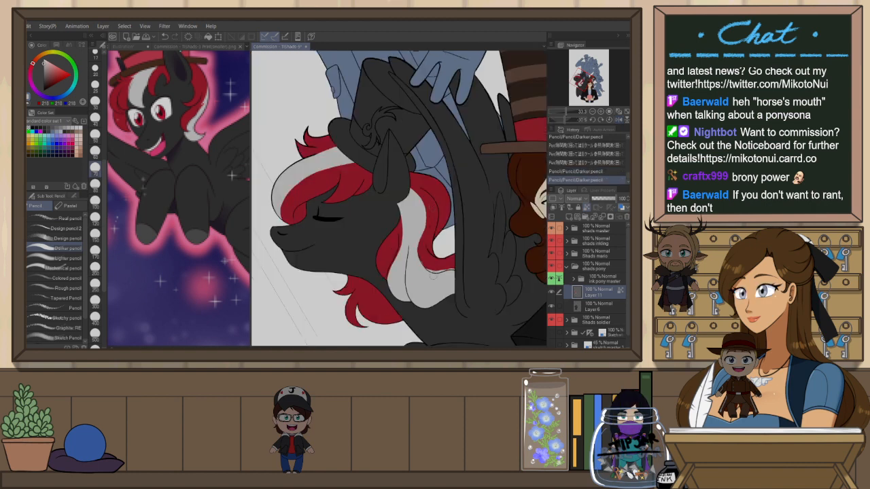
drag(392, 269, 406, 298)
key(ctrl+z)
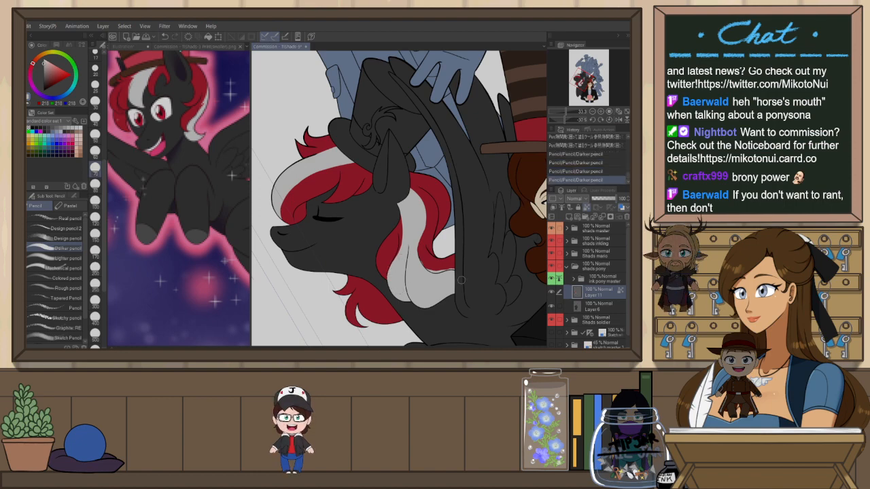
mouse_move(494, 253)
mouse_down()
mouse_move(452, 291)
mouse_move(380, 293)
mouse_up()
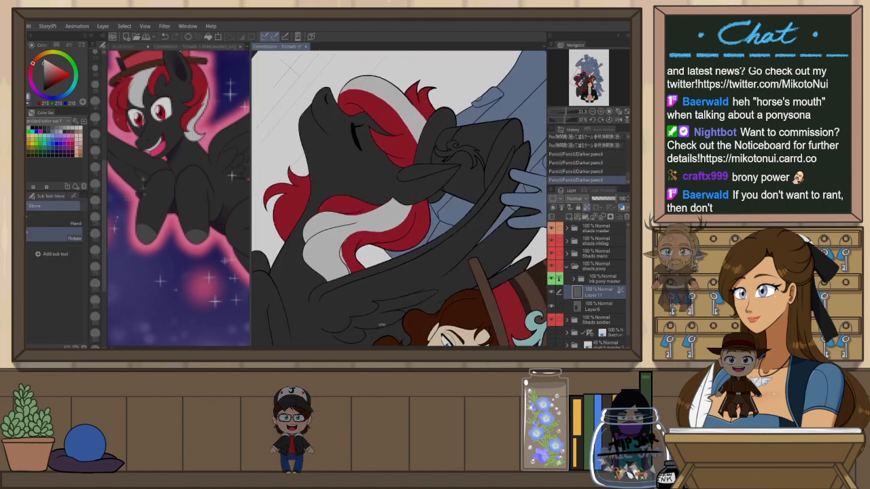
Try to touch up the white mane section with pencil strokes, undoing each attempt
scroll(345, 285, up, 3)
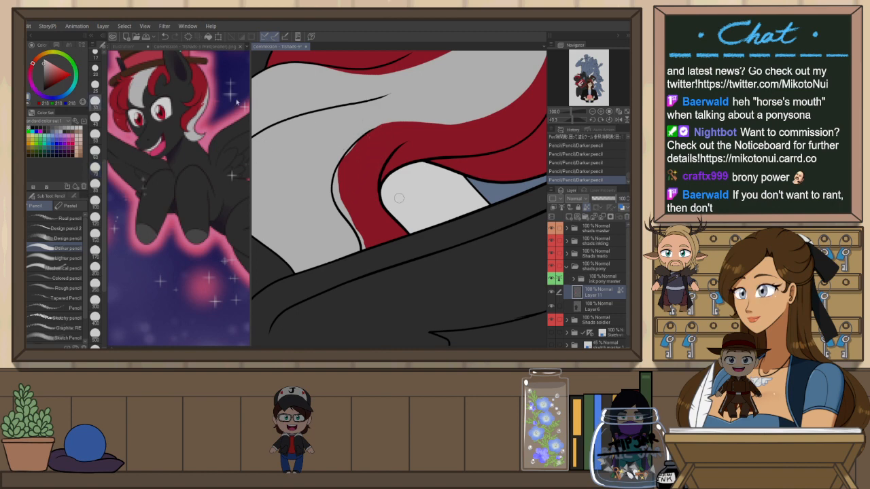
key(ctrl+z)
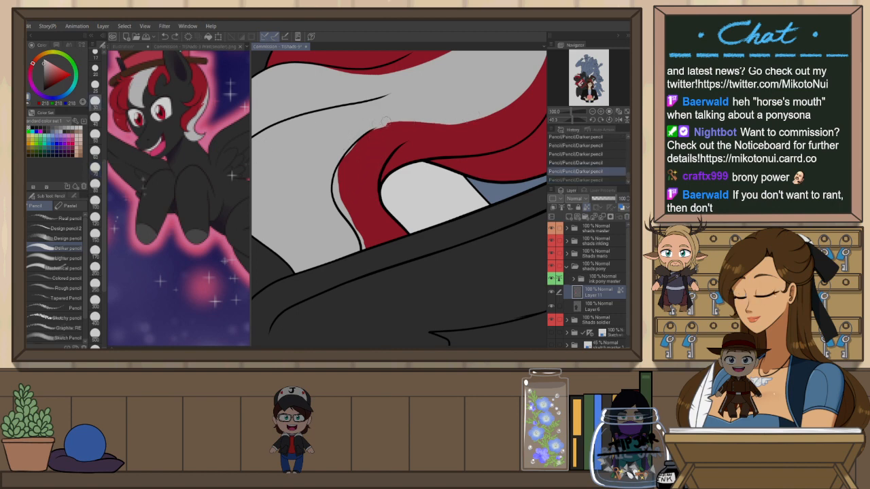
key(ctrl+y)
mouse_move(373, 128)
mouse_down()
mouse_move(454, 118)
mouse_move(358, 129)
mouse_move(429, 112)
mouse_move(362, 140)
mouse_move(338, 176)
mouse_move(345, 163)
mouse_move(337, 191)
mouse_move(364, 257)
mouse_move(344, 200)
mouse_move(365, 245)
mouse_up()
key(ctrl+z)
alt+click(355, 149)
key(ctrl+z)
scroll(479, 120, down, 3)
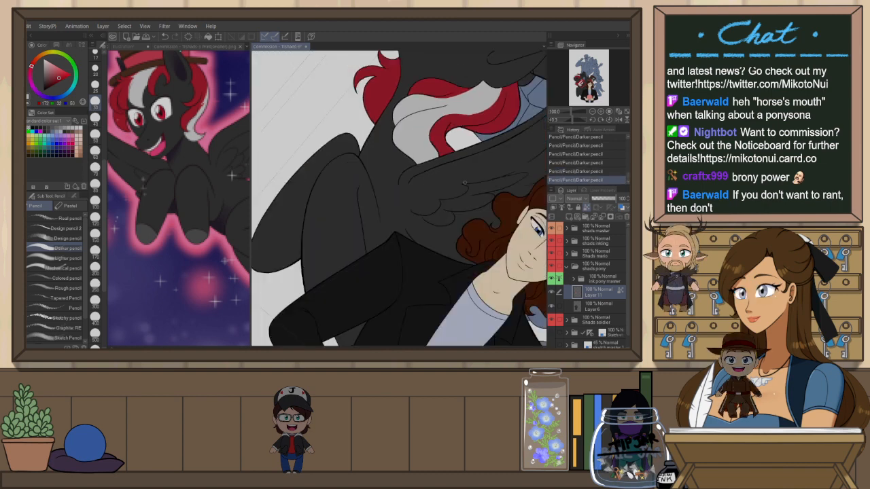
Touch up the lower edge of the white mane beside the face with a pen stroke
drag(449, 220, 355, 232)
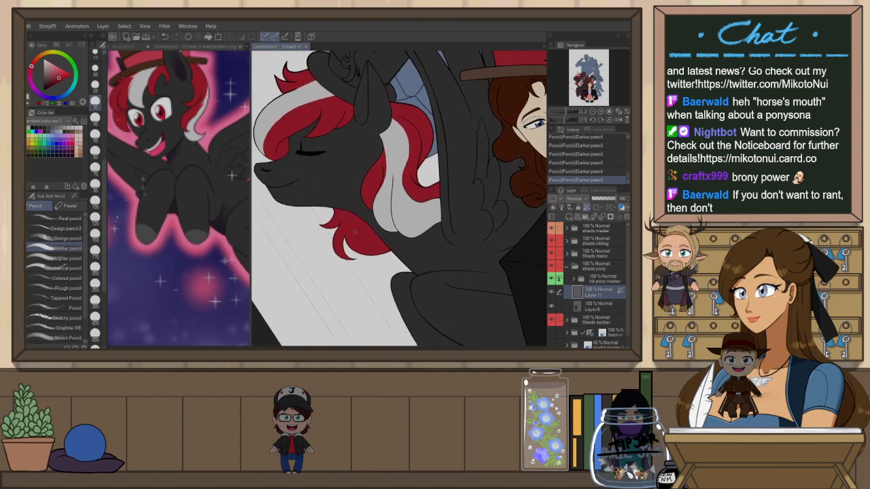
key(p)
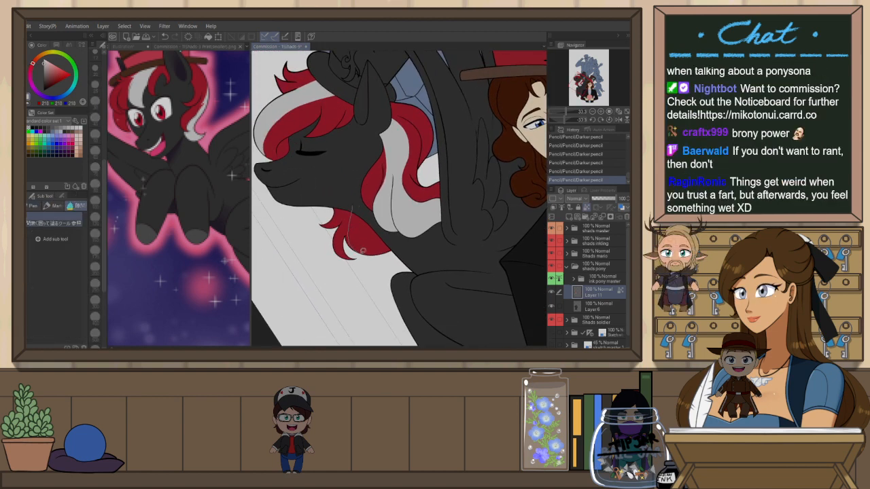
drag(402, 244, 367, 211)
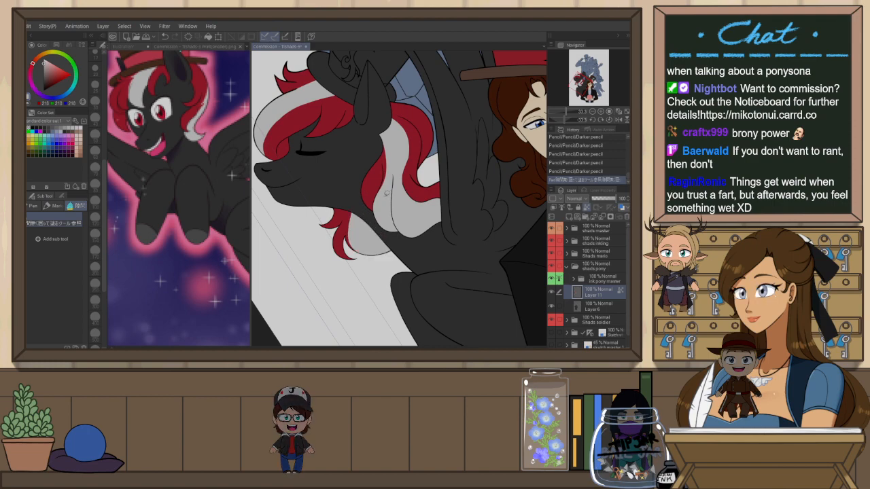
Zoom out to review the whole commission and briefly compare it with the reference image
scroll(399, 197, down, 5)
scroll(399, 197, up, 2)
scroll(332, 188, down, 3)
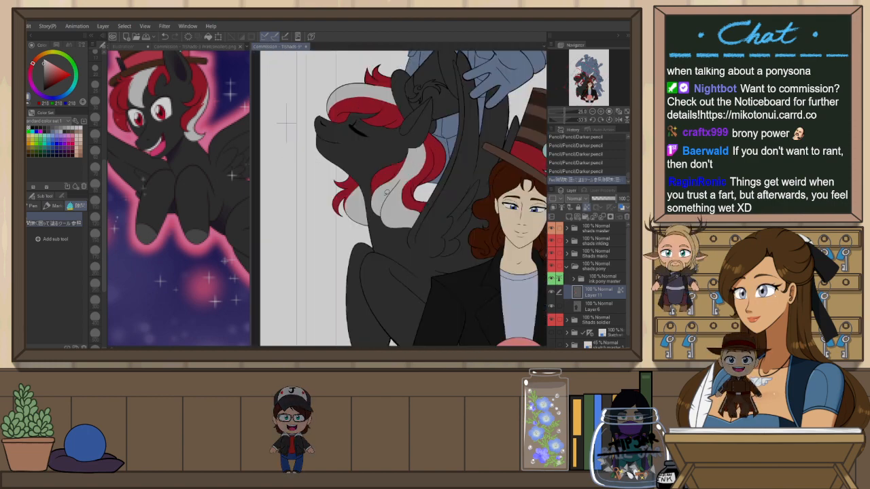
scroll(314, 235, up, 3)
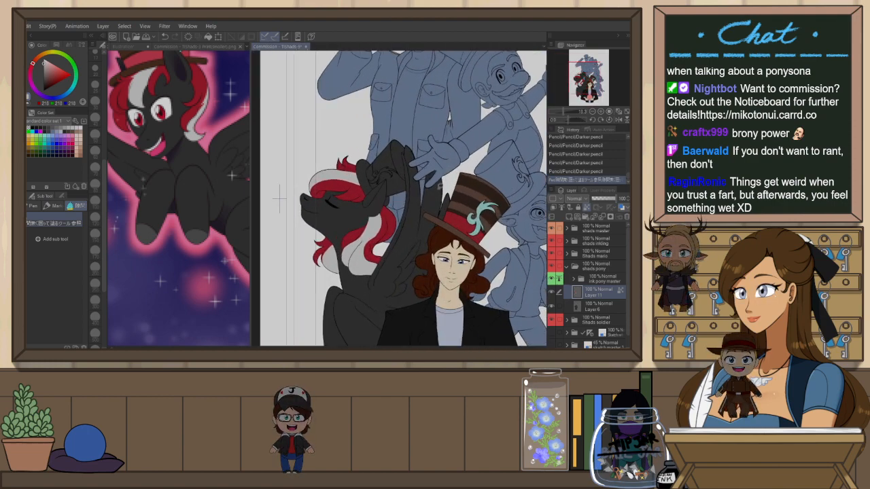
scroll(315, 235, down, 2)
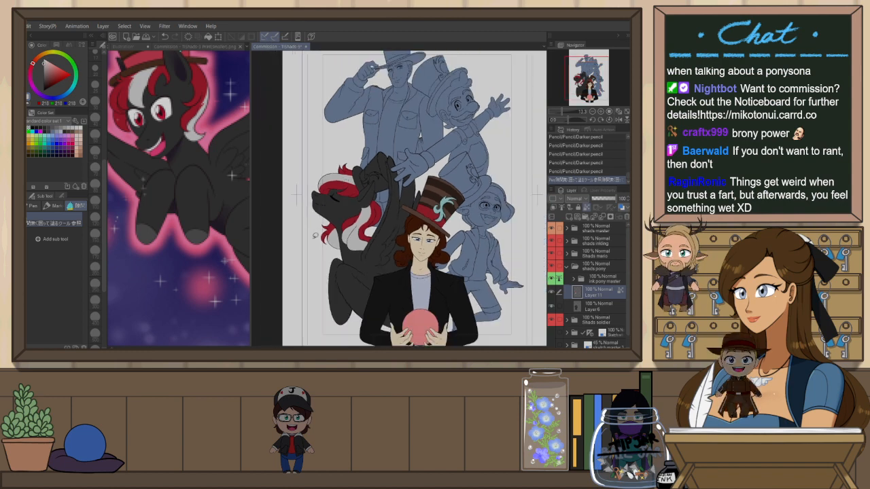
click(173, 48)
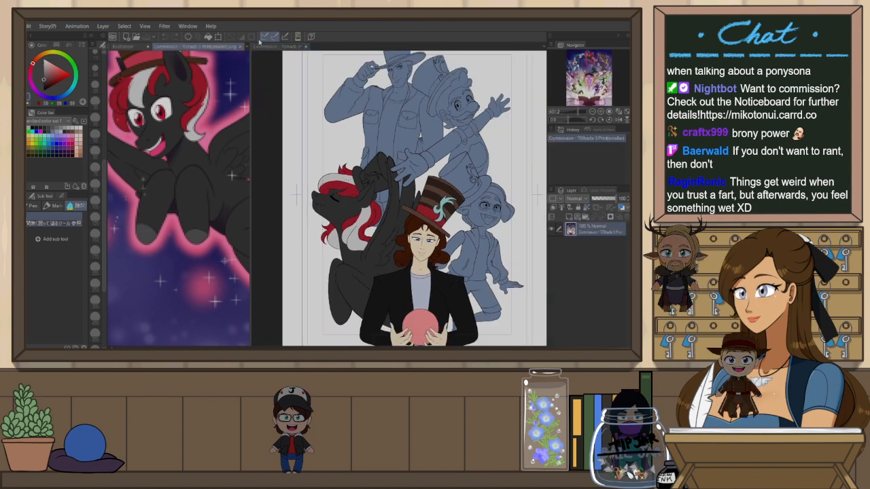
click(265, 48)
scroll(346, 303, down, 2)
scroll(346, 303, up, 5)
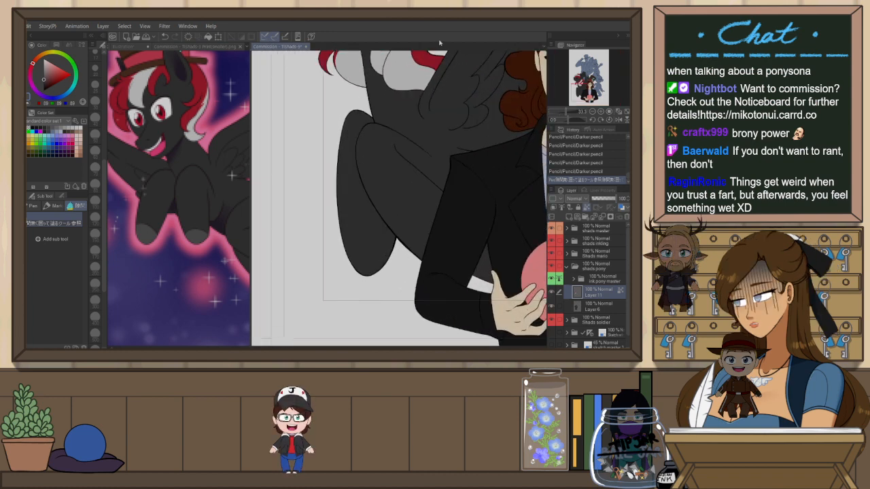
On Layer 6, colour the pony's hooves a lighter grey, hiding the overlapping folder to reach the back hoof
mouse_move(353, 266)
mouse_down()
mouse_move(355, 256)
mouse_move(401, 249)
mouse_up()
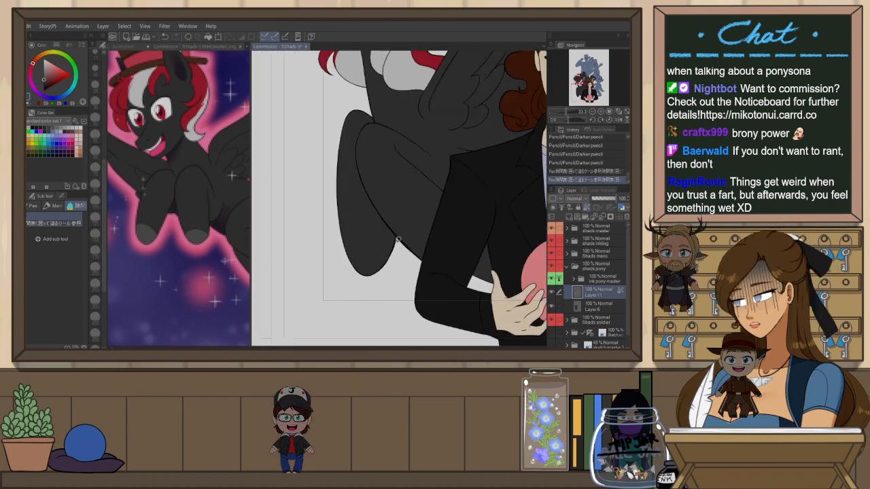
click(601, 305)
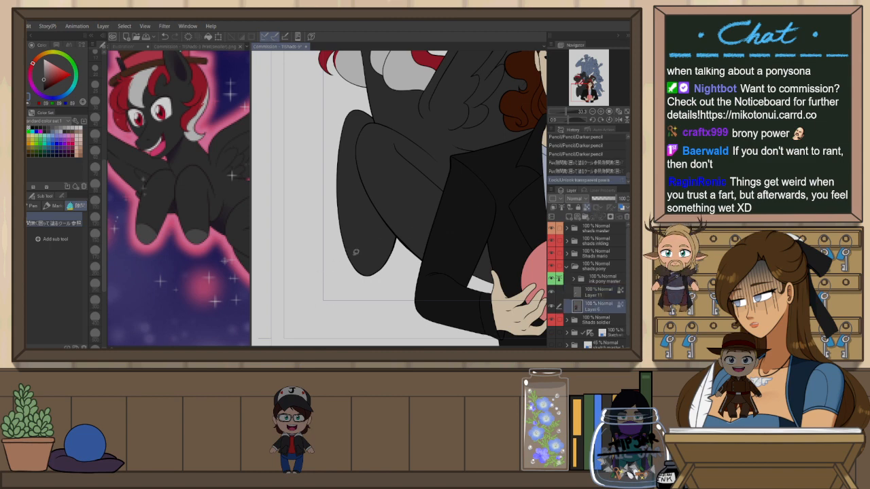
mouse_move(377, 235)
mouse_down()
mouse_move(399, 235)
mouse_move(385, 278)
mouse_move(352, 280)
mouse_up()
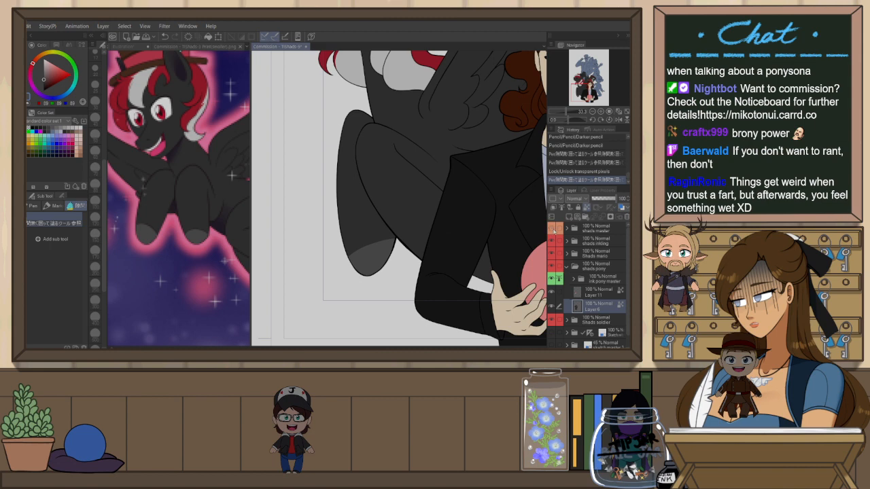
click(552, 229)
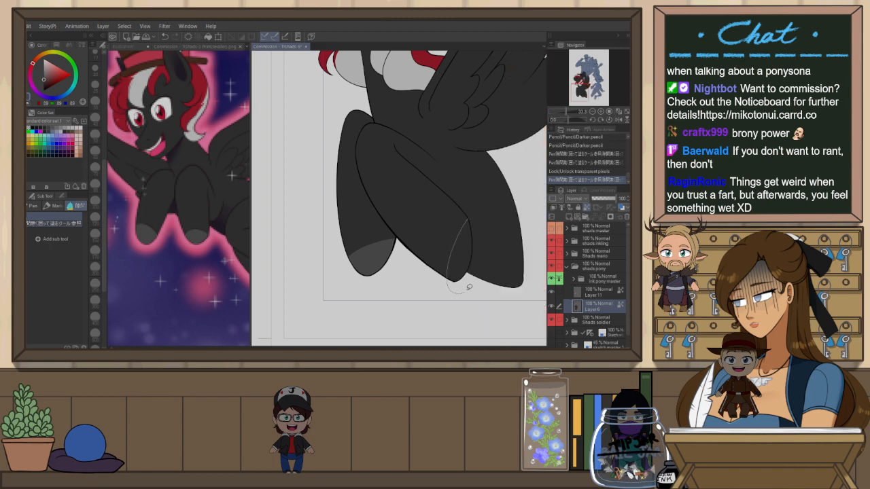
drag(477, 234, 479, 209)
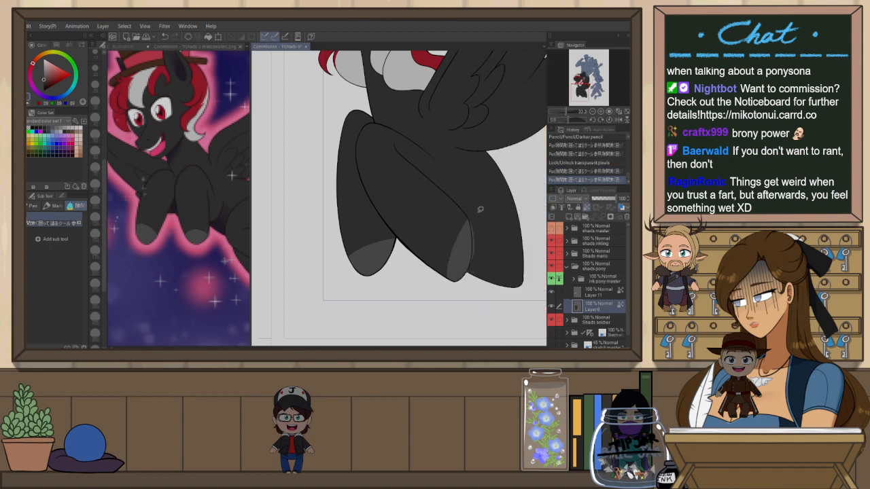
click(552, 229)
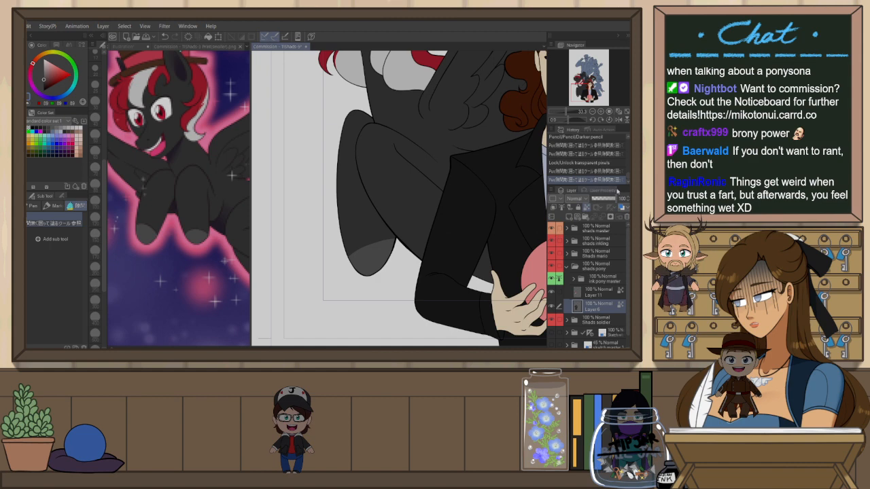
Select Layer 11 and fill the pony's small top hat brown with the Fill tool
scroll(469, 235, down, 3)
scroll(437, 231, down, 1)
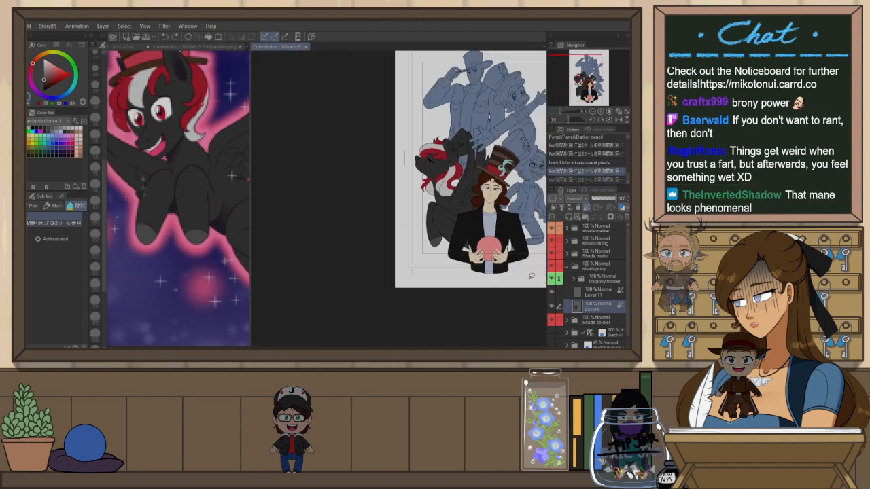
scroll(404, 158, up, 1)
scroll(354, 184, down, 1)
scroll(282, 209, up, 3)
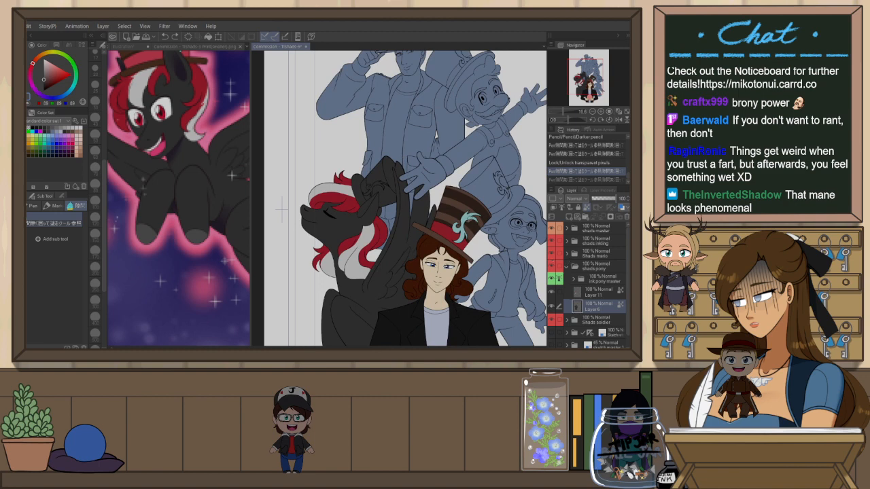
alt+click(442, 224)
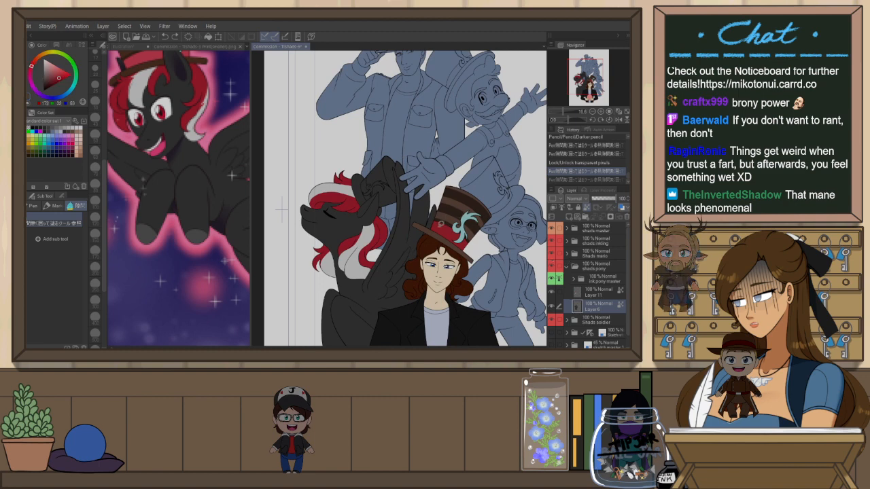
click(597, 292)
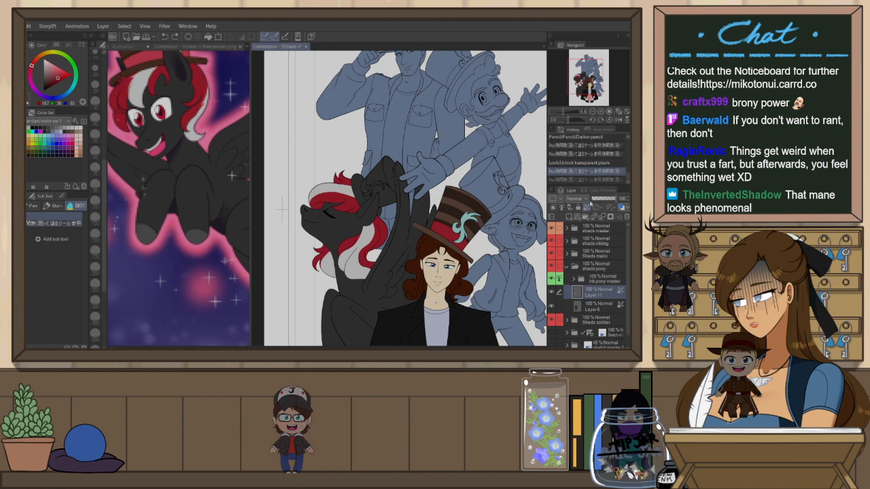
scroll(331, 174, up, 2)
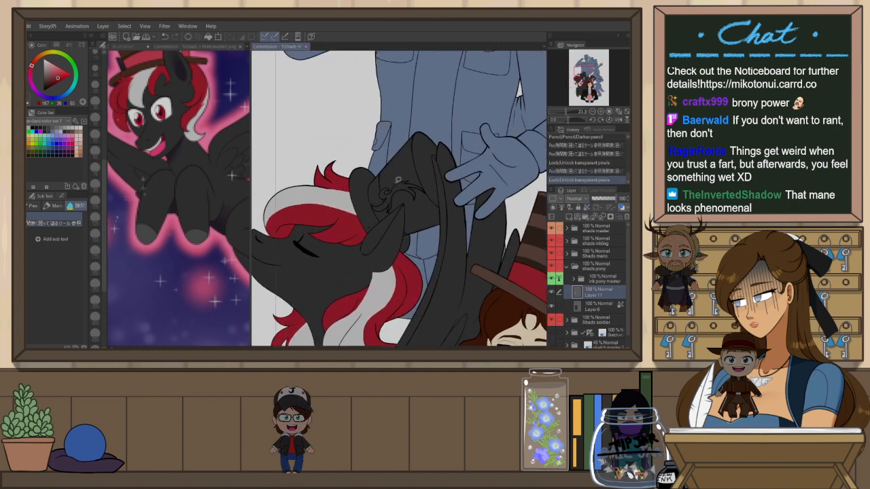
key(g)
alt+click(534, 233)
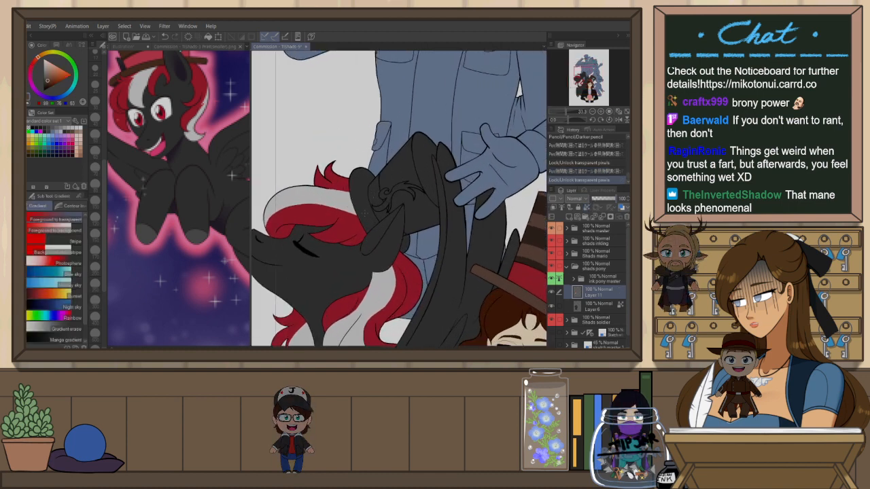
key(g)
click(367, 201)
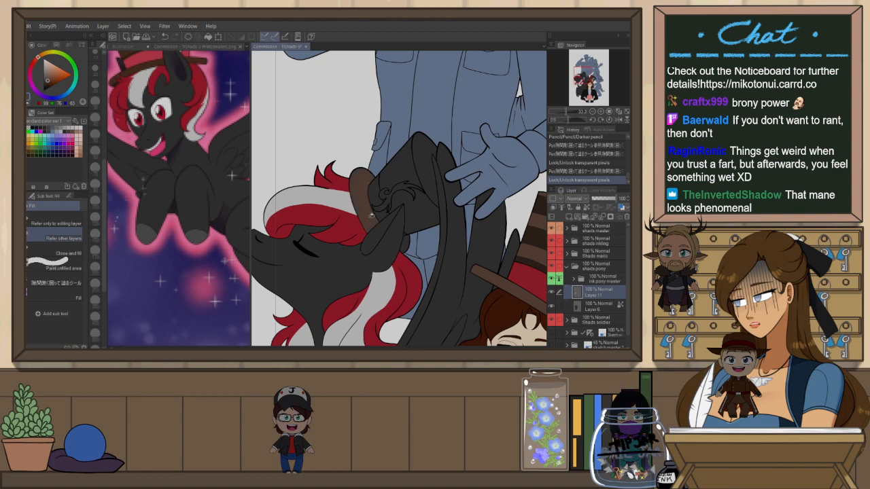
click(406, 196)
click(430, 193)
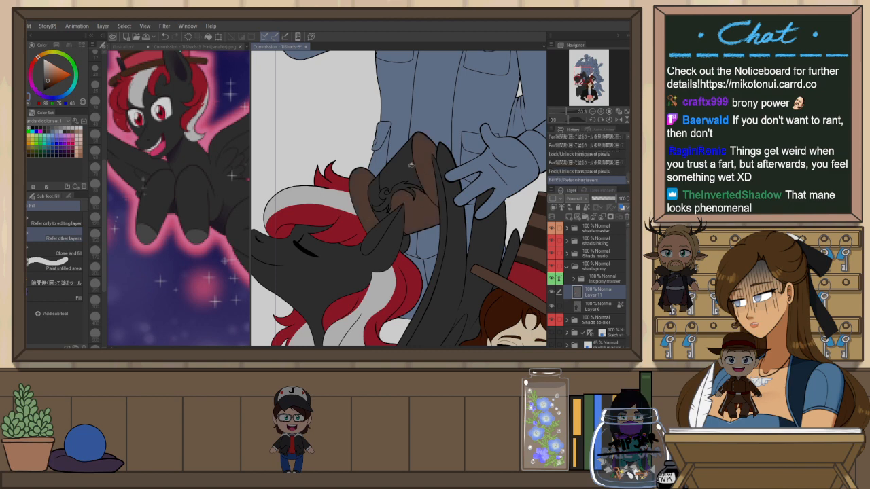
click(411, 167)
click(385, 197)
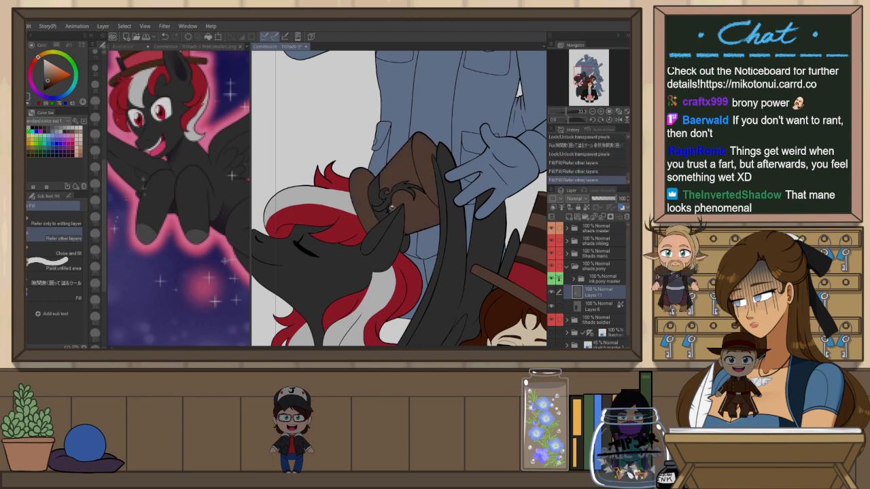
click(401, 213)
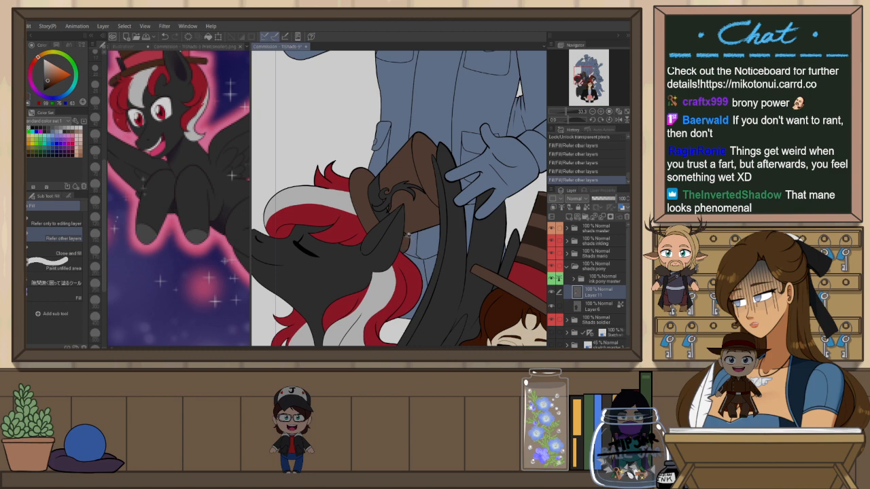
click(384, 212)
Undo the stray fills and refill the remaining gaps in the small top hat
key(ctrl+z)
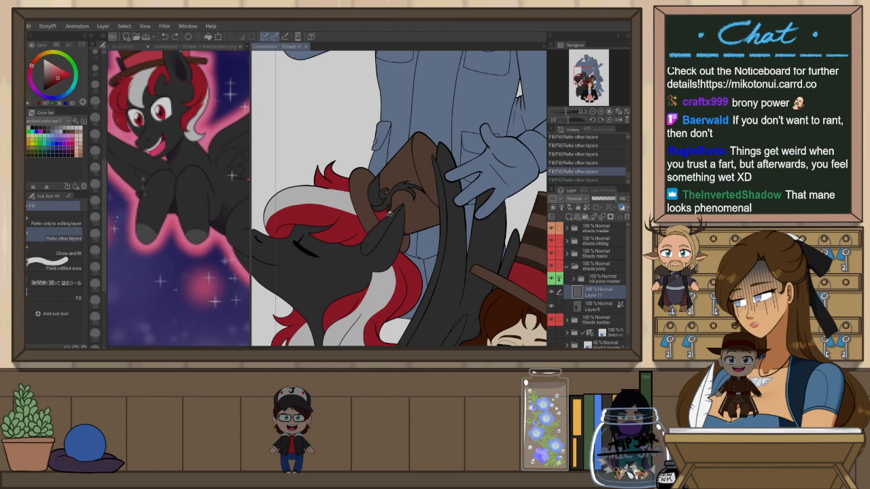
click(385, 202)
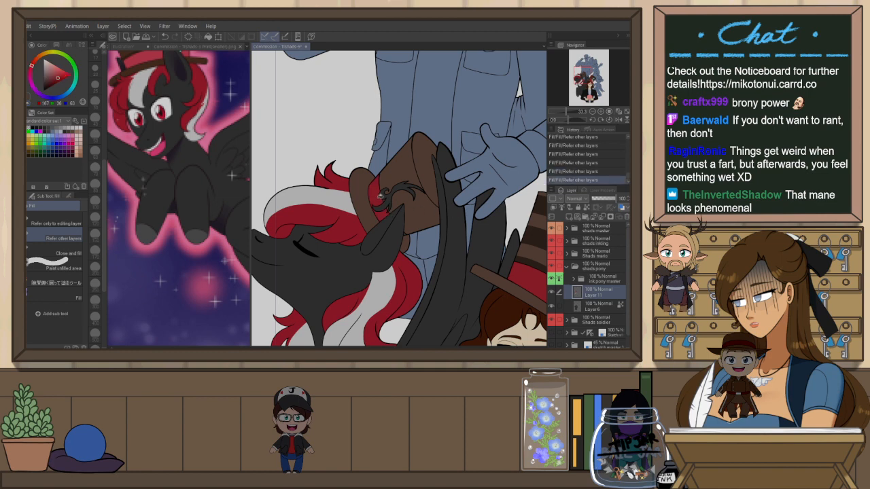
key(ctrl+z)
click(409, 233)
key(ctrl+z)
click(412, 230)
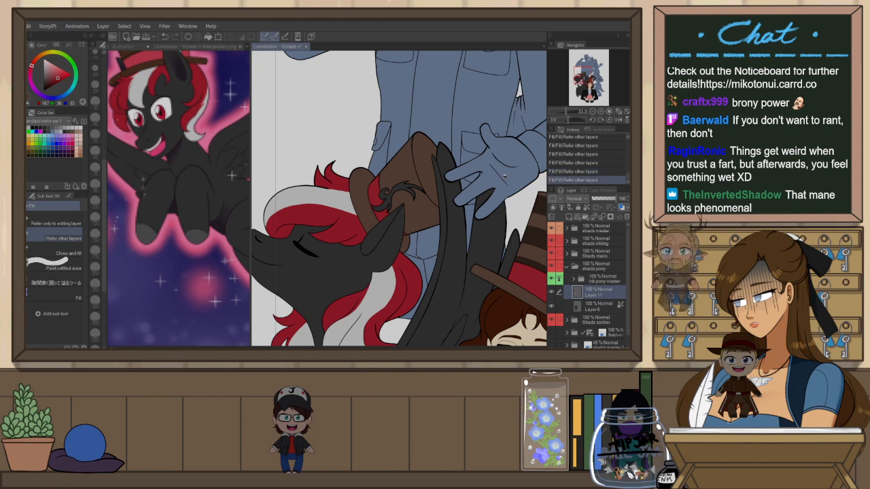
scroll(442, 163, down, 1)
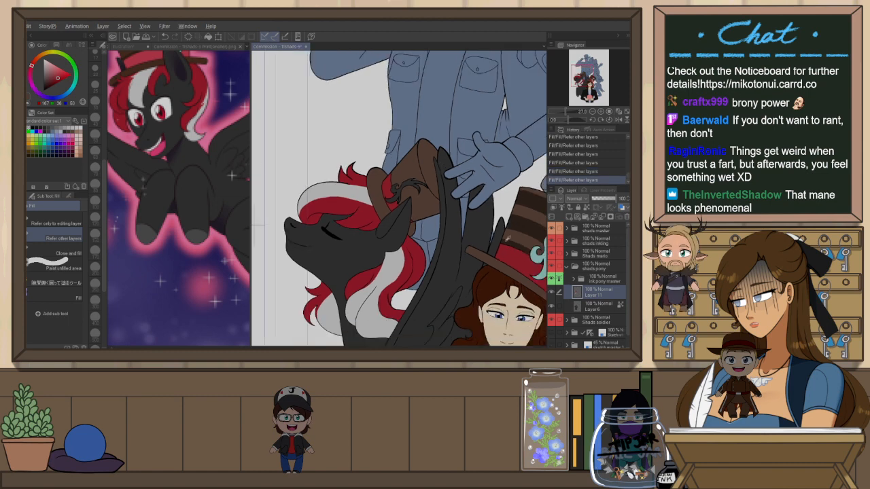
scroll(400, 188, up, 1)
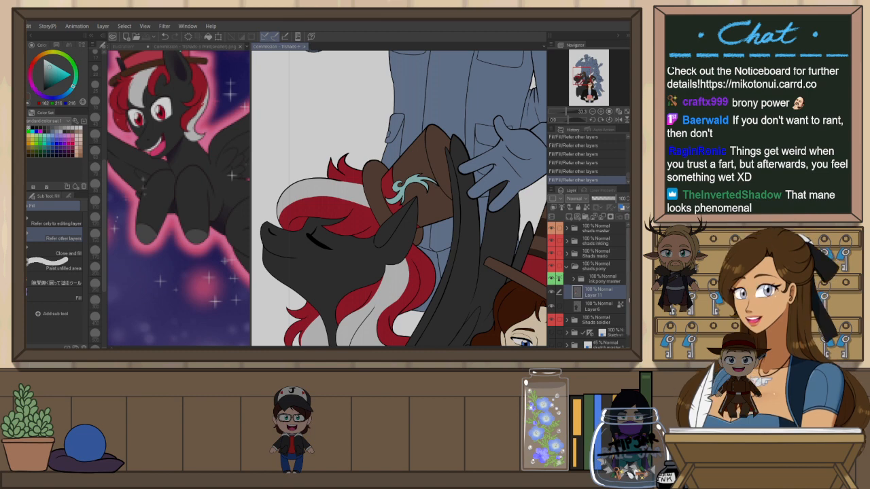
On Layer 11, select the small top hat's crown area with the auto-select tool
click(618, 305)
scroll(364, 134, down, 2)
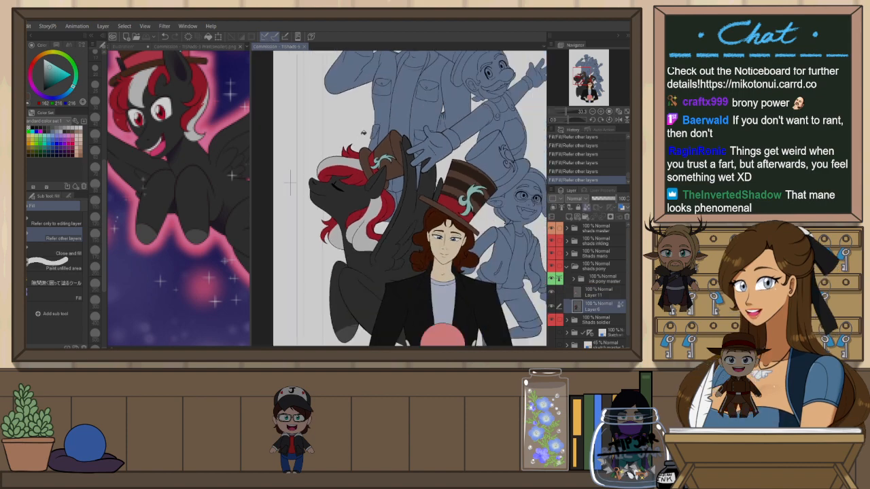
scroll(364, 132, up, 8)
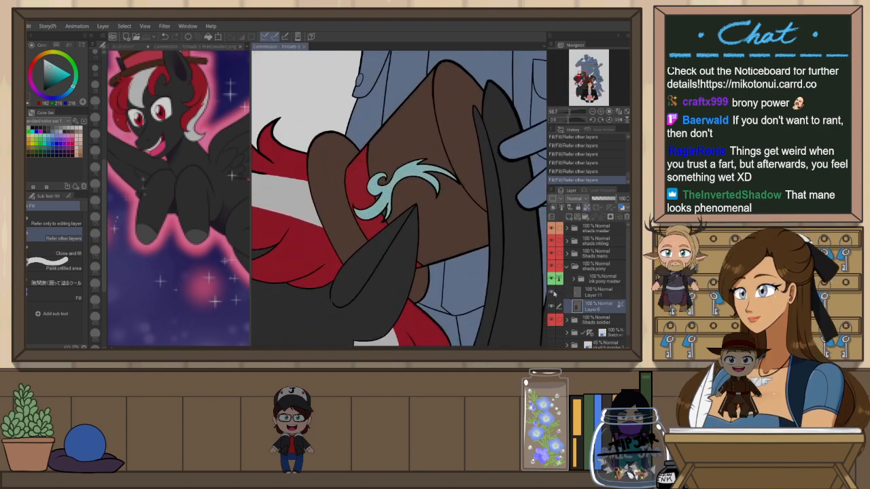
click(603, 295)
key(w)
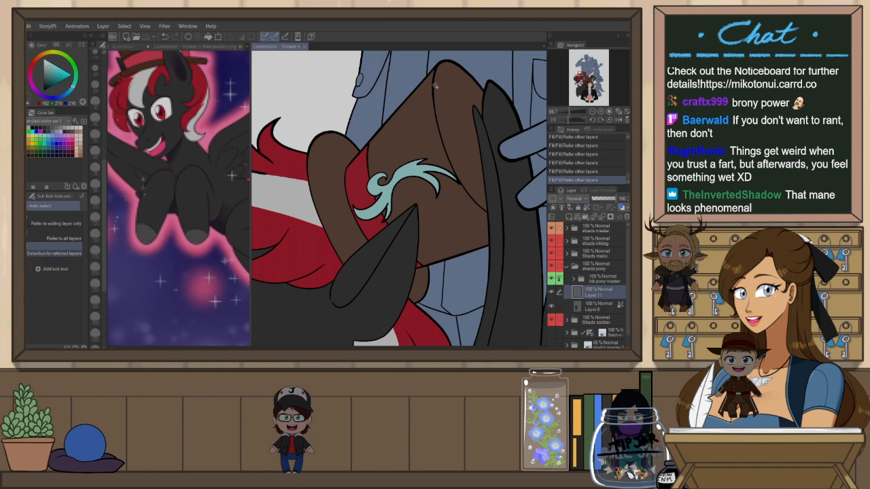
click(399, 114)
shift+click(442, 236)
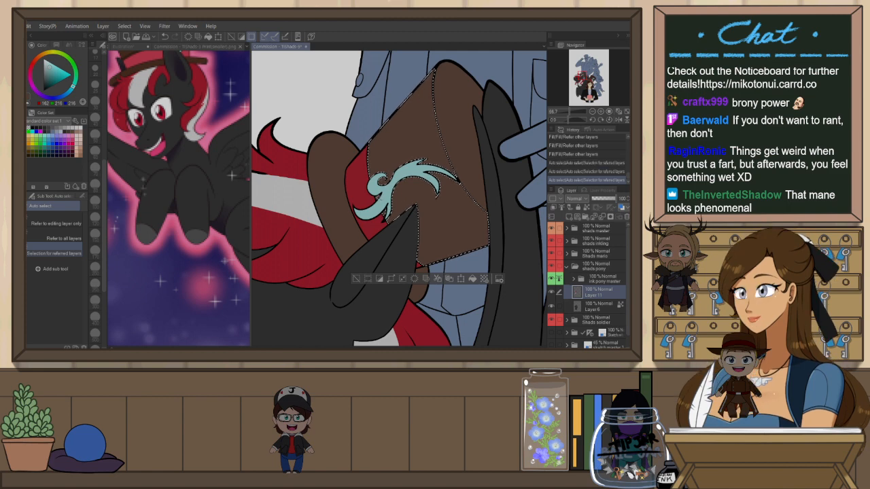
Rotate the view and paint a first darker brown stripe across the selected hat crown with the pencil
click(593, 306)
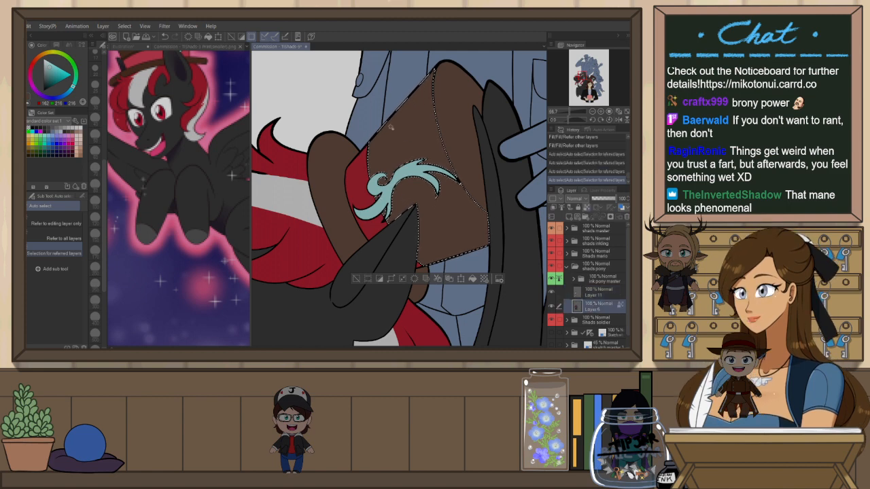
scroll(351, 125, down, 2)
click(590, 293)
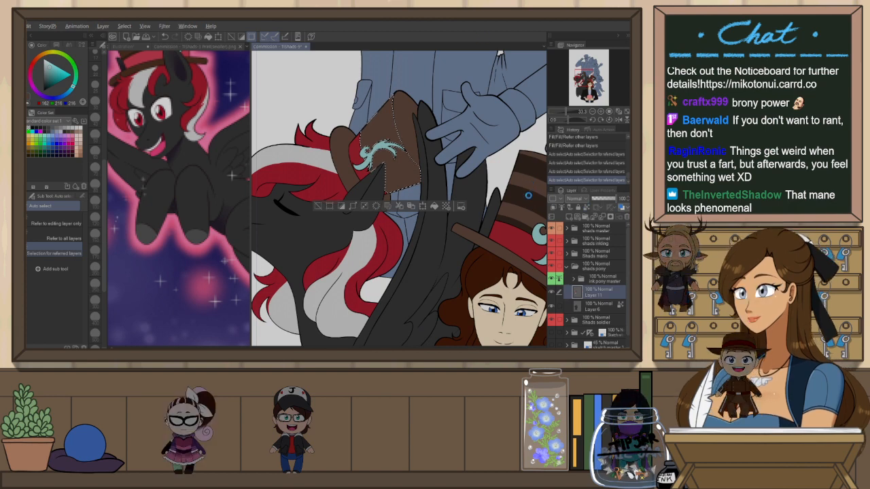
scroll(511, 141, down, 1)
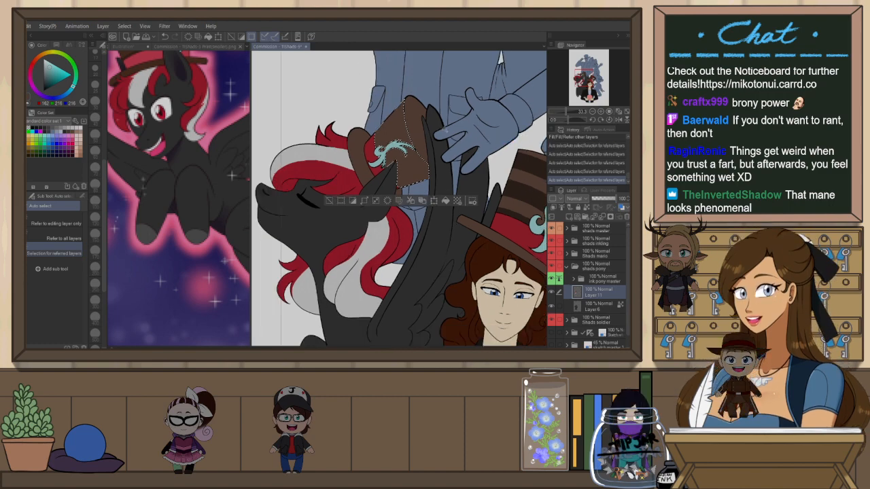
scroll(322, 154, down, 3)
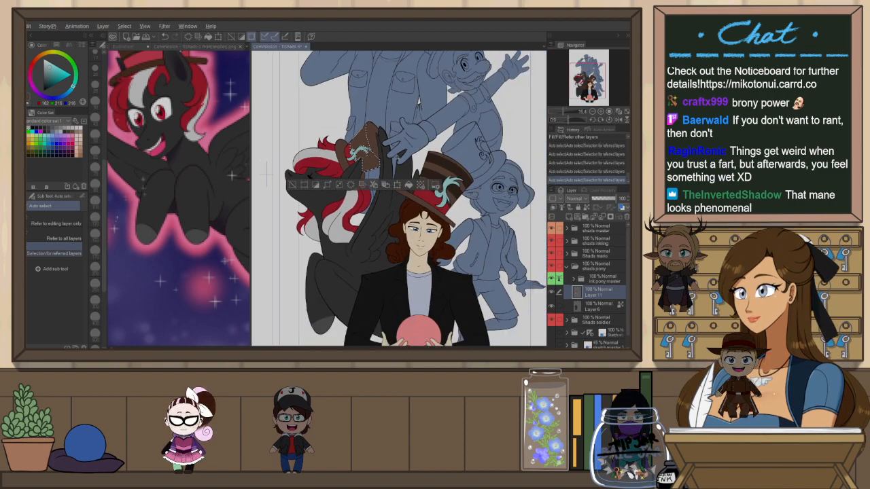
scroll(394, 150, up, 4)
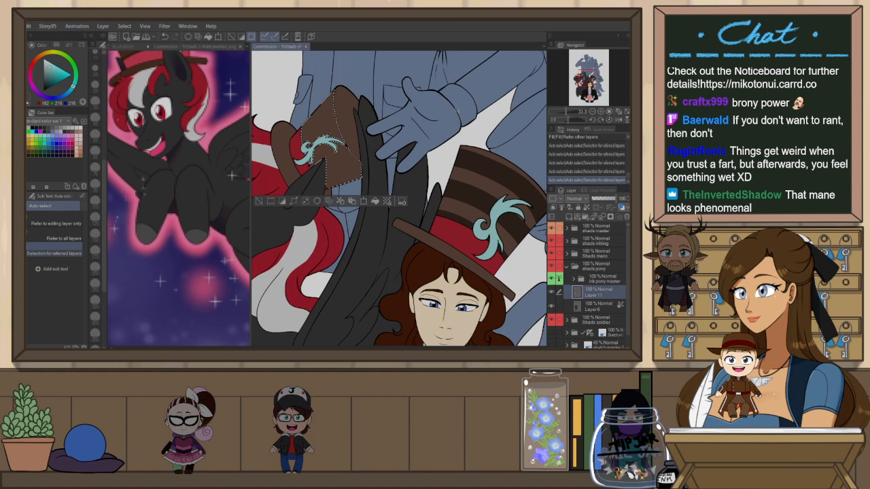
key(p)
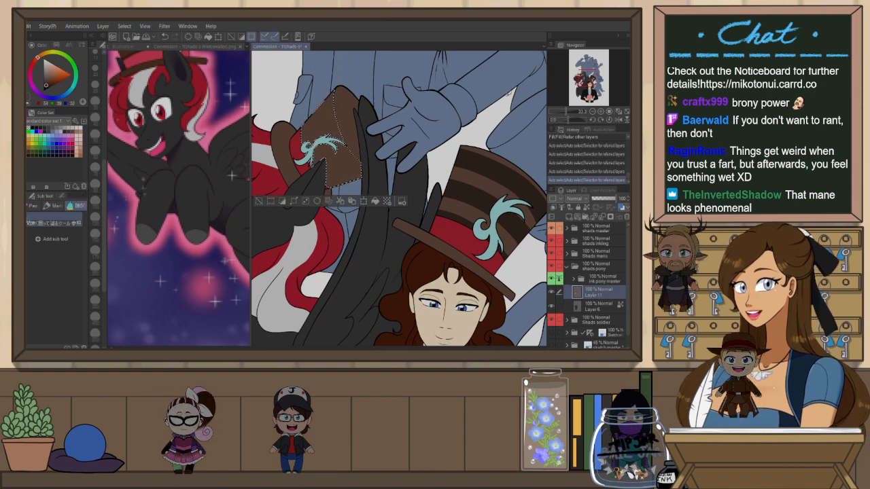
key(shift+space)
drag(371, 135, 415, 131)
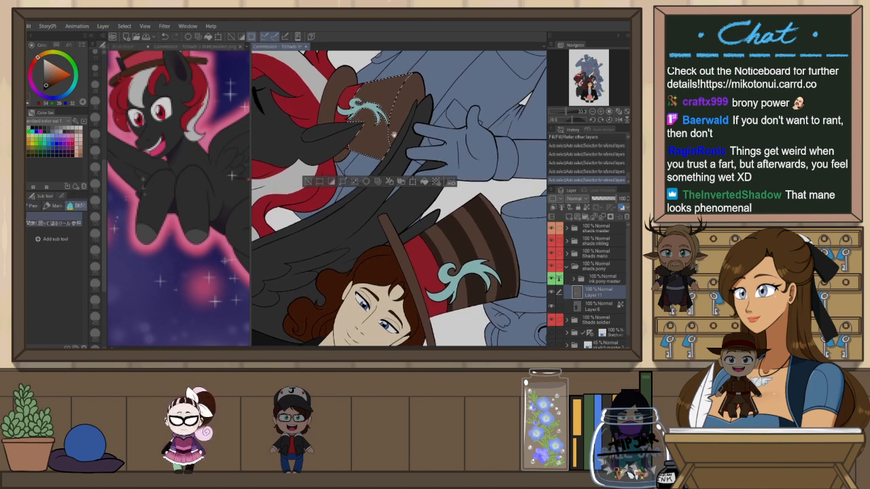
key(space)
drag(521, 98, 538, 145)
scroll(374, 132, up, 1)
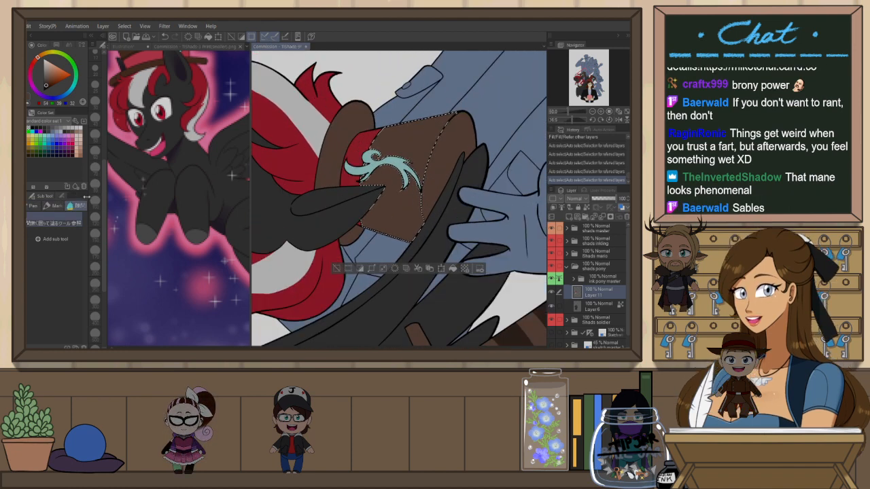
key(p)
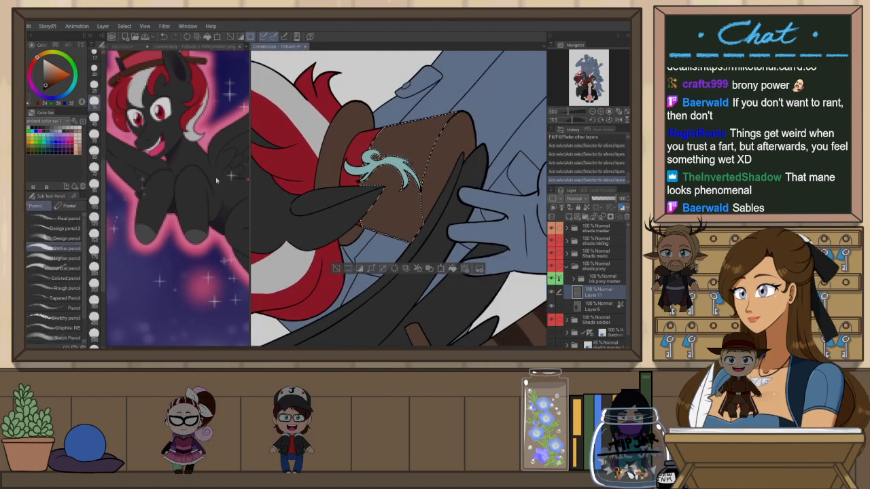
click(94, 156)
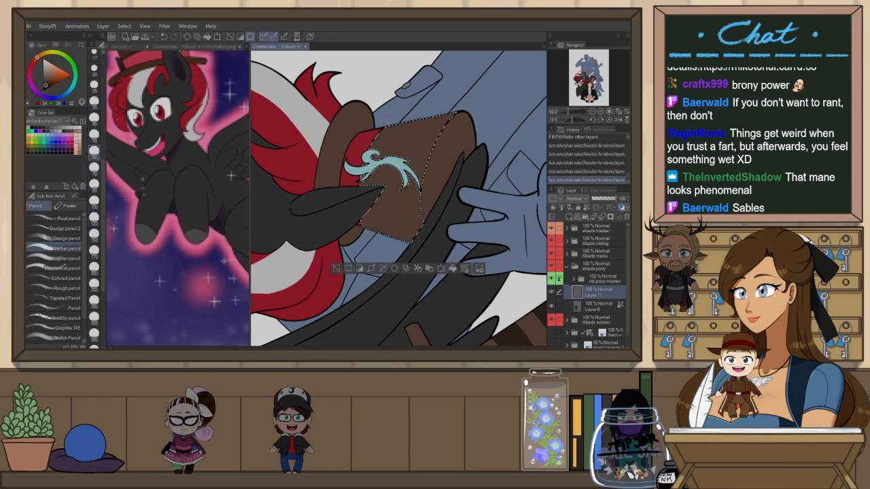
drag(370, 149, 384, 129)
key(ctrl+z)
key(ctrl+z)
drag(388, 196, 369, 221)
key(ctrl+z)
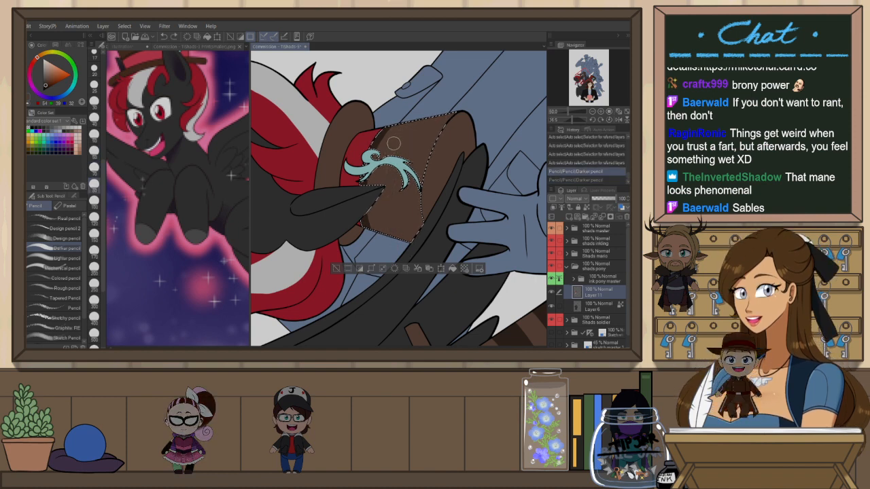
mouse_move(406, 125)
mouse_down()
mouse_move(391, 173)
mouse_move(393, 236)
mouse_up()
key(ctrl+z)
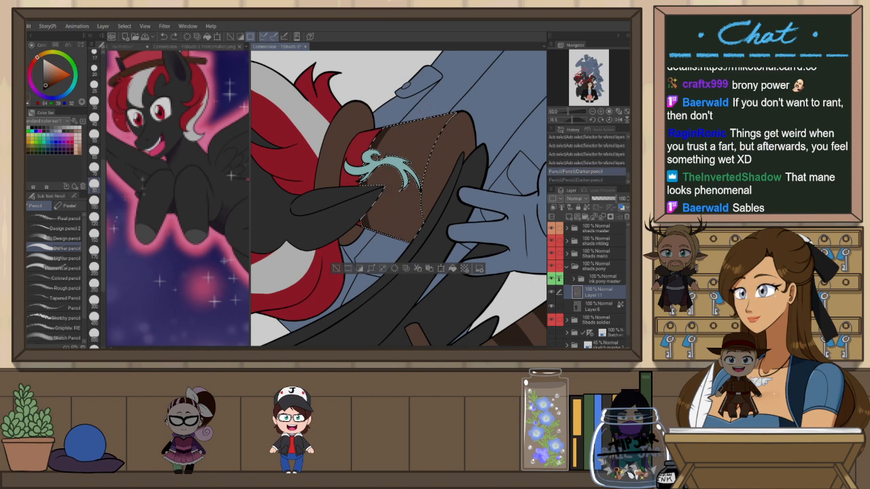
key(ctrl+z)
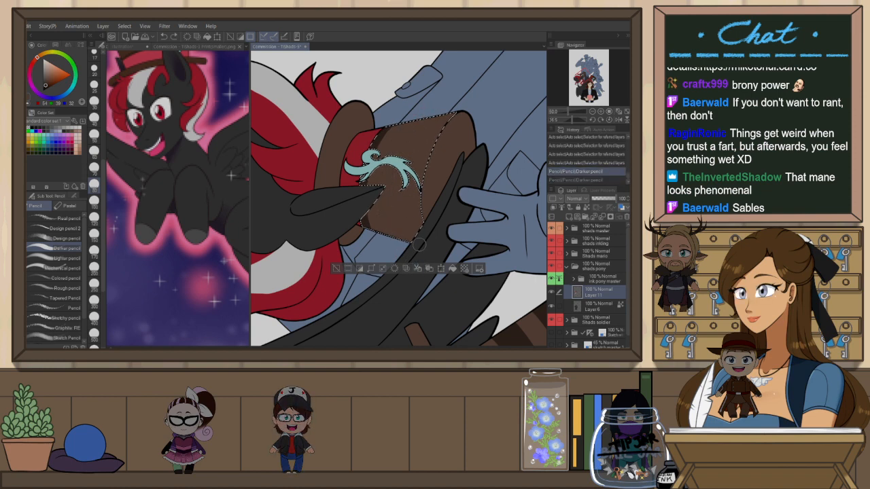
key(ctrl+y)
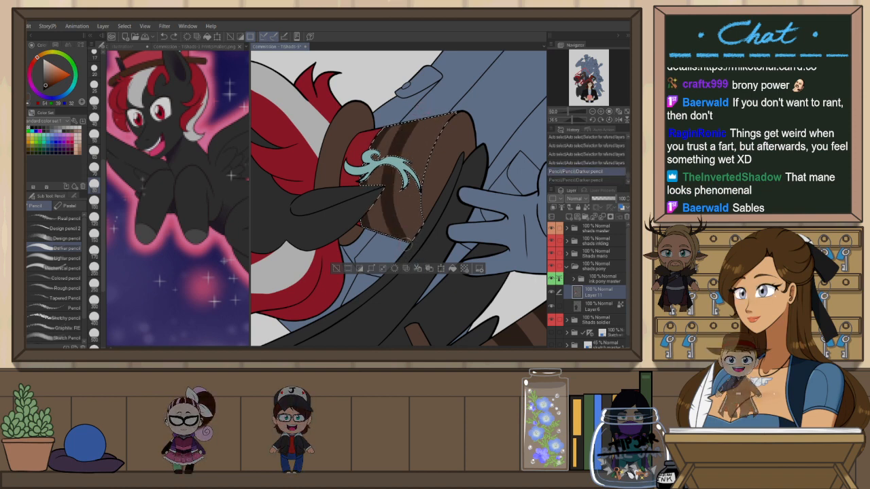
Paint the remaining darker brown stripes across the hat crown, redrawing until they sit right, then deselect
drag(435, 117, 424, 245)
key(ctrl+z)
drag(436, 117, 441, 251)
key(ctrl+z)
mouse_move(436, 115)
mouse_down()
mouse_move(426, 255)
mouse_move(430, 130)
mouse_move(440, 265)
mouse_up()
key(ctrl+z)
key(ctrl+z)
drag(446, 114, 439, 258)
key(ctrl+z)
mouse_move(446, 113)
mouse_down()
mouse_move(414, 165)
mouse_move(428, 251)
mouse_up()
key(ctrl+z)
drag(445, 113, 425, 250)
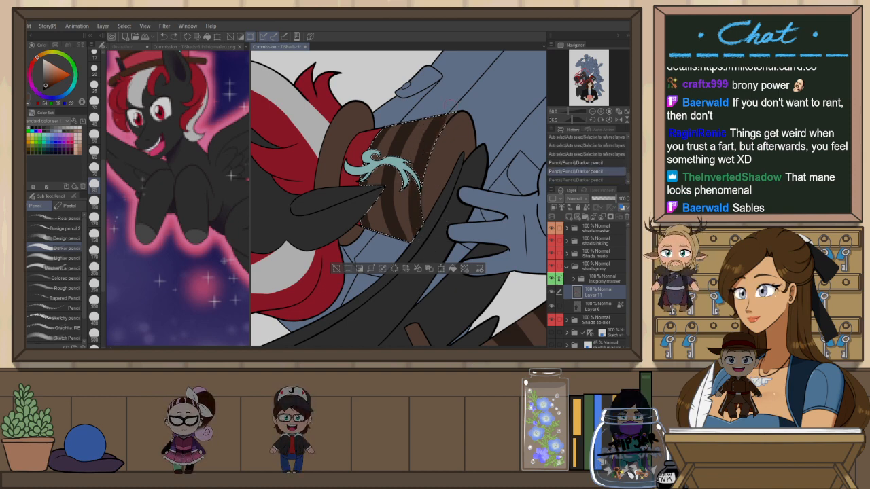
key(ctrl+z)
drag(446, 115, 426, 249)
key(ctrl+d)
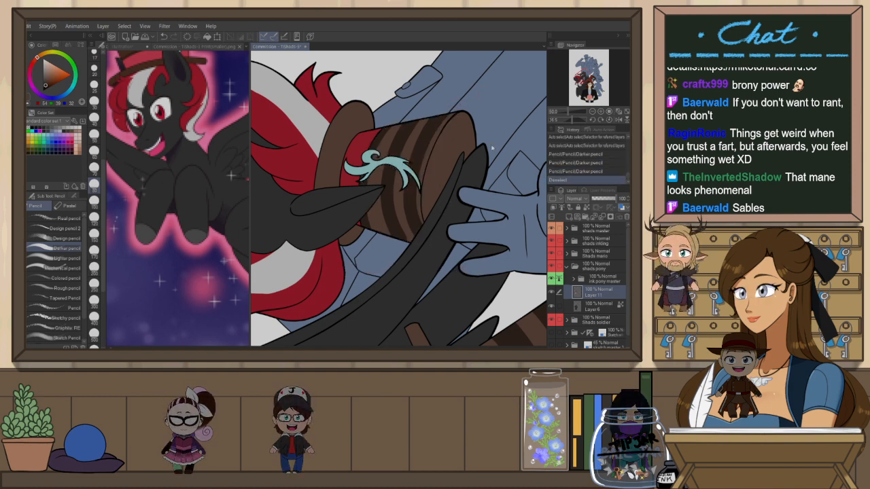
key(ctrl+z)
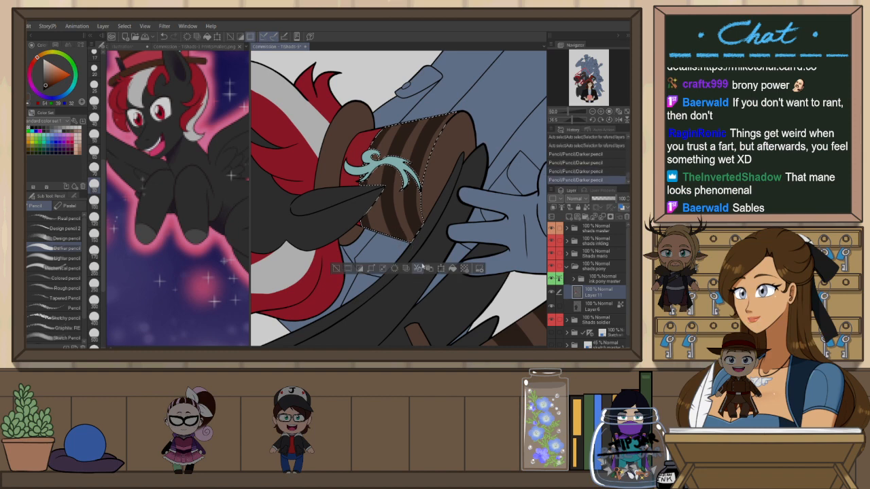
drag(427, 118, 410, 246)
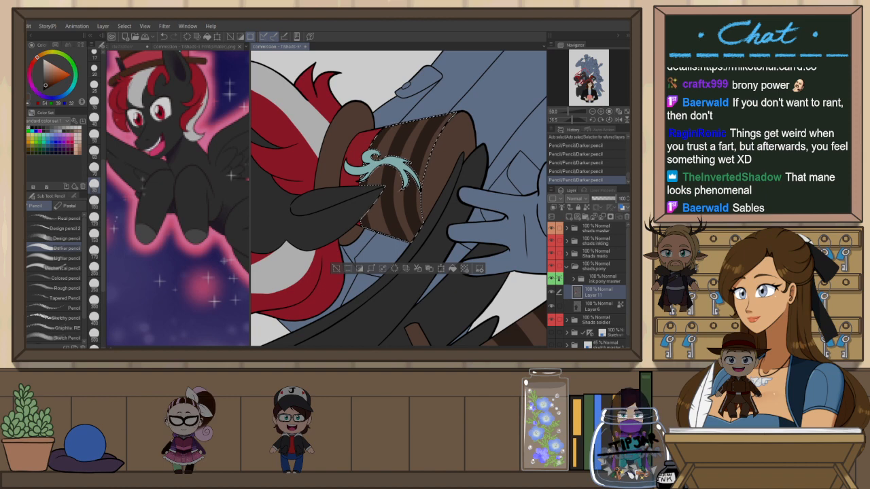
key(ctrl+d)
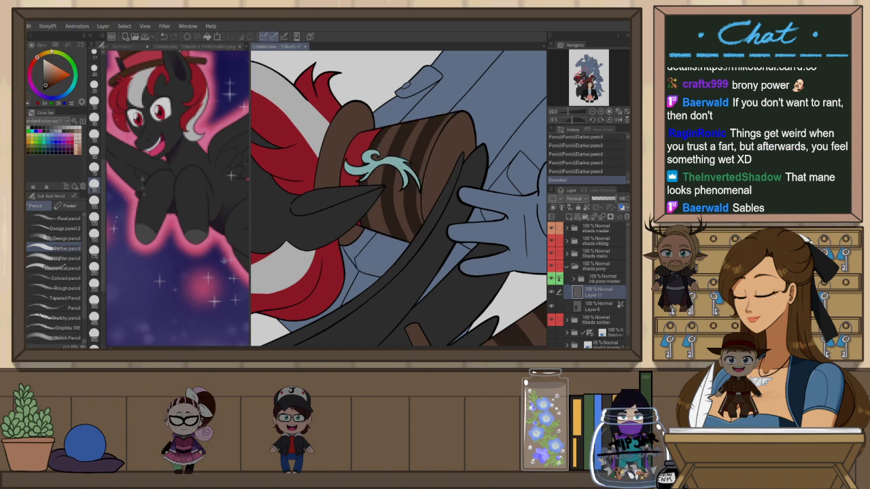
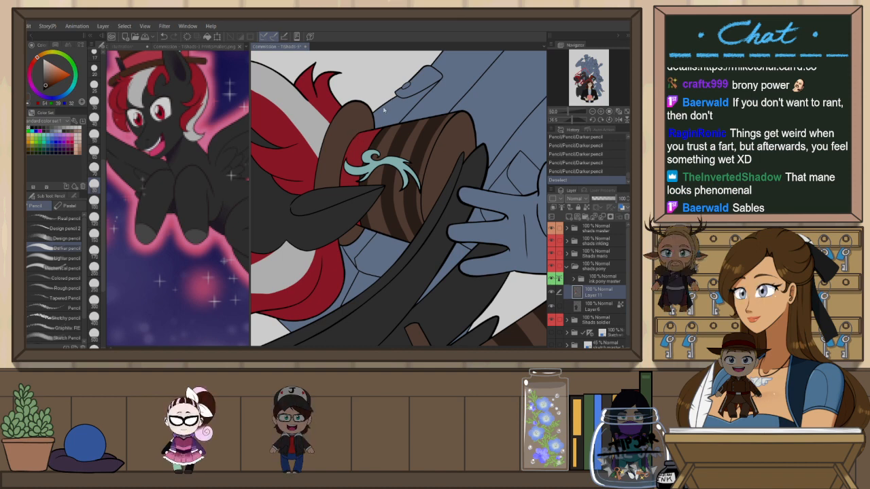
Create a new canvas, paste a reference photo and move and zoom it to frame the leopard
key(ctrl+n)
key(Return)
key(ctrl+v)
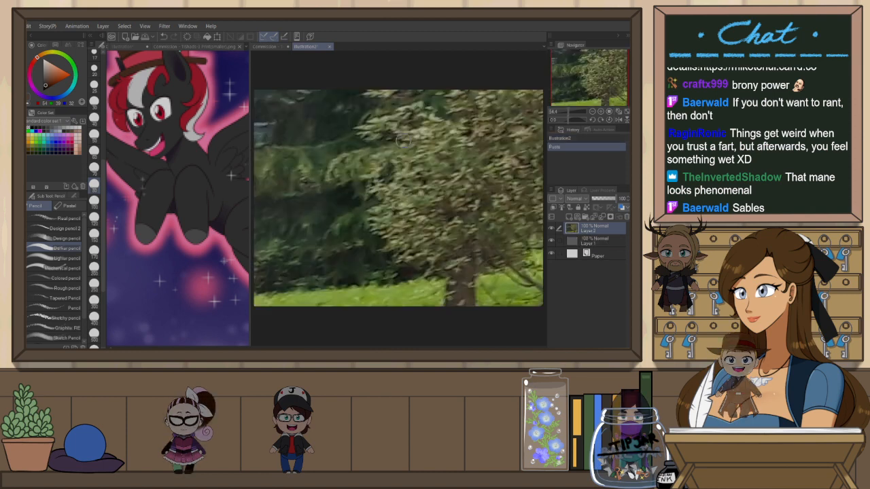
scroll(352, 157, down, 2)
key(k)
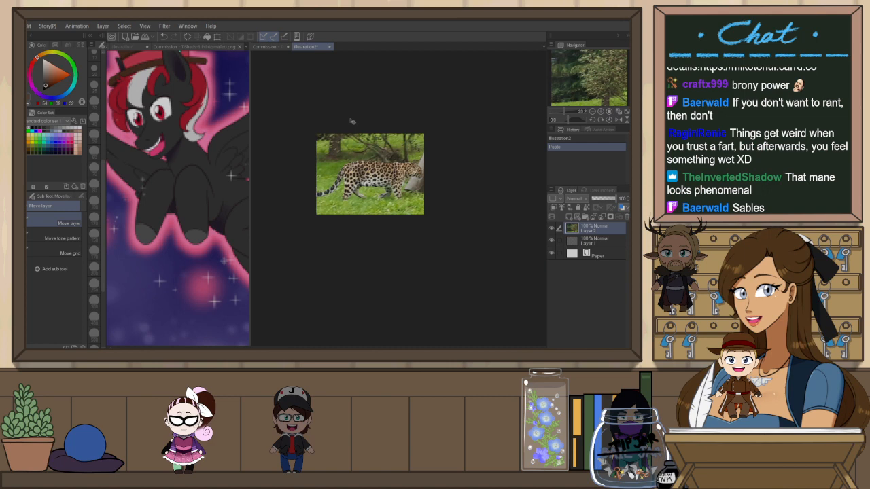
mouse_move(353, 114)
mouse_down()
mouse_move(369, 116)
mouse_move(352, 118)
mouse_up()
scroll(376, 153, up, 1)
scroll(375, 159, up, 2)
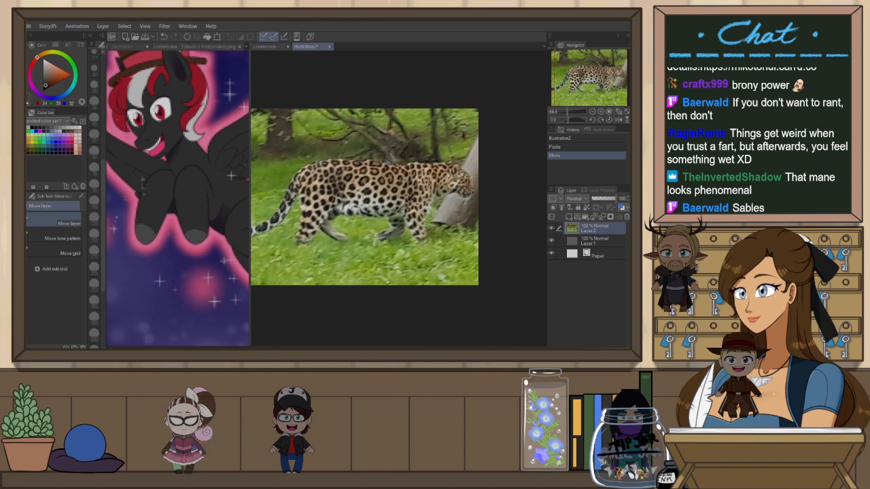
scroll(375, 159, down, 1)
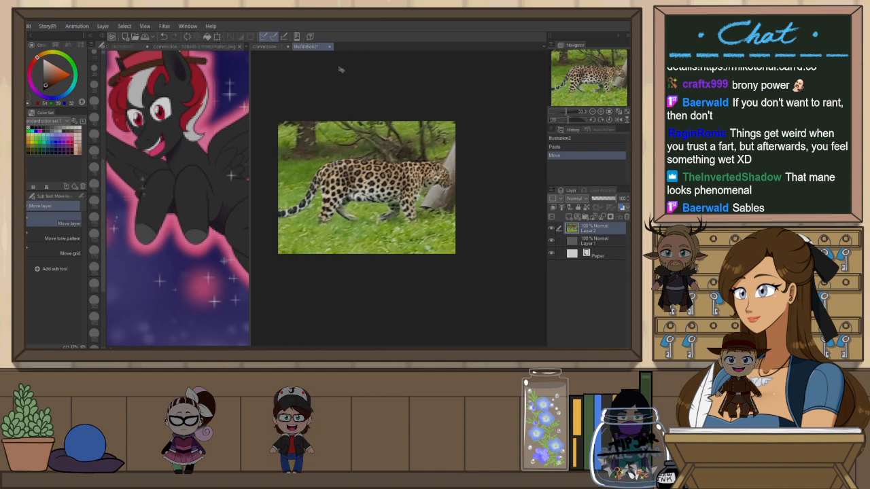
click(337, 147)
key(ctrl+0)
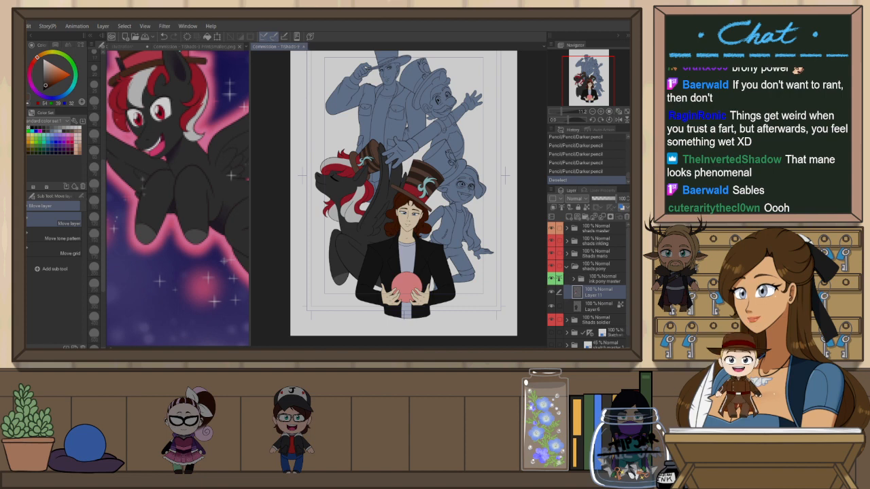
Collapse the pony shading folder in the layer list
scroll(391, 179, down, 3)
scroll(408, 136, up, 3)
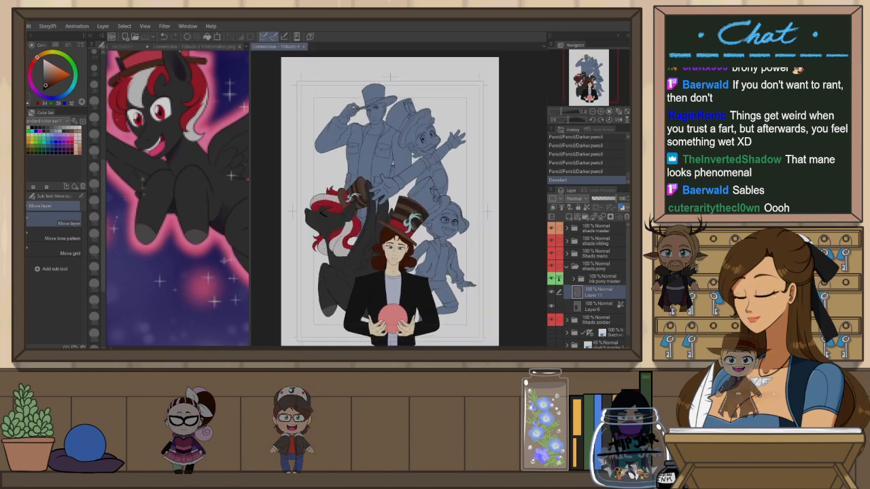
click(568, 268)
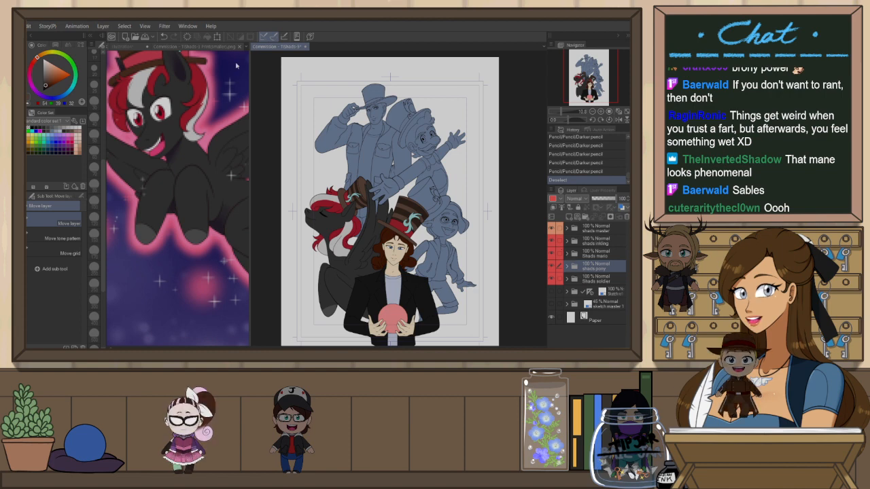
Open the inkling character reference image in the side canvas view
click(145, 47)
click(325, 146)
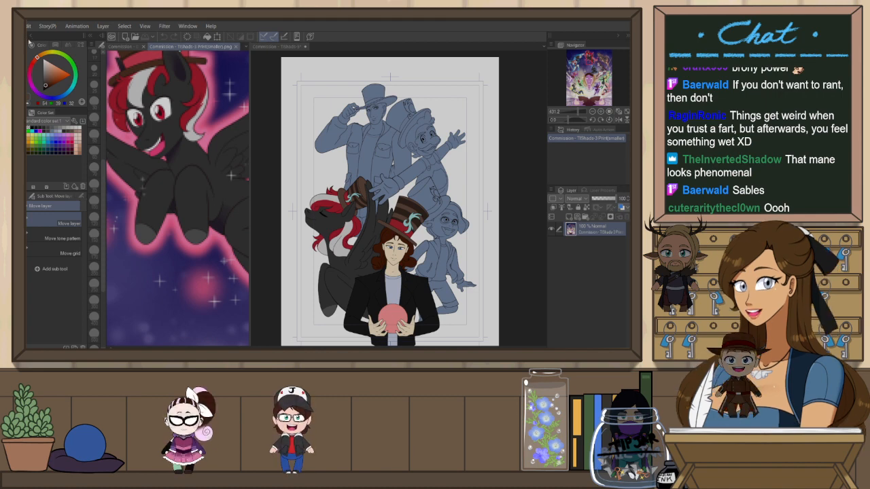
click(114, 67)
scroll(173, 206, up, 4)
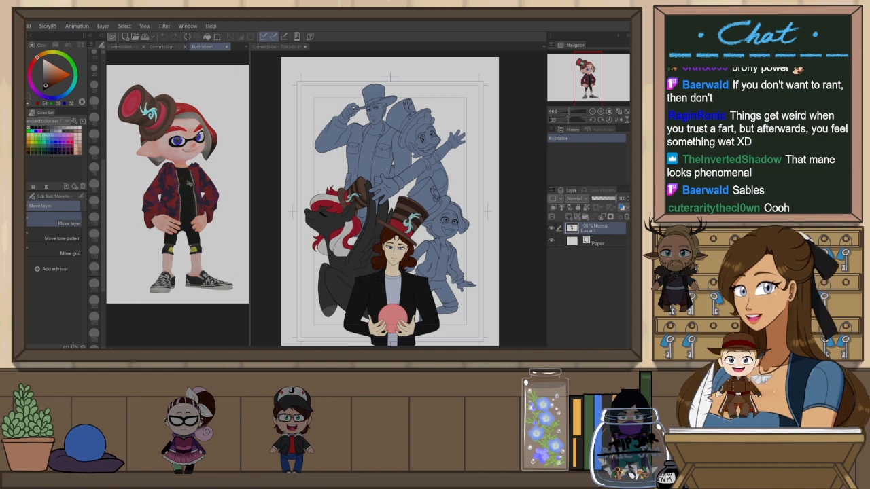
Set layer colour labels on the inkling and pony shading folders
click(285, 46)
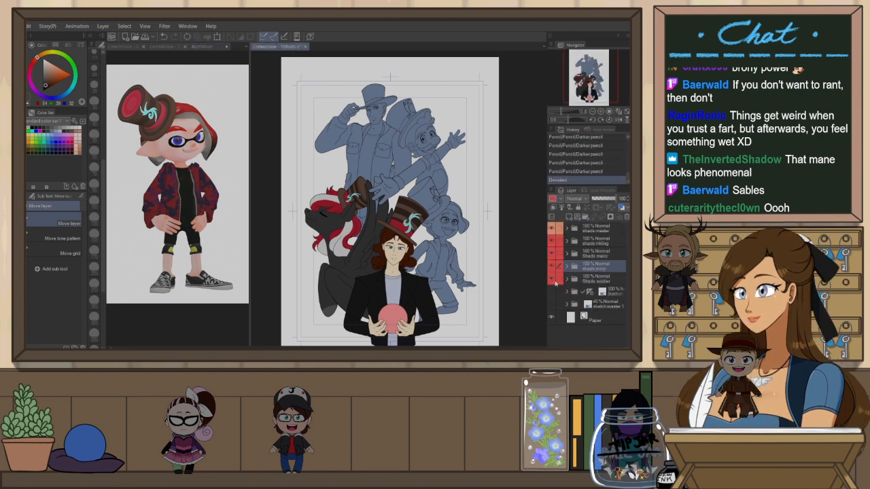
click(613, 242)
click(564, 204)
click(593, 254)
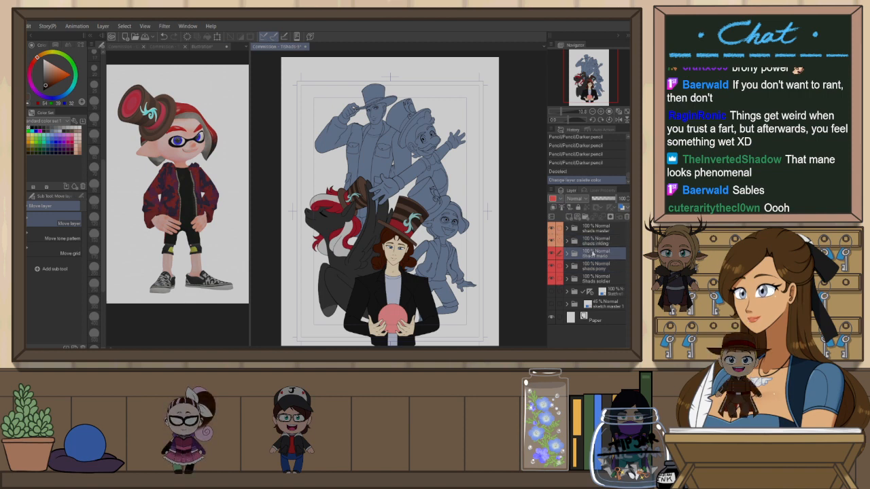
click(602, 241)
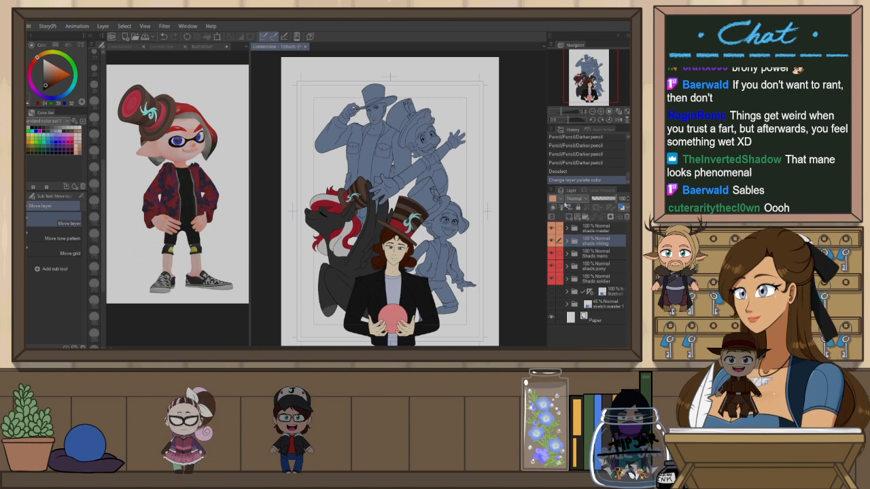
click(556, 200)
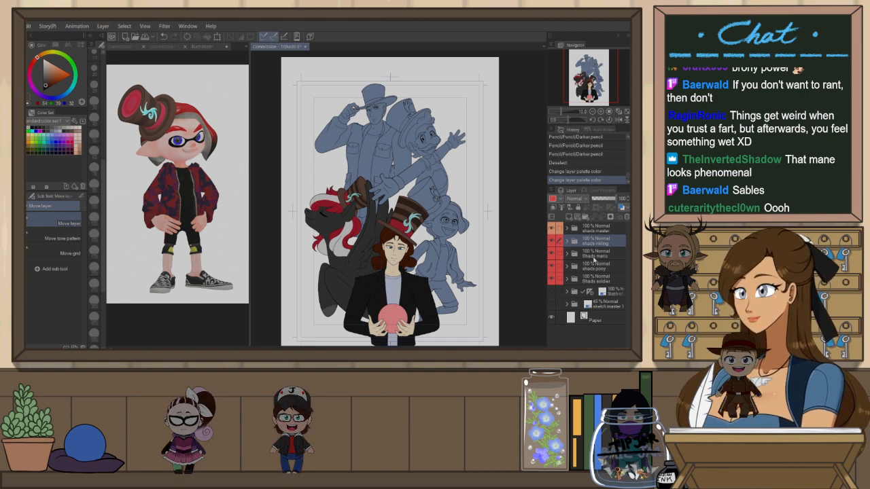
click(593, 255)
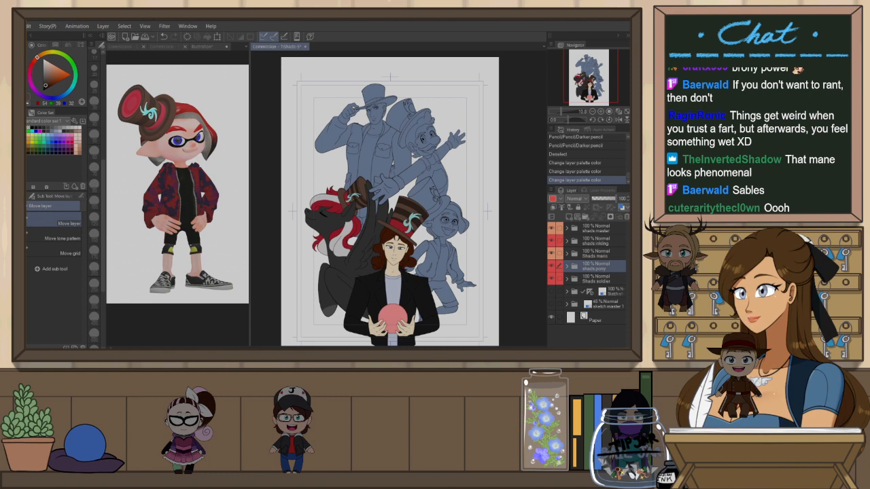
click(602, 242)
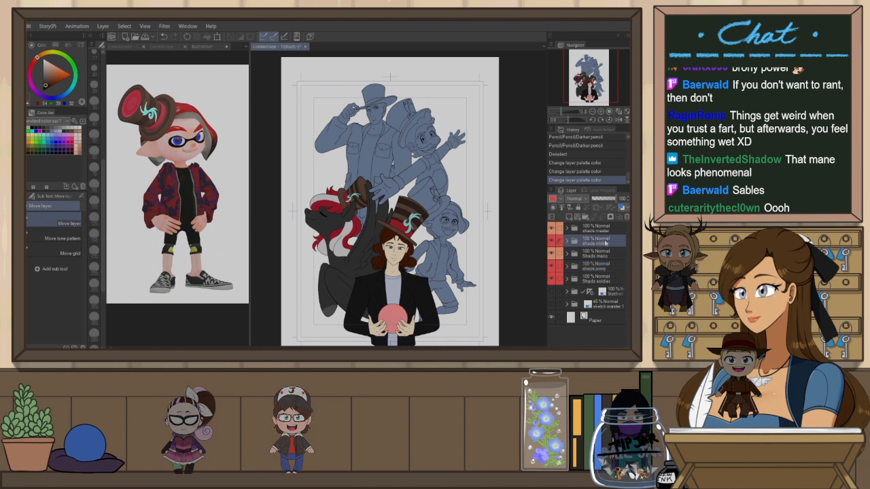
Expand the inkling shading folder and select its Layer 7
scroll(461, 239, up, 3)
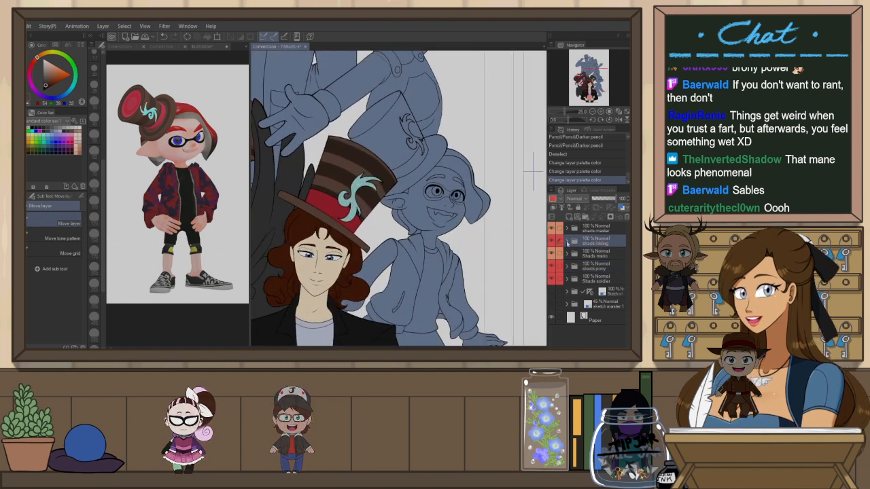
click(567, 241)
click(596, 268)
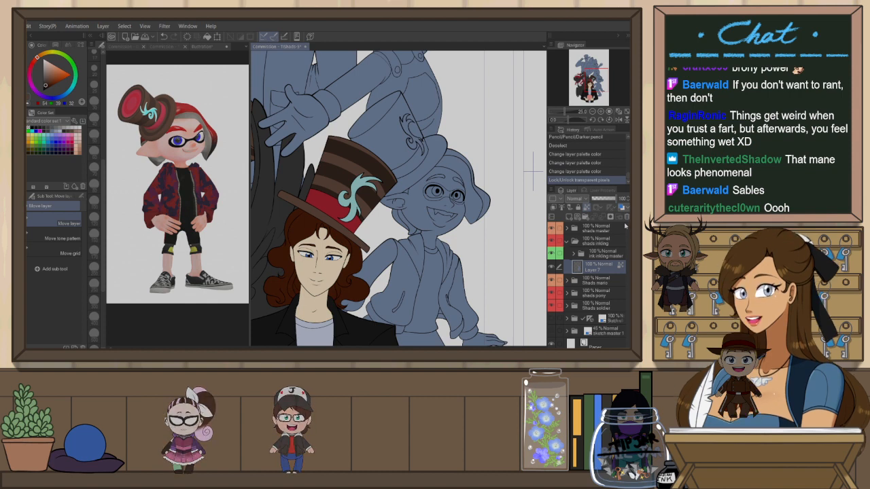
Select the Pen tool and close the extra photo canvas
click(203, 47)
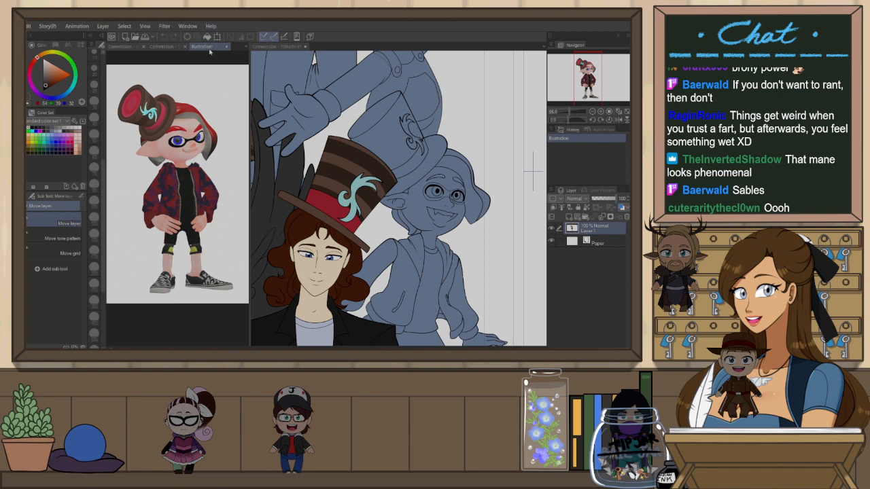
key(p)
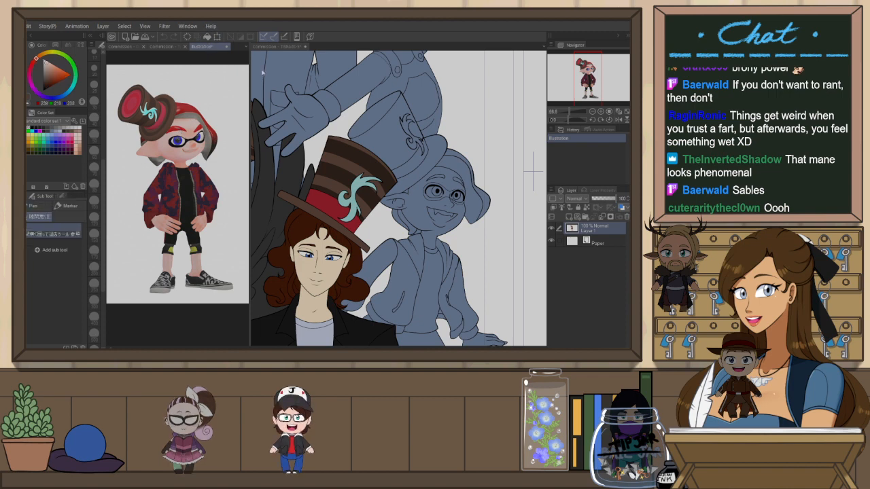
click(288, 47)
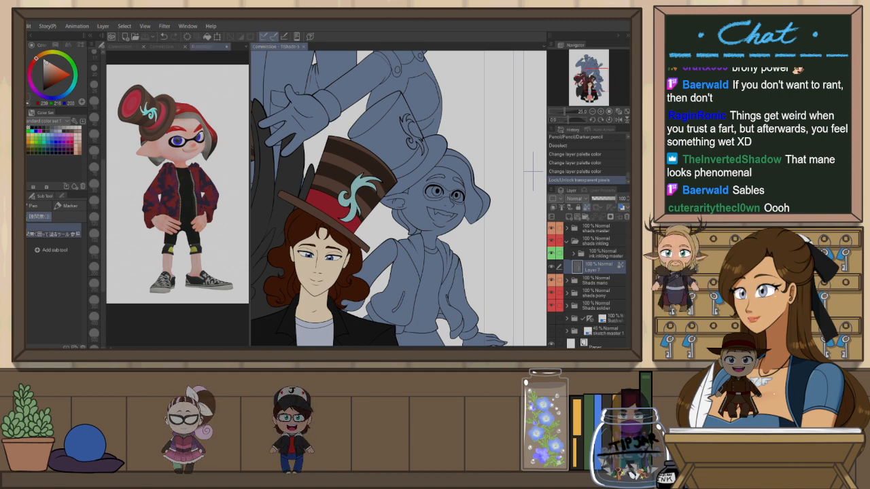
click(42, 41)
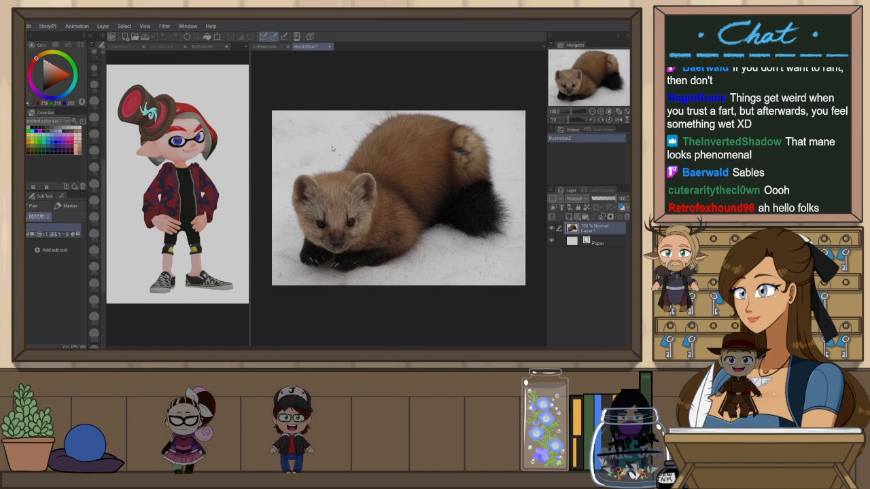
key(ctrl+w)
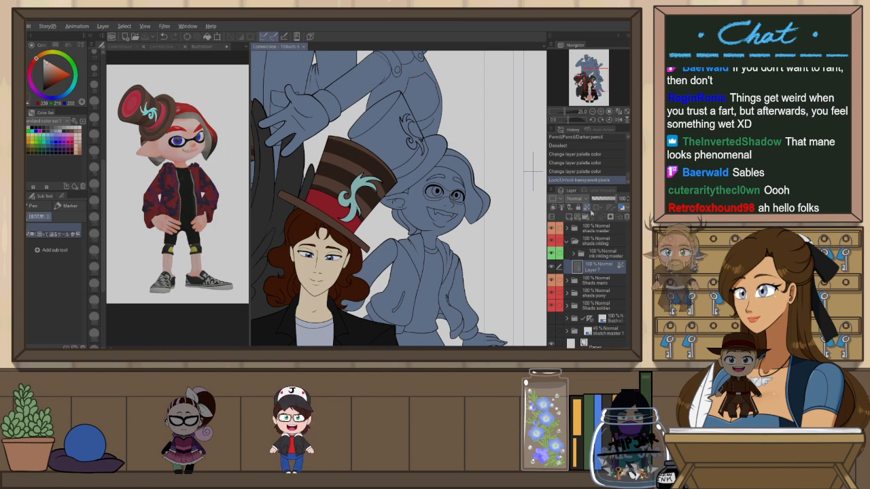
Fill Layer 7 with the inkling's light skin tone, then fill the right glasses lens with a paler colour
key(alt+BackSpace)
scroll(459, 198, up, 6)
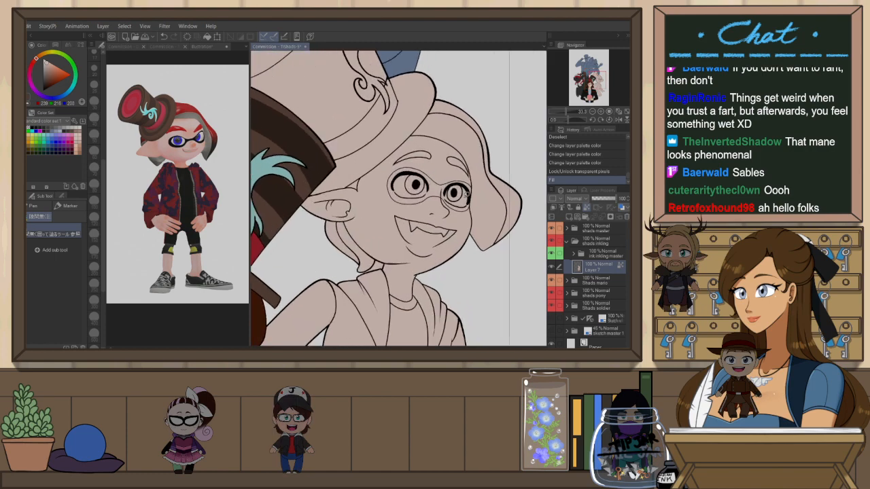
click(50, 73)
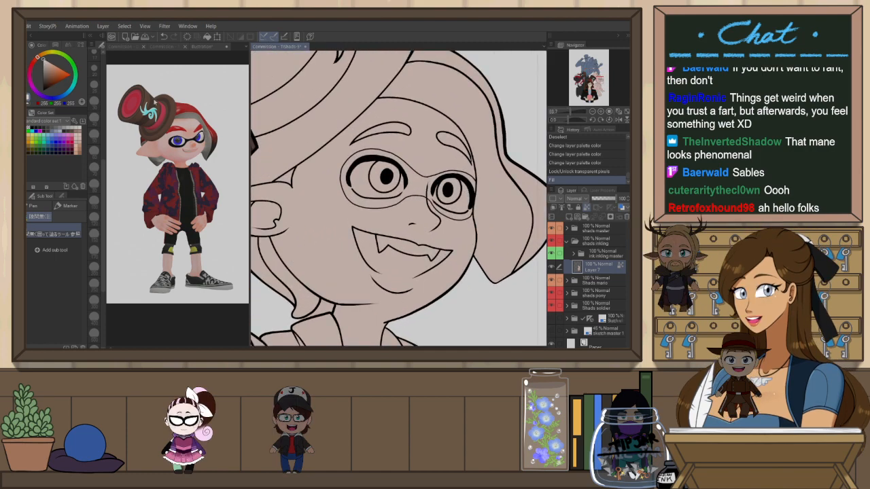
scroll(429, 160, up, 2)
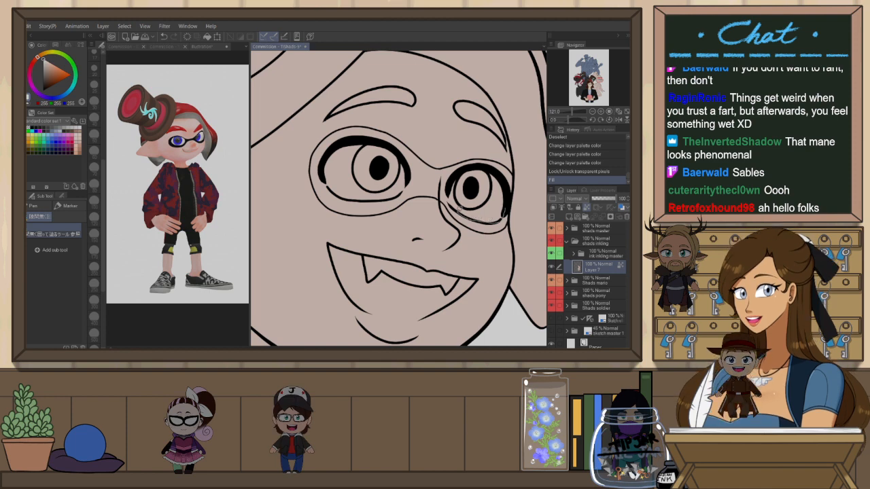
click(507, 198)
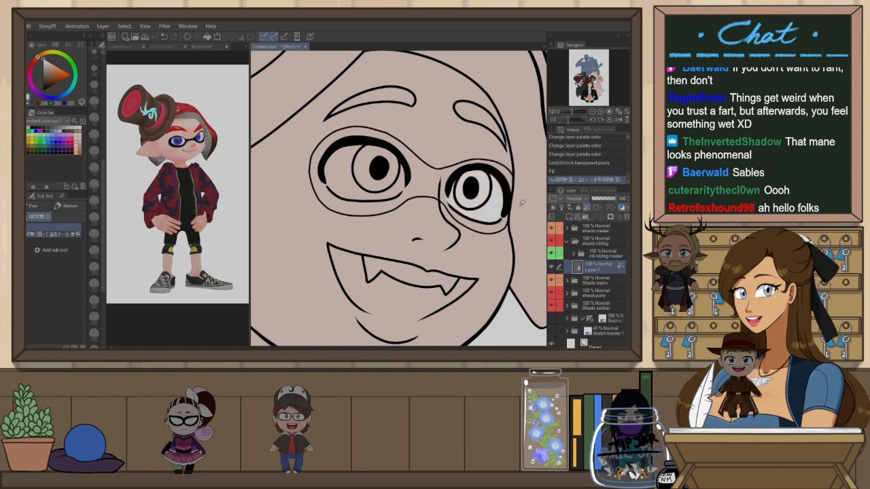
Switch to the pencil, paint a stroke beside the glasses and undo it
key(h)
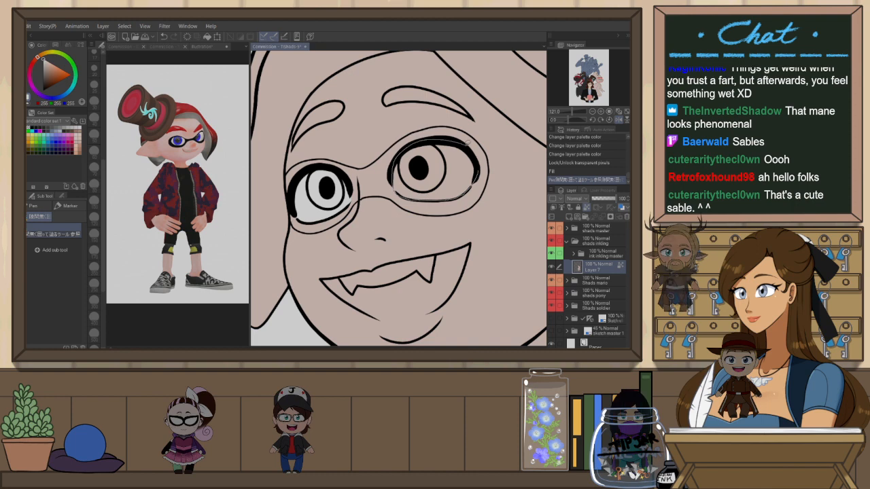
key(asciicircum)
key(p)
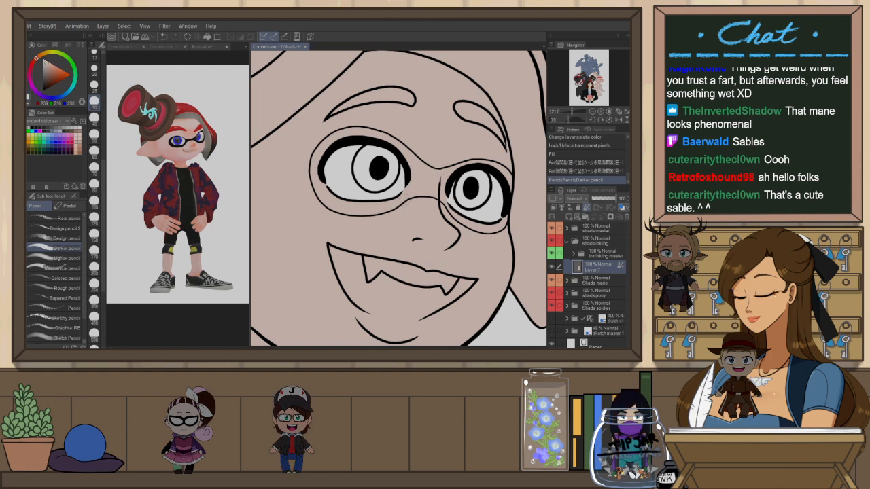
drag(443, 183, 445, 203)
key(ctrl+z)
key(ctrl+z)
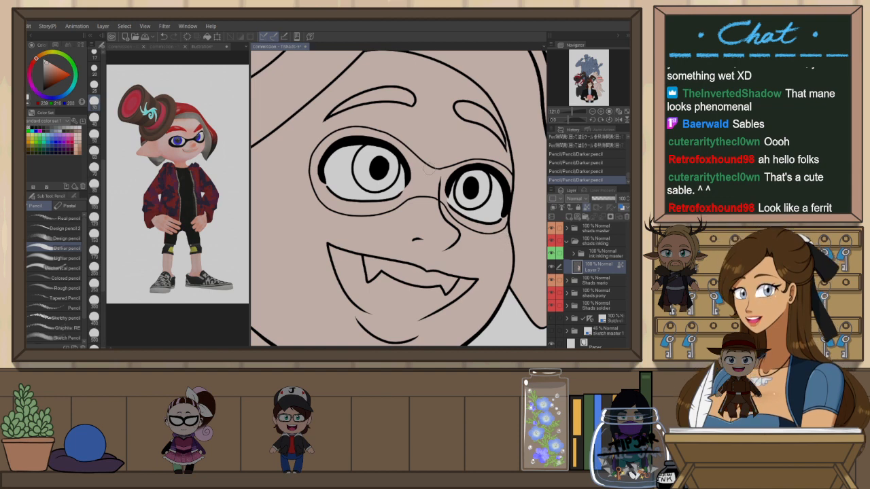
Compare the inkling with its reference image, then add a new raster layer above Layer 7
scroll(366, 188, down, 4)
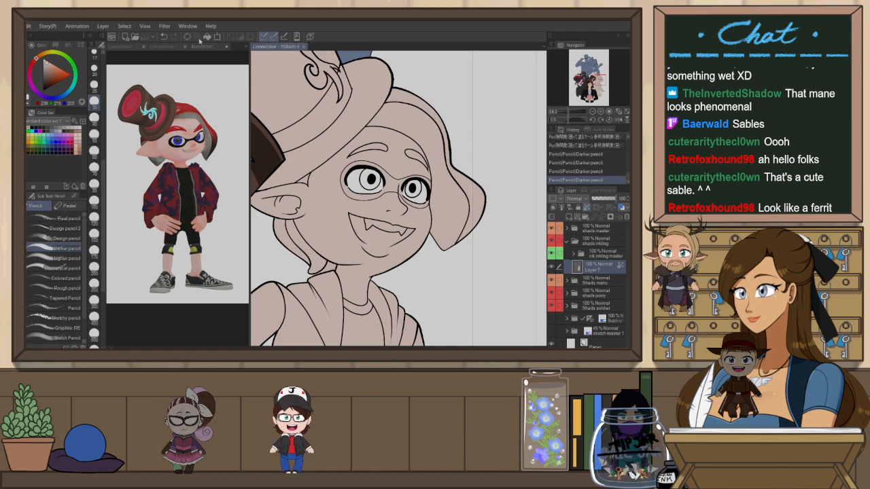
scroll(491, 261, down, 3)
scroll(491, 261, up, 1)
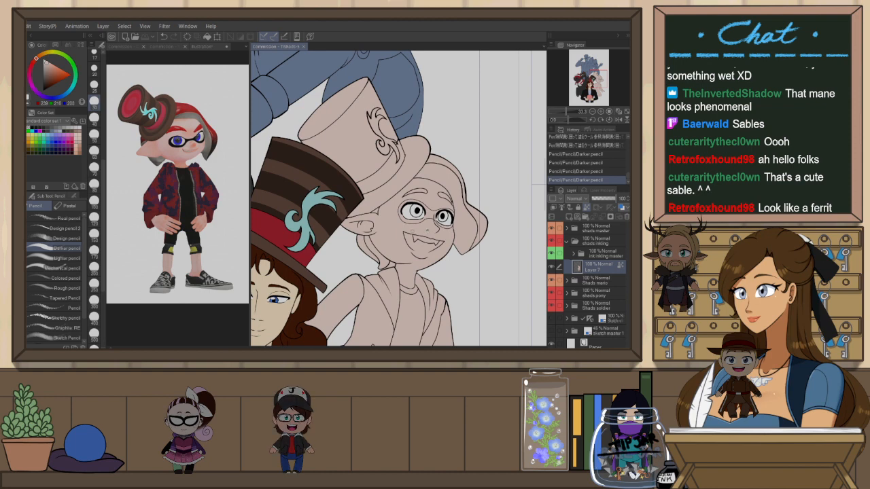
scroll(459, 217, up, 3)
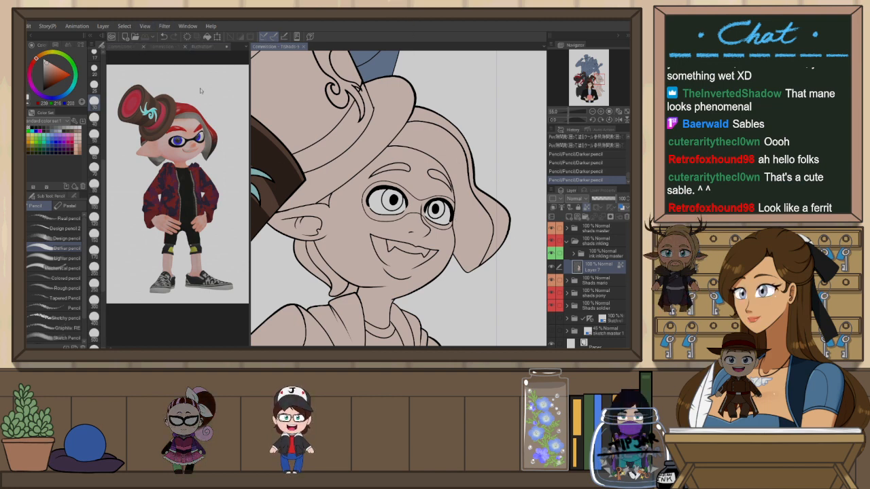
click(204, 46)
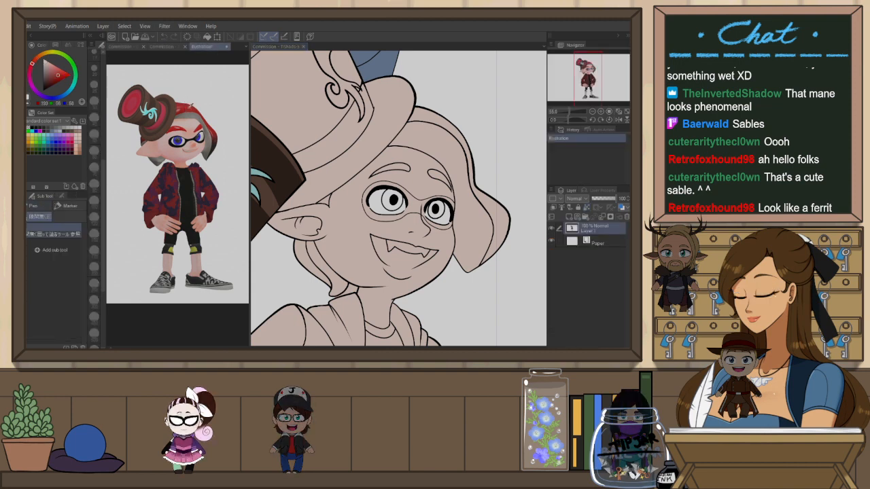
click(298, 48)
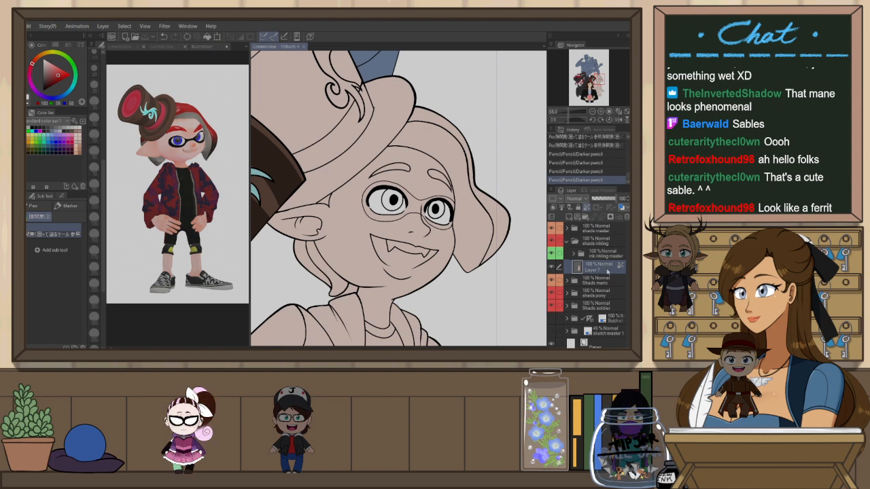
key(ctrl+shift+n)
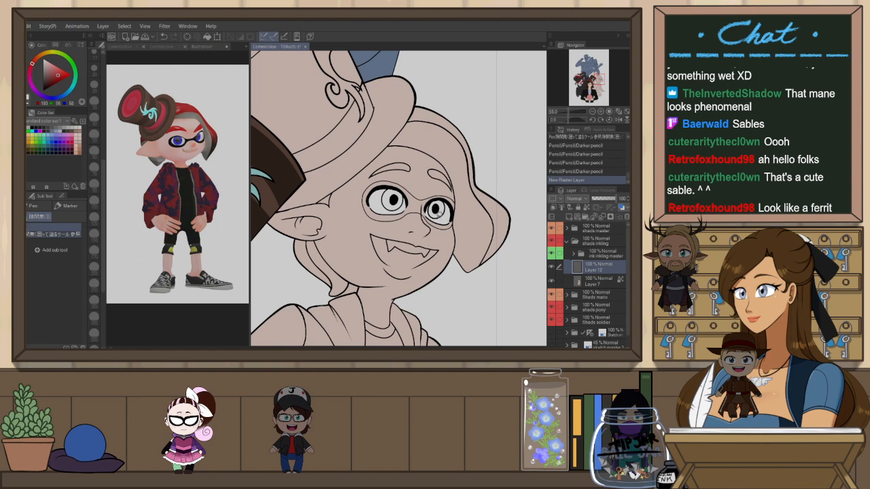
Fill the inkling's red tentacle hair on Layer 12, undoing a first fill that flooded the whole canvas
key(g)
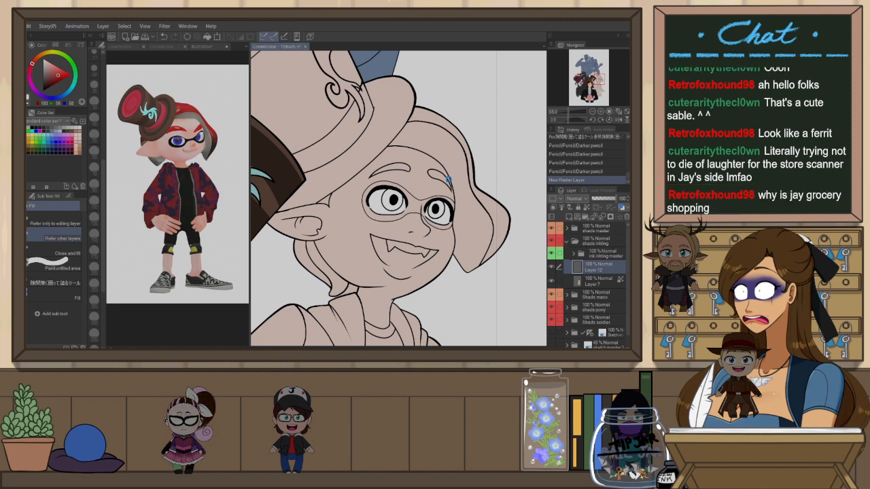
click(451, 177)
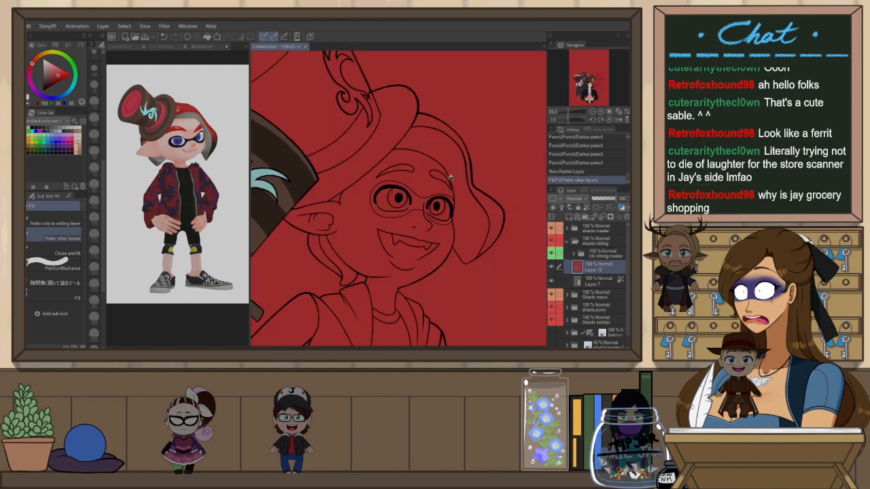
scroll(450, 177, down, 5)
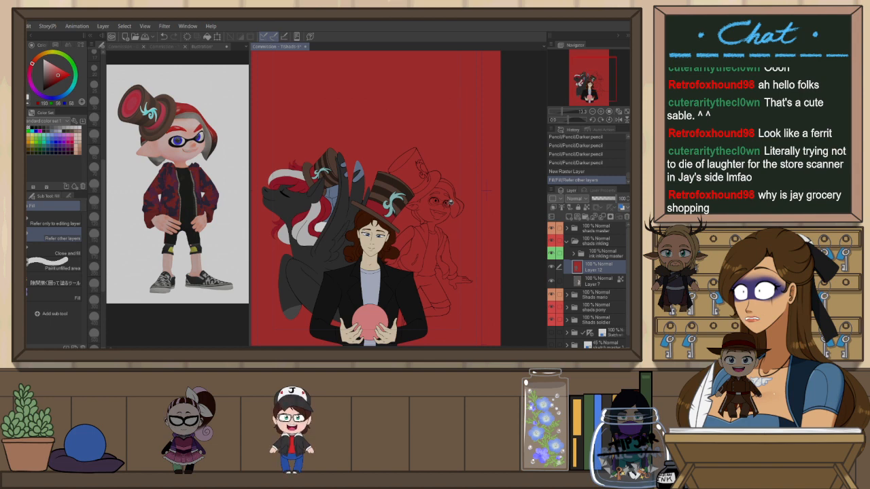
scroll(486, 190, up, 3)
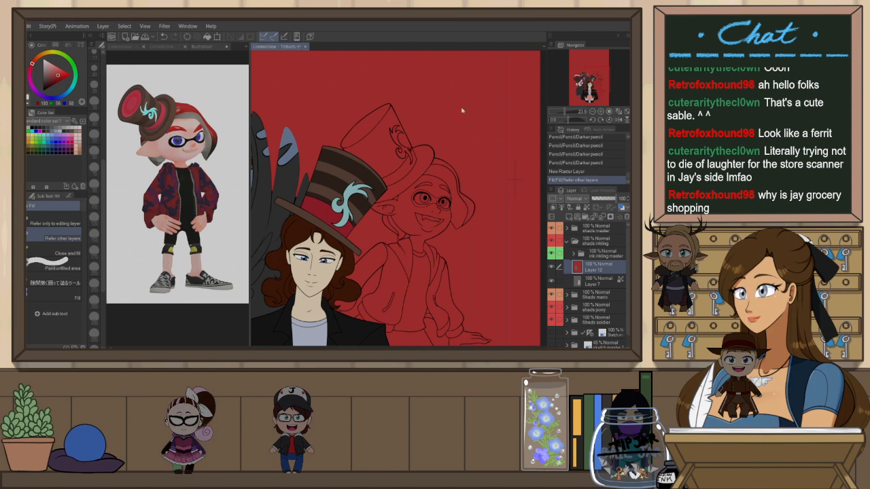
key(ctrl+z)
scroll(514, 220, up, 2)
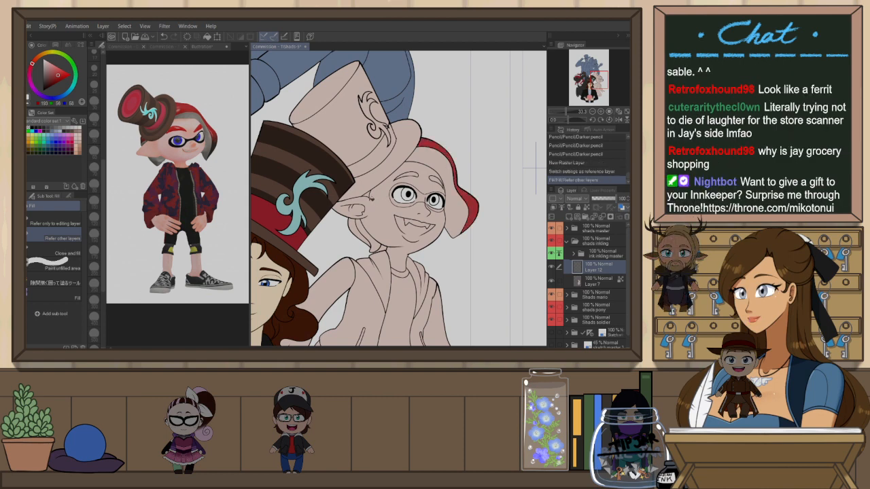
click(357, 227)
Try erasing a small stroke on Layer 7 beside the inkling's ear, then undo it
key(p)
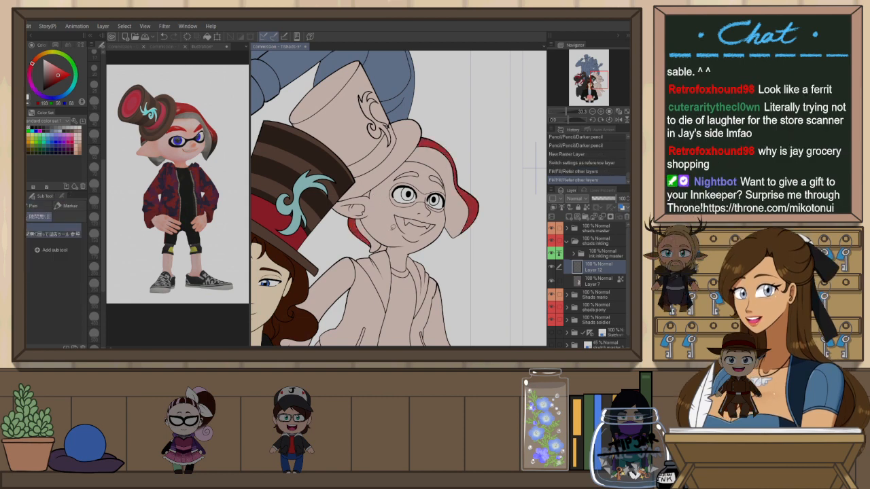
click(590, 283)
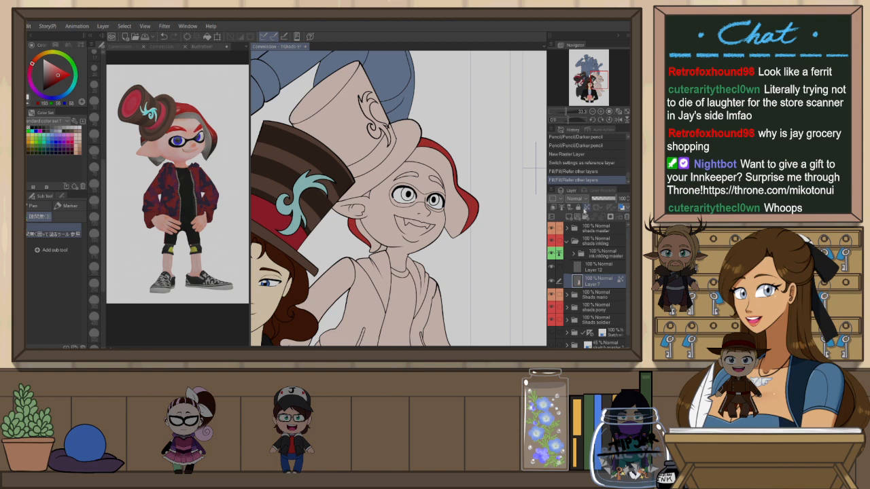
key(e)
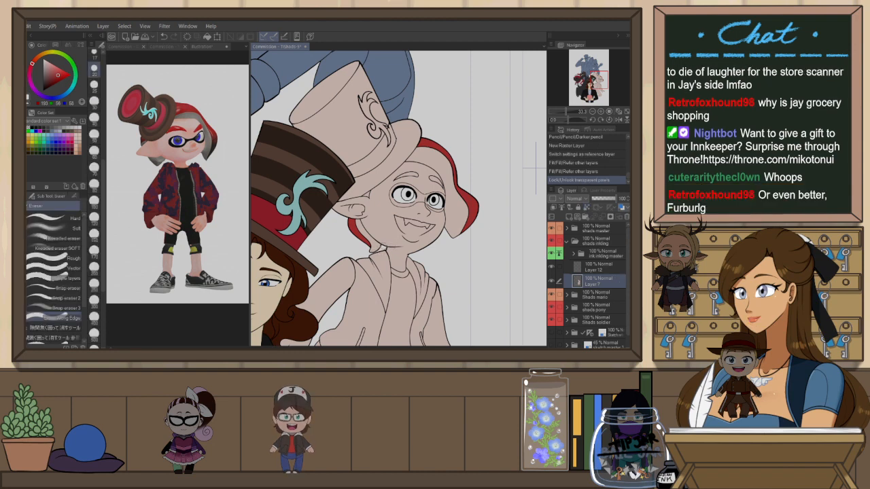
drag(376, 255, 375, 250)
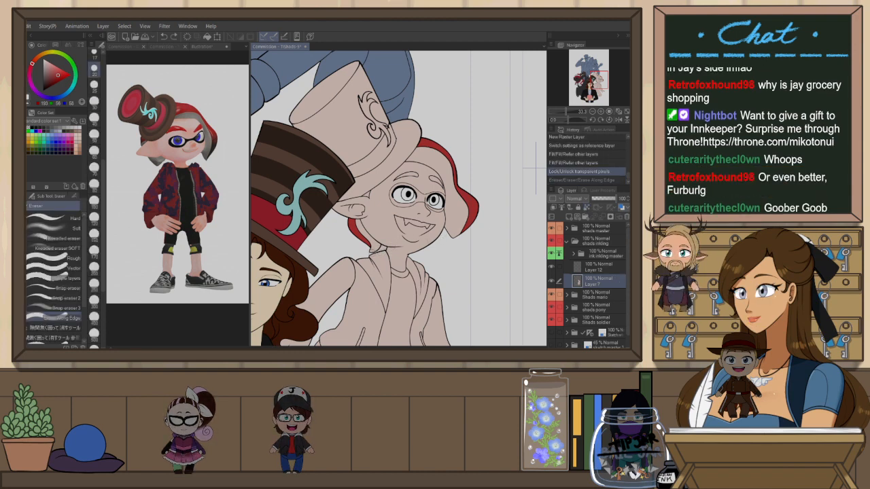
key(ctrl+z)
Sample the blue eye colour from the top-hat character's eye
scroll(378, 249, up, 1)
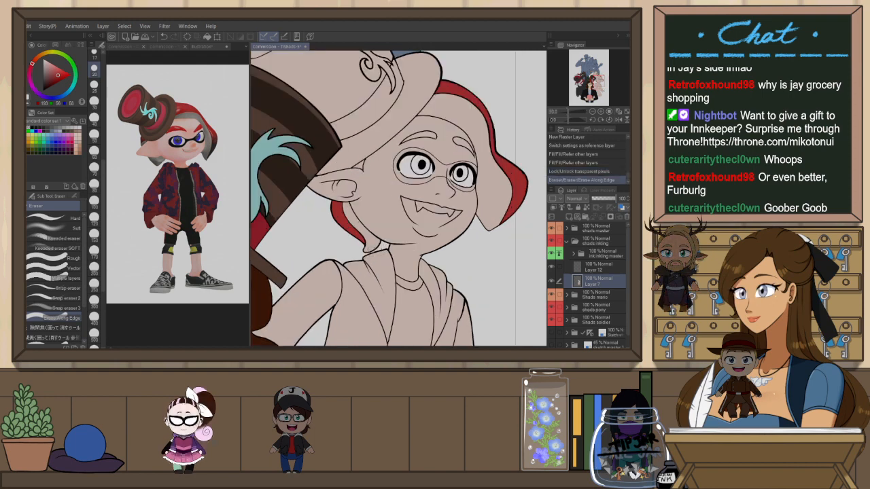
scroll(471, 254, down, 2)
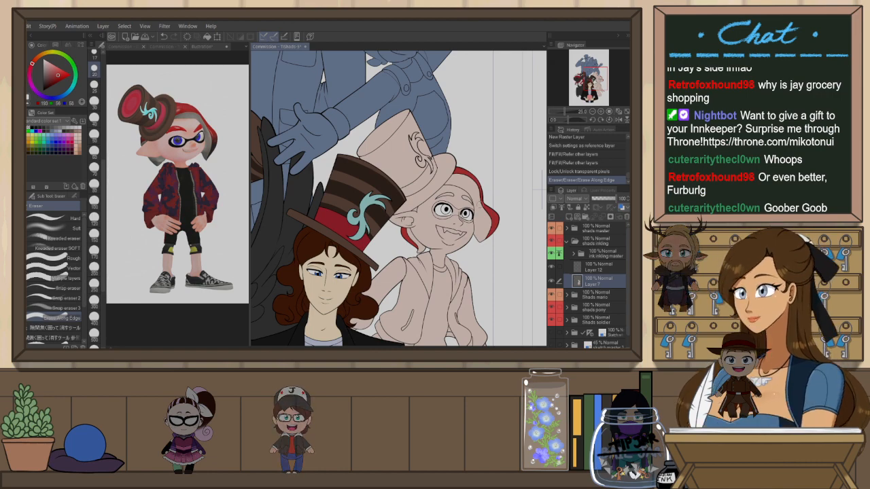
scroll(454, 190, down, 4)
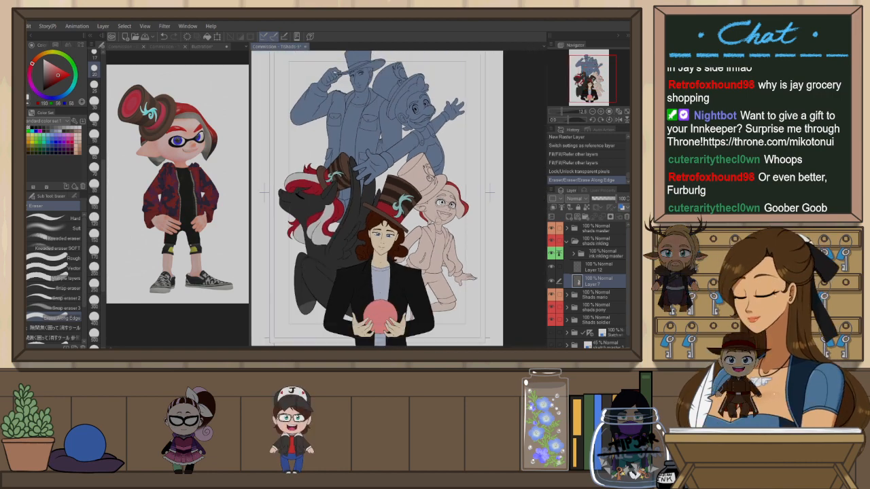
scroll(452, 160, up, 4)
scroll(419, 222, up, 2)
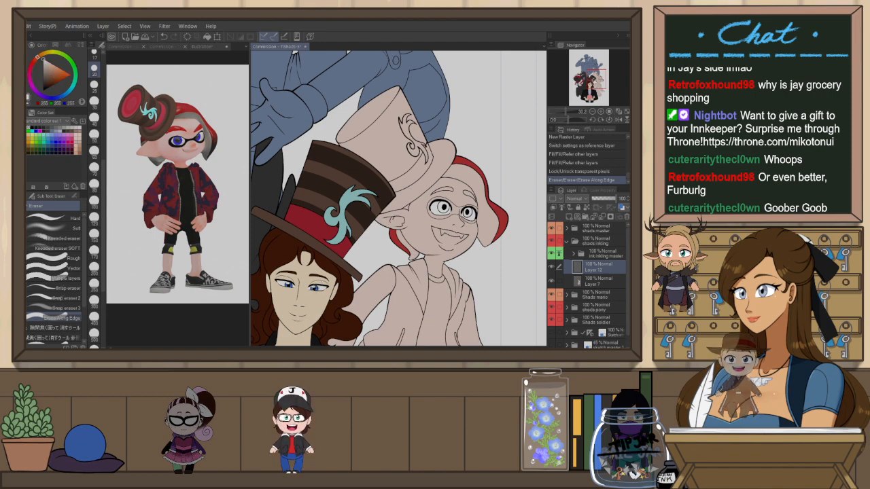
alt+click(319, 287)
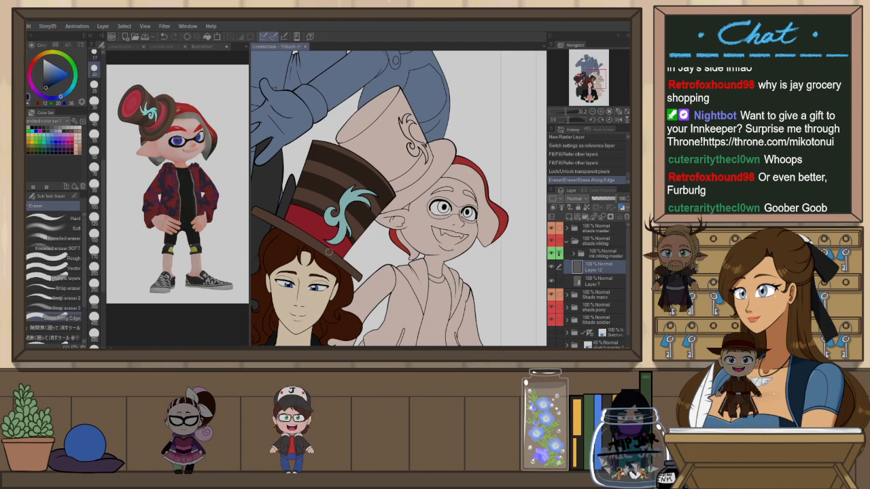
scroll(315, 304, up, 5)
alt+click(316, 279)
scroll(333, 259, down, 4)
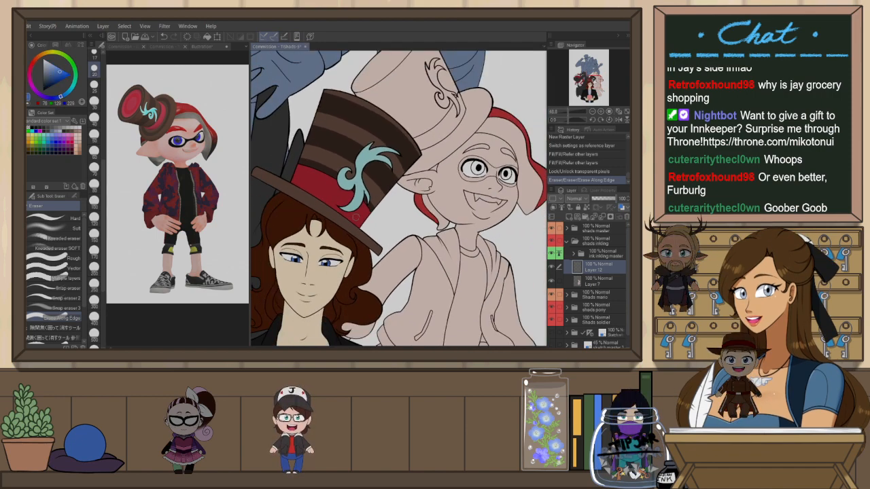
scroll(521, 157, up, 6)
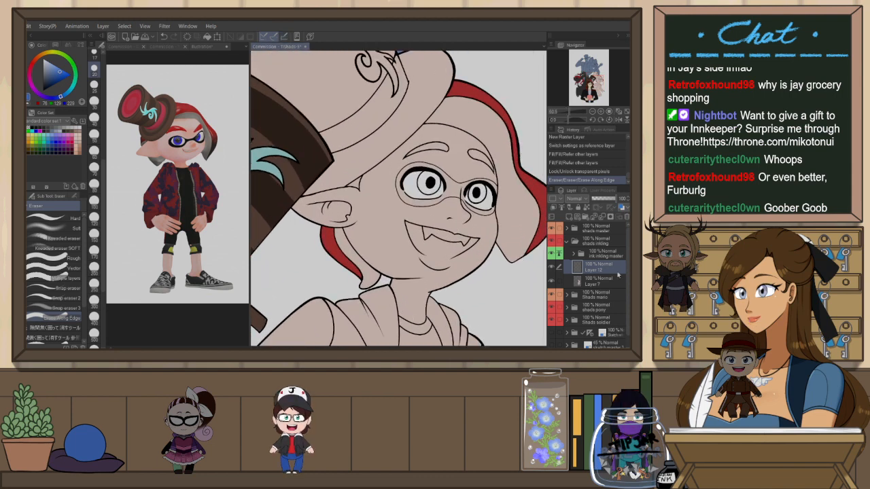
Try auto-selecting the inkling's iris area on different layers, undoing each attempt
key(w)
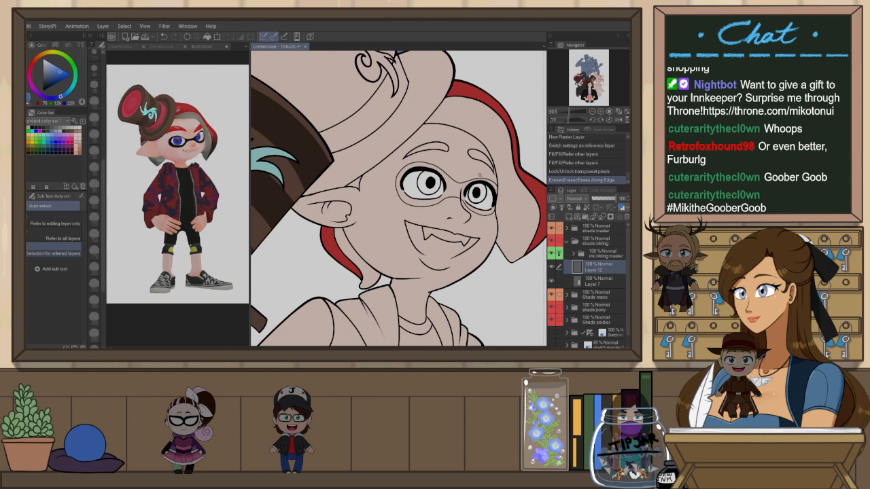
click(486, 195)
key(ctrl+z)
click(602, 255)
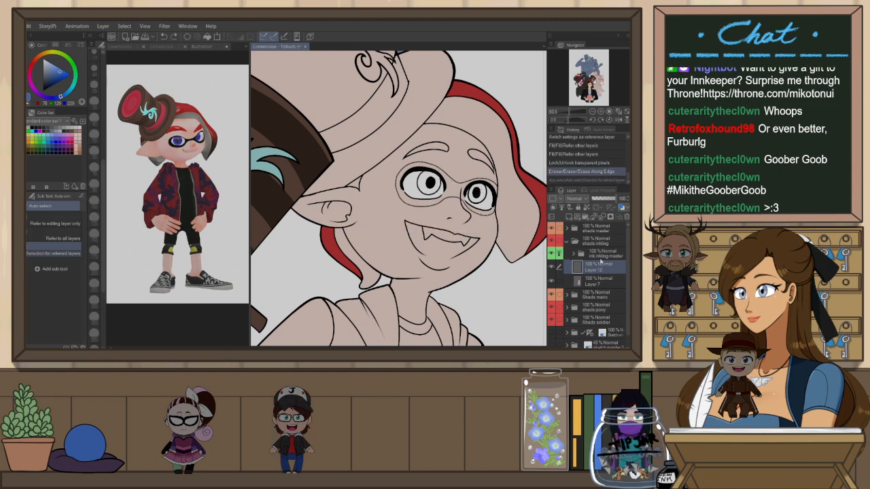
click(480, 197)
key(ctrl+z)
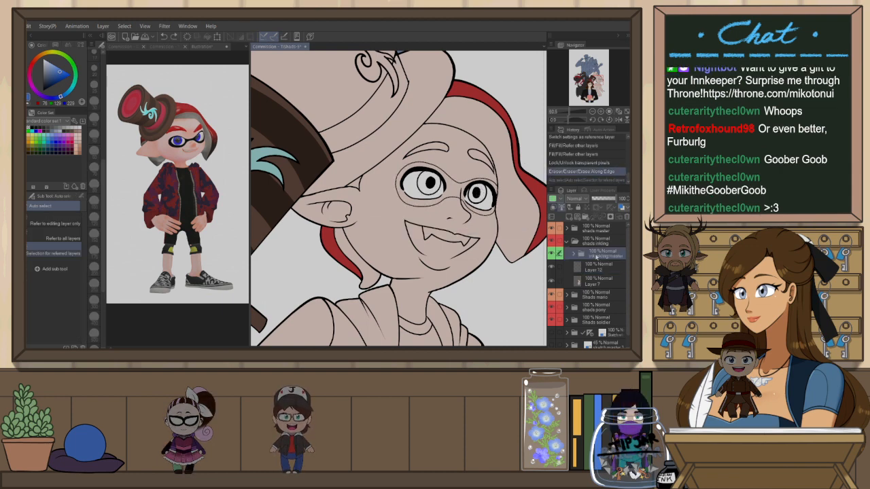
Paint both of the inkling's irises blue on Layer 12
scroll(489, 150, up, 3)
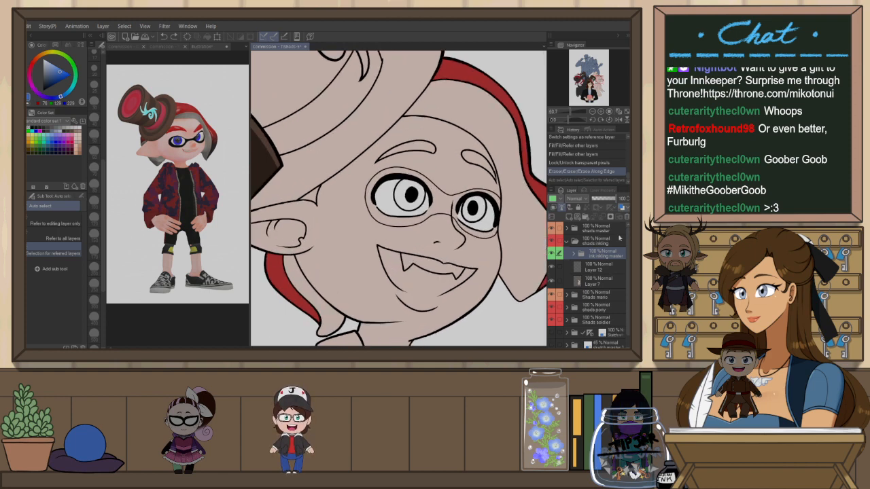
click(599, 267)
key(p)
click(53, 77)
mouse_move(489, 203)
mouse_down()
mouse_move(489, 215)
mouse_move(467, 217)
mouse_move(477, 195)
mouse_up()
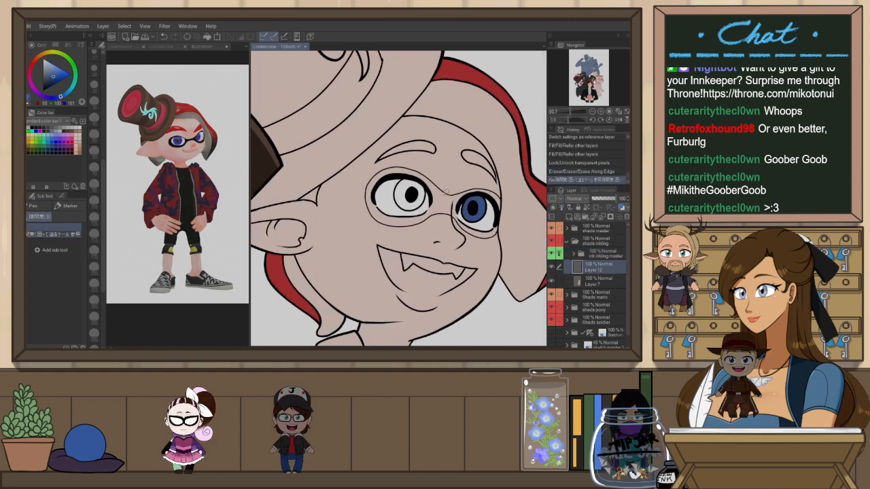
mouse_move(405, 206)
mouse_down()
mouse_move(408, 180)
mouse_move(412, 207)
mouse_move(422, 192)
mouse_up()
click(60, 72)
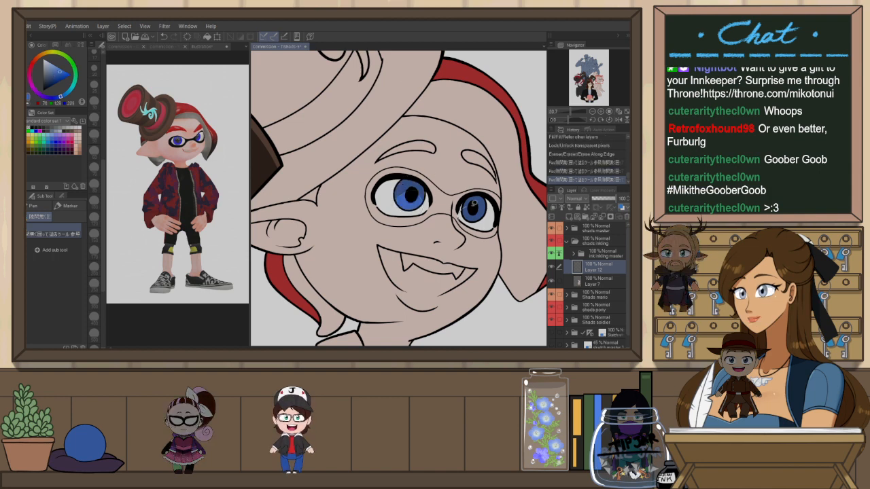
Sample the red hair colour and fill the inkling's eyebrows with it
scroll(522, 170, down, 5)
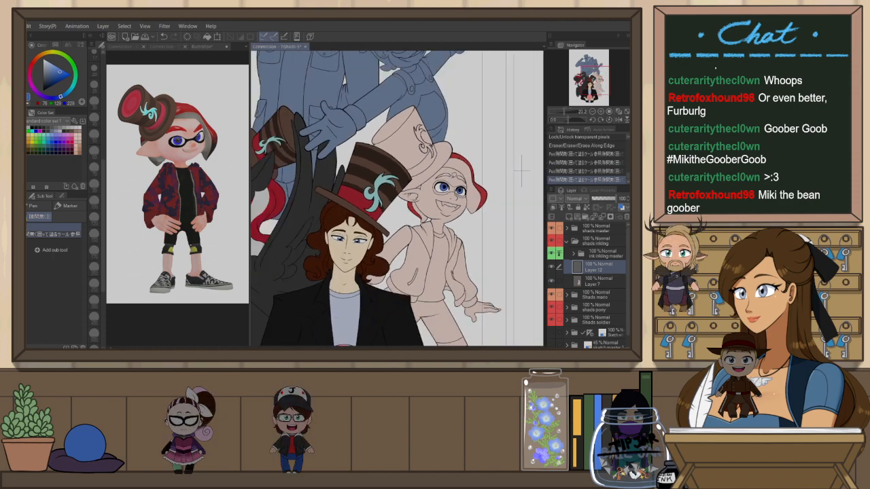
scroll(527, 170, up, 1)
scroll(448, 187, up, 5)
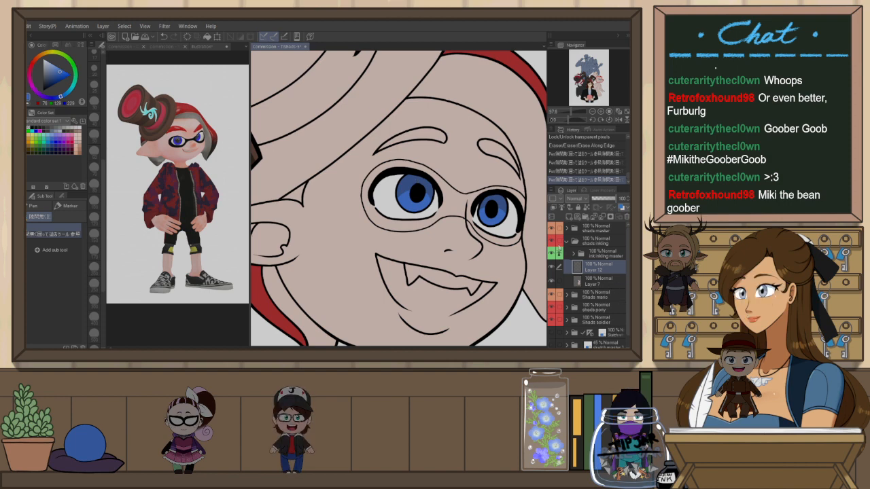
scroll(348, 143, down, 3)
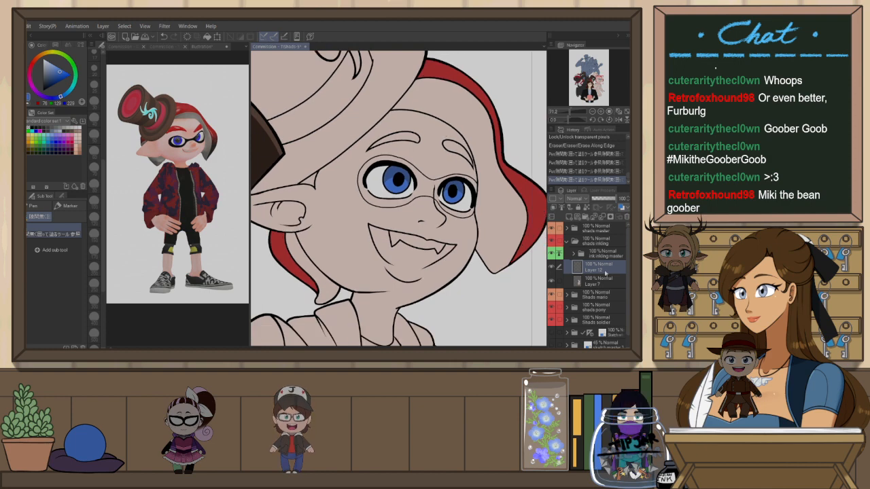
alt+click(491, 113)
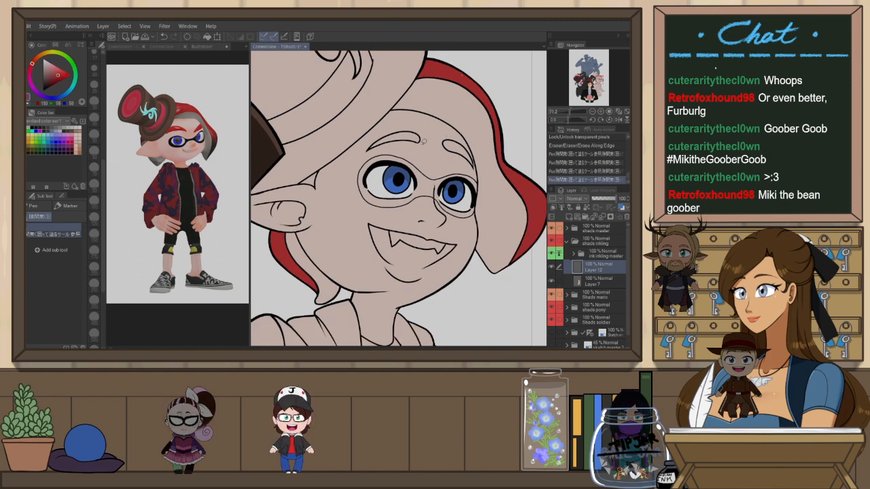
key(g)
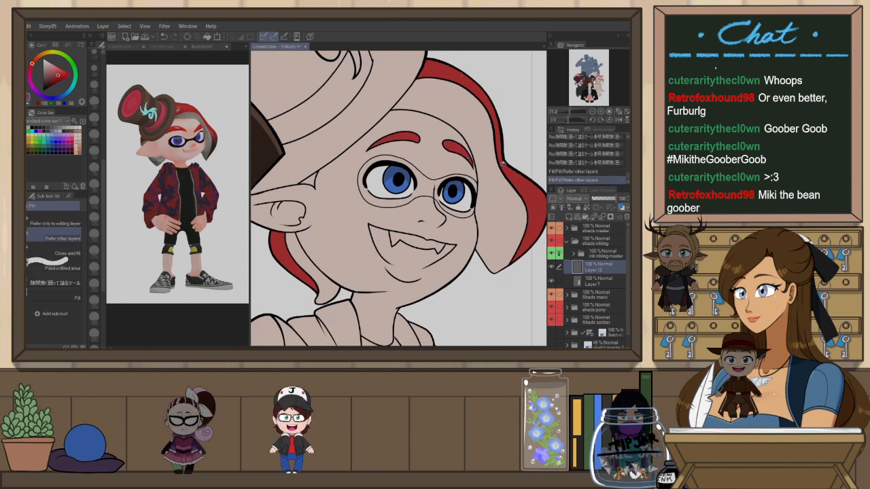
scroll(503, 164, up, 2)
key(p)
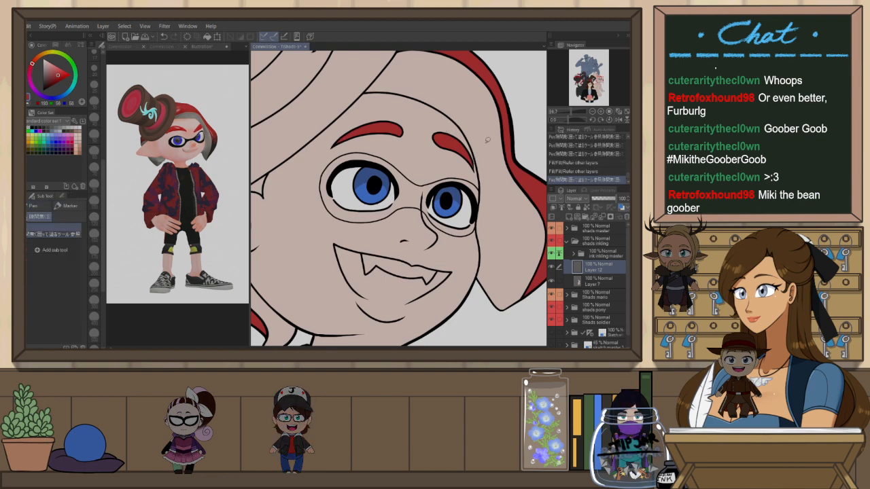
click(487, 140)
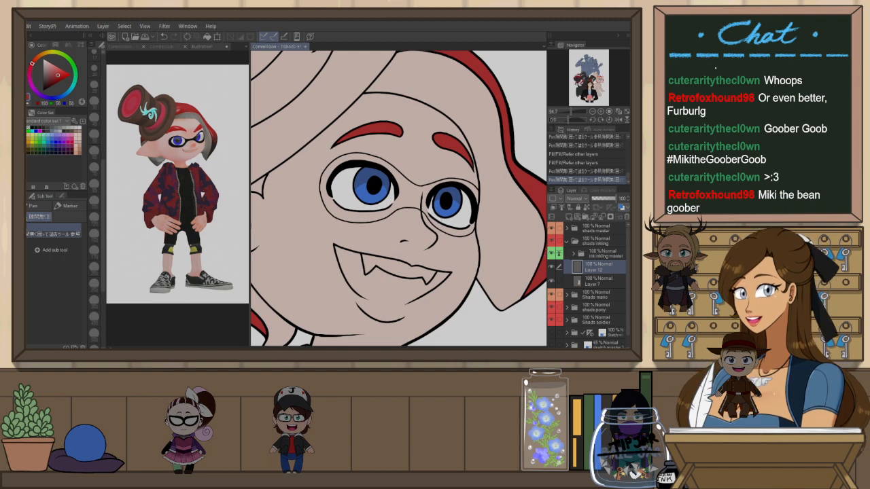
Auto-select the area around the glasses and fill the inkling's eye mask with black on Layer 7, then deselect
key(x)
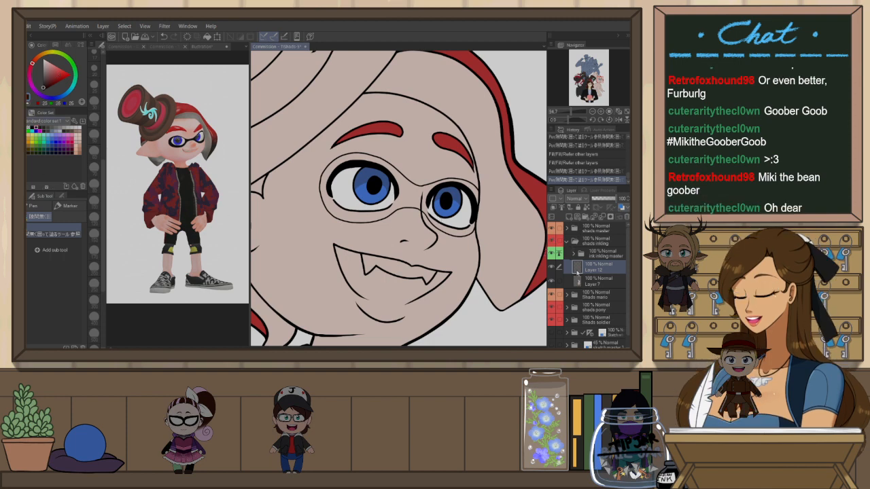
key(w)
click(420, 197)
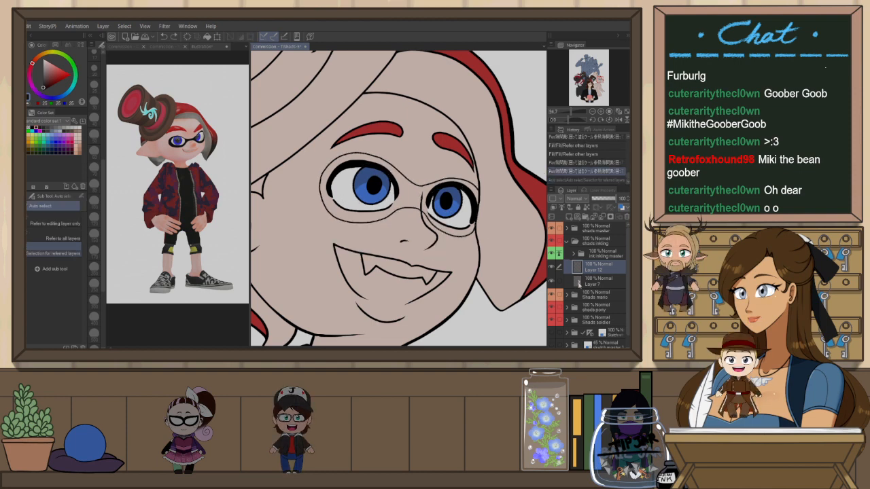
click(598, 281)
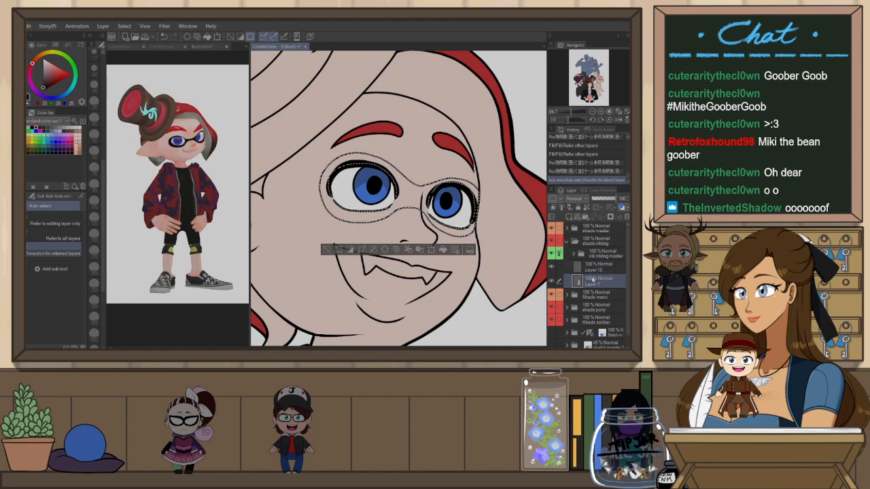
key(alt+Delete)
key(ctrl+d)
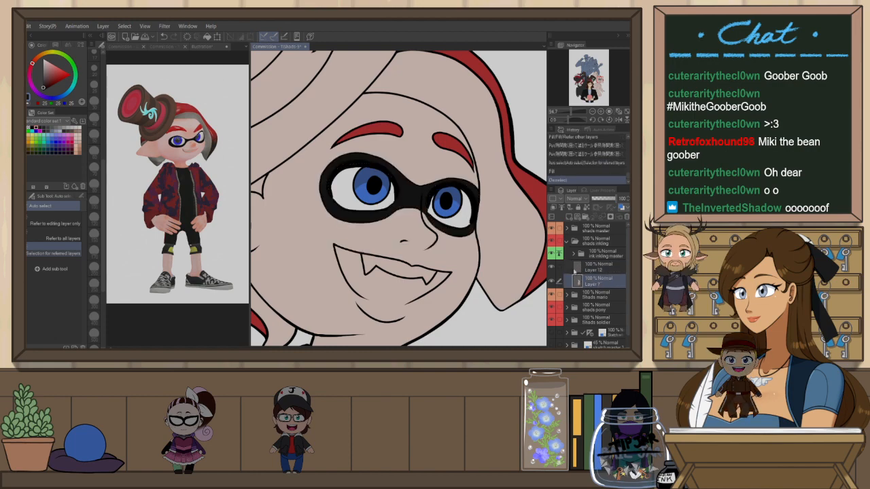
scroll(425, 195, down, 2)
scroll(427, 193, down, 1)
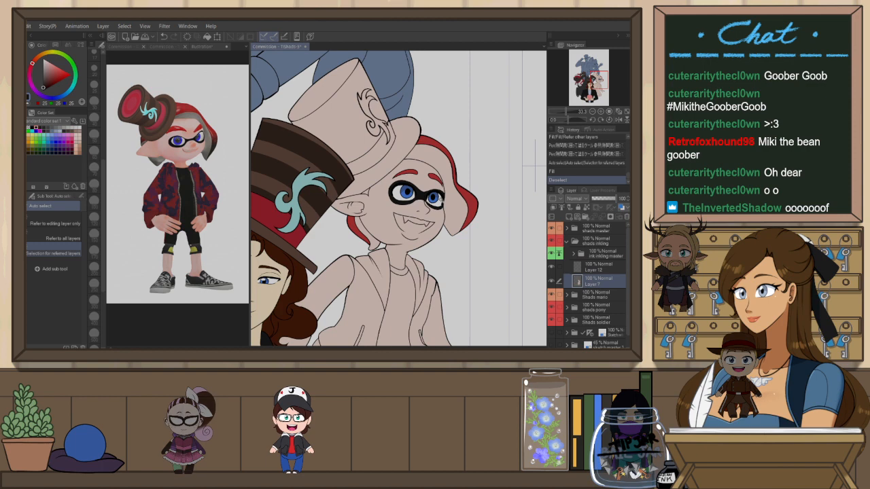
scroll(535, 163, down, 1)
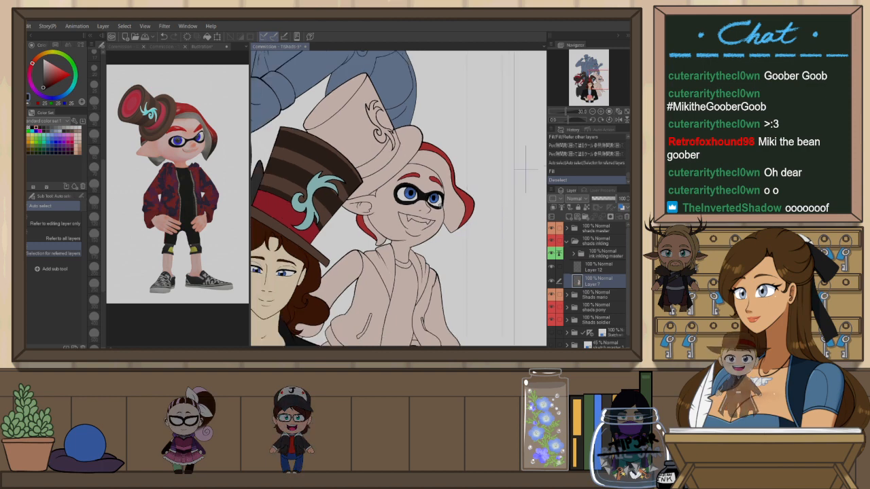
Fill both halves of the inkling's hair with light grey
key(x)
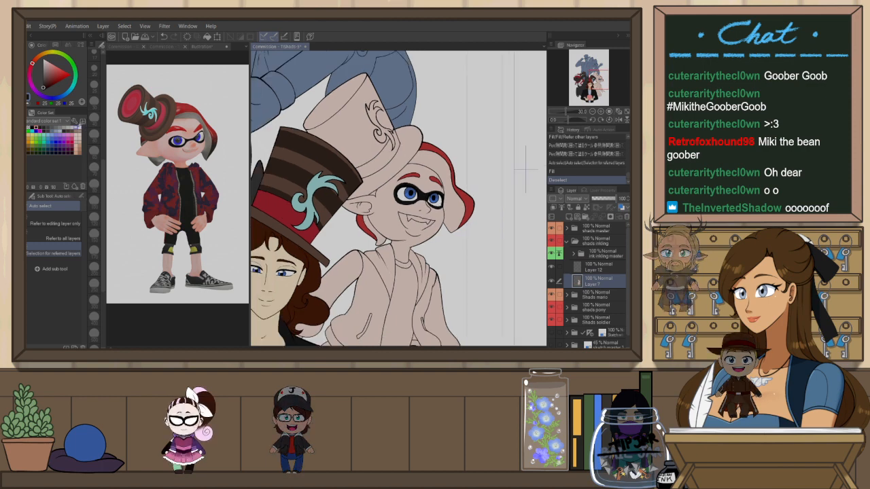
scroll(525, 168, up, 1)
key(g)
key(g)
click(460, 212)
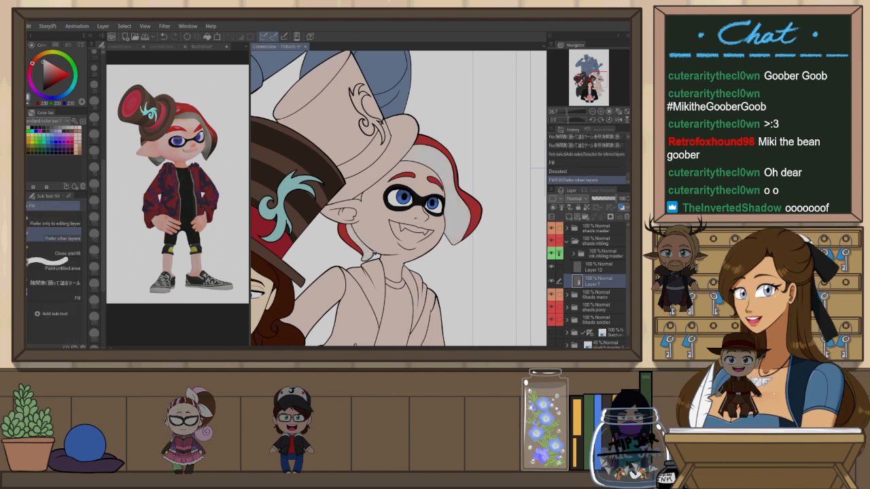
click(372, 256)
Auto-select both halves of the inkling's hair and make Layer 12 the active layer
click(598, 268)
key(w)
click(480, 216)
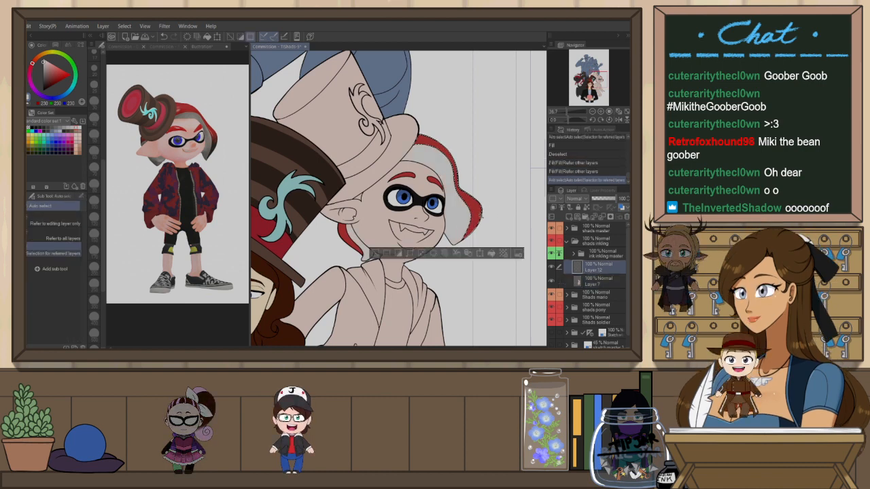
shift+click(346, 239)
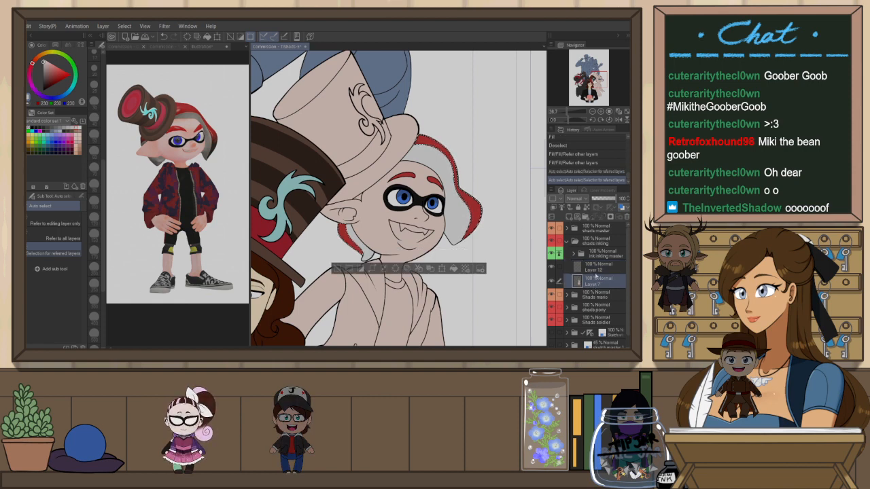
click(595, 268)
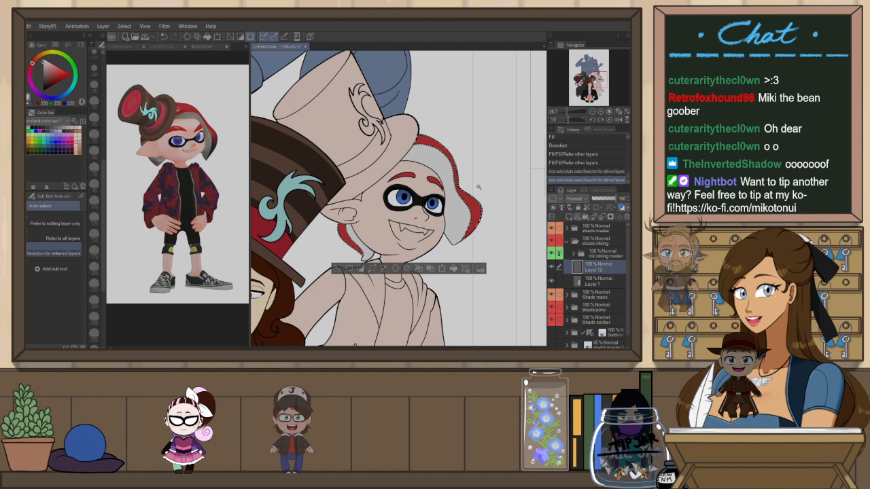
Airbrush black into the tips of the inkling's hair with the Running color spray brush, then deselect
key(x)
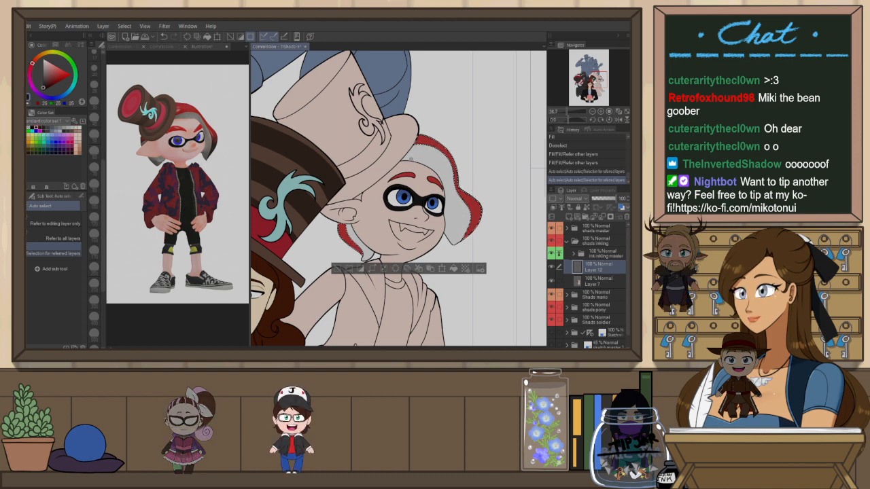
key(b)
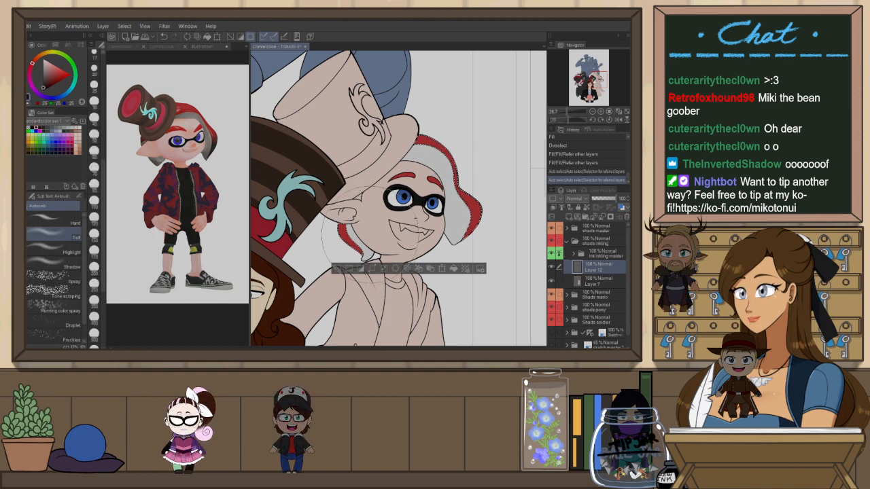
key(b)
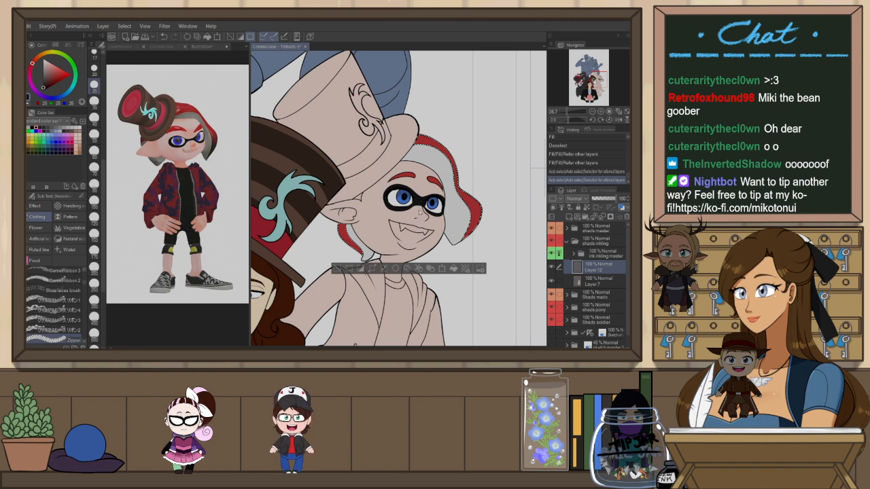
key(b)
key(ctrl+s)
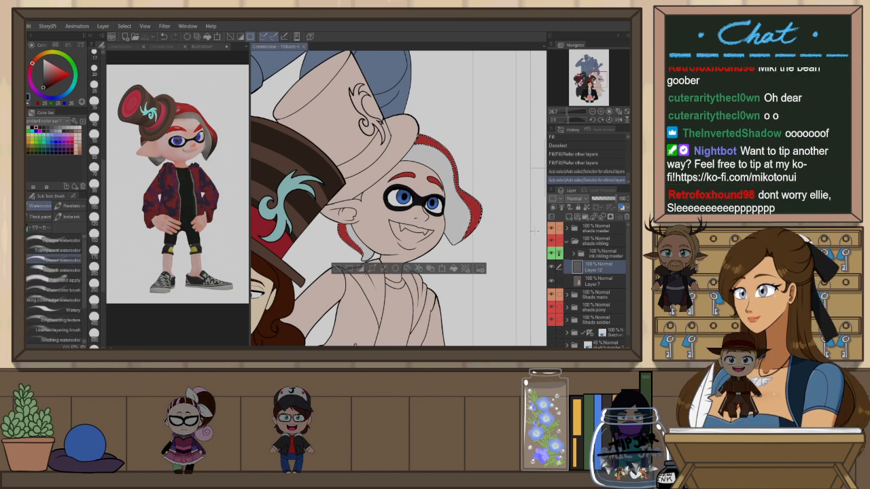
key(b)
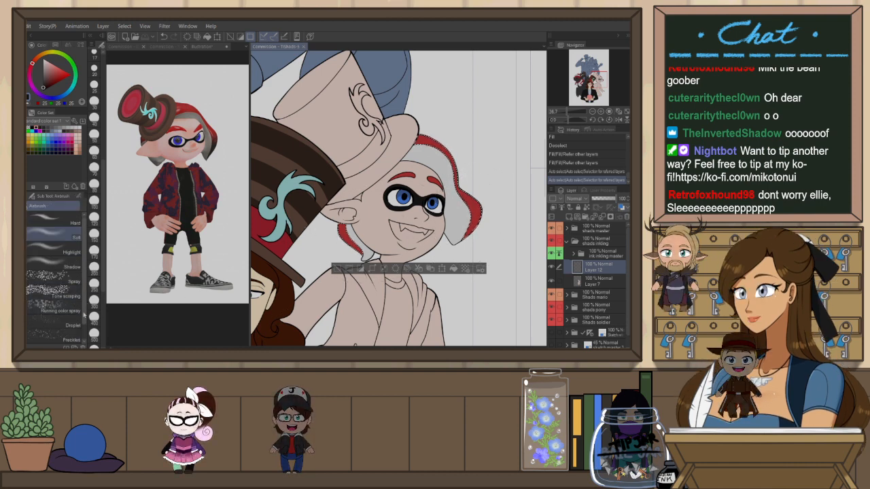
drag(85, 312, 84, 323)
click(62, 297)
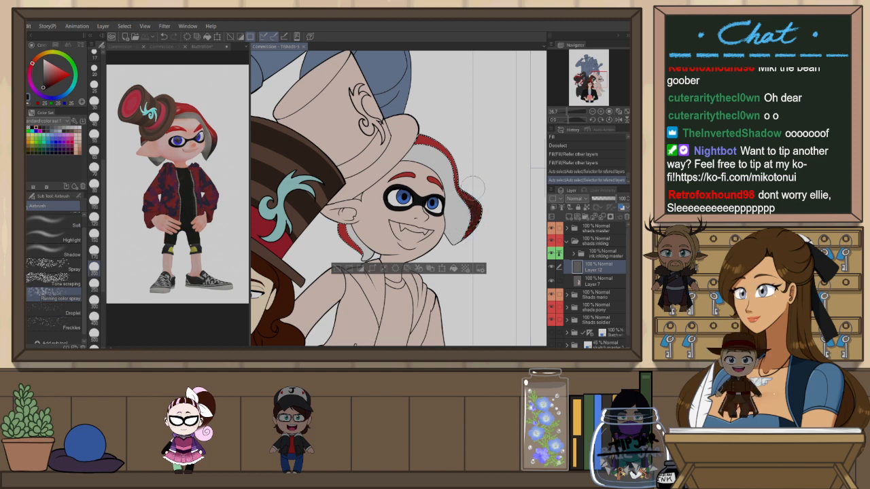
drag(466, 239, 480, 228)
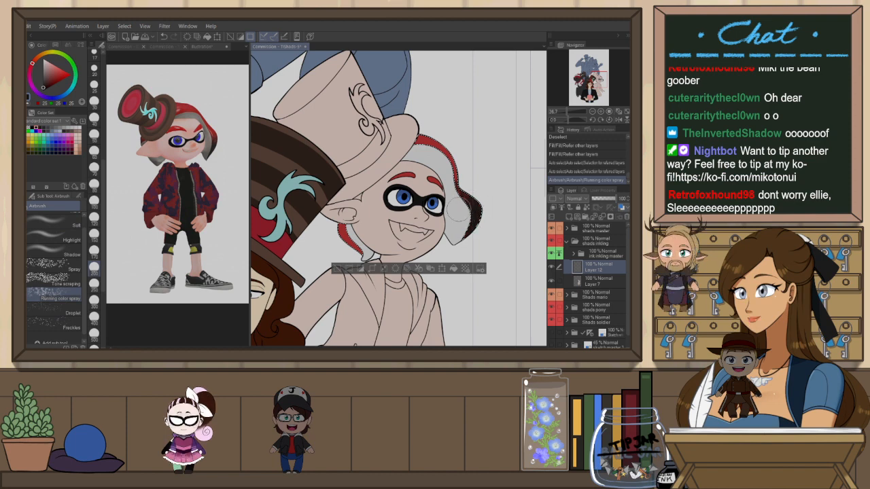
mouse_move(468, 197)
mouse_down()
mouse_move(459, 245)
mouse_move(489, 213)
mouse_move(448, 248)
mouse_move(464, 231)
mouse_up()
key(h)
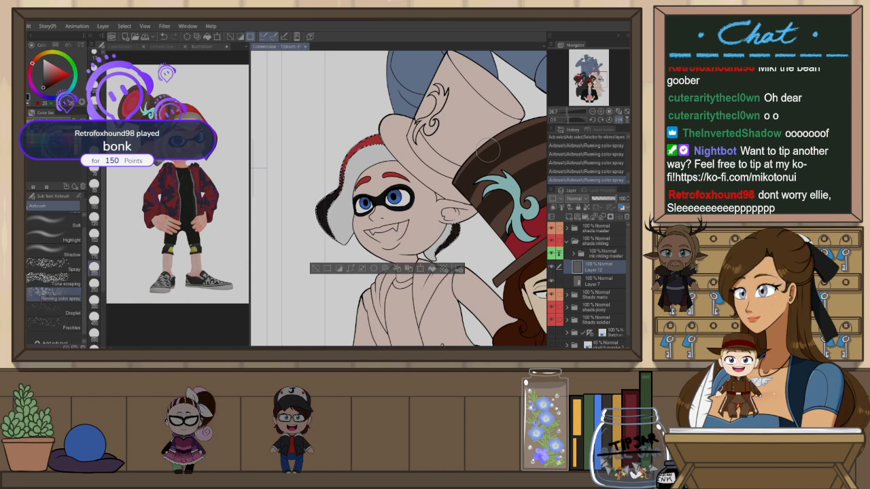
key(h)
key(ctrl+d)
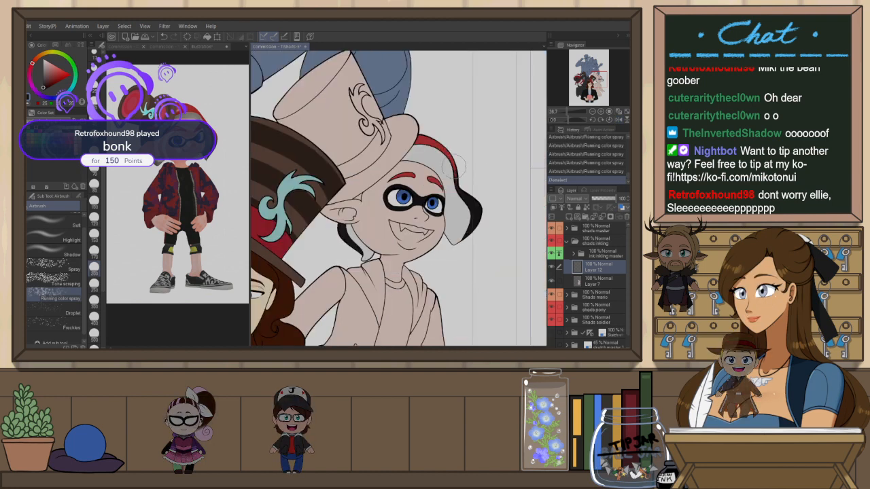
Pick a dark red and pencil a line inside the inkling's ear, redrawing it until it sits right
scroll(460, 168, down, 2)
scroll(508, 167, up, 3)
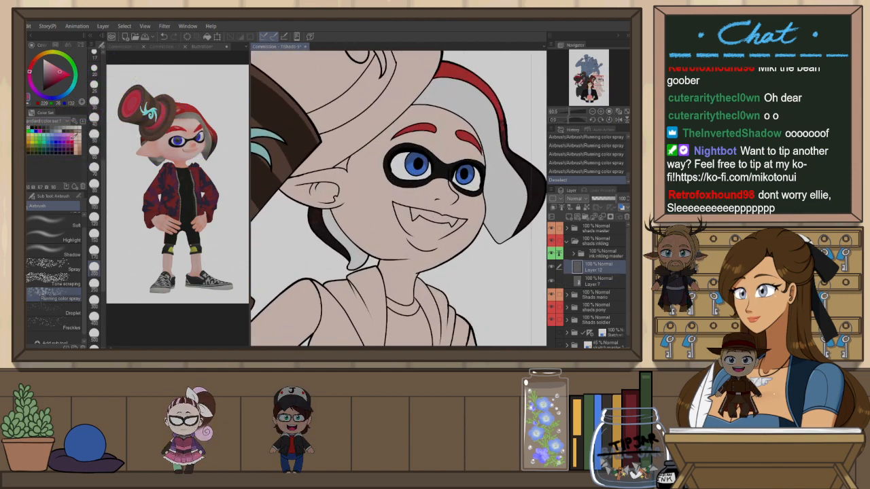
click(76, 140)
key(h)
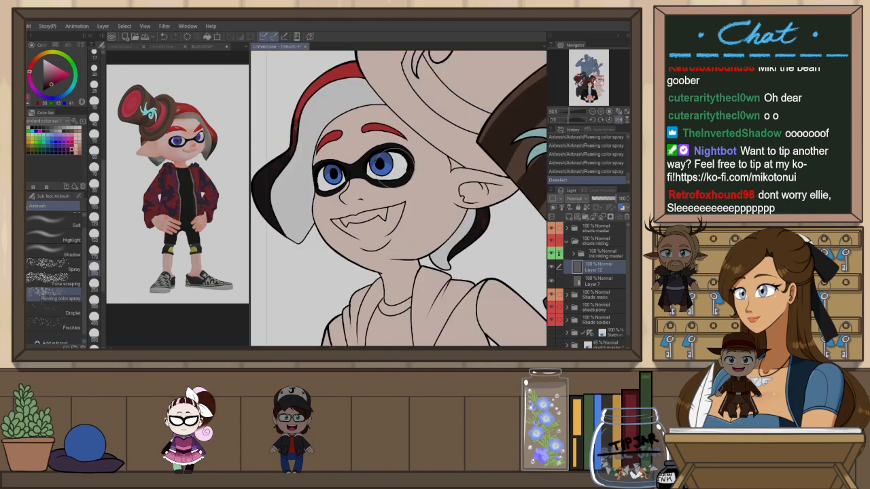
key(p)
drag(492, 212, 346, 197)
scroll(406, 150, up, 3)
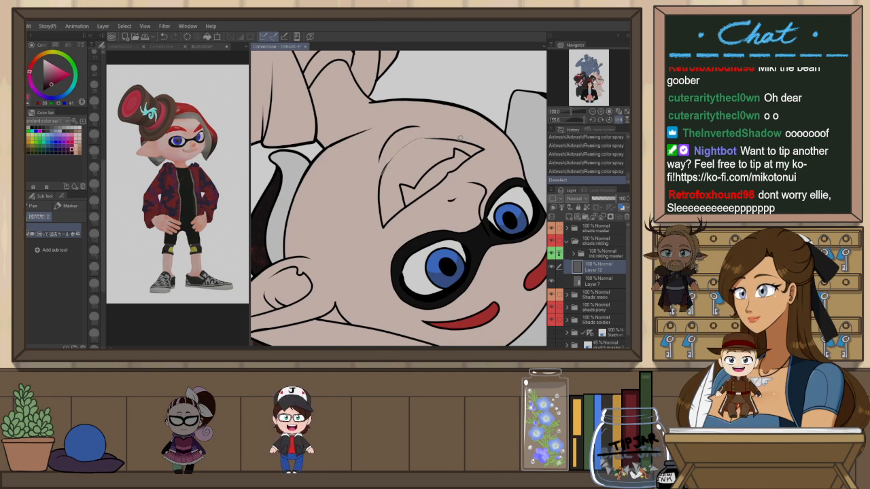
key(p)
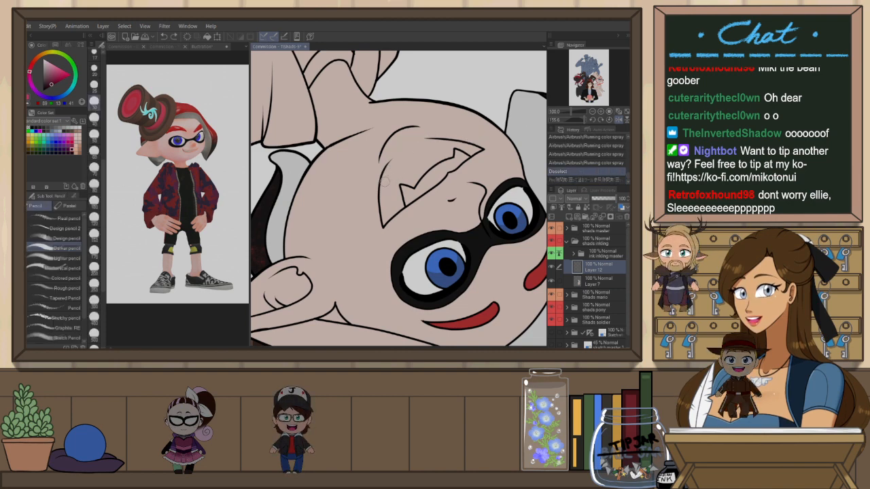
mouse_move(383, 175)
mouse_down()
mouse_move(405, 148)
mouse_move(436, 138)
mouse_up()
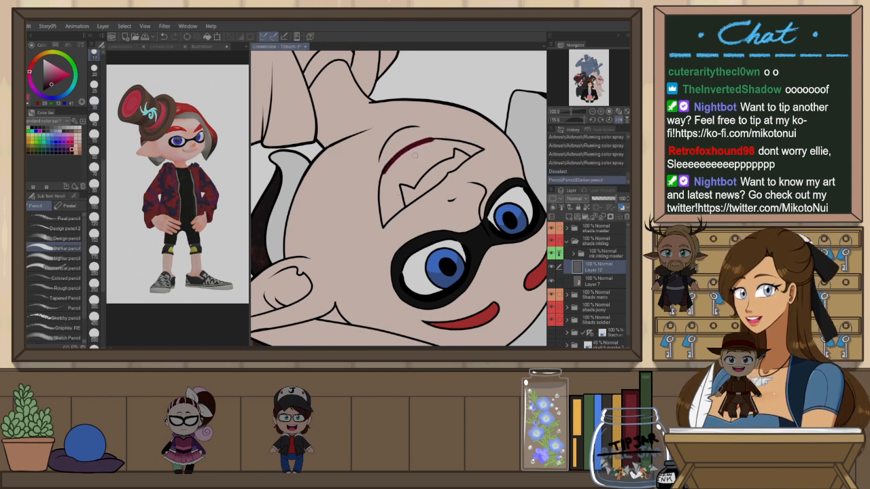
drag(427, 142, 431, 141)
key(ctrl+z)
drag(386, 172, 429, 140)
key(ctrl+z)
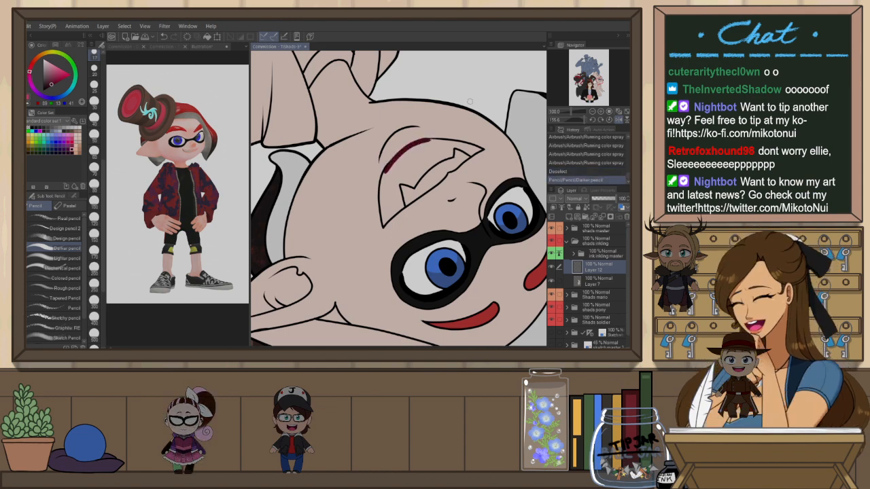
key(r)
drag(470, 101, 395, 79)
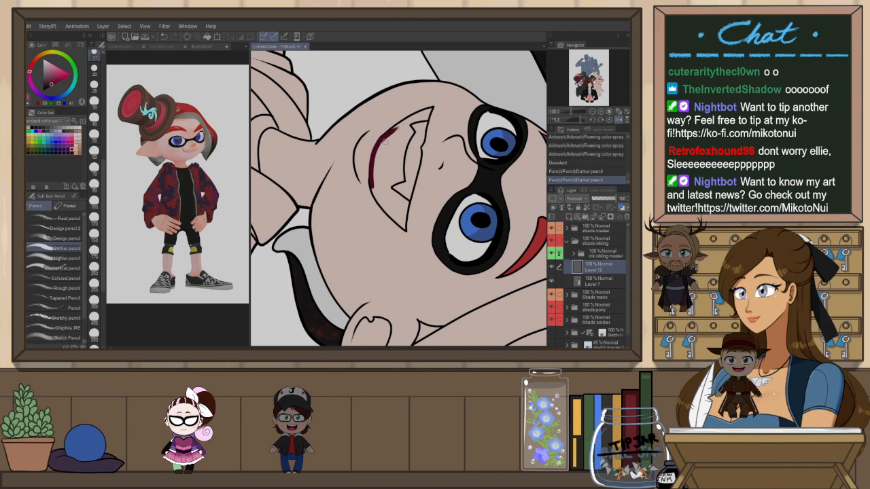
Fill the inside of the inkling's mouth with dark maroon, undoing a stray eraser stroke
key(p)
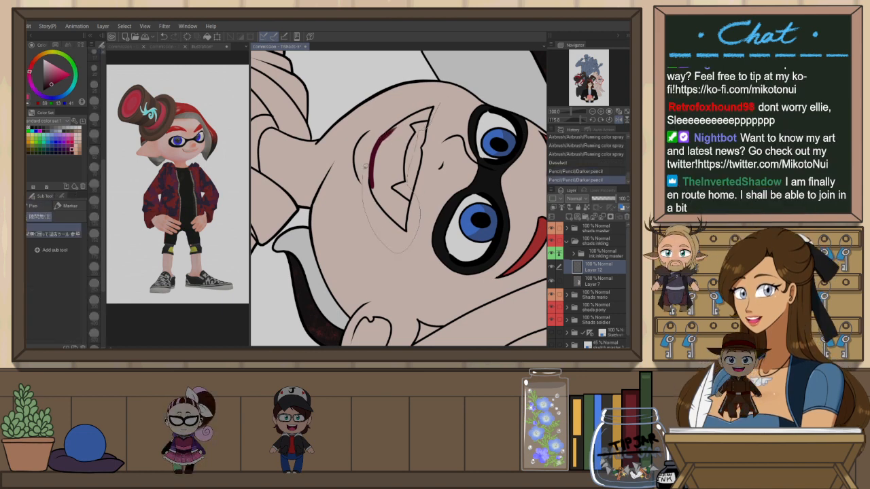
drag(366, 165, 367, 163)
key(ctrl+at)
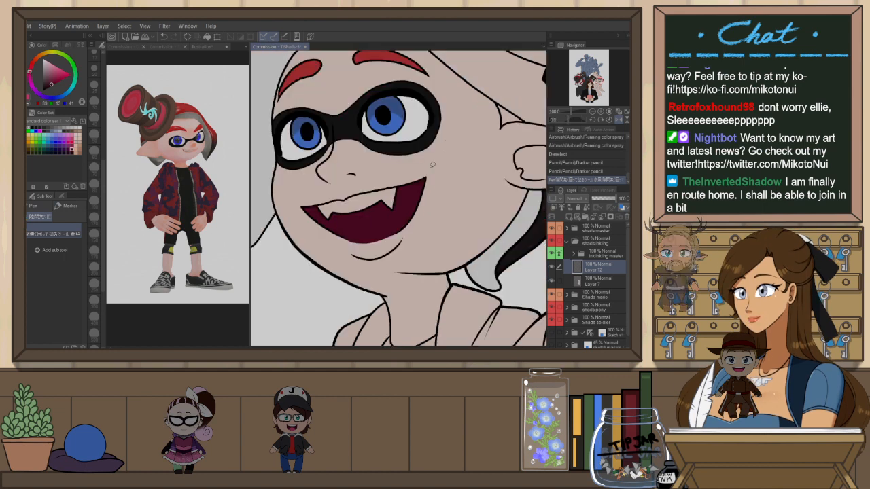
key(h)
key(e)
drag(451, 242, 441, 245)
key(ctrl+z)
Pick a pink and colour the inkling's tongue inside the mouth
key(ctrl+z)
click(60, 71)
key(p)
mouse_move(378, 204)
mouse_down()
mouse_move(463, 236)
mouse_move(377, 206)
mouse_up()
key(ctrl+z)
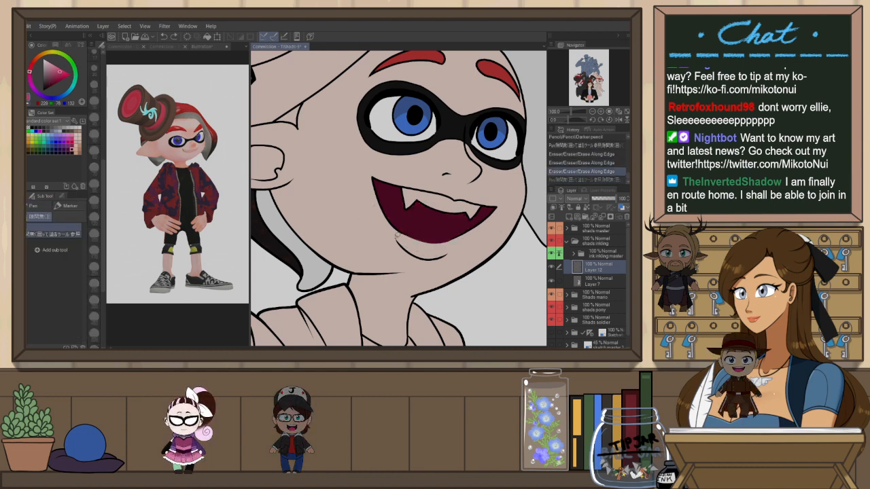
key(ctrl+y)
scroll(398, 199, down, 5)
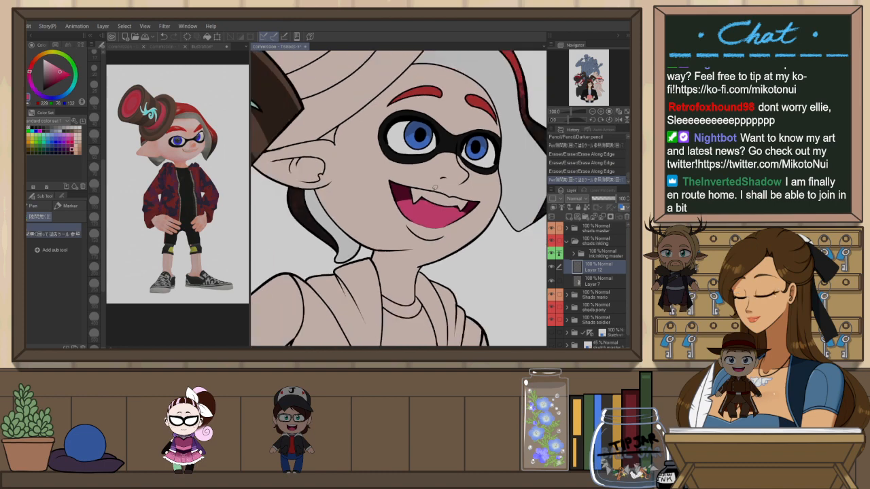
scroll(398, 199, up, 2)
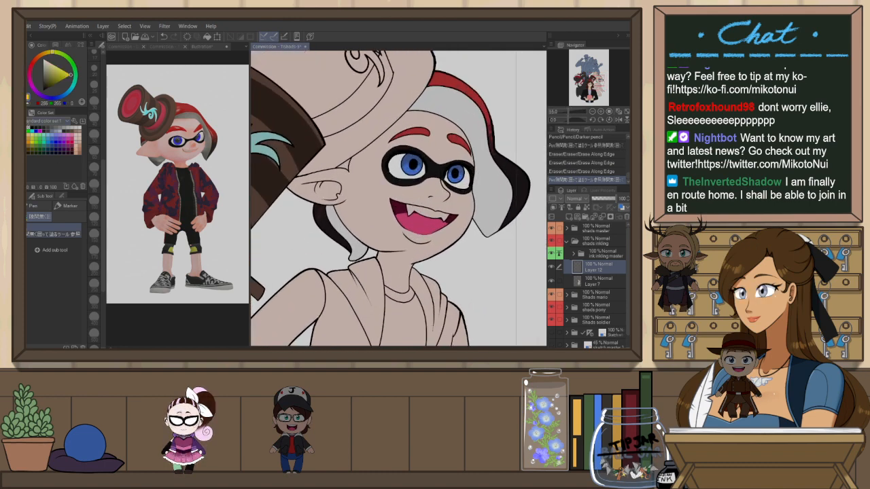
Fill the inkling's shirt with black
key(g)
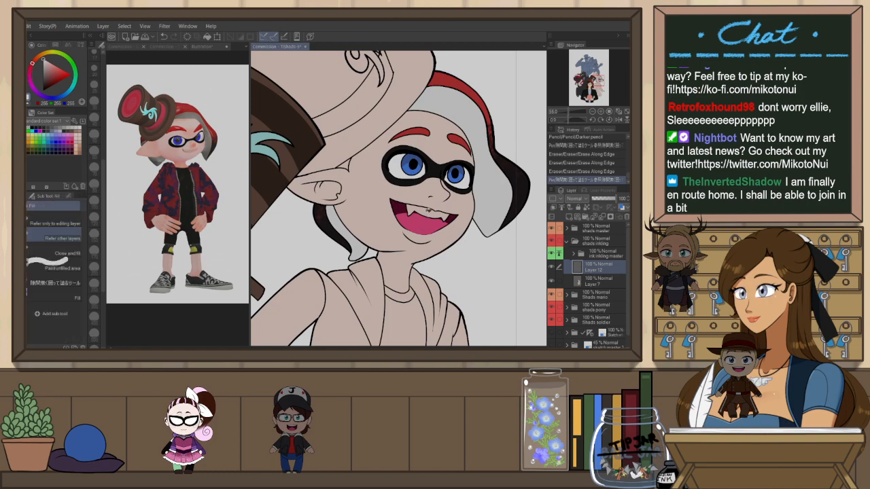
scroll(429, 209, down, 5)
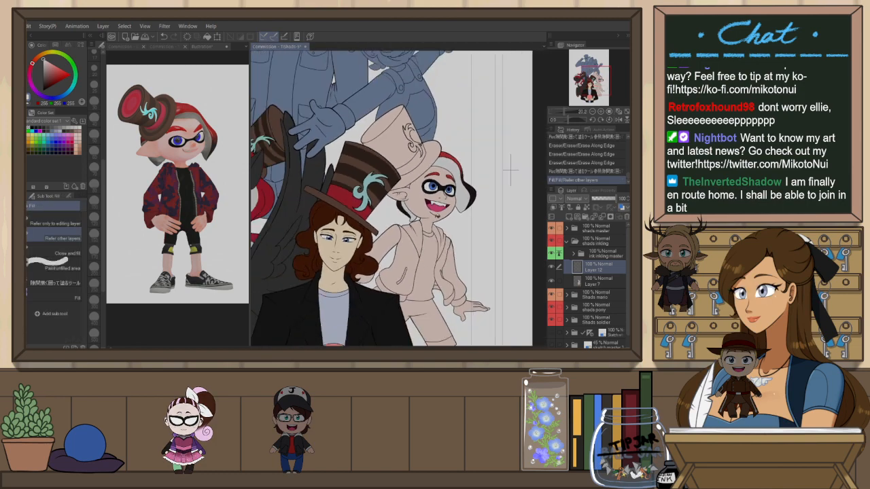
scroll(392, 243, up, 1)
click(40, 128)
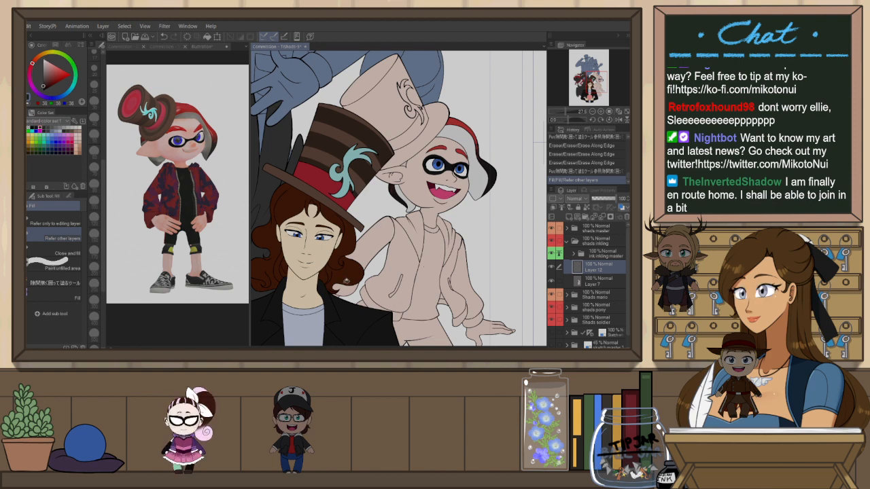
click(427, 230)
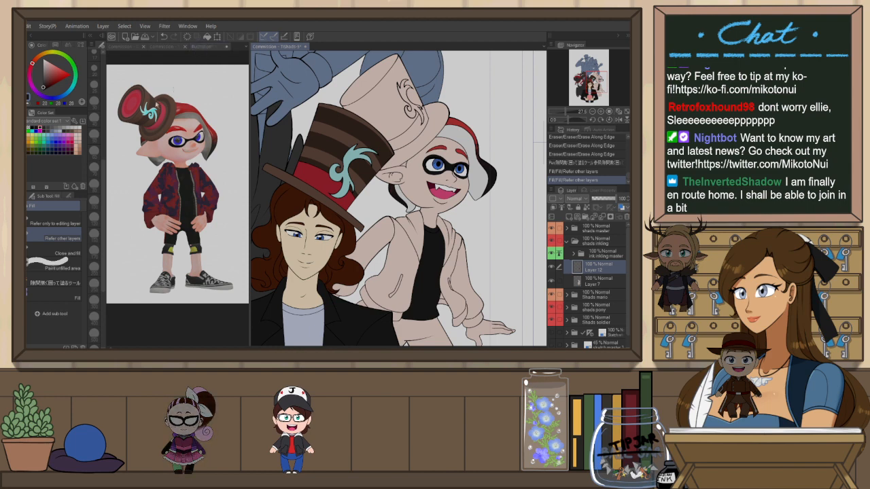
Check the reference illustration and fill the inkling's jacket and sleeves with red
click(219, 47)
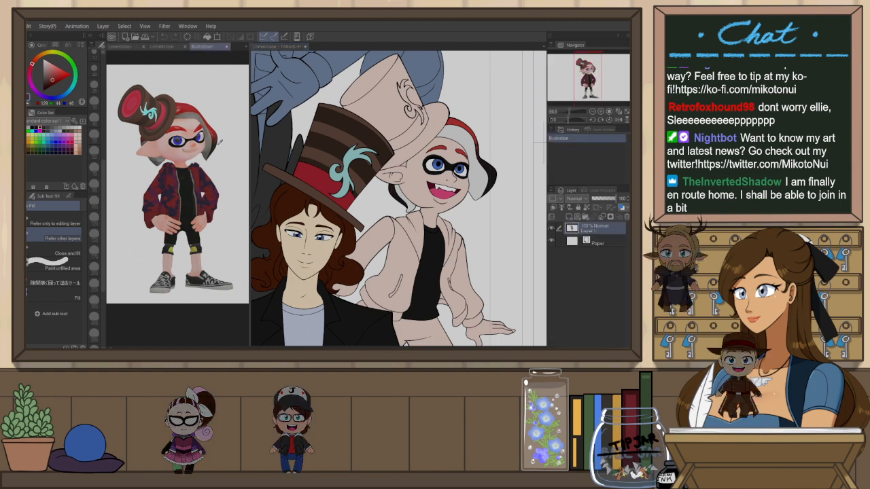
click(297, 48)
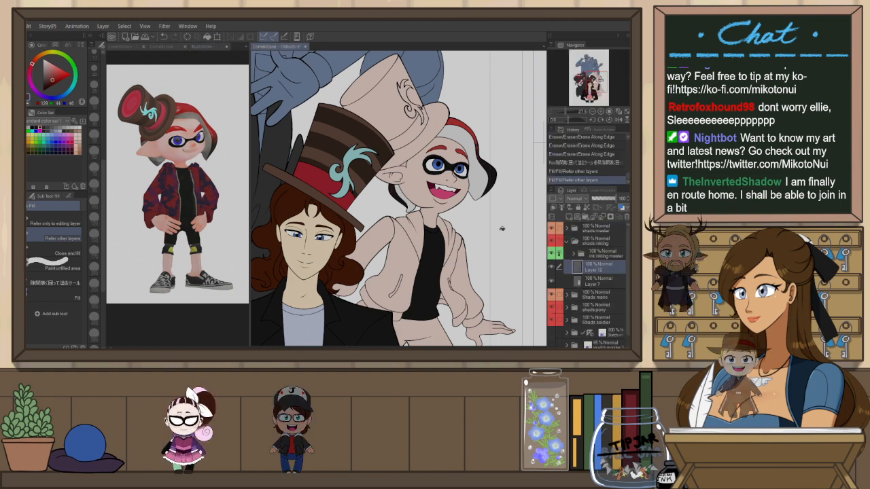
click(413, 229)
drag(451, 238, 466, 296)
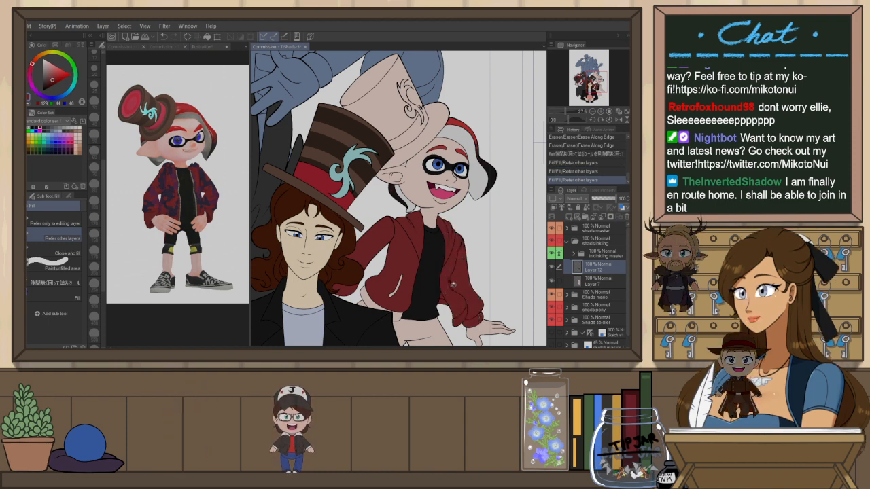
click(457, 278)
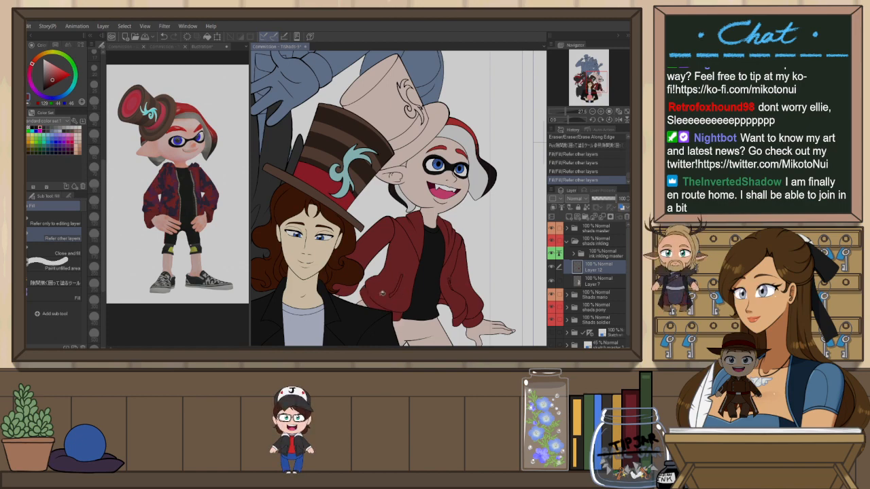
scroll(428, 259, down, 5)
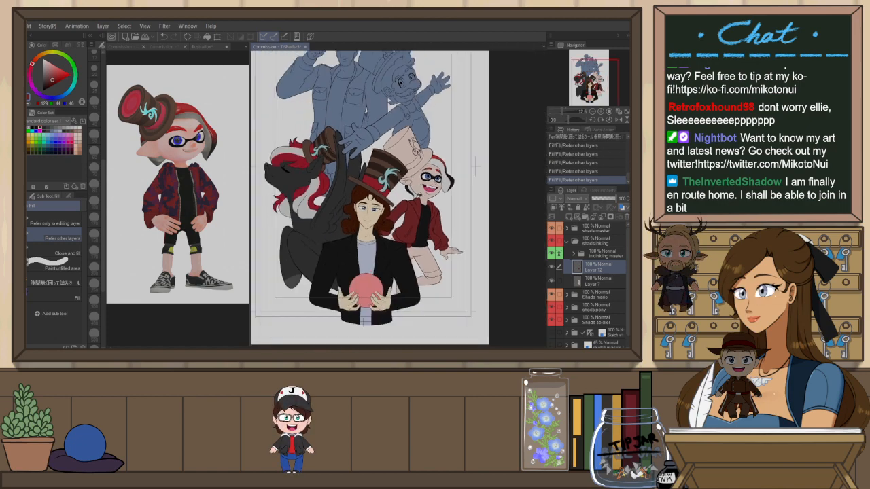
Fill the inkling's shorts with black
scroll(430, 249, up, 4)
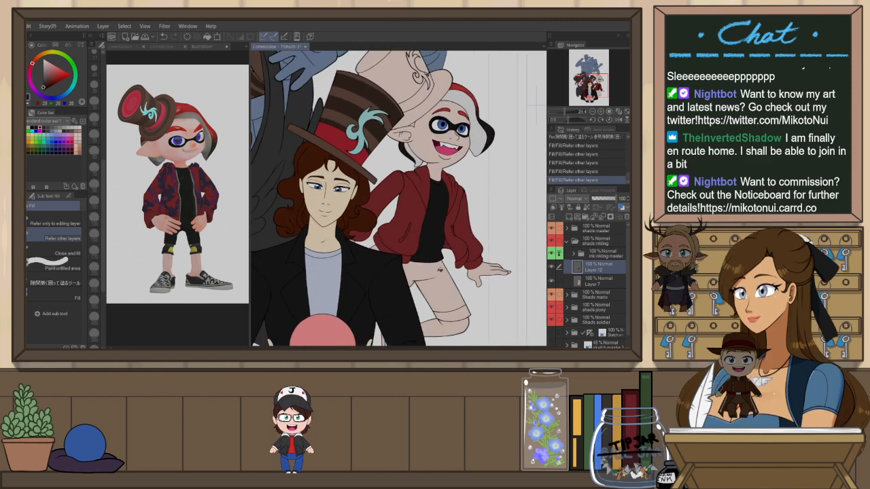
click(452, 301)
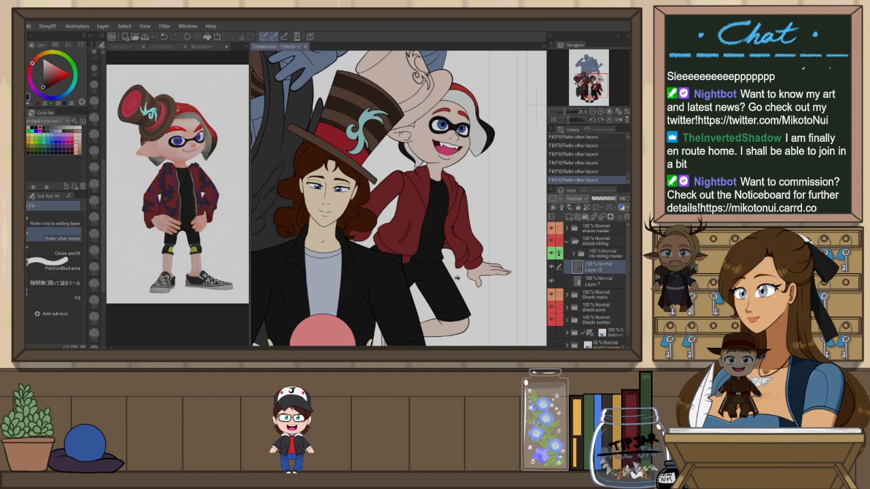
scroll(458, 277, down, 3)
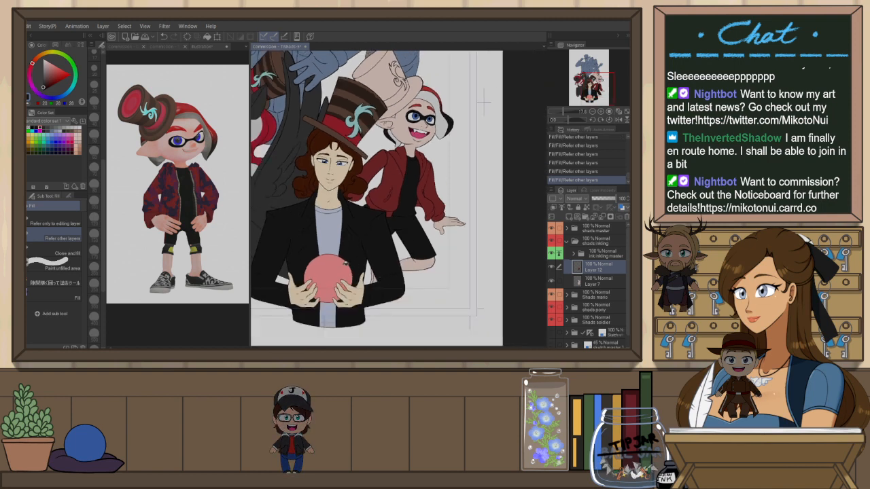
scroll(346, 263, up, 2)
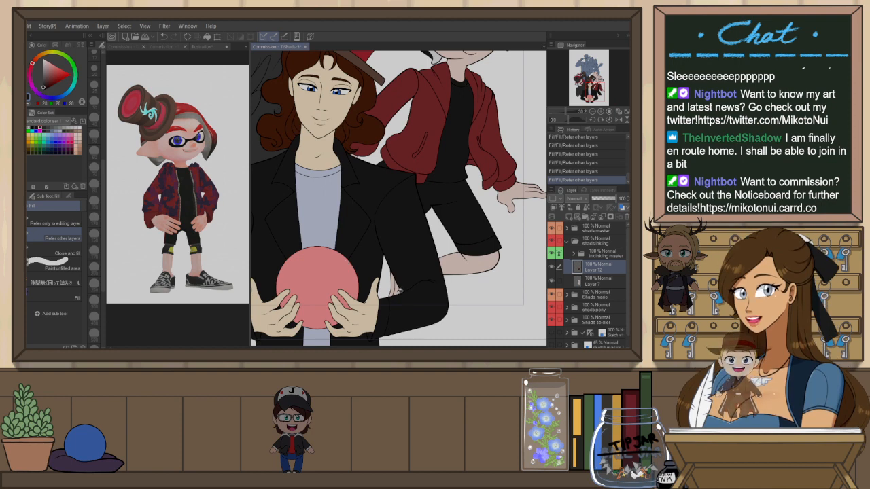
scroll(400, 290, down, 2)
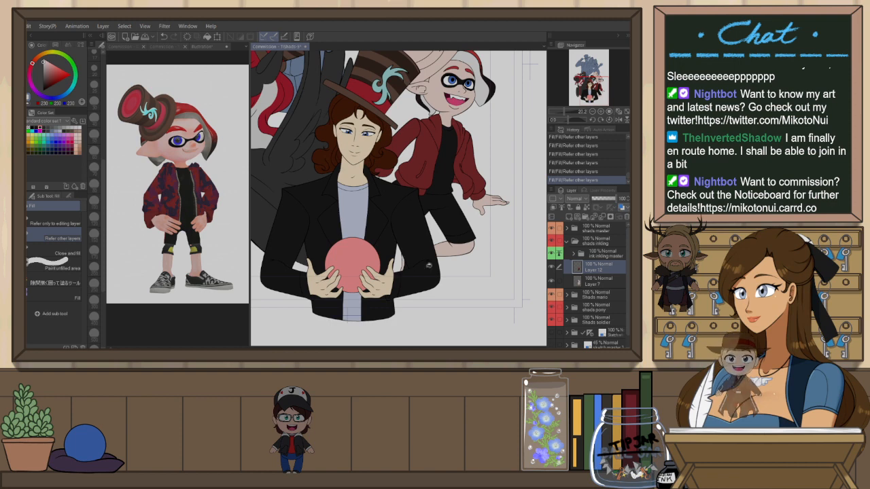
scroll(406, 259, down, 1)
scroll(381, 197, up, 1)
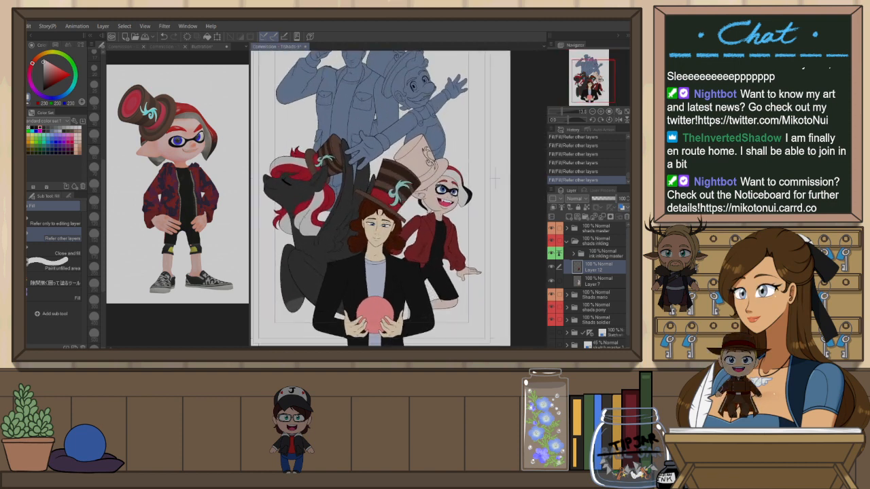
scroll(495, 180, up, 1)
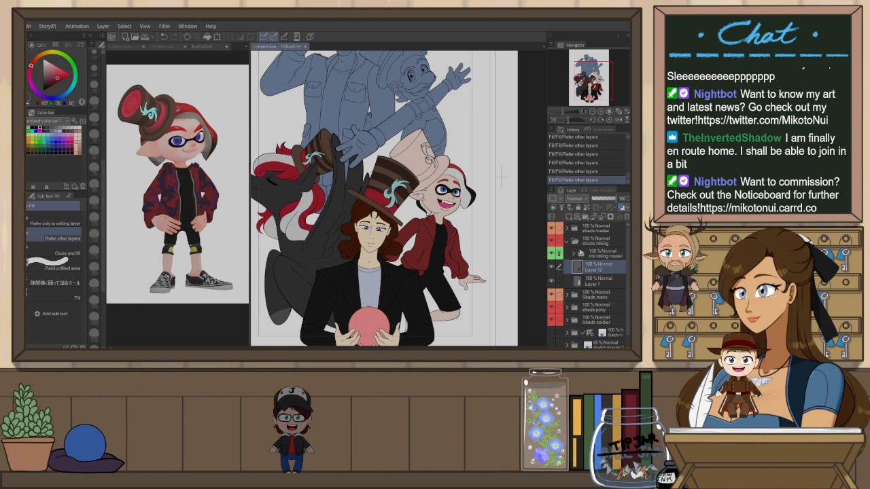
Colour the band of the inkling's top hat red
key(g)
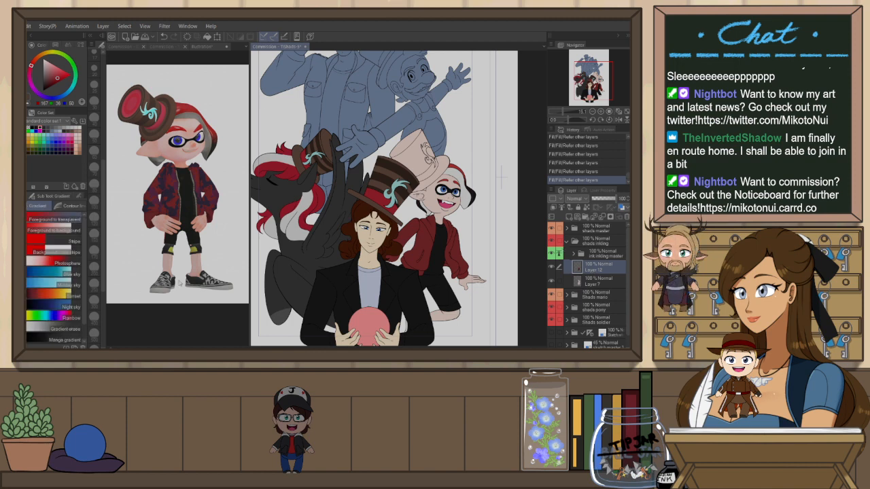
key(g)
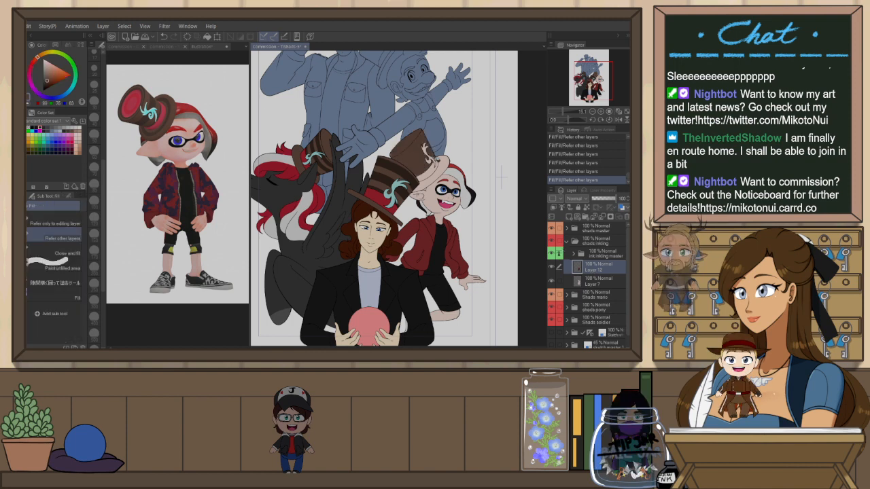
scroll(439, 159, up, 4)
scroll(437, 155, up, 2)
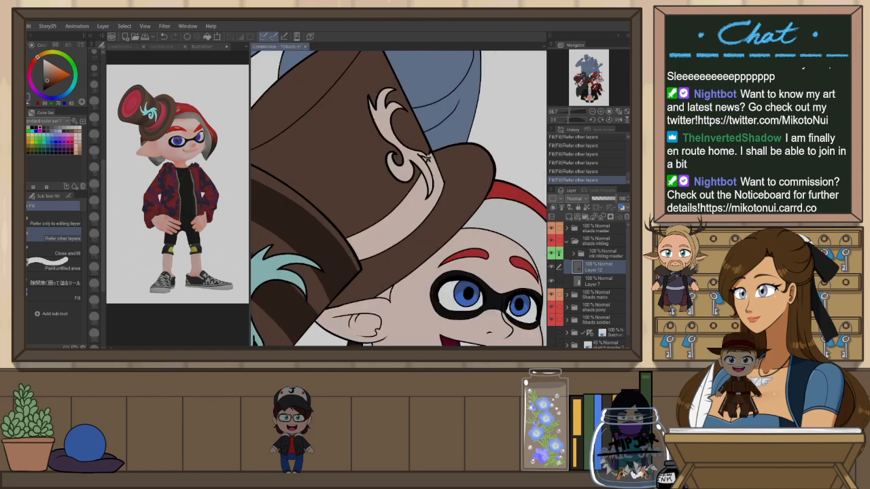
click(427, 155)
key(p)
scroll(436, 158, down, 3)
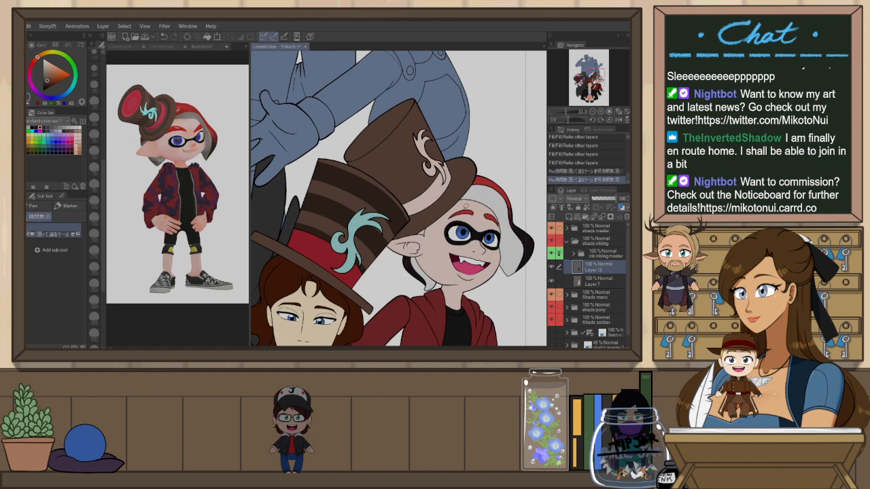
alt+click(476, 185)
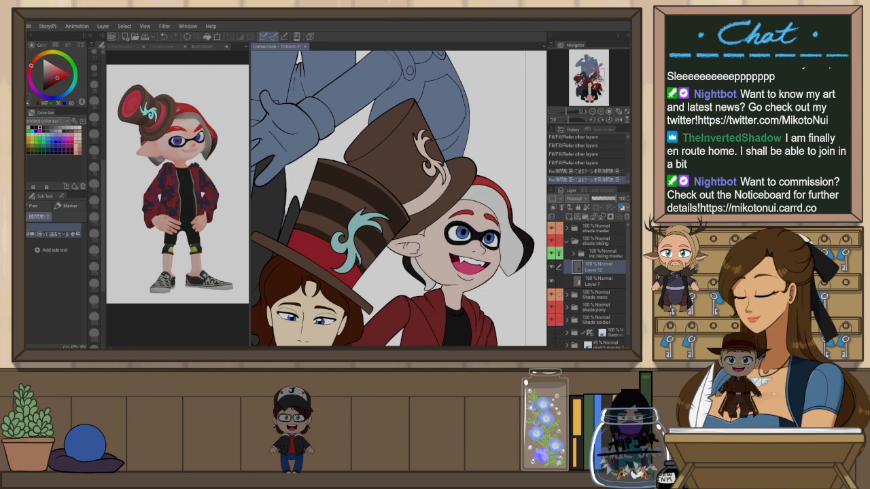
key(g)
click(441, 191)
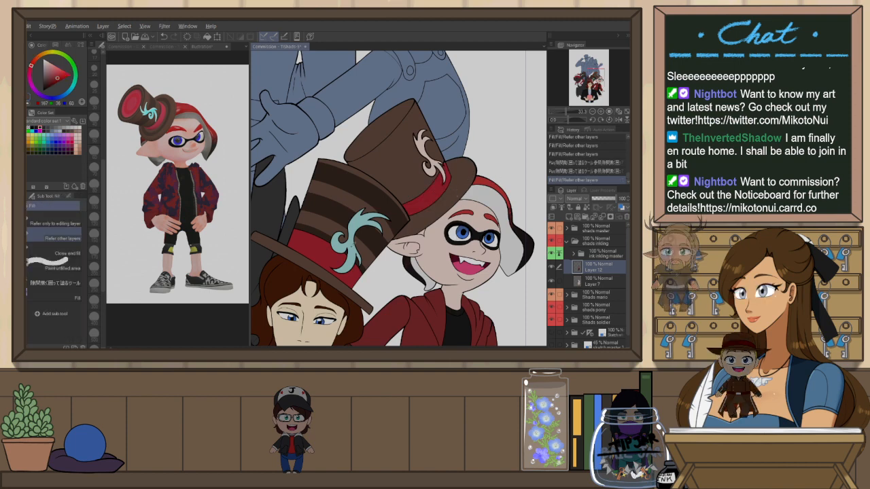
Pick the teal from the Wonka hat's ornament and fill the ornament on the inkling's top hat with it
alt+click(354, 243)
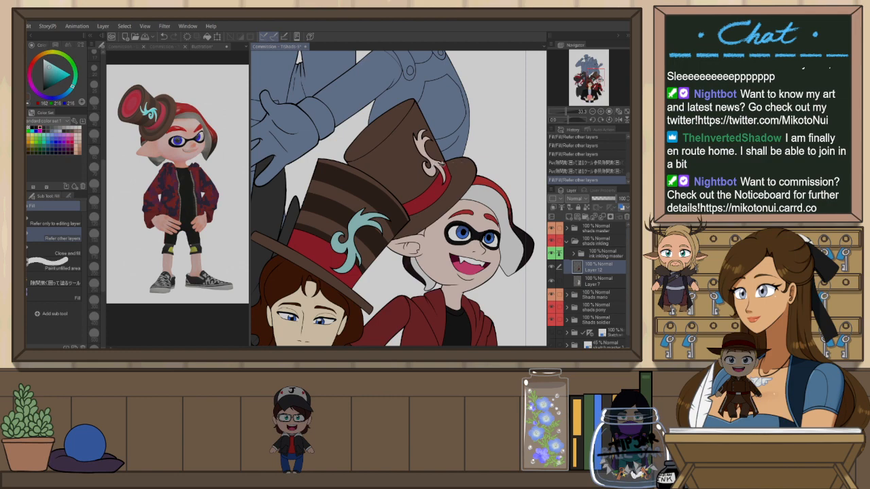
scroll(445, 163, down, 5)
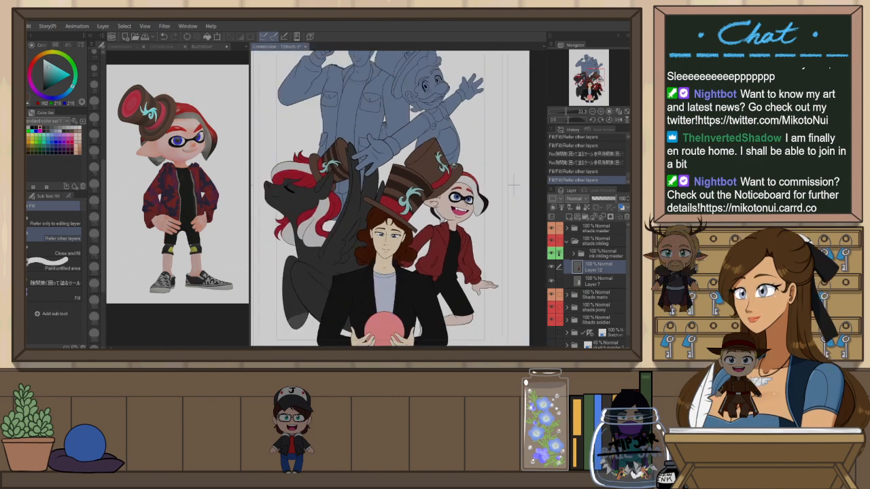
scroll(424, 175, up, 3)
alt+click(406, 192)
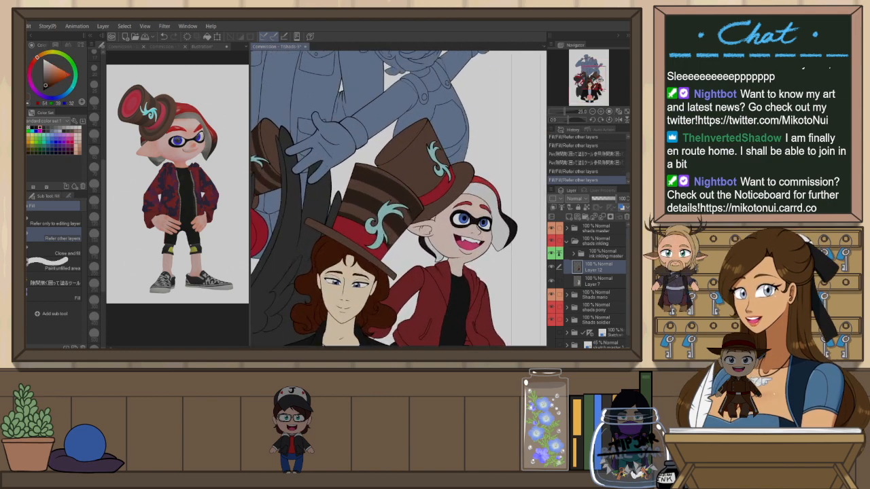
Lasso-select the crown of the inkling's top hat on the colour layer, using the inkling line-art as reference
click(613, 256)
key(w)
scroll(418, 156, up, 3)
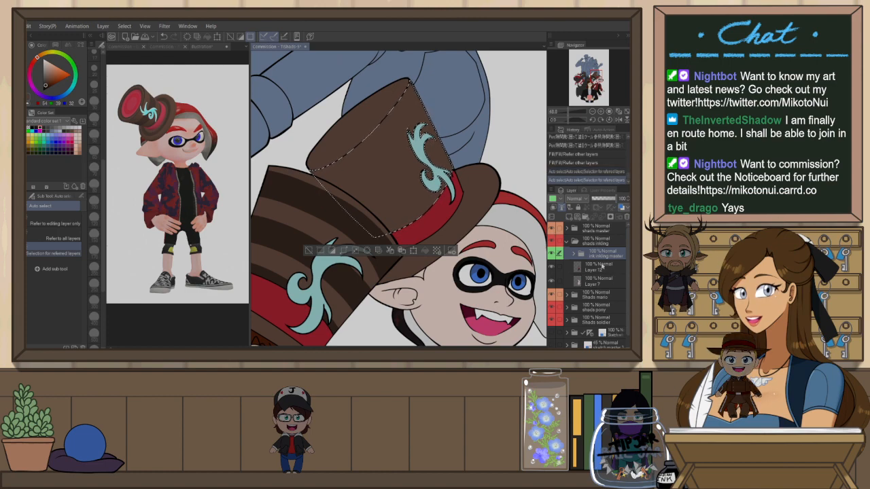
click(597, 267)
key(r)
drag(526, 226, 398, 158)
Try painting darker stripes across the selected hat crown with the Darker pencil
key(b)
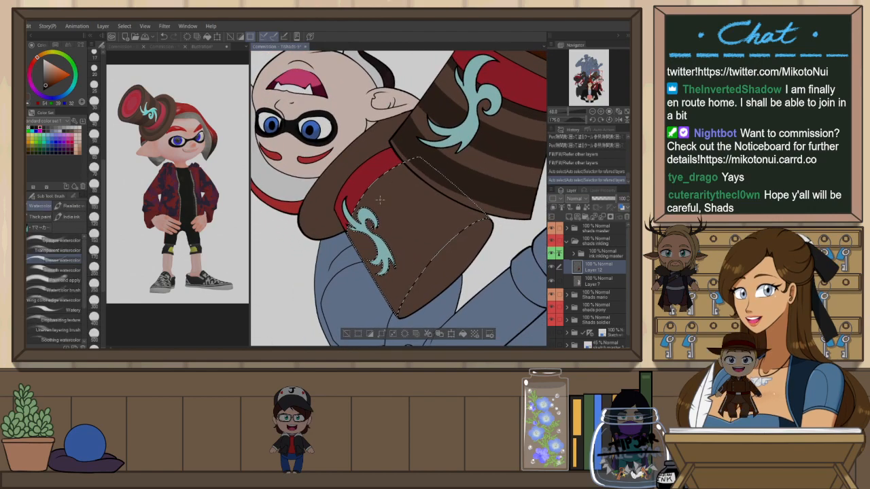
key(b)
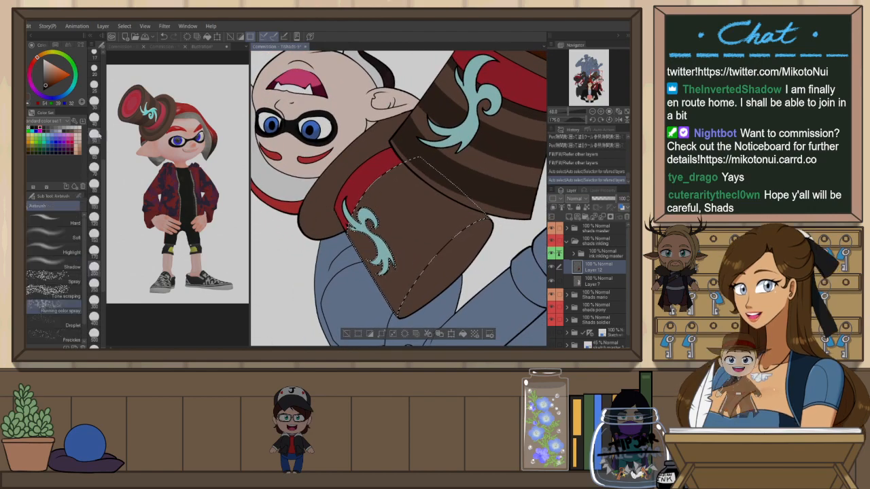
key(p)
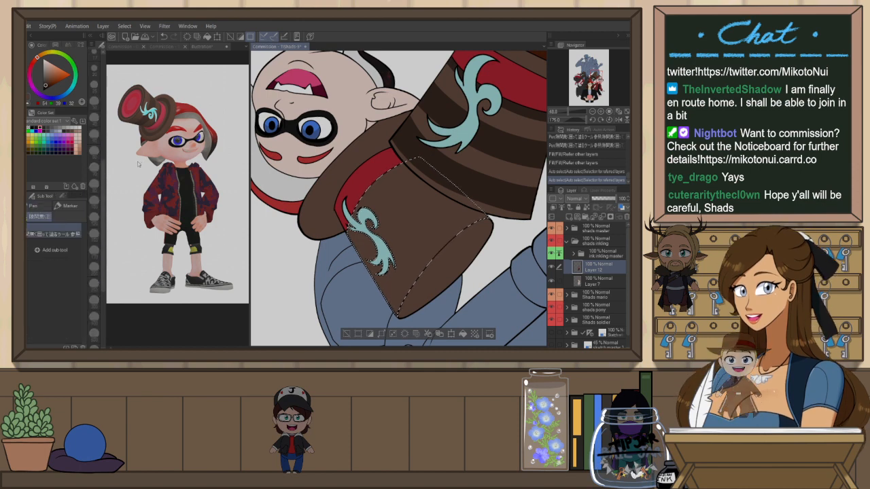
key(p)
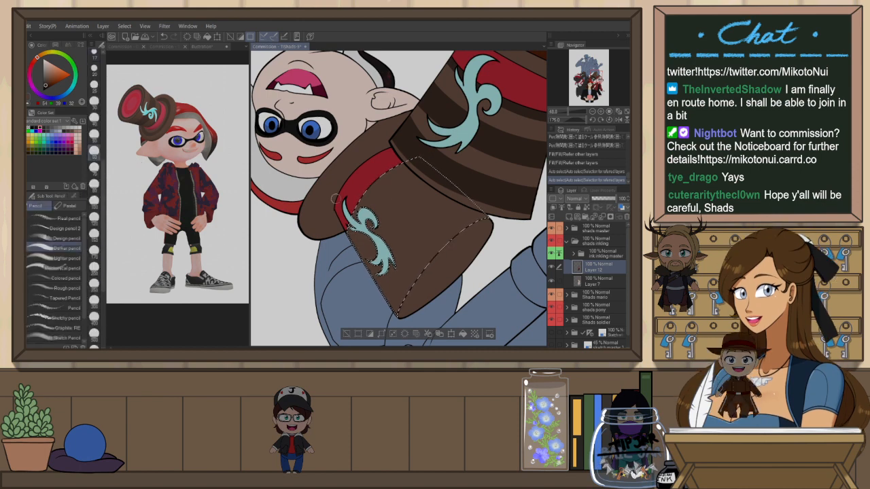
click(94, 186)
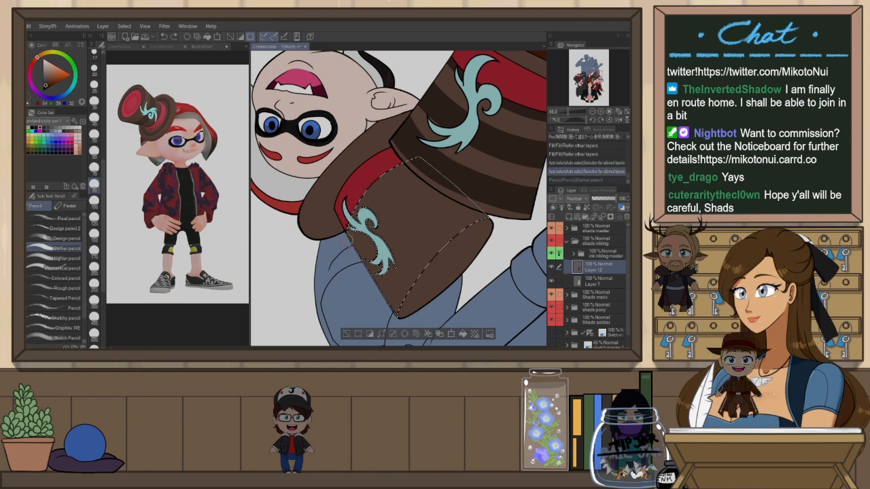
drag(364, 262, 459, 173)
key(ctrl+z)
drag(364, 261, 465, 169)
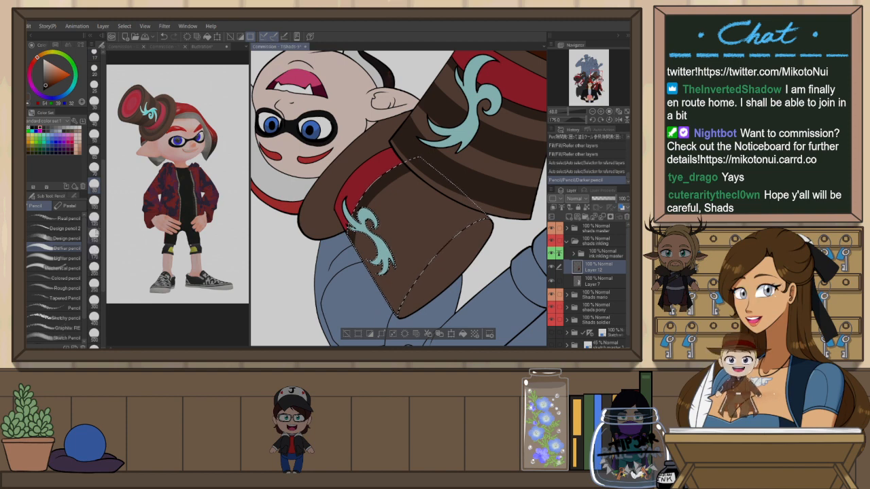
click(94, 202)
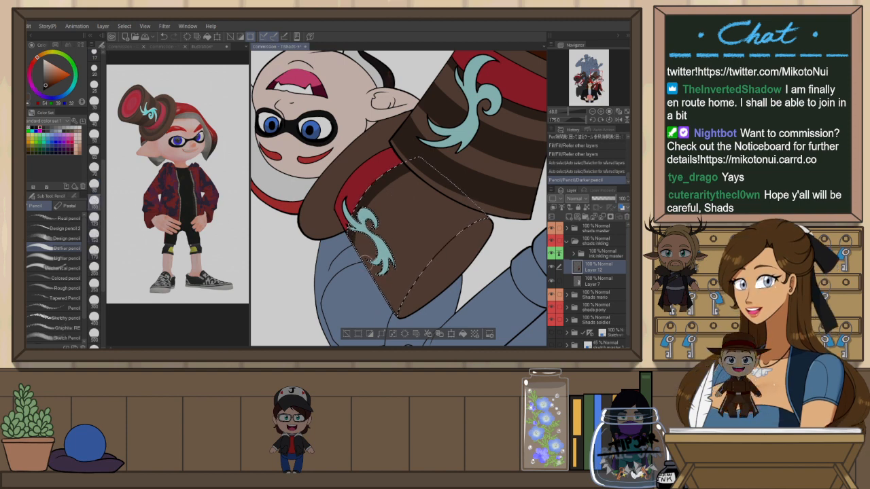
drag(367, 251, 396, 212)
key(ctrl+z)
mouse_move(367, 252)
mouse_down()
mouse_move(414, 197)
mouse_move(446, 178)
mouse_move(367, 265)
mouse_up()
key(ctrl+z)
key(ctrl+z)
key(ctrl+z)
Paint darker diagonal stripes across the crown of the inkling's top hat, then deselect
drag(435, 191, 355, 283)
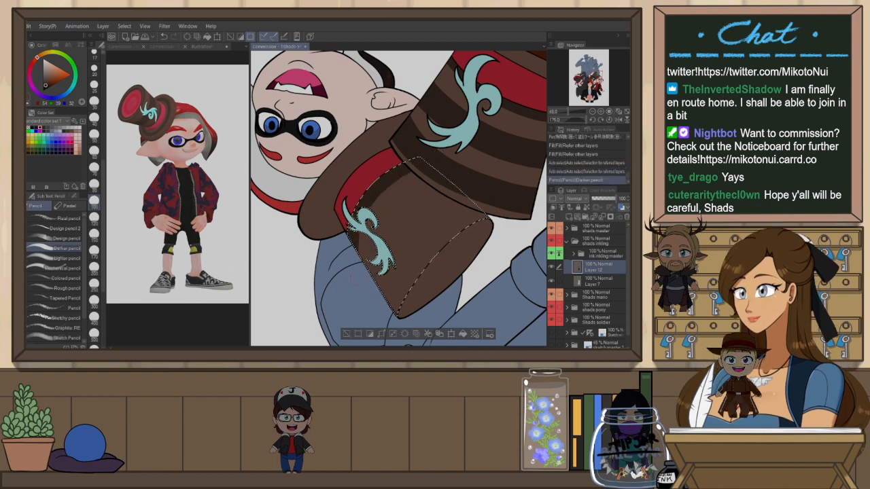
drag(438, 190, 367, 264)
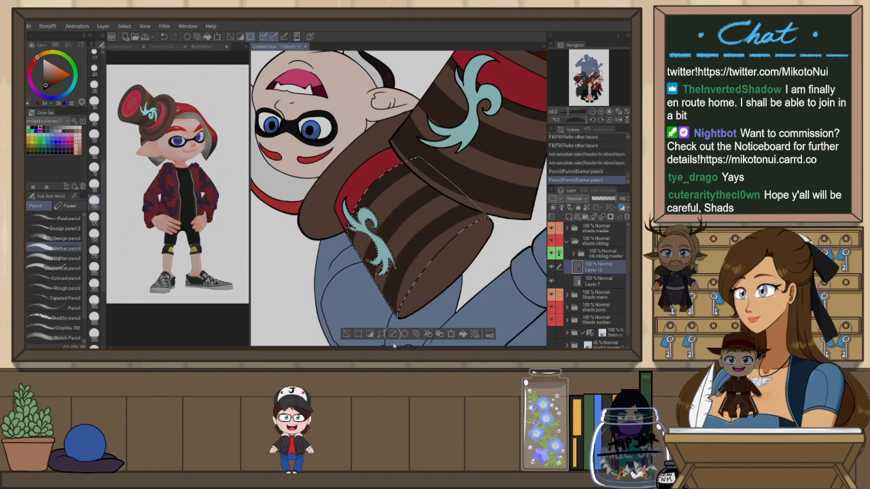
drag(432, 170, 393, 282)
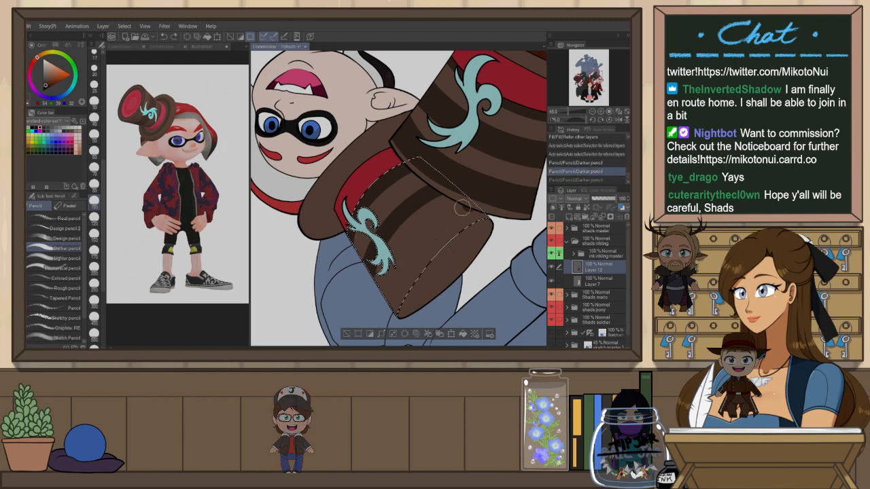
drag(394, 309, 396, 313)
key(ctrl+z)
drag(469, 212, 401, 315)
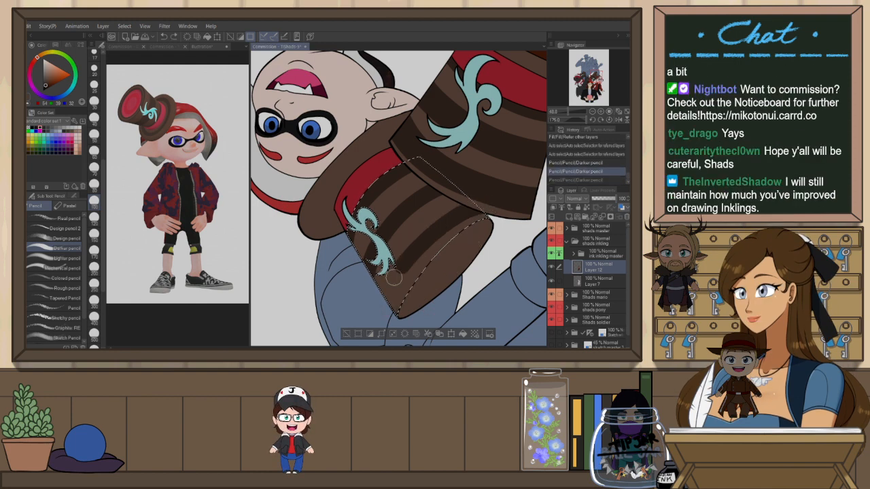
key(ctrl+z)
key(ctrl+z)
key(ctrl+z)
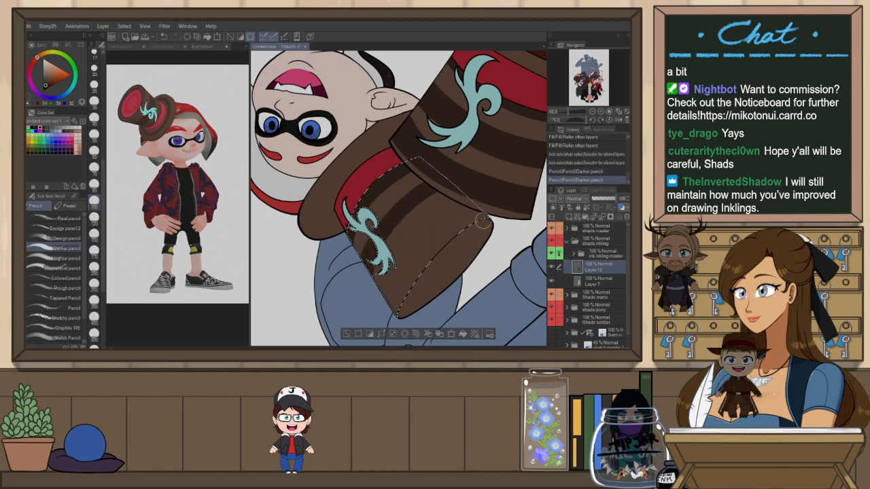
key(ctrl+z)
key(ctrl+z)
mouse_move(469, 211)
mouse_down()
mouse_move(408, 258)
mouse_move(392, 304)
mouse_up()
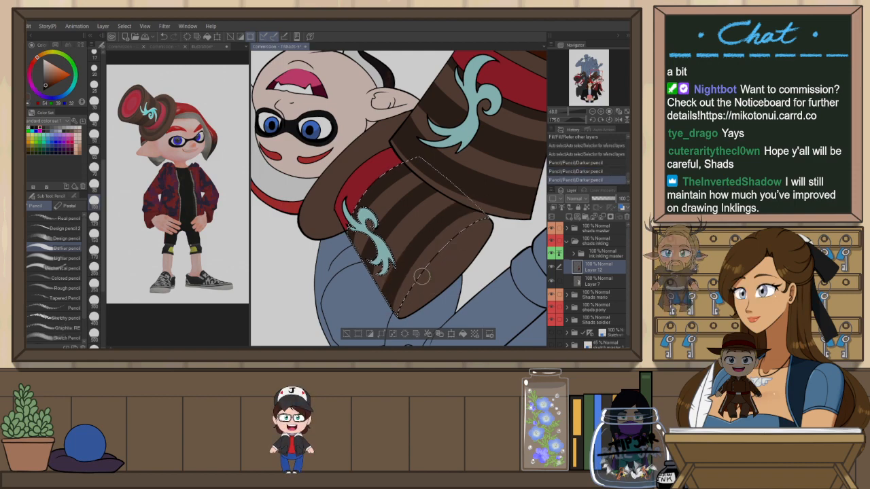
key(ctrl+d)
Auto-select the brim of the inkling's top hat from its line-art and shade it darker with the Darker pencil on the colour layer
scroll(438, 256, down, 7)
key(ctrl+at)
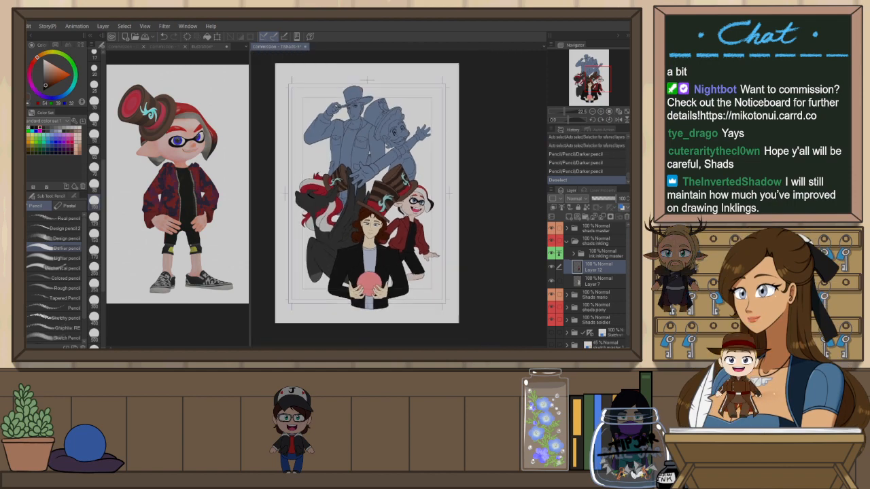
scroll(371, 154, up, 3)
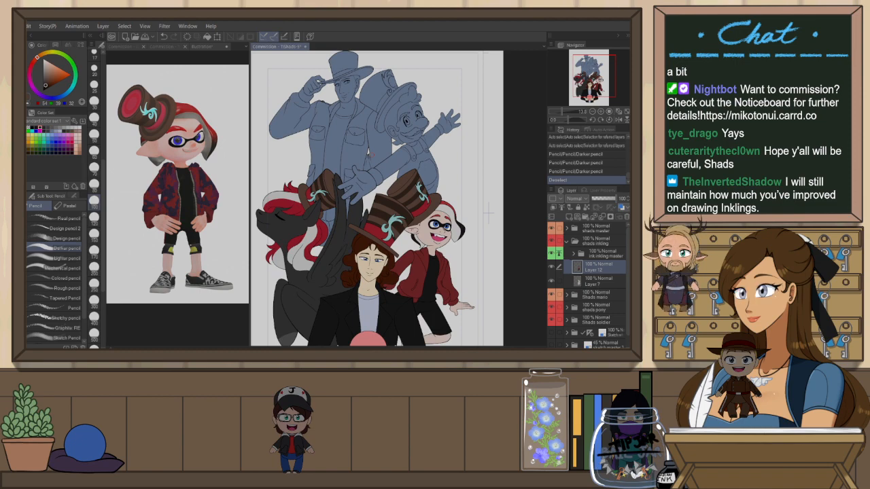
scroll(371, 155, up, 3)
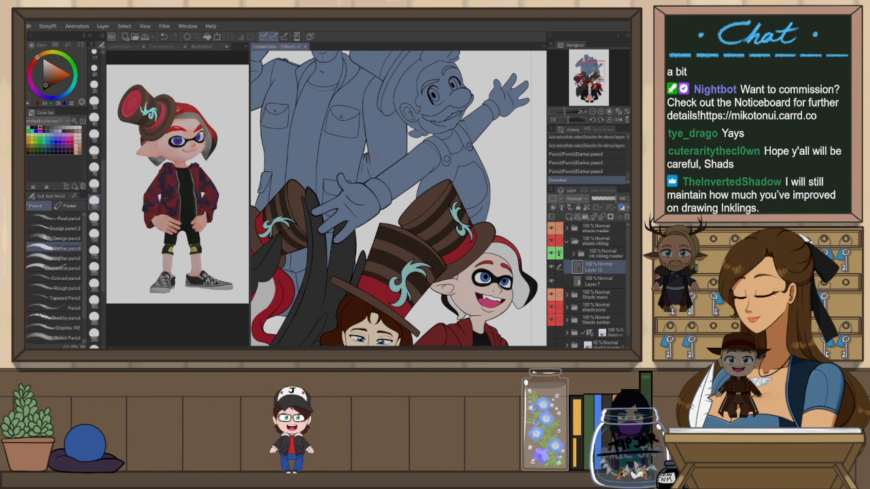
scroll(373, 155, down, 1)
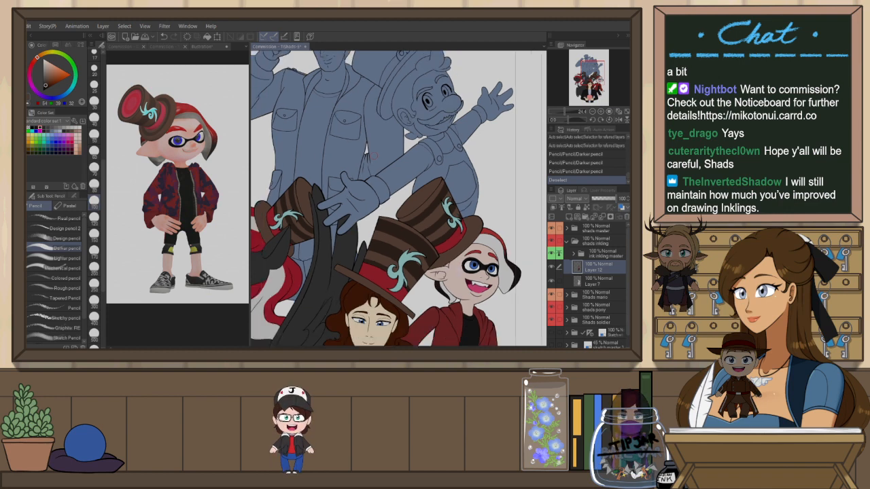
click(589, 256)
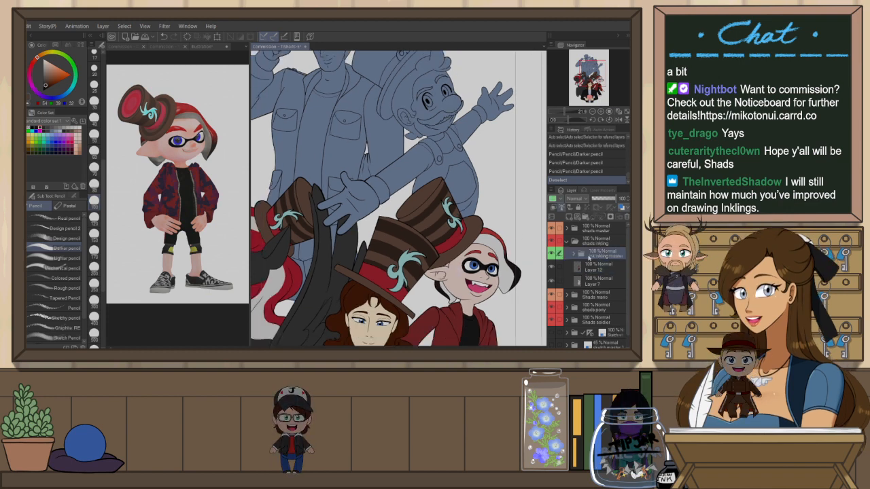
key(w)
click(476, 230)
scroll(476, 234, up, 3)
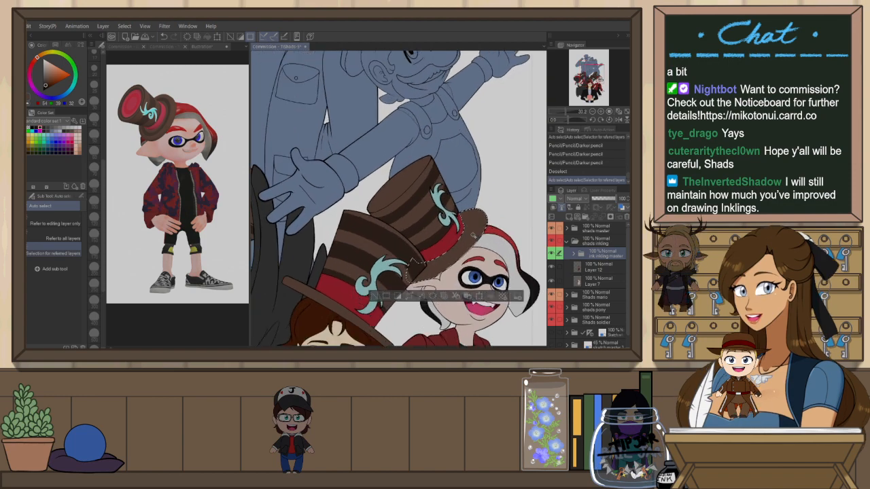
click(605, 271)
key(h)
key(b)
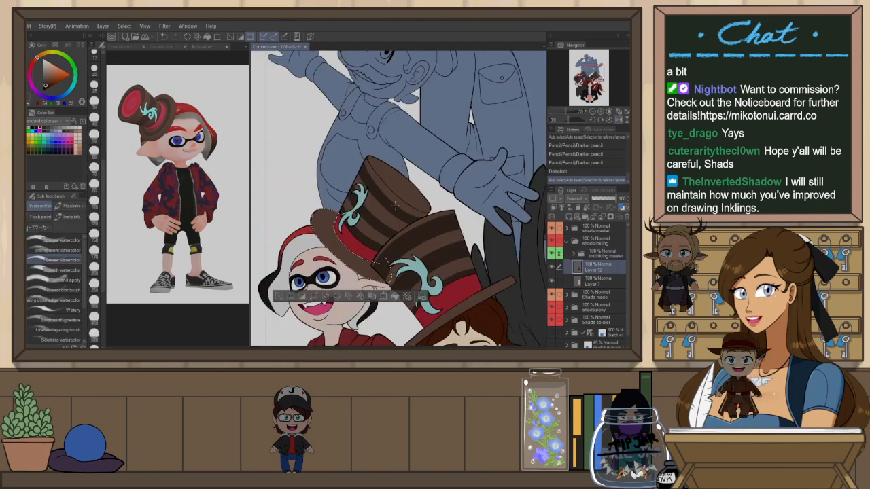
key(b)
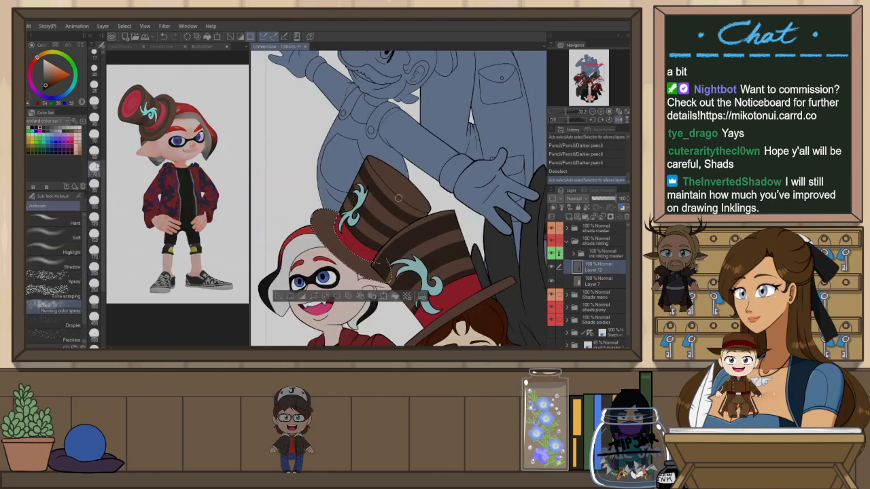
mouse_move(339, 215)
mouse_down()
mouse_move(322, 218)
mouse_move(376, 272)
mouse_up()
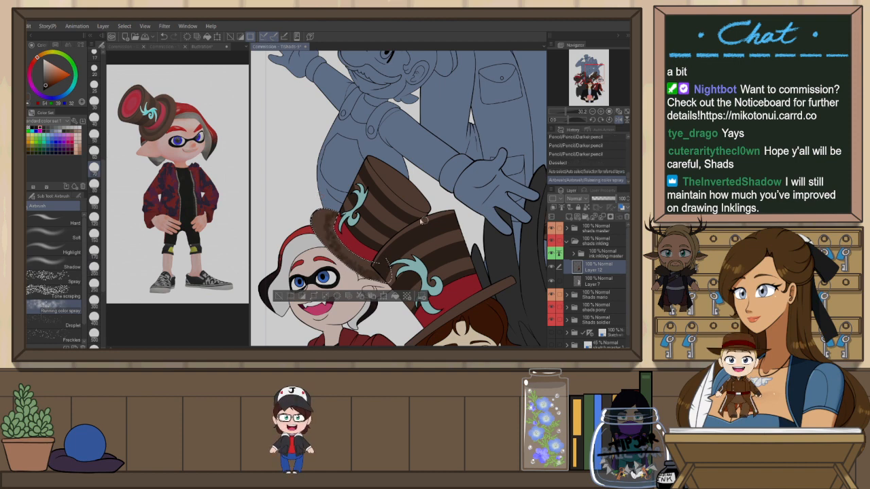
key(ctrl+z)
key(p)
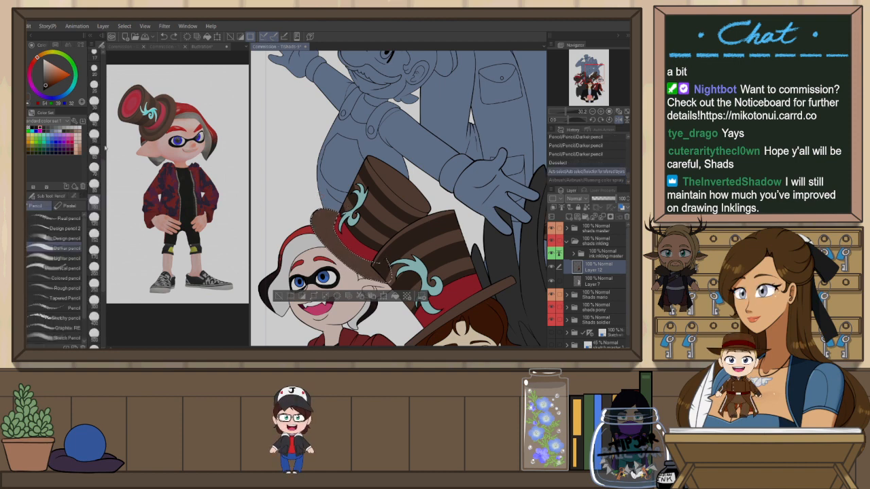
drag(344, 215, 349, 225)
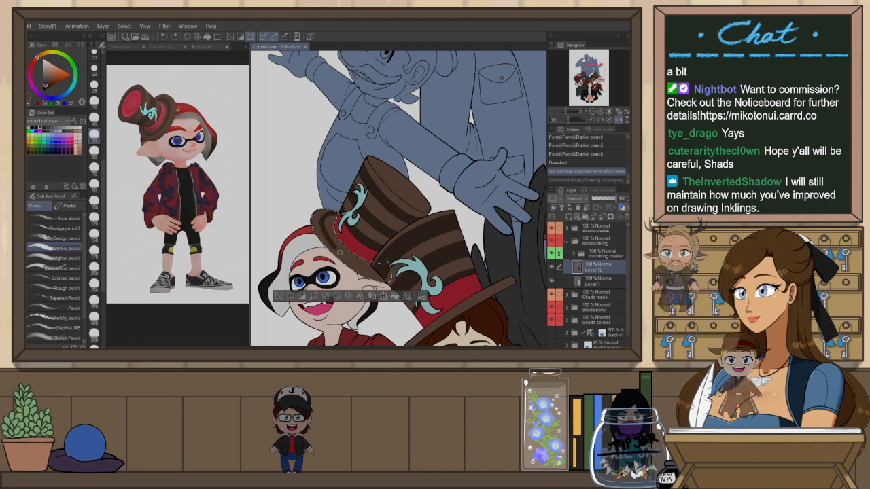
Try more darker pencil strokes along the inkling's hat brim, undo them, and deselect
key(r)
mouse_move(465, 200)
mouse_down()
mouse_move(436, 254)
mouse_move(383, 263)
mouse_up()
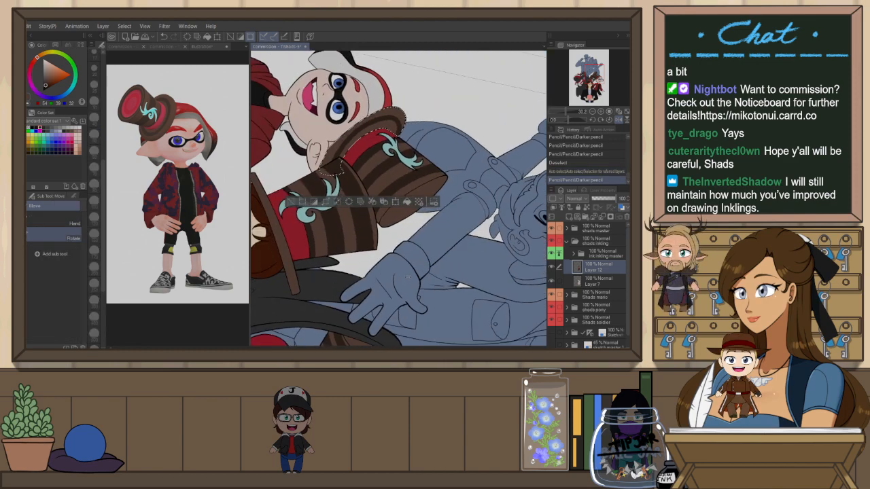
key(p)
key(ctrl+plus)
key(ctrl+z)
mouse_move(326, 155)
mouse_down()
mouse_move(373, 117)
mouse_move(403, 114)
mouse_up()
key(ctrl+z)
mouse_move(332, 152)
mouse_down()
mouse_move(355, 128)
mouse_move(402, 109)
mouse_move(329, 152)
mouse_up()
key(ctrl+z)
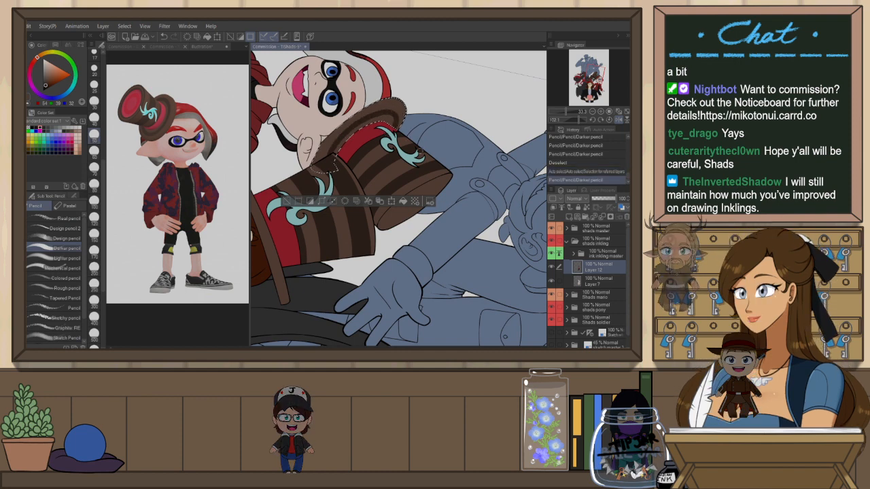
key(ctrl+at)
key(ctrl+d)
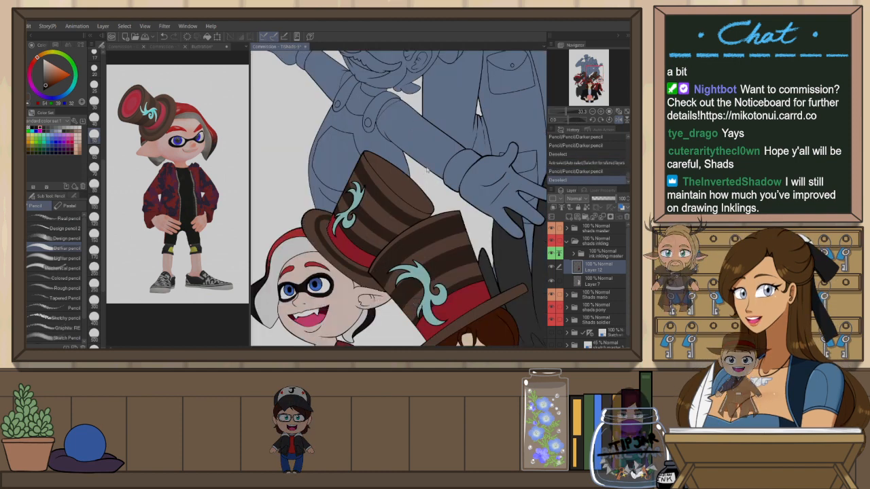
Recolour the layer labels, marking the inkling folder red and the pony folder green, and expand the pony folder
key(ctrl+0)
key(h)
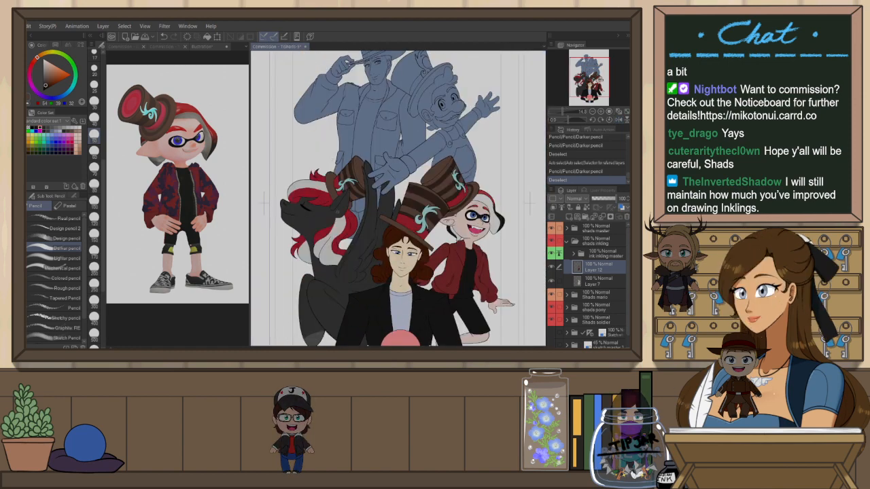
scroll(337, 184, up, 3)
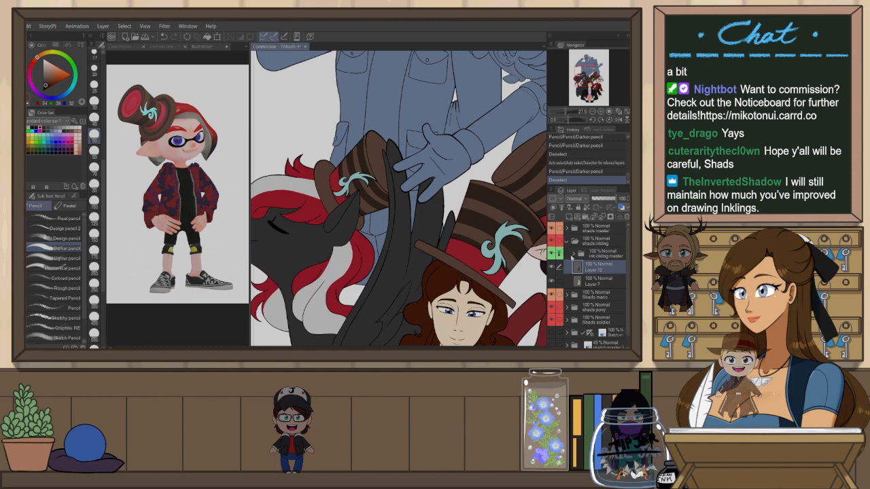
click(566, 241)
click(554, 199)
click(602, 229)
scroll(516, 202, down, 3)
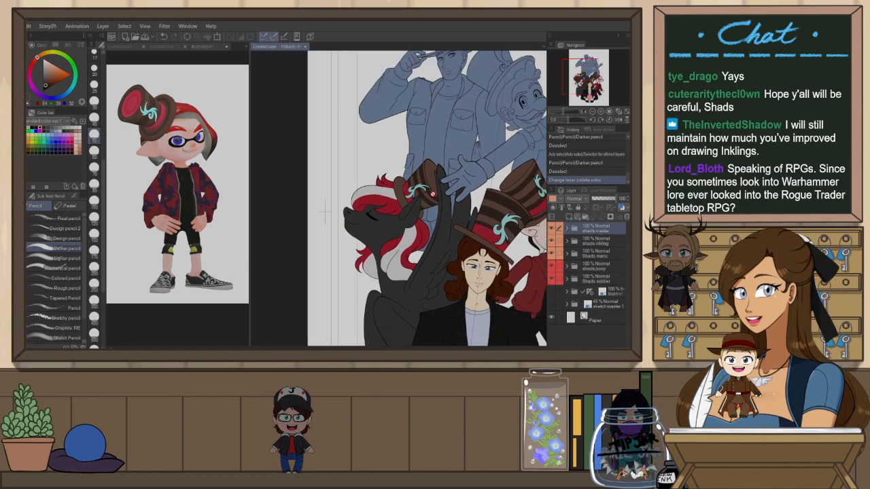
scroll(454, 196, up, 3)
click(582, 255)
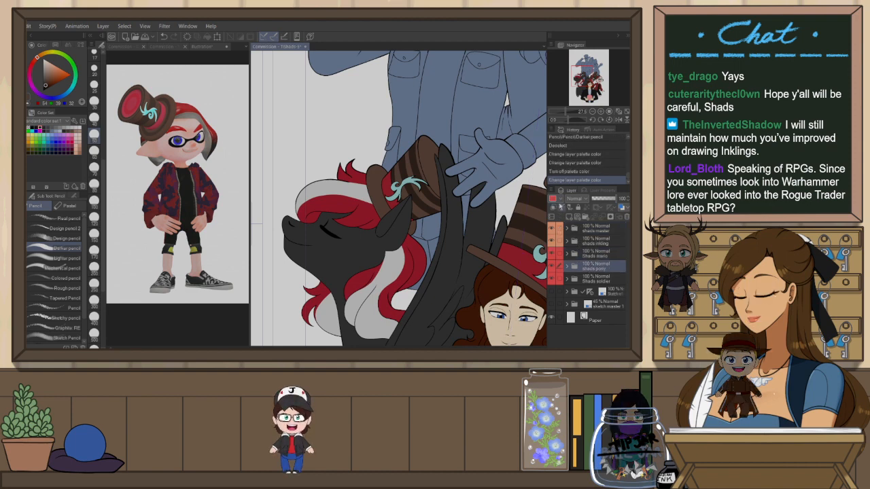
click(561, 199)
click(567, 266)
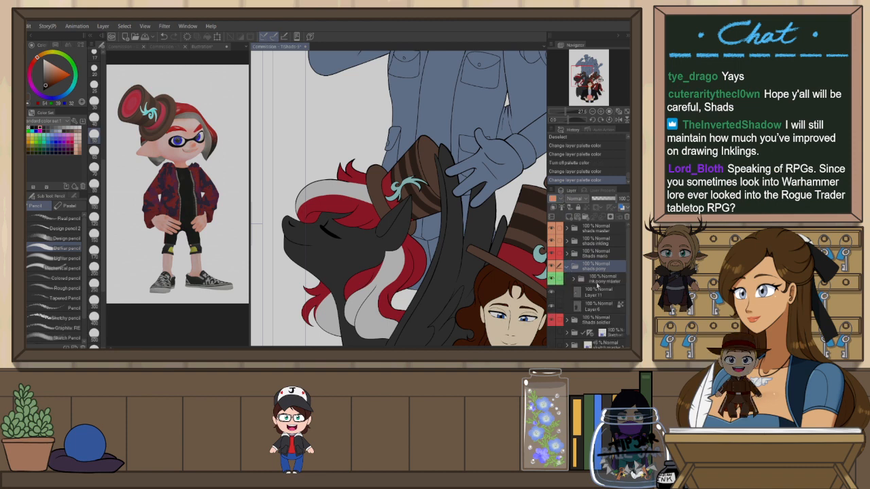
Auto-select the pony's hat brim from the pony line-art and try shading it darker on the pony colour layer
click(597, 282)
key(w)
click(374, 188)
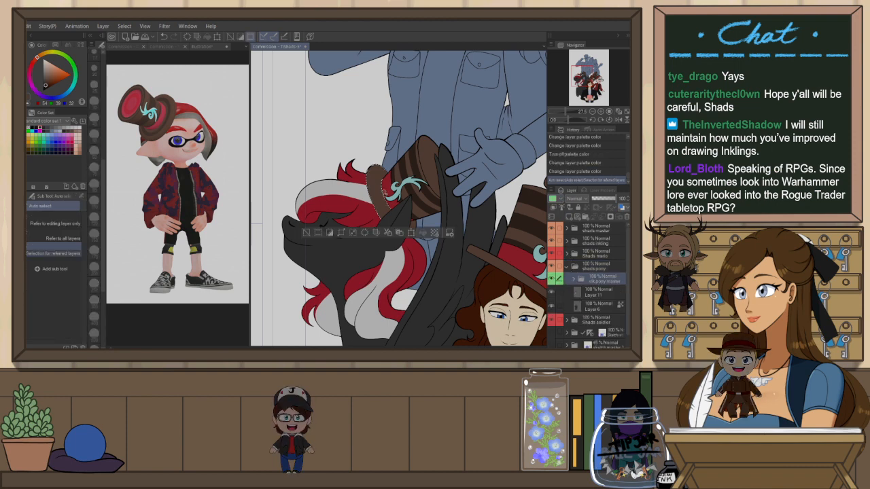
scroll(399, 214, up, 1)
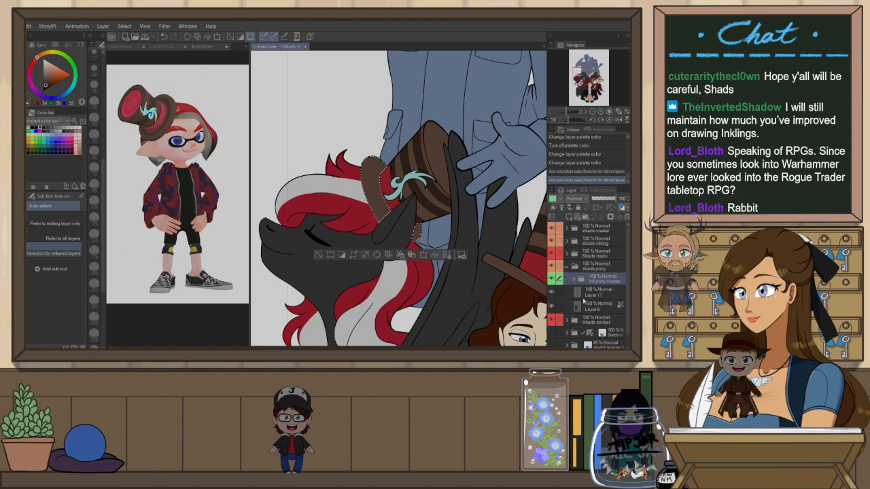
click(586, 293)
key(b)
key(b)
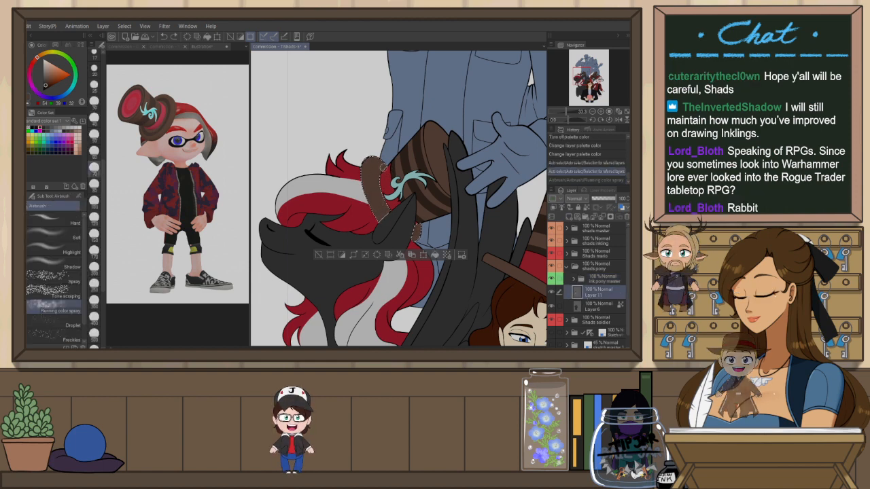
key(p)
key(p)
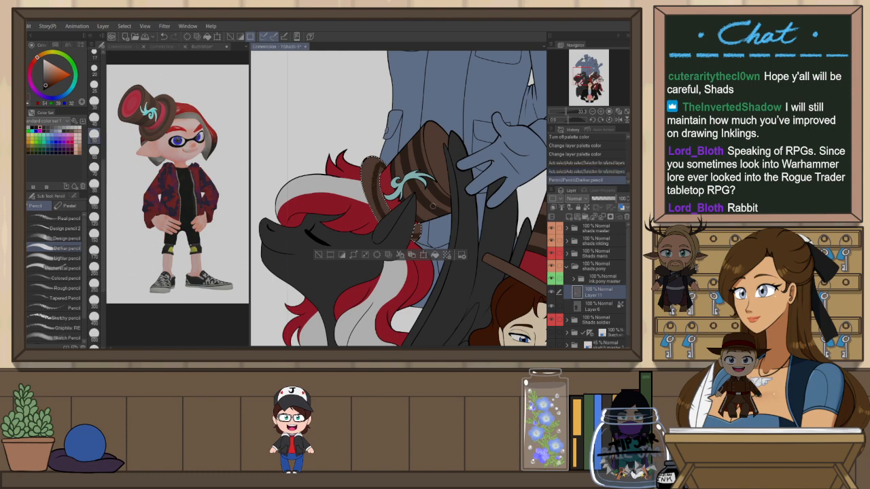
key(r)
mouse_move(450, 156)
mouse_down()
mouse_move(463, 176)
mouse_move(418, 261)
mouse_move(458, 228)
mouse_up()
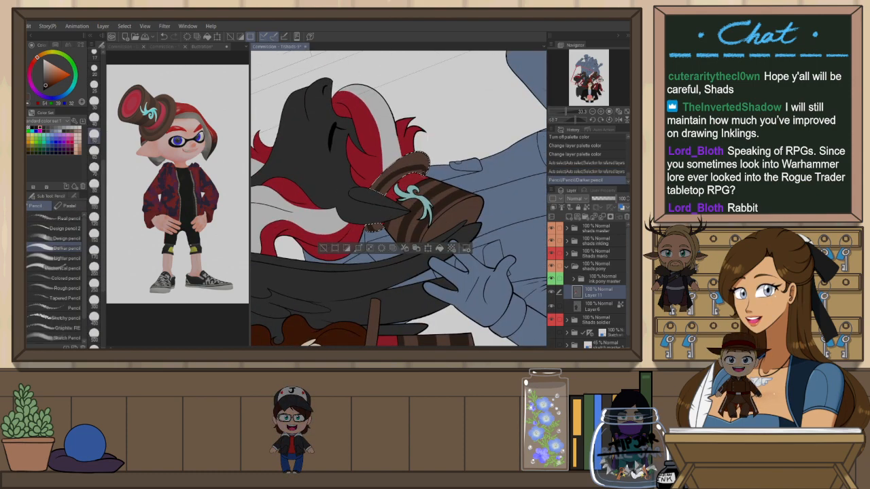
key(ctrl+z)
drag(378, 189, 426, 167)
drag(419, 205, 409, 219)
key(ctrl+z)
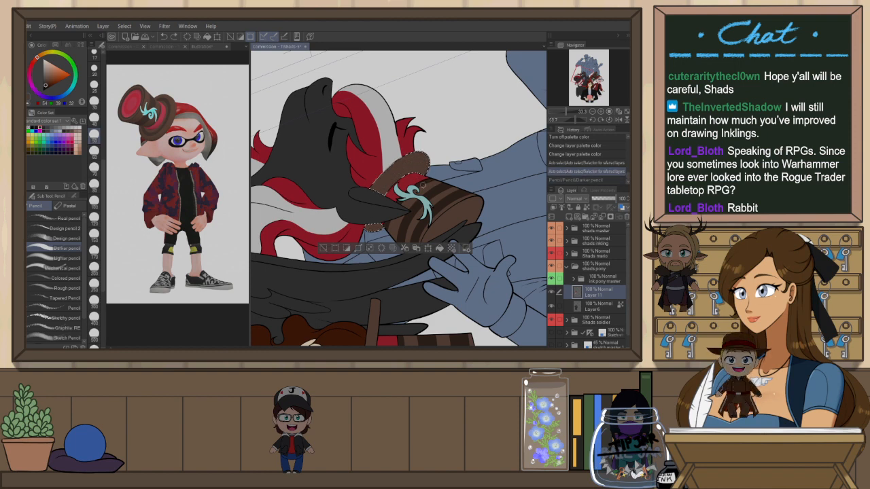
Try further darker pencil strokes on the pony's hat brim, undo them all, and deselect
scroll(424, 184, up, 1)
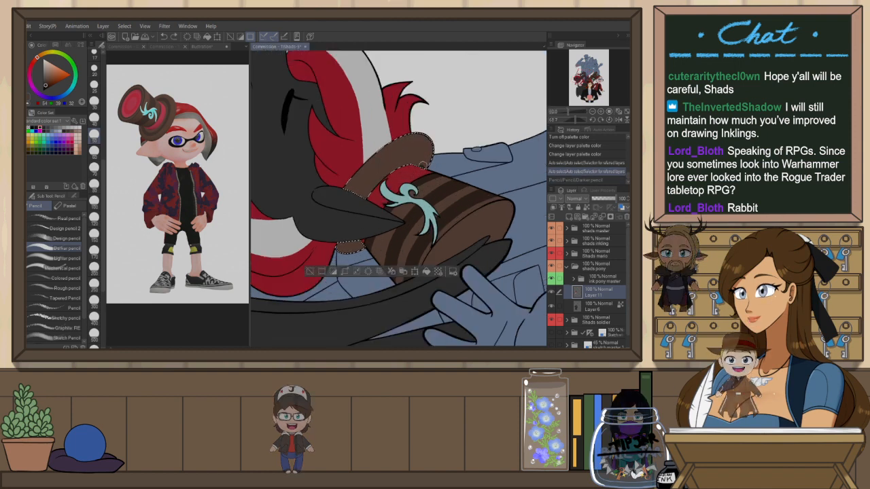
key(ctrl+z)
drag(370, 249, 432, 184)
key(ctrl+z)
drag(370, 249, 433, 184)
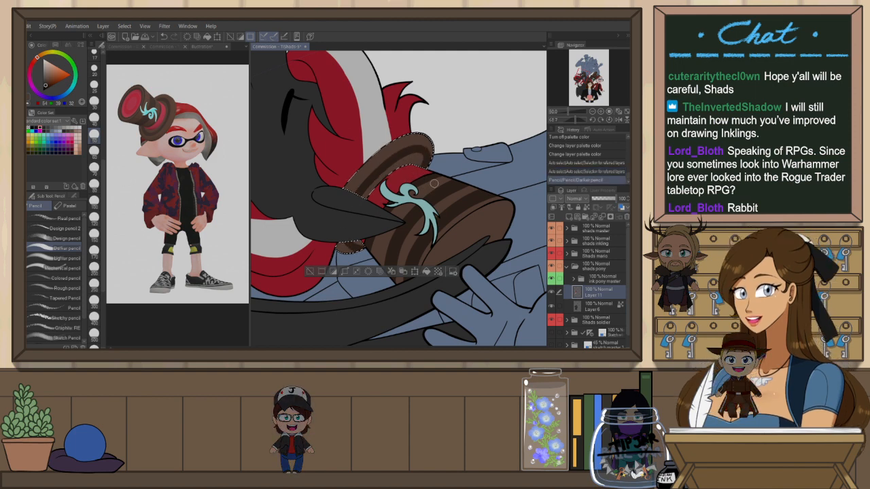
key(ctrl+z)
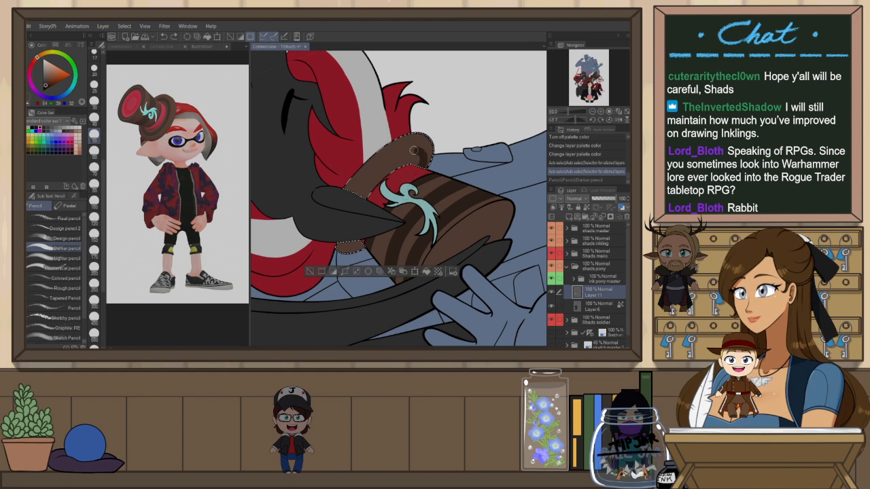
key(ctrl+z)
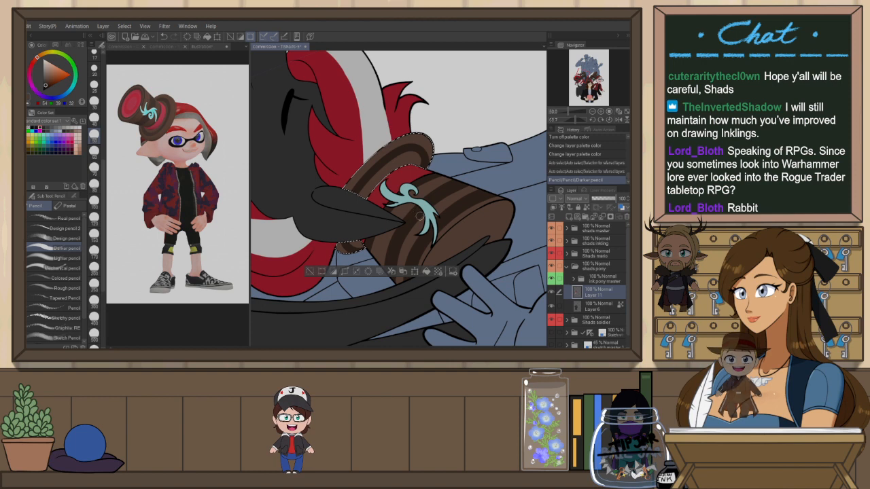
key(ctrl+z)
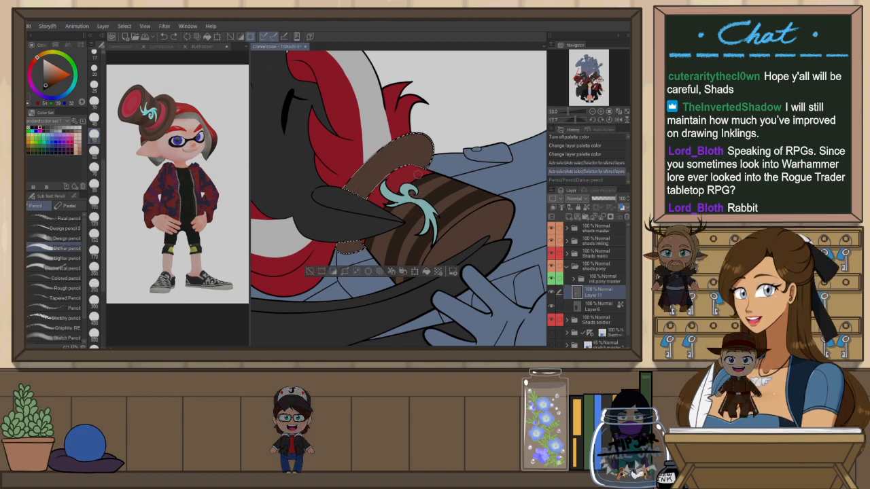
key(h)
key(ctrl+d)
Auto-select the pony's hat crown from the pony line-art layer and return to the pony colour layer
scroll(484, 239, down, 2)
key(ctrl+@)
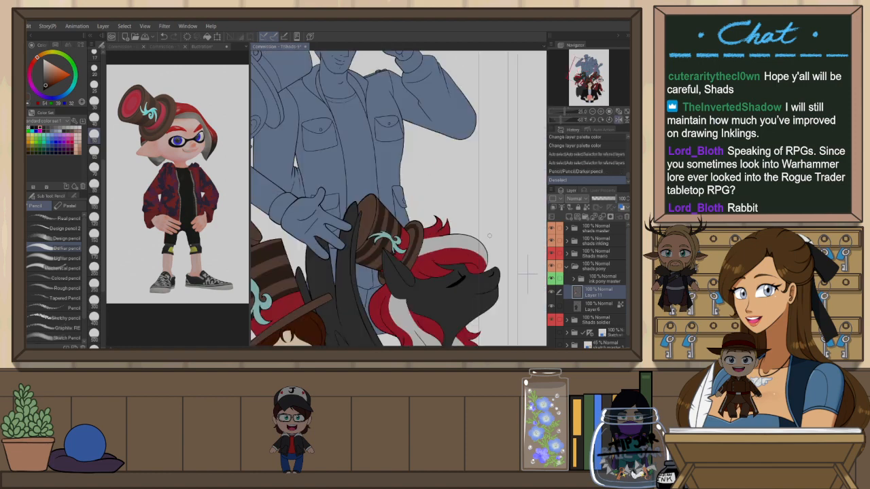
scroll(500, 157, down, 6)
scroll(482, 188, up, 4)
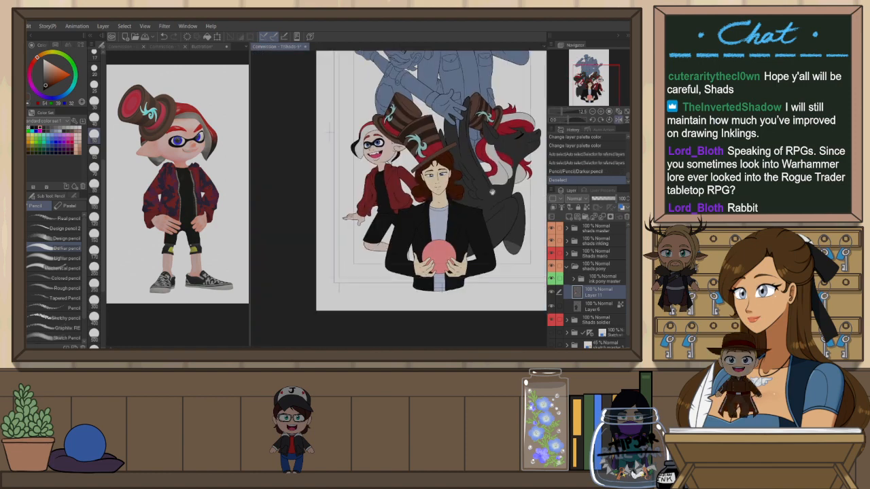
key(ctrl+@)
key(h)
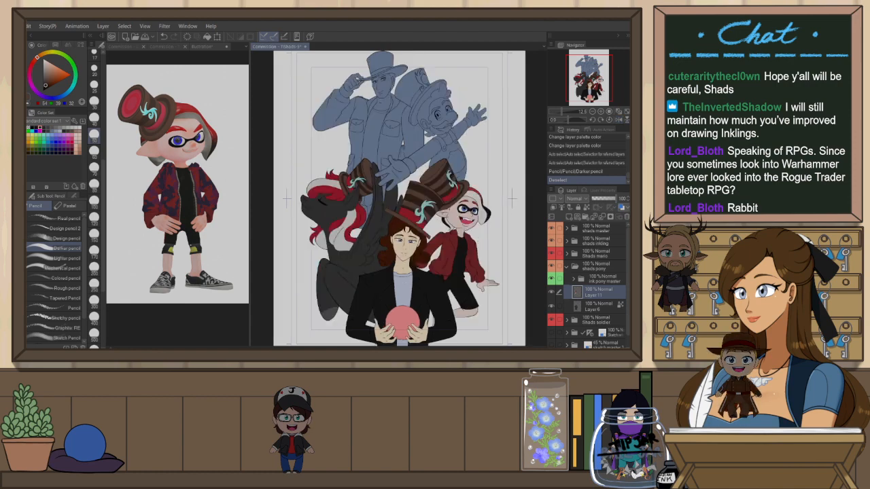
scroll(506, 213, up, 1)
scroll(477, 234, down, 4)
scroll(299, 170, up, 6)
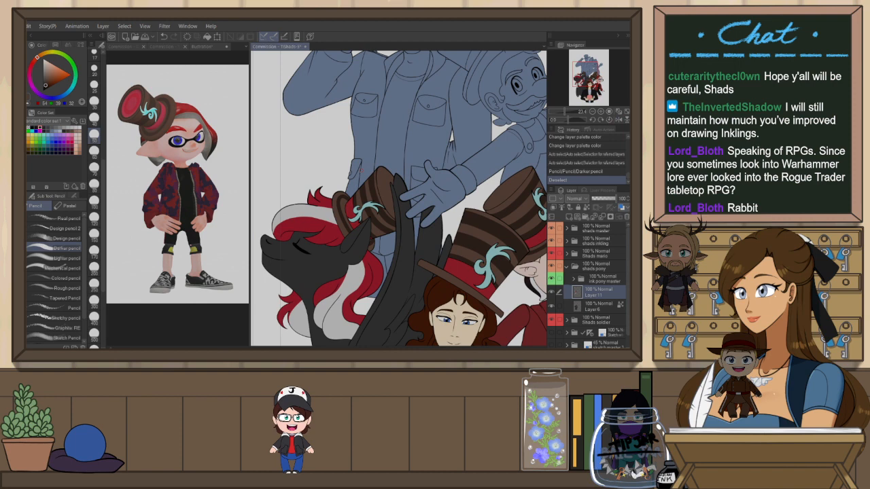
click(601, 281)
key(w)
click(388, 200)
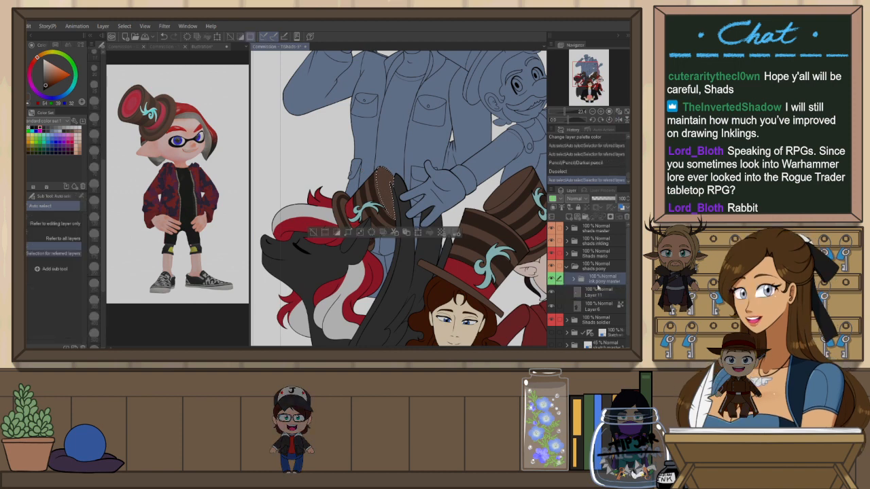
click(601, 292)
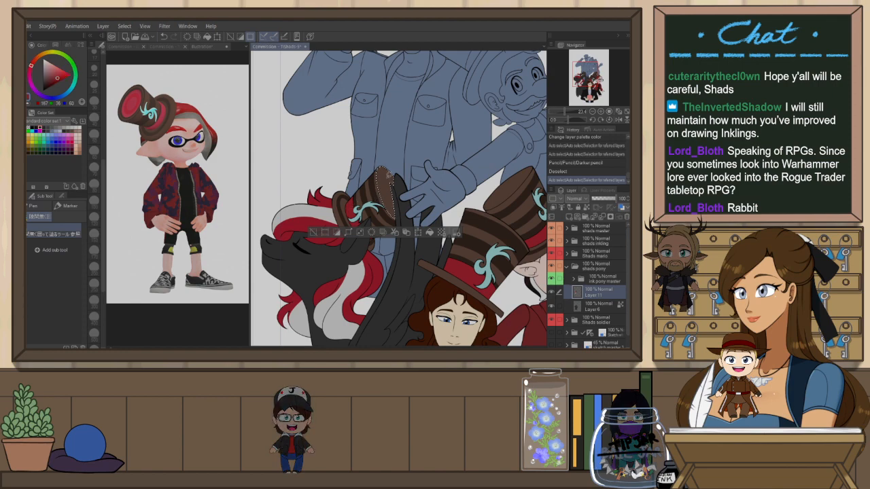
Shade the selected crown of the pony's hat with darker pencil strokes
key(p)
key(h)
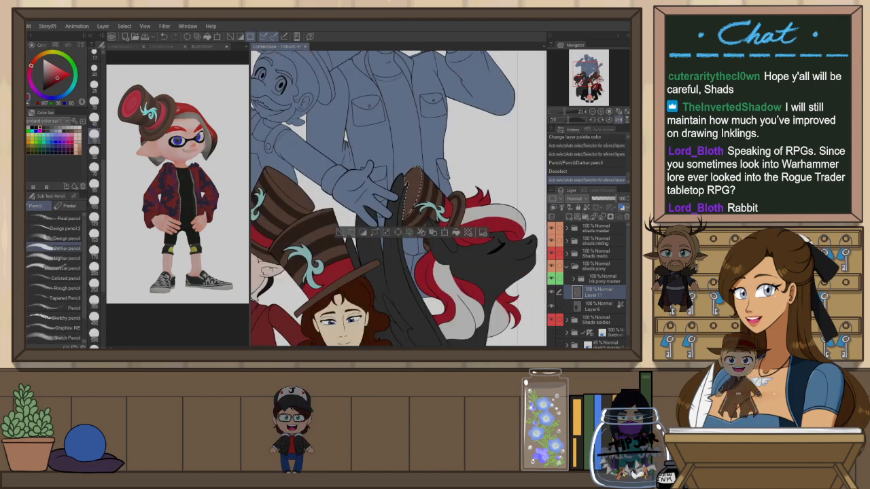
key(r)
mouse_move(458, 73)
mouse_down()
mouse_move(502, 105)
mouse_move(462, 74)
mouse_up()
key(h)
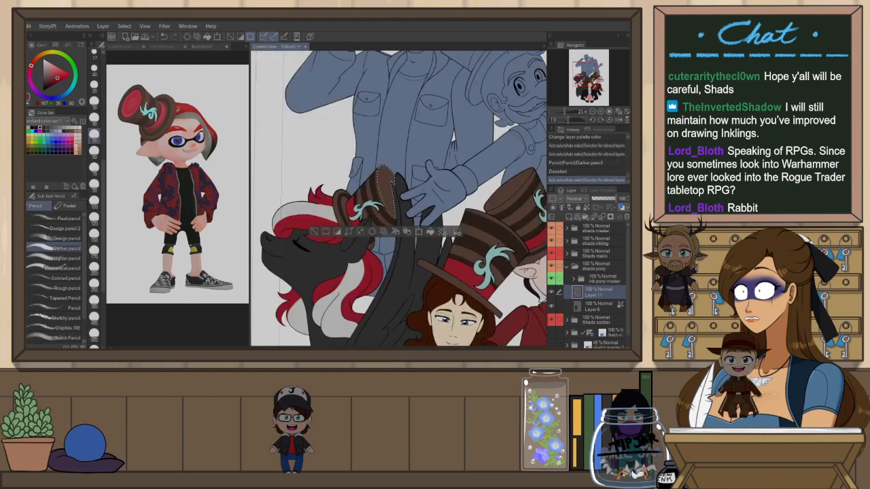
key(p)
key(p)
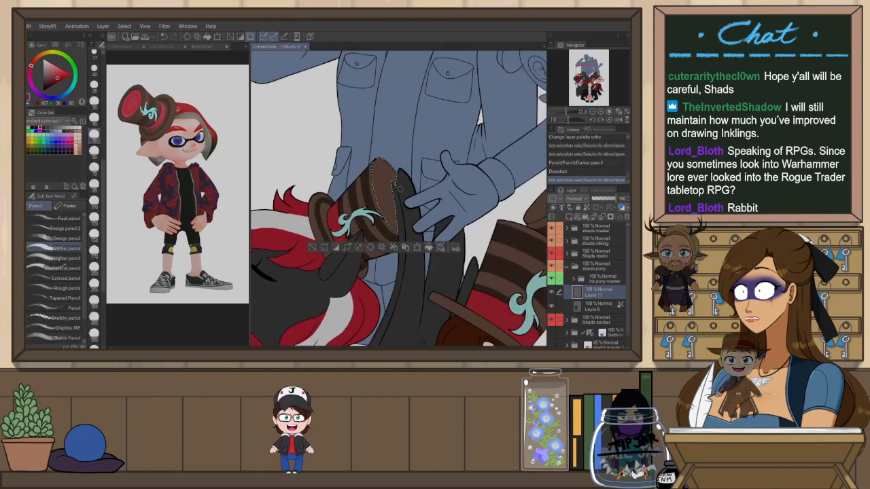
key(ctrl+z)
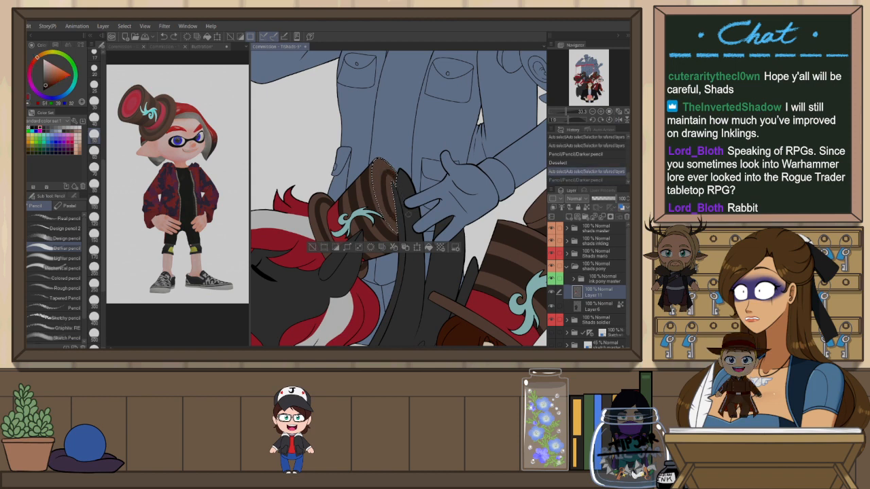
drag(390, 173, 385, 217)
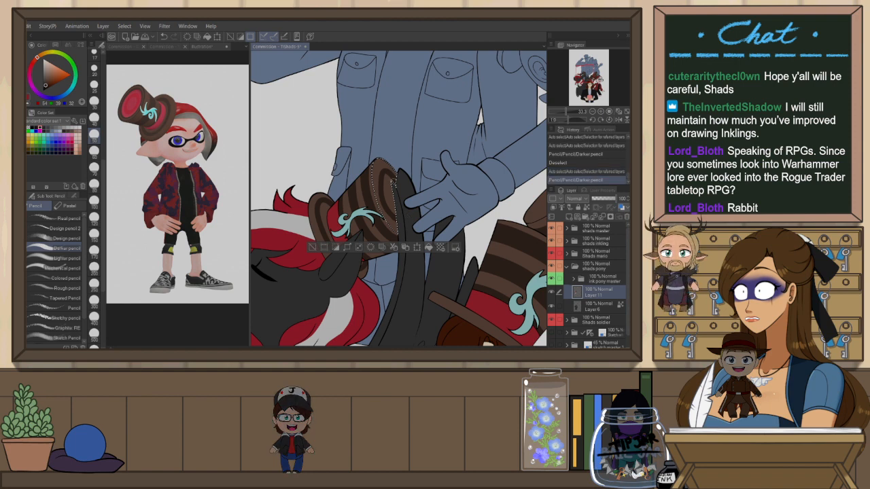
drag(391, 180, 387, 175)
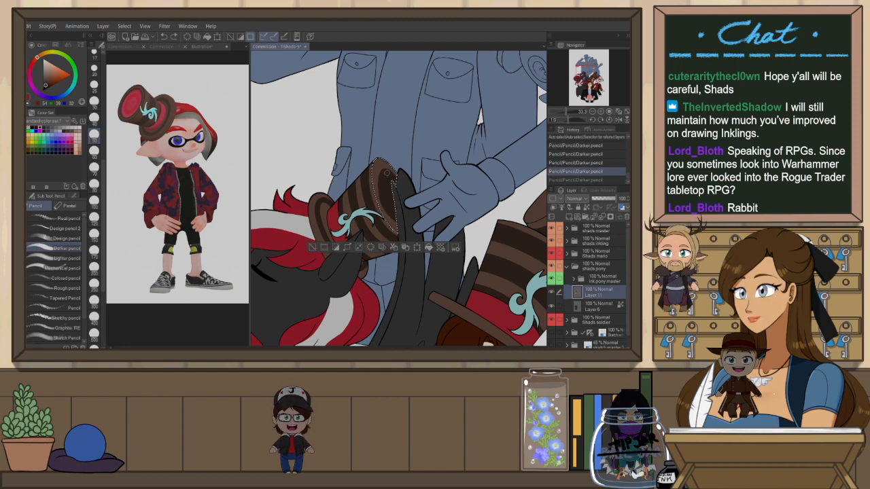
Try erasing and redrawing strokes on the pony's hat crown, undoing each attempt
key(e)
key(h)
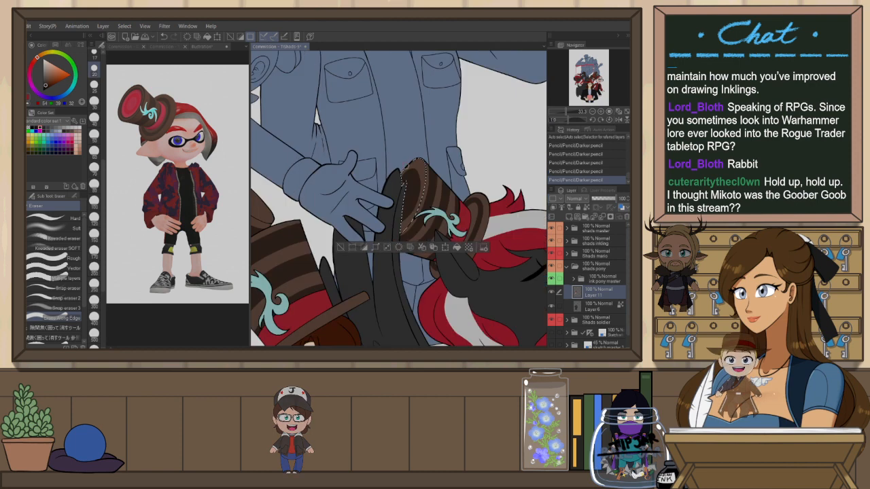
drag(422, 170, 393, 232)
key(x)
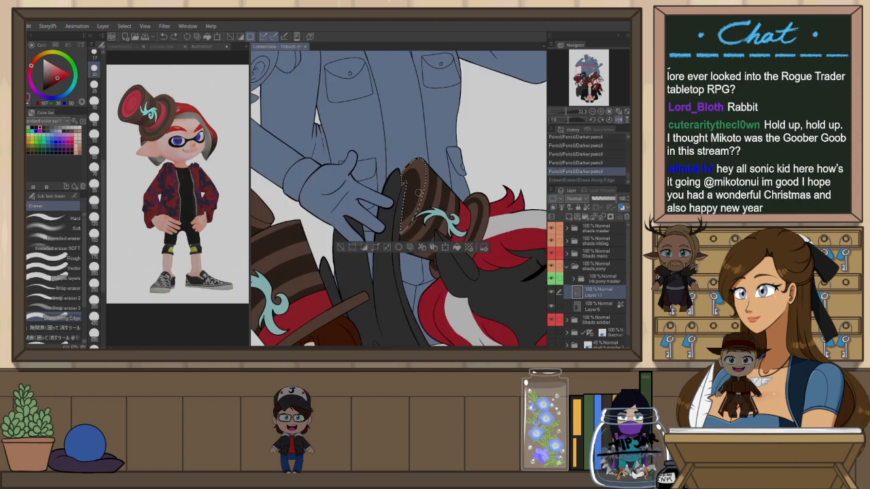
drag(420, 168, 417, 212)
key(ctrl+z)
key(p)
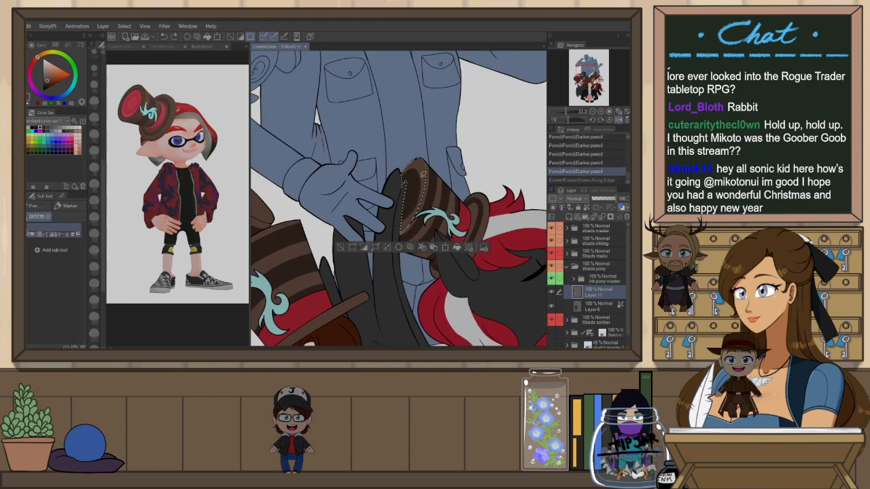
drag(421, 169, 417, 206)
key(ctrl+z)
drag(421, 172, 416, 208)
key(ctrl+z)
Add more darker pencil strokes along the pony hat crown's edge, comparing with undo and redo, then deselect
drag(421, 167, 428, 192)
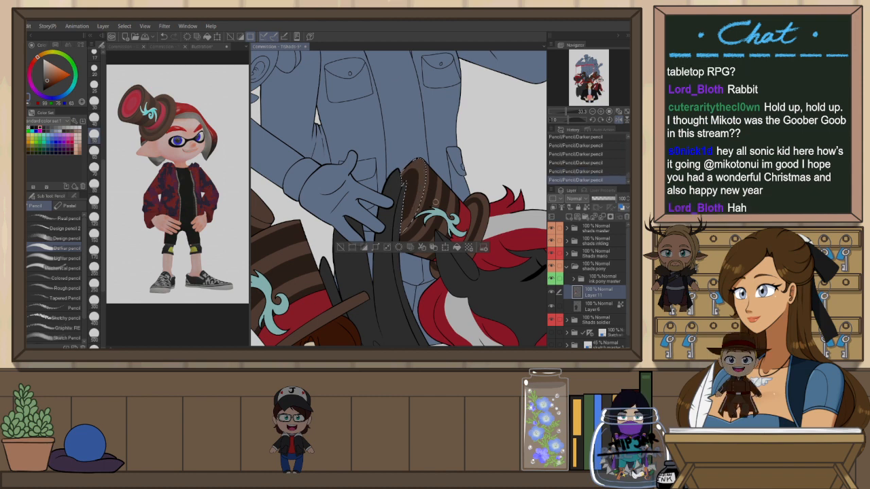
key(h)
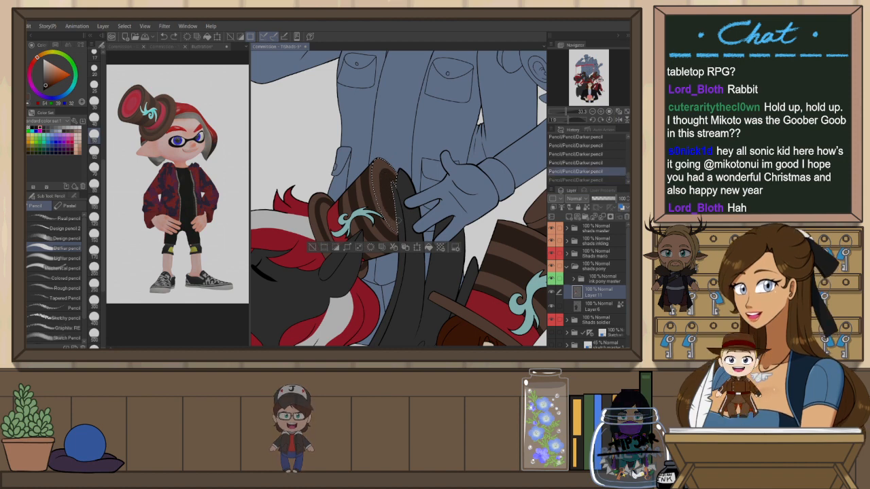
key(ctrl+z)
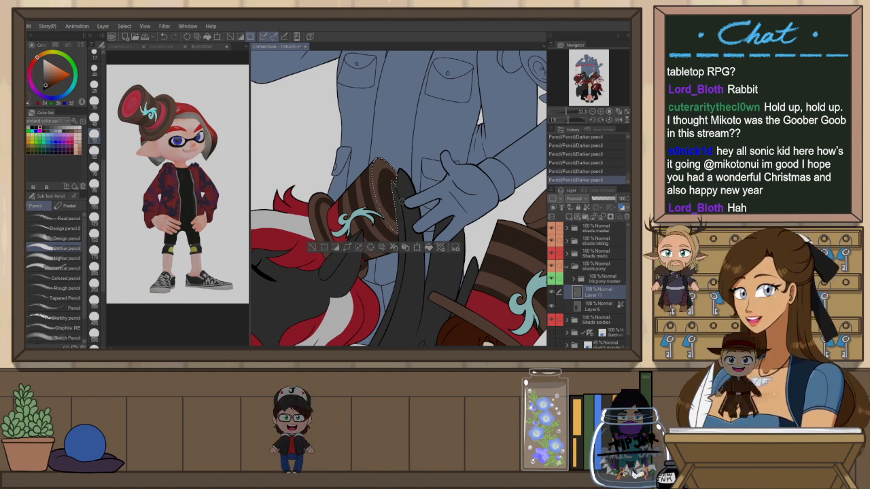
key(ctrl+y)
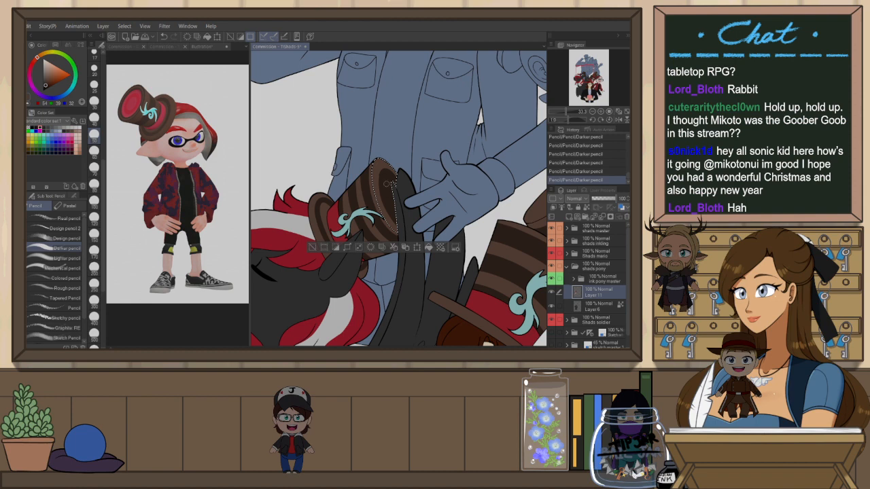
alt+click(381, 190)
key(ctrl+z)
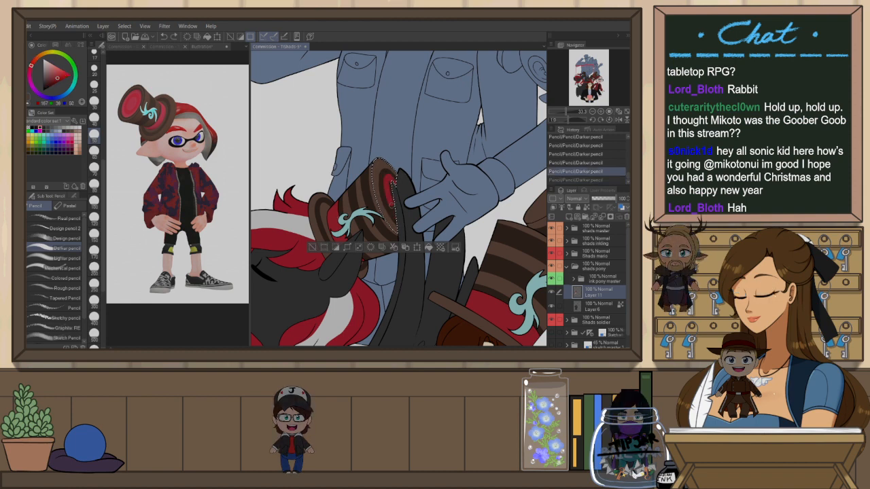
key(ctrl+y)
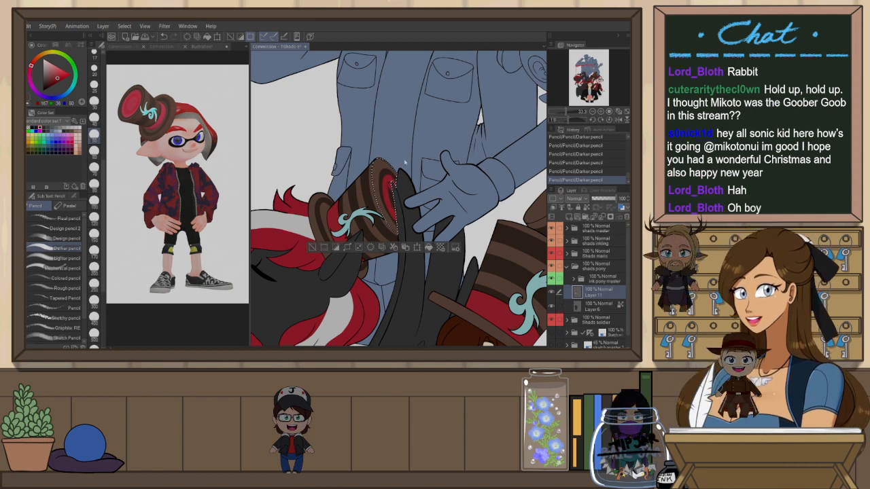
key(ctrl+z)
drag(394, 204, 395, 211)
key(ctrl+z)
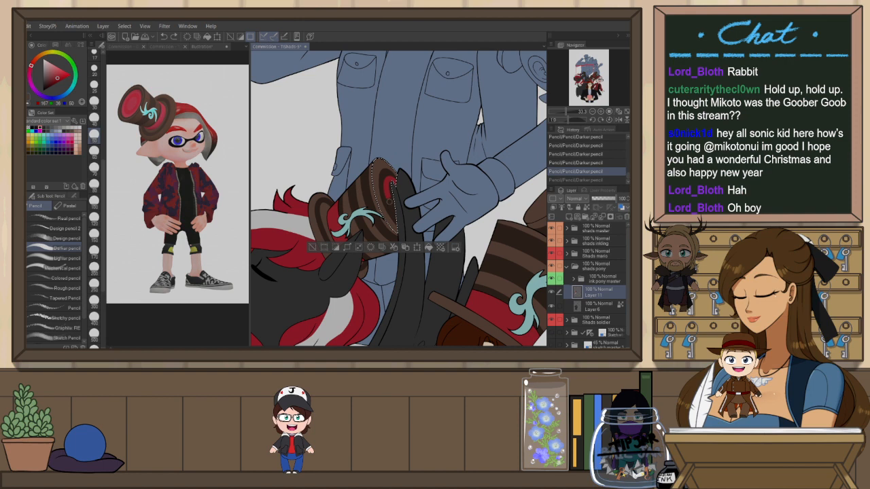
key(ctrl+z)
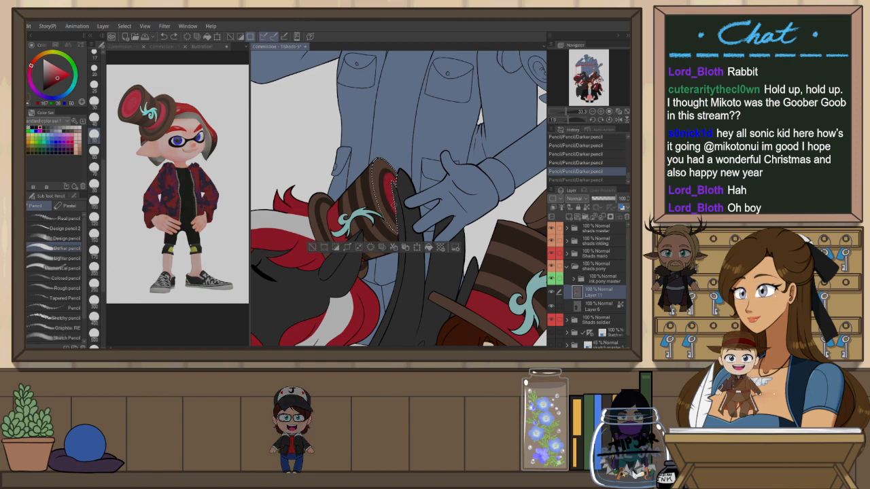
key(ctrl+y)
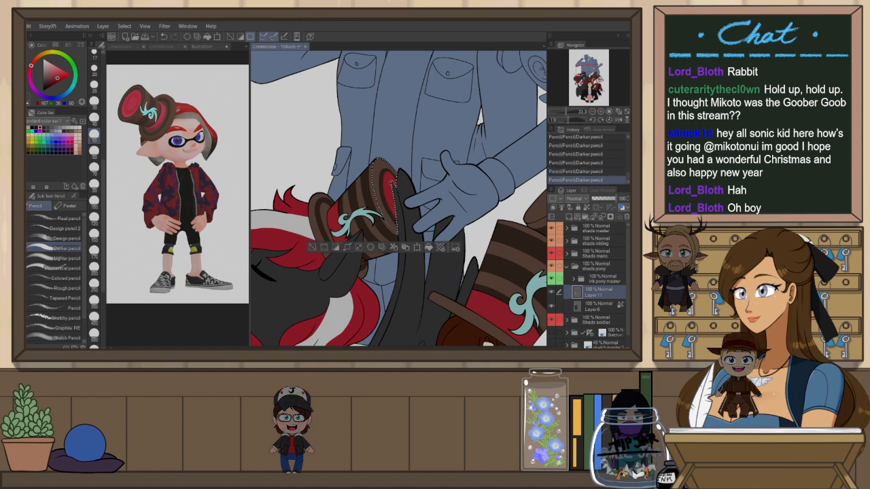
key(ctrl+d)
Open a new canvas and paste the copied Spider-Gwen cover image into it
scroll(384, 225, down, 4)
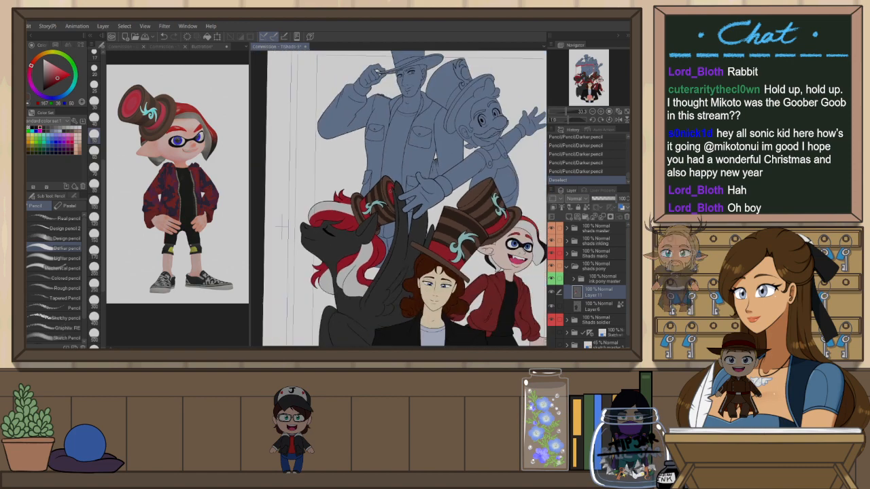
scroll(429, 255, up, 2)
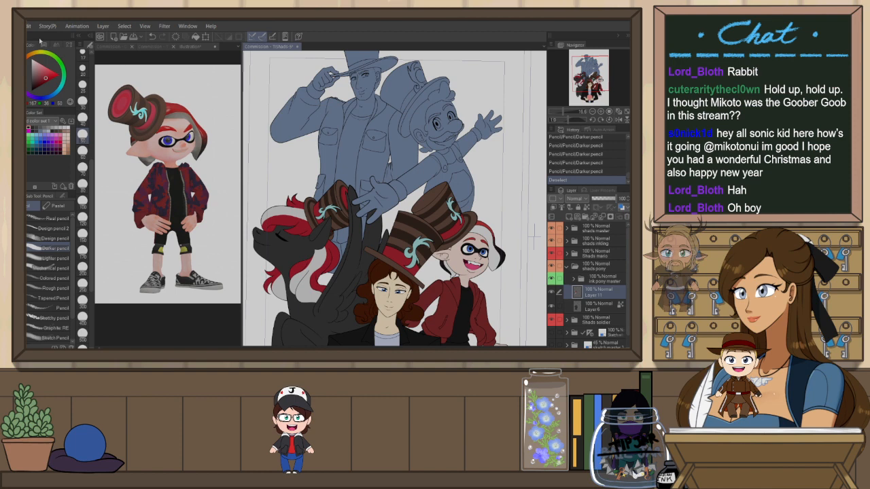
key(ctrl+shift+n)
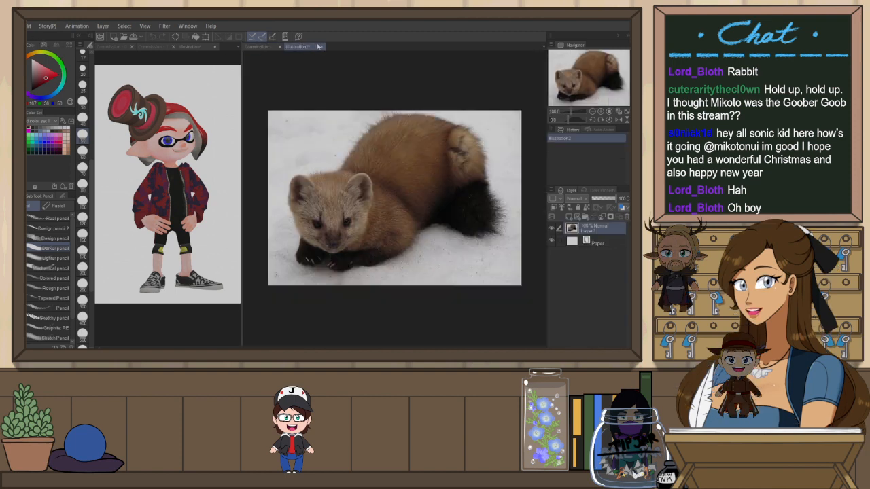
click(340, 147)
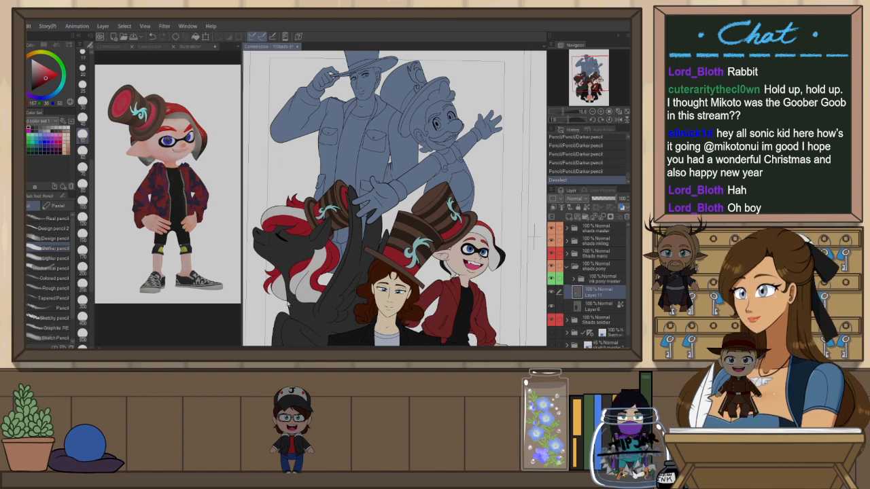
click(374, 110)
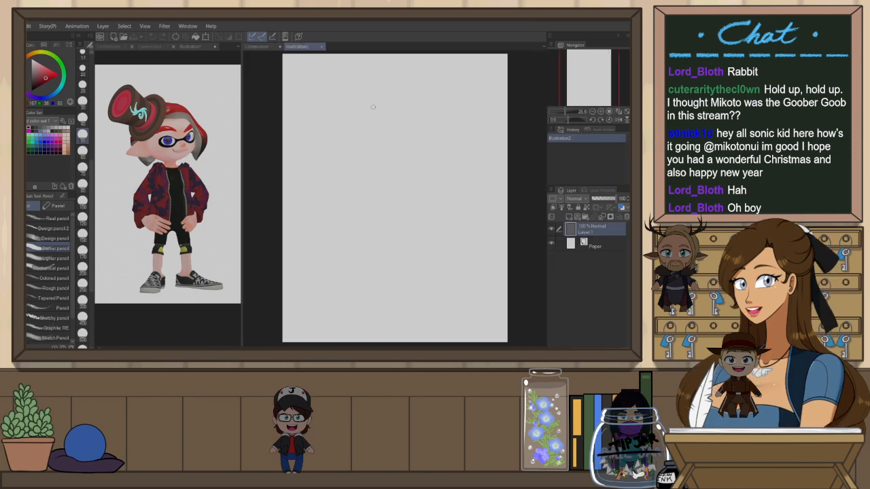
key(ctrl+v)
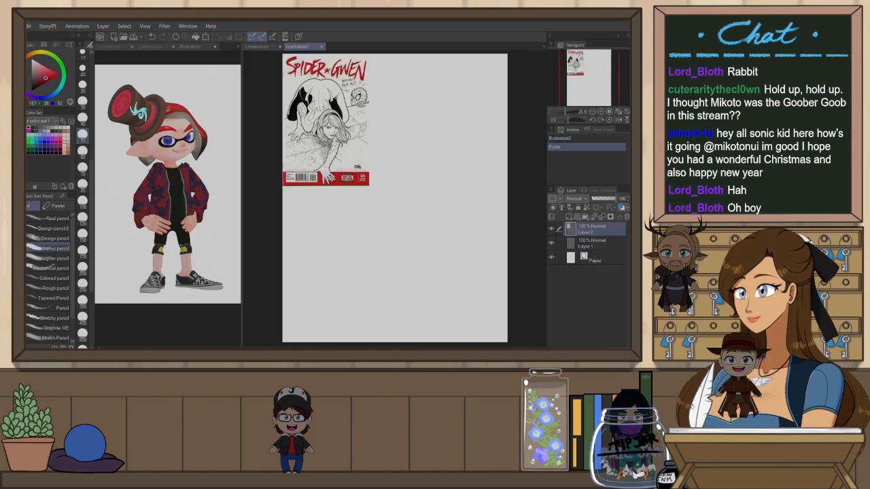
Examine the pasted Spider-Gwen cover, then close the temporary canvas
scroll(442, 170, up, 1)
scroll(413, 233, down, 2)
scroll(391, 171, up, 1)
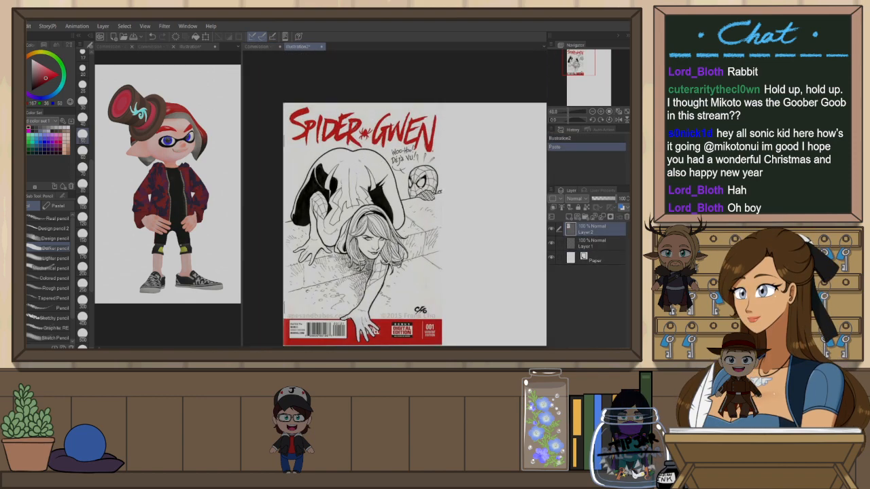
scroll(416, 225, down, 1)
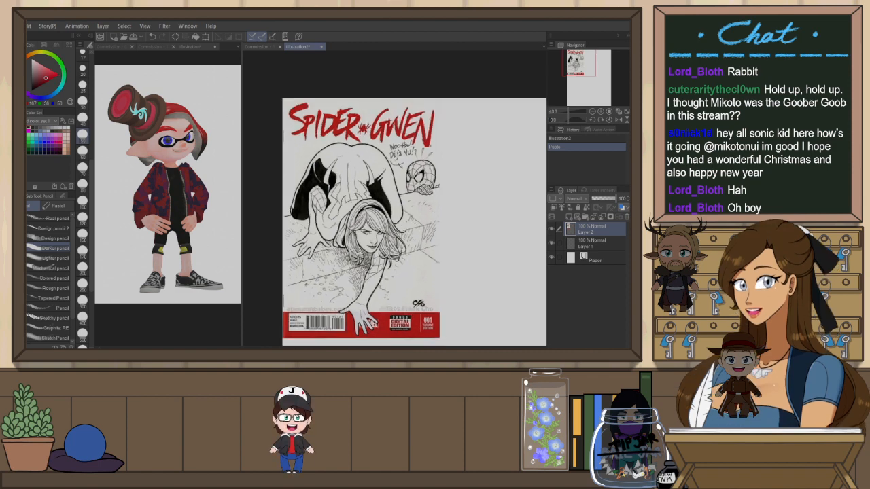
drag(8, 170, 19, 170)
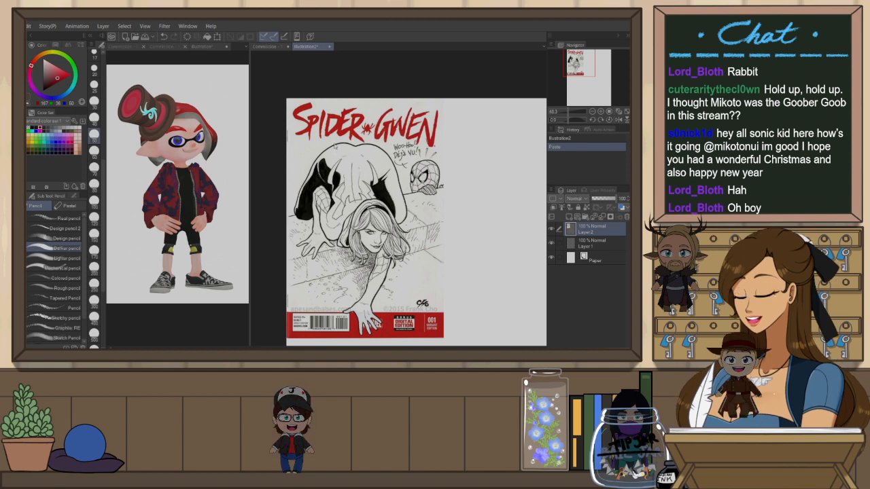
key(ctrl+w)
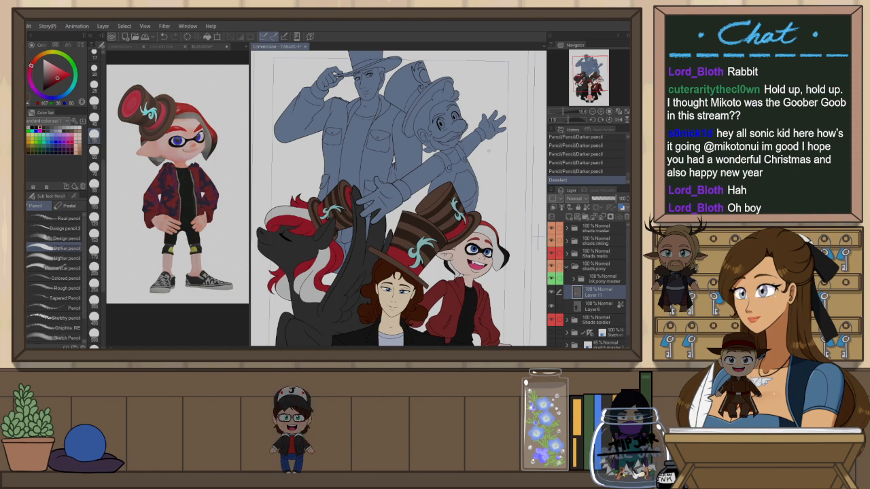
scroll(432, 204, up, 1)
scroll(431, 204, up, 1)
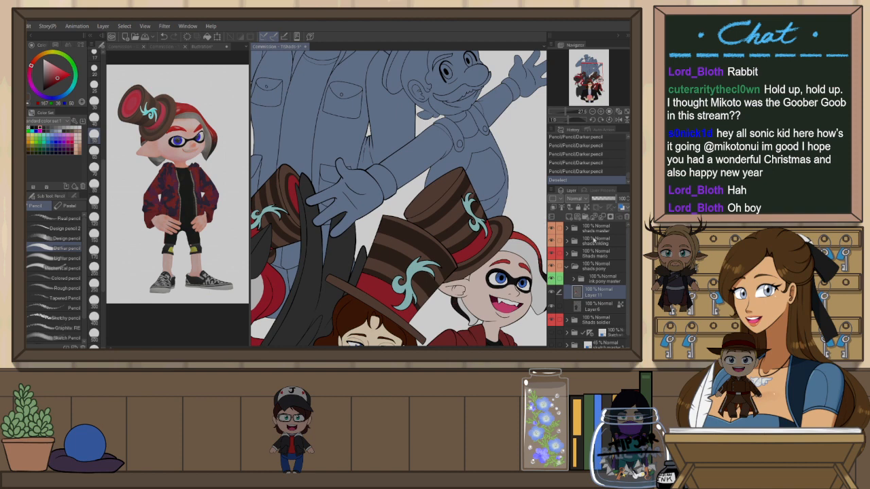
Select the inkling hat's top ellipse and darken its rim with pencil strokes on Layer 12 in the inkling shades folder, then deselect
click(606, 279)
key(w)
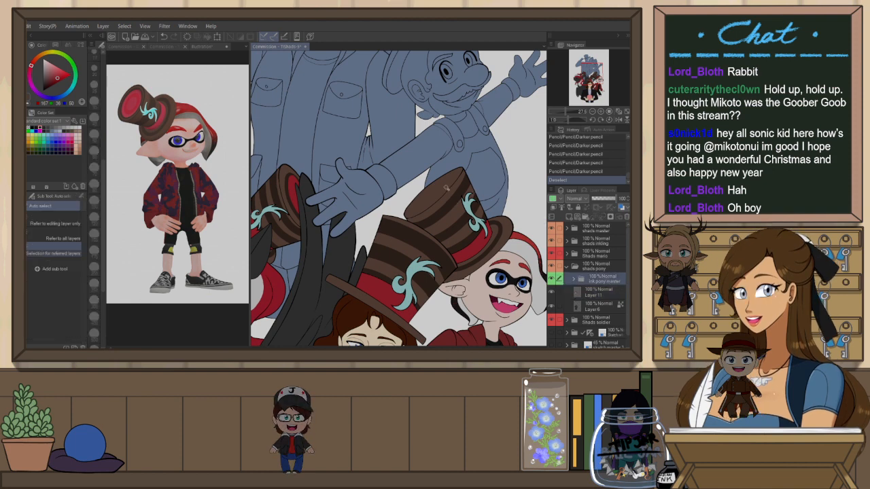
click(449, 193)
click(609, 295)
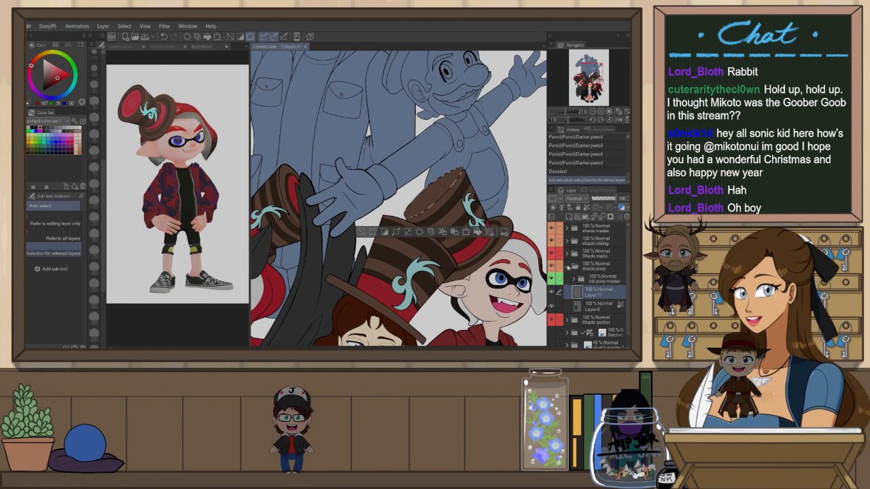
click(568, 268)
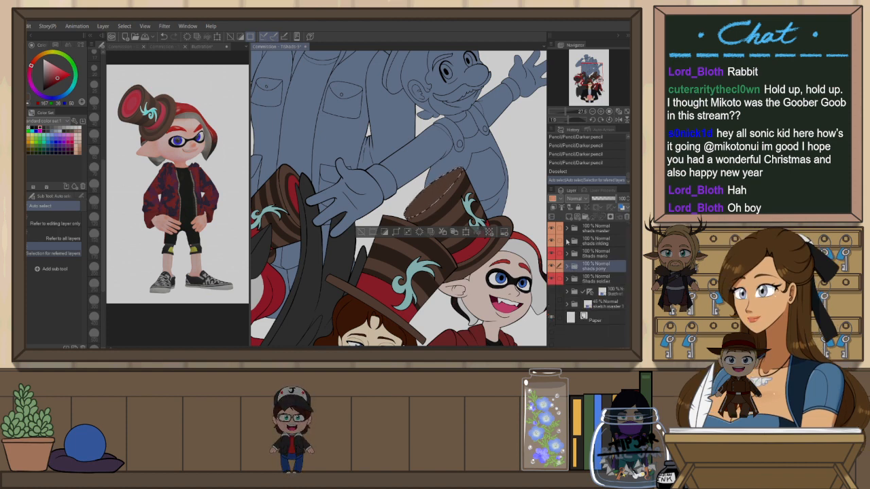
click(568, 243)
click(586, 267)
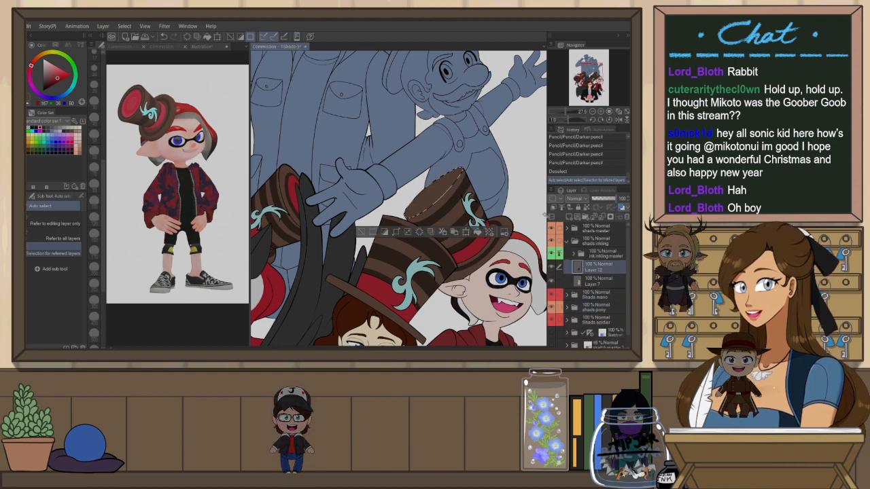
scroll(513, 179, up, 3)
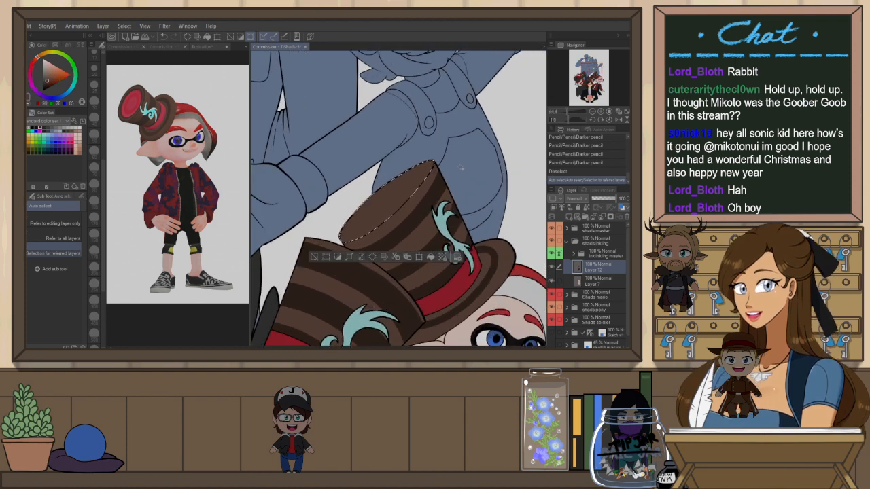
key(p)
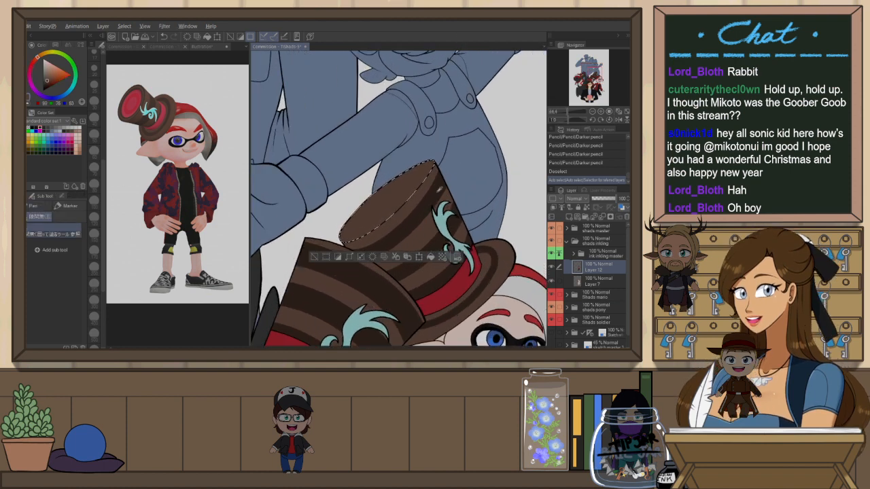
key(p)
drag(354, 228, 388, 185)
key(ctrl+z)
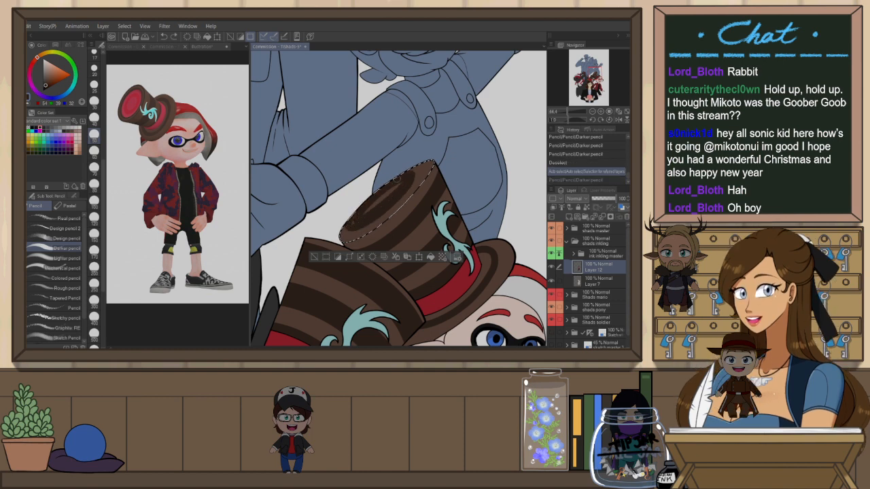
drag(365, 216, 418, 174)
key(ctrl+z)
drag(358, 219, 408, 180)
drag(376, 205, 401, 184)
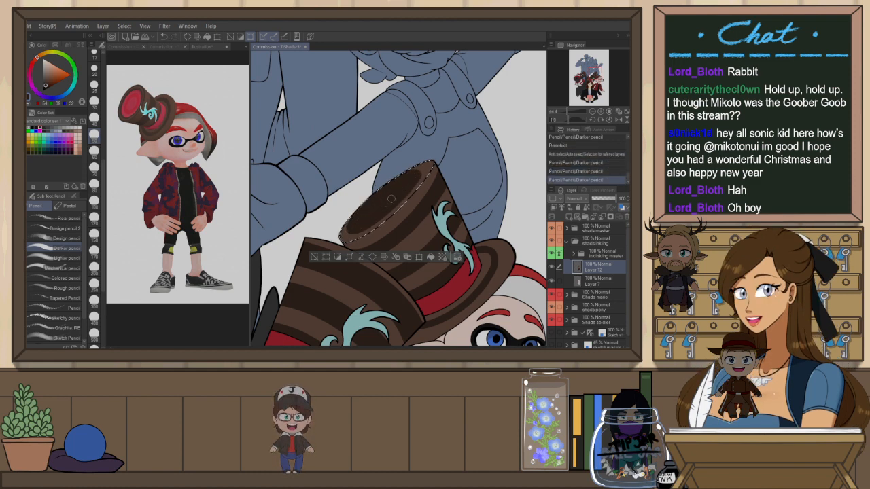
drag(376, 206, 411, 183)
key(ctrl+z)
key(ctrl+z)
drag(380, 208, 424, 185)
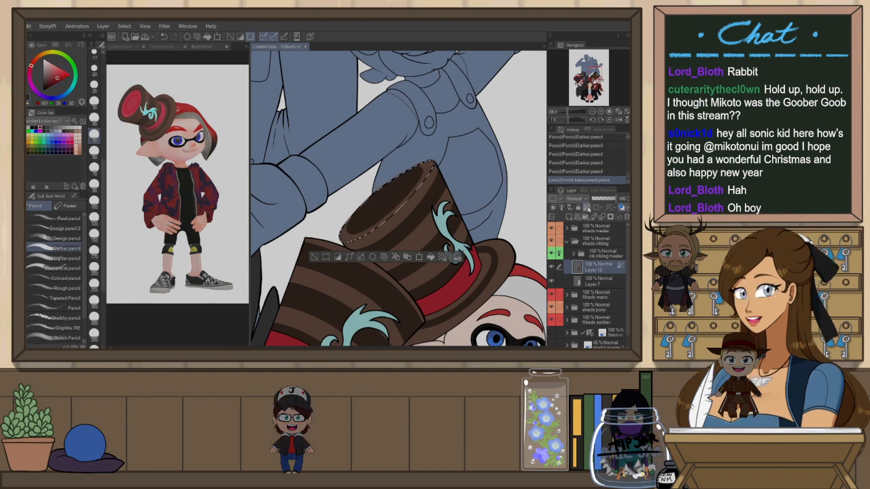
key(ctrl+d)
Select the inner opening of the inkling's hat top and colour it red with pencil strokes, then deselect
key(w)
click(394, 199)
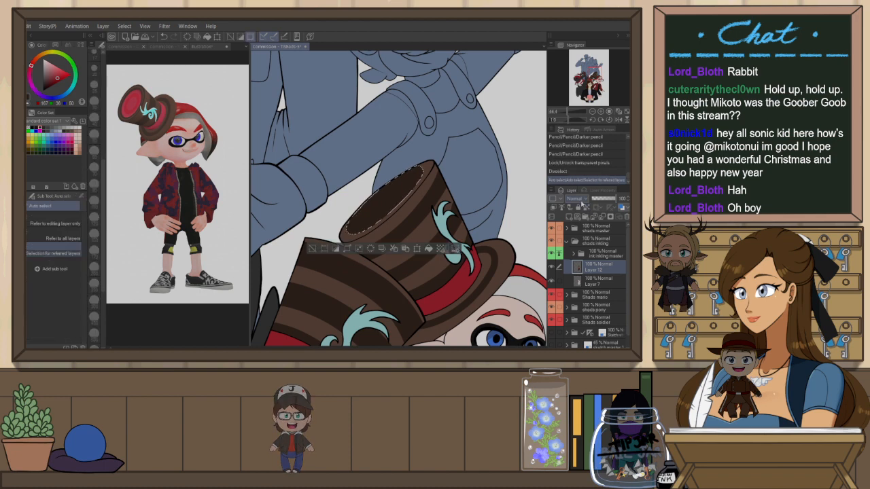
key(p)
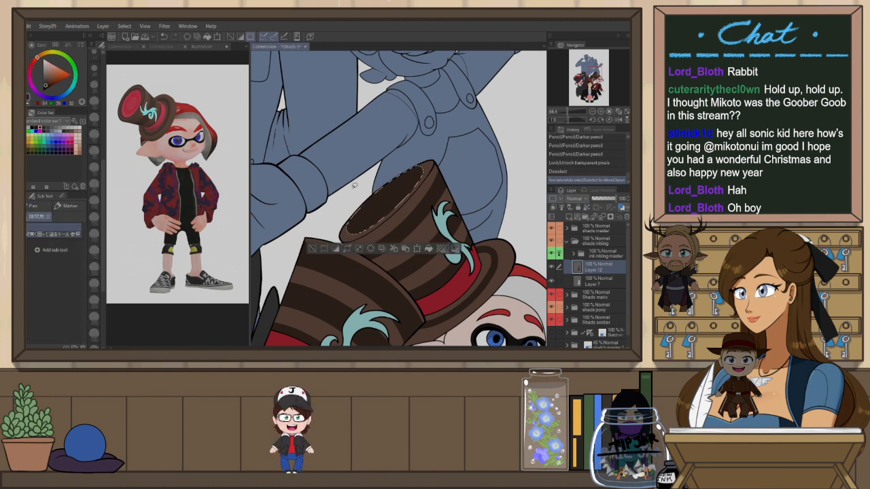
key(p)
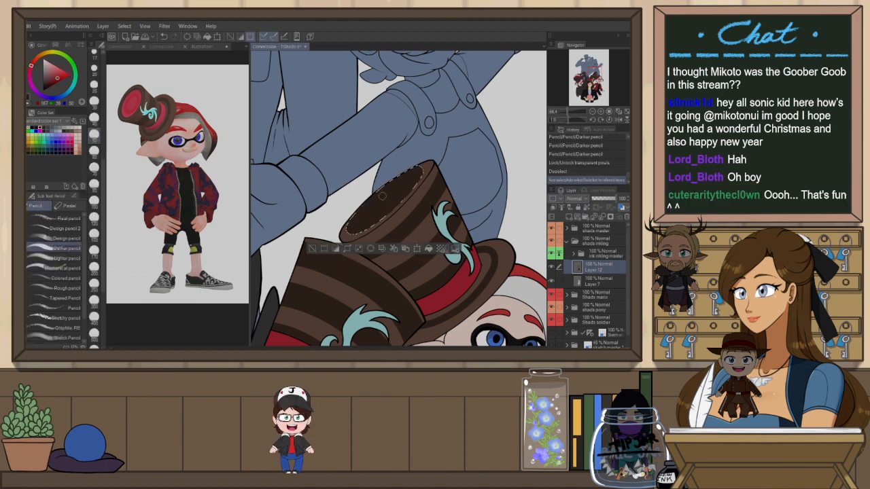
mouse_move(389, 197)
mouse_down()
mouse_move(399, 185)
mouse_move(371, 202)
mouse_up()
key(ctrl+z)
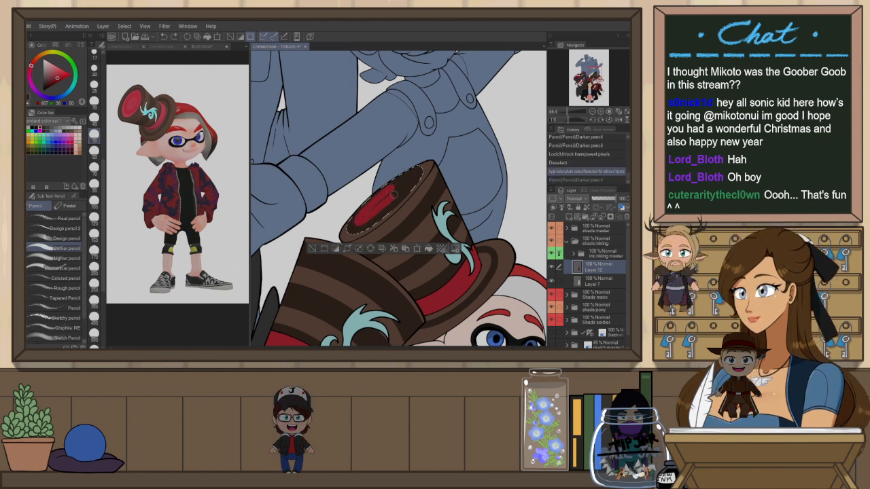
key(ctrl+z)
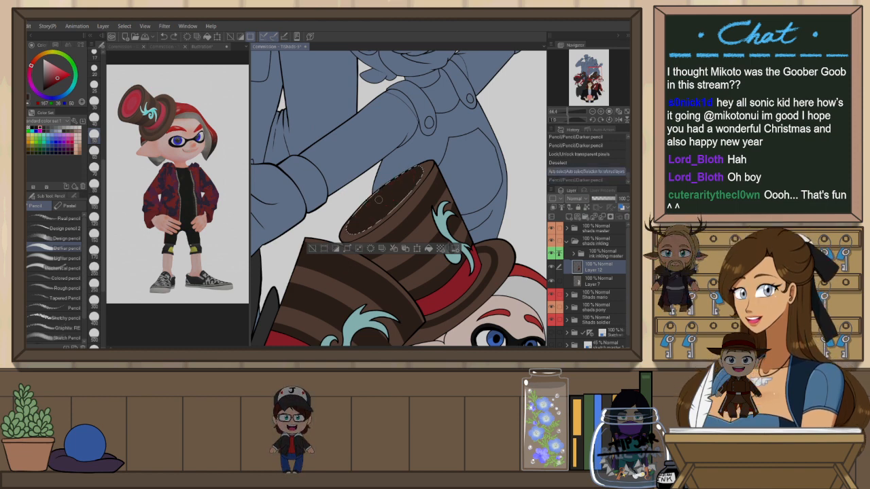
drag(354, 216, 408, 179)
mouse_move(369, 208)
mouse_down()
mouse_move(361, 221)
mouse_move(416, 174)
mouse_move(401, 203)
mouse_move(358, 220)
mouse_up()
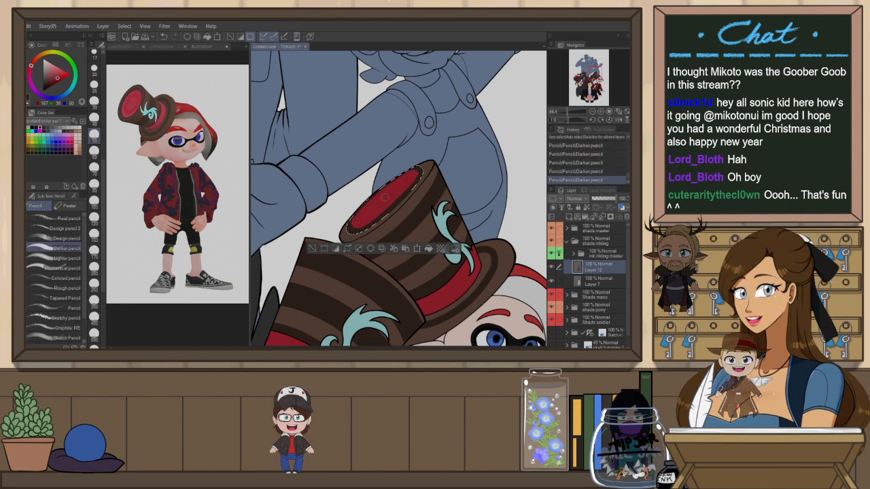
key(ctrl+d)
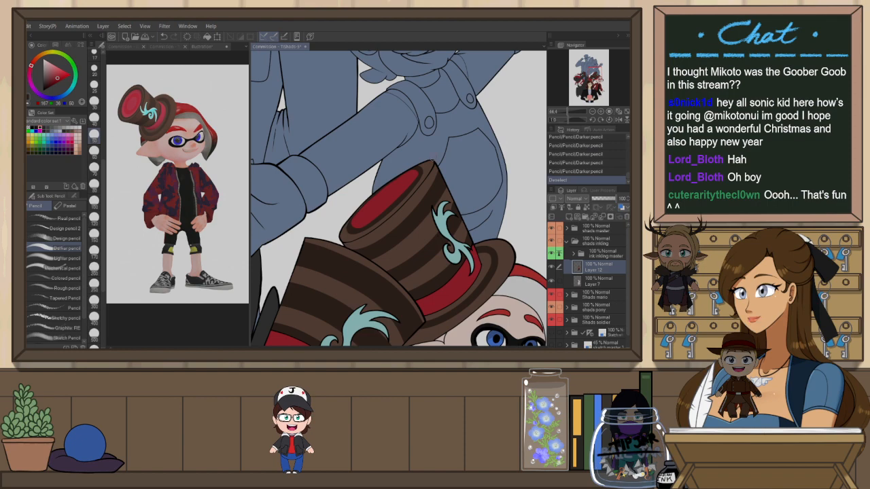
Review the whole illustration's colouring, especially the characters' striped top hats
scroll(429, 158, down, 7)
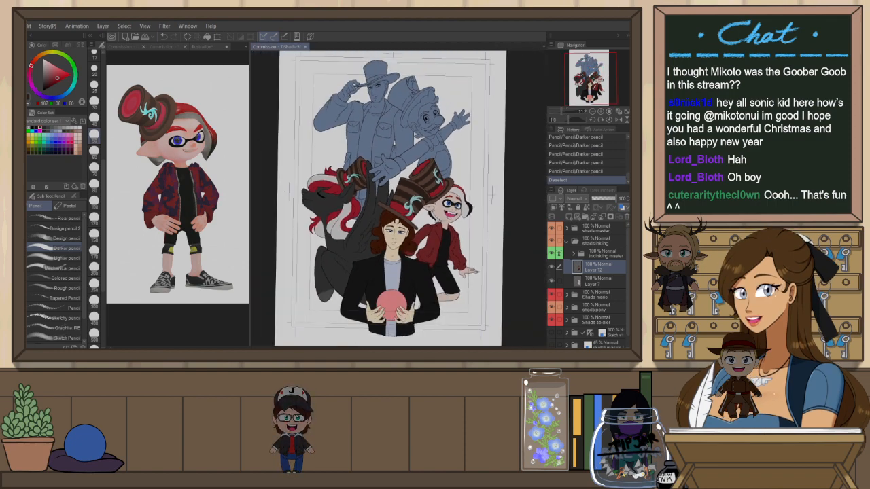
scroll(411, 147, up, 3)
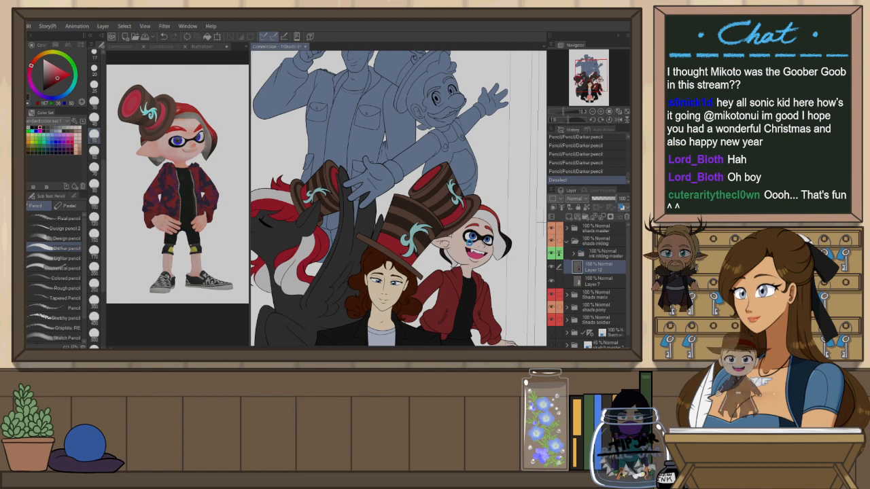
scroll(470, 240, down, 1)
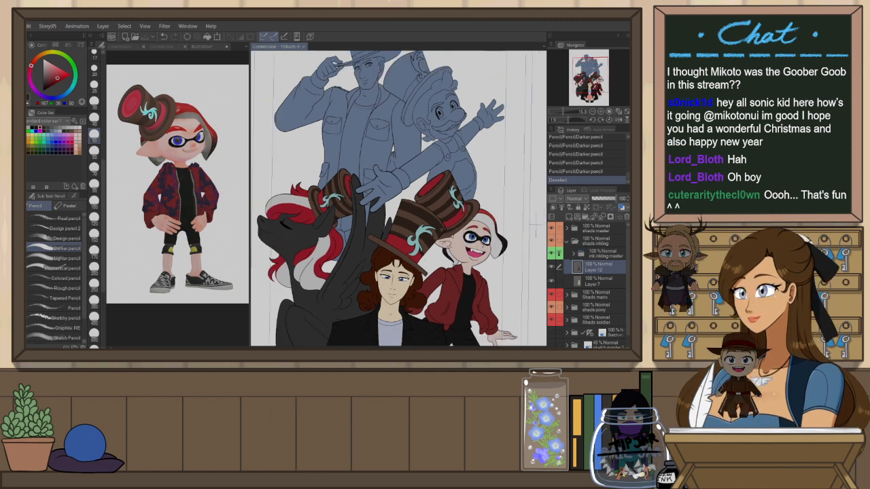
scroll(537, 223, down, 3)
scroll(502, 195, up, 1)
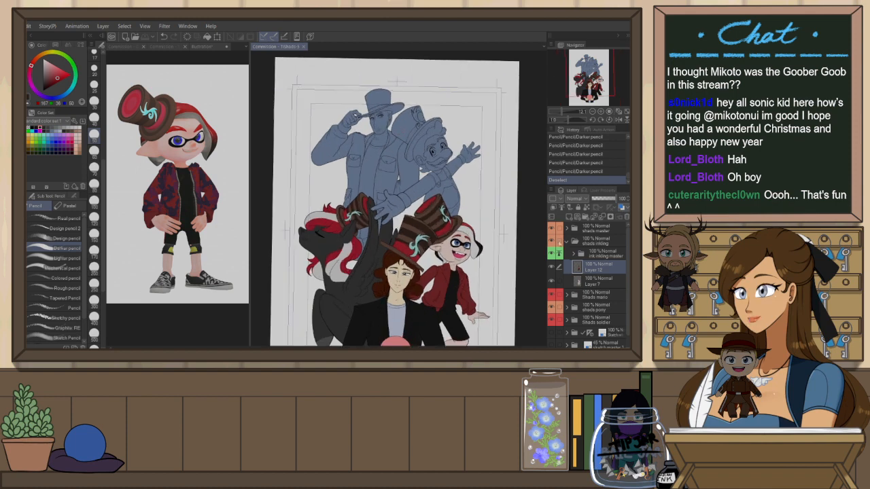
scroll(445, 244, up, 1)
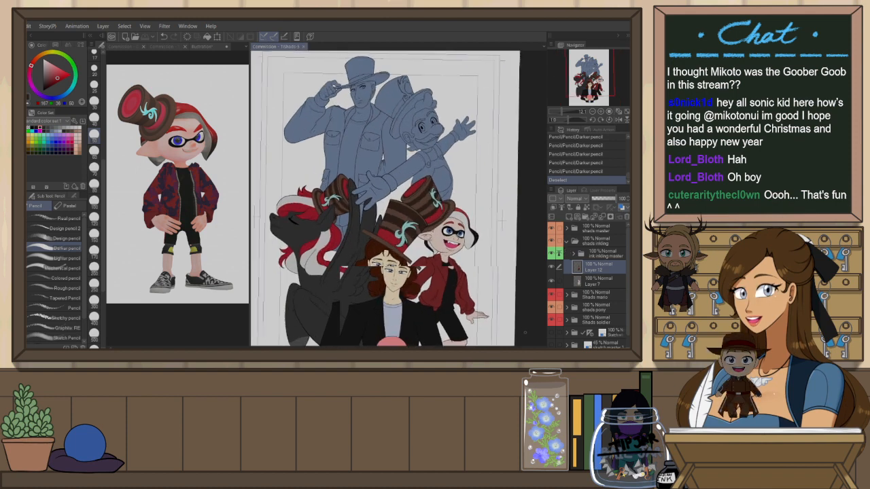
scroll(502, 219, up, 1)
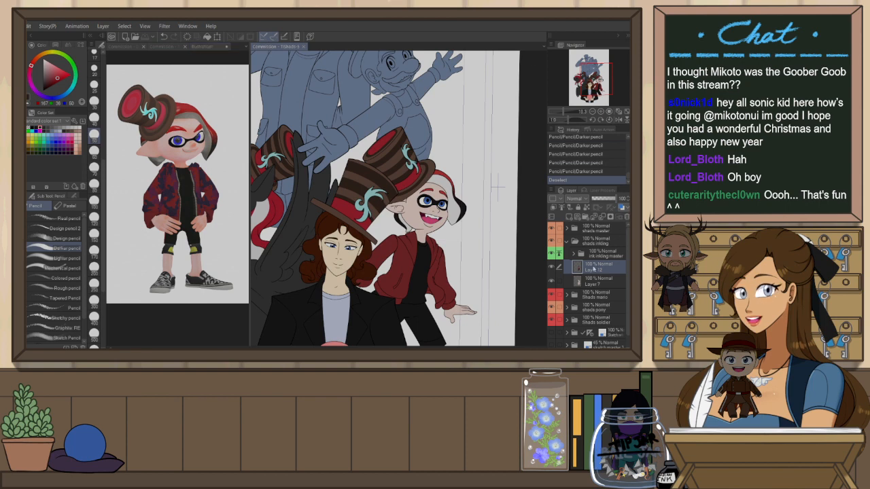
scroll(498, 185, up, 2)
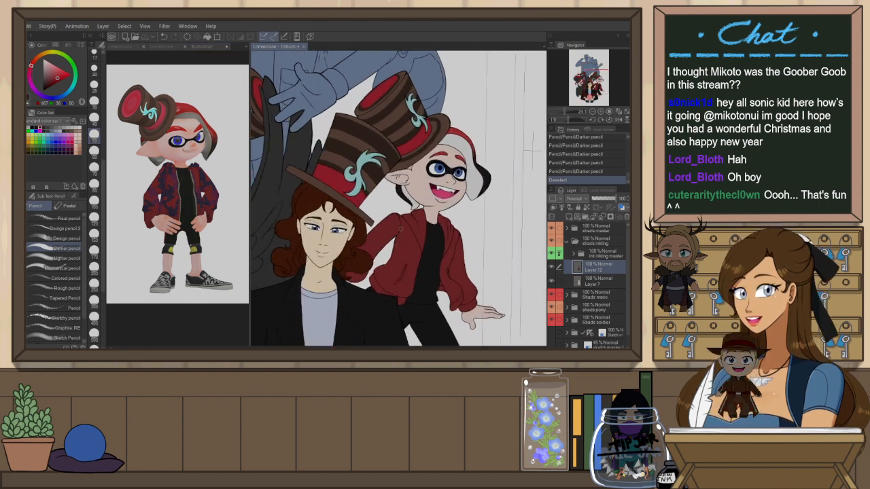
Select the inkling's red jacket areas with the auto-select tool
key(w)
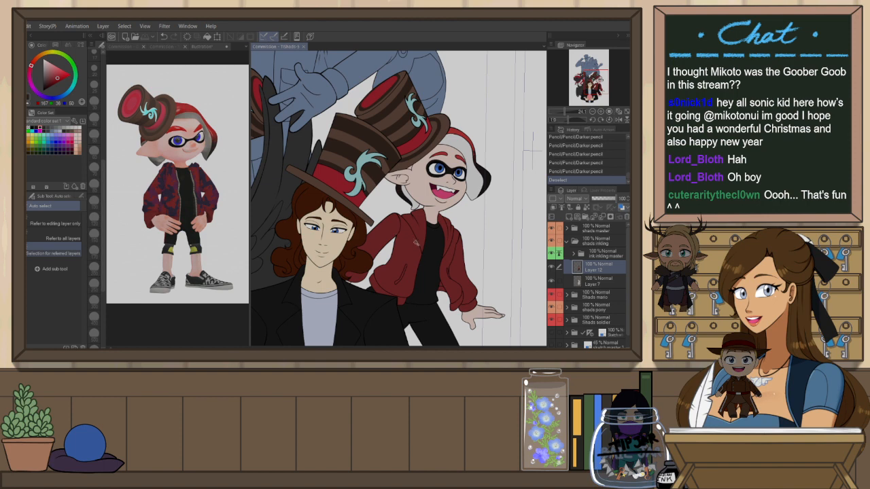
click(412, 240)
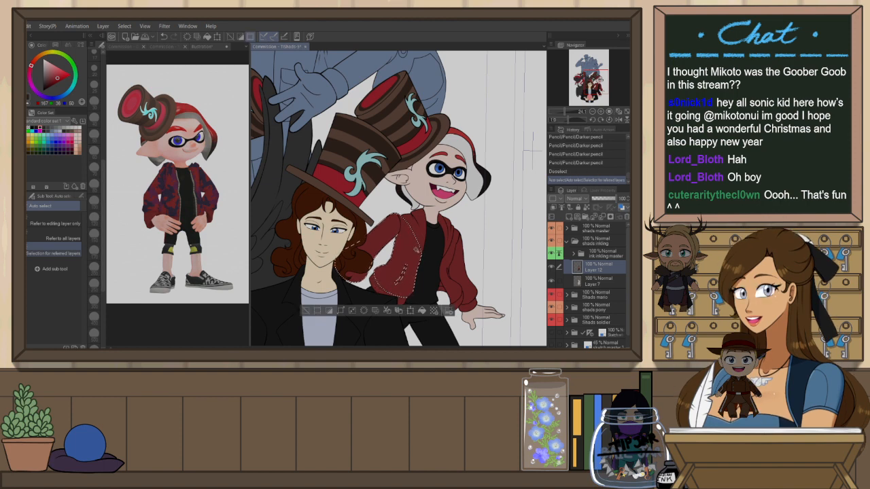
click(450, 242)
click(486, 300)
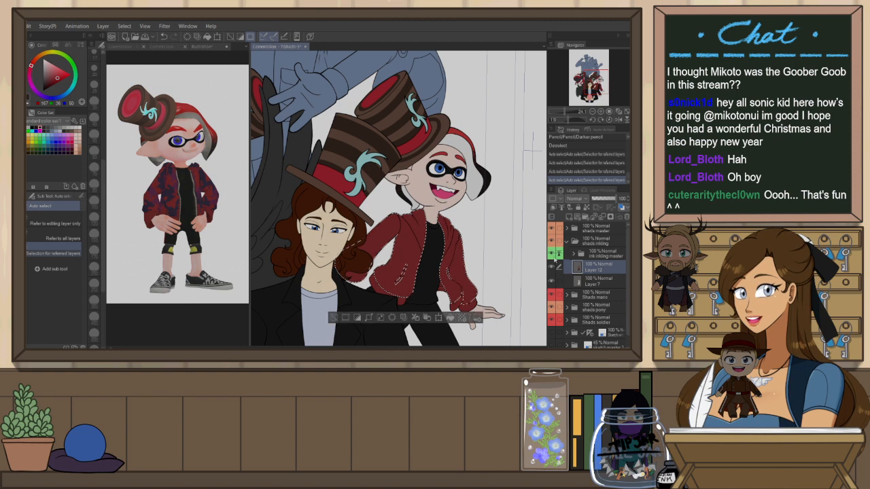
Open the material library and browse the colour pattern and favourite materials for a jacket texture
click(629, 35)
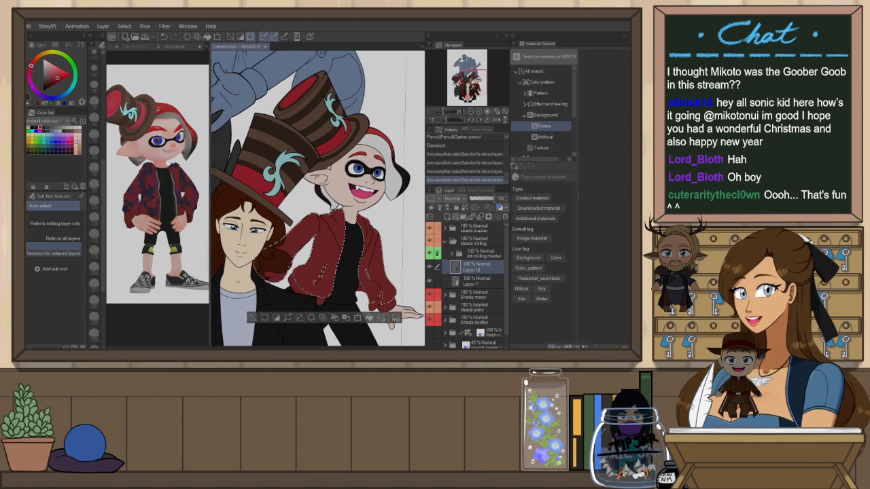
click(521, 82)
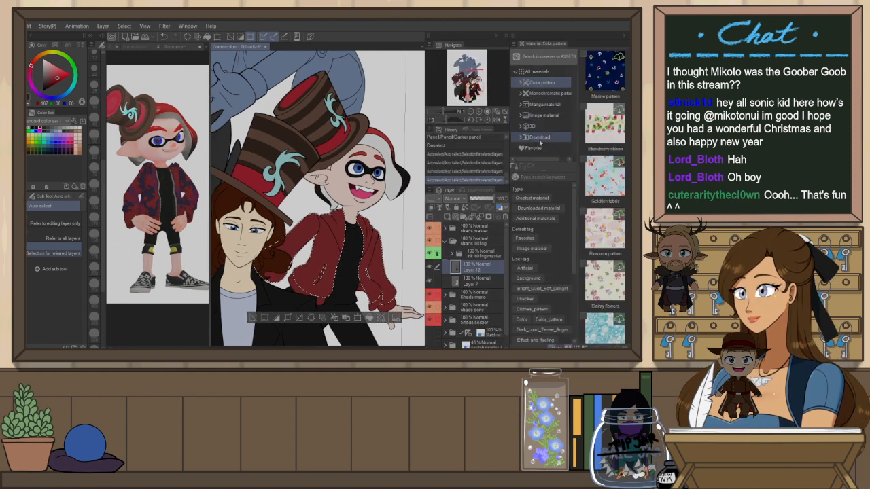
click(536, 147)
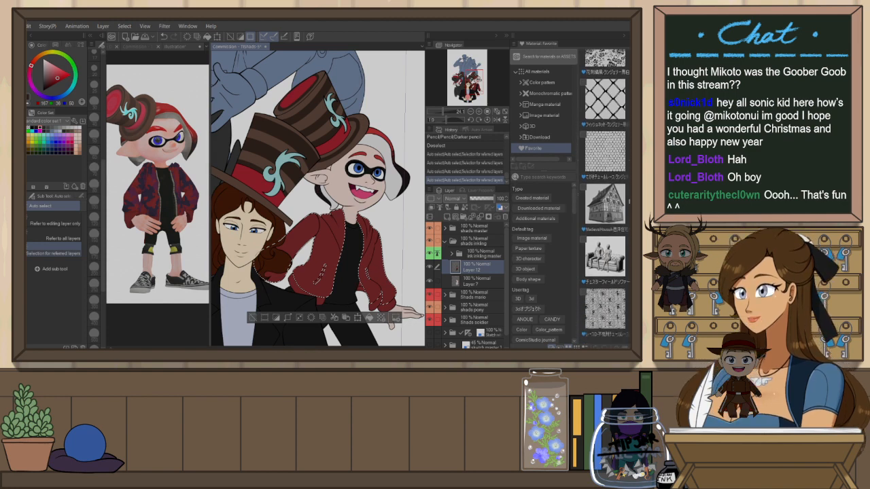
scroll(627, 288, down, 5)
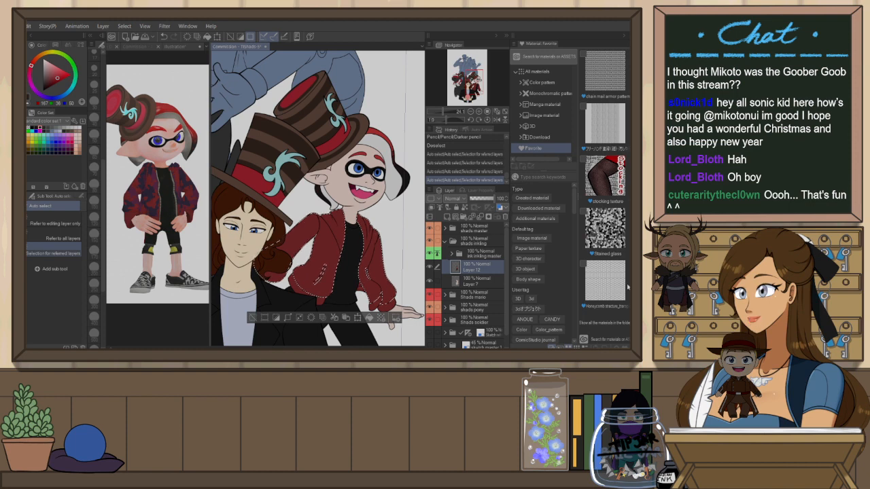
Browse through the downloaded materials, filtering by tag, looking for a texture for the inkling's jacket
click(539, 136)
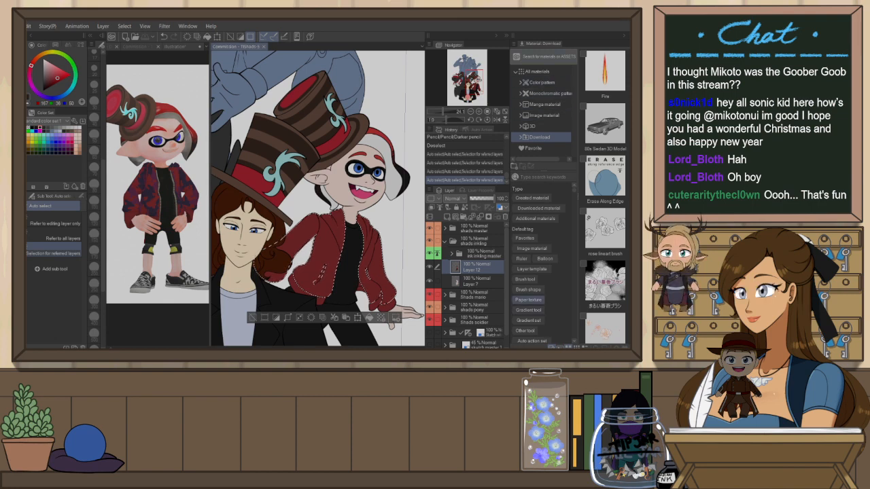
scroll(605, 197, down, 5)
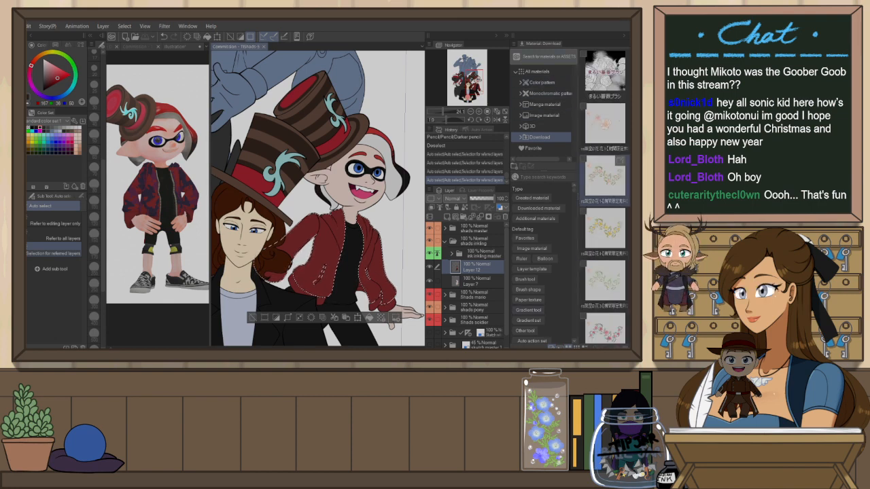
scroll(606, 182, down, 8)
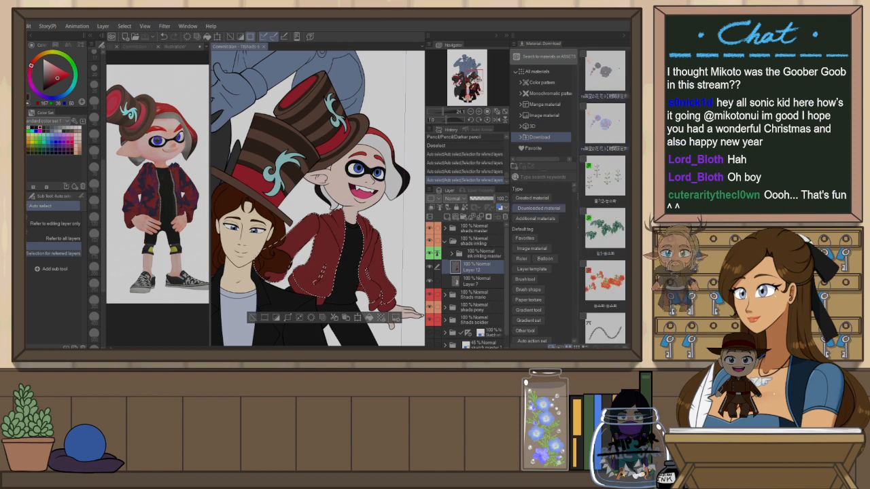
scroll(537, 272, down, 5)
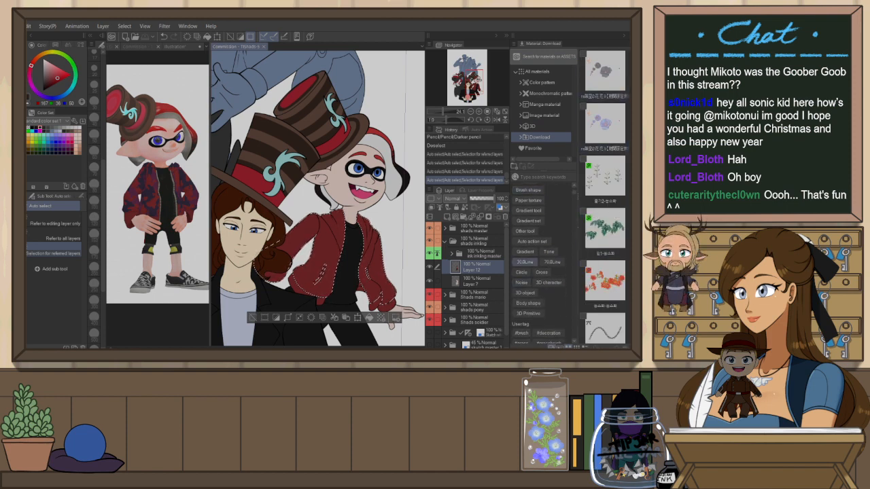
scroll(537, 272, up, 3)
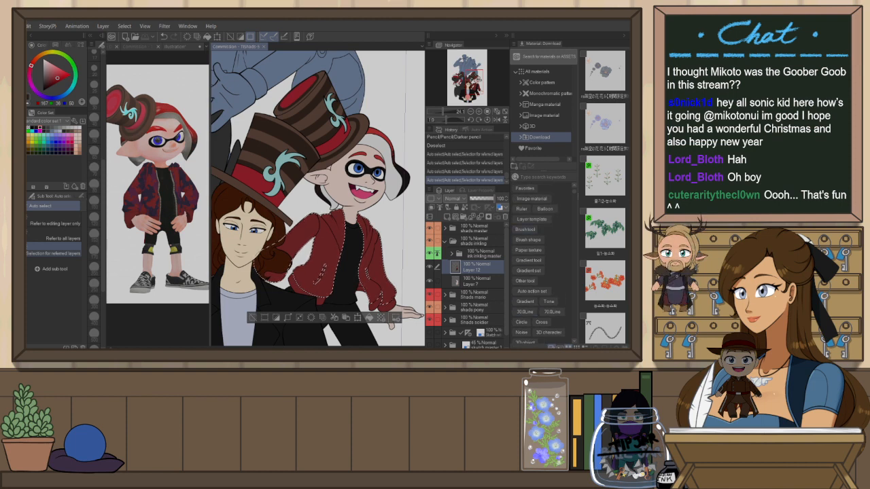
scroll(537, 272, down, 5)
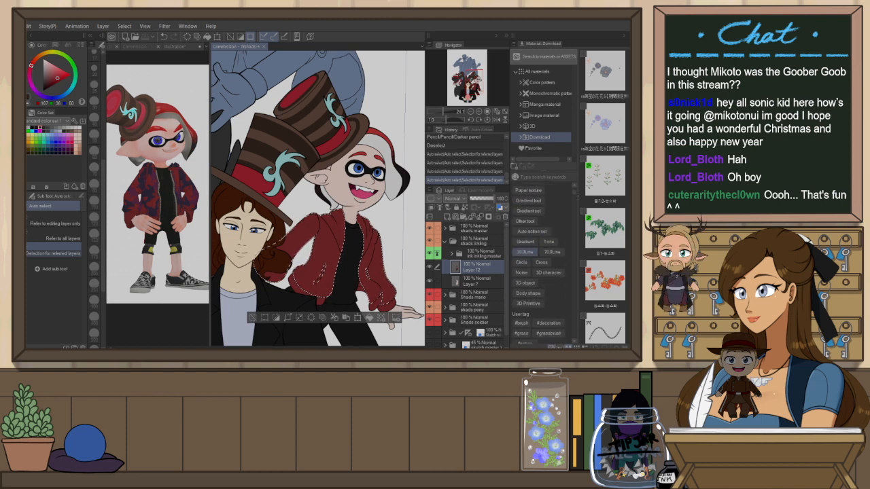
scroll(537, 272, down, 8)
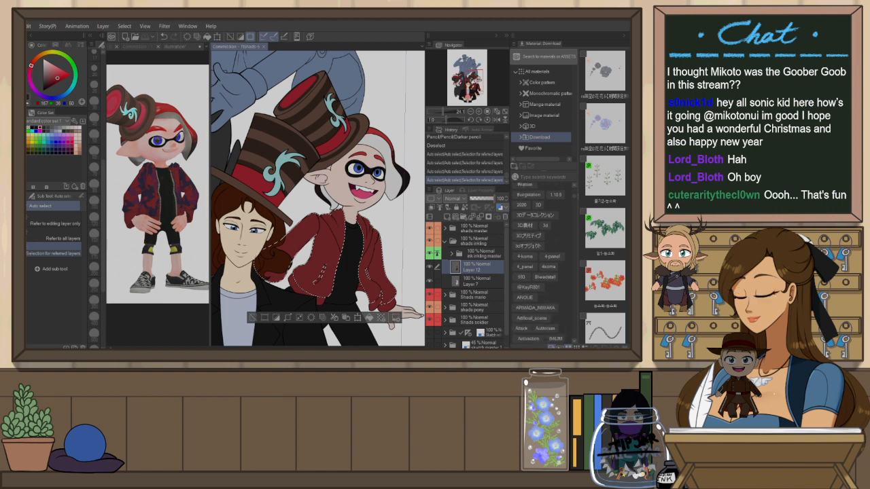
scroll(537, 272, up, 12)
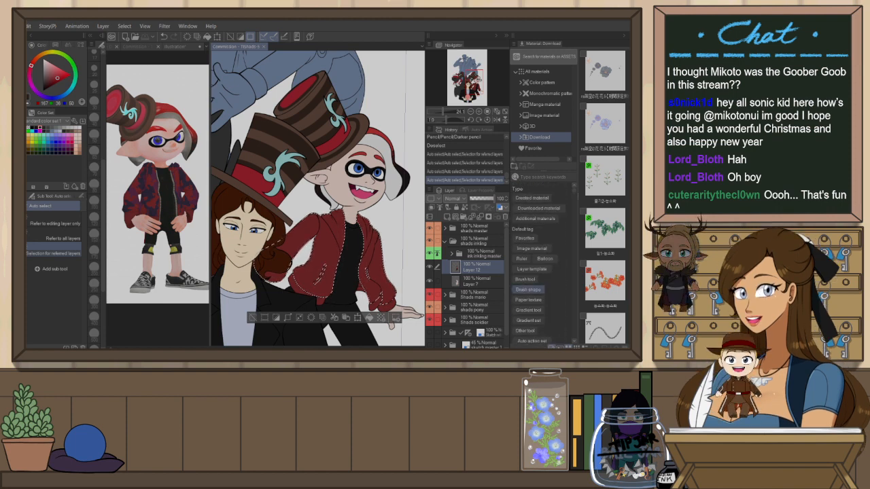
scroll(537, 272, down, 1)
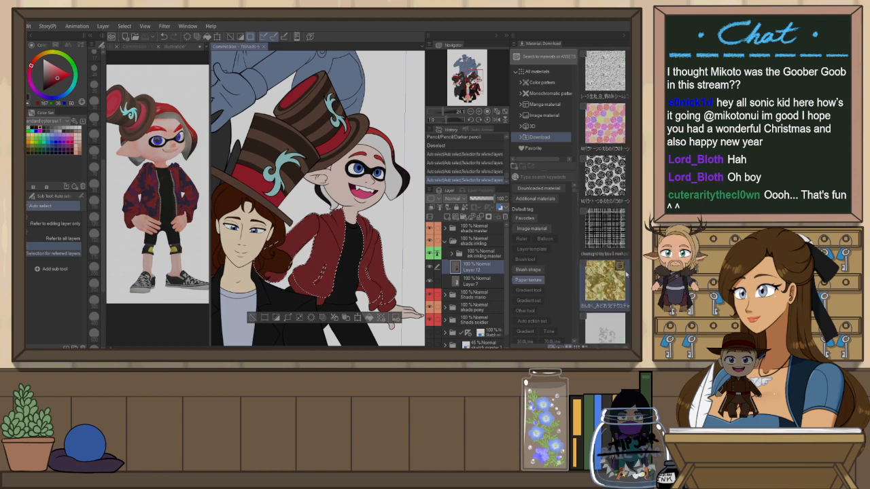
click(536, 282)
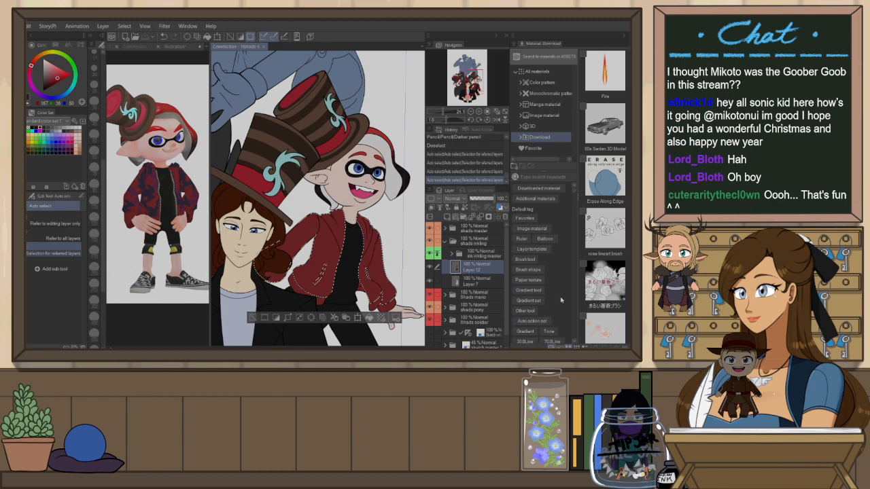
scroll(561, 300, down, 1)
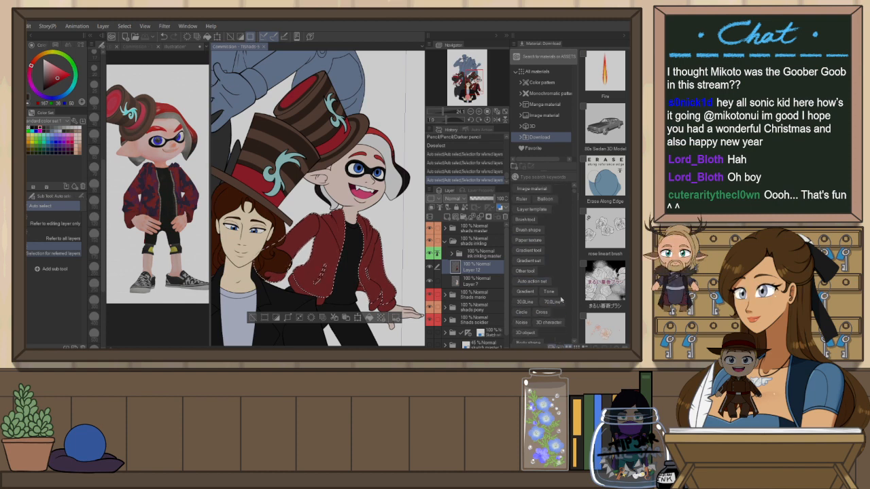
scroll(561, 300, down, 2)
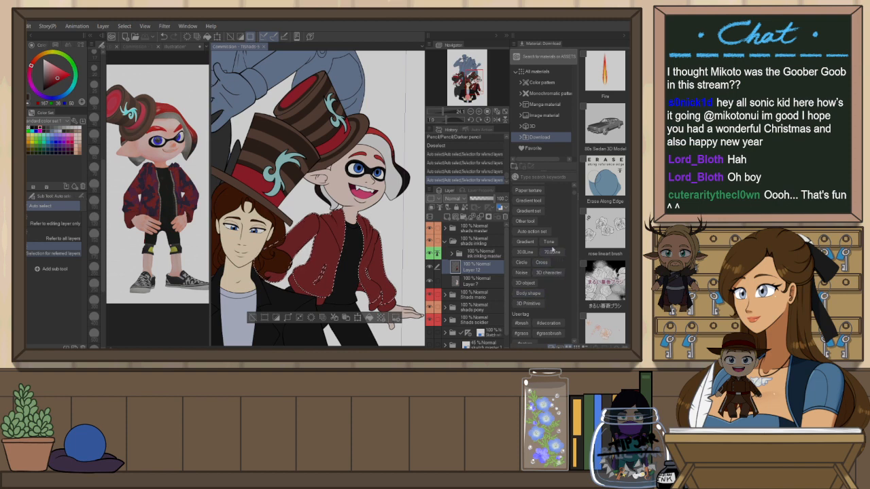
scroll(626, 264, down, 10)
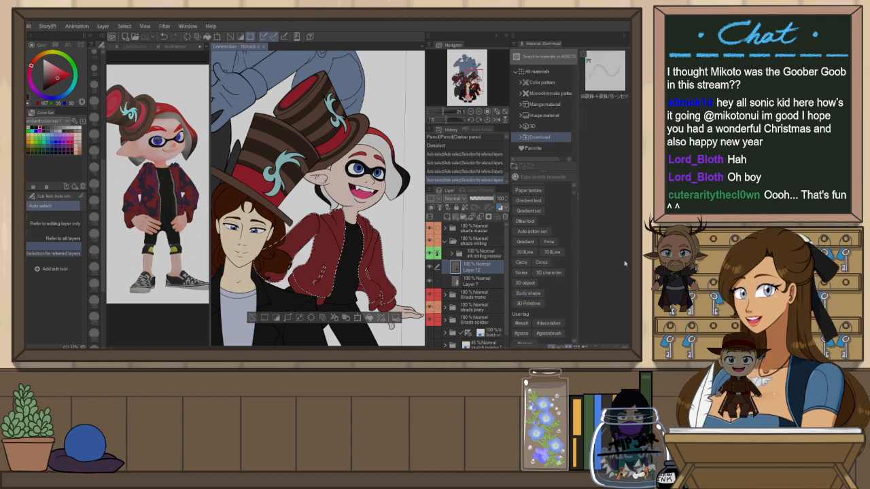
scroll(626, 263, down, 5)
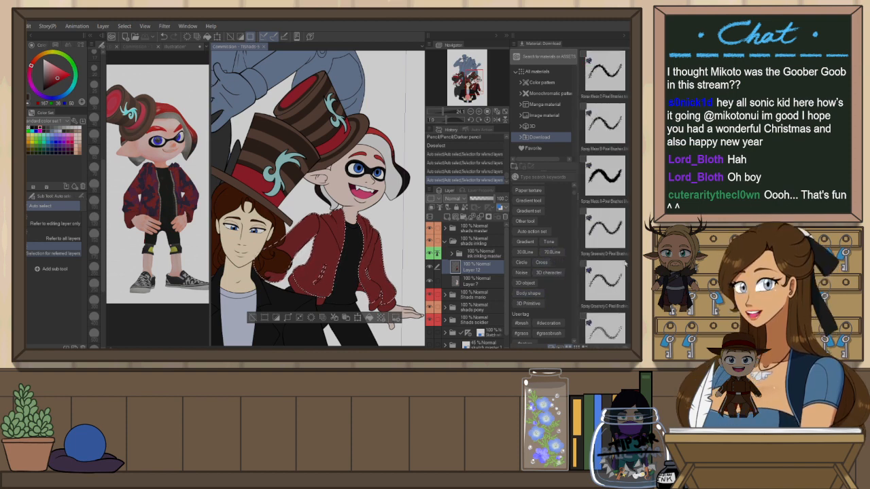
scroll(625, 264, down, 5)
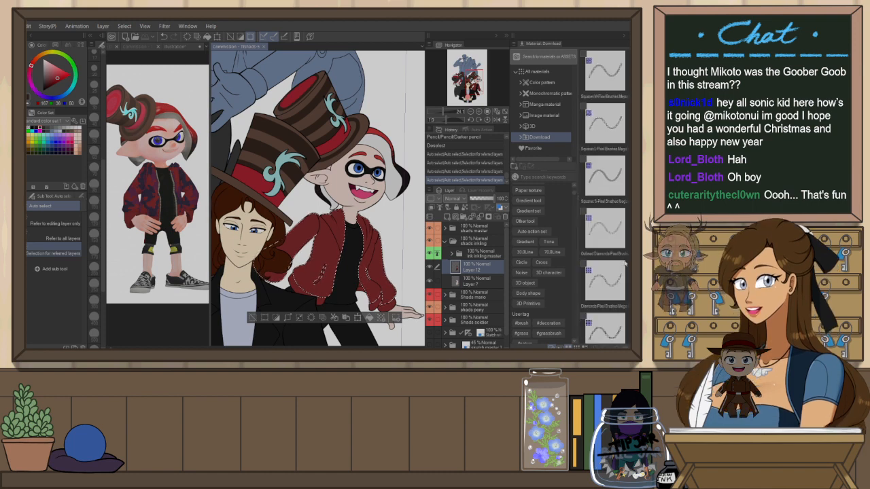
scroll(625, 264, up, 4)
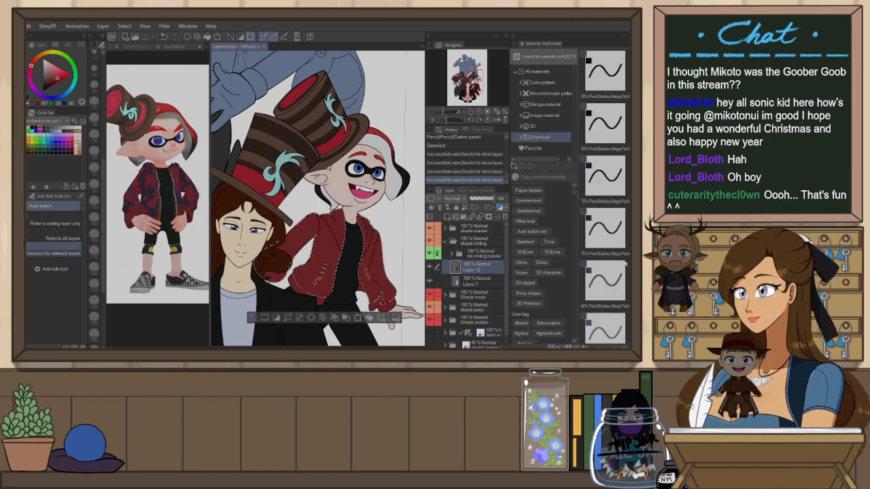
scroll(625, 264, down, 3)
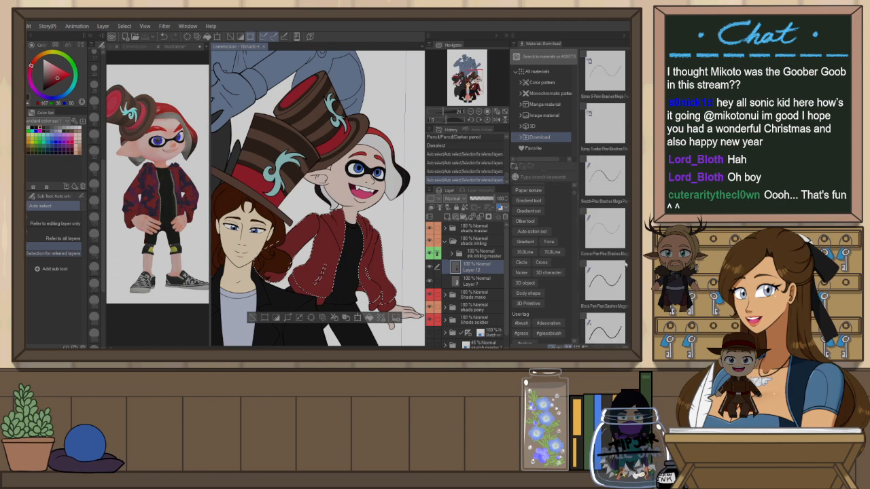
scroll(625, 264, up, 5)
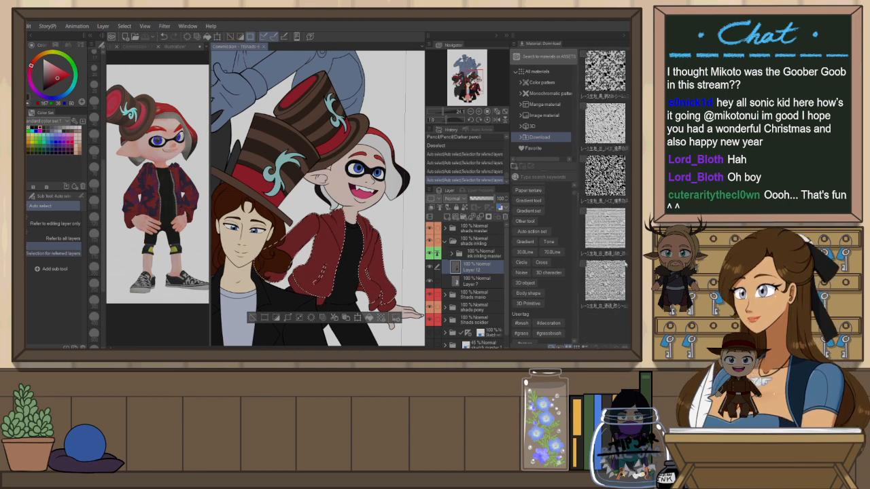
scroll(626, 265, up, 5)
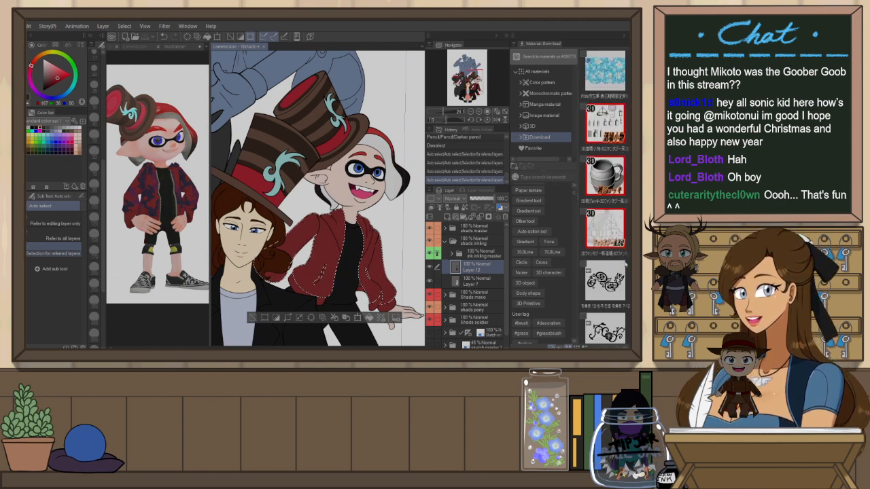
scroll(625, 263, down, 3)
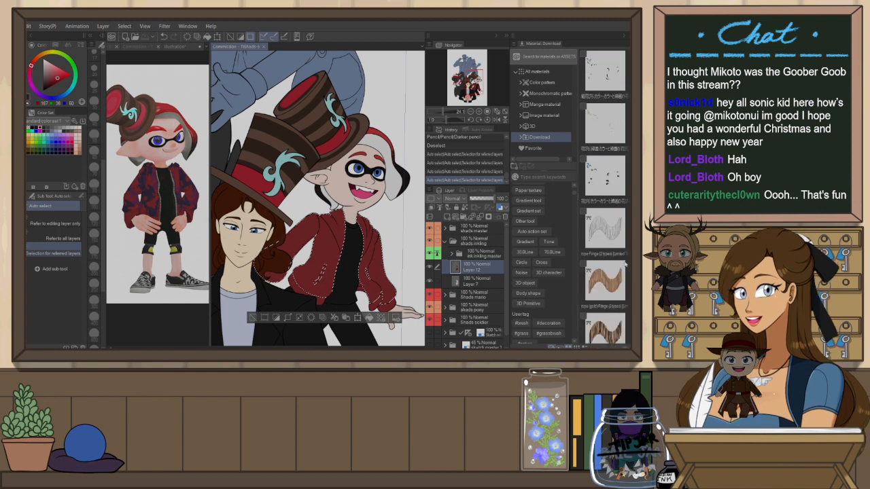
scroll(626, 264, down, 3)
scroll(625, 264, down, 3)
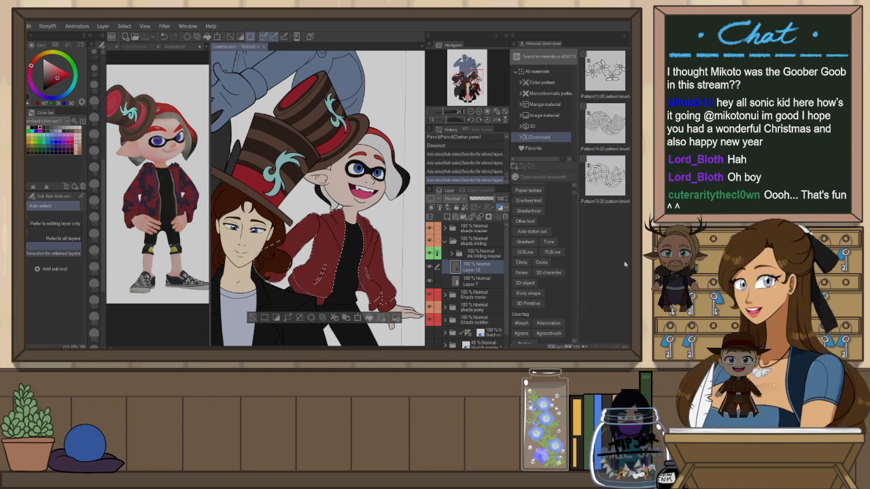
scroll(625, 264, down, 3)
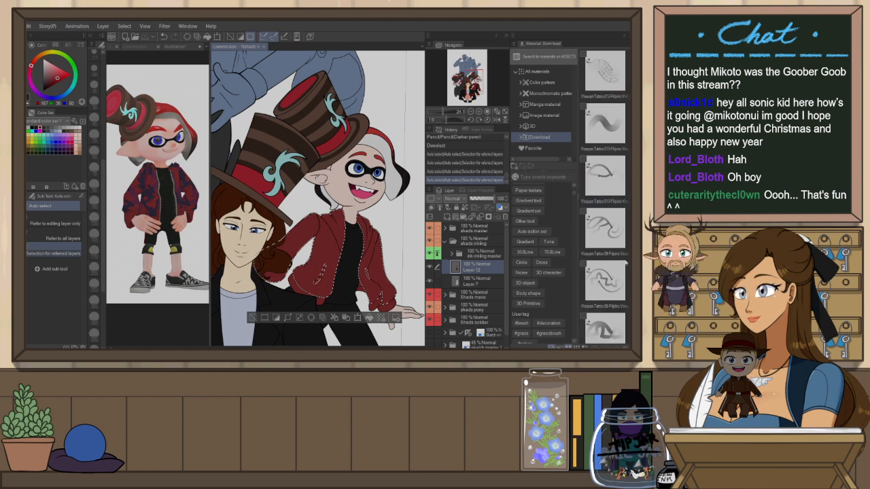
scroll(626, 262, down, 3)
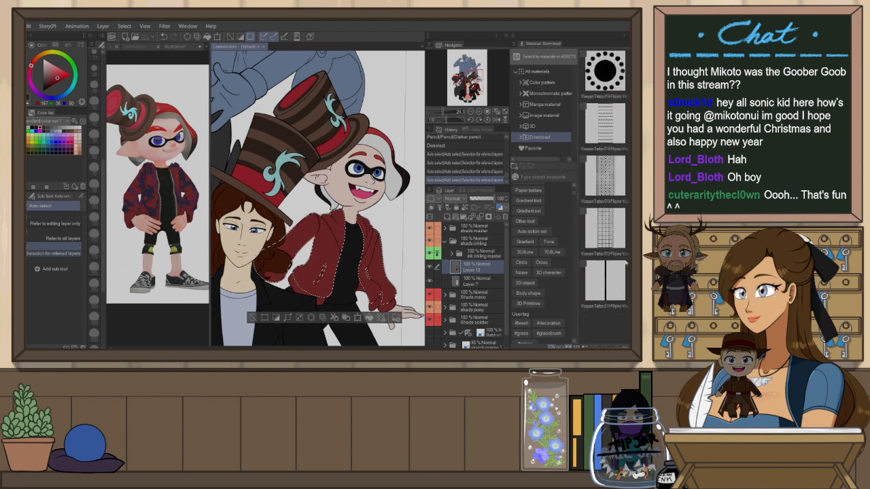
scroll(625, 262, down, 3)
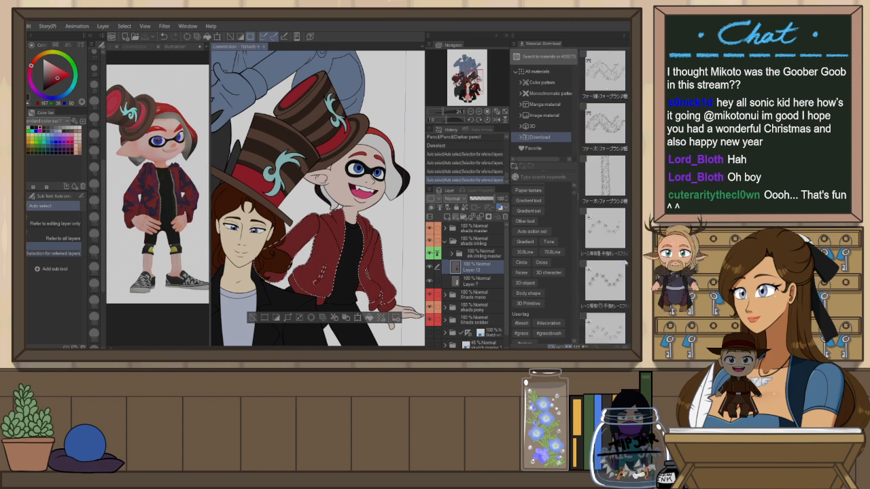
scroll(626, 262, down, 3)
scroll(626, 263, down, 3)
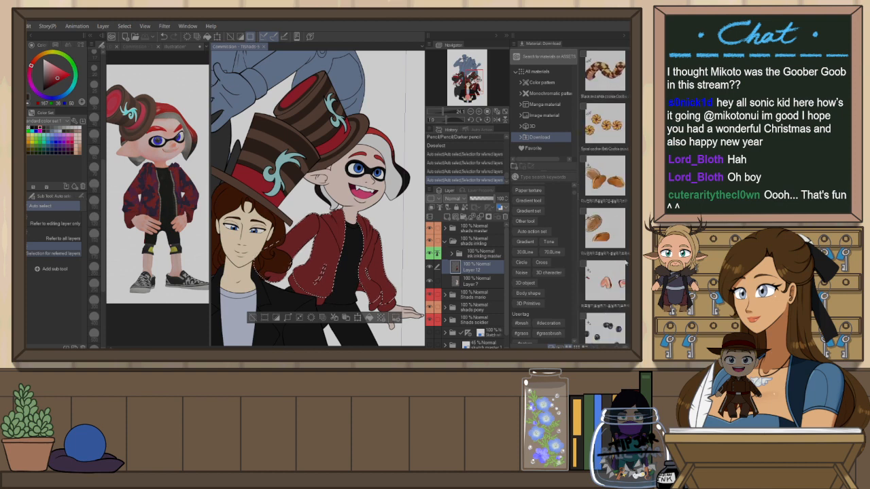
scroll(626, 262, down, 3)
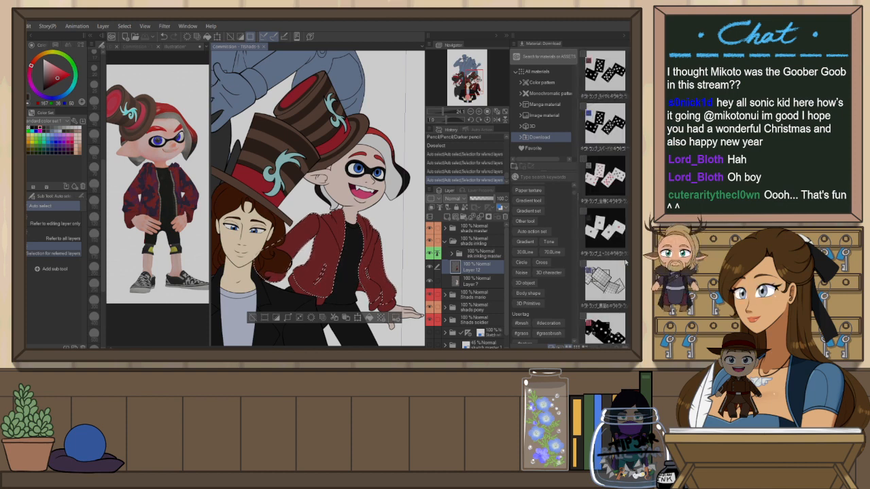
scroll(626, 262, down, 3)
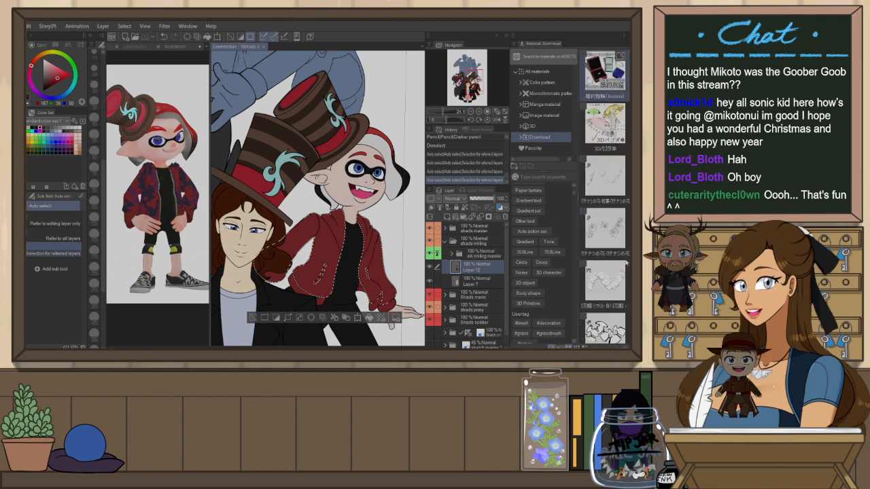
scroll(626, 263, down, 3)
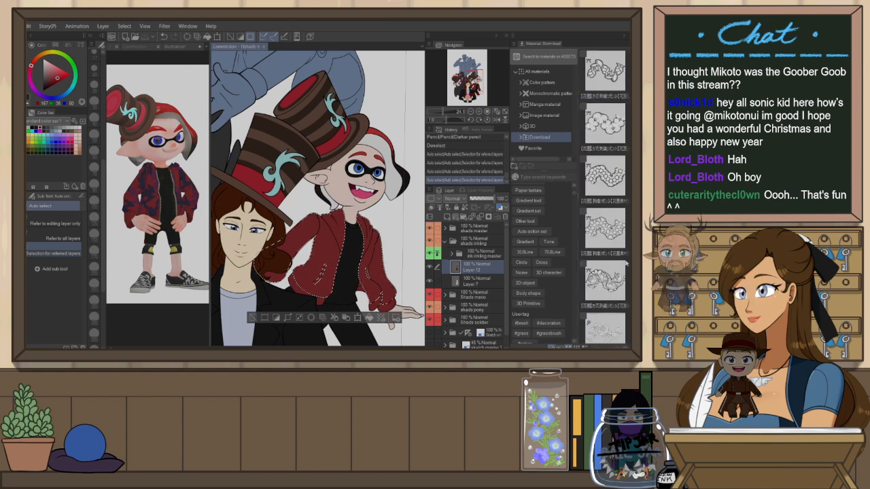
scroll(626, 264, down, 3)
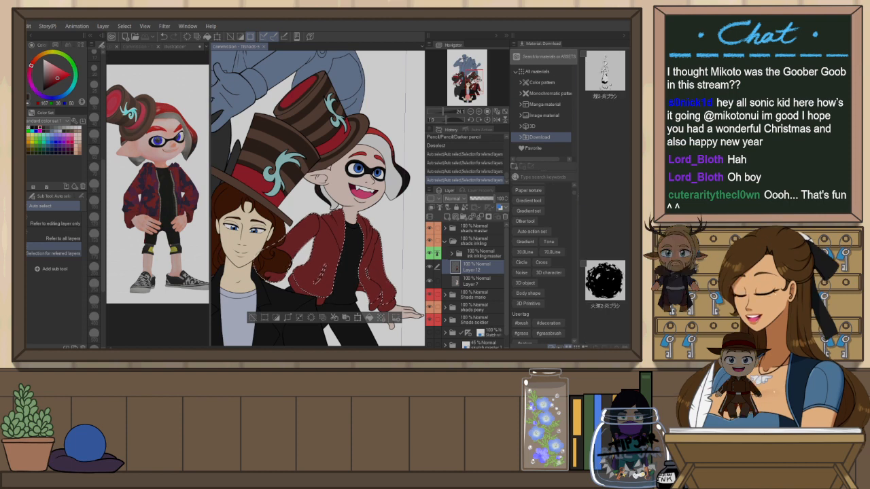
scroll(605, 197, down, 4)
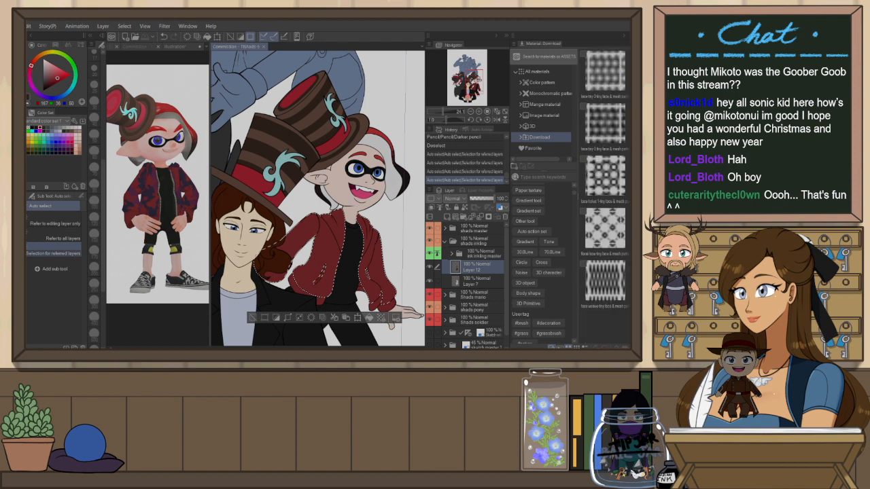
scroll(619, 212, down, 10)
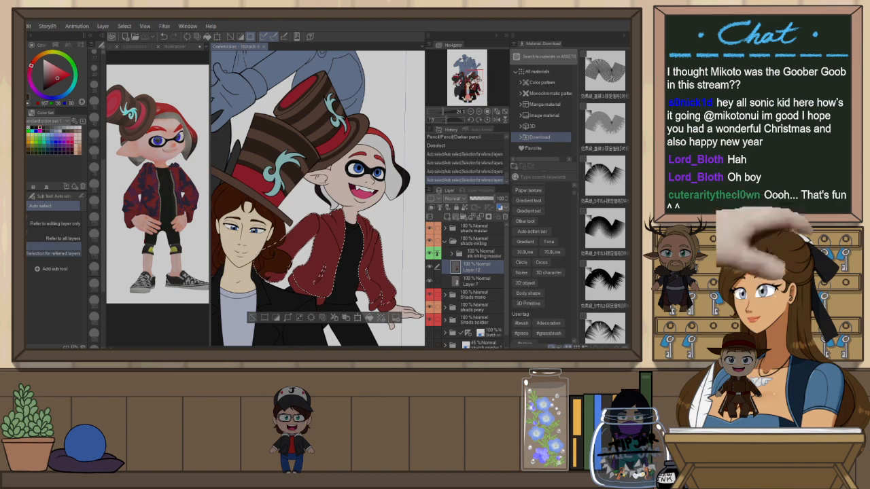
Scroll through the rest of the downloaded materials looking for a suitable jacket texture
scroll(605, 197, down, 10)
scroll(605, 197, up, 10)
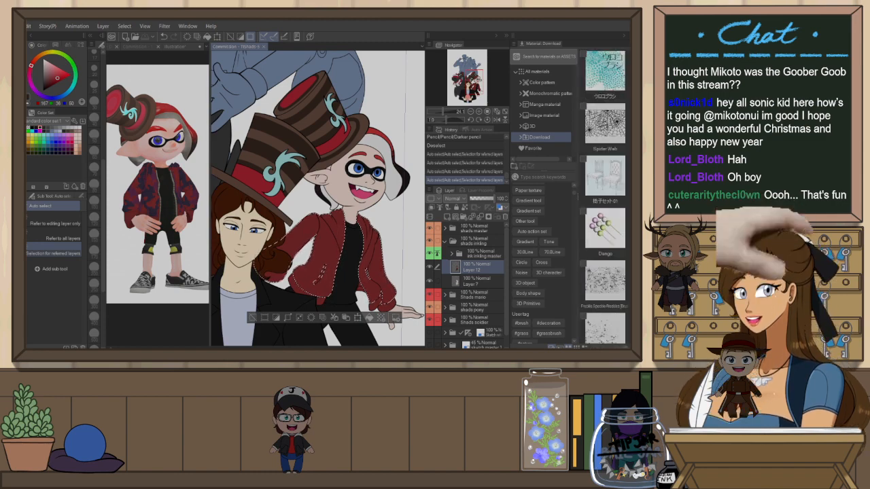
scroll(605, 197, up, 10)
scroll(605, 197, up, 10)
scroll(605, 197, up, 10)
scroll(605, 198, down, 3)
scroll(605, 197, down, 10)
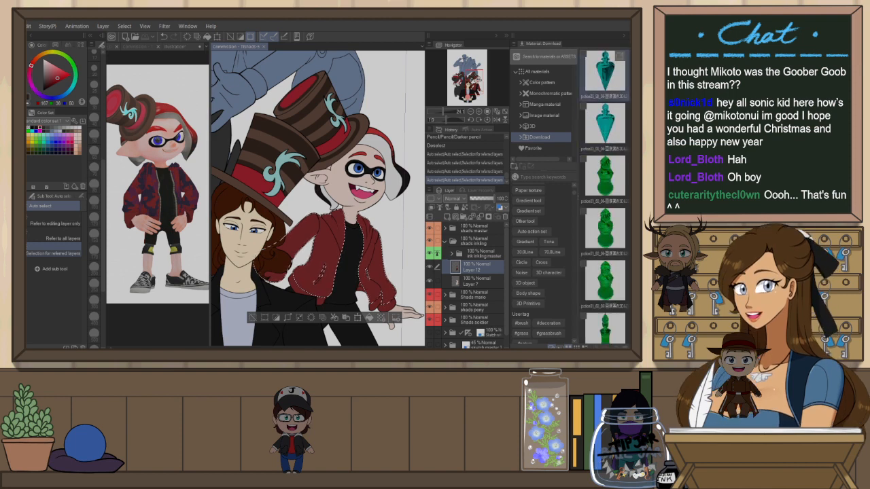
scroll(605, 197, down, 10)
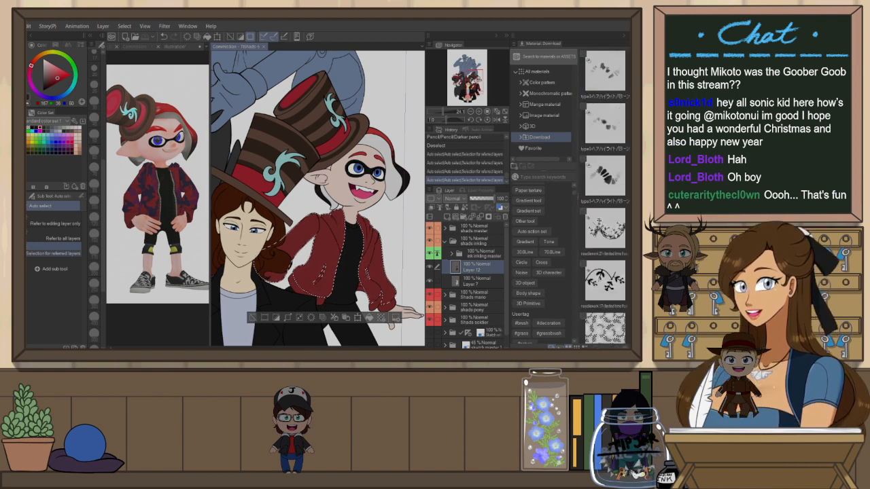
scroll(605, 197, down, 5)
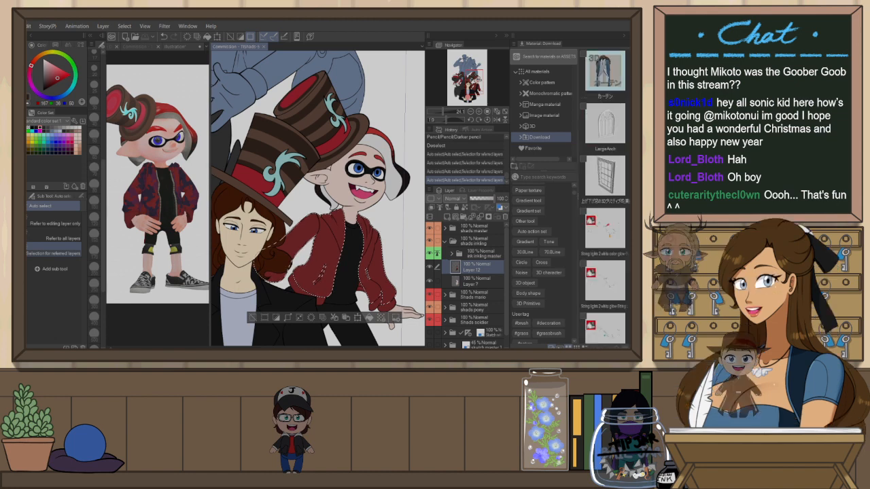
scroll(605, 197, down, 8)
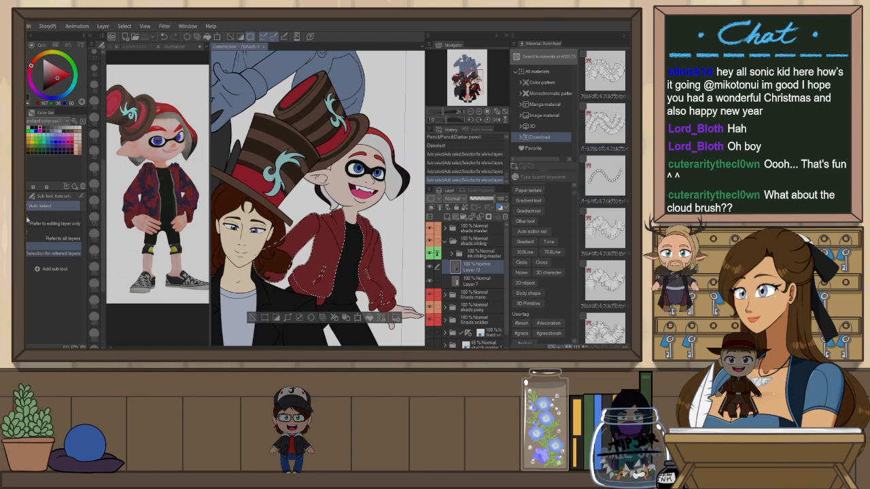
Browse the natural scenery decoration brushes for a cloud brush and compare against the inkling's reference image
key(b)
click(66, 216)
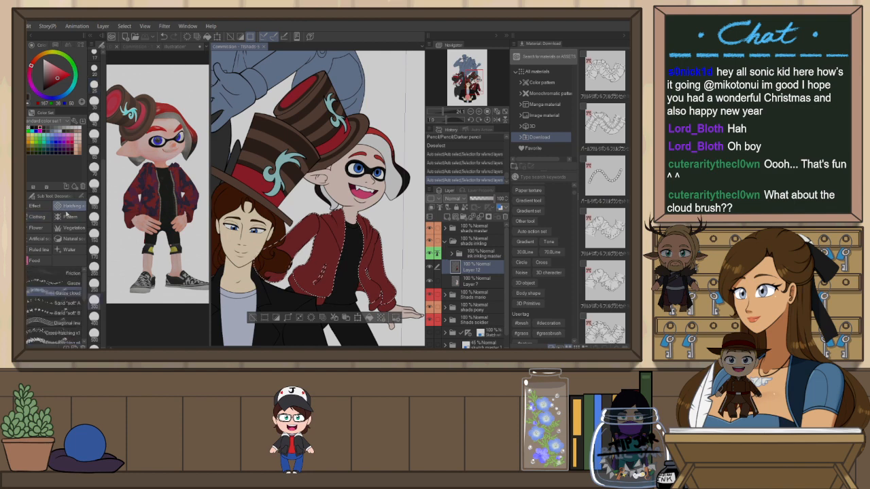
click(66, 216)
click(71, 240)
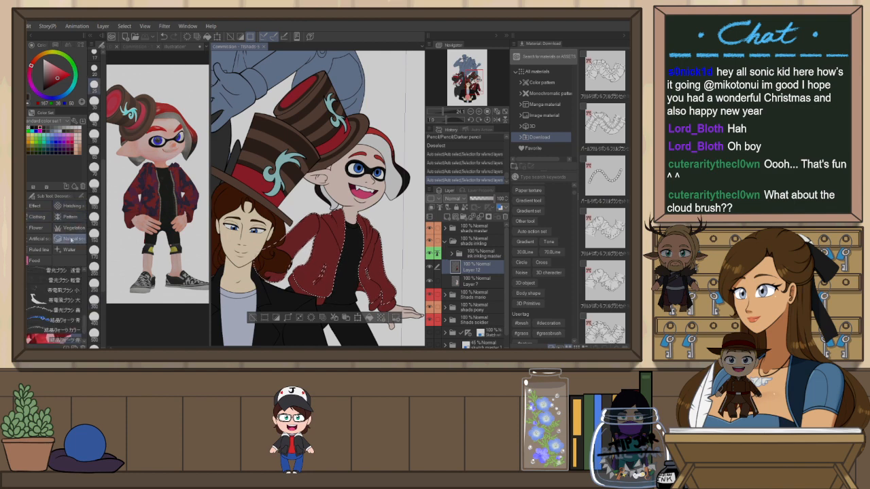
scroll(73, 307, down, 3)
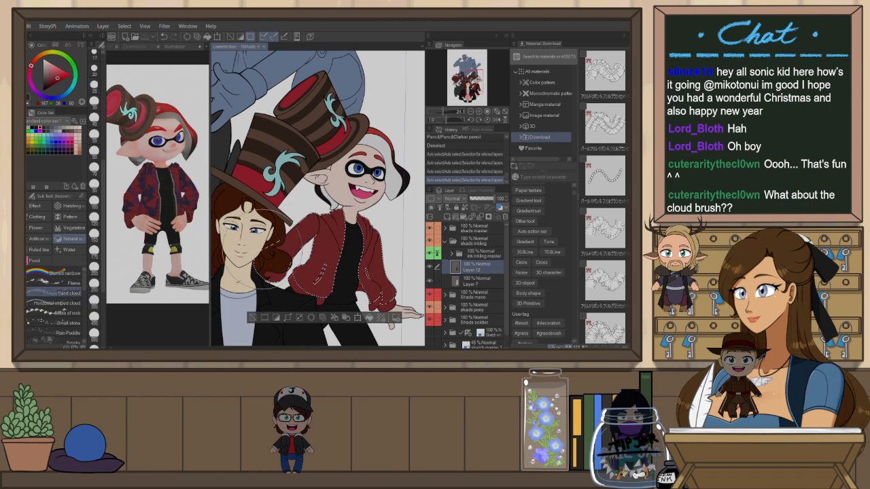
click(174, 47)
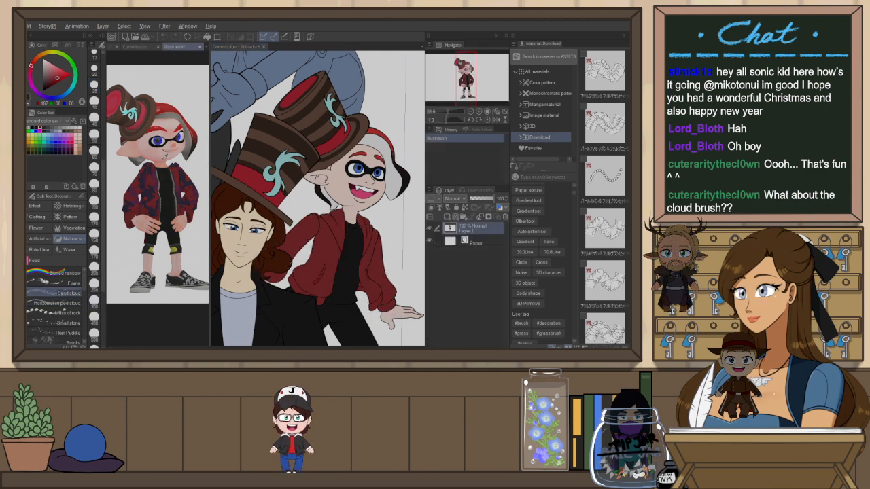
click(239, 47)
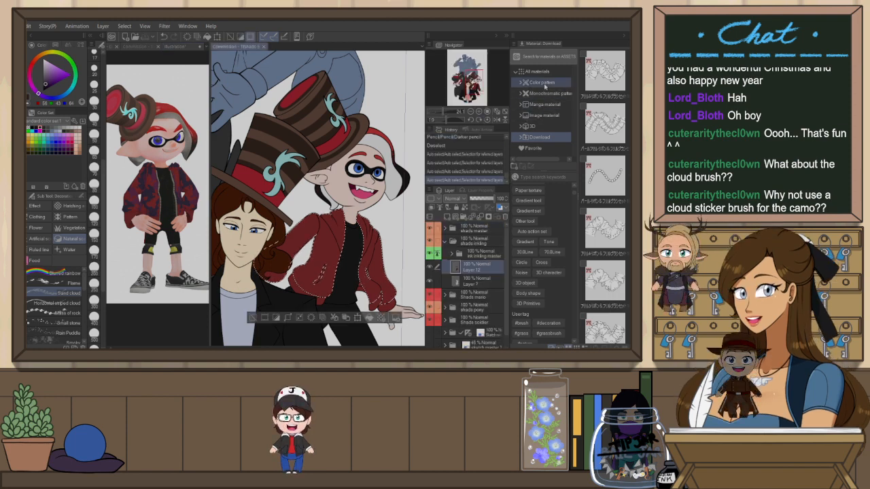
Open the monochromatic Pattern materials and select the Camouflage pattern for the jacket
click(521, 94)
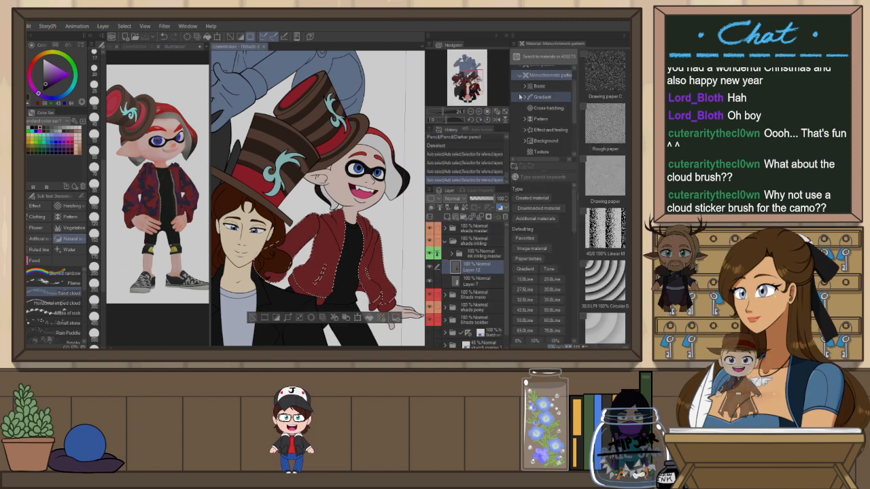
click(559, 122)
scroll(621, 144, down, 5)
scroll(620, 144, down, 4)
scroll(612, 156, down, 3)
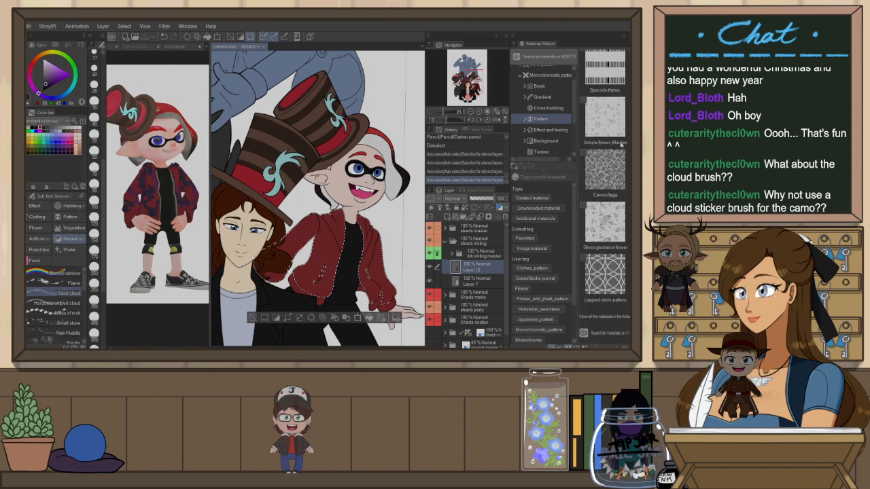
click(607, 175)
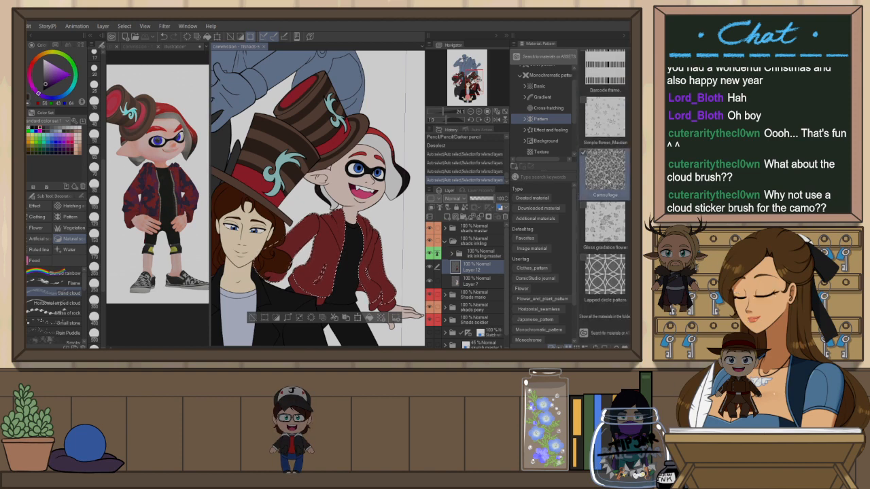
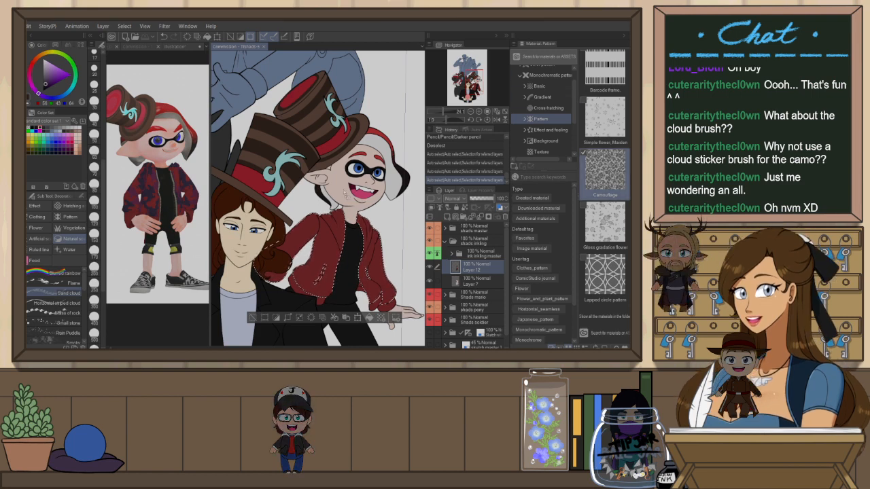
Paste the Camouflage pattern material onto the canvas and scale it up to cover the inkling's jacket
drag(333, 214, 333, 216)
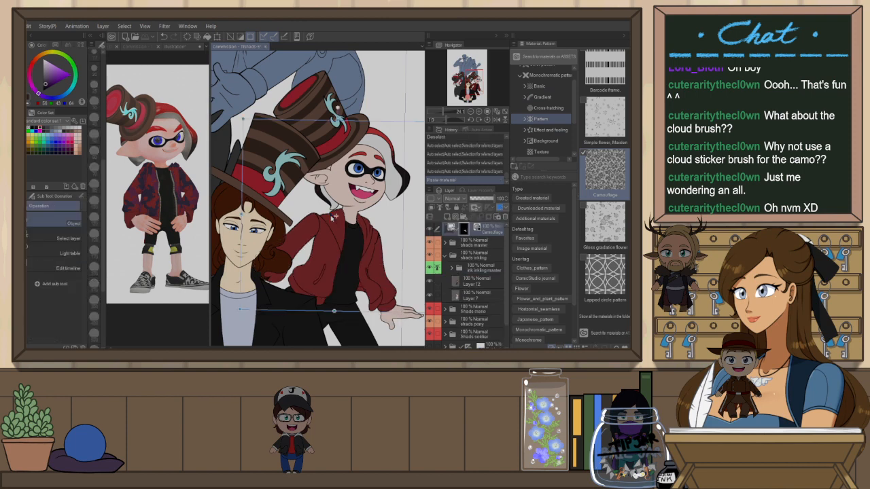
scroll(381, 238, down, 3)
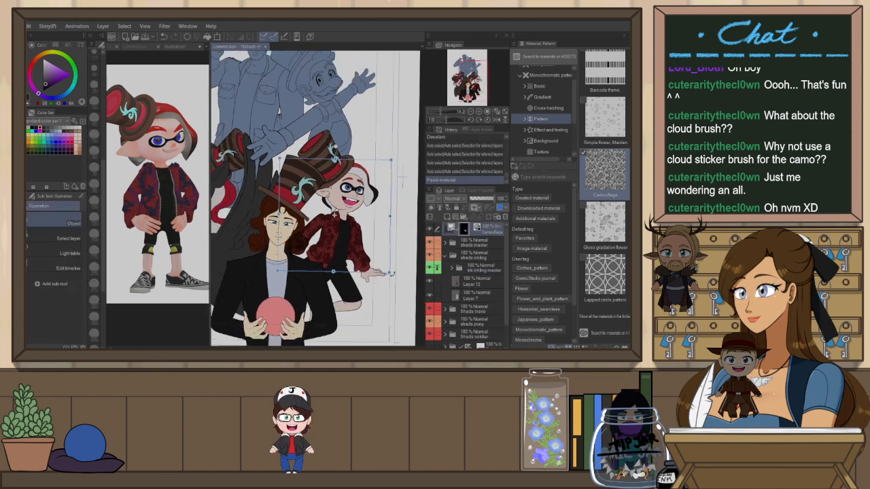
drag(390, 274, 413, 297)
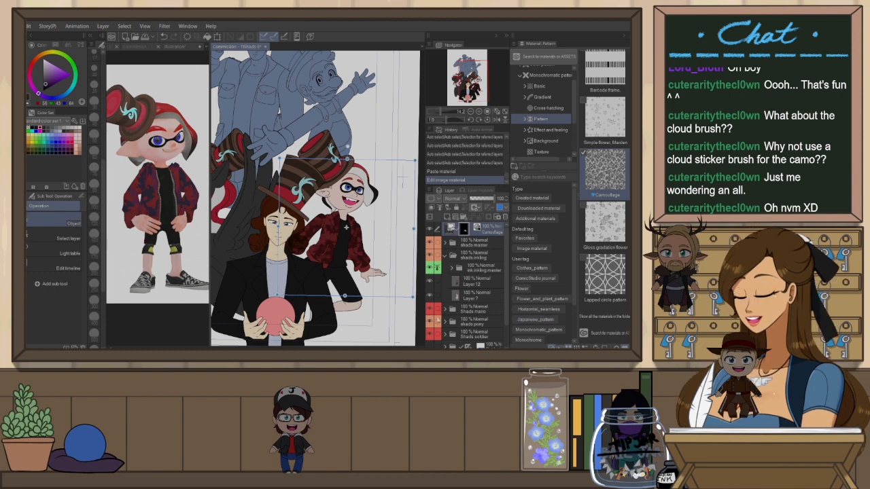
scroll(543, 109, up, 2)
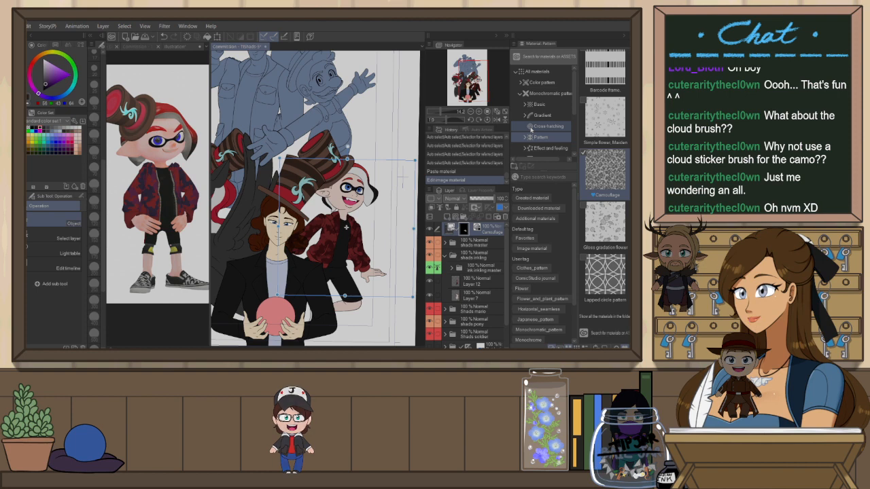
click(624, 35)
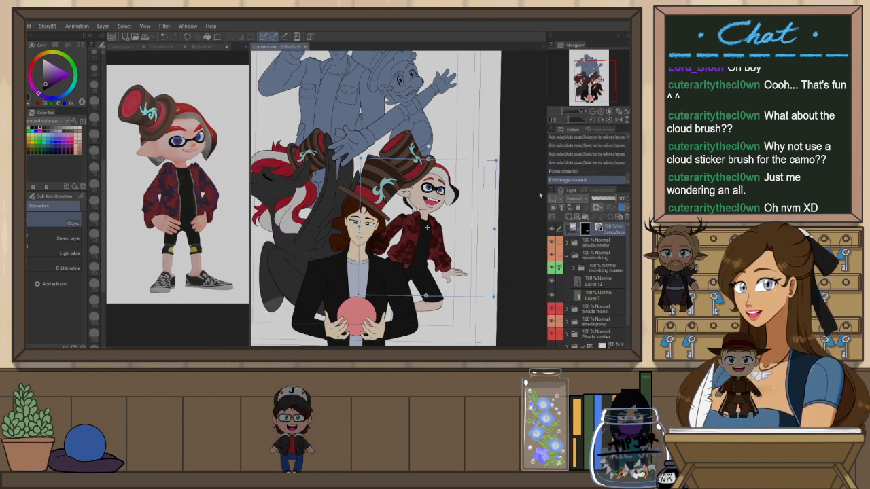
drag(500, 225, 490, 157)
scroll(499, 215, up, 2)
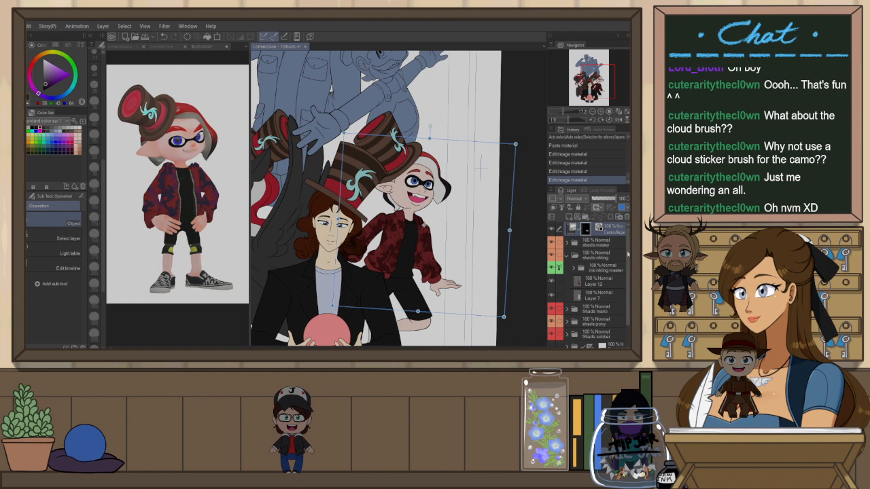
Move the camouflage layer down in the stack and add a new clipped raster layer above it
drag(599, 226, 605, 278)
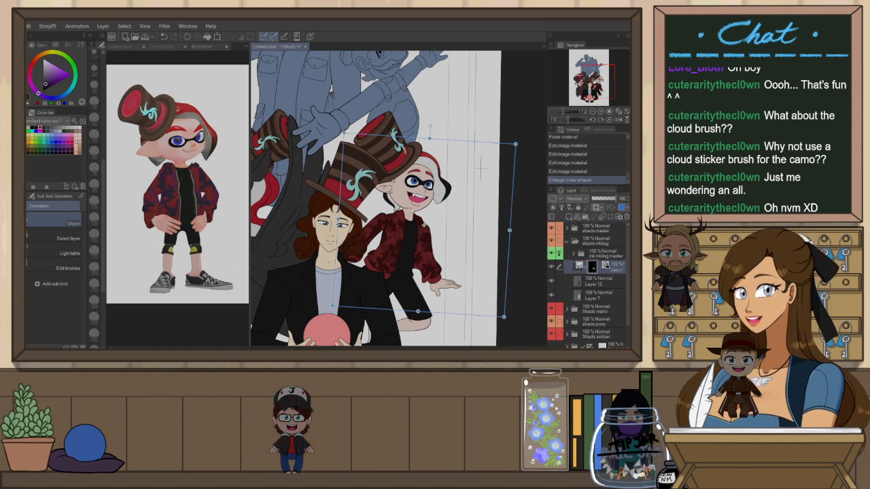
key(ctrl+shift+n)
click(554, 208)
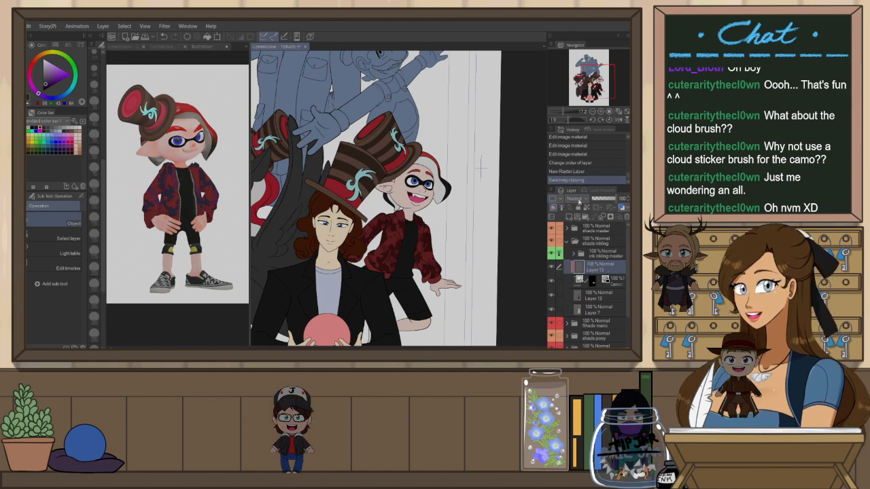
Set the new layer to Multiply and fill a large lasso selection around the inkling's jacket
click(532, 85)
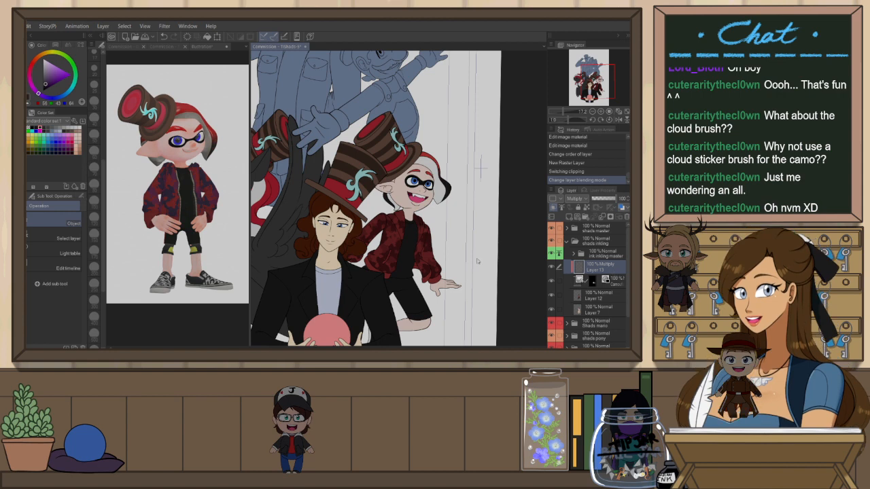
key(m)
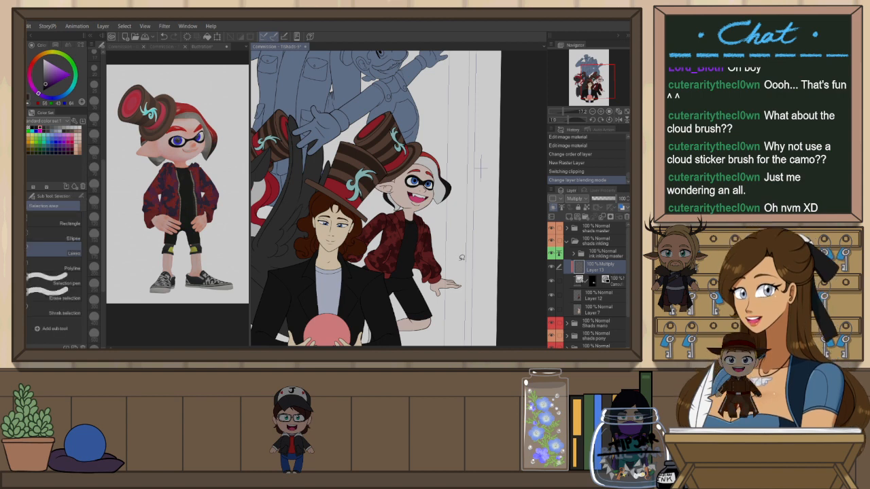
mouse_move(464, 259)
mouse_down()
mouse_move(342, 317)
mouse_move(380, 183)
mouse_move(464, 259)
mouse_up()
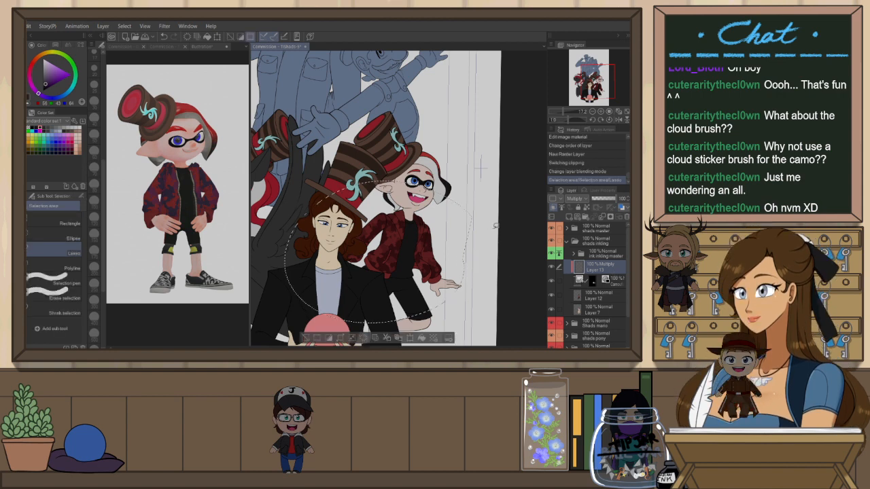
key(alt+Delete)
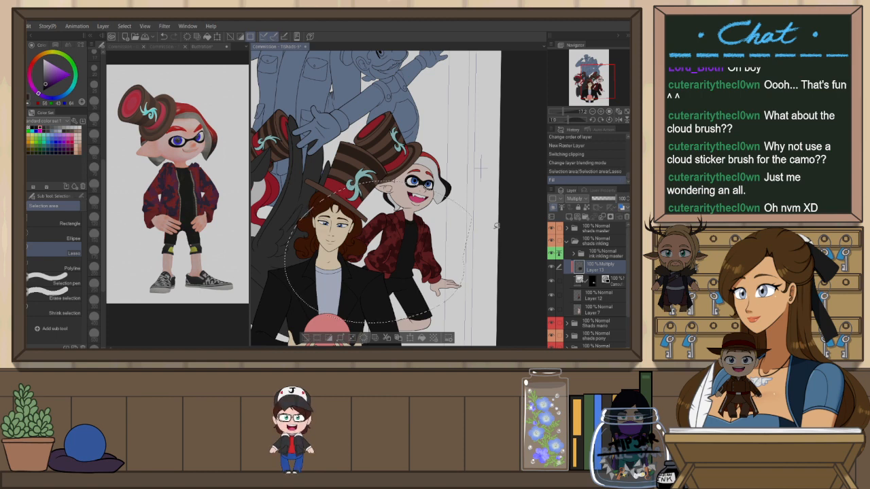
Cycle through the fill layer's blending modes to compare their effect on the camouflage jacket, returning to Normal
scroll(578, 198, down, 2)
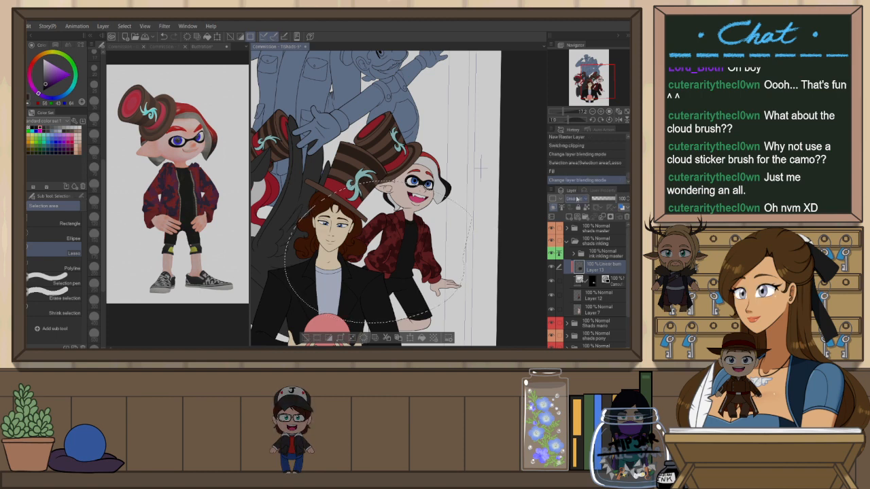
scroll(578, 199, down, 4)
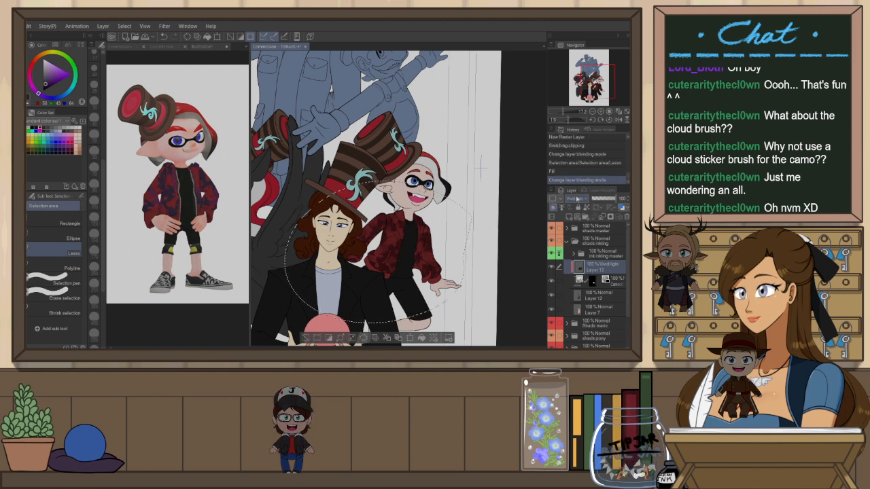
scroll(577, 199, up, 4)
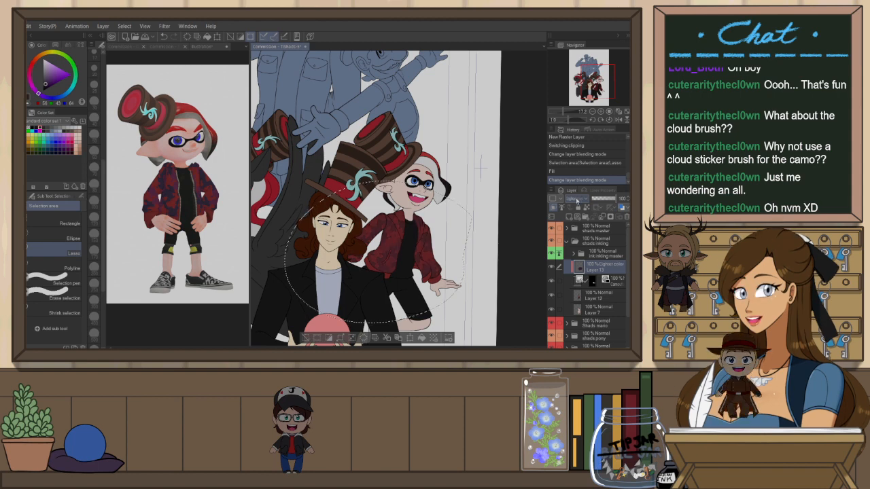
scroll(577, 199, down, 13)
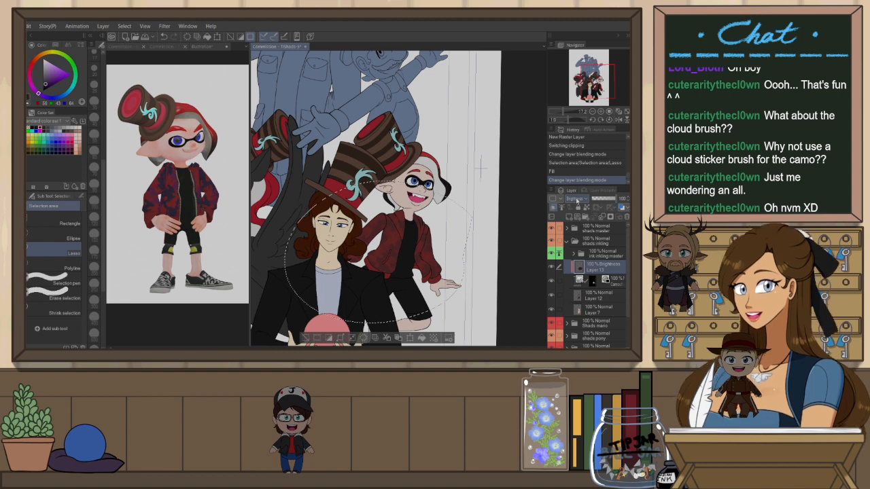
scroll(577, 199, up, 13)
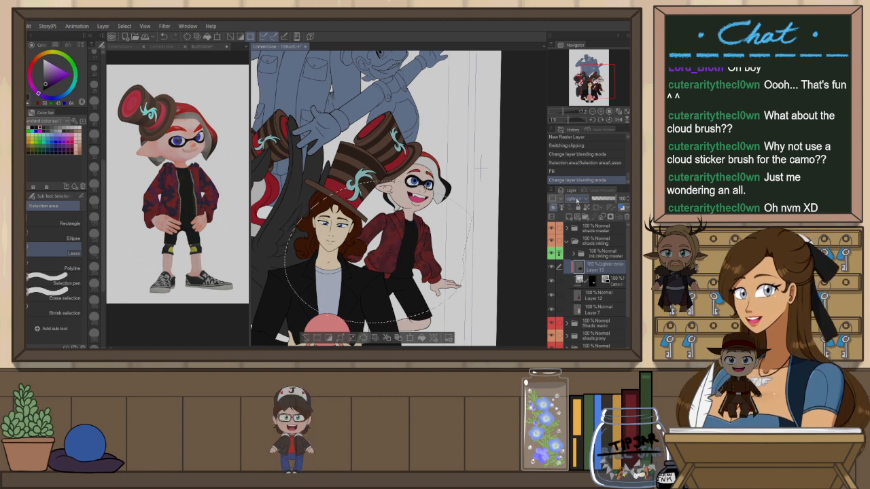
scroll(577, 198, down, 9)
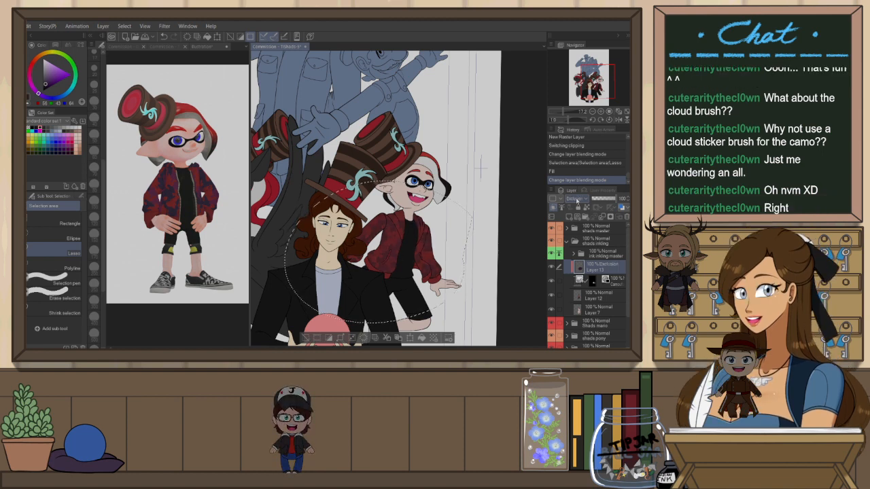
scroll(577, 199, up, 16)
scroll(577, 199, down, 14)
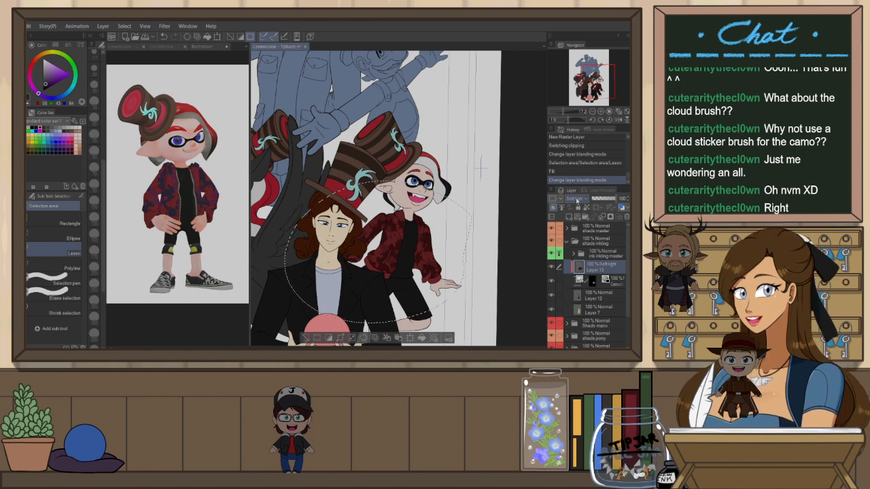
scroll(577, 199, up, 7)
scroll(577, 198, down, 2)
scroll(577, 198, up, 1)
scroll(582, 199, up, 2)
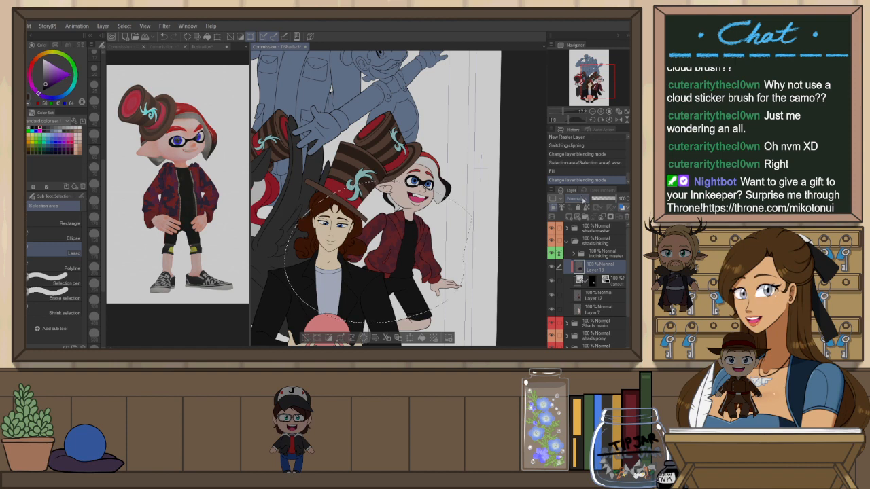
scroll(583, 200, down, 1)
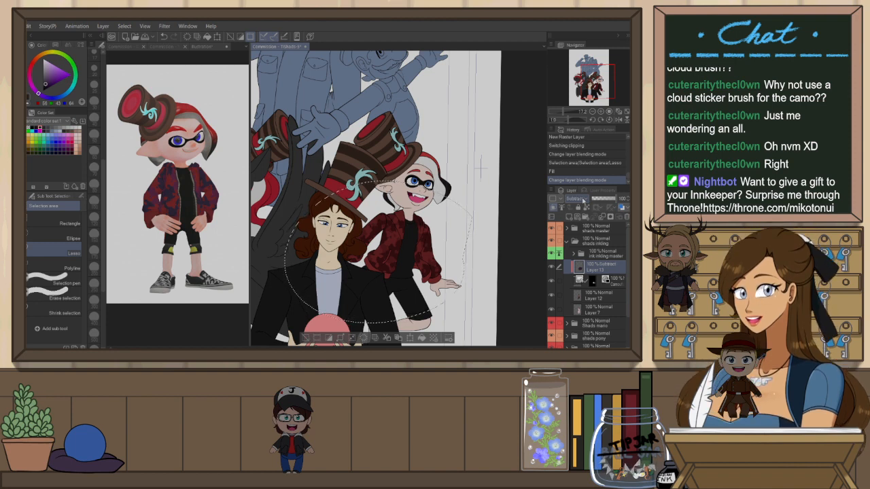
scroll(583, 199, up, 4)
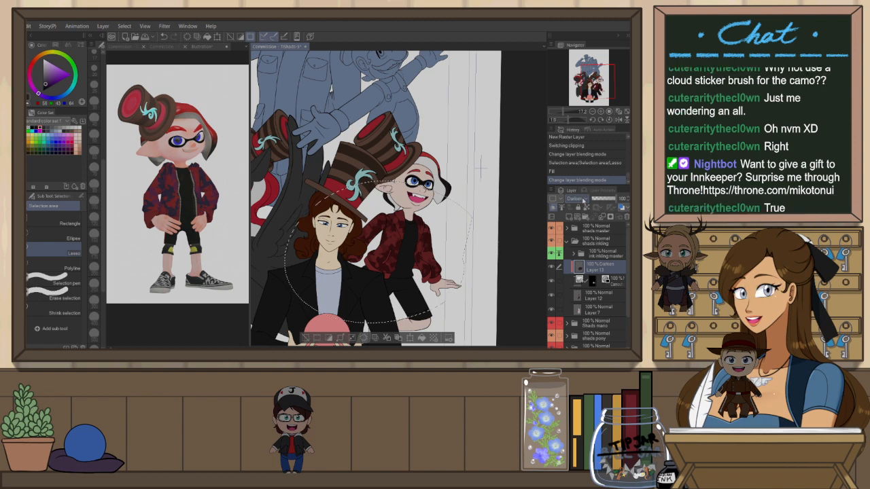
click(587, 30)
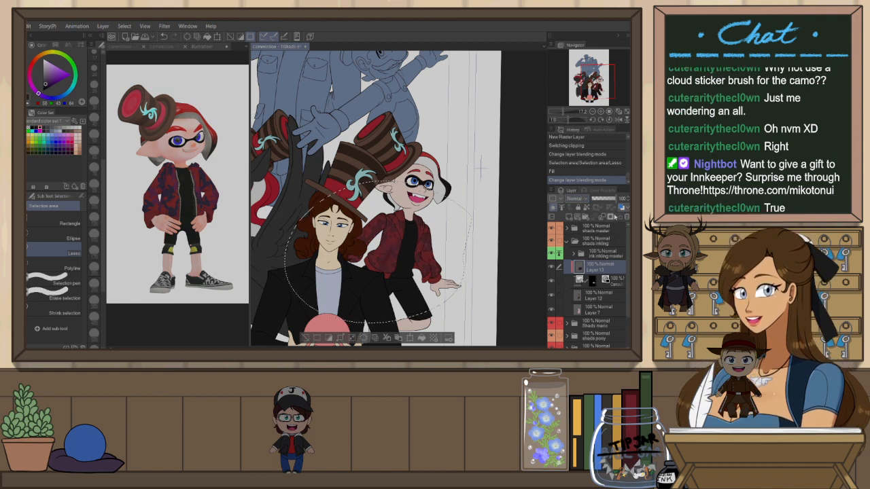
Lower the fill layer's opacity and refill the lasso selection with the current colour
click(611, 200)
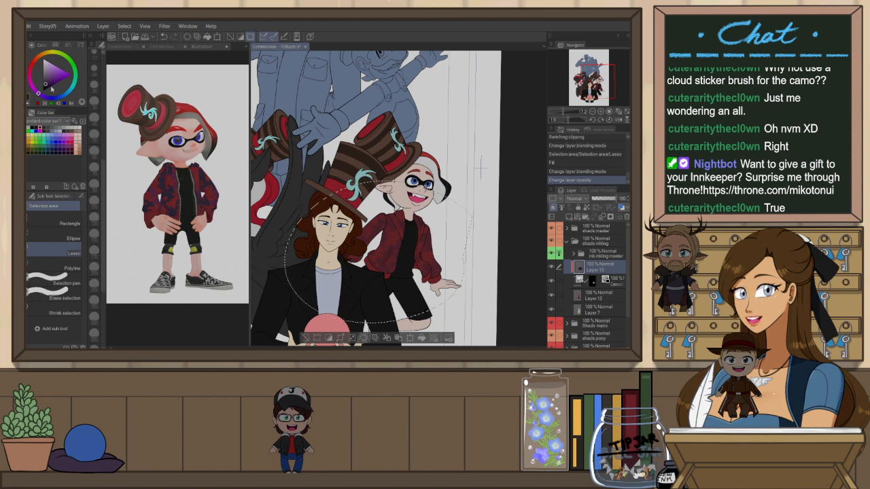
key(alt+BackSpace)
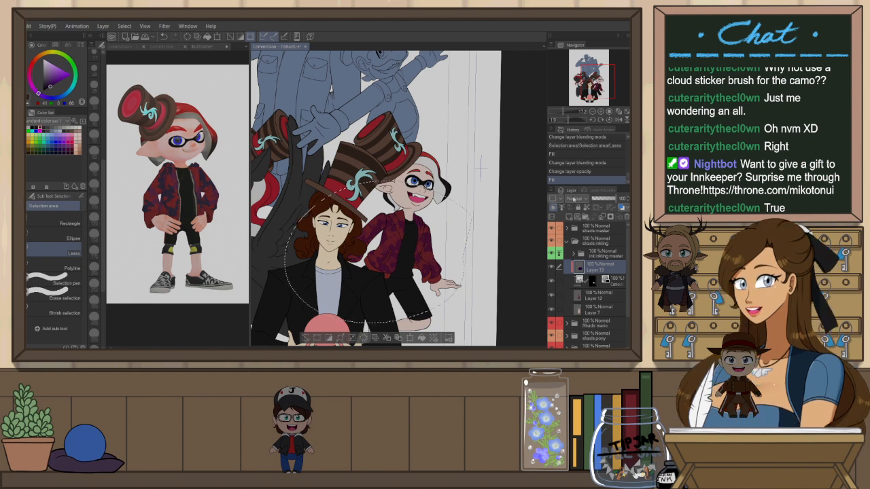
Try blending modes on the fill layer again, settle on Darken, and deselect
scroll(575, 198, down, 1)
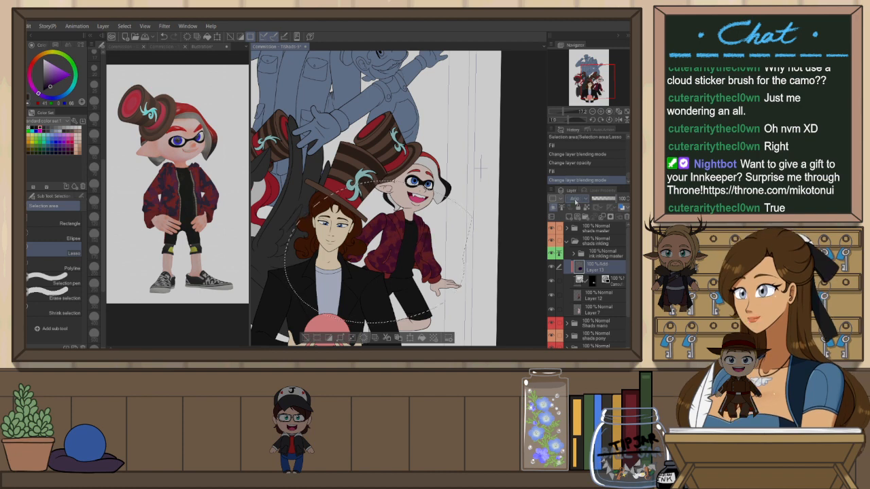
scroll(575, 202, up, 3)
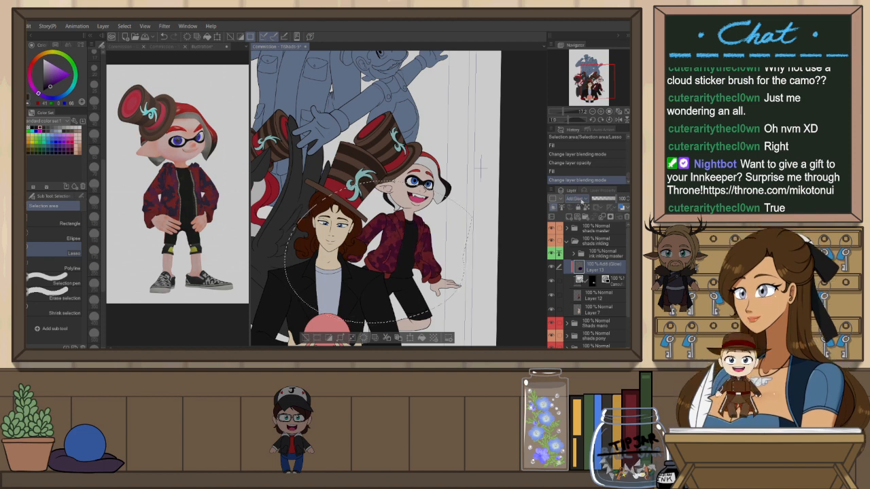
scroll(582, 200, down, 3)
scroll(582, 200, down, 6)
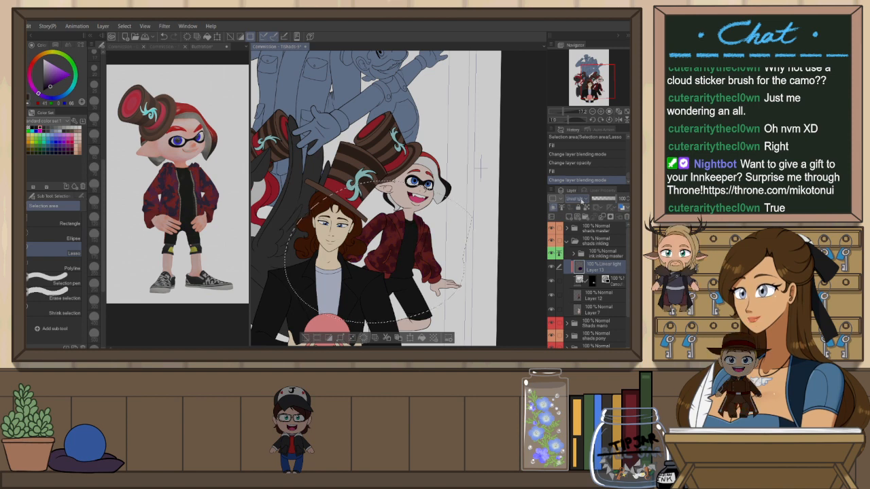
scroll(582, 201, up, 11)
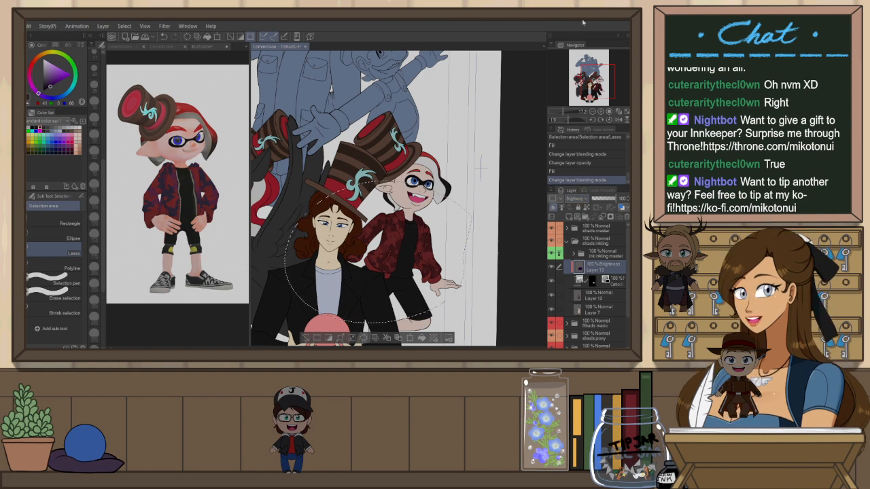
scroll(573, 198, up, 20)
click(609, 272)
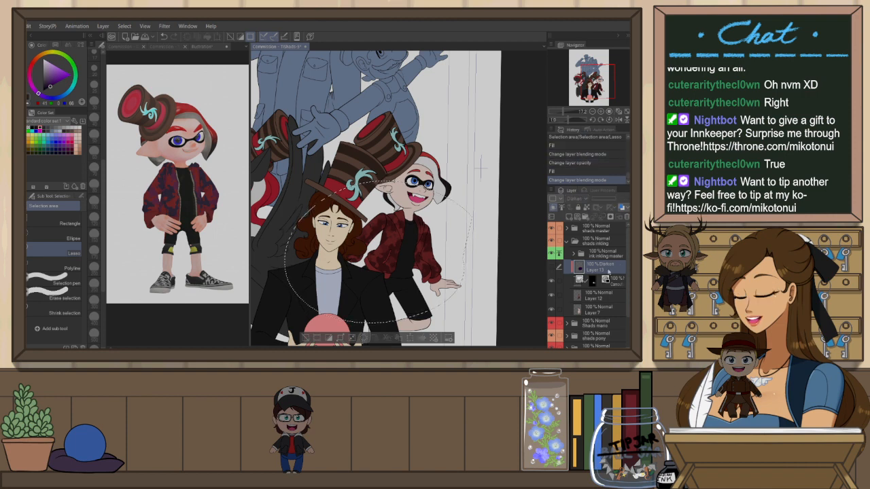
key(ctrl+d)
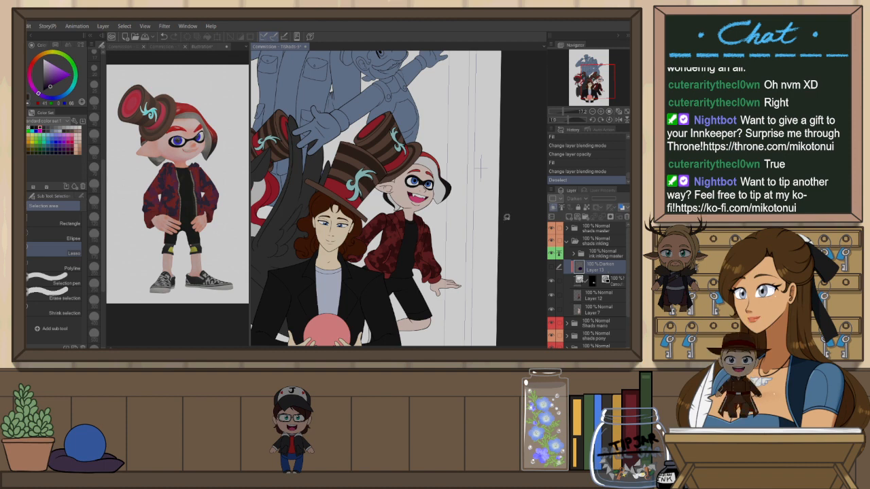
Fit the whole illustration in view and collapse the inkling's shading folder
key(ctrl+0)
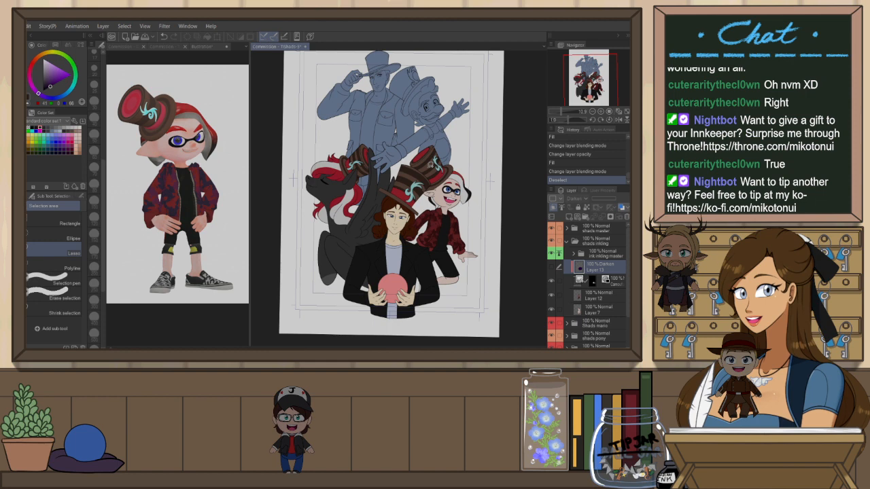
scroll(431, 164, up, 1)
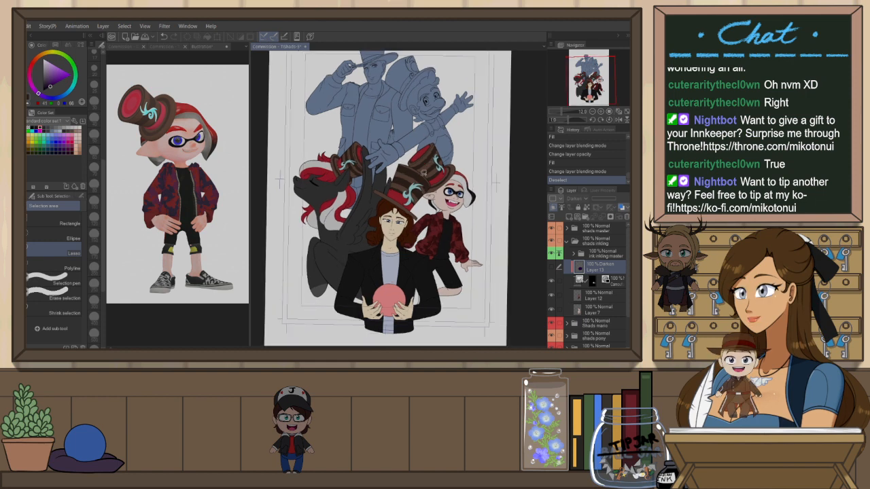
scroll(382, 299, down, 1)
scroll(384, 300, down, 1)
scroll(386, 293, up, 1)
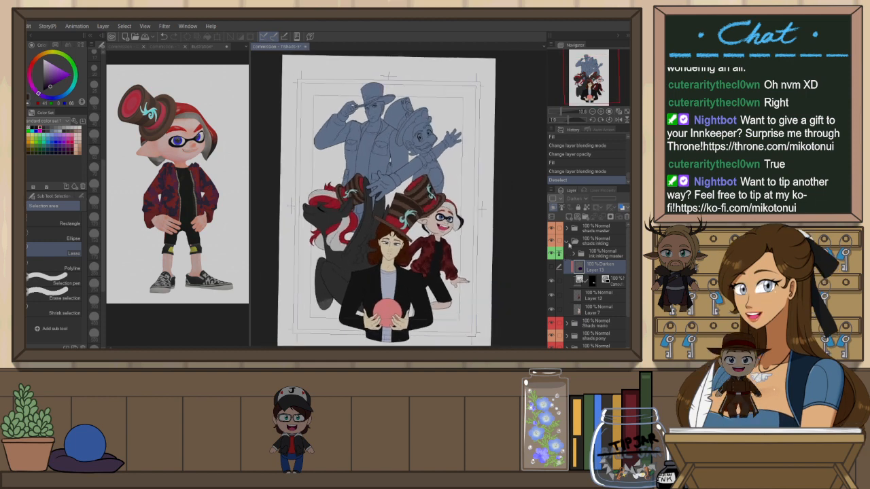
click(567, 242)
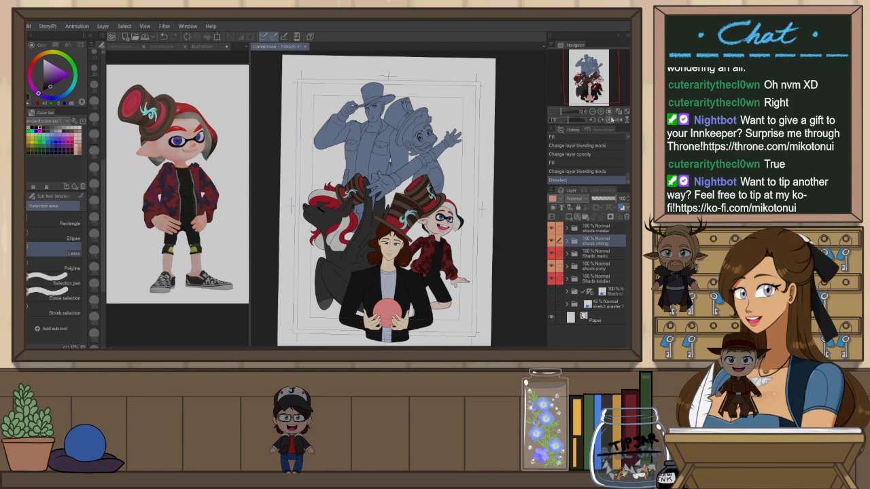
Expand the soldier's shading folder in the layer list and zoom in on the soldier figure
click(614, 119)
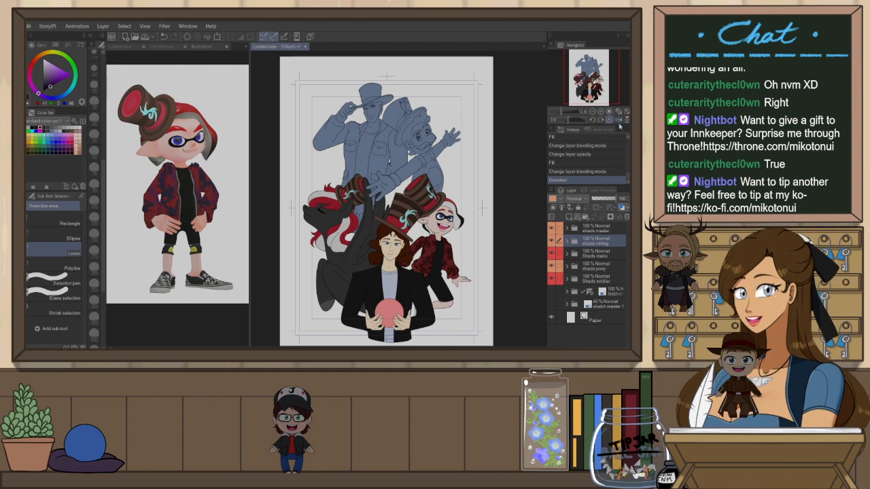
click(598, 254)
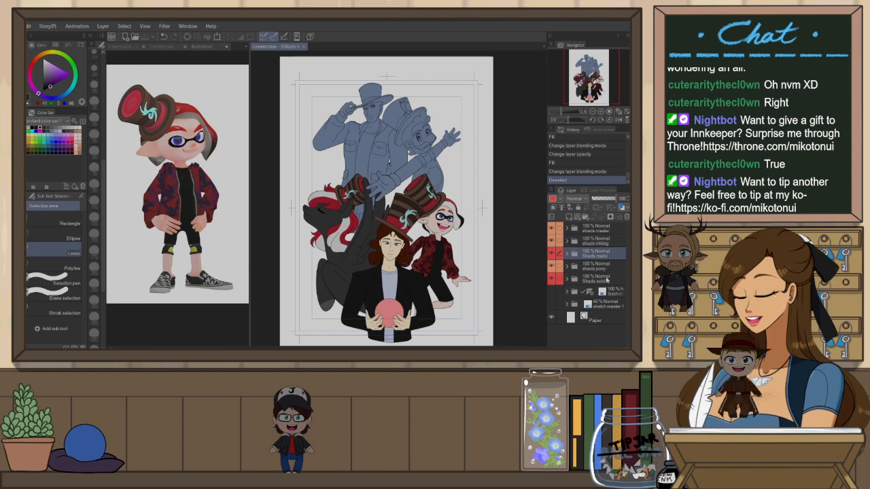
click(607, 280)
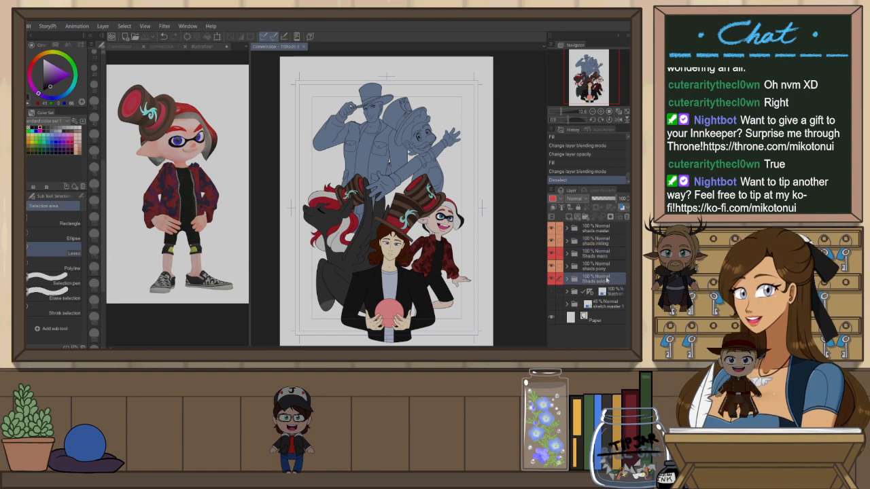
click(566, 280)
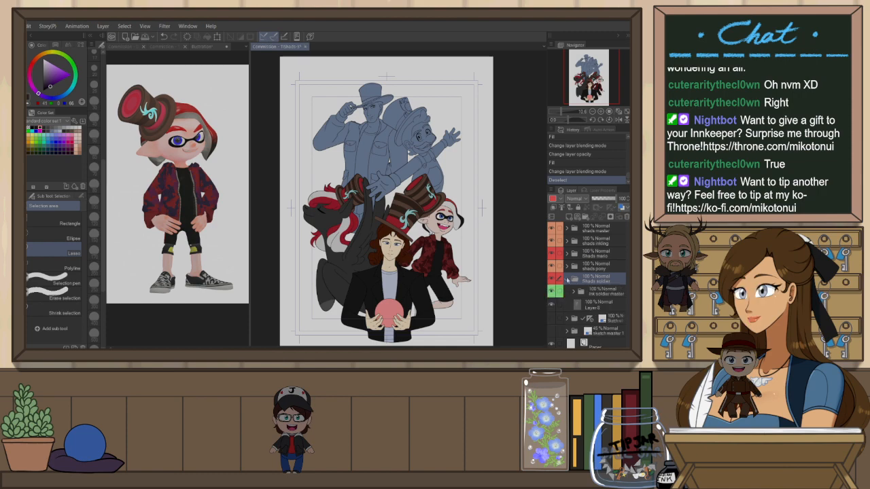
scroll(376, 79, up, 3)
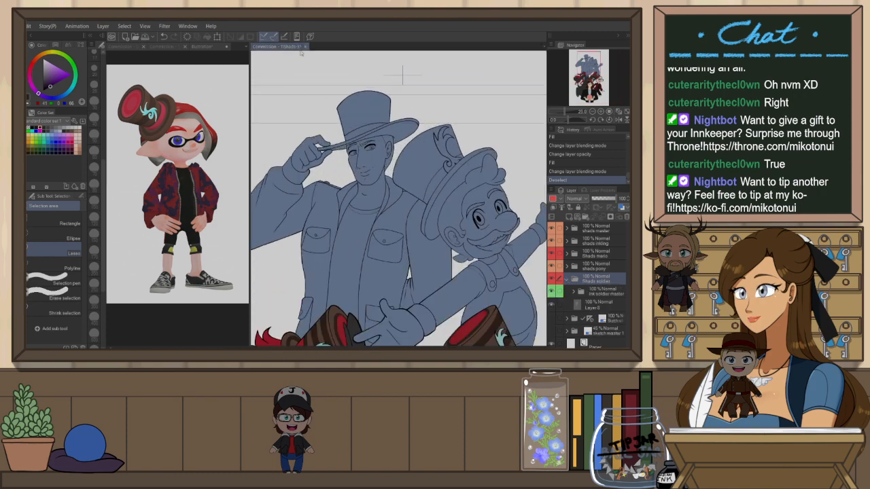
scroll(459, 183, down, 2)
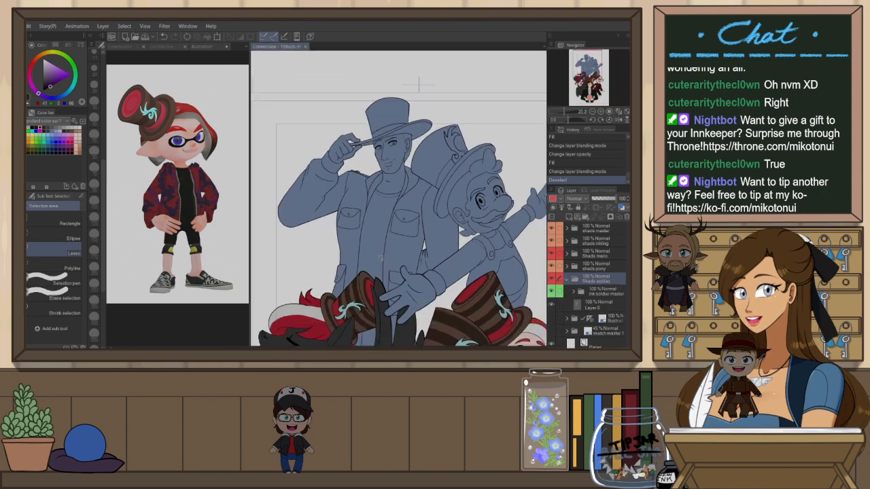
scroll(403, 172, down, 3)
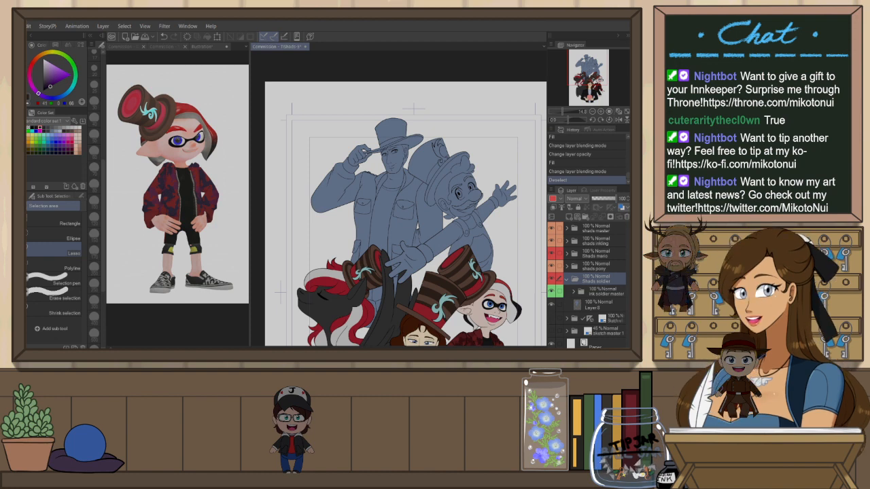
Switch to the soldier's reference image, sample its skin tone, and return to the commission canvas
click(199, 48)
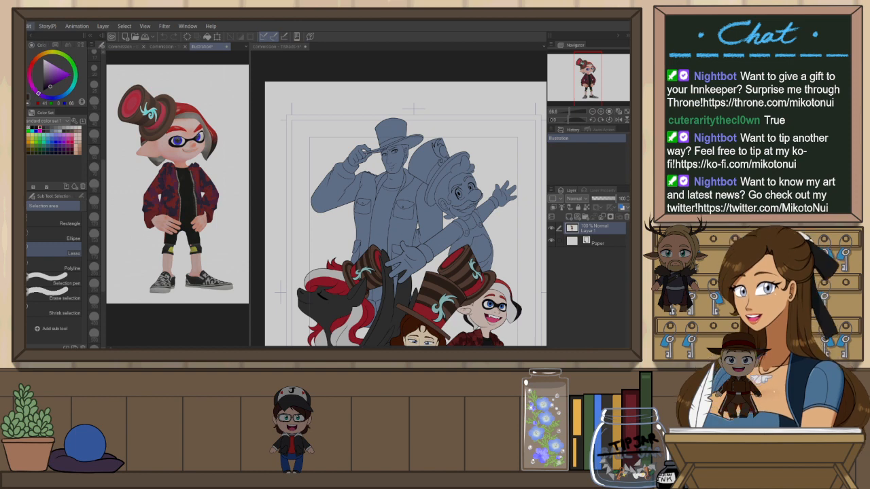
click(34, 41)
scroll(207, 203, up, 4)
scroll(178, 219, up, 1)
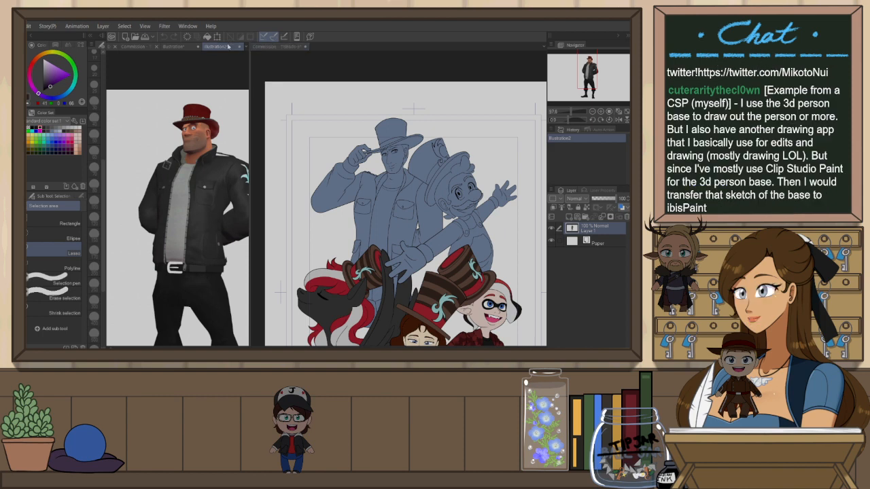
key(p)
alt+click(188, 127)
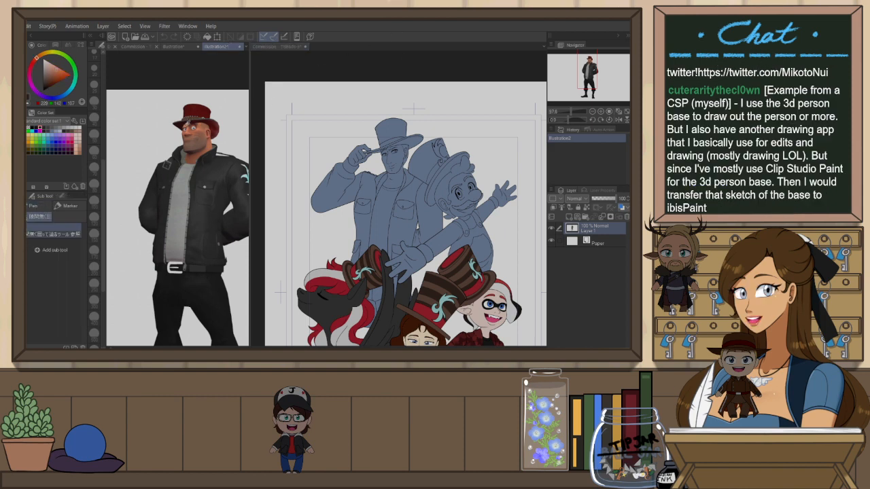
click(272, 46)
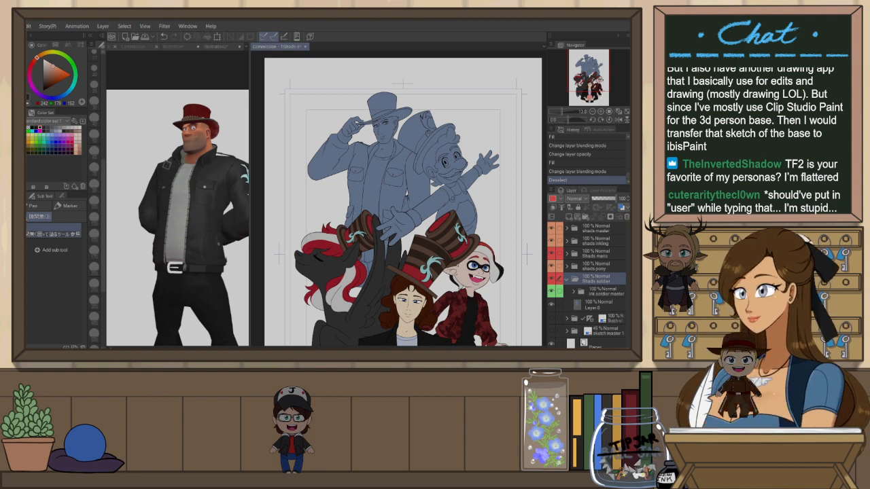
Lock transparent pixels on the soldier's flat layer and fill it with the skin tone, refining the shade and refilling
click(595, 304)
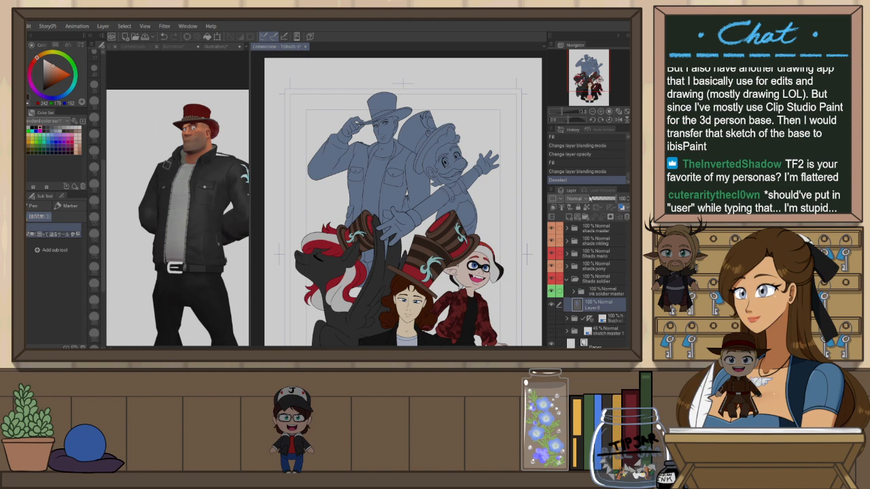
click(587, 208)
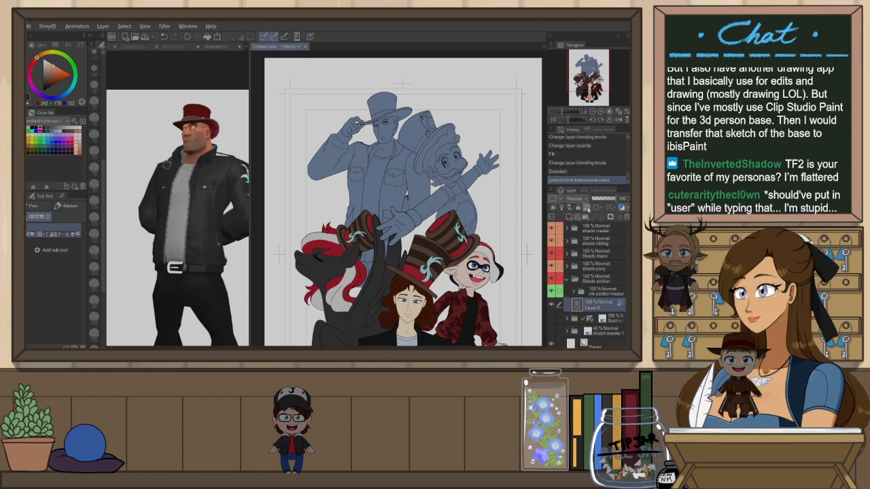
key(alt+BackSpace)
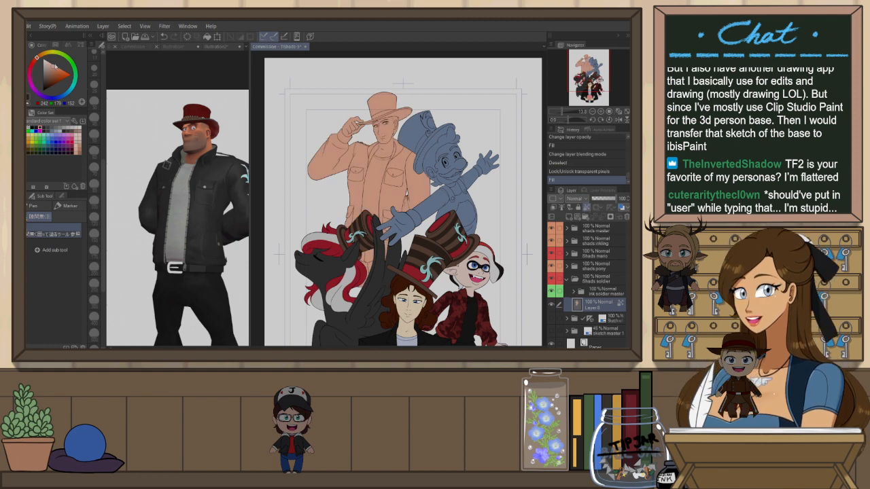
click(57, 62)
click(54, 65)
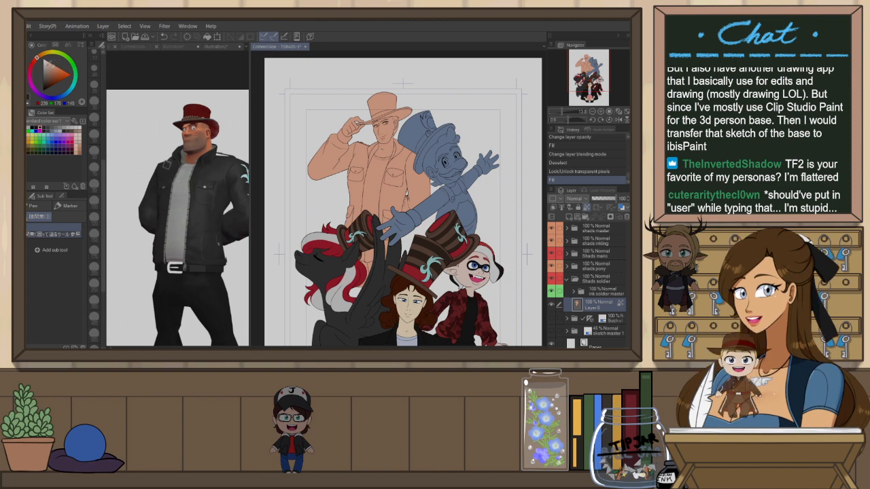
key(alt+Delete)
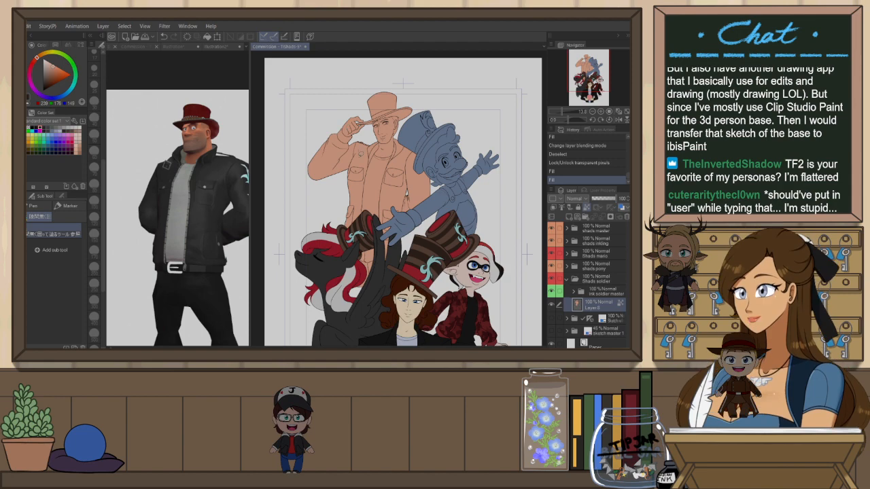
Browse the other reference image tabs and return to the commission canvas
scroll(401, 143, up, 6)
scroll(316, 105, up, 4)
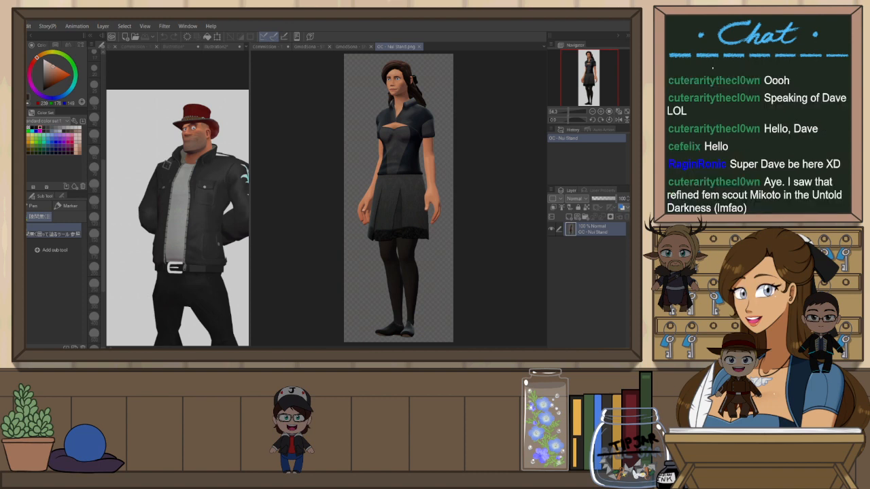
click(420, 46)
click(403, 48)
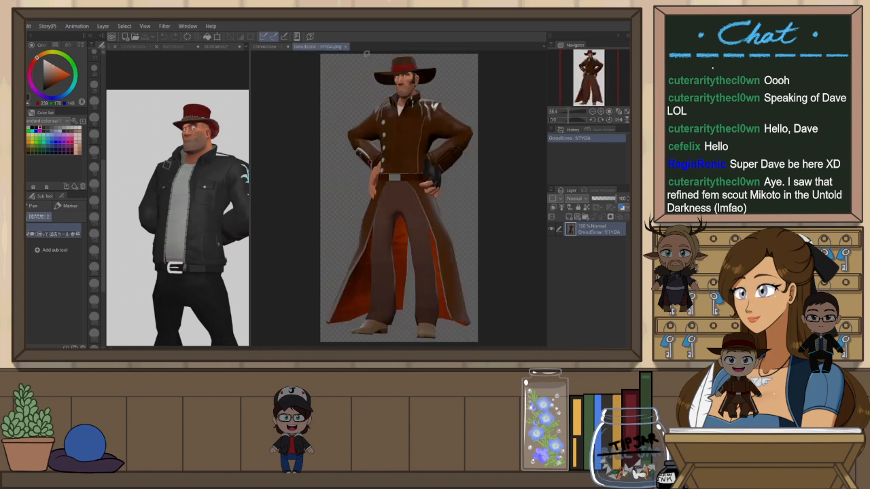
click(350, 49)
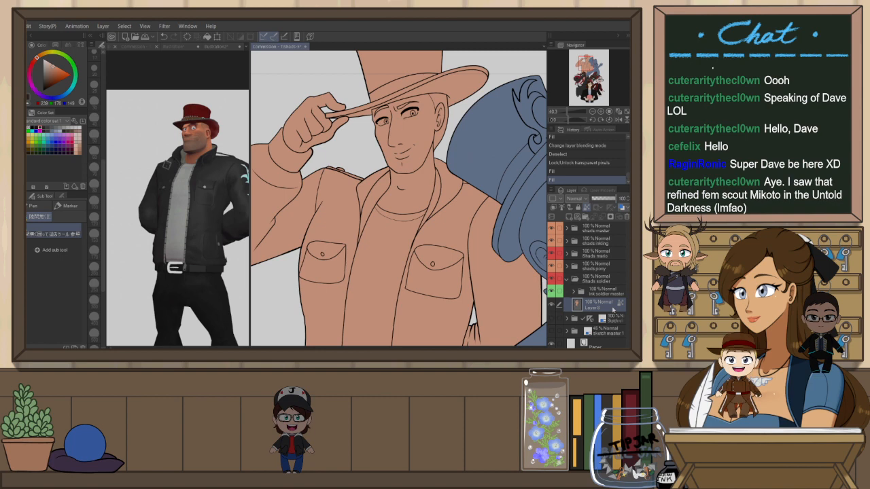
Pick white and paint the whites of the soldier's eyes, mirroring the canvas to reach the other eye
alt+click(234, 184)
drag(44, 69, 35, 47)
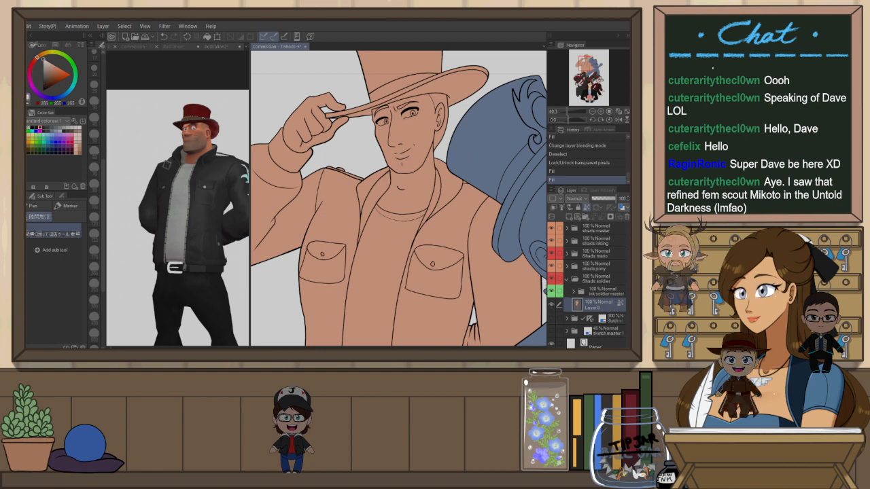
scroll(422, 113, up, 5)
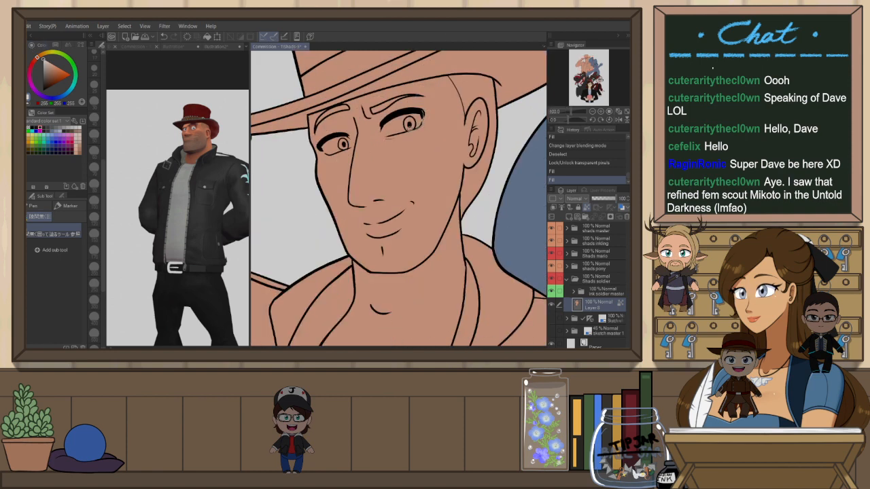
mouse_move(423, 113)
mouse_down()
mouse_move(401, 111)
mouse_move(384, 131)
mouse_up()
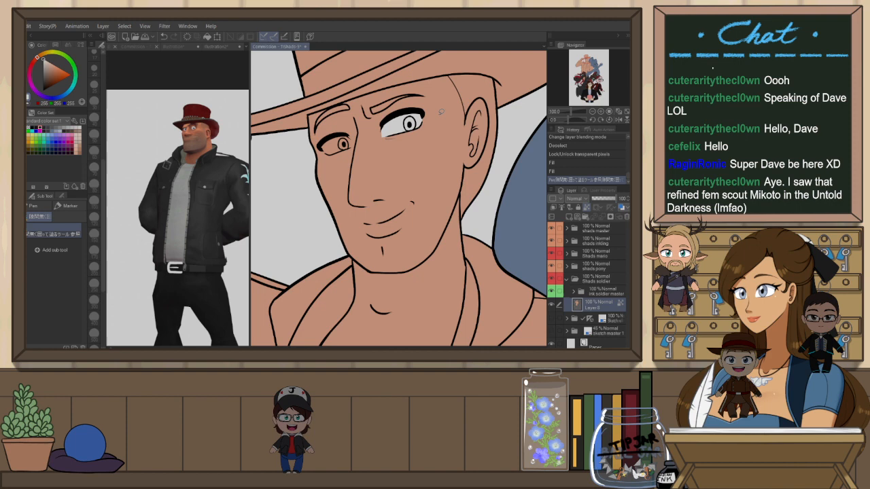
key(h)
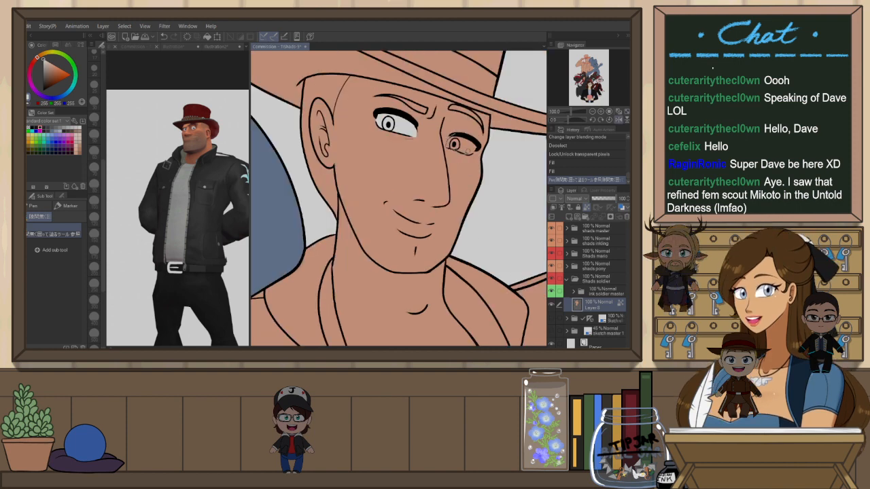
mouse_move(472, 153)
mouse_down()
mouse_move(449, 142)
mouse_move(481, 144)
mouse_up()
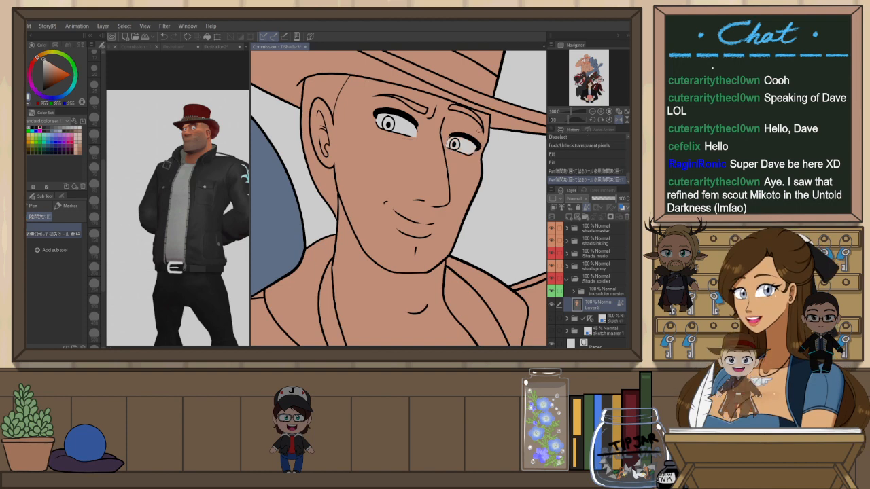
key(h)
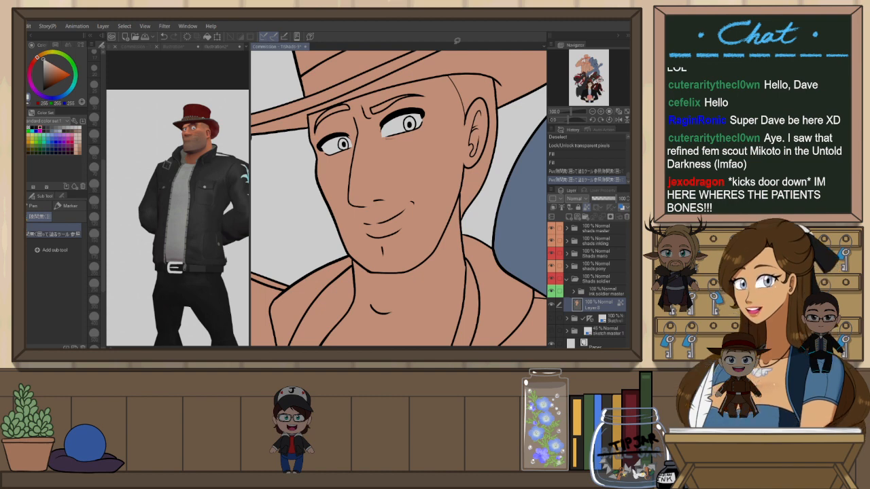
Switch to the Darker pencil, reduce its size, and touch up the soldier's eye whites
key(h)
key(p)
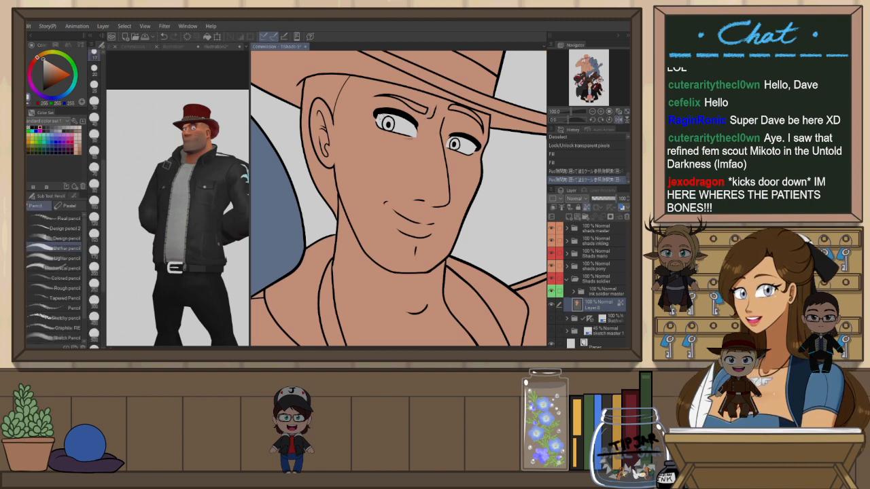
key(h)
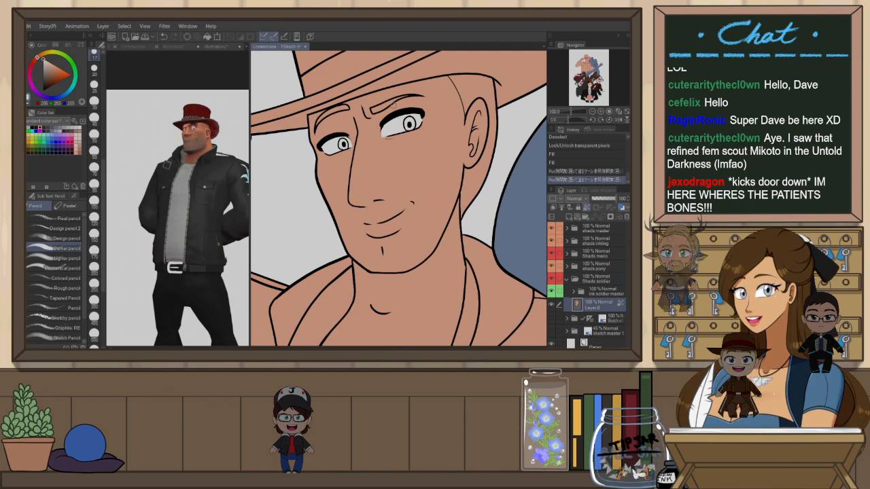
scroll(348, 140, up, 2)
drag(304, 153, 296, 153)
key(ctrl+z)
drag(104, 157, 104, 120)
click(94, 106)
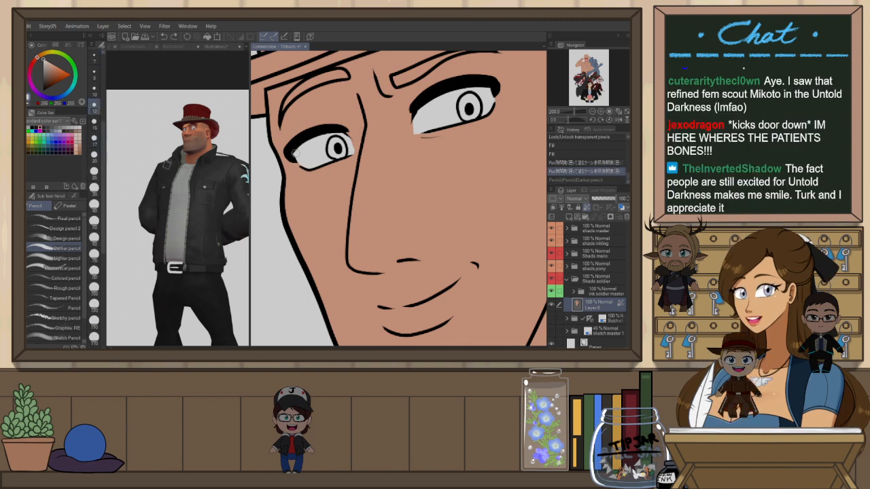
drag(296, 154, 299, 164)
Refine the soldier's eye whites further with small strokes on the mirrored canvas, undoing a stray stroke
key(h)
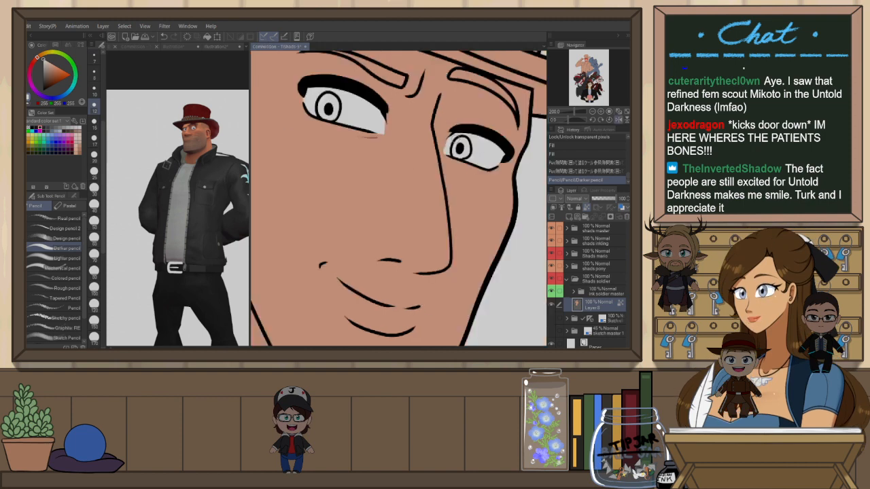
drag(452, 136, 448, 147)
key(h)
drag(417, 117, 415, 129)
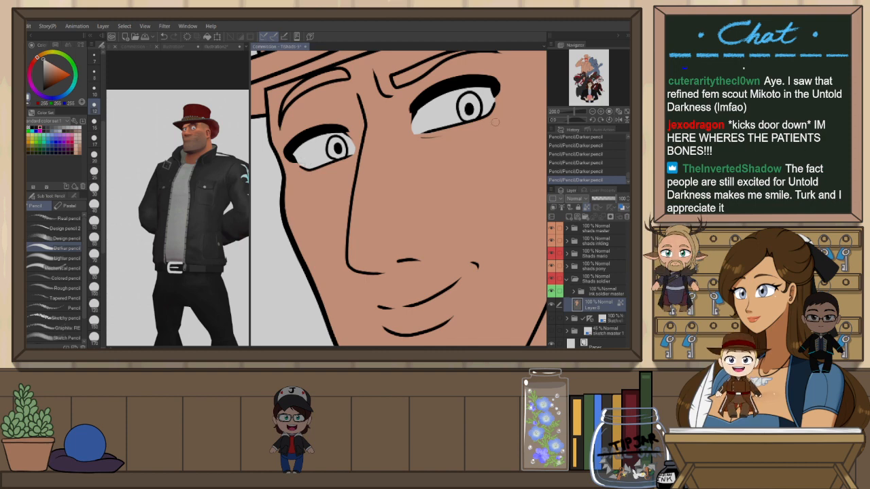
alt+click(431, 143)
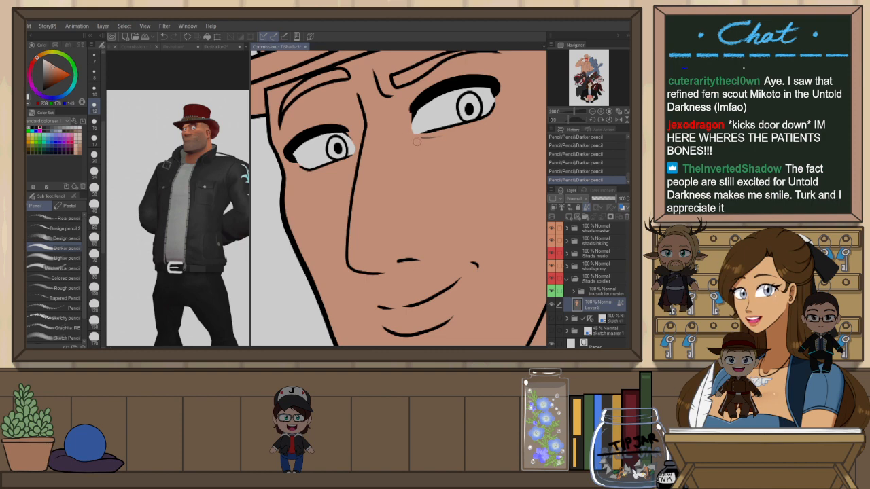
key(h)
mouse_move(373, 137)
mouse_down()
mouse_move(390, 136)
mouse_move(404, 121)
mouse_move(402, 105)
mouse_move(371, 133)
mouse_move(394, 124)
mouse_up()
key(ctrl+z)
alt+click(401, 125)
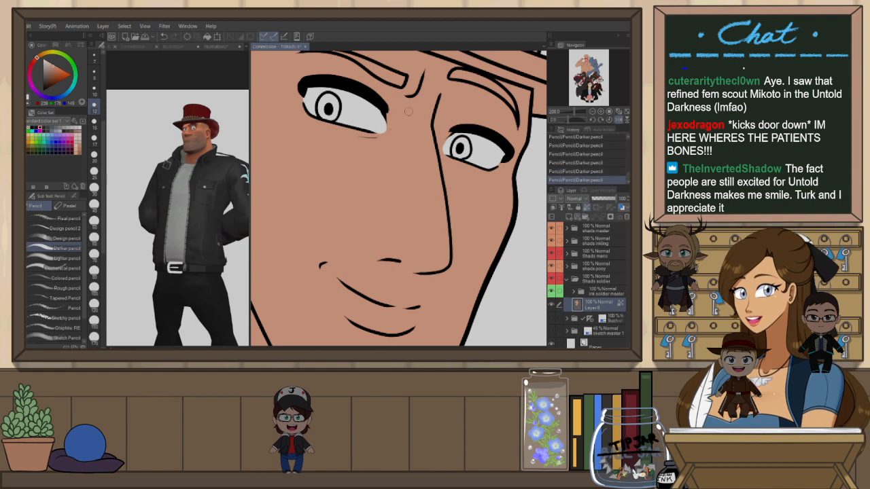
key(h)
alt+click(420, 121)
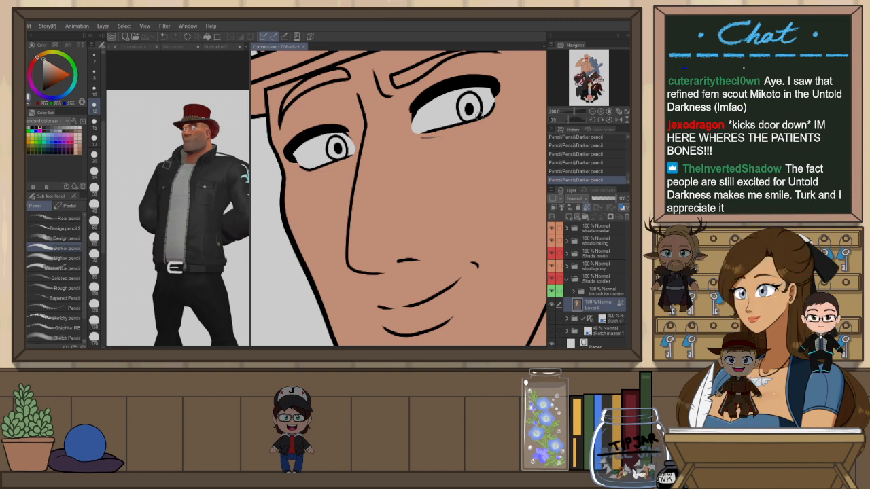
scroll(465, 135, down, 7)
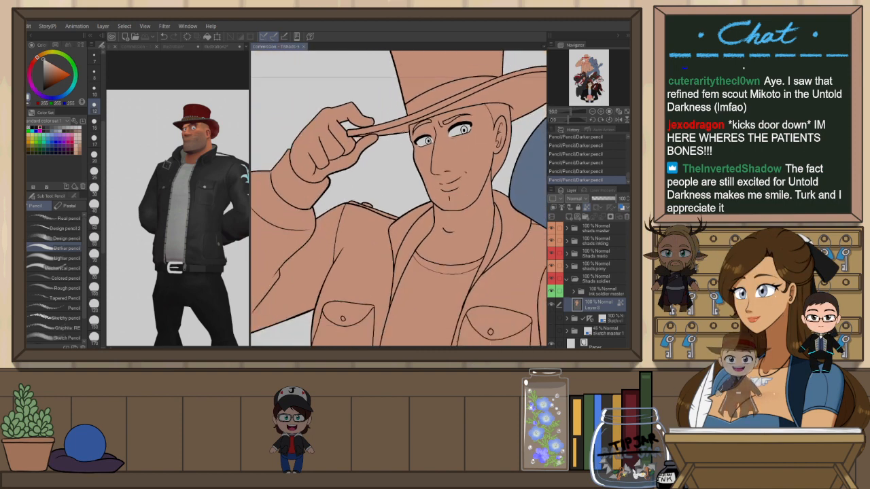
scroll(442, 71, up, 3)
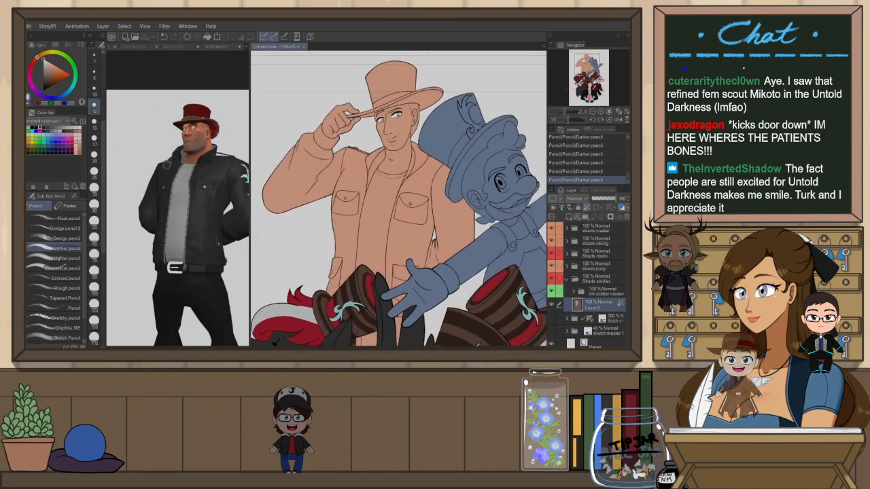
Browse the other characters' faces across the canvas and return to the soldier's face
key(Tab)
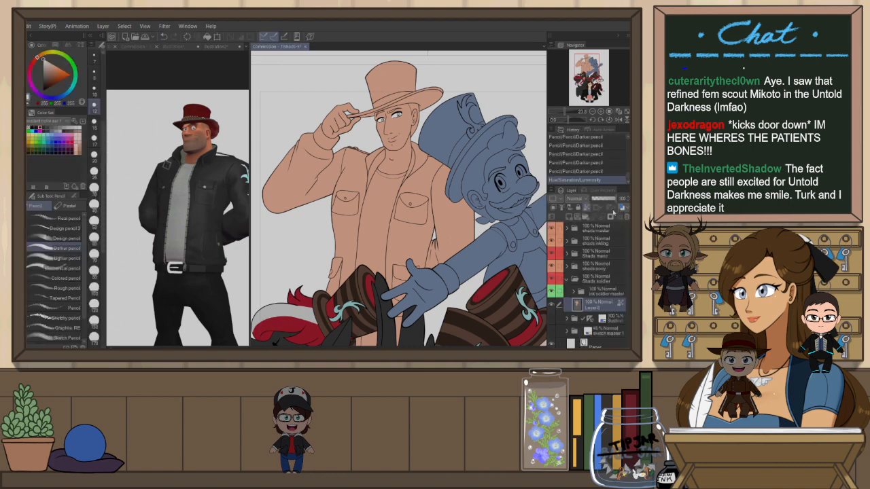
scroll(259, 100, down, 2)
scroll(272, 85, up, 3)
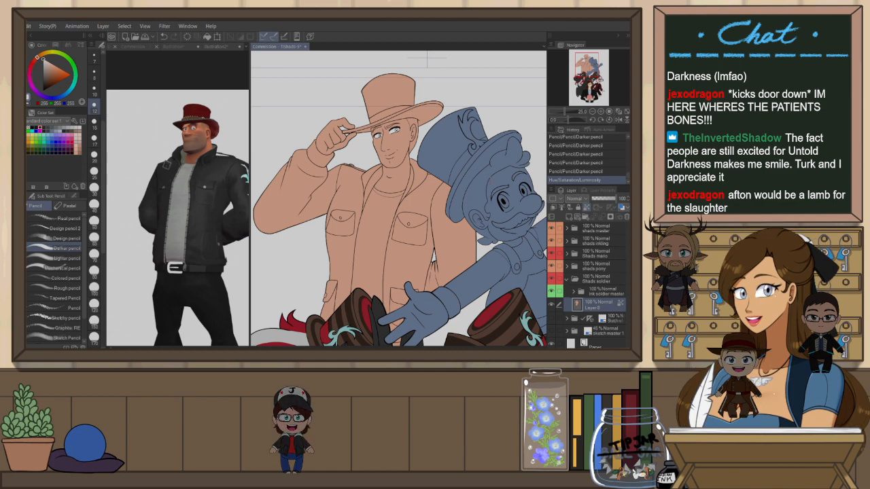
scroll(458, 234, down, 6)
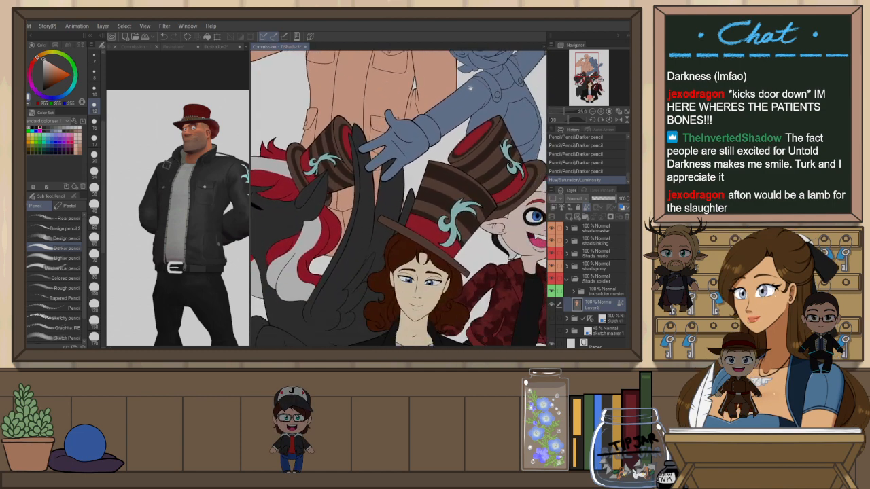
key(p)
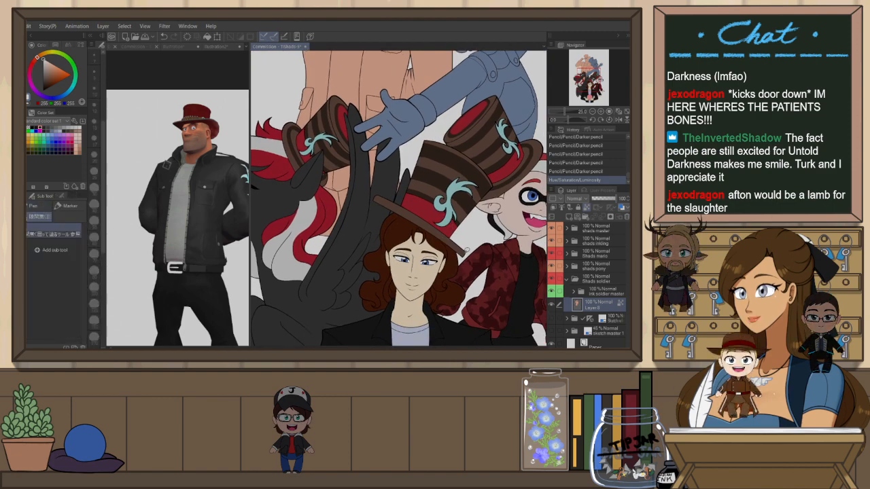
scroll(432, 294, up, 1)
scroll(434, 261, up, 4)
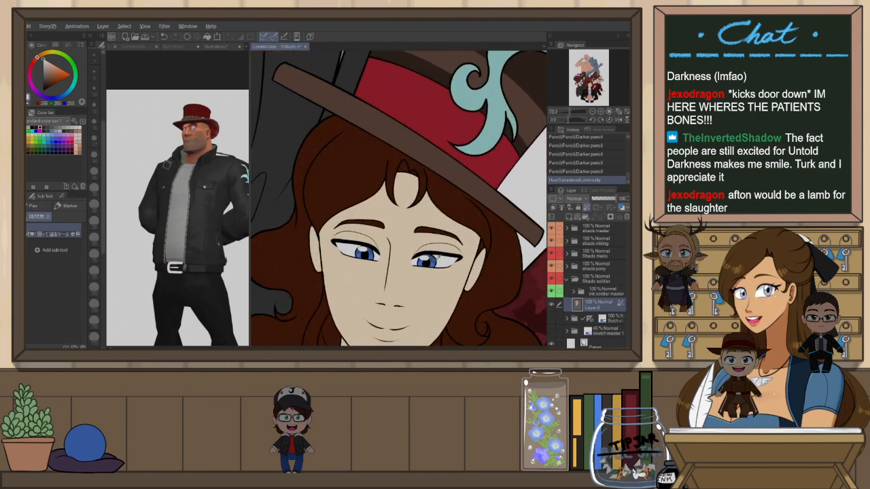
key(x)
scroll(435, 259, down, 6)
scroll(399, 197, down, 1)
scroll(387, 115, up, 5)
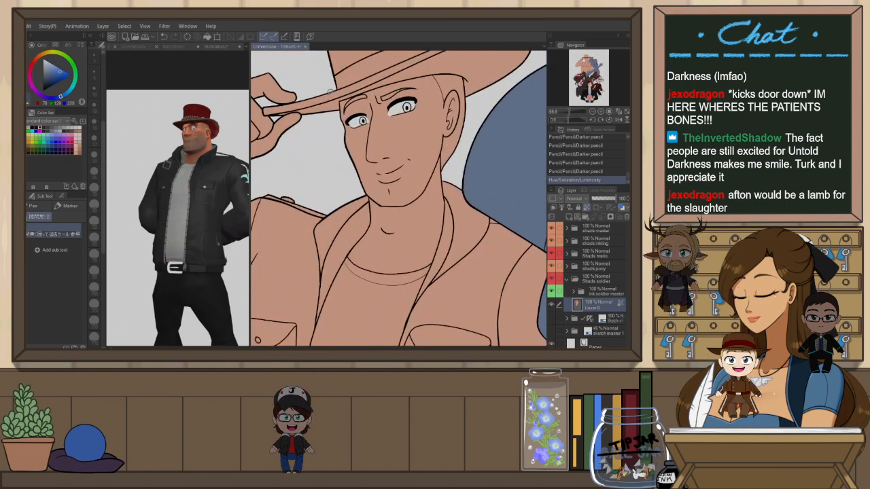
Add a new layer under the soldier's reference inks and fill his left iris blue, undoing two stray fills
key(ctrl+shift+n)
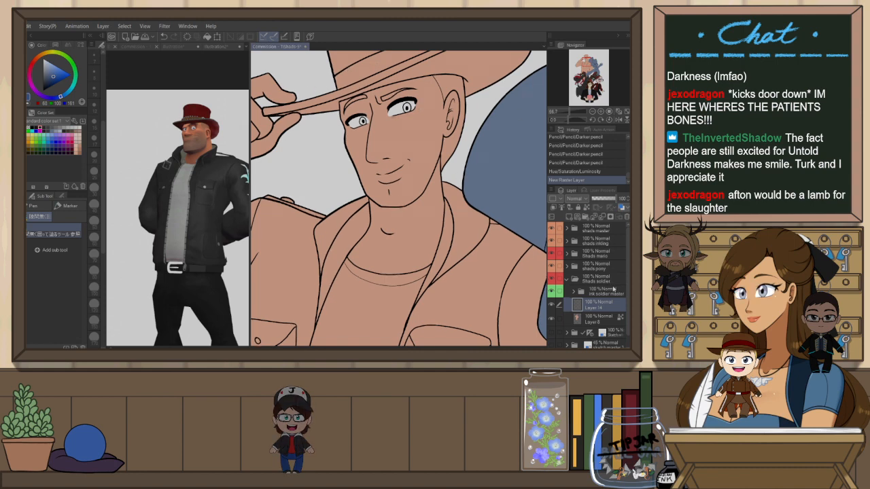
click(612, 290)
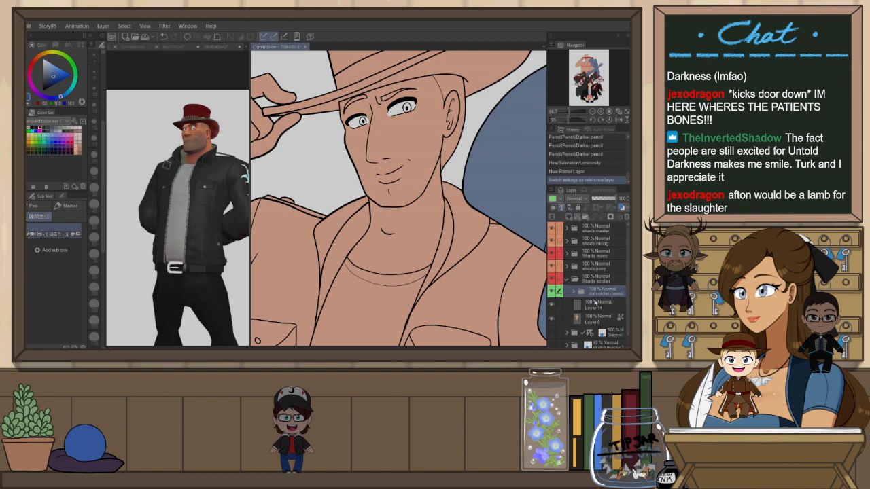
click(595, 303)
scroll(407, 102, up, 1)
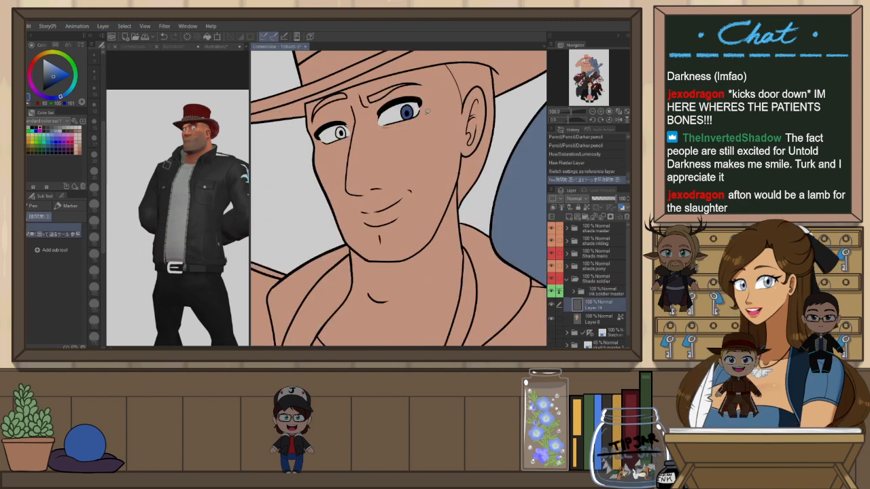
mouse_move(341, 123)
mouse_down()
mouse_move(337, 140)
mouse_move(344, 125)
mouse_up()
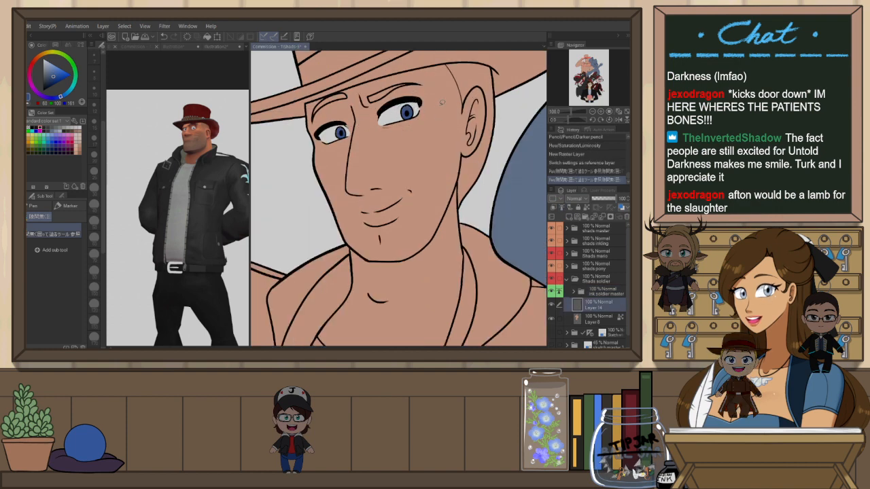
mouse_move(402, 112)
mouse_down()
mouse_move(410, 106)
mouse_move(413, 114)
mouse_up()
key(ctrl+z)
drag(352, 139, 354, 129)
key(ctrl+z)
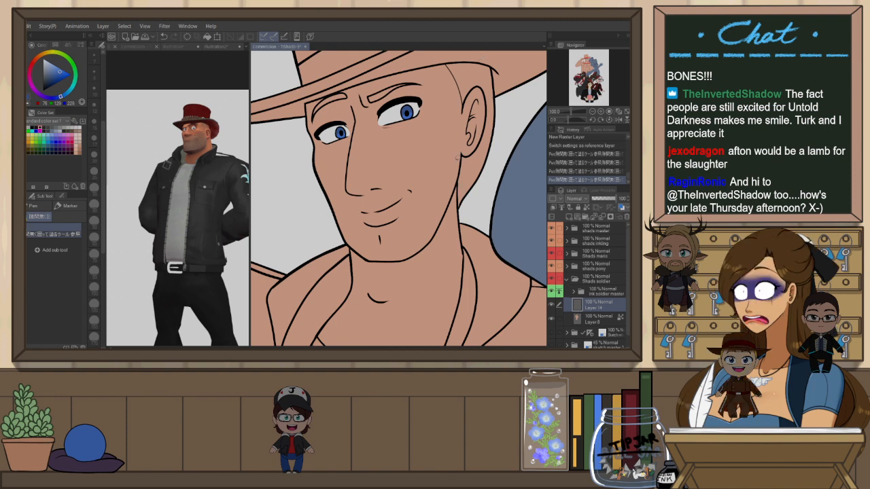
Add another new layer above and try small pencil touch-ups on the soldier's eyes, undoing one stroke
click(589, 290)
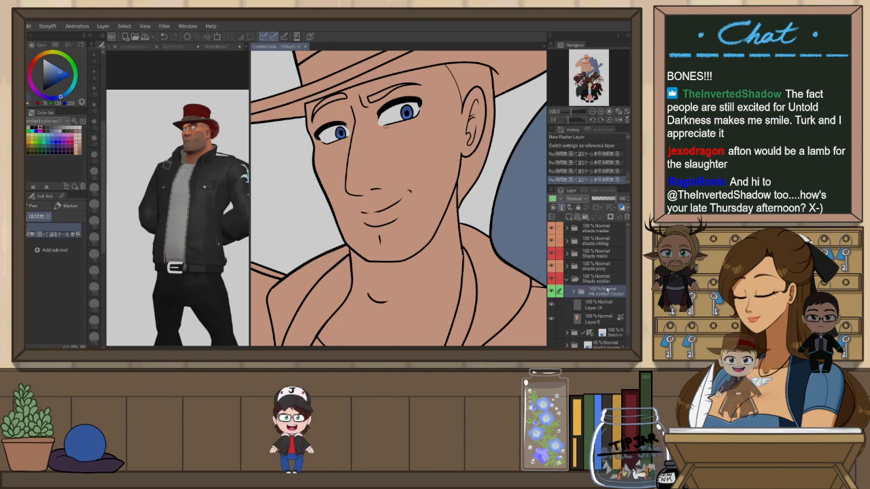
key(p)
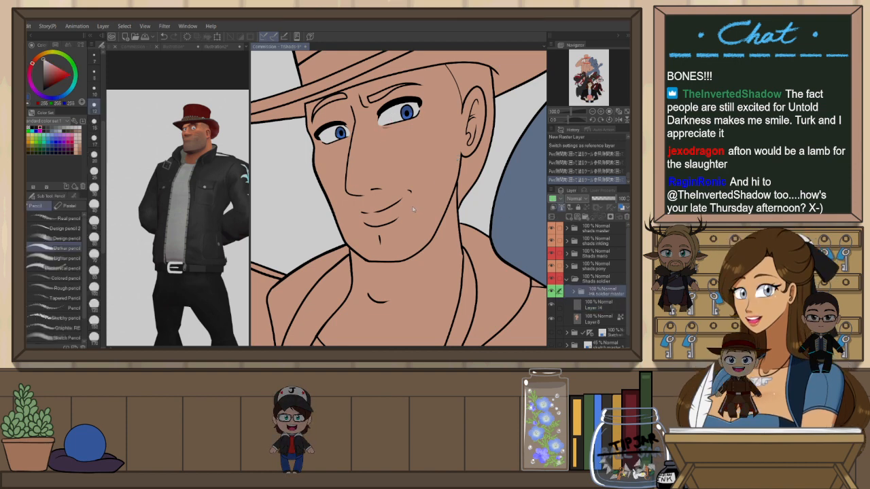
key(ctrl+shift+n)
scroll(374, 58, up, 2)
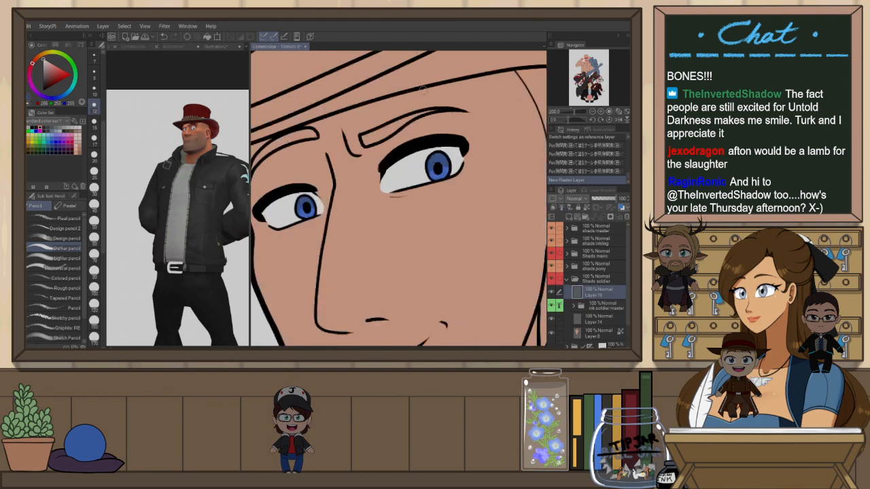
scroll(438, 146, down, 1)
drag(437, 158, 434, 161)
key(ctrl+z)
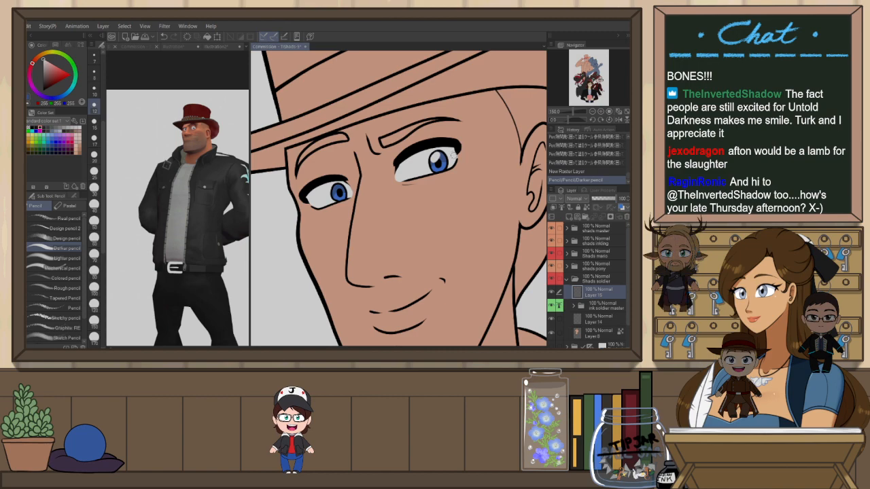
drag(336, 189, 336, 193)
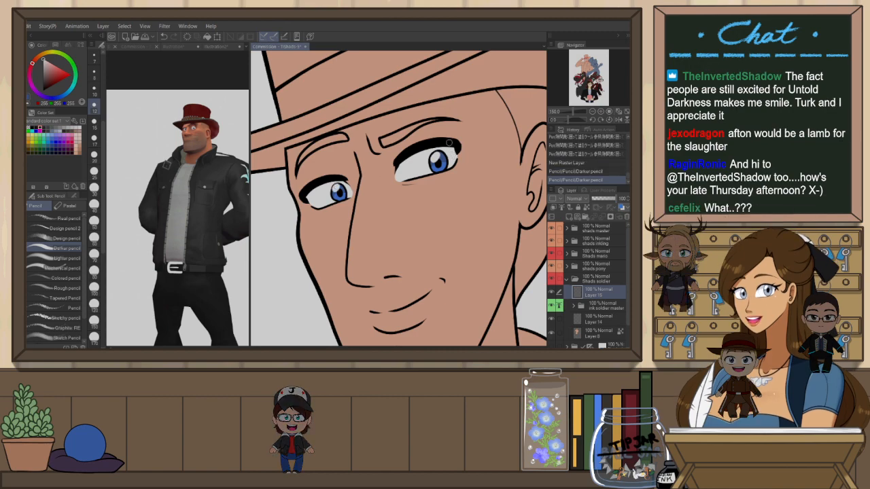
scroll(449, 140, down, 5)
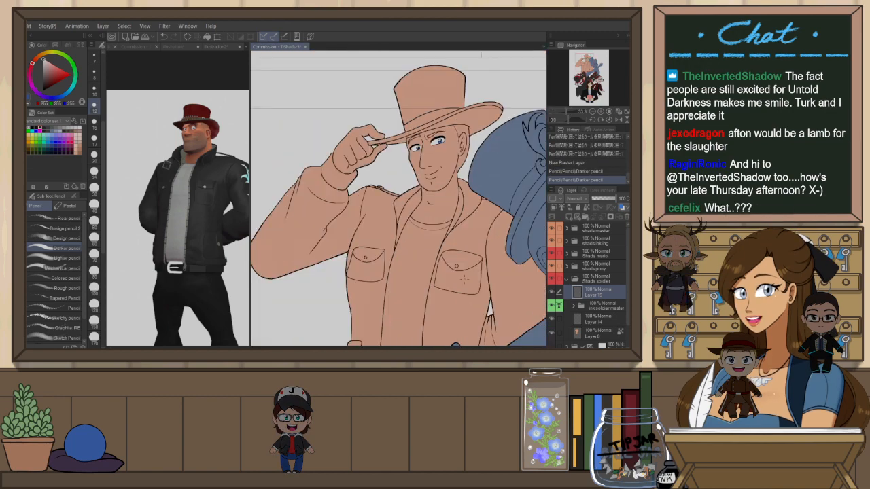
Return to the lower colour layer, take the hat's dark red from the reference and fill the soldier's hat
click(605, 319)
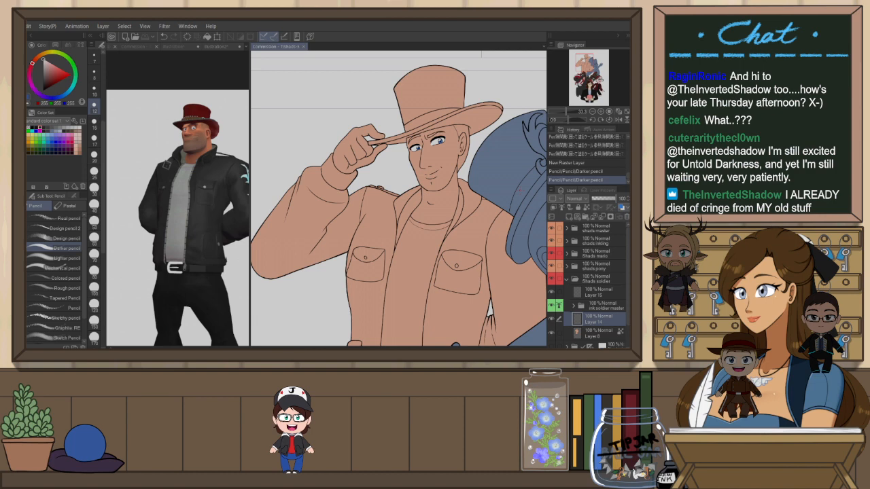
scroll(396, 111, up, 1)
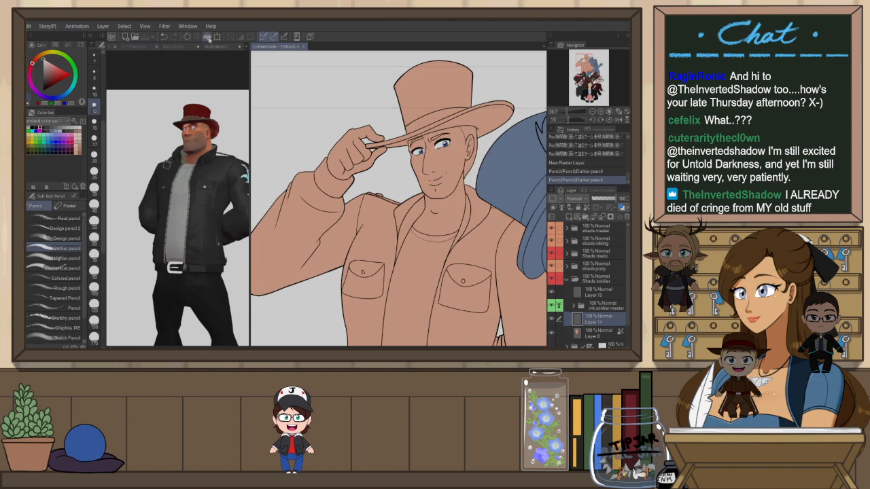
click(213, 46)
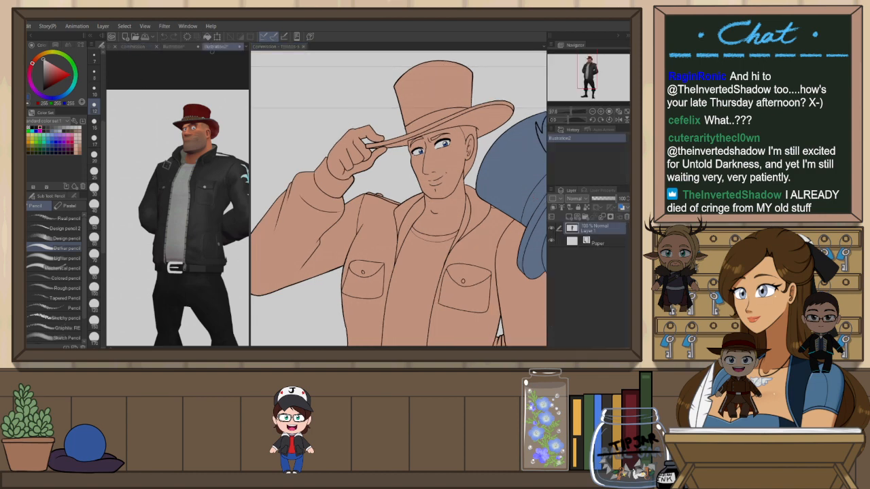
click(276, 46)
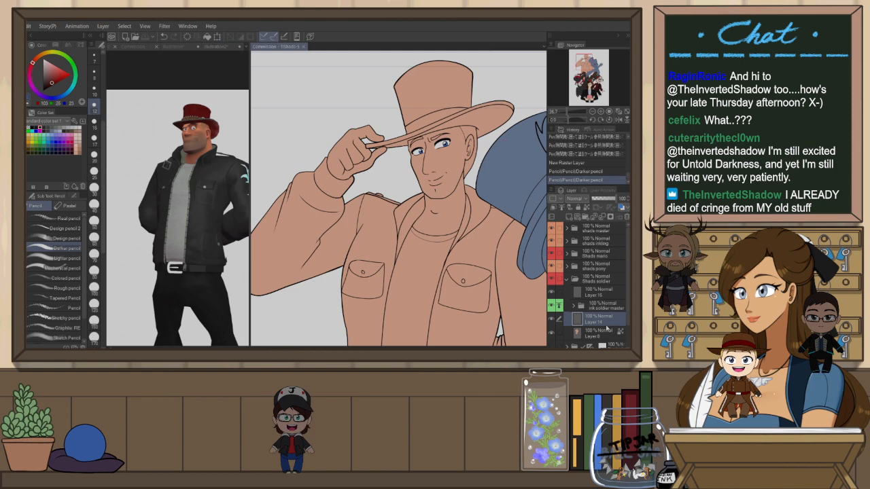
key(g)
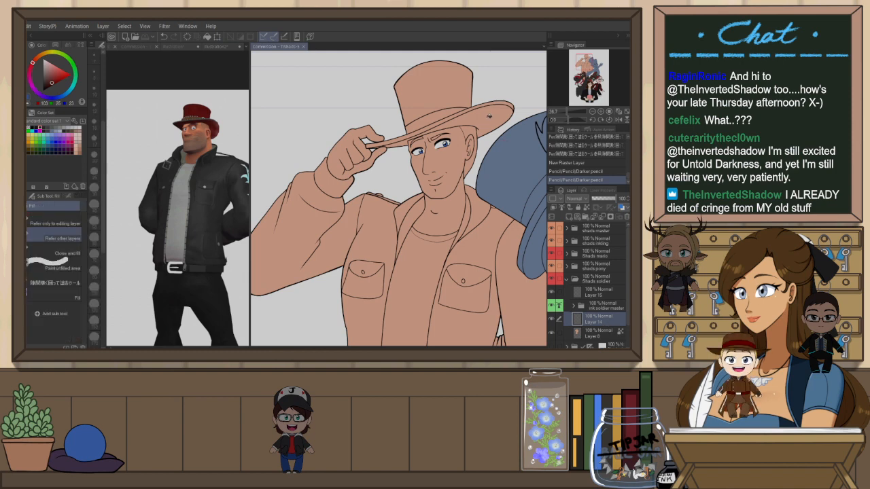
click(488, 115)
click(491, 105)
click(457, 107)
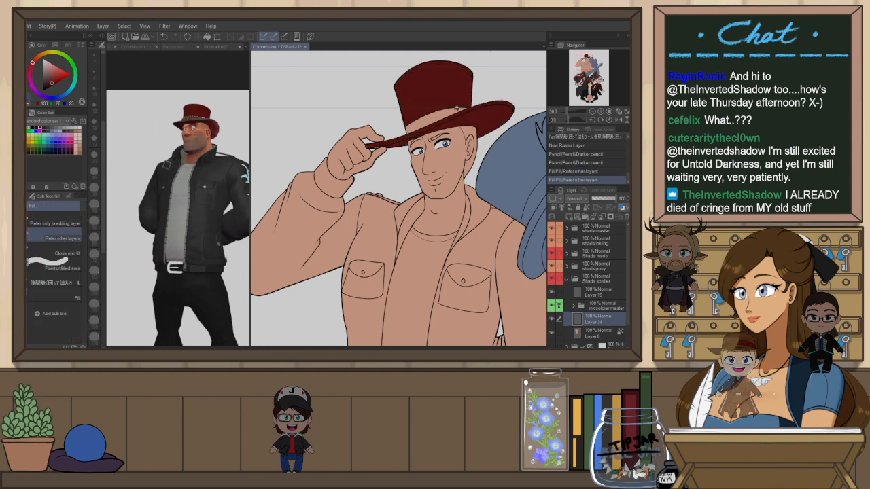
Close the remaining gaps in the soldier's hat brim with fills and pencil strokes
scroll(395, 164, up, 1)
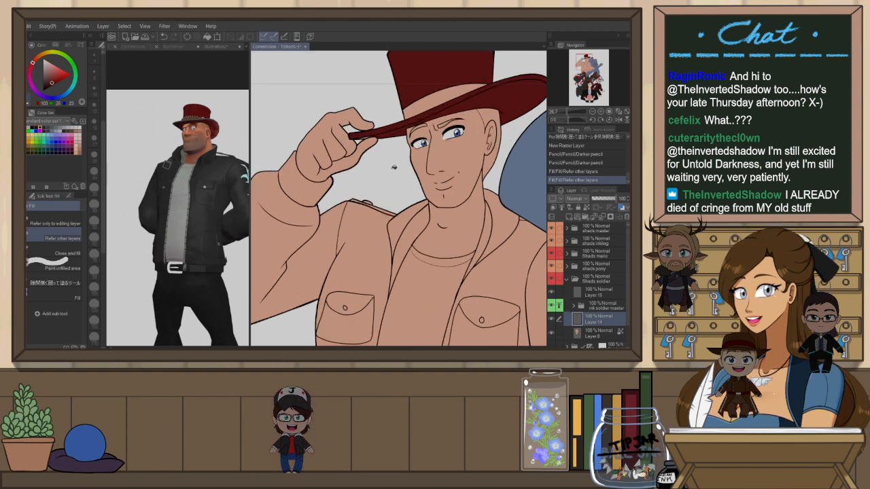
scroll(380, 128, up, 2)
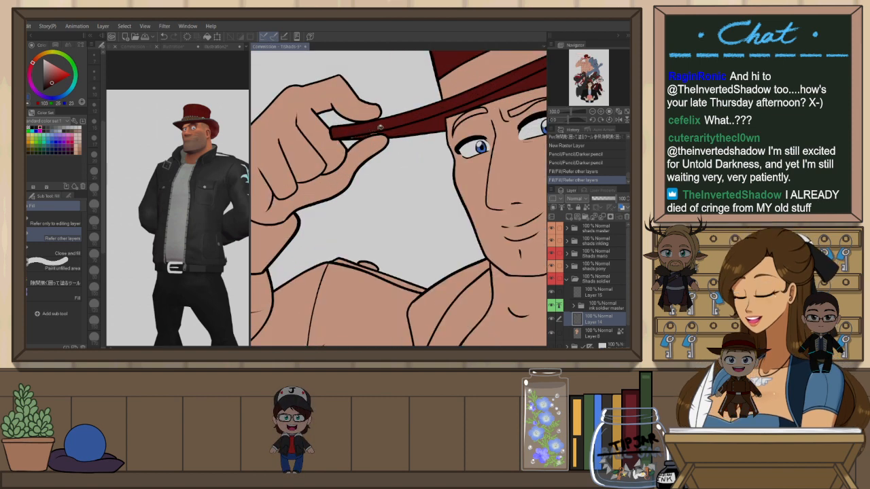
click(380, 128)
key(p)
click(340, 134)
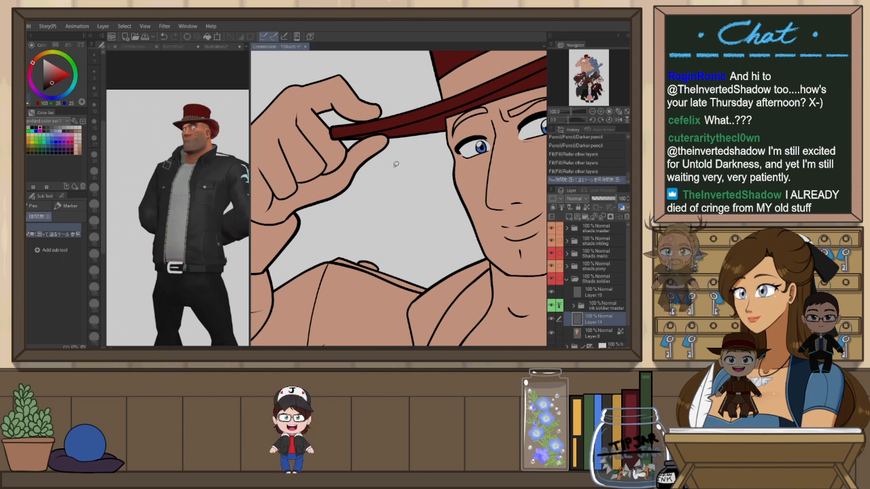
scroll(454, 181, down, 2)
drag(499, 218, 424, 226)
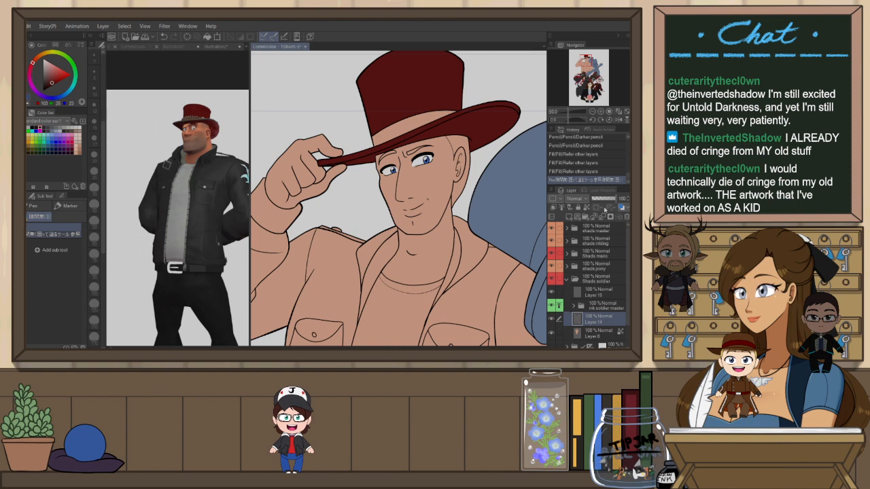
Pick a brown from the colour set and fill the soldier's hair
click(70, 130)
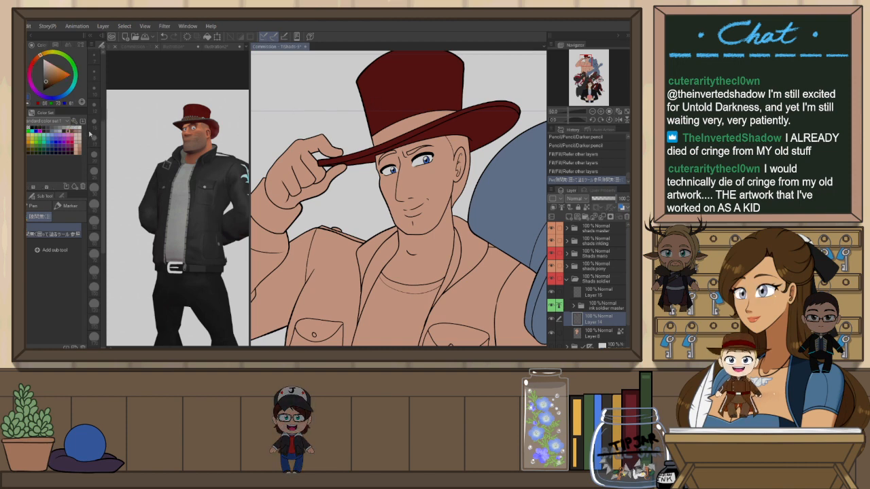
click(427, 140)
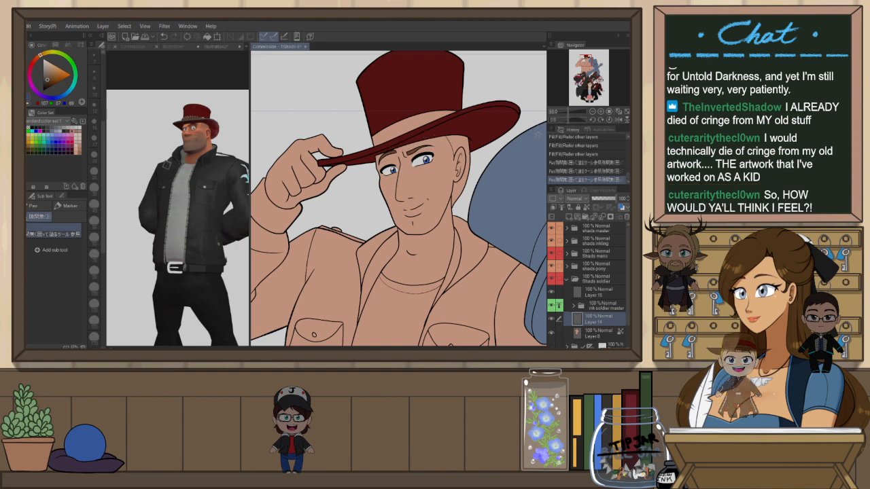
scroll(462, 140, up, 1)
key(g)
click(460, 144)
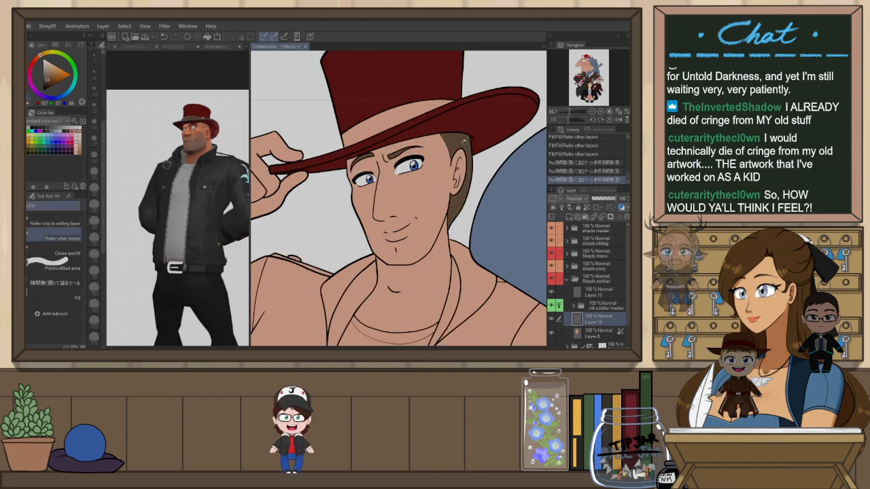
Try a pencil stroke near the hat brim on the flipped canvas and undo it
key(h)
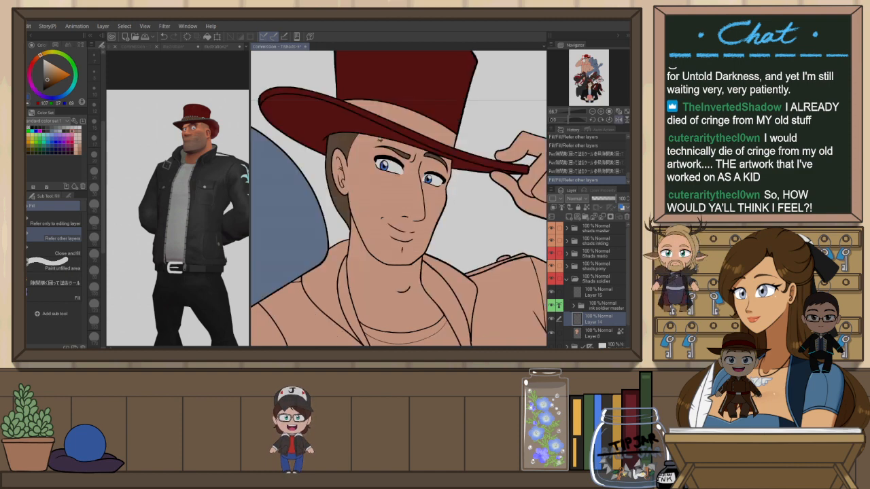
key(h)
key(p)
drag(477, 127, 475, 138)
key(ctrl+z)
key(p)
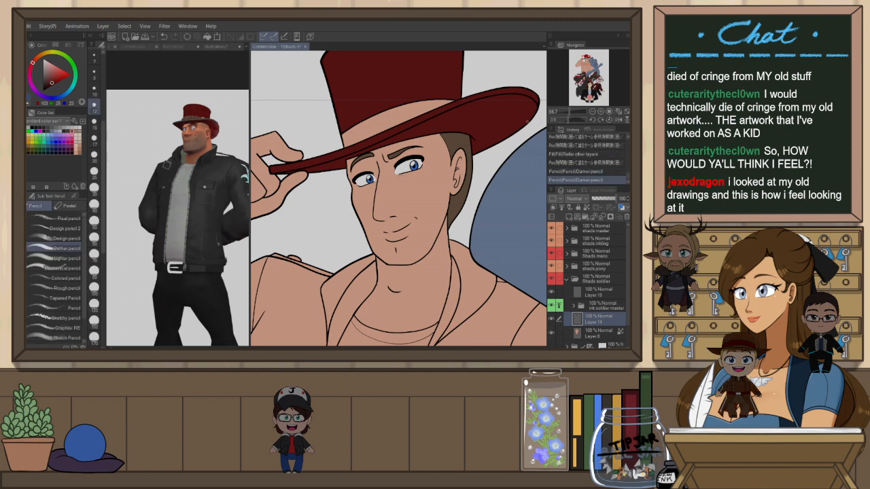
scroll(483, 130, down, 3)
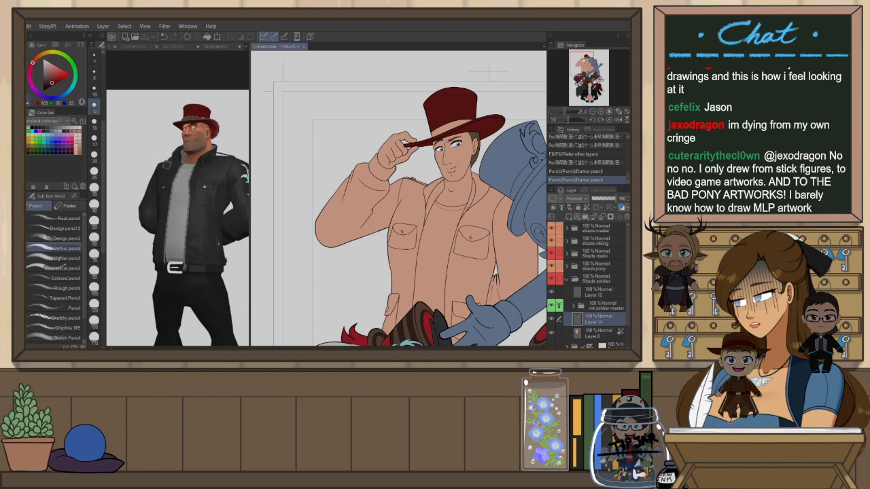
drag(488, 70, 433, 80)
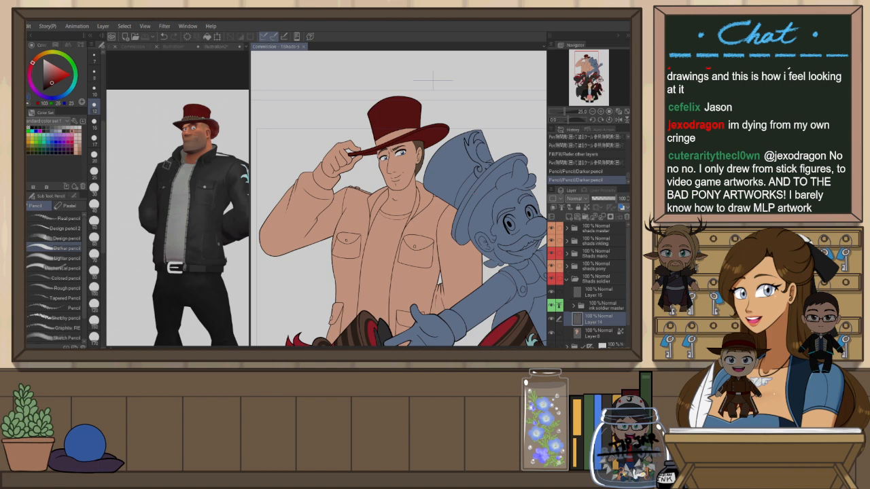
scroll(333, 108, up, 2)
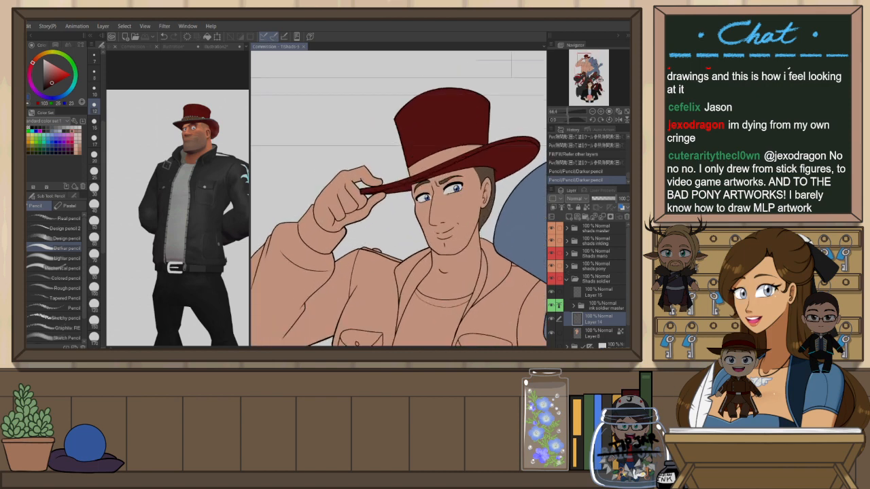
scroll(511, 65, down, 2)
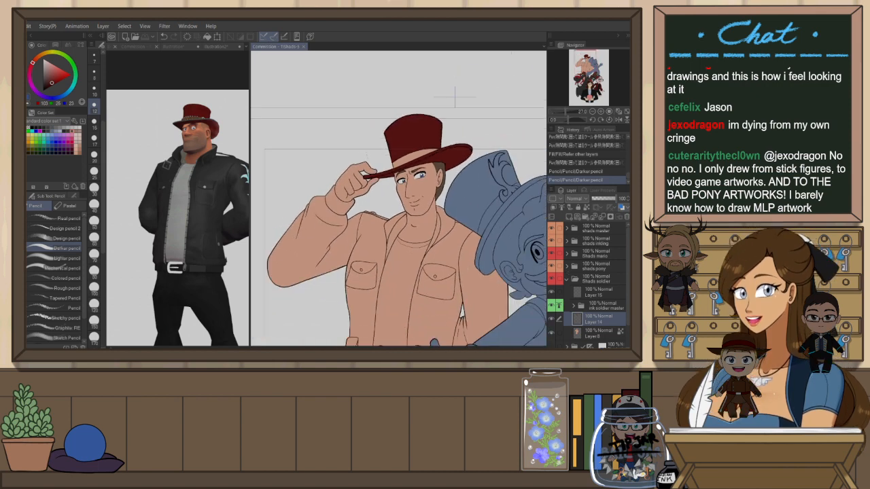
Add a new raster layer inside the soldier's ink folder, above the soldier ink layer
scroll(450, 82, up, 1)
scroll(350, 163, up, 3)
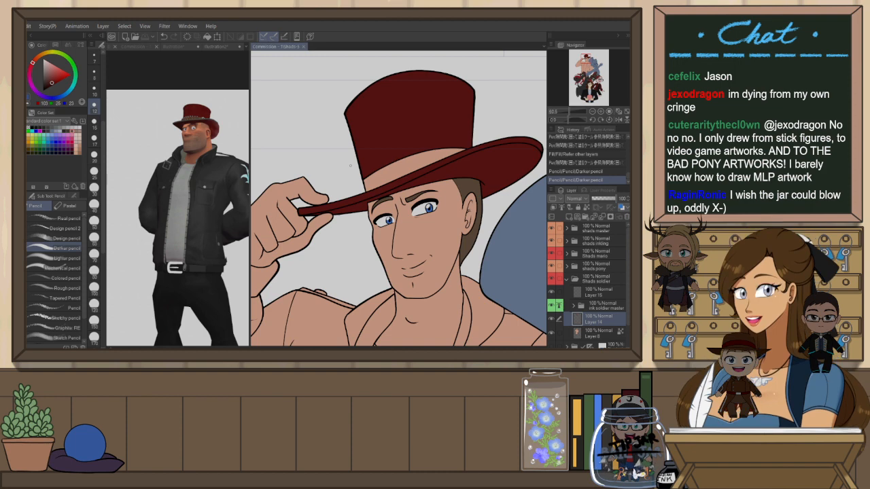
drag(453, 196, 429, 201)
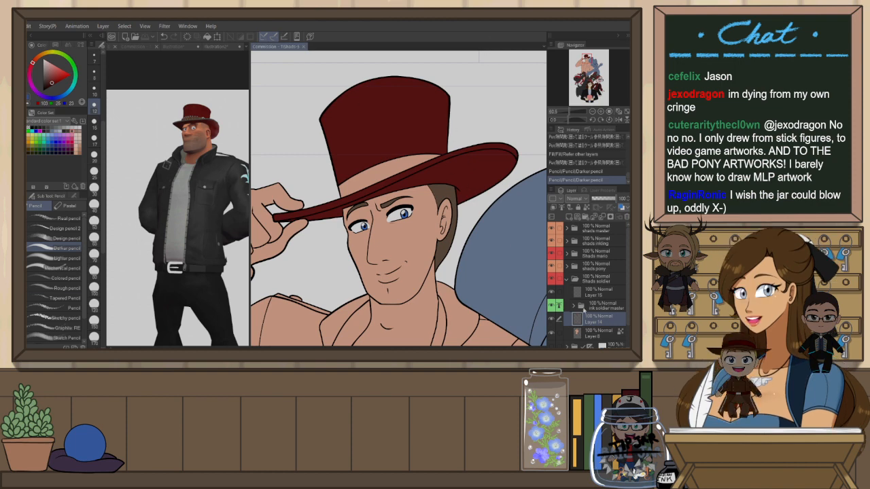
click(574, 307)
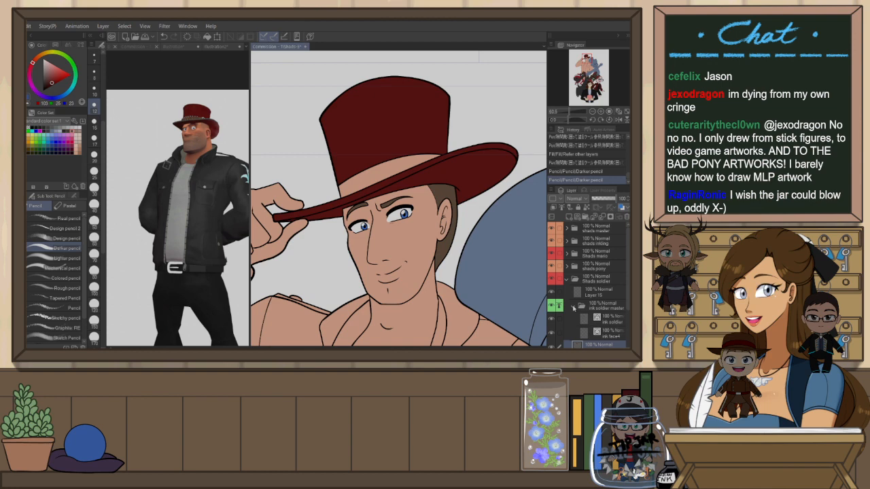
click(573, 307)
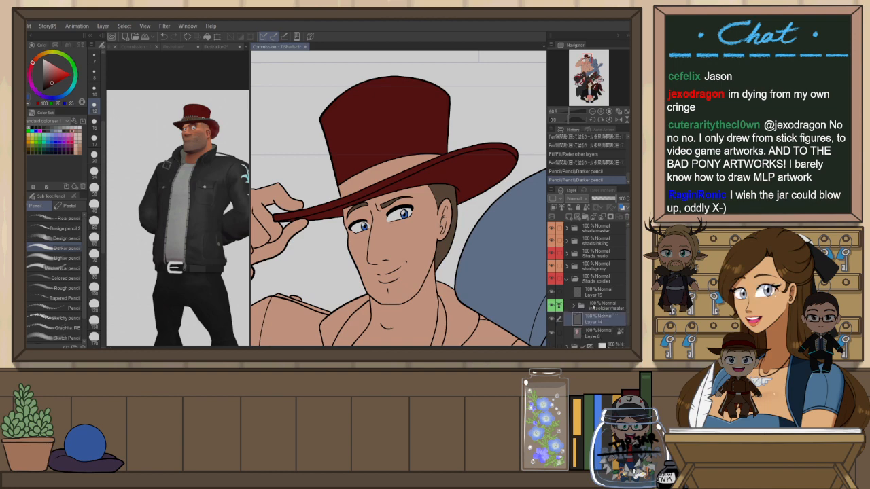
click(593, 306)
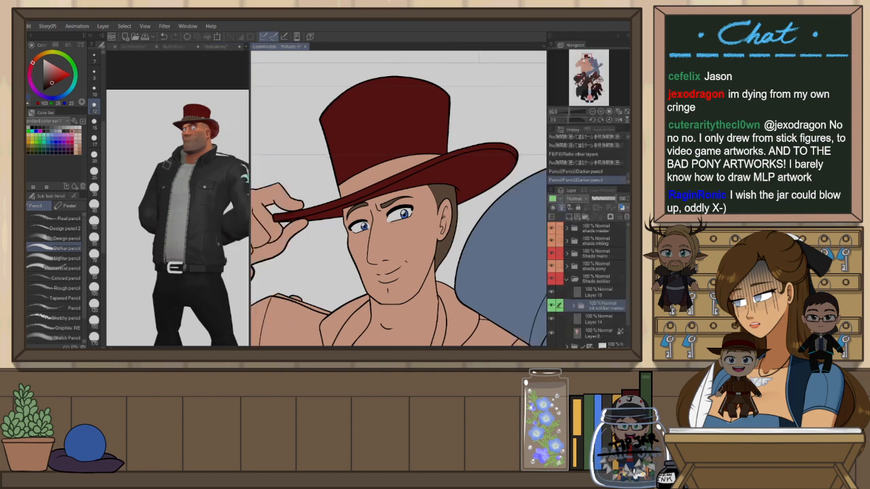
key(b)
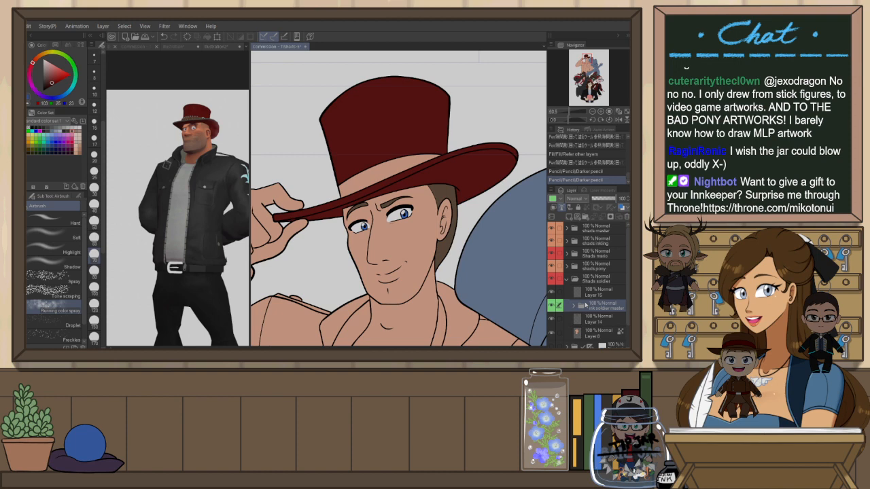
click(573, 306)
click(604, 318)
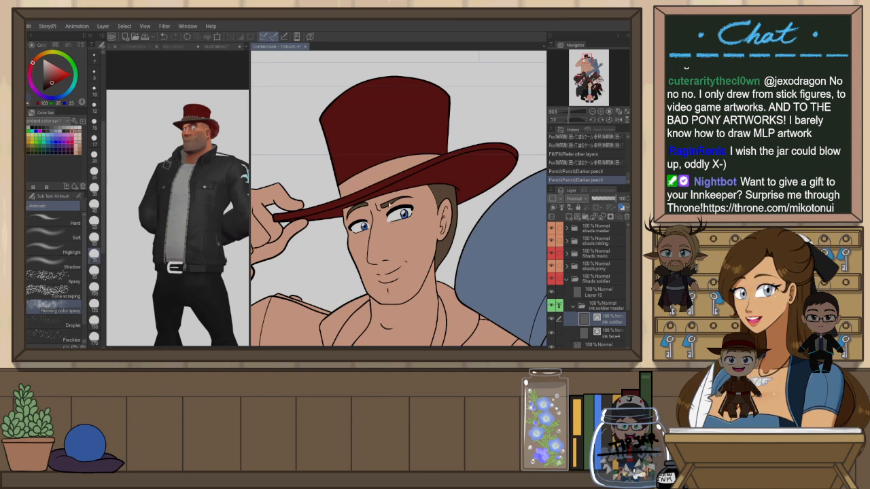
key(ctrl+shift+n)
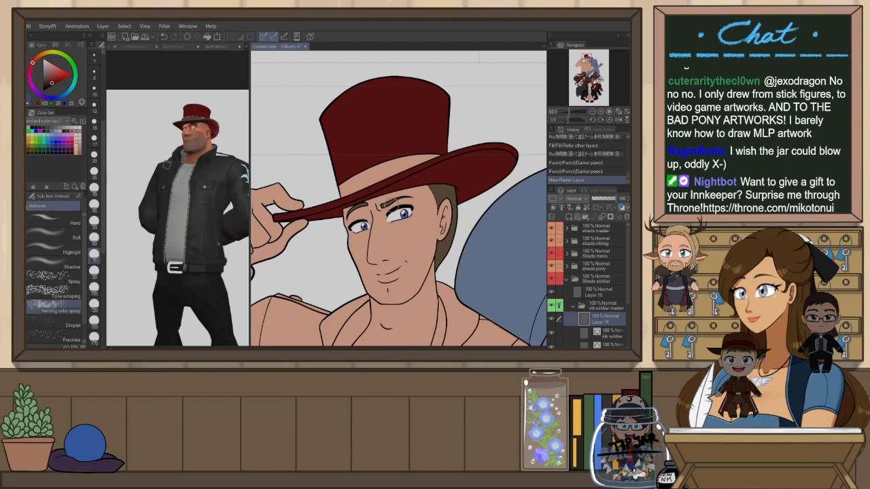
Pick a dark colour from the colour set as the drawing colour
click(53, 77)
click(61, 96)
drag(53, 74, 29, 42)
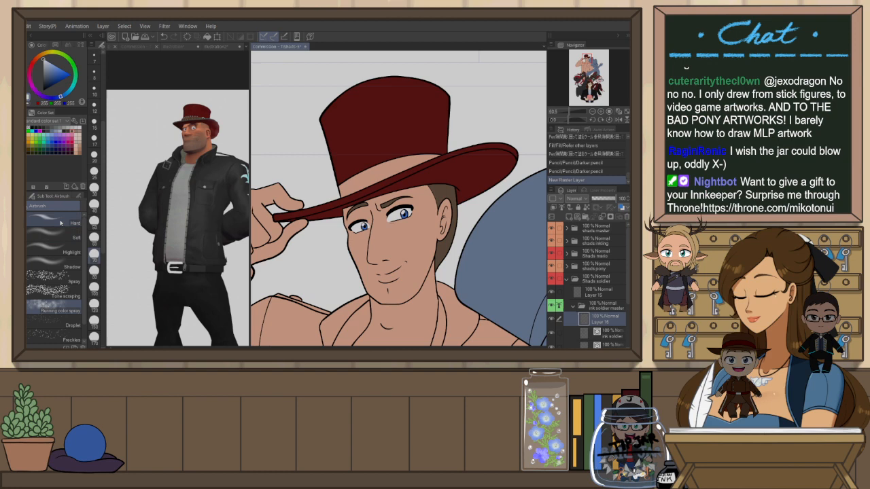
click(29, 128)
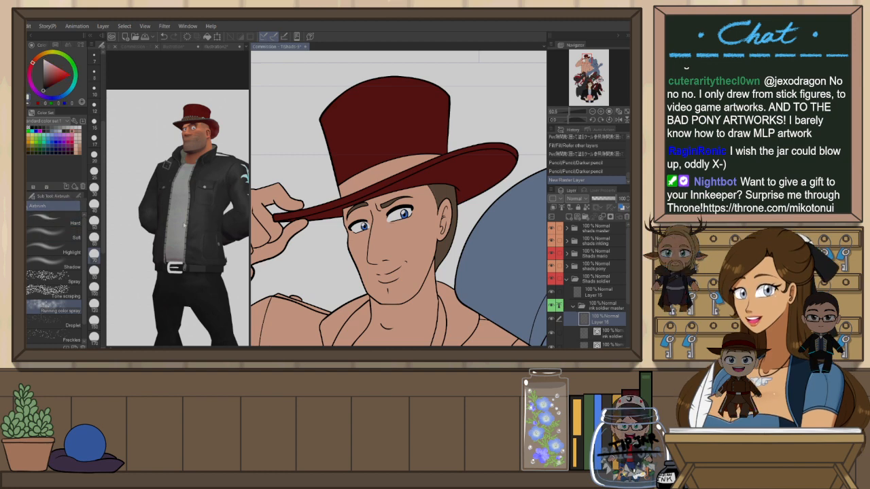
Switch to the Decoration tool and browse the brushes in its Effect group
key(b)
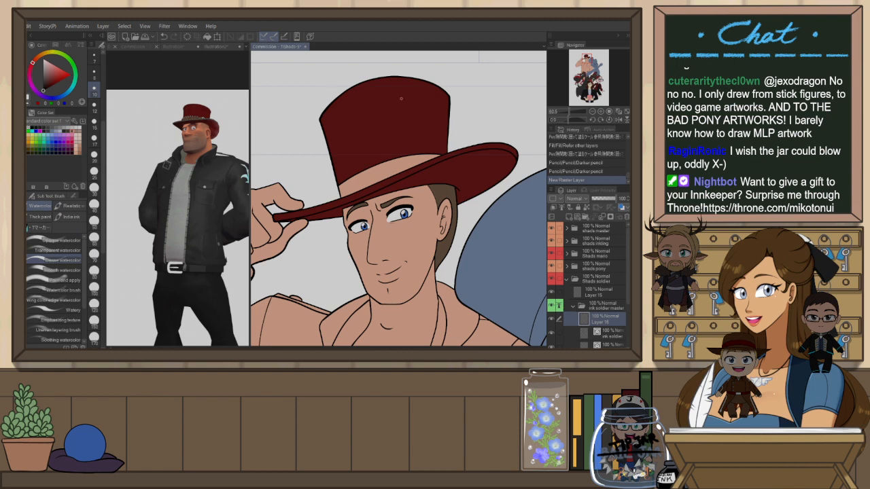
scroll(385, 173, up, 2)
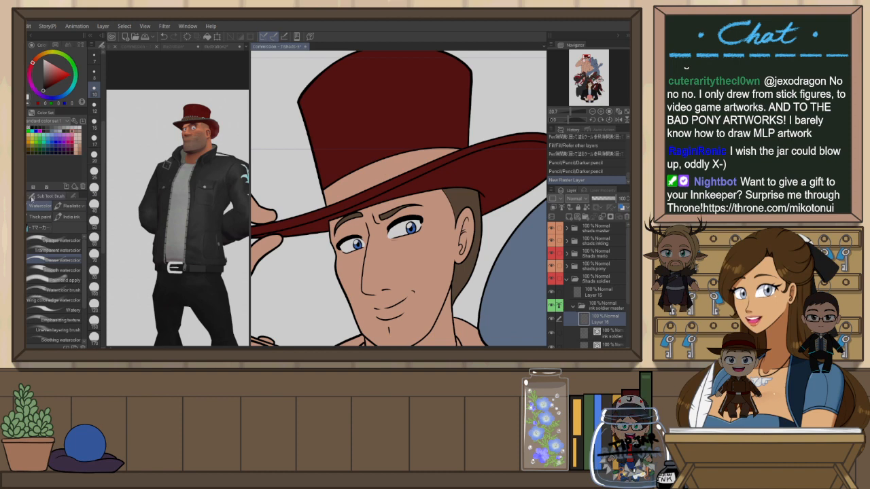
key(b)
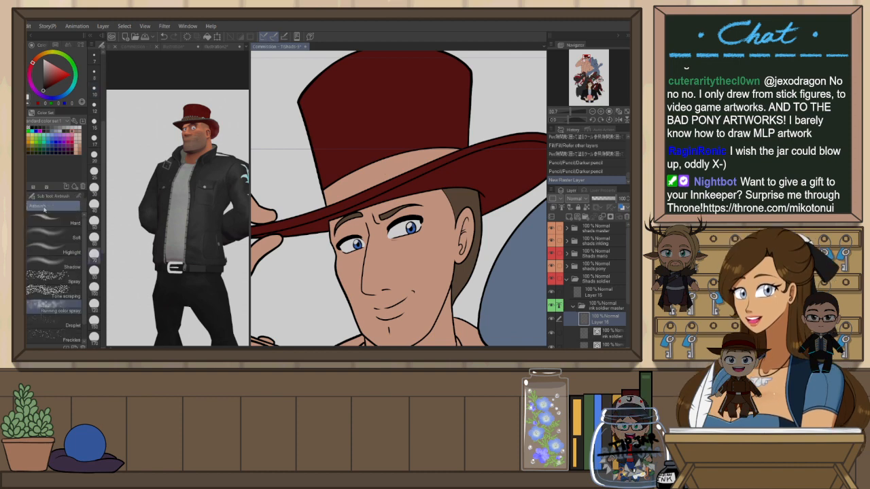
key(b)
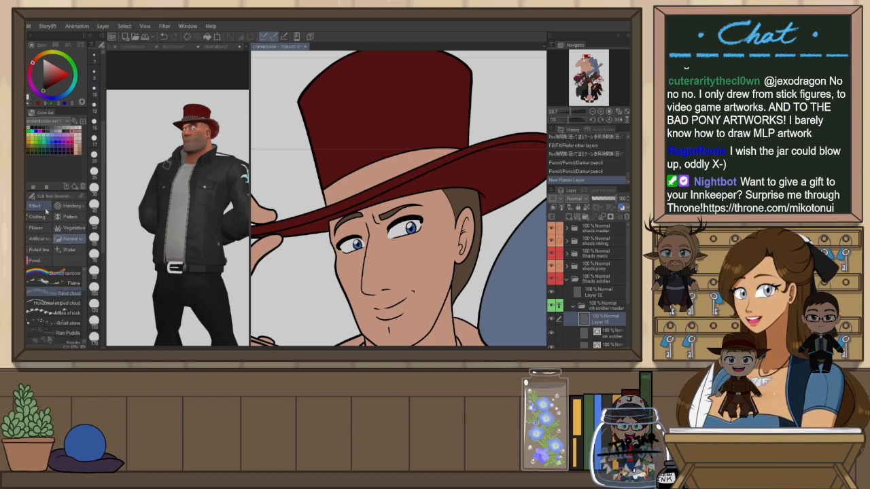
click(45, 209)
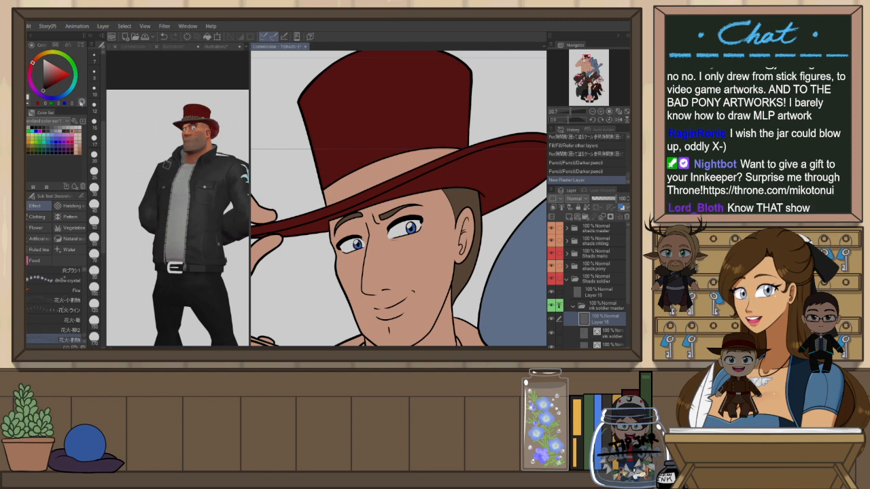
scroll(64, 331, down, 1)
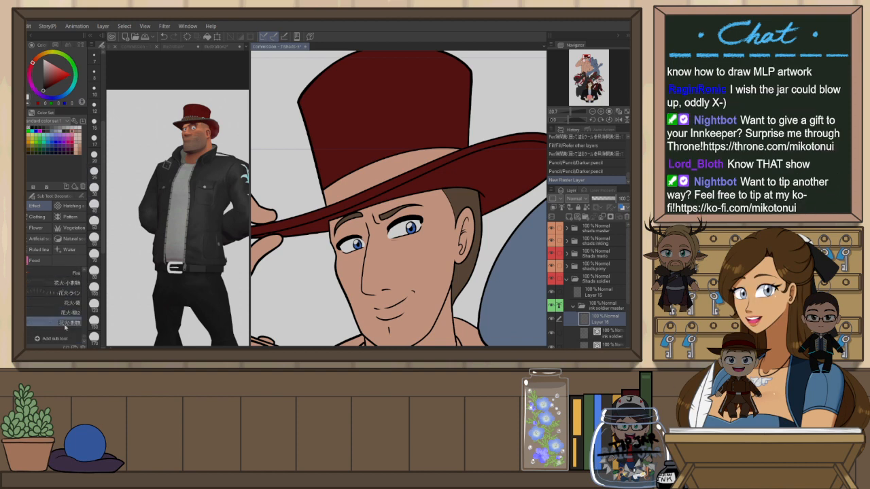
scroll(65, 327, up, 5)
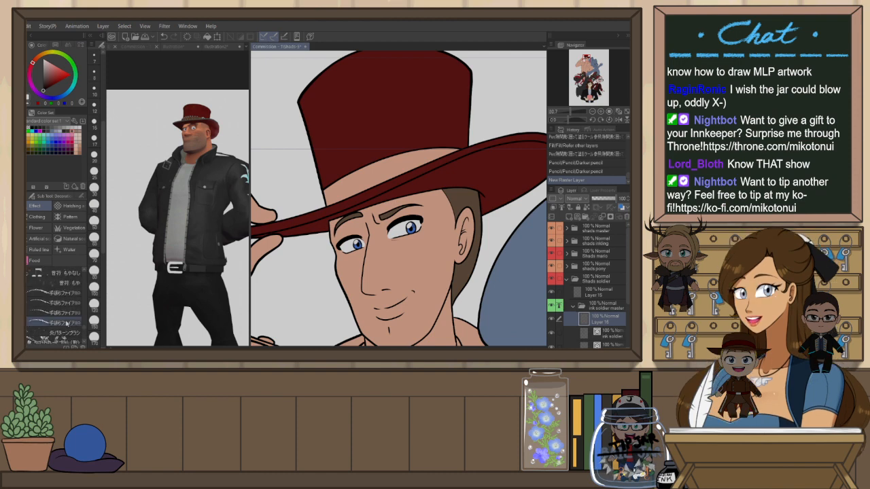
scroll(66, 325, down, 5)
scroll(66, 324, up, 5)
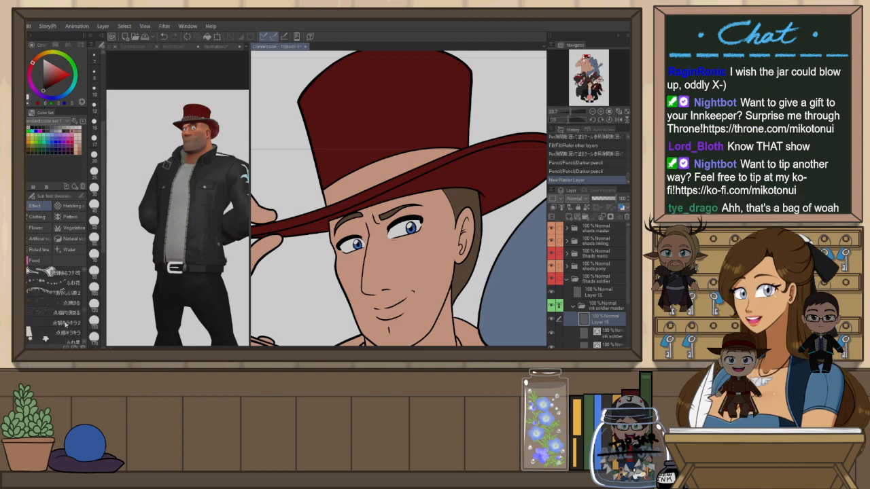
click(66, 324)
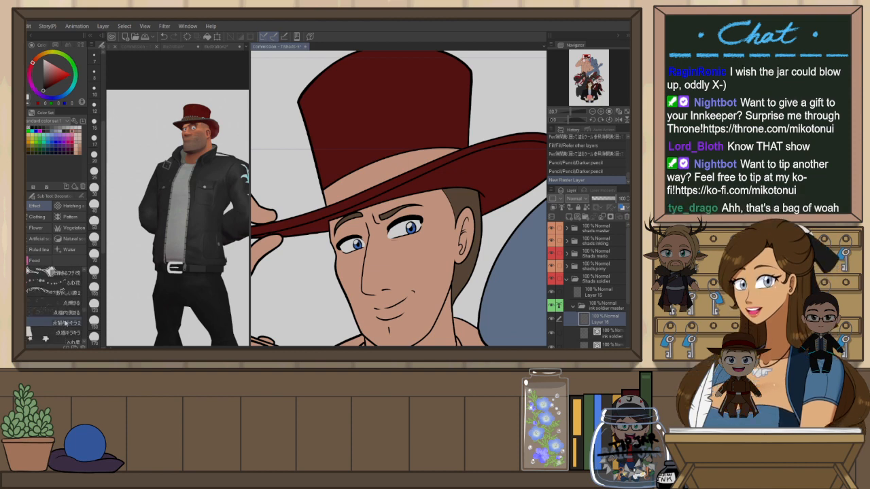
scroll(68, 318, down, 4)
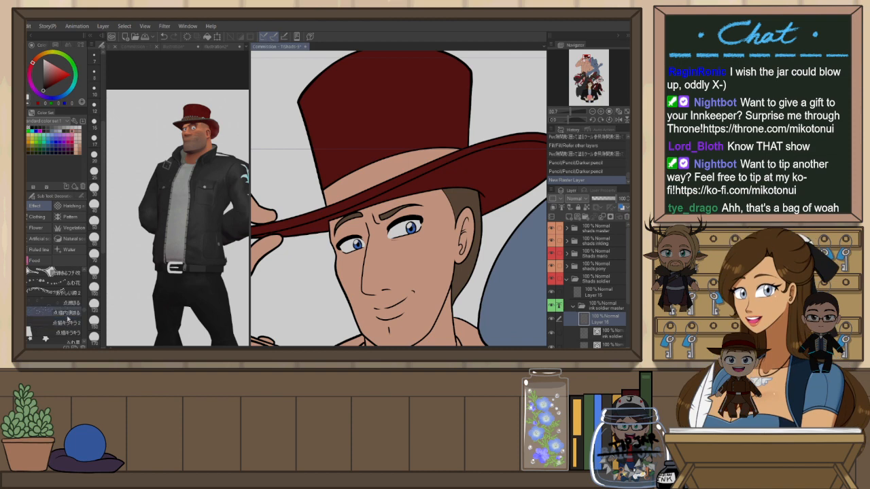
scroll(67, 318, down, 3)
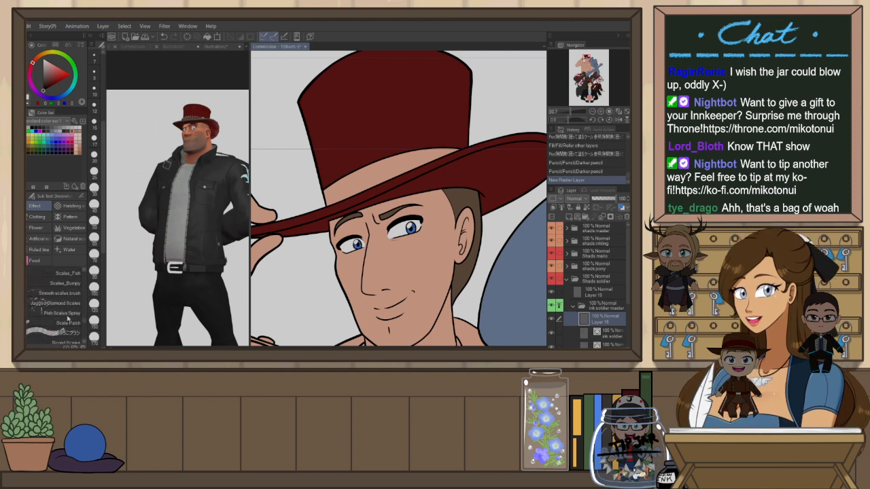
click(68, 318)
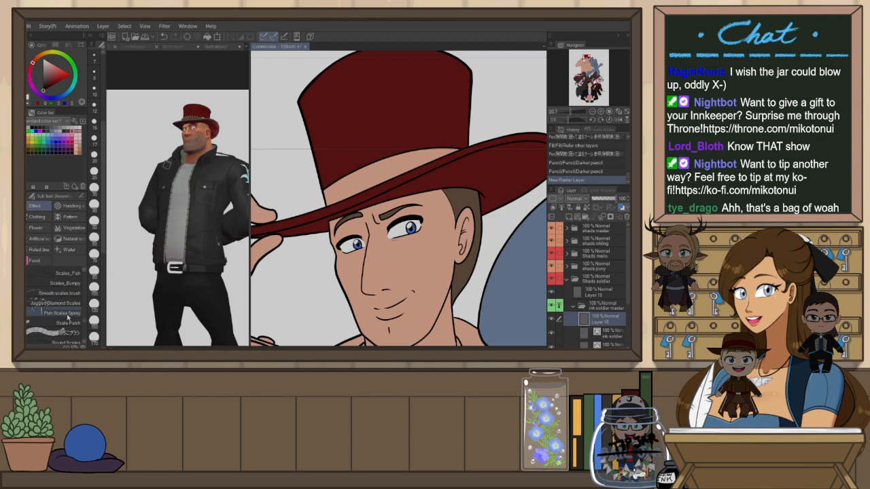
scroll(67, 318, down, 5)
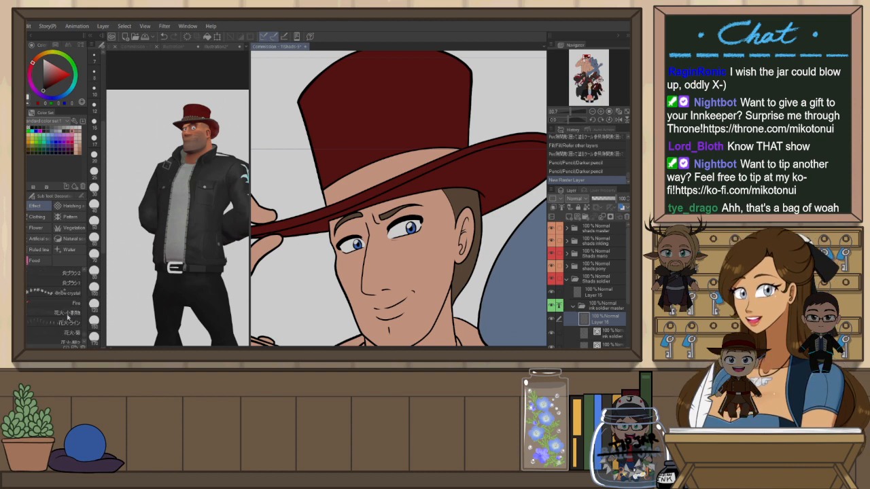
click(67, 315)
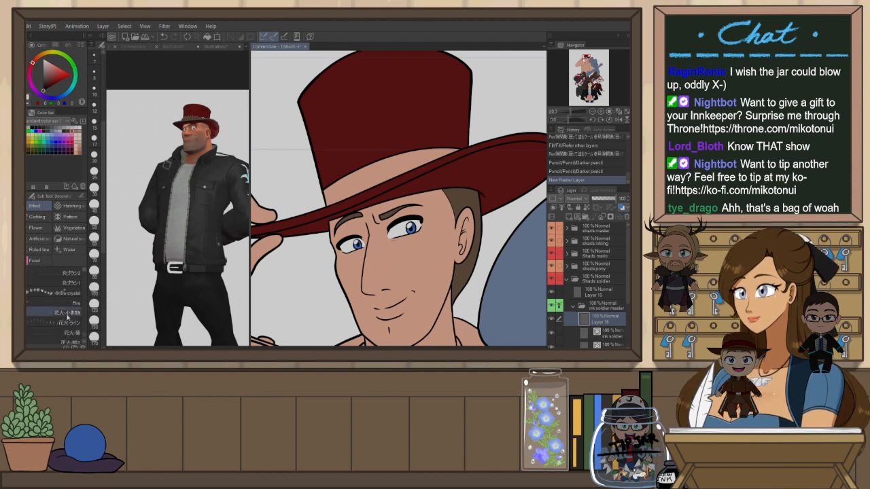
scroll(68, 314, up, 4)
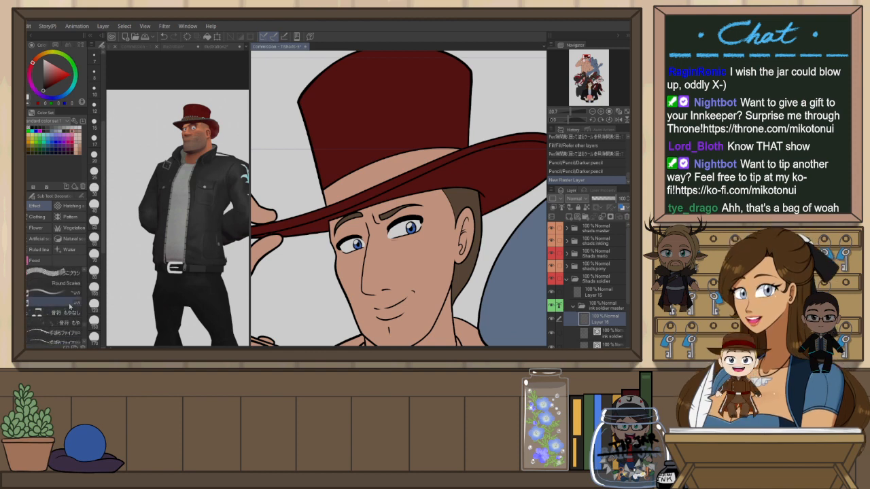
scroll(70, 308, down, 3)
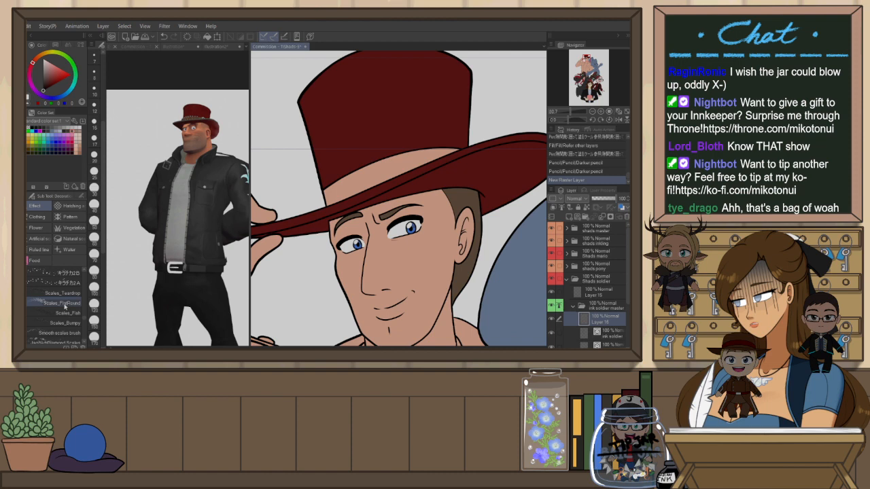
scroll(64, 308, down, 5)
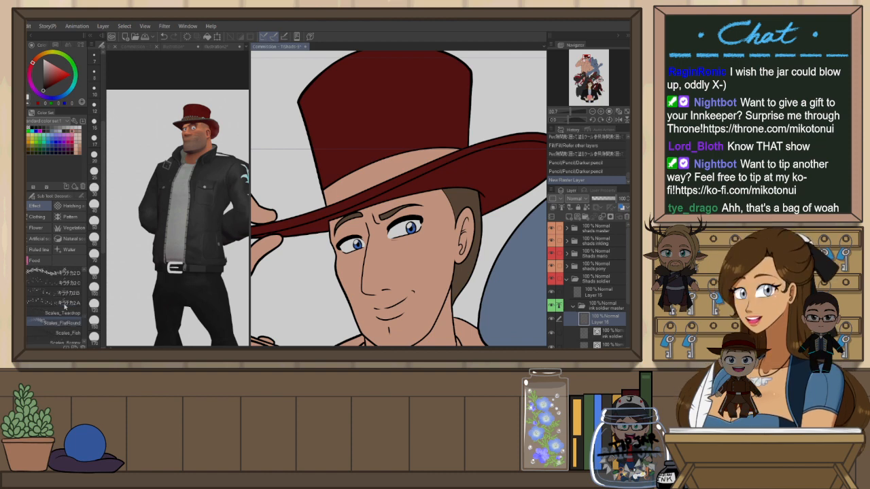
scroll(66, 307, down, 5)
scroll(65, 307, down, 5)
scroll(66, 307, down, 5)
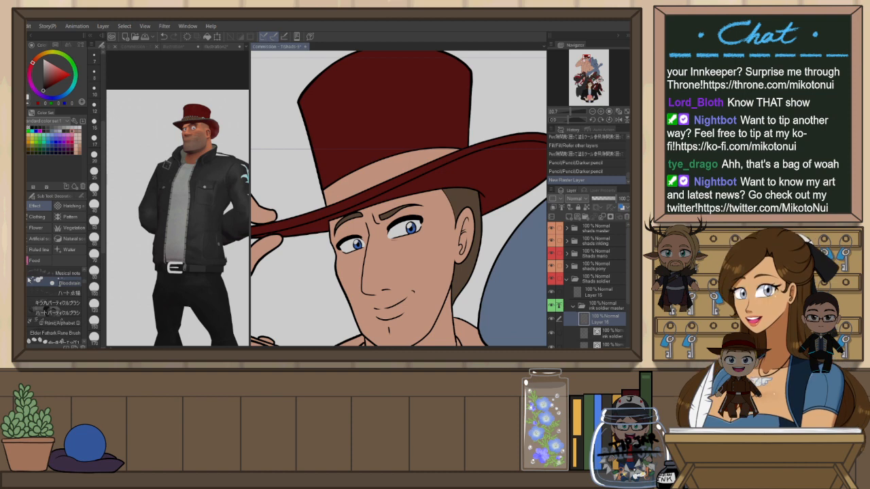
click(79, 314)
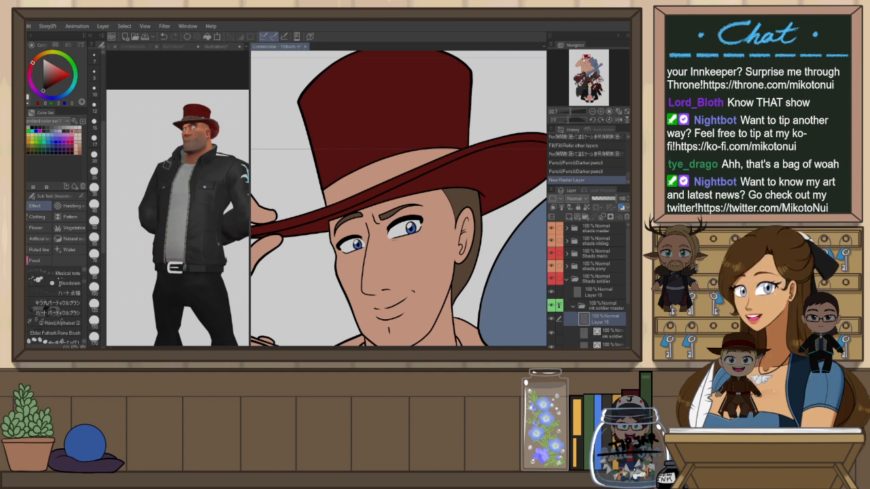
scroll(58, 325, down, 2)
scroll(59, 324, down, 4)
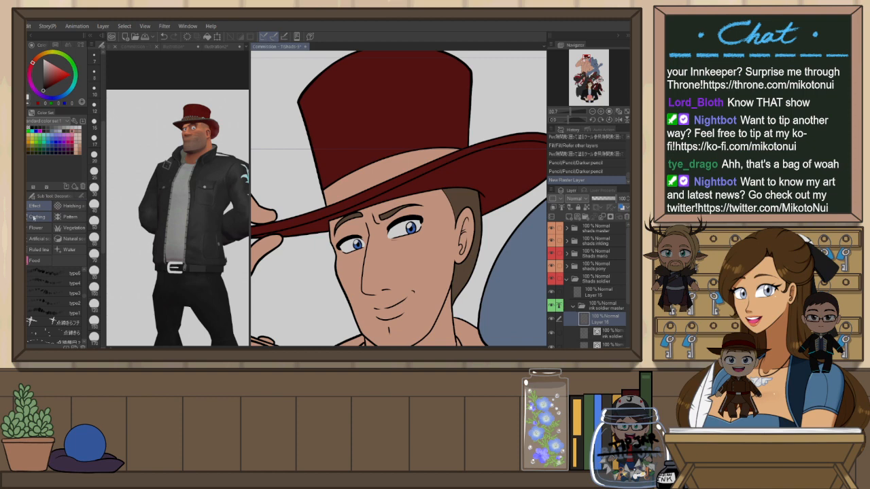
Browse the Decoration tool's Pattern, Artificial and Clothing brush groups for a suitable hat decoration
click(67, 216)
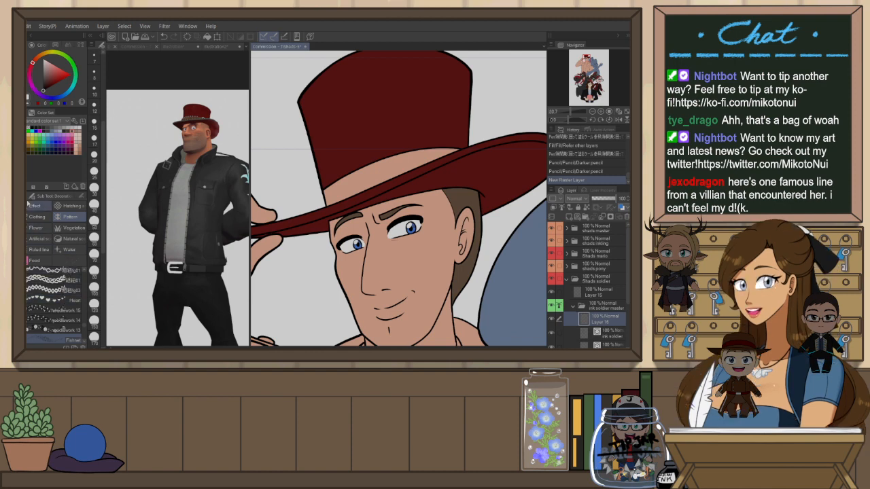
click(38, 239)
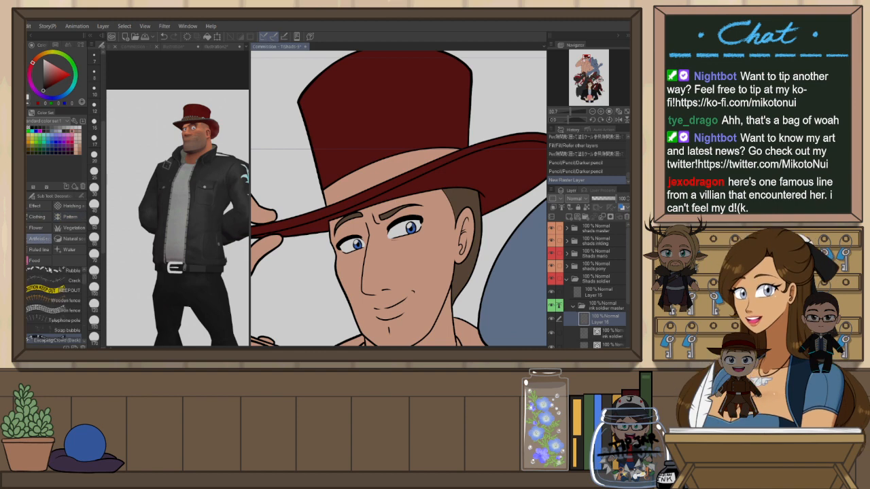
scroll(69, 294, up, 2)
scroll(68, 294, down, 5)
scroll(70, 294, down, 4)
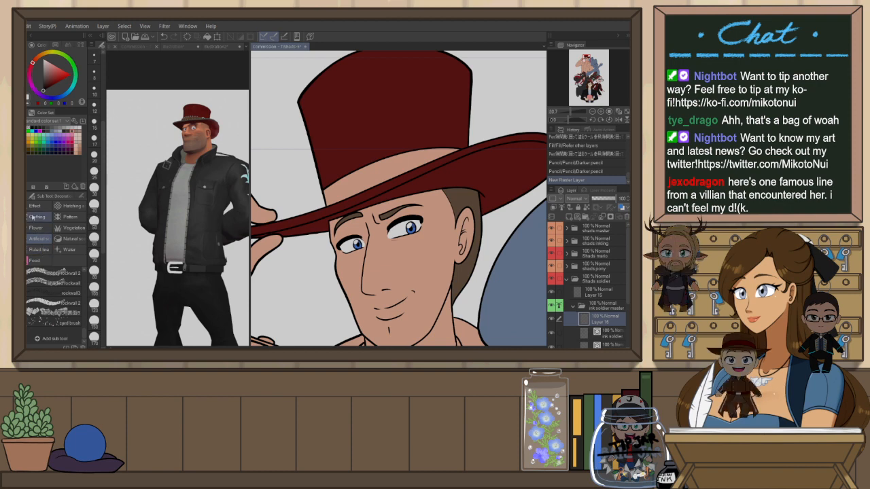
click(38, 217)
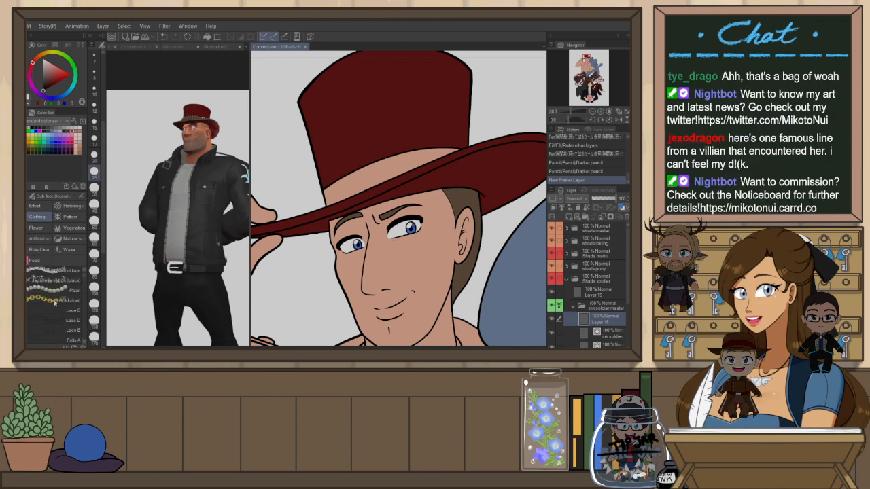
scroll(56, 304, down, 1)
scroll(57, 301, down, 5)
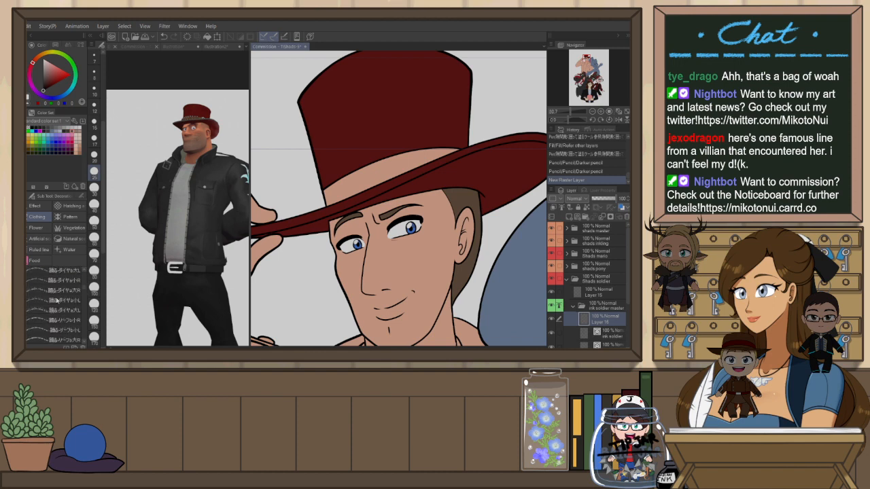
scroll(58, 301, down, 5)
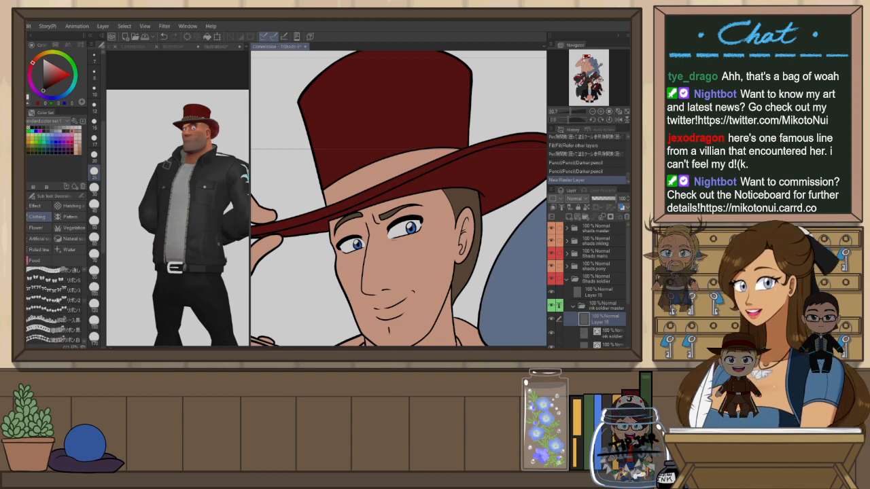
scroll(58, 301, down, 3)
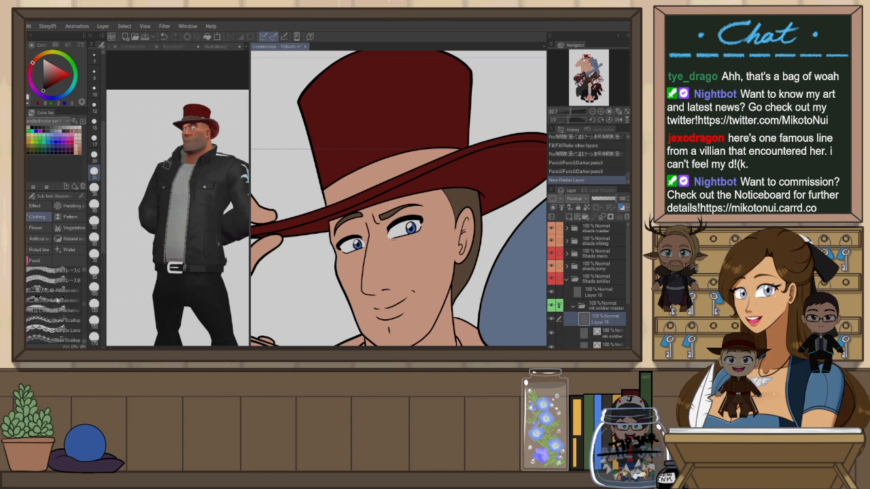
scroll(59, 297, down, 5)
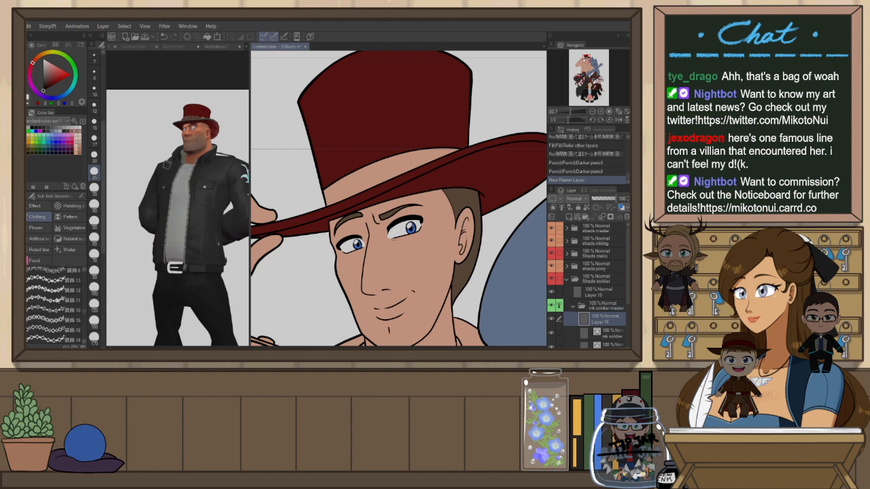
scroll(59, 299, down, 3)
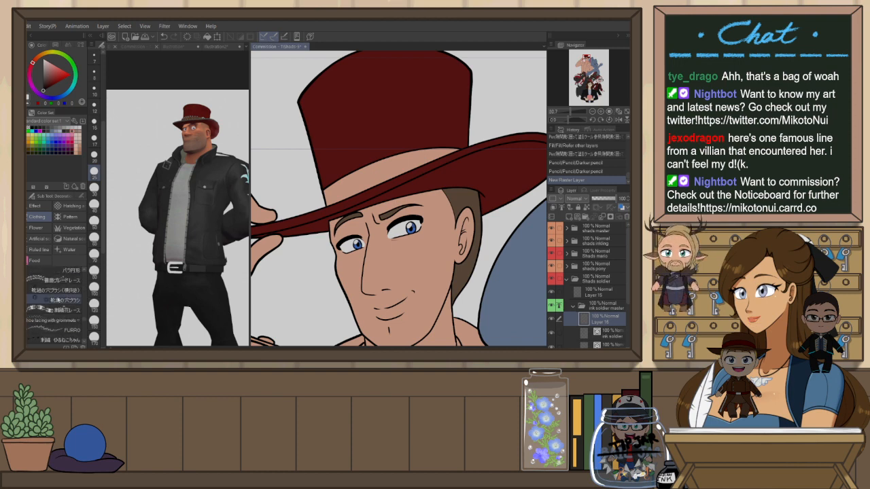
scroll(60, 299, down, 3)
scroll(59, 300, down, 10)
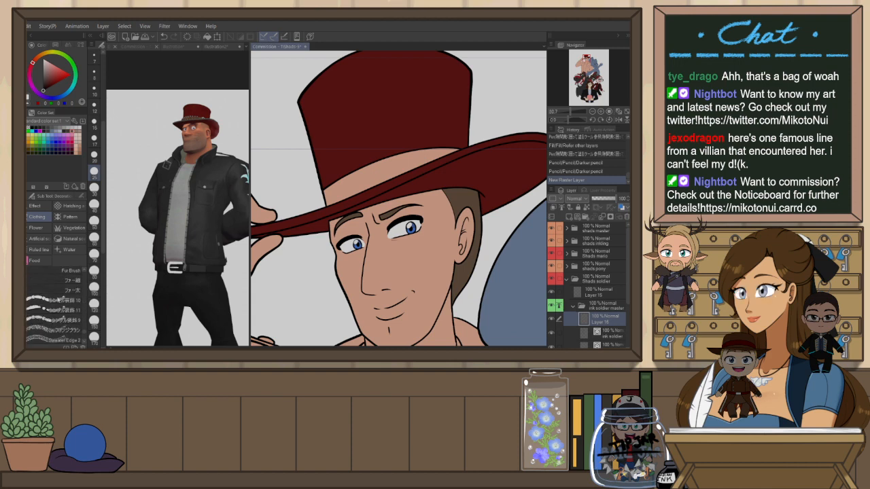
scroll(59, 299, down, 8)
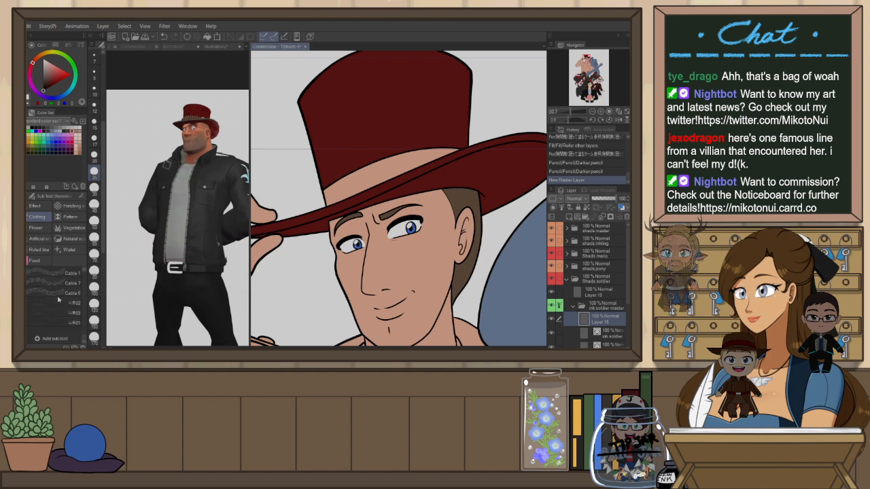
scroll(60, 300, up, 5)
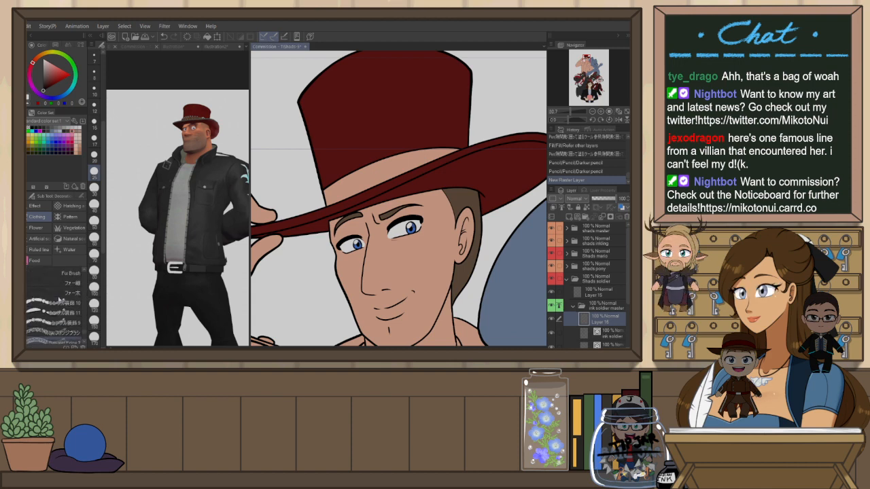
Open the material library and browse the downloaded brush materials for a hat band brush
click(627, 36)
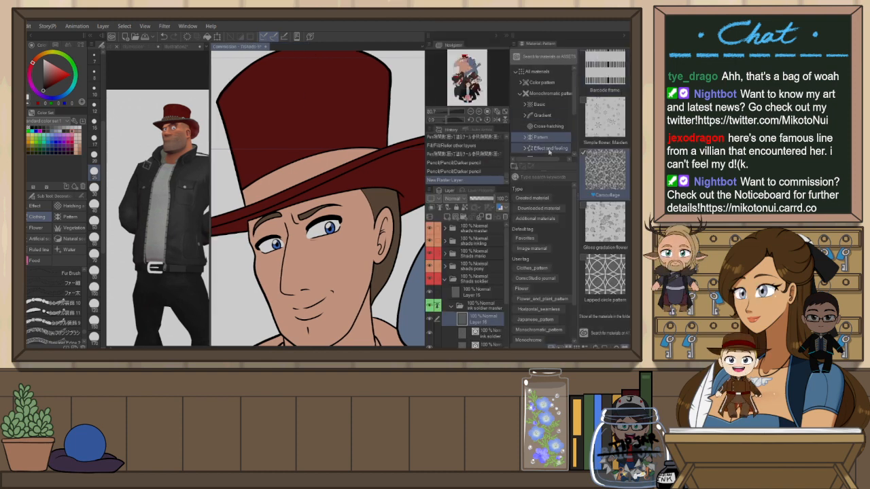
click(520, 94)
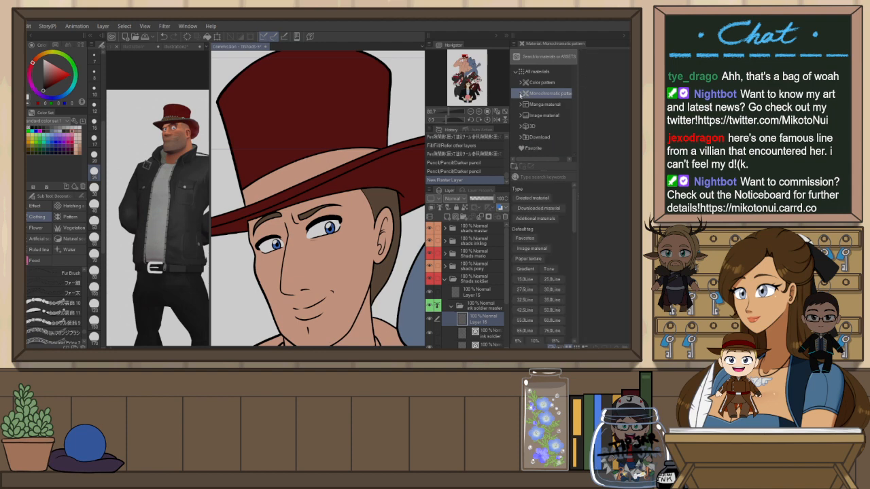
click(539, 137)
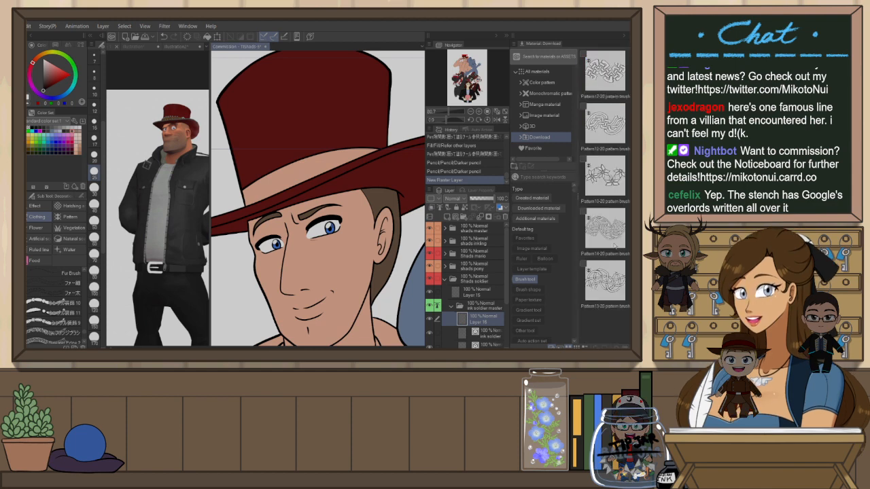
scroll(615, 246, down, 5)
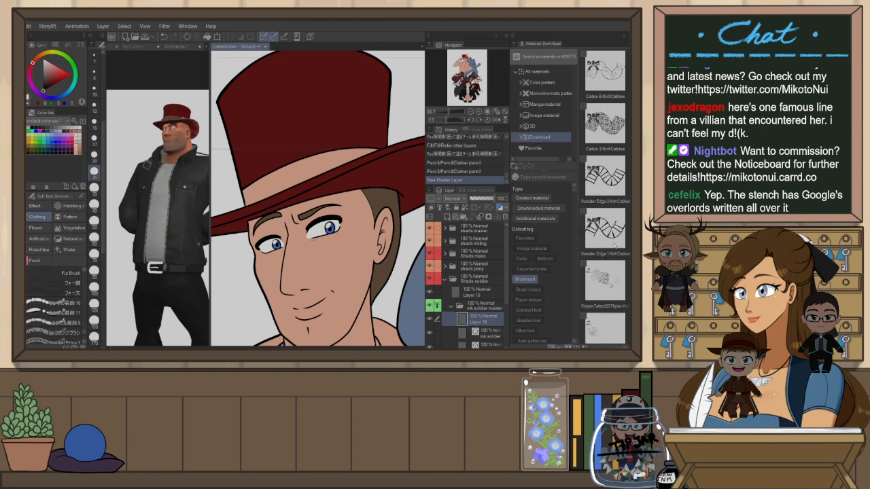
scroll(615, 245, down, 3)
scroll(615, 245, down, 3)
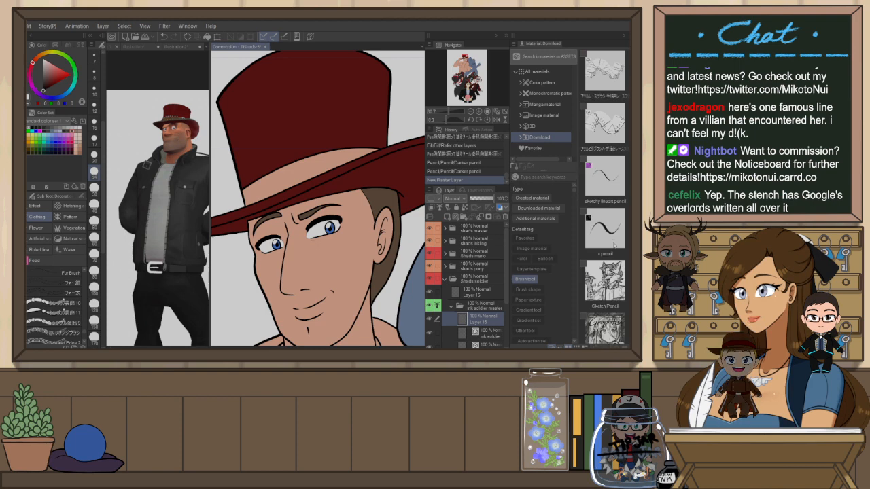
scroll(601, 244, down, 3)
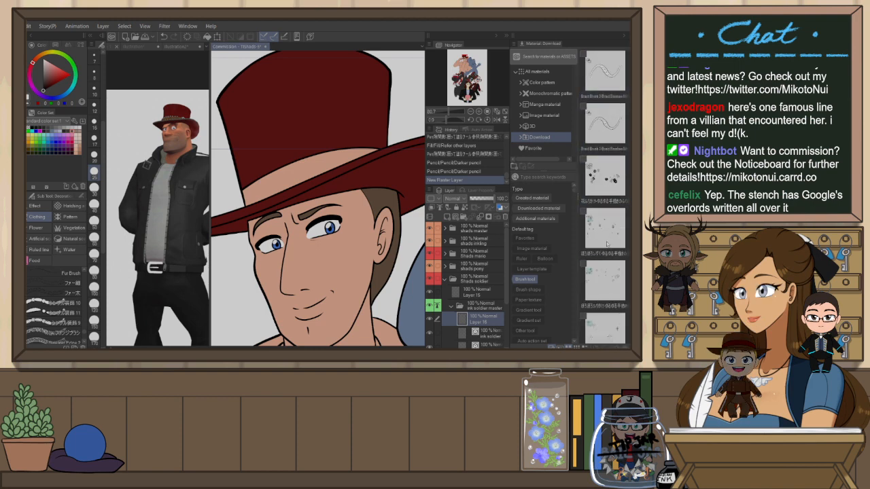
scroll(607, 245, down, 3)
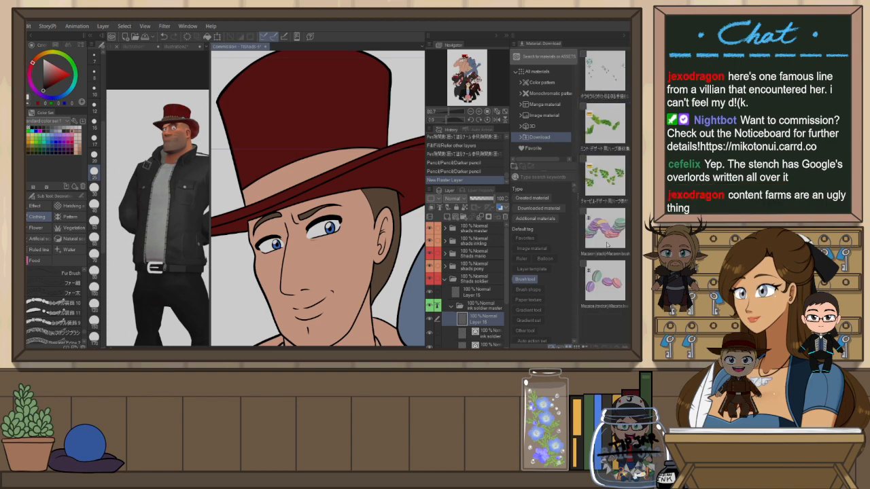
scroll(607, 246, down, 3)
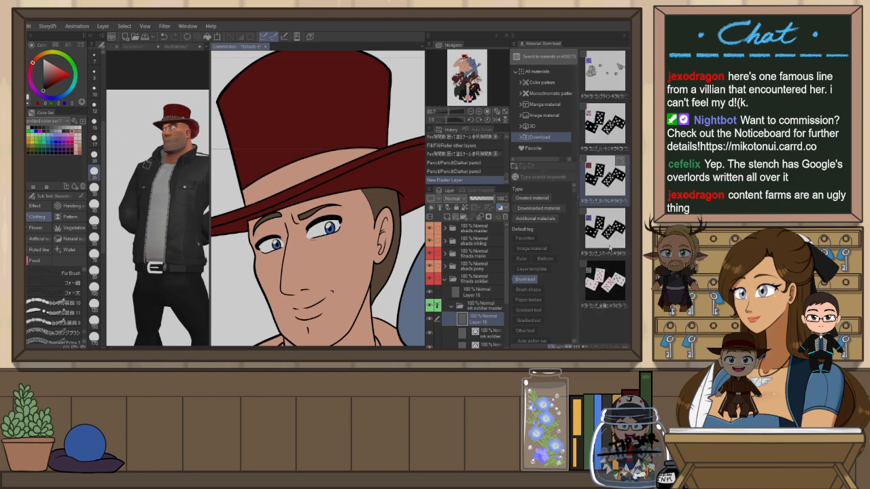
scroll(609, 248, down, 5)
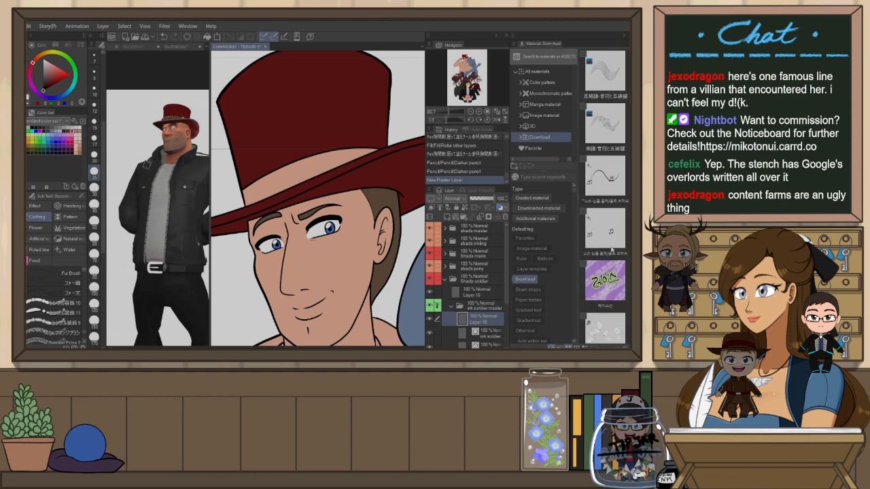
scroll(612, 250, down, 3)
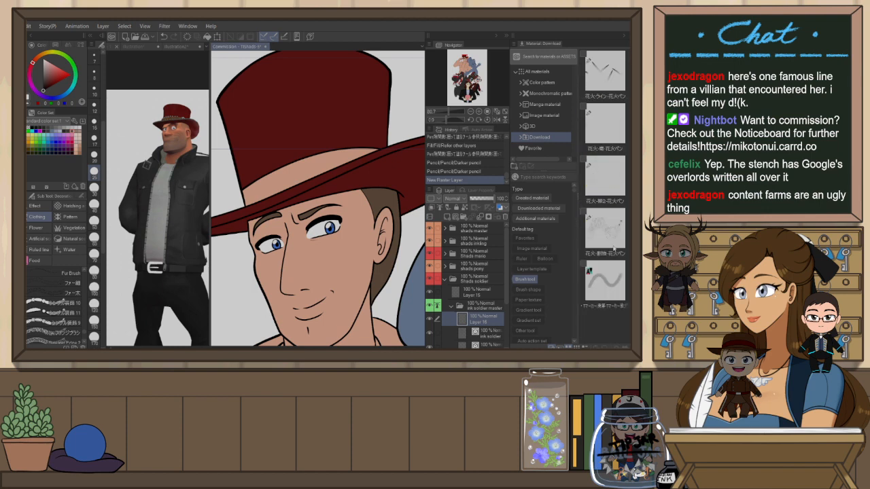
scroll(614, 249, down, 2)
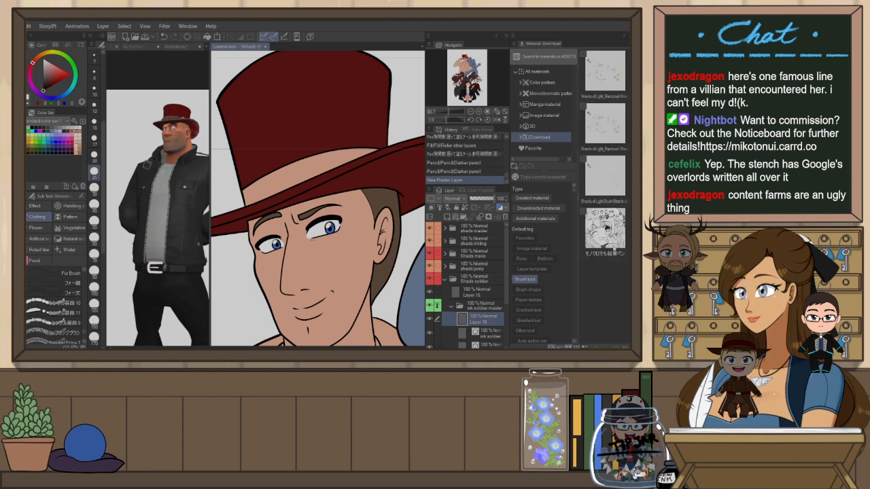
scroll(613, 247, down, 3)
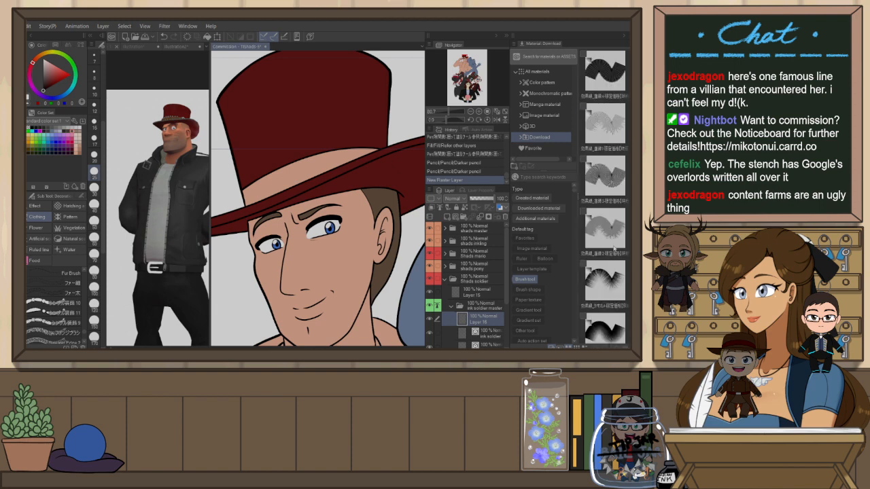
scroll(614, 248, down, 5)
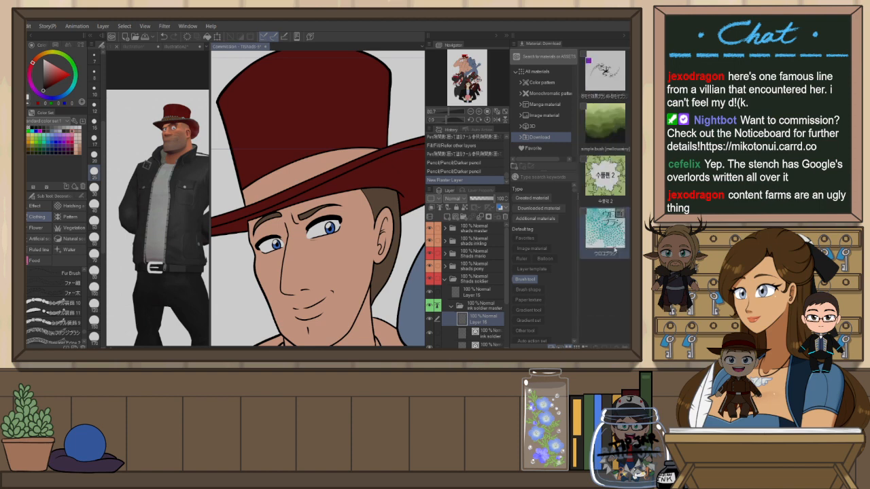
scroll(615, 249, down, 3)
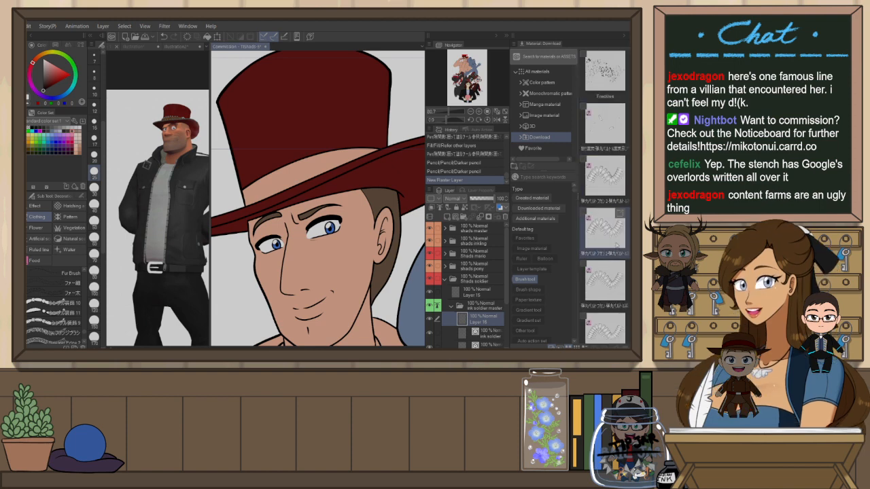
scroll(57, 304, down, 3)
scroll(57, 304, down, 3)
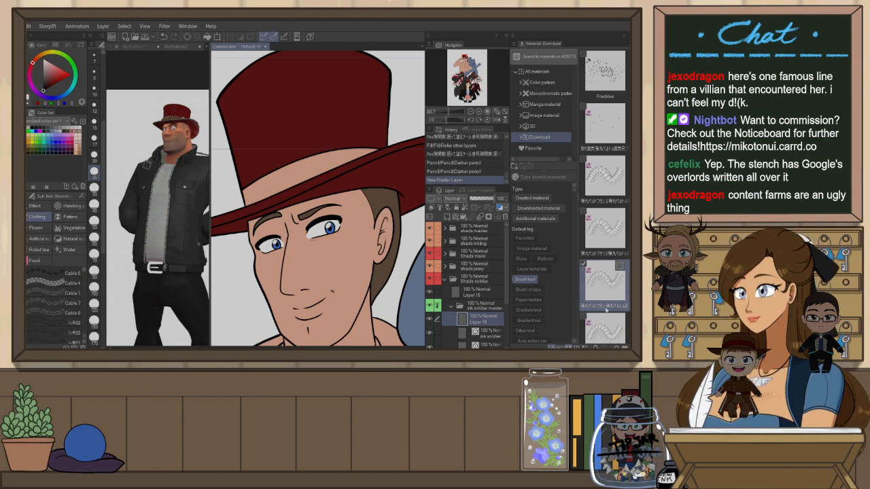
scroll(606, 309, down, 2)
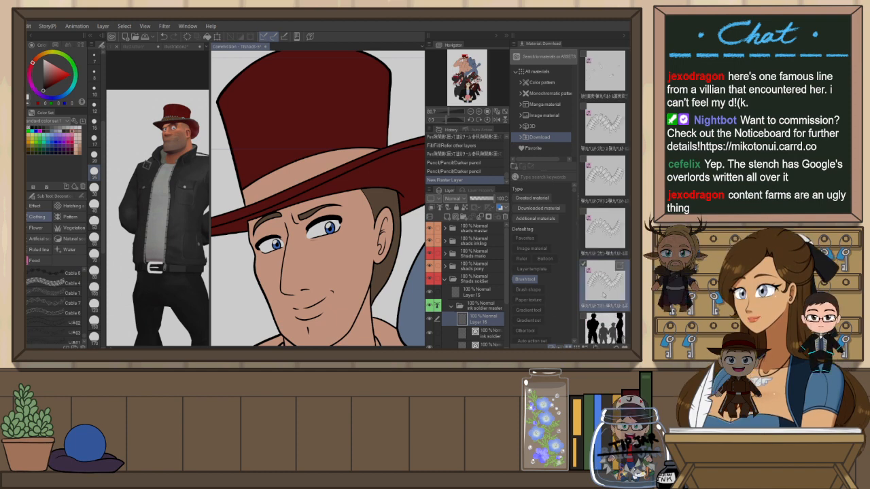
scroll(603, 292, up, 3)
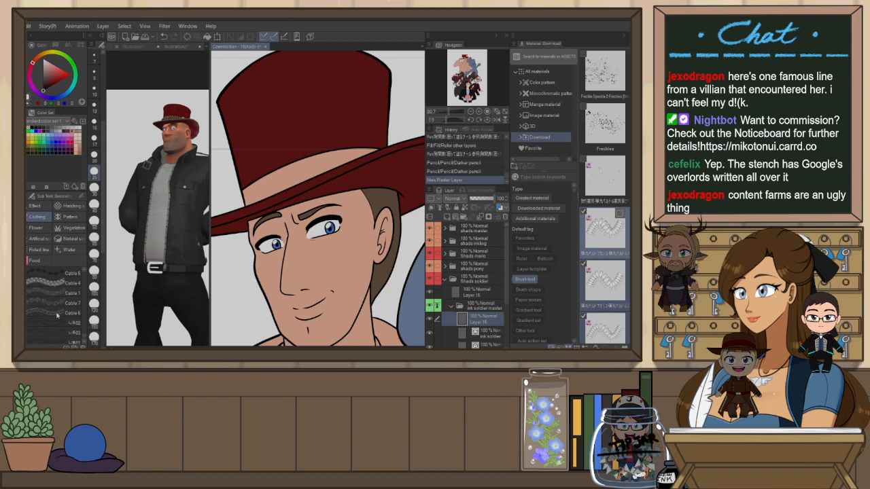
Draw a bullet-belt decoration stroke around the base of the hat's crown, just above the brim
scroll(58, 315, down, 2)
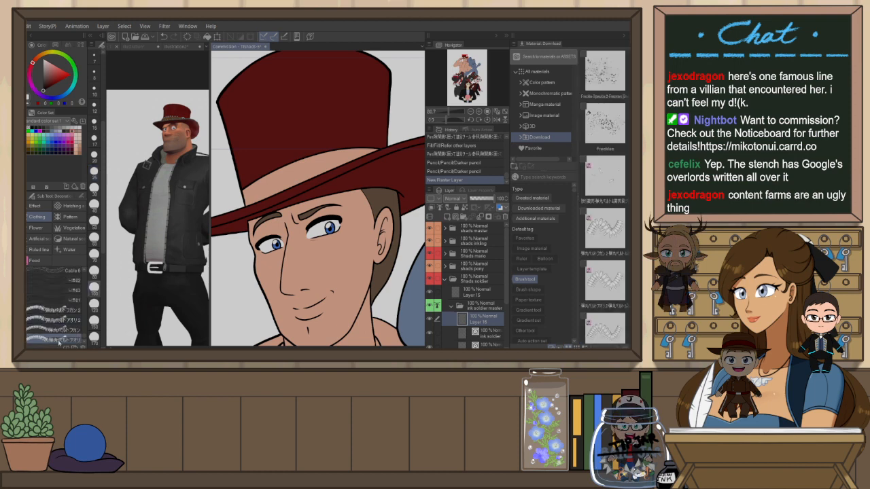
key(F9)
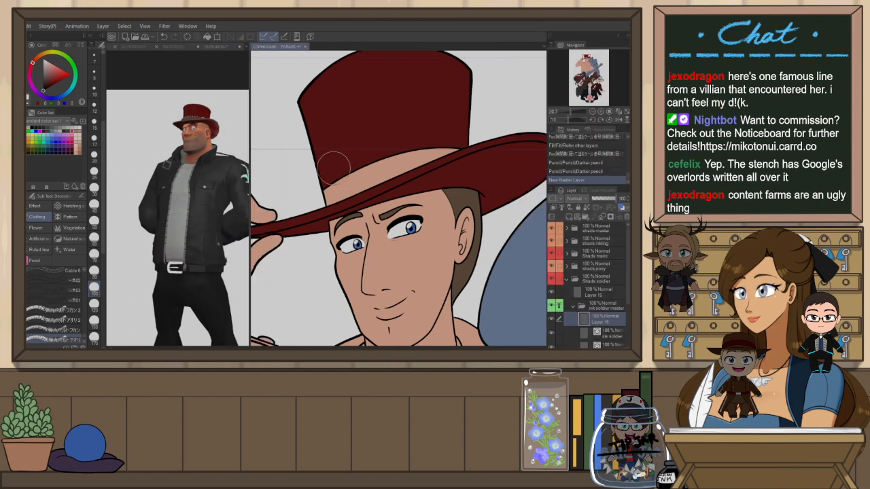
drag(321, 197, 463, 152)
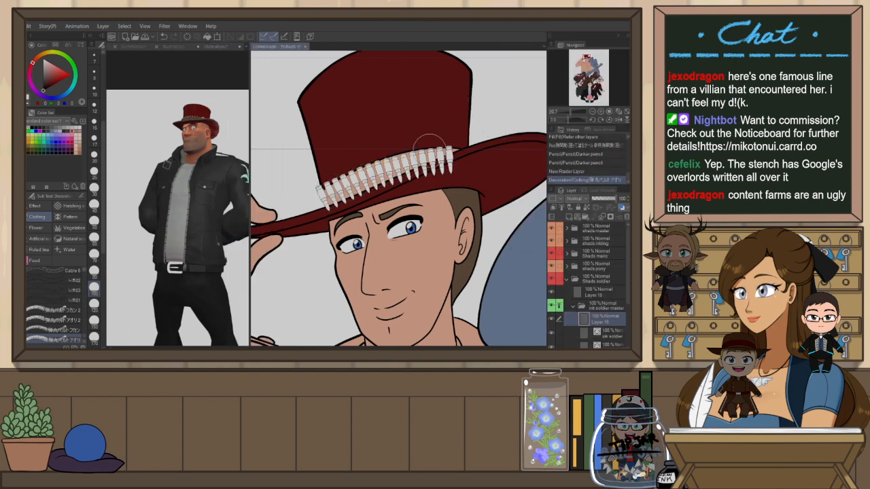
key(ctrl+z)
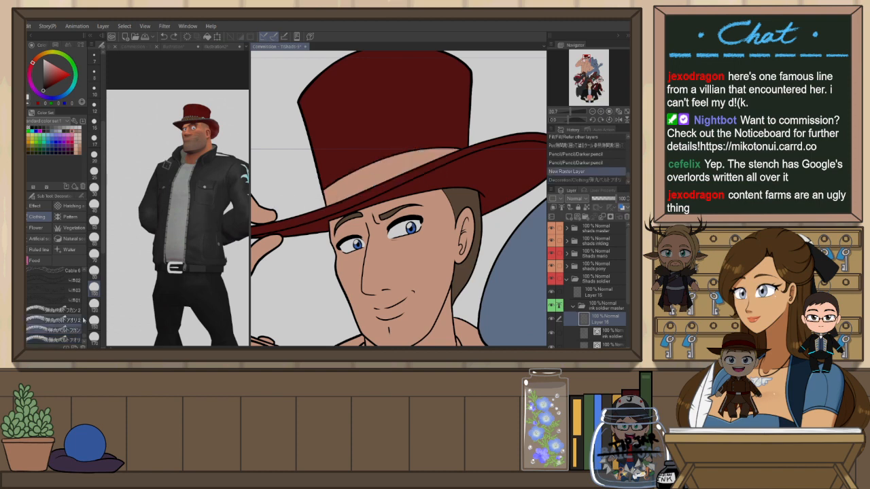
mouse_move(331, 192)
mouse_down()
mouse_move(363, 173)
mouse_move(476, 139)
mouse_up()
key(ctrl+z)
click(72, 317)
mouse_move(325, 195)
mouse_down()
mouse_move(367, 173)
mouse_move(461, 155)
mouse_move(449, 142)
mouse_up()
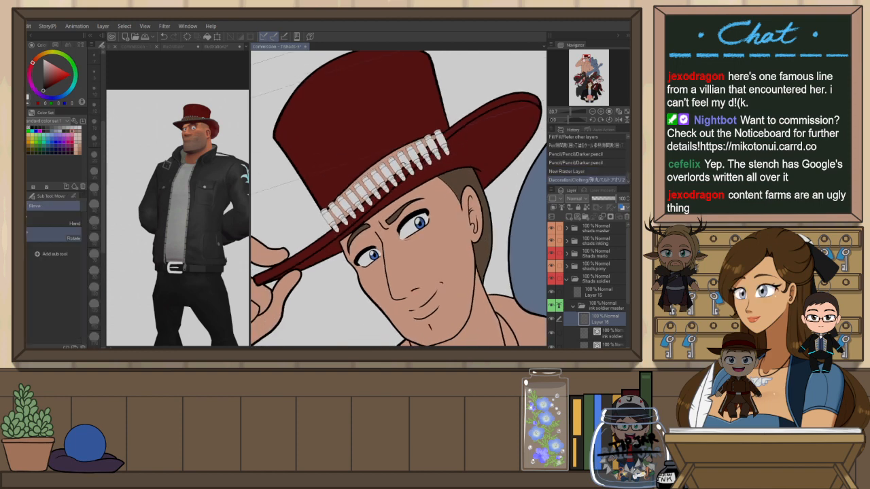
key(ctrl+z)
mouse_move(325, 216)
mouse_down()
mouse_move(344, 194)
mouse_move(426, 143)
mouse_up()
key(ctrl+z)
mouse_move(325, 216)
mouse_down()
mouse_move(408, 156)
mouse_move(442, 141)
mouse_up()
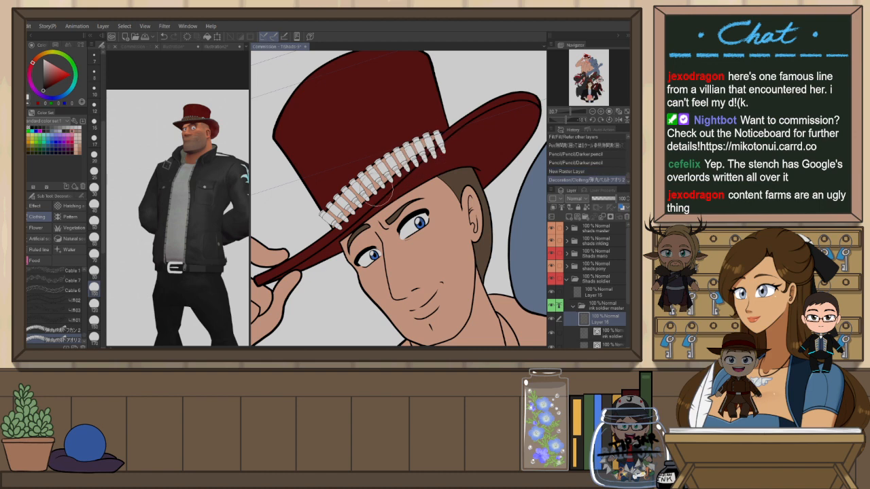
Undo the bullet-belt stroke and try redrawing it along the base of the hat's crown at different angles
key(ctrl+z)
mouse_move(325, 217)
mouse_down()
mouse_move(360, 182)
mouse_move(451, 134)
mouse_move(349, 185)
mouse_move(321, 219)
mouse_up()
key(ctrl+z)
key(ctrl+z)
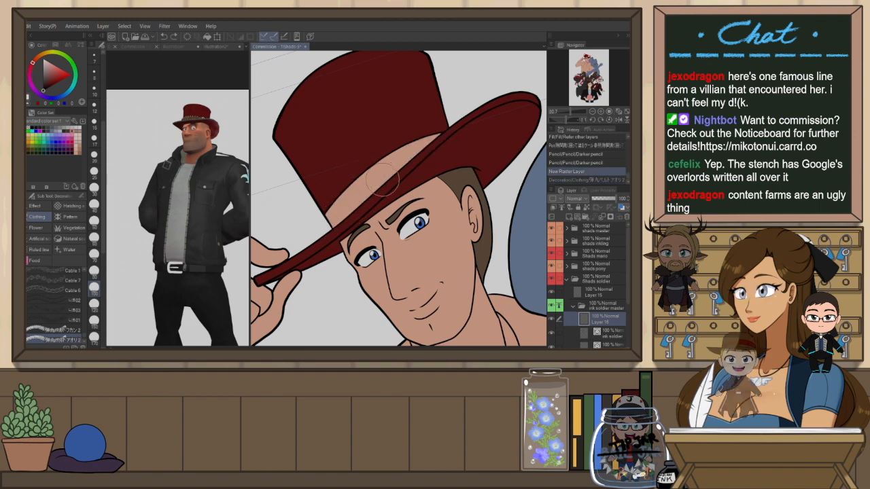
key(r)
drag(406, 177, 365, 177)
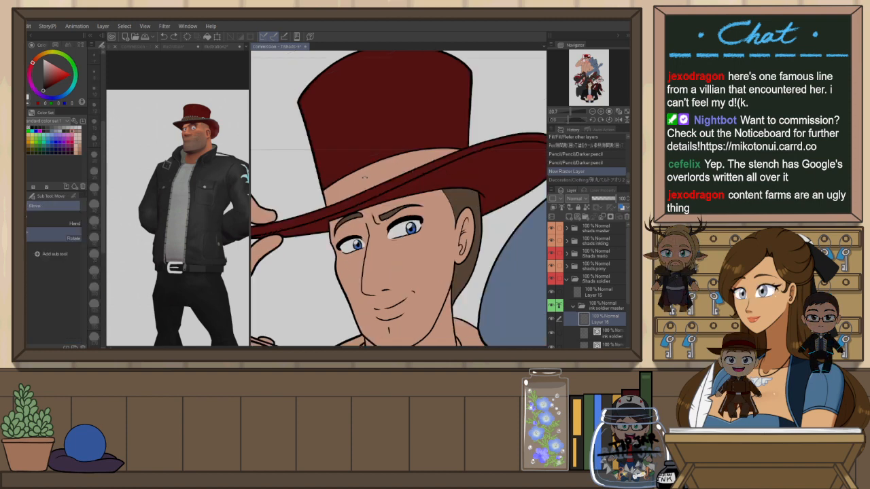
key(b)
mouse_move(319, 204)
mouse_down()
mouse_move(370, 166)
mouse_move(448, 144)
mouse_up()
key(ctrl+z)
mouse_move(307, 203)
mouse_down()
mouse_move(362, 182)
mouse_move(466, 156)
mouse_up()
key(ctrl+z)
mouse_move(416, 178)
mouse_down()
mouse_move(321, 189)
mouse_move(479, 150)
mouse_up()
key(ctrl+z)
mouse_move(311, 198)
mouse_down()
mouse_move(397, 170)
mouse_move(481, 164)
mouse_up()
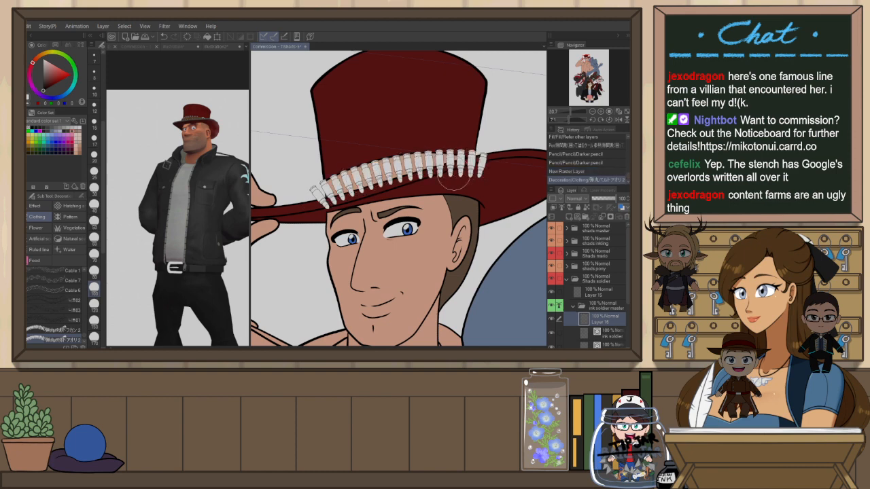
drag(446, 186, 441, 194)
key(ctrl+z)
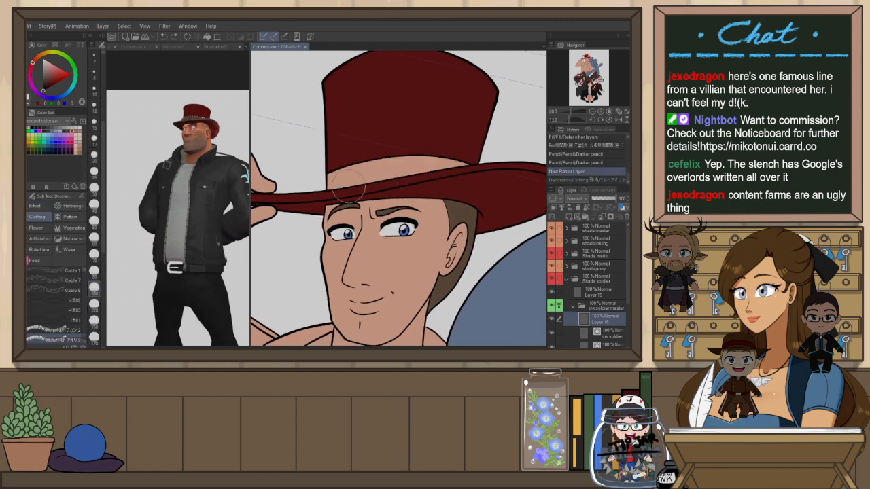
Make further bullet-belt attempts around the hat with the canvas flipped, undoing each and restoring the view
mouse_move(326, 181)
mouse_down()
mouse_move(485, 179)
mouse_move(472, 200)
mouse_up()
key(r)
key(ctrl+z)
drag(325, 171, 487, 174)
key(ctrl+z)
mouse_move(321, 170)
mouse_down()
mouse_move(377, 167)
mouse_move(472, 184)
mouse_up()
key(h)
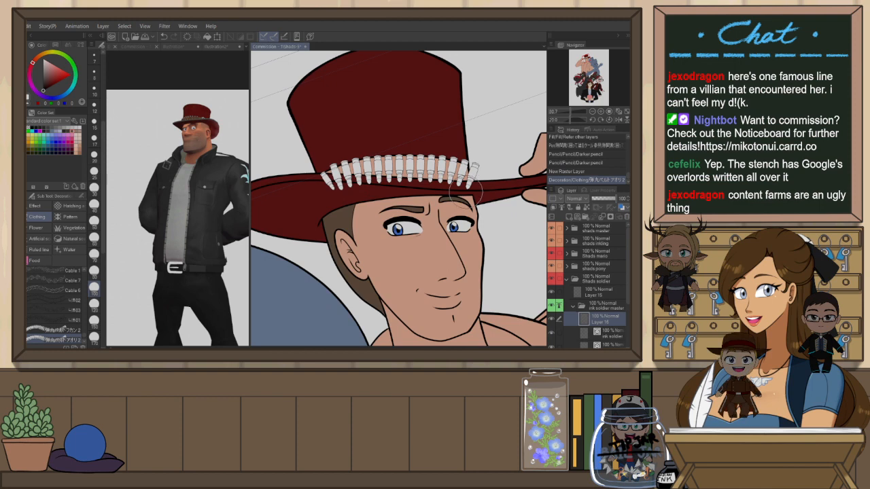
drag(477, 179, 459, 152)
key(ctrl+z)
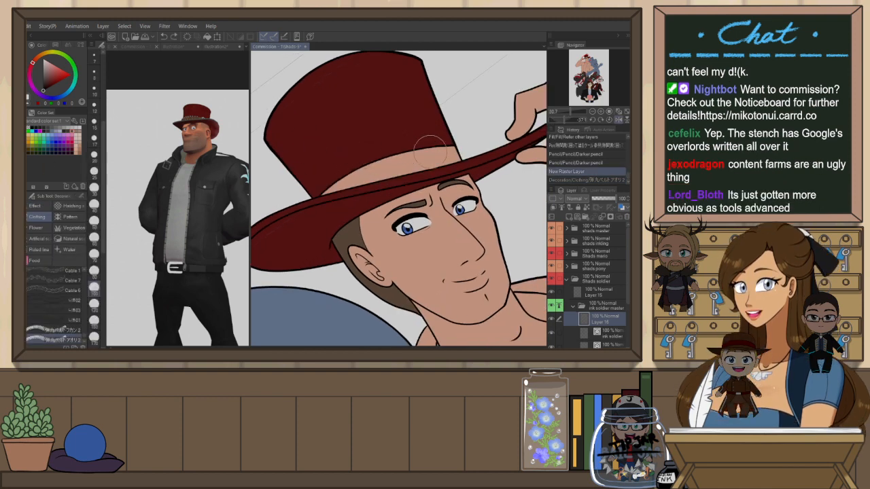
drag(463, 156, 319, 209)
key(ctrl+z)
key(ctrl+at)
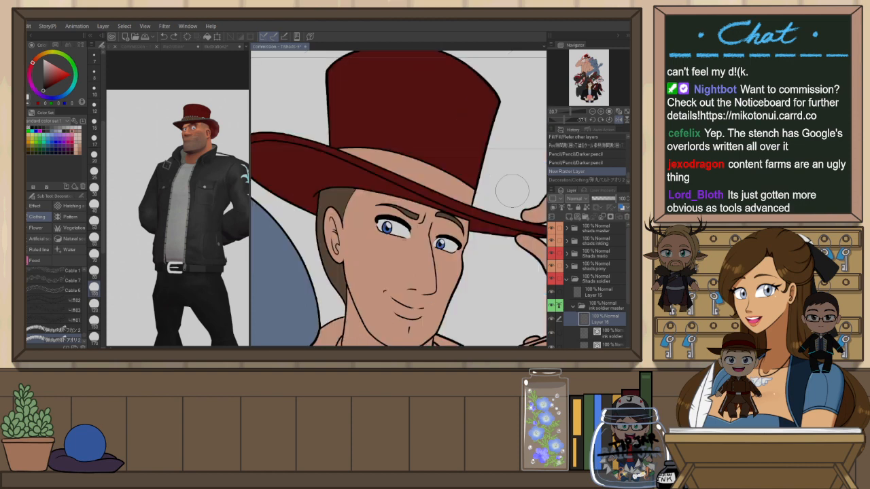
key(h)
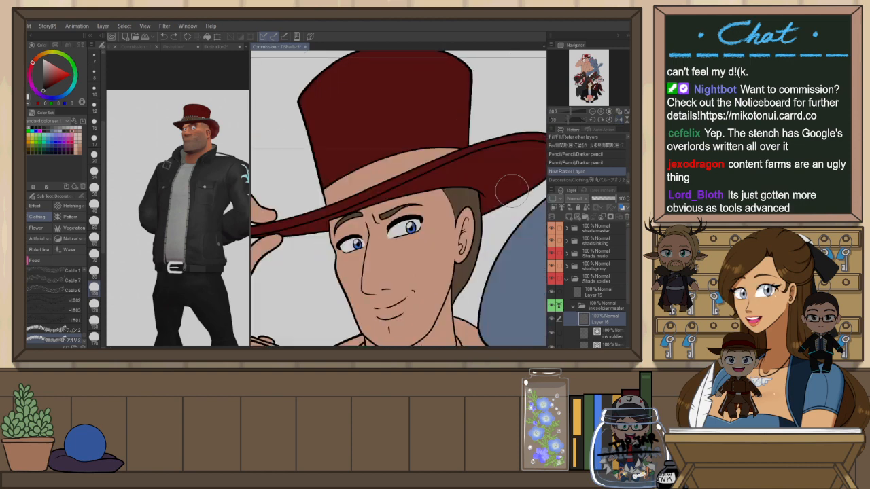
Rename the layer in the soldier's ink folder to "ink bullet" and give it a layer colour label
click(578, 307)
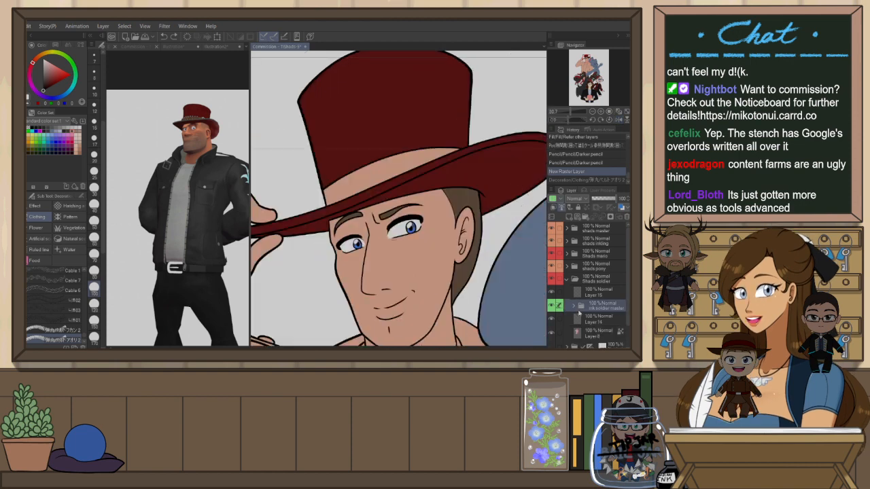
click(592, 318)
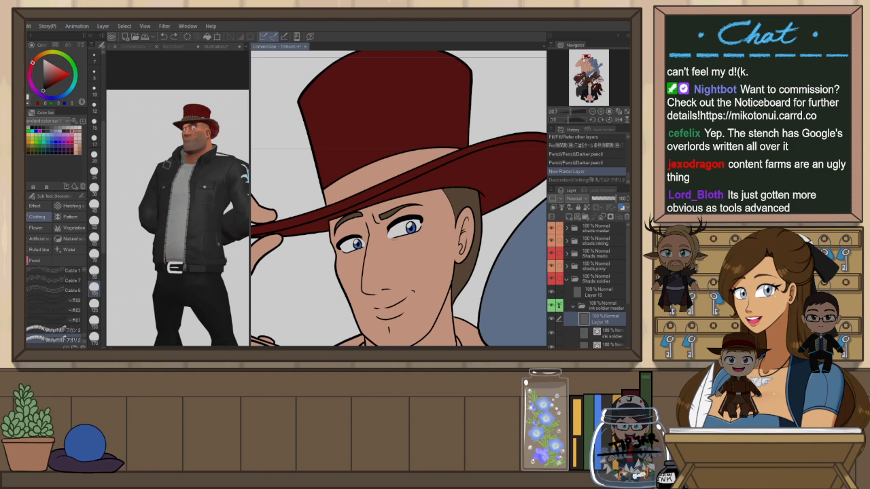
double_click(600, 322)
text(ink bullet)
key(Return)
click(556, 200)
click(573, 308)
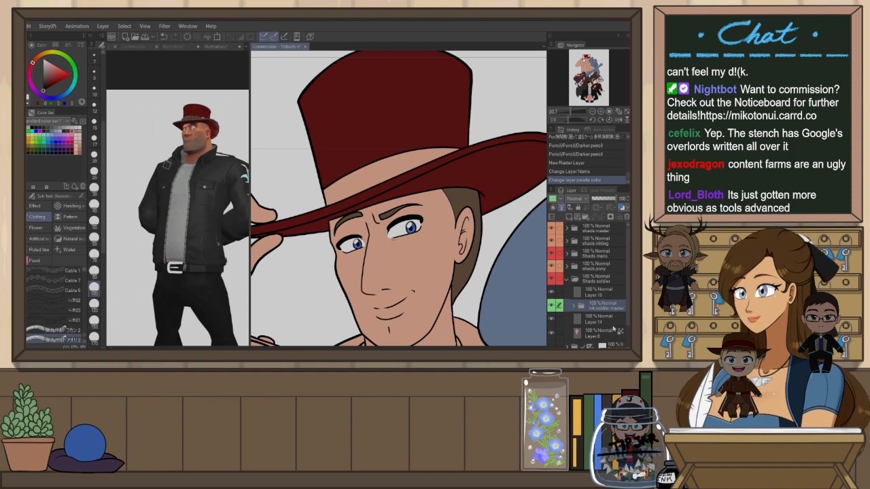
Sample the grey of the 3D reference's shirt and fill the soldier's undershirt and collar on Layer 14
click(609, 321)
scroll(418, 182, down, 3)
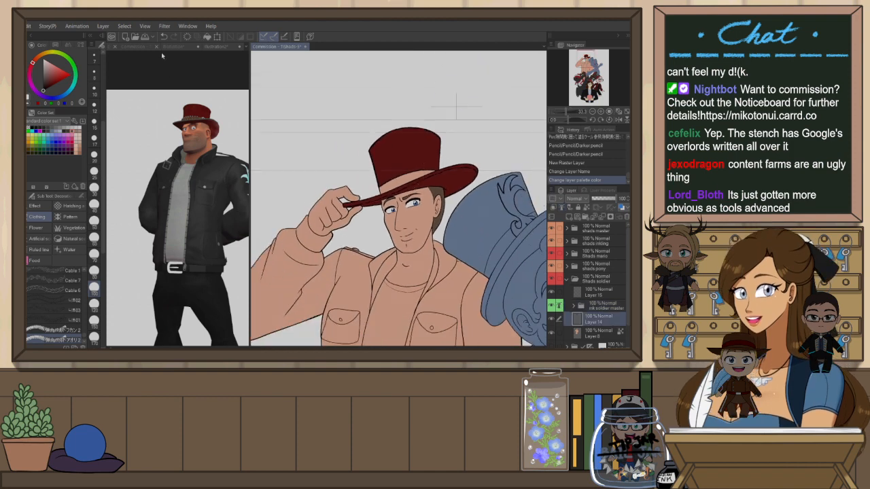
click(216, 47)
scroll(178, 157, up, 4)
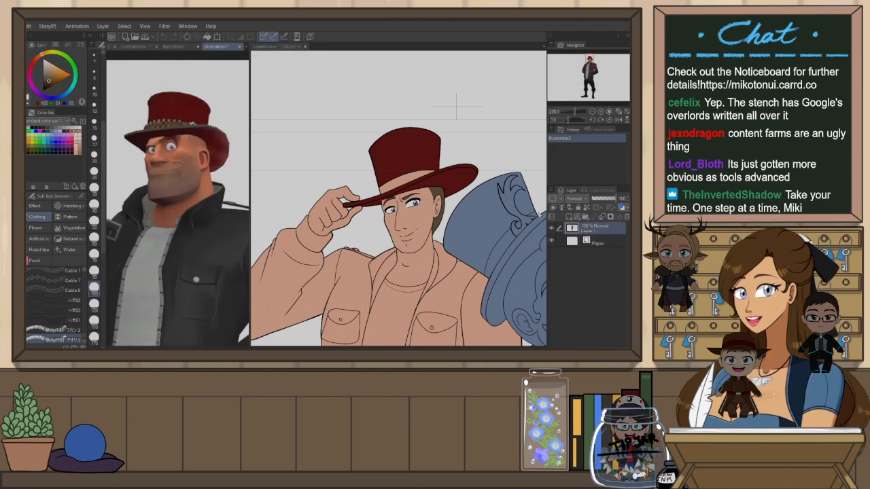
key(g)
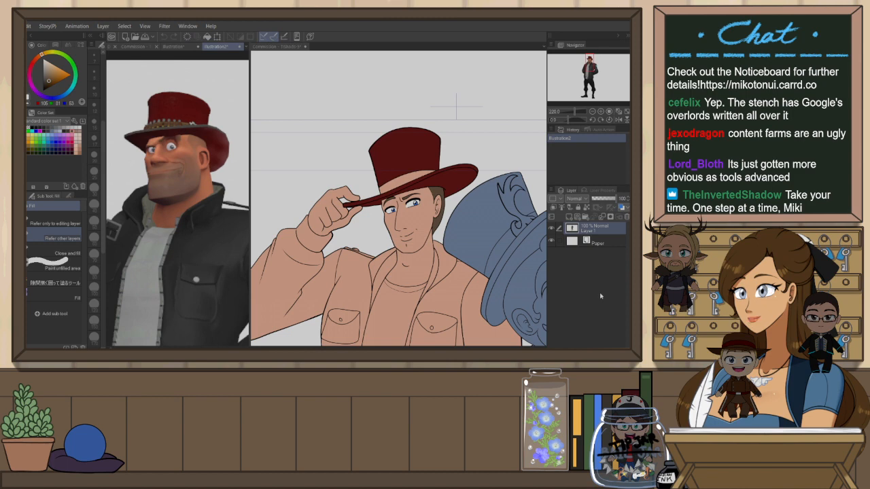
key(ctrl+Tab)
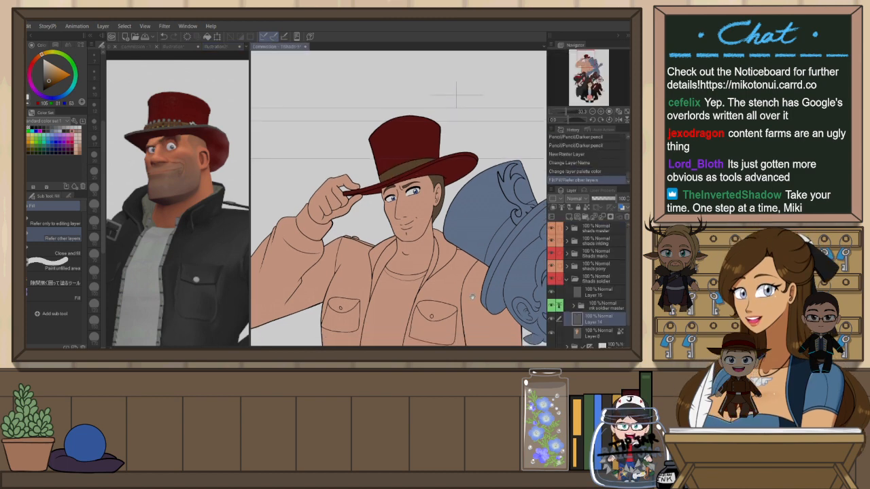
scroll(473, 297, down, 5)
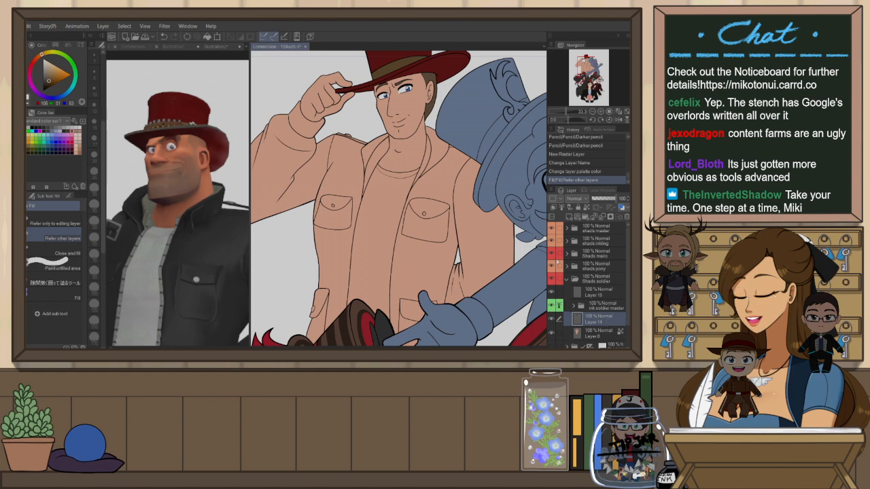
click(216, 47)
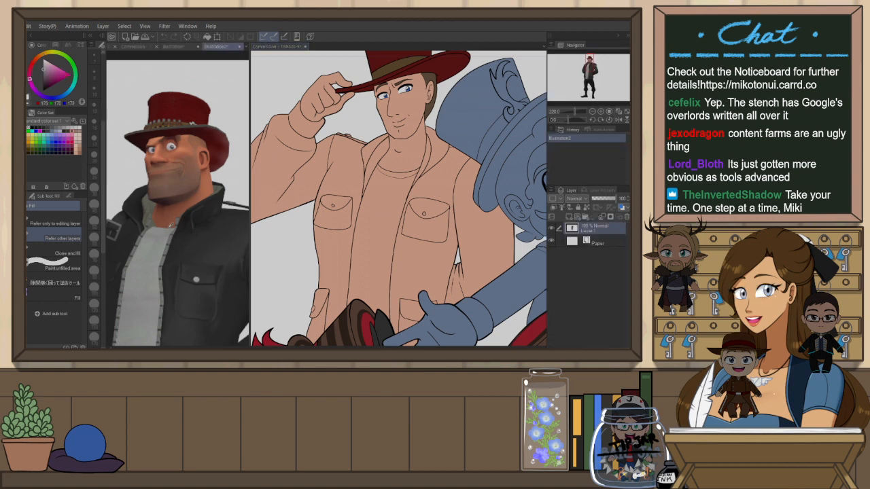
alt+click(160, 258)
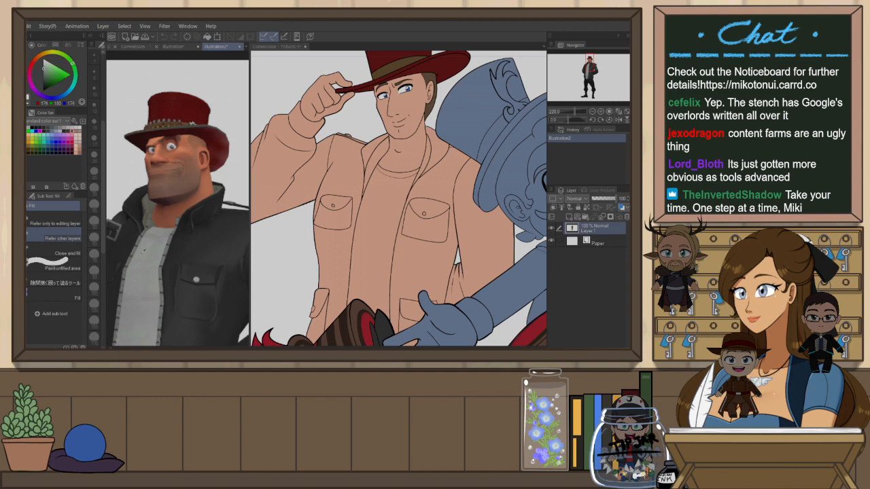
click(397, 181)
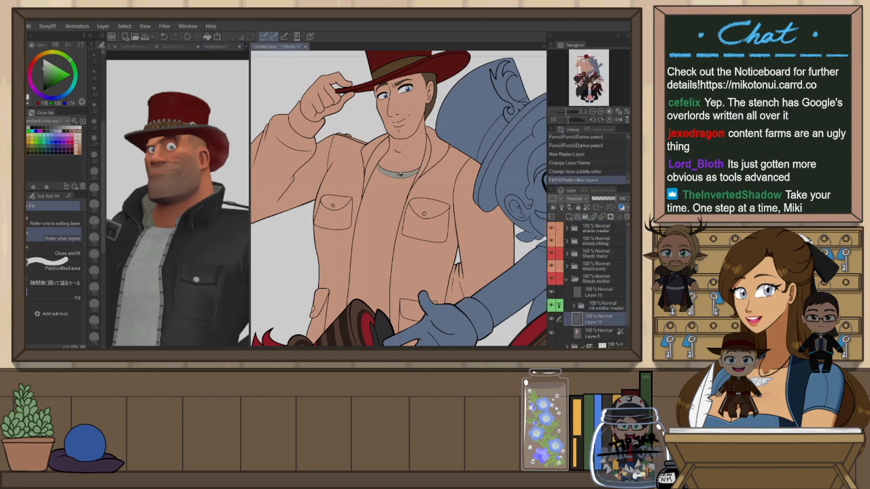
click(394, 200)
scroll(401, 150, down, 3)
scroll(391, 153, up, 2)
click(378, 161)
click(423, 156)
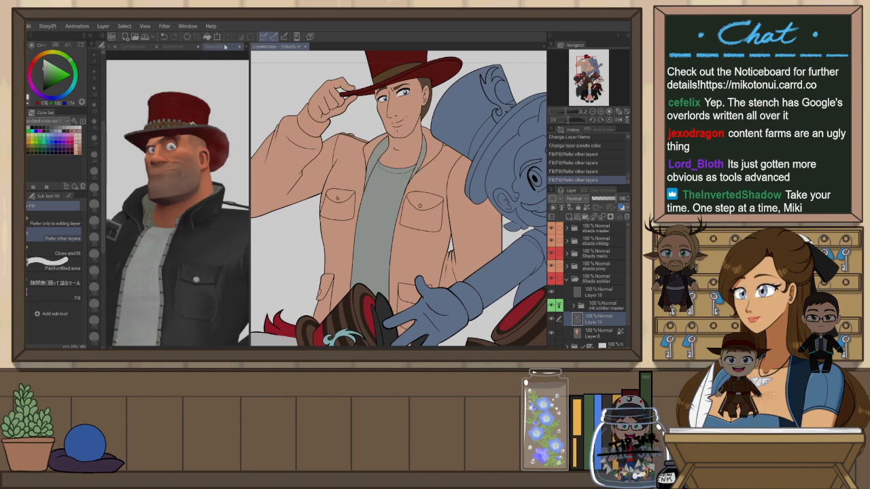
Sample the jacket's dark grey from the reference and fill all regions of the soldier's jacket
click(216, 46)
alt+click(204, 227)
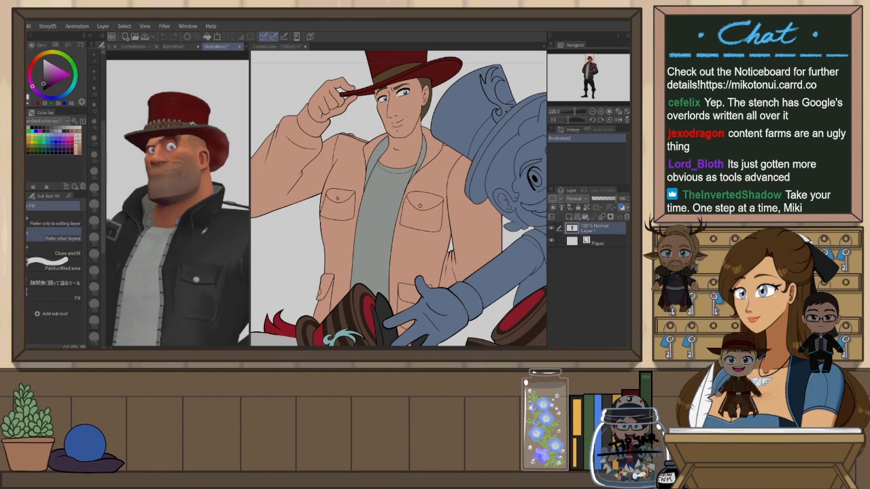
click(291, 46)
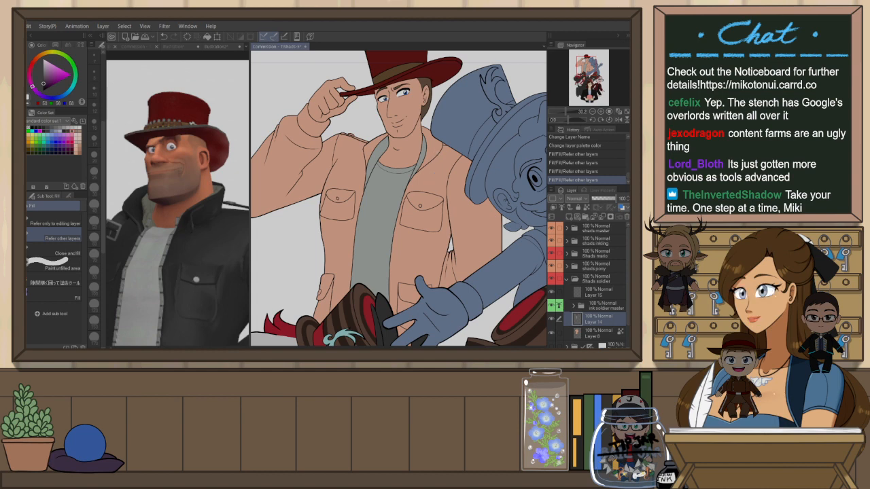
click(442, 158)
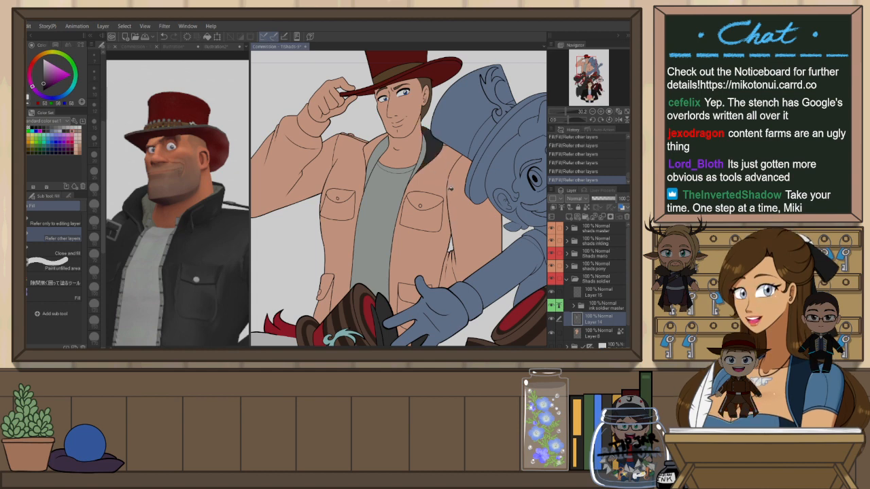
click(446, 147)
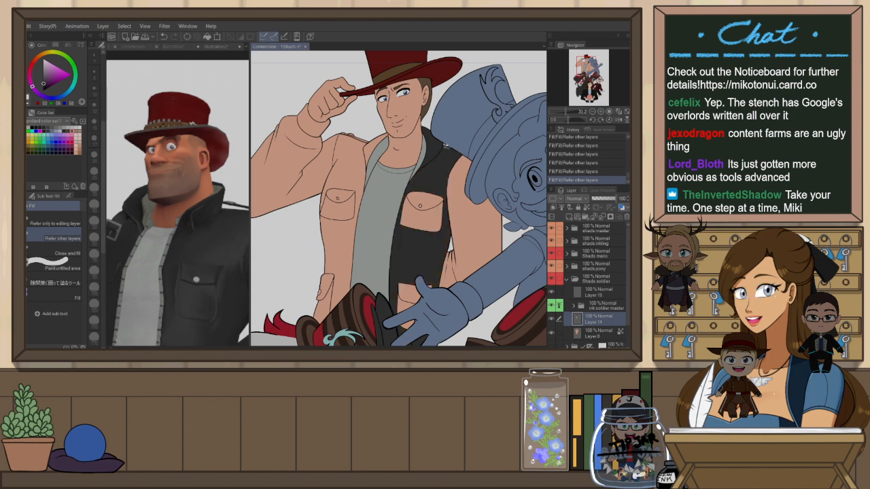
click(422, 206)
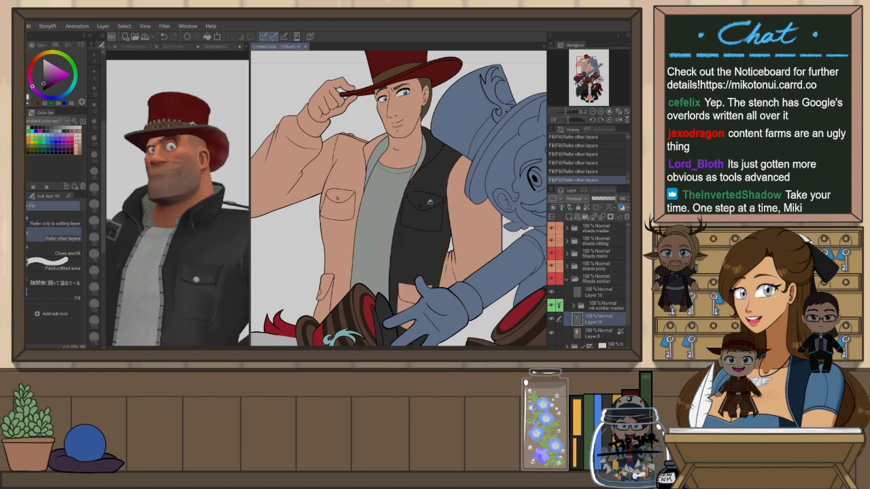
click(454, 191)
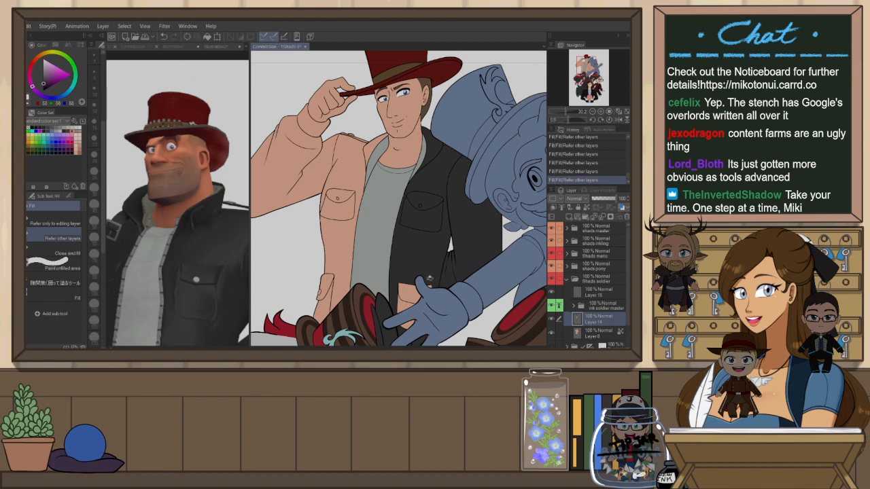
click(325, 309)
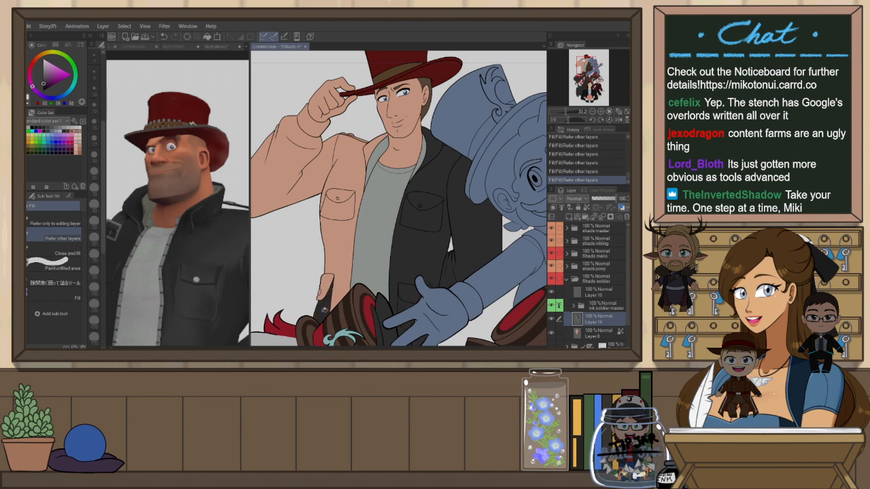
click(340, 196)
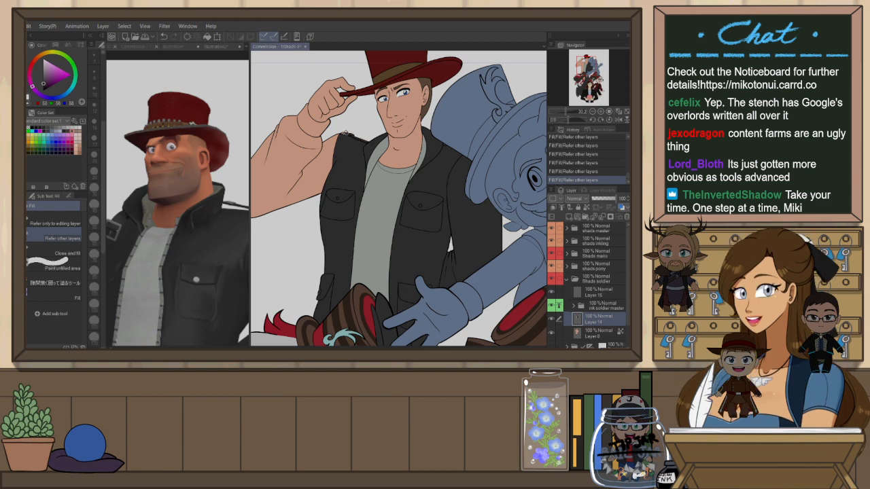
click(338, 143)
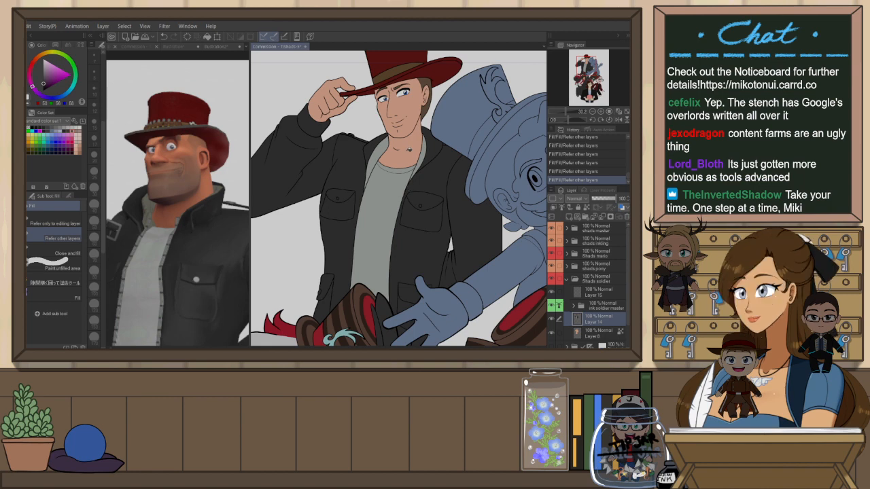
scroll(409, 150, down, 5)
scroll(410, 249, up, 4)
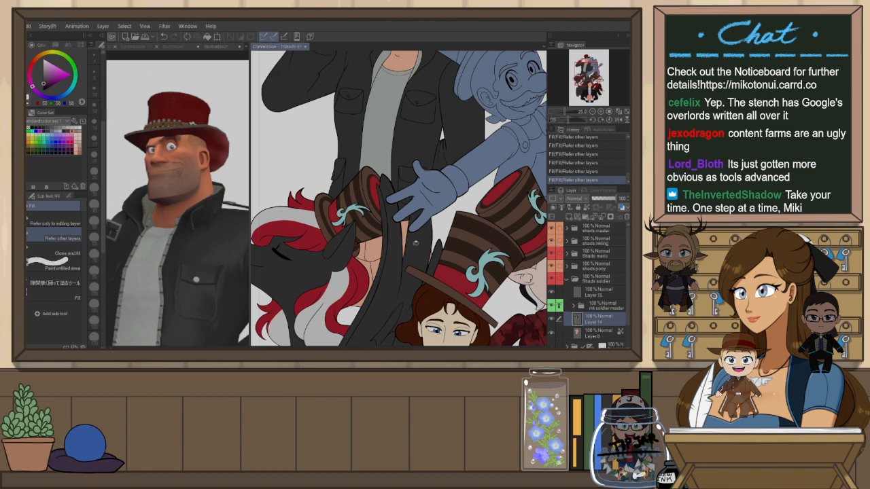
Sample the trousers' black from the reference, hide the pony shading folder, and fill the soldier's trousers
click(216, 46)
drag(225, 197, 240, 84)
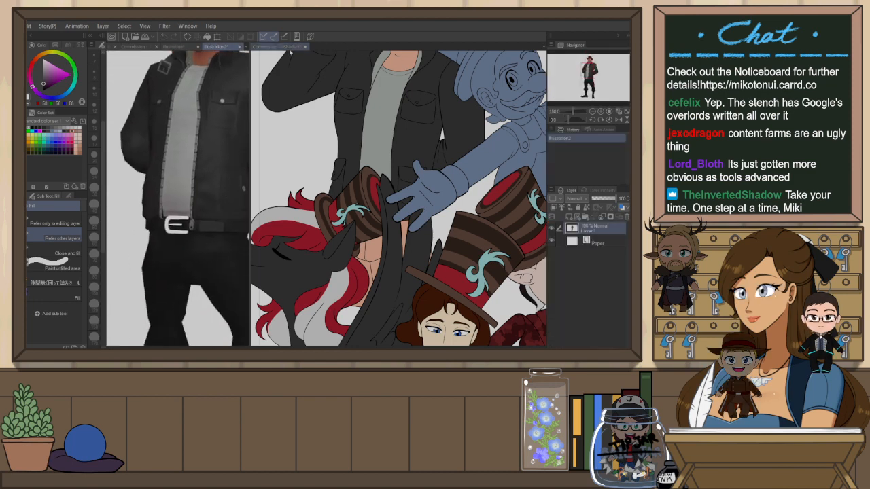
click(310, 47)
scroll(367, 279, down, 5)
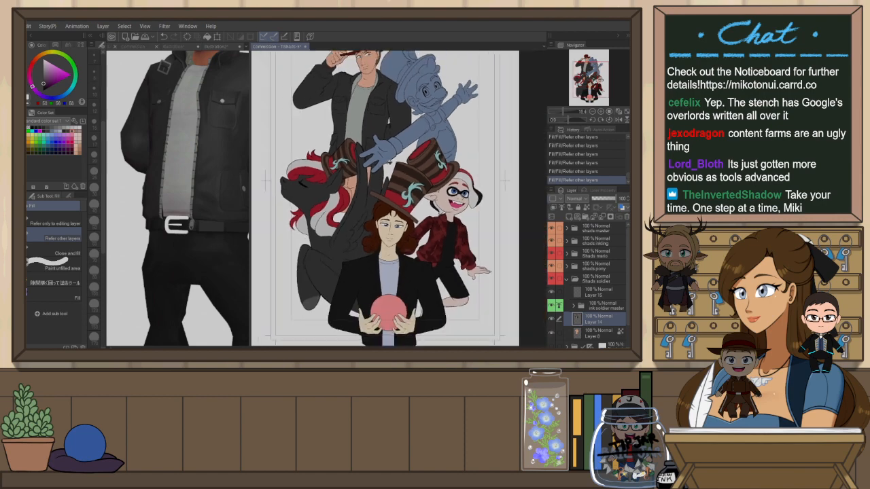
scroll(349, 134, up, 3)
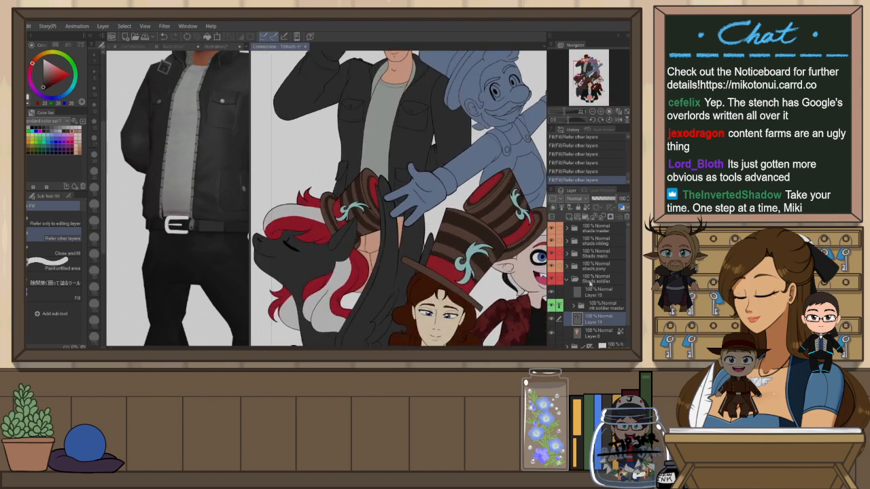
click(552, 267)
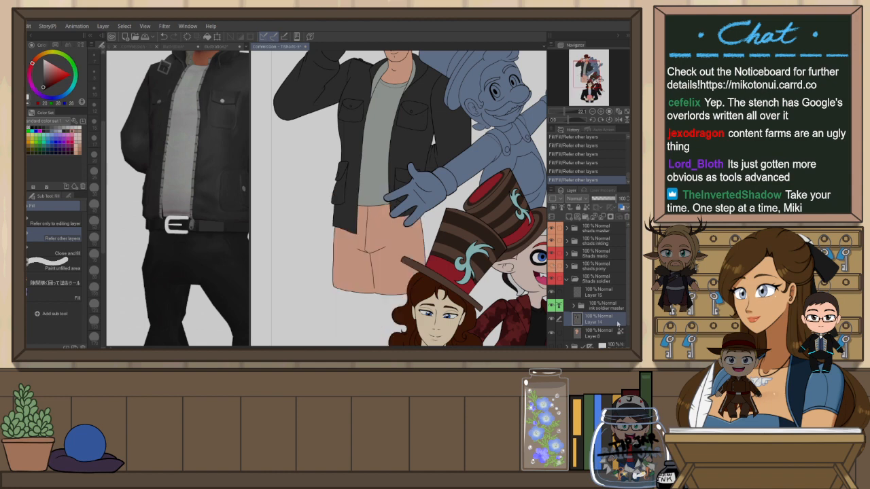
click(368, 236)
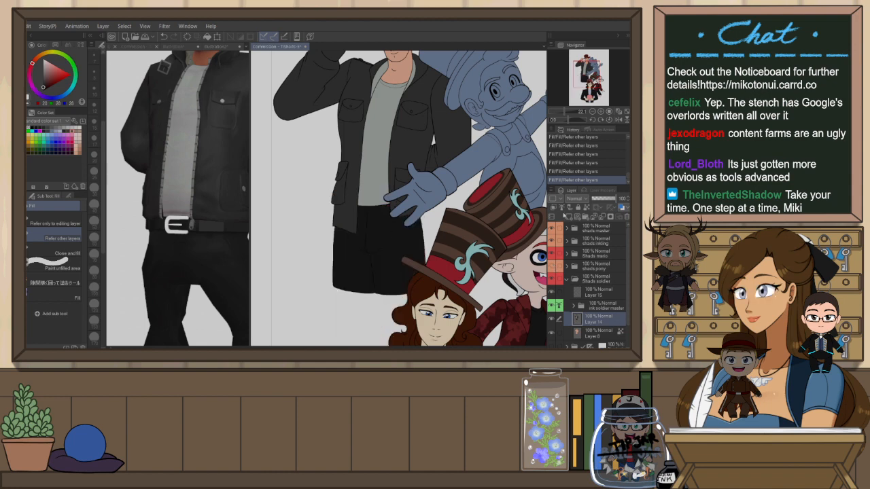
Show the pony shading folder again
scroll(501, 229, down, 3)
scroll(412, 106, up, 2)
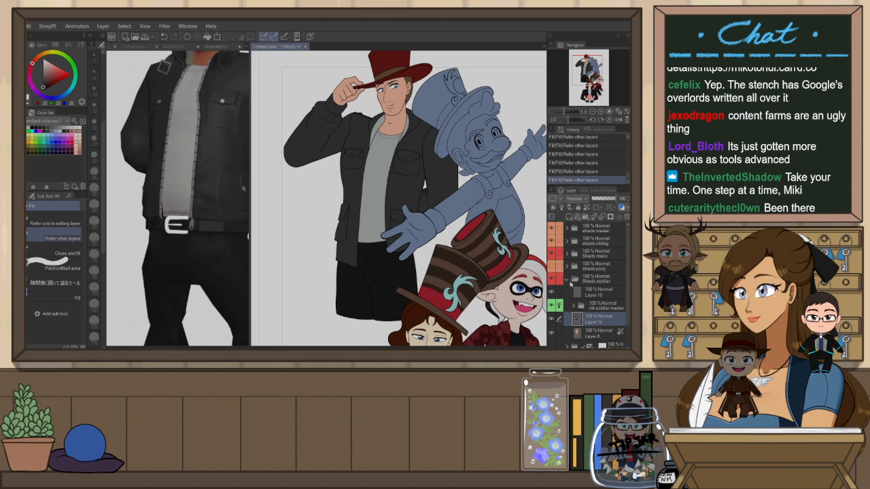
click(571, 282)
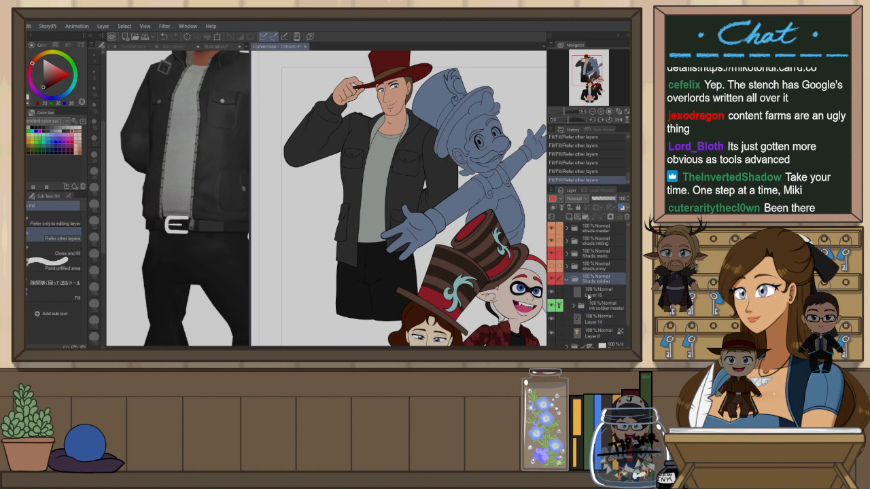
click(553, 269)
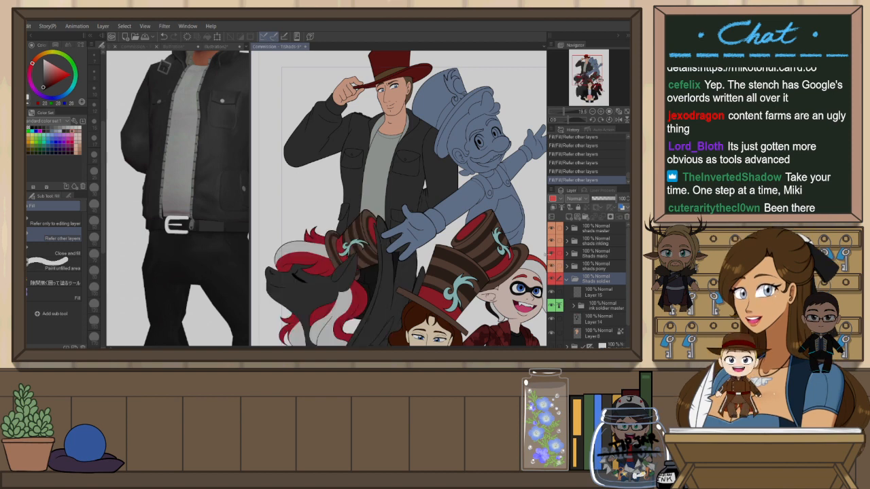
scroll(478, 287, down, 6)
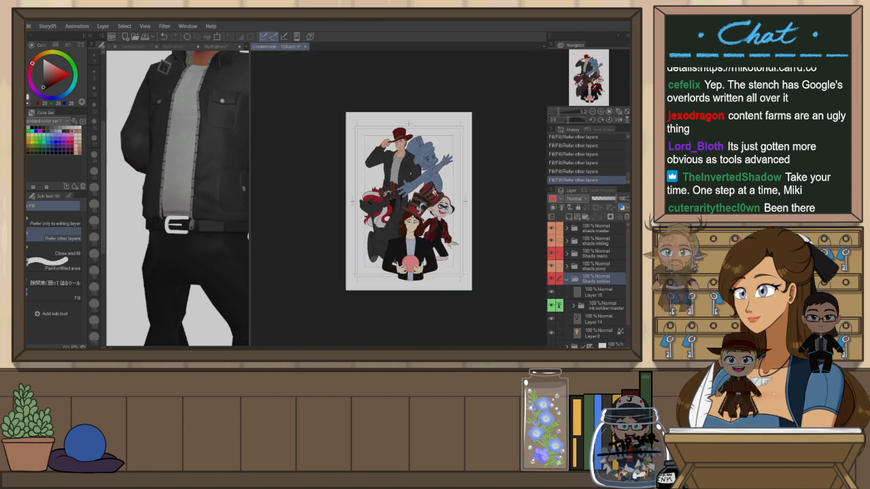
scroll(429, 204, up, 5)
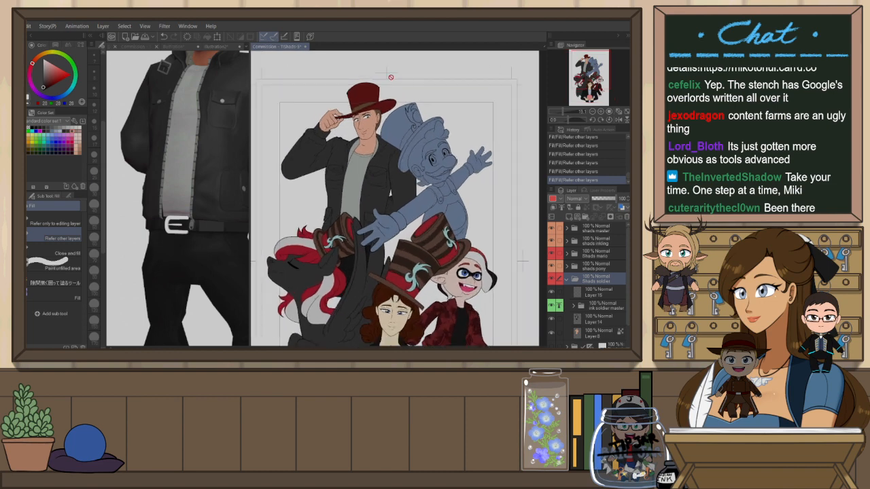
scroll(391, 77, down, 3)
scroll(362, 127, up, 1)
Collapse the soldier's shading folder and change its layer colour label
click(603, 307)
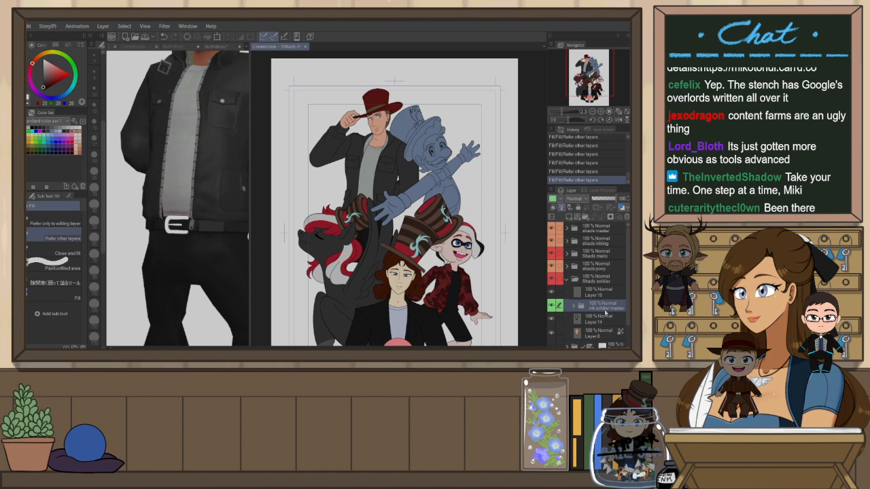
click(568, 279)
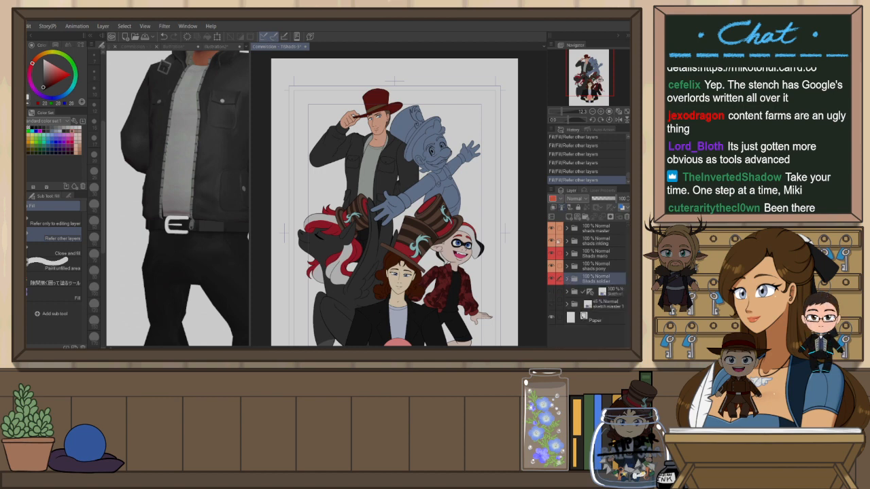
click(554, 200)
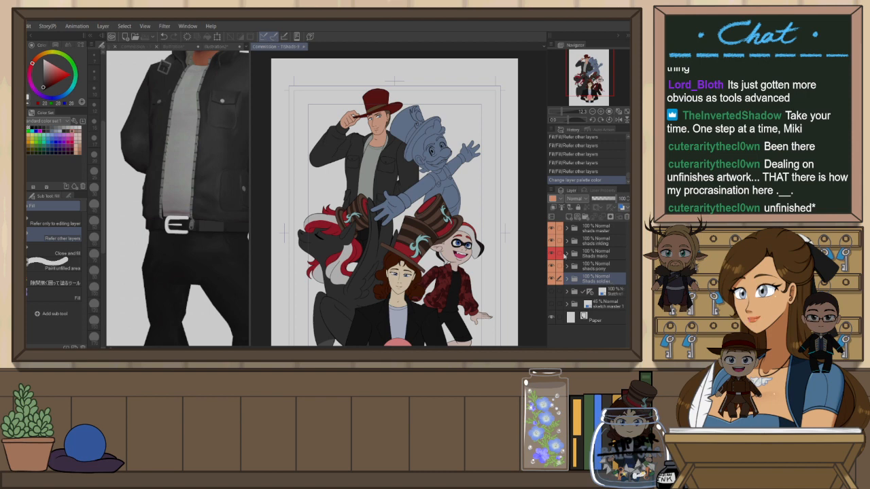
Open Mario's base colour layer folder and bring up the Mario 3D reference for a closer look
click(566, 254)
click(588, 280)
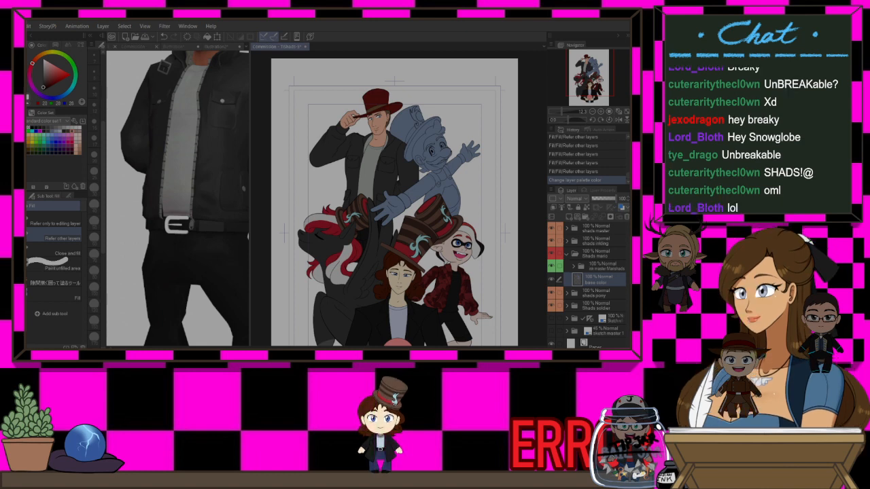
scroll(398, 203, down, 3)
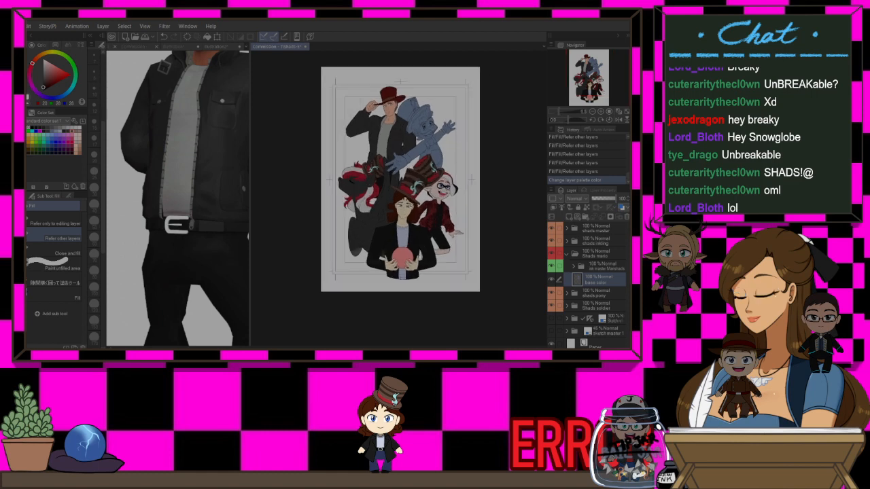
scroll(398, 203, up, 2)
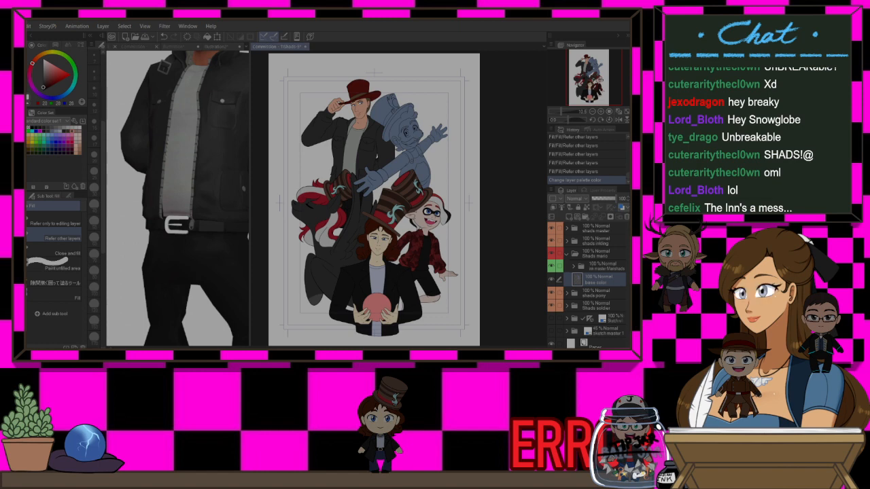
click(567, 253)
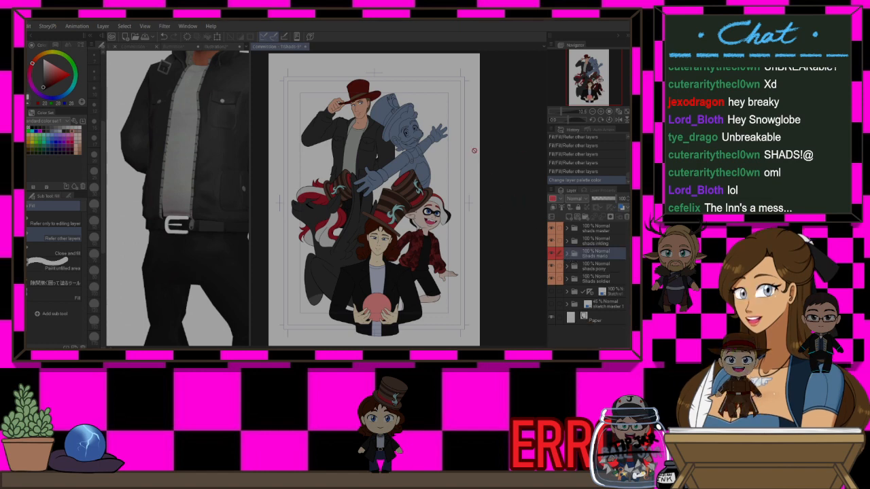
click(221, 47)
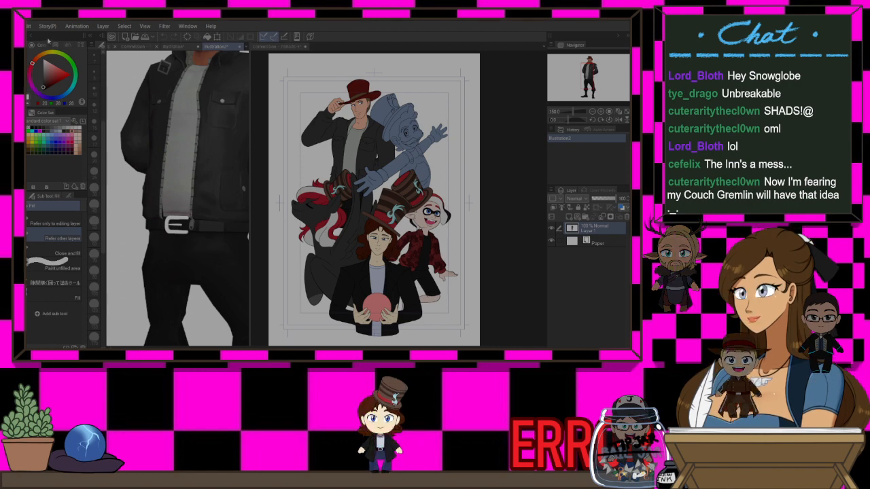
key(ctrl+Tab)
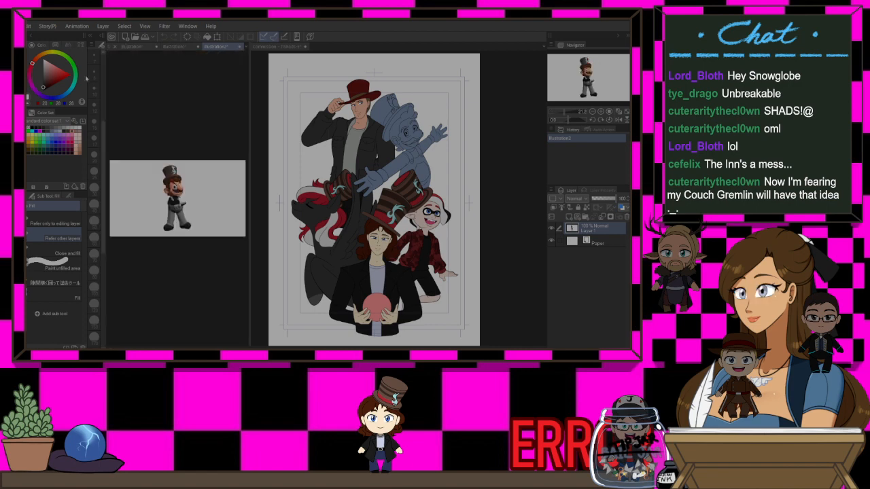
scroll(175, 191, up, 5)
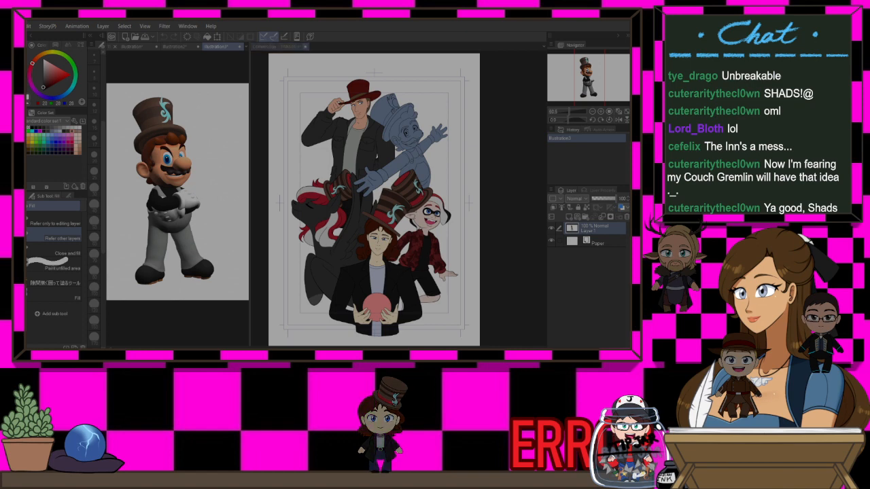
Select the base colour layer in Mario's shading folder and lock its transparent pixels
click(293, 47)
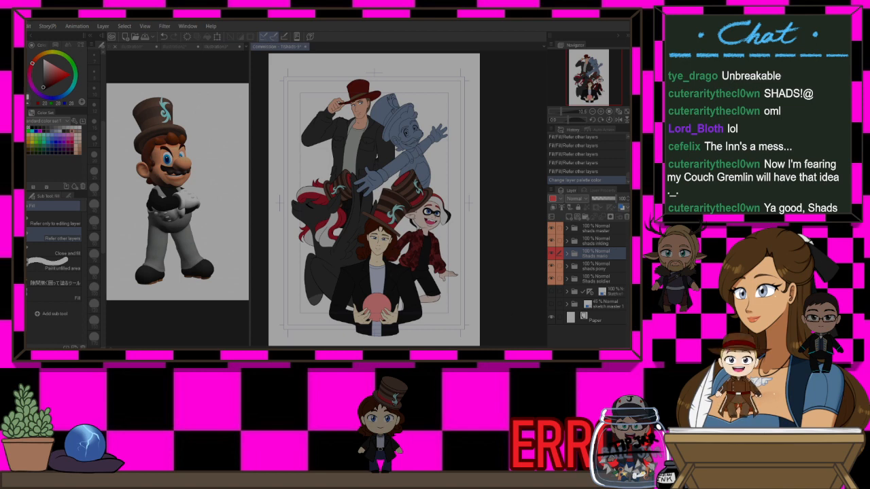
click(566, 255)
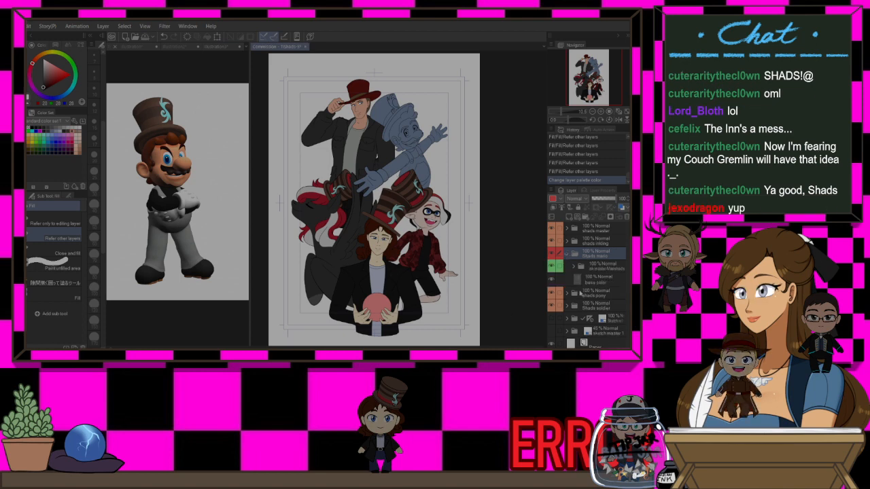
click(598, 279)
click(589, 207)
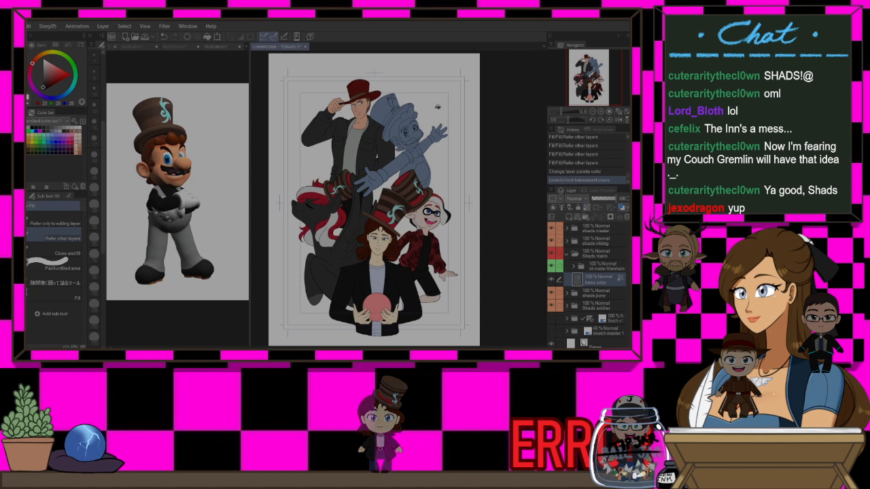
Sample Mario's skin tone from the 3D reference and fill his whole base colour layer with it
scroll(417, 115, up, 1)
click(219, 47)
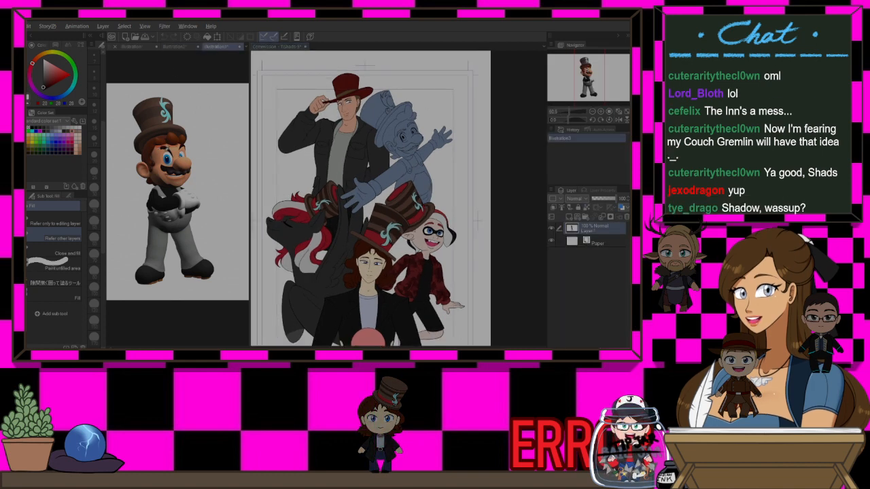
alt+click(179, 163)
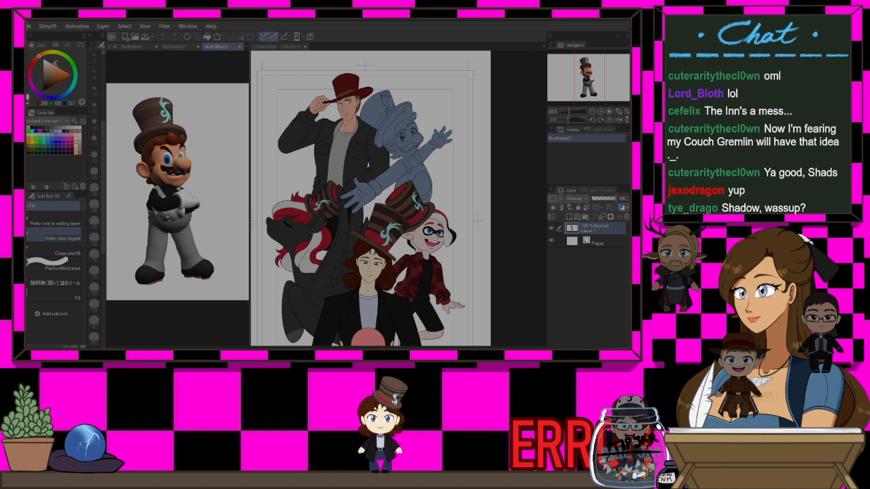
click(284, 47)
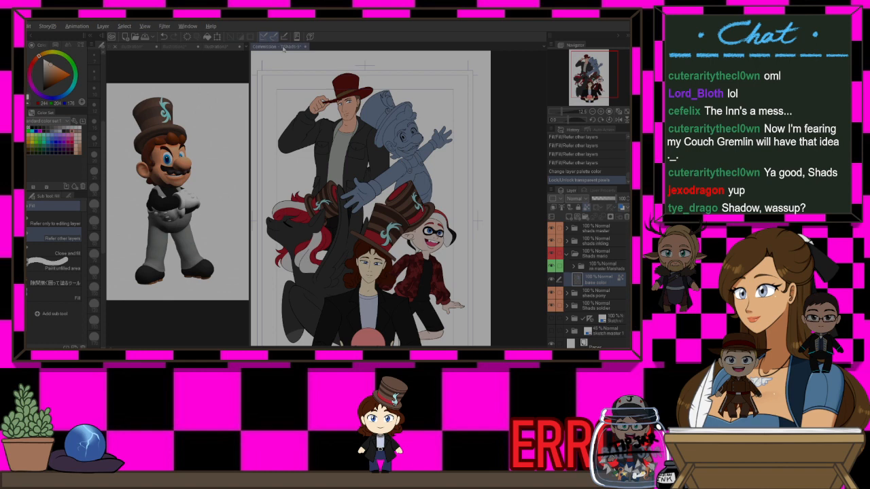
key(alt+Delete)
scroll(466, 134, down, 1)
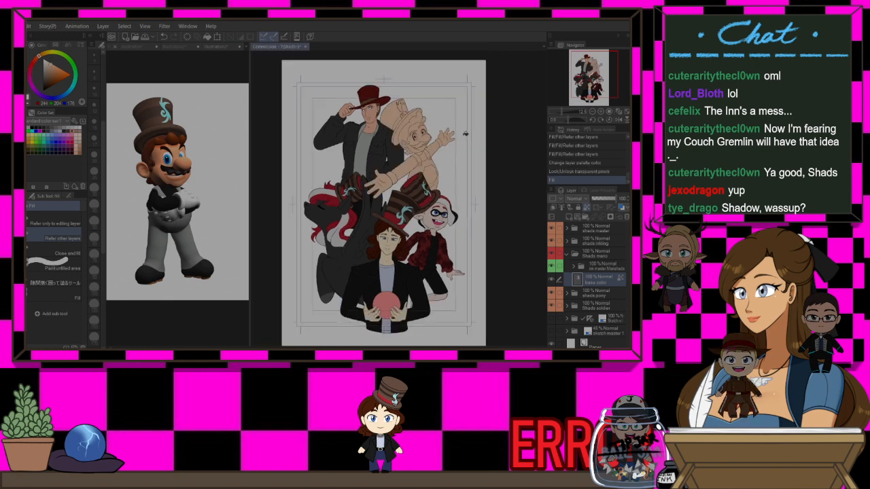
scroll(389, 86, up, 1)
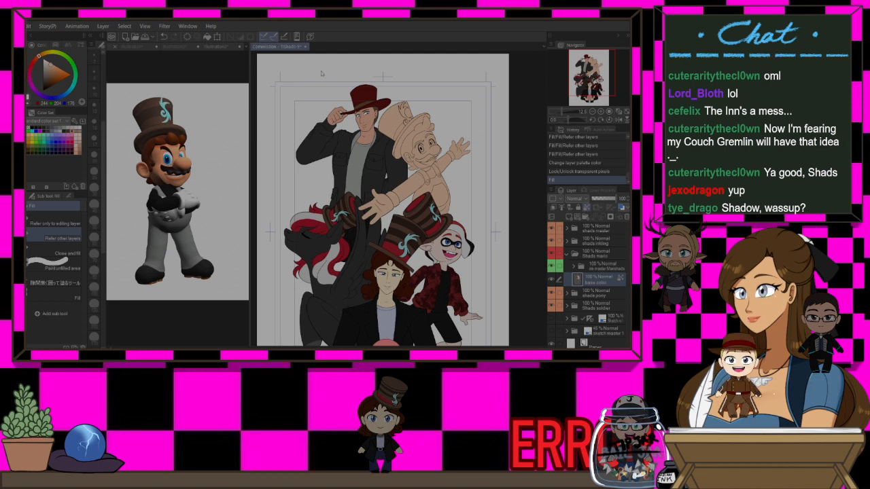
Clear the skin colour from the white of Mario's nearer eye with the pencil
scroll(435, 134, up, 5)
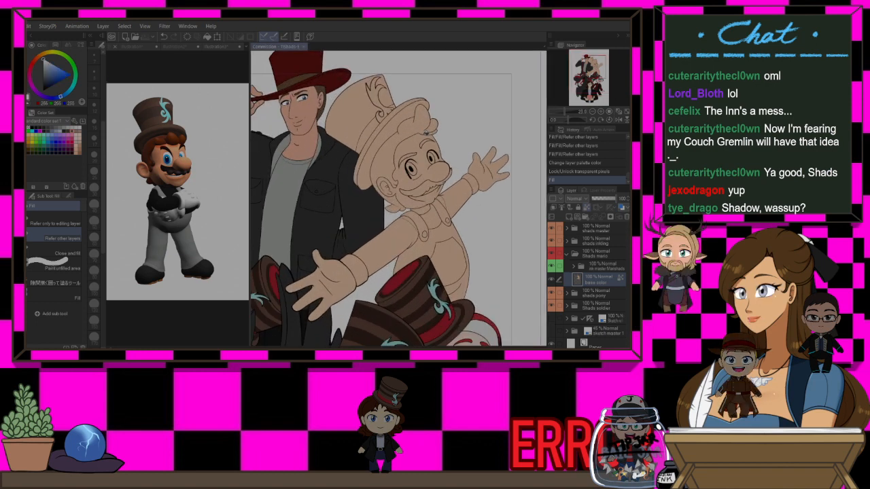
scroll(435, 165, up, 5)
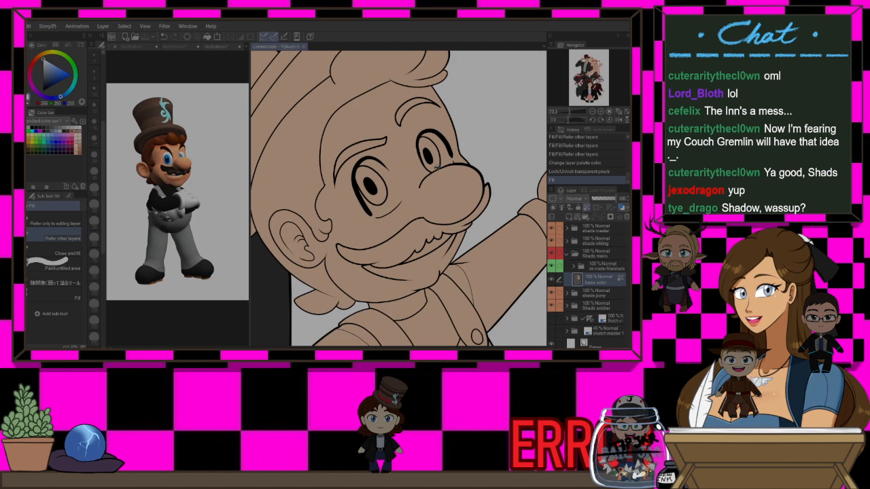
key(h)
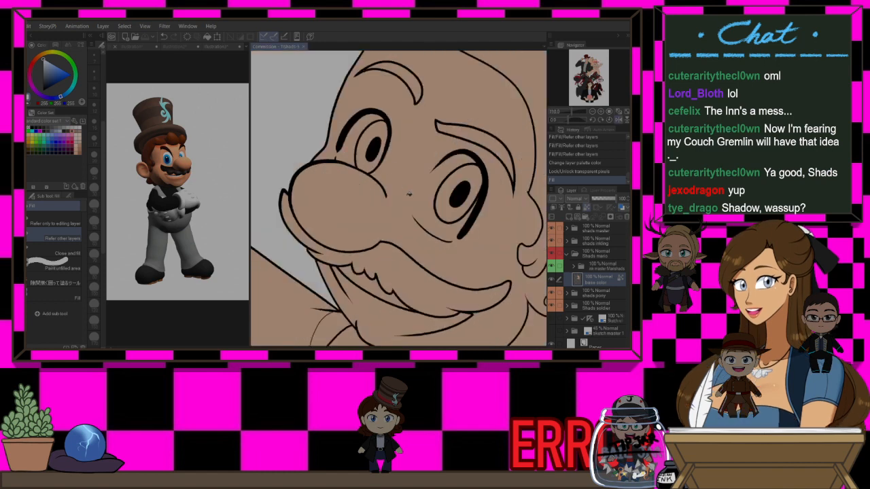
key(p)
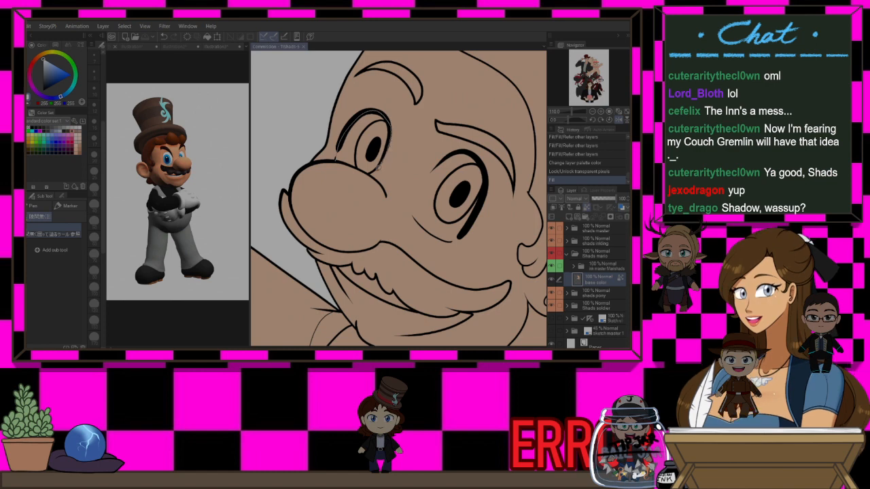
drag(358, 165, 336, 160)
key(p)
key(h)
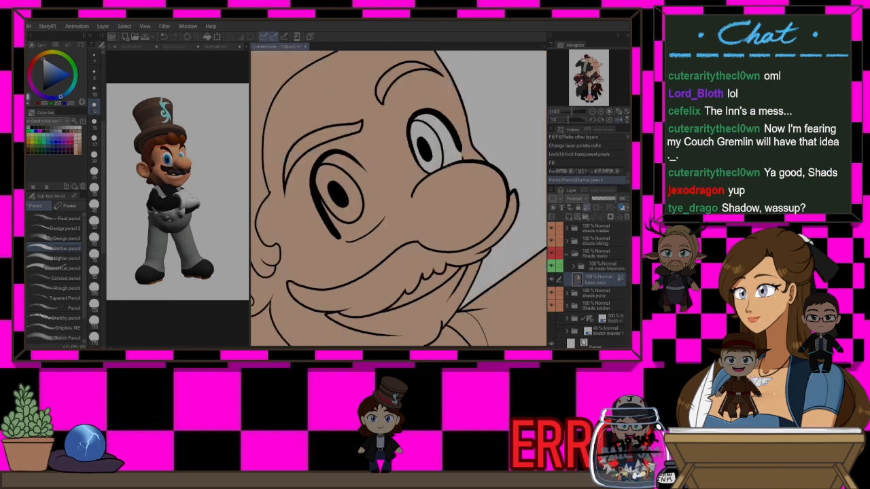
Clear the skin colour from the white of Mario's farther eye, redrawing the stroke until it fits
mouse_move(419, 165)
mouse_down()
mouse_move(428, 174)
mouse_move(451, 161)
mouse_up()
key(ctrl+z)
key(h)
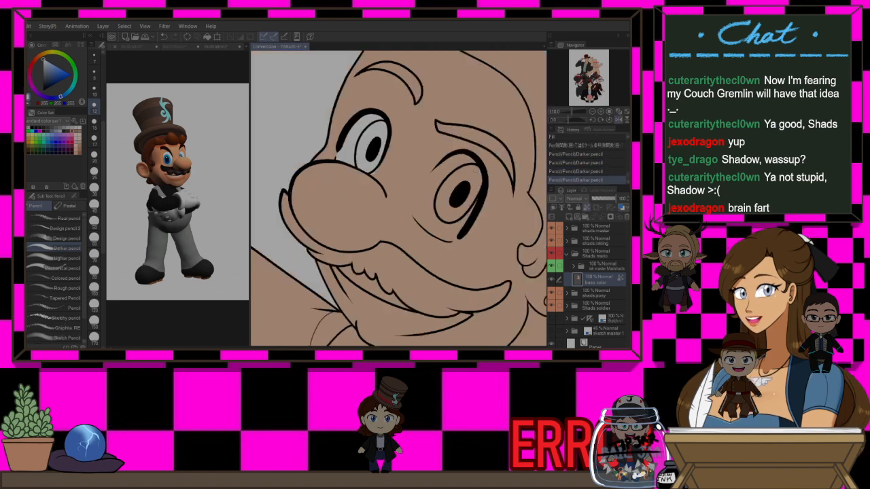
key(p)
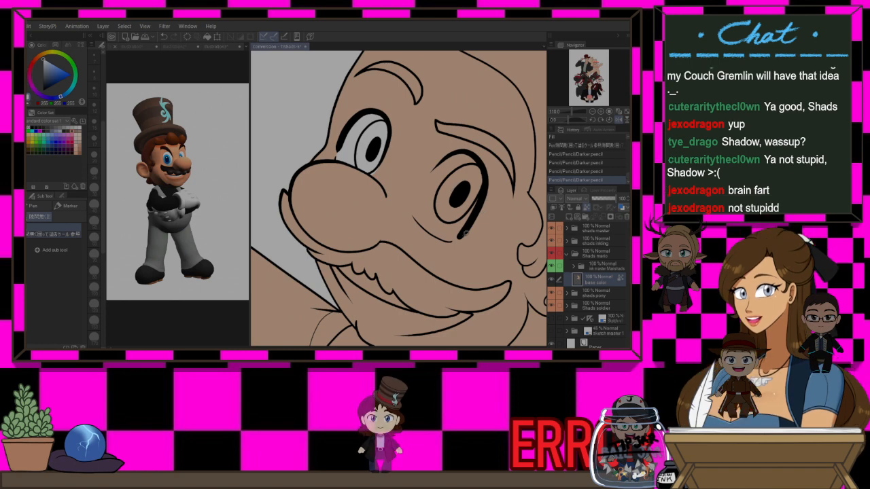
scroll(459, 238, up, 1)
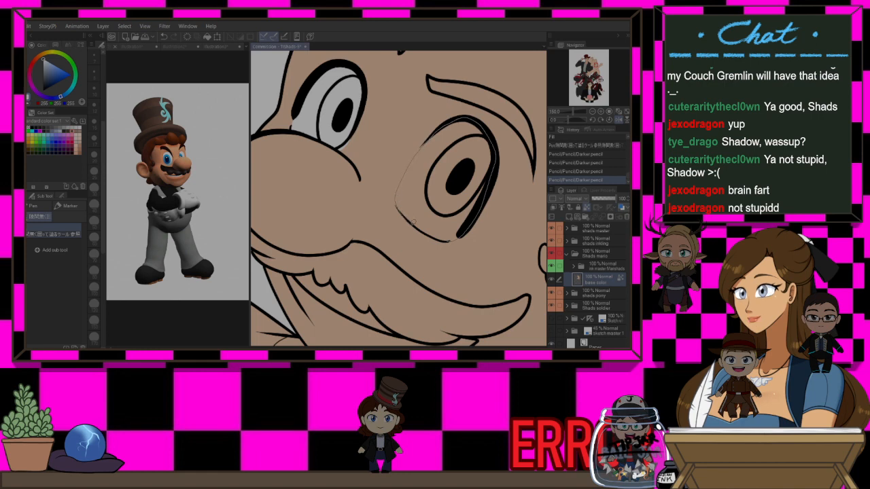
click(415, 224)
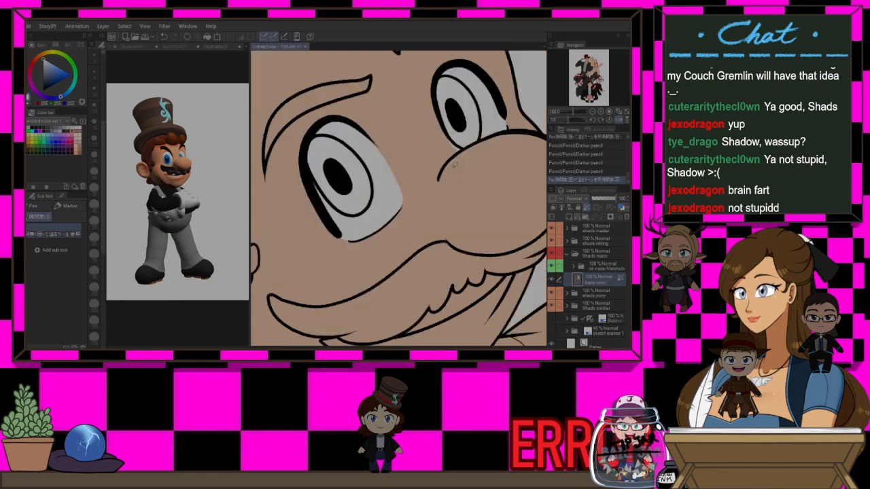
key(p)
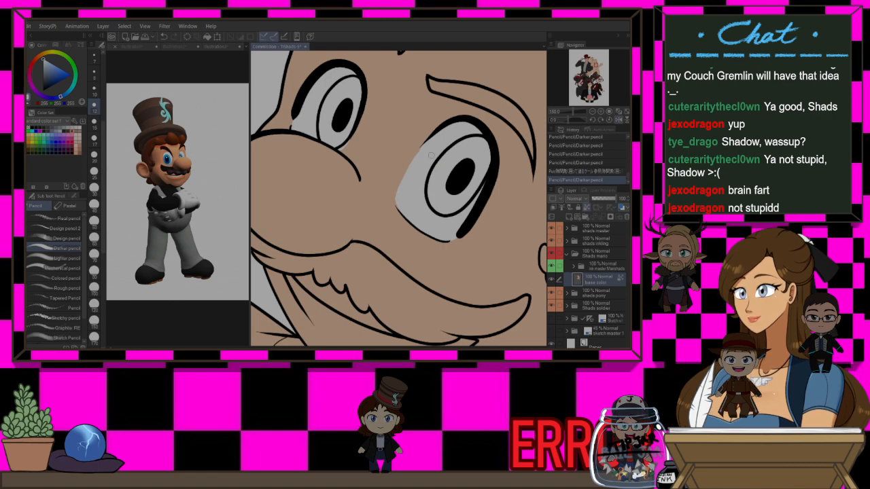
key(ctrl+z)
drag(427, 144, 399, 189)
key(ctrl+z)
drag(417, 152, 399, 186)
key(ctrl+z)
mouse_move(424, 148)
mouse_down()
mouse_move(399, 205)
mouse_move(413, 168)
mouse_up()
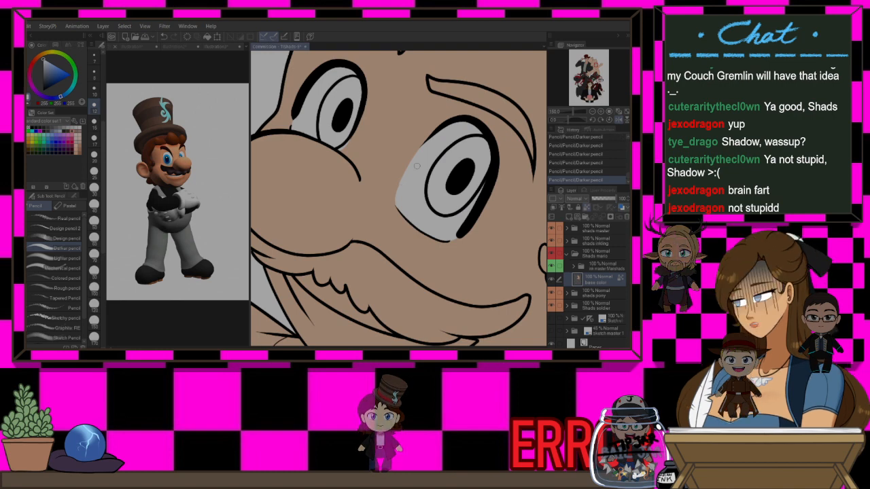
key(h)
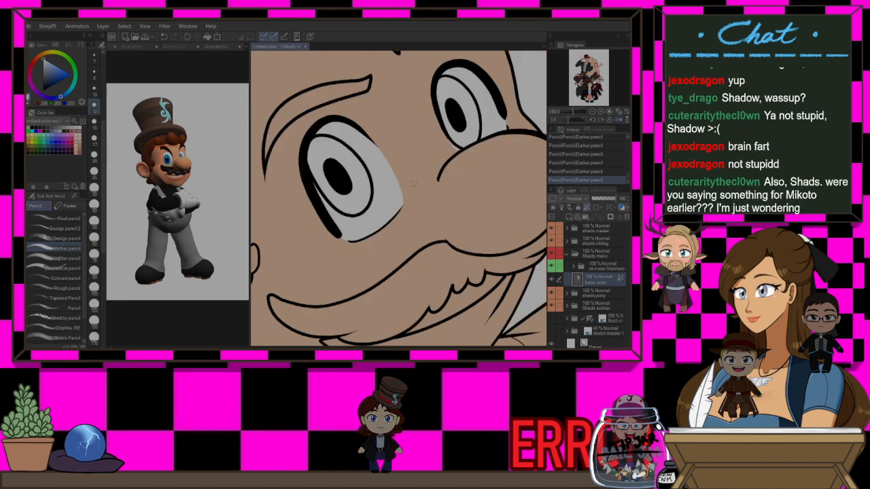
Zoom out to review the whole illustration and briefly check the other open document before returning to the commission canvas
key(h)
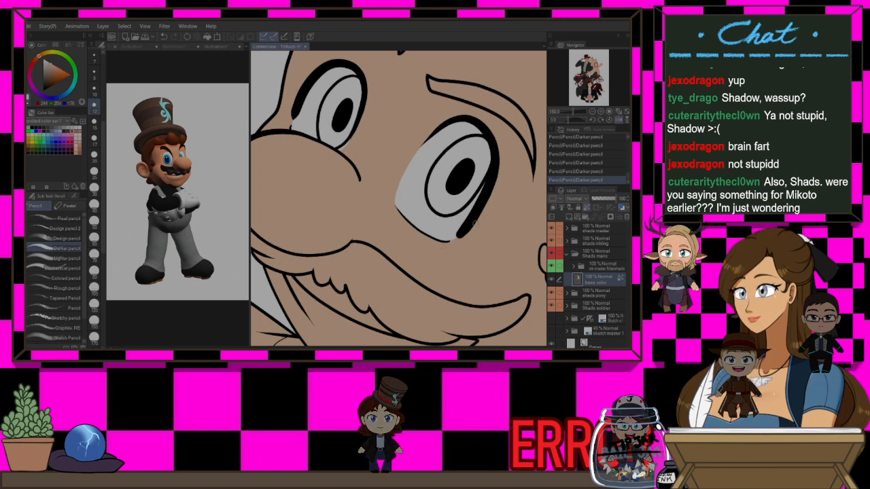
key(h)
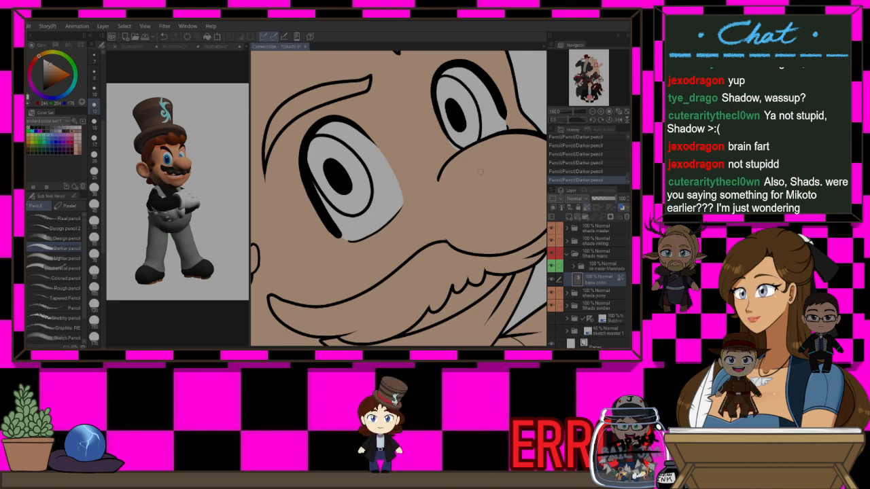
scroll(471, 167, down, 4)
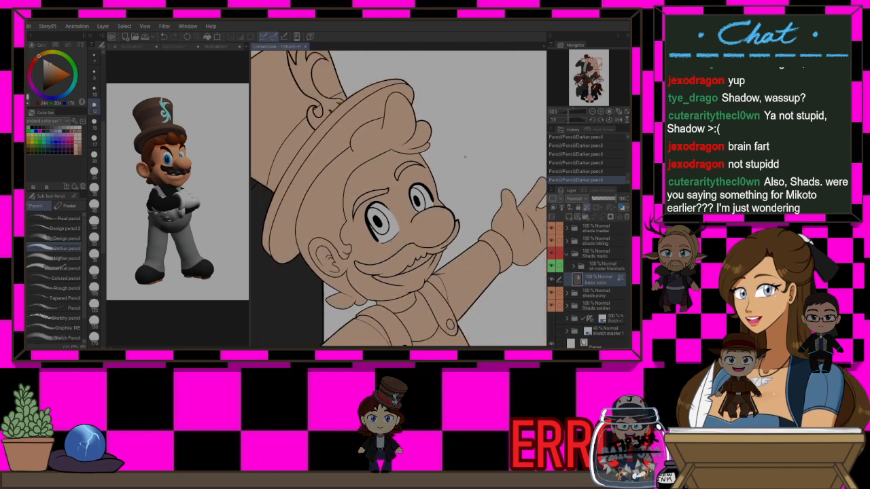
scroll(465, 157, down, 2)
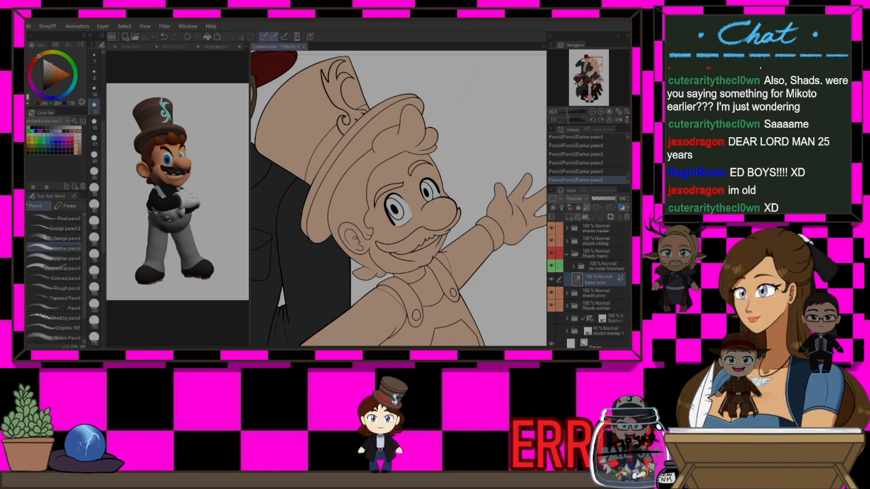
scroll(451, 171, down, 4)
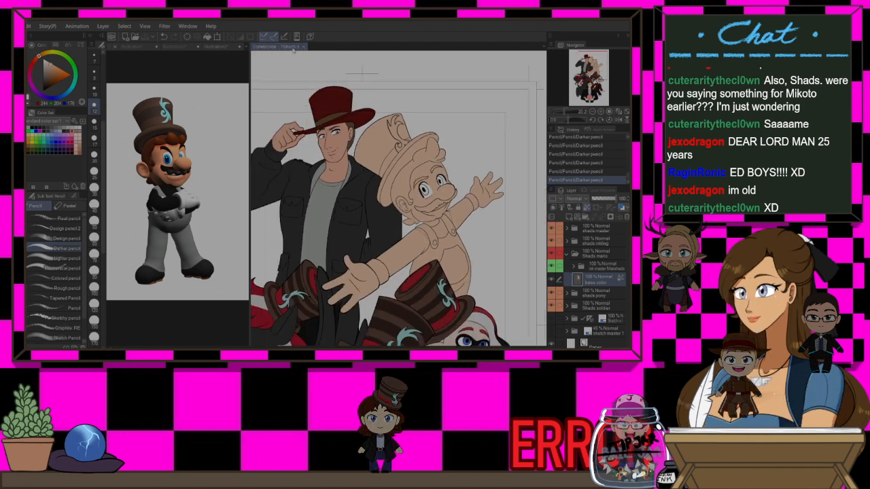
scroll(351, 148, up, 2)
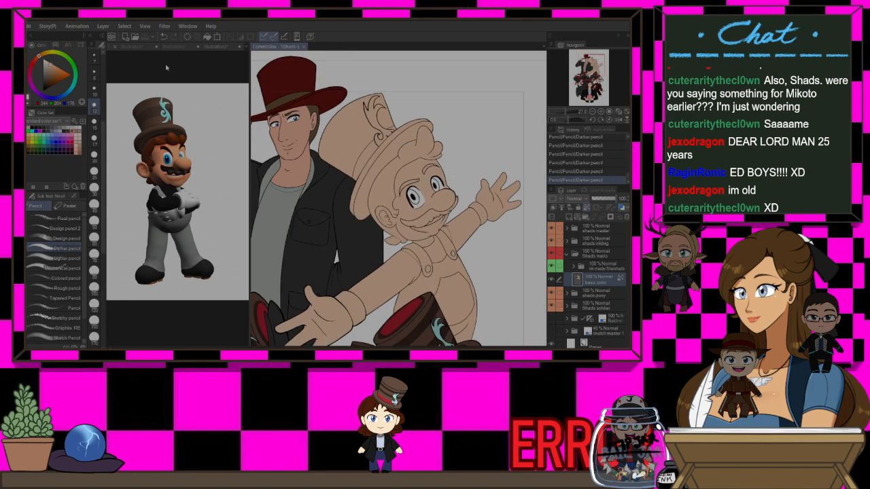
click(224, 46)
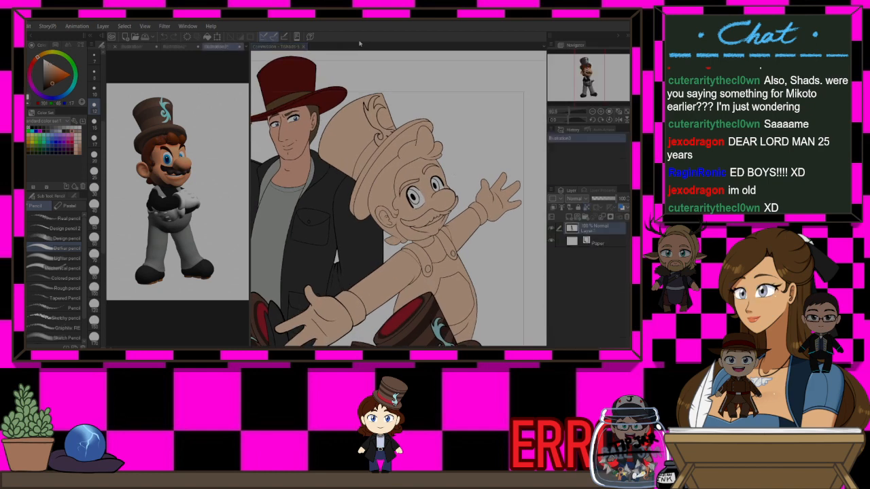
click(288, 47)
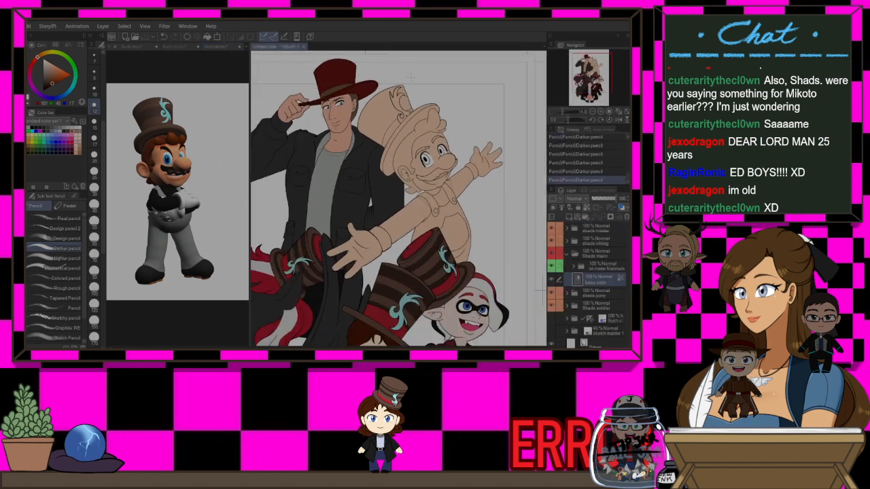
scroll(411, 77, up, 1)
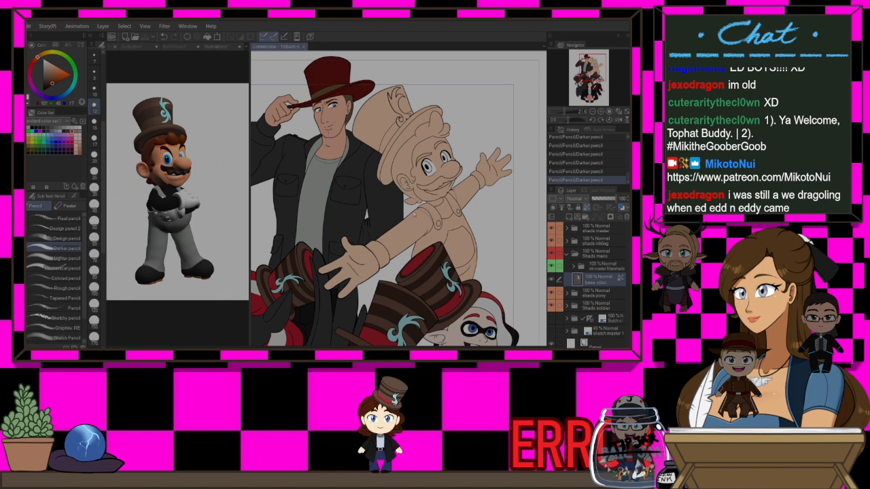
Add a new layer, set the line art as reference layer, and fill Mario's hair and eyebrows with brown
key(ctrl+shift+n)
key(g)
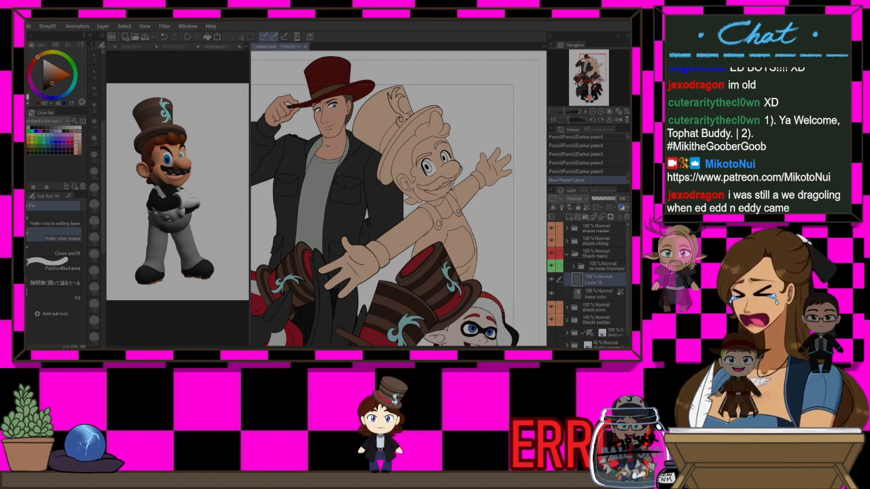
click(459, 208)
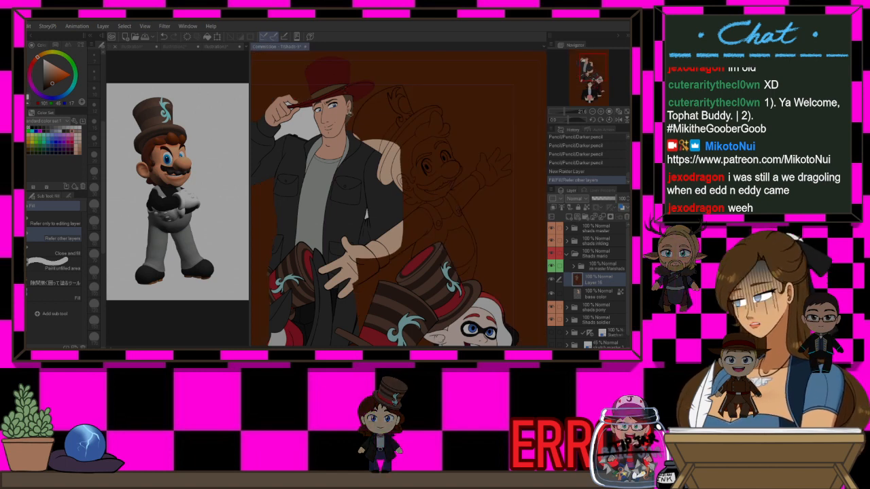
key(ctrl+z)
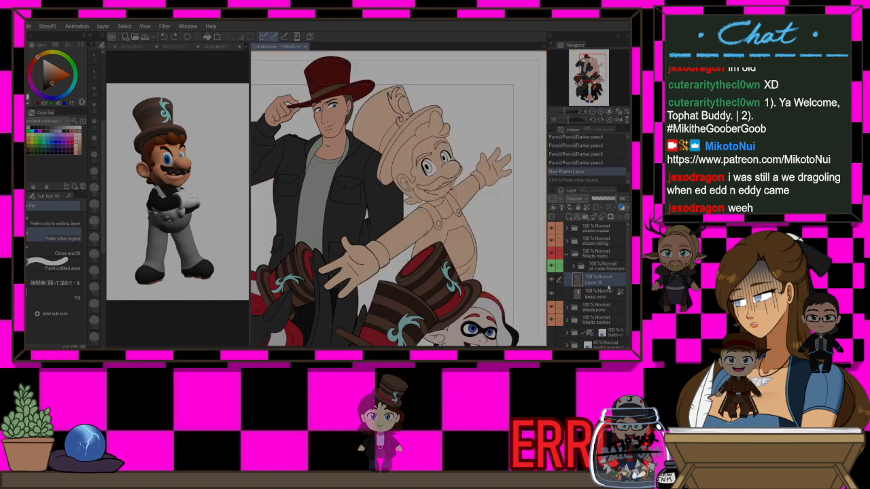
click(563, 208)
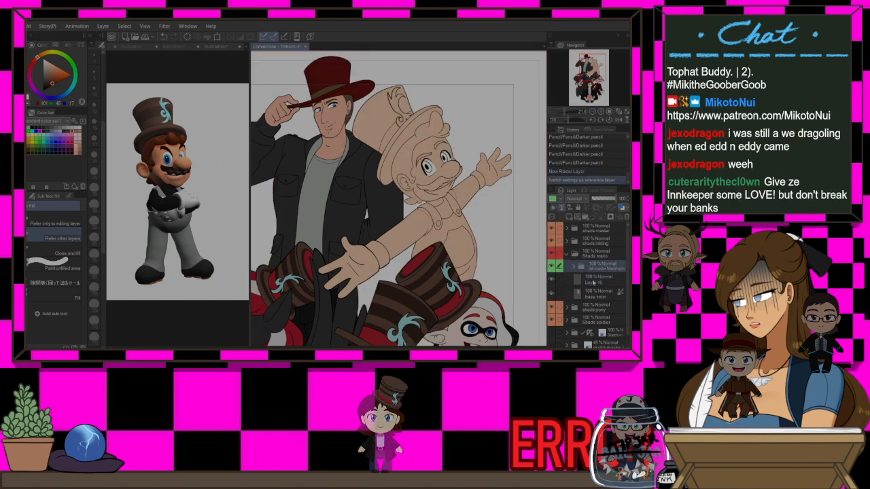
click(600, 280)
scroll(433, 136, up, 3)
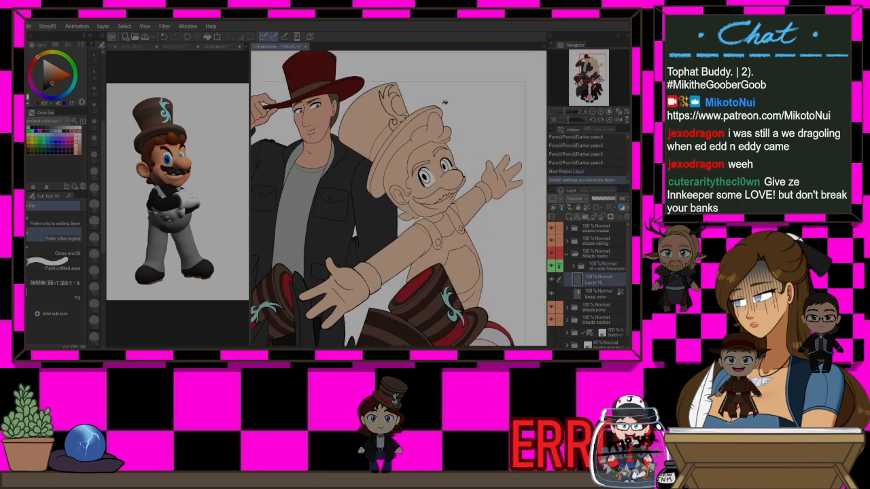
click(433, 136)
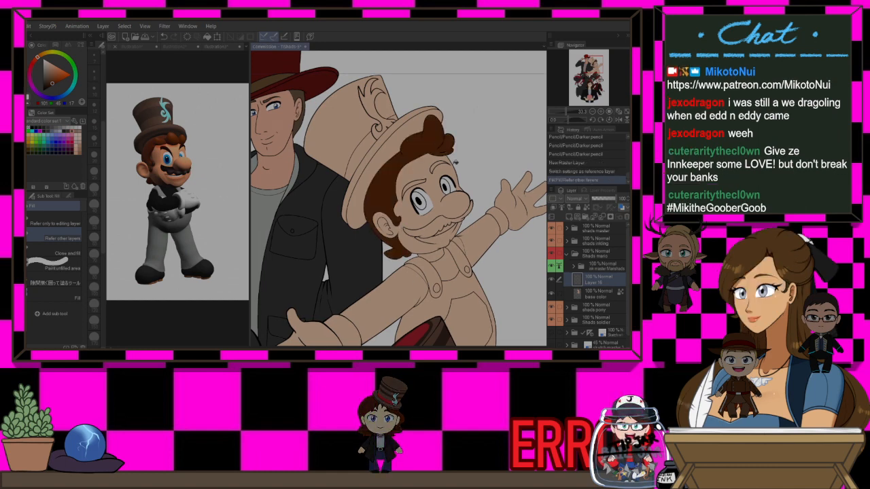
Fill Mario's moustache with the same brown on the new layer
key(p)
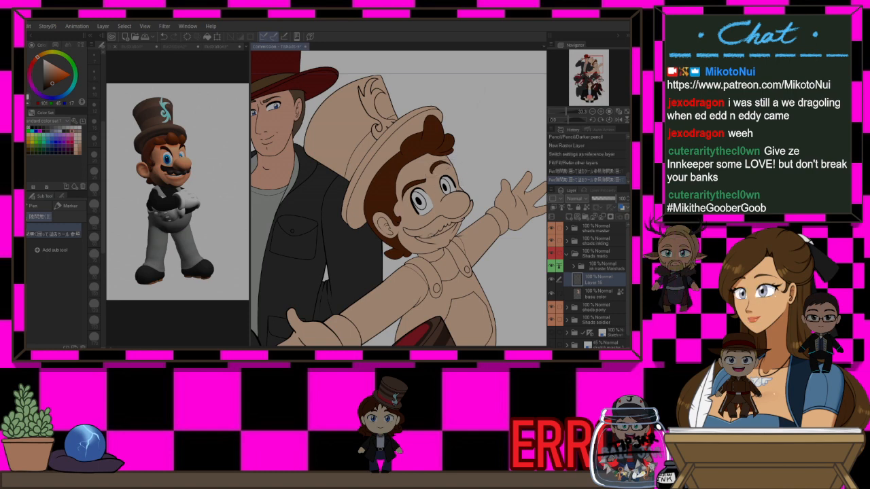
scroll(437, 232, up, 3)
key(g)
click(441, 220)
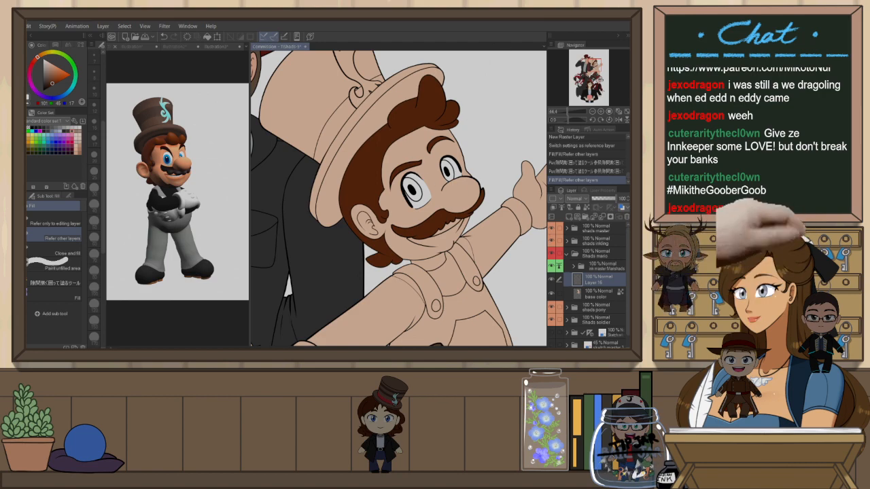
Fill both of Mario's irises with blue
scroll(457, 130, down, 4)
scroll(356, 98, up, 5)
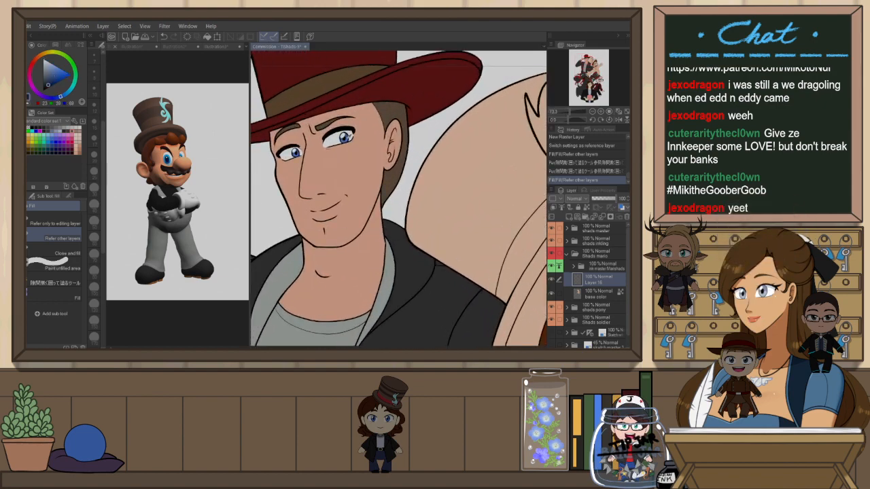
scroll(286, 130, up, 2)
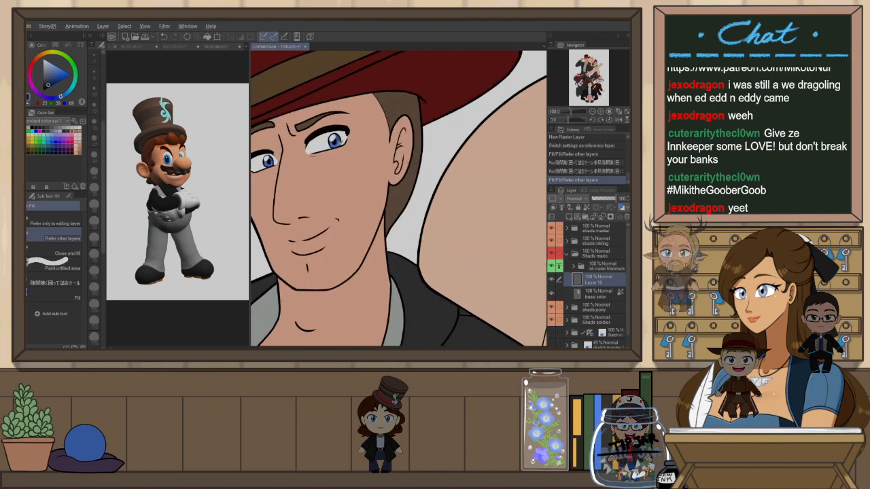
scroll(342, 132, down, 4)
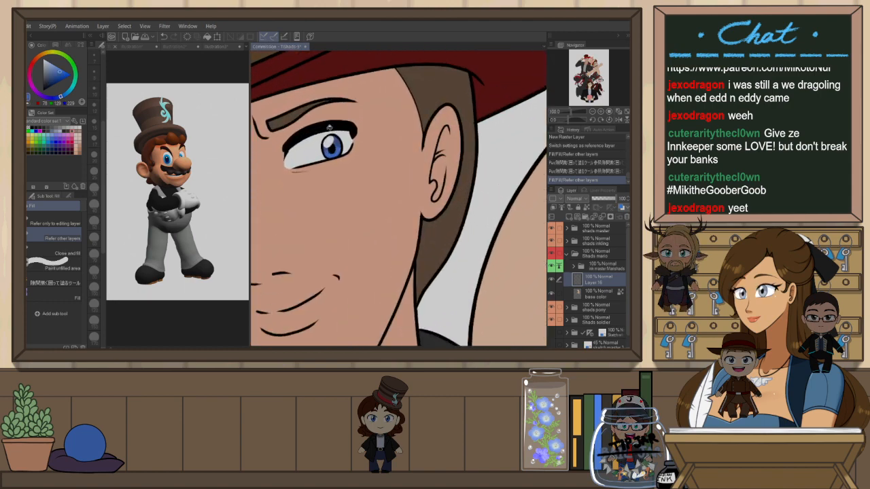
scroll(358, 118, down, 2)
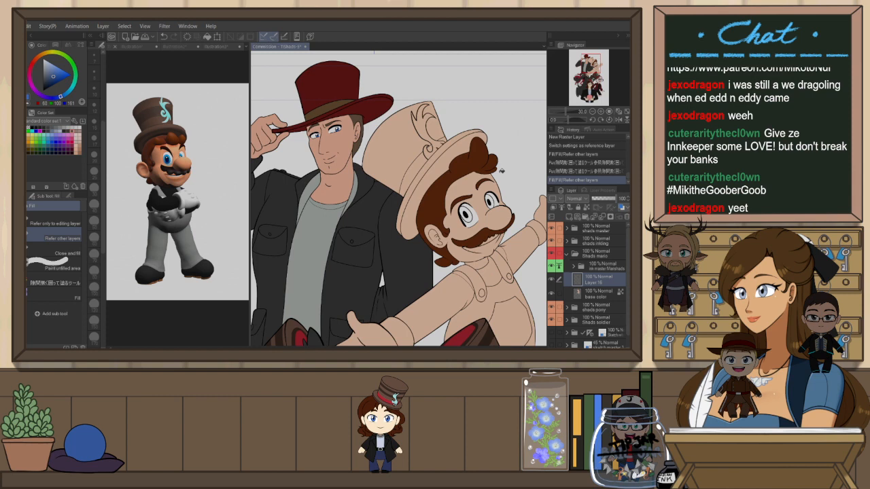
scroll(460, 180, up, 3)
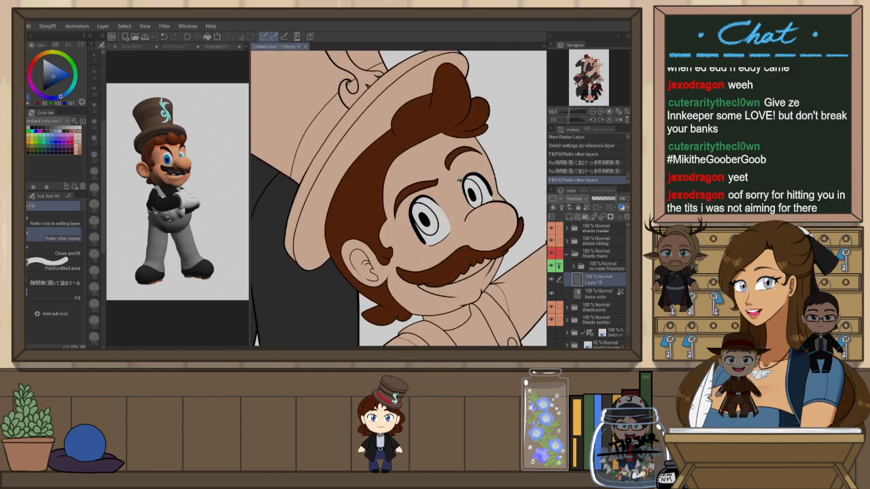
key(p)
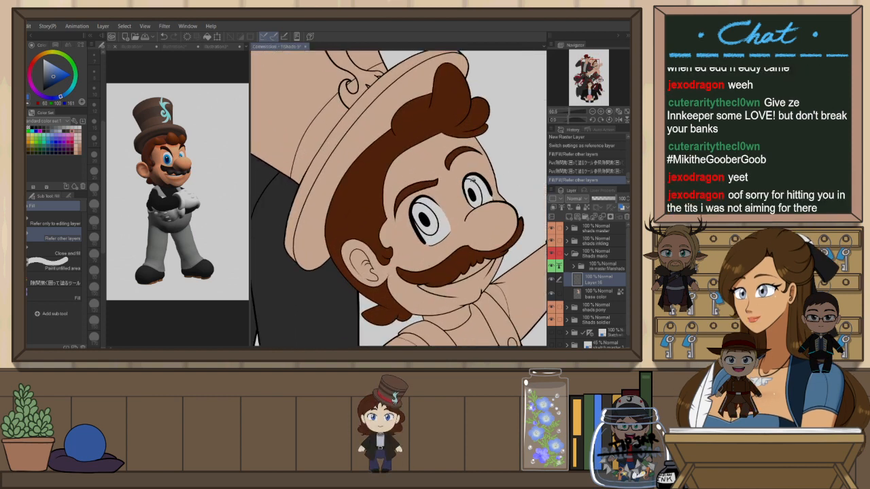
click(473, 192)
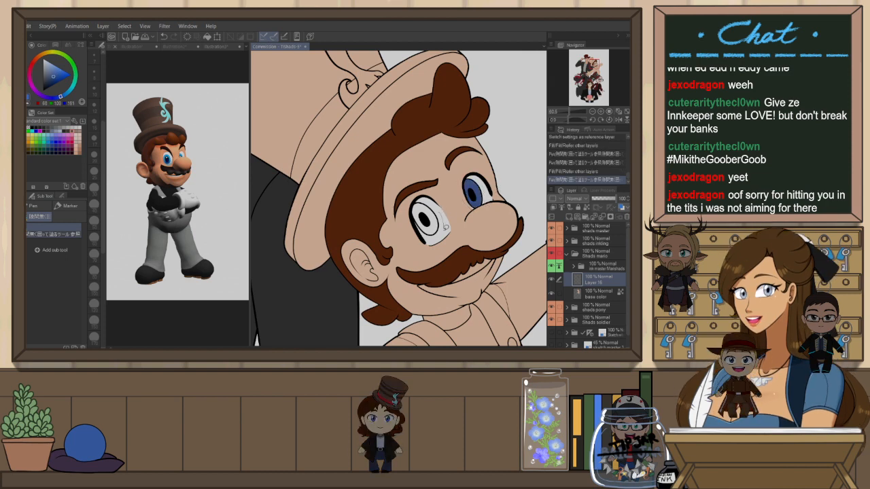
click(439, 227)
click(441, 230)
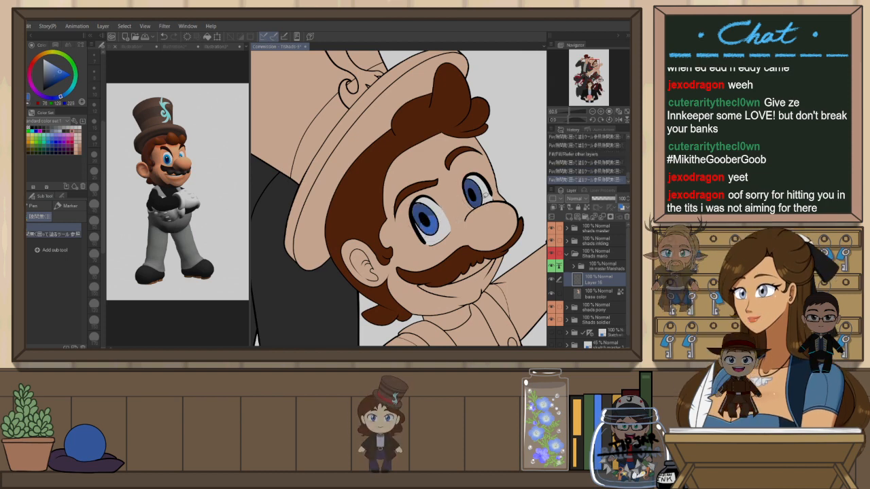
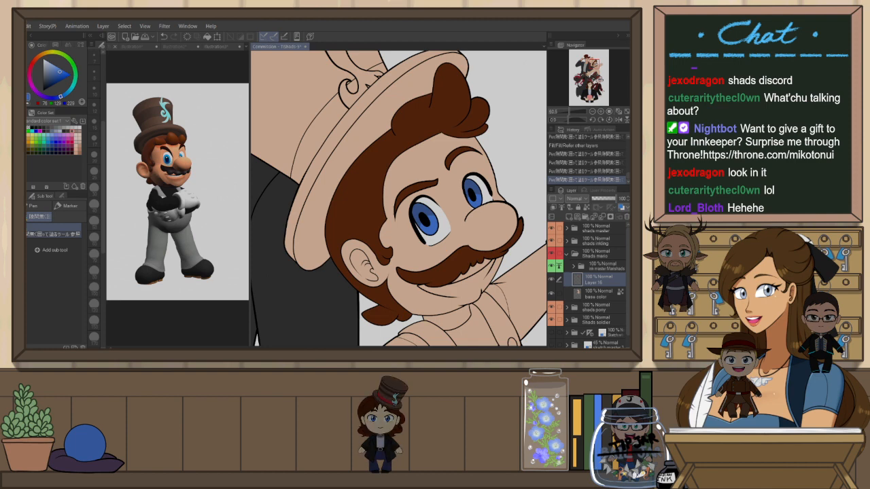
Pick black and fill Mario's collar, shirt and both sleeves with black on the flats layer
scroll(418, 132, down, 5)
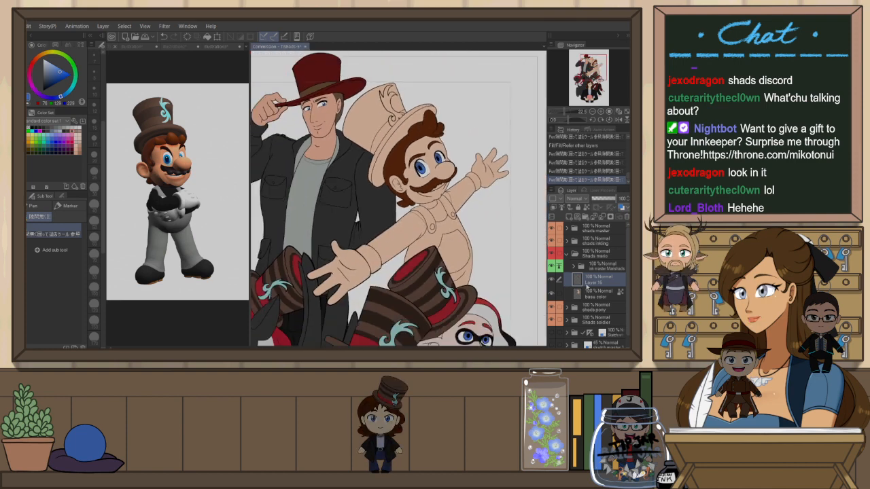
scroll(524, 278, down, 4)
scroll(477, 93, up, 5)
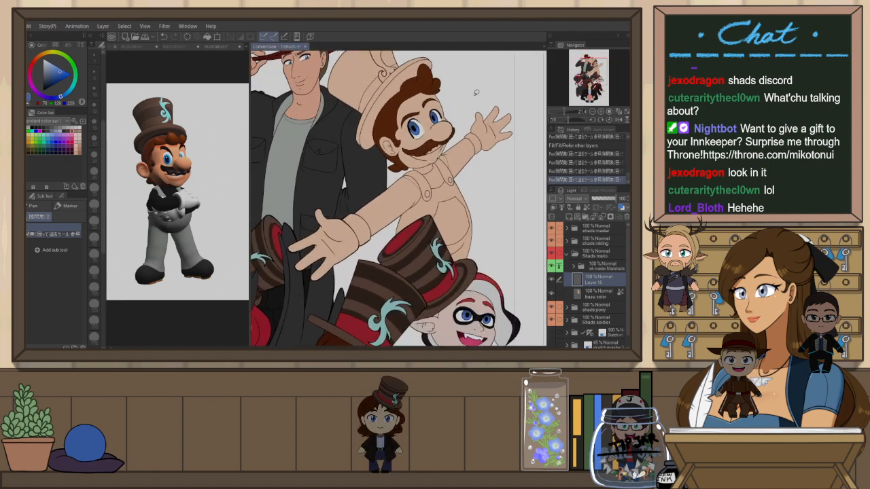
scroll(476, 93, up, 1)
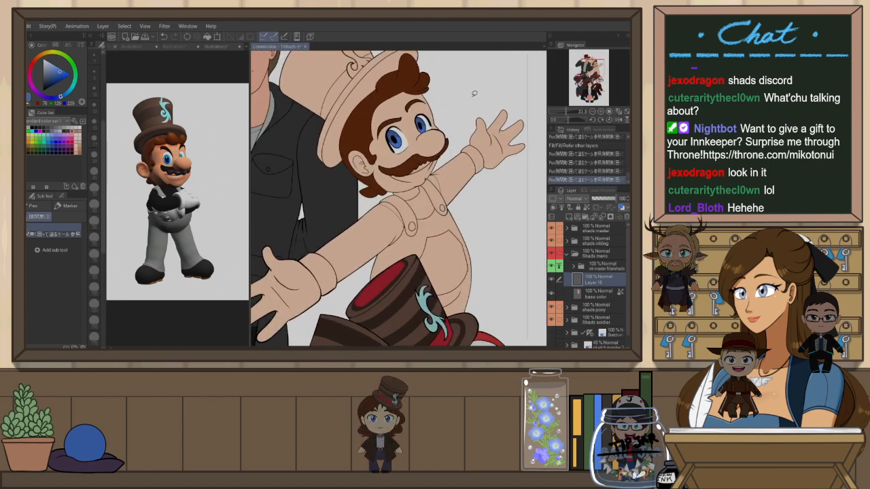
scroll(475, 93, down, 2)
scroll(429, 210, up, 4)
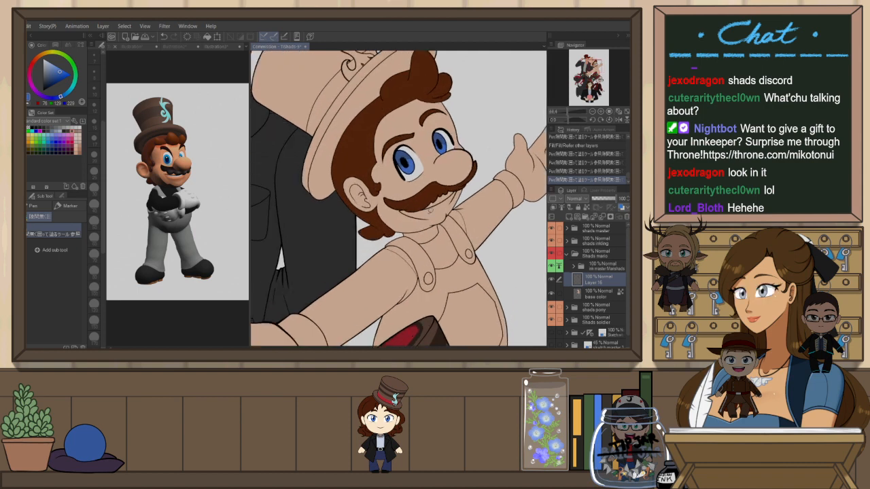
scroll(429, 210, down, 2)
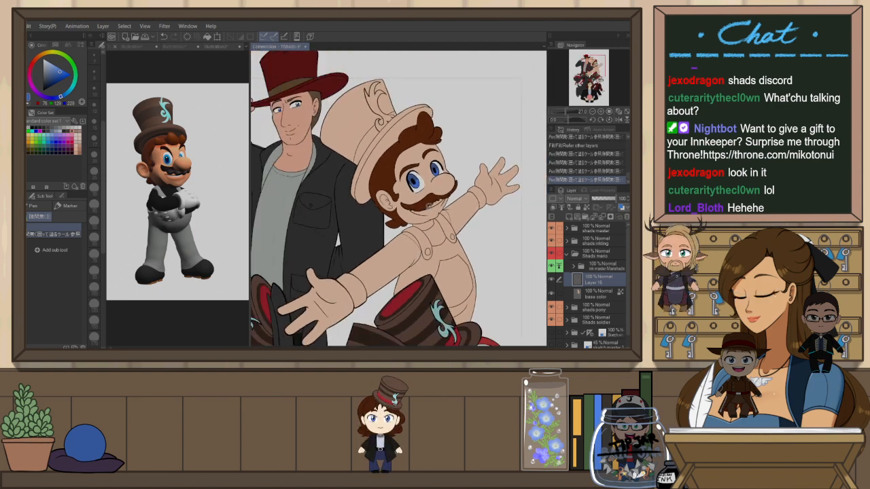
click(39, 127)
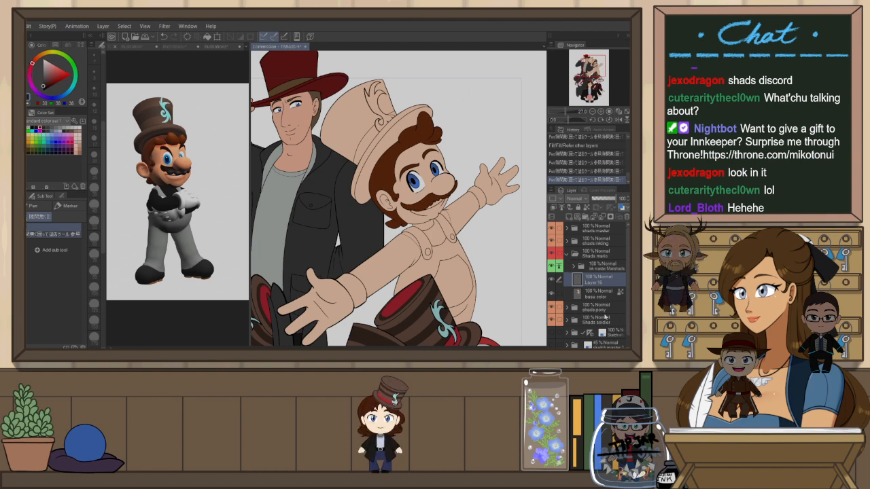
key(g)
click(438, 233)
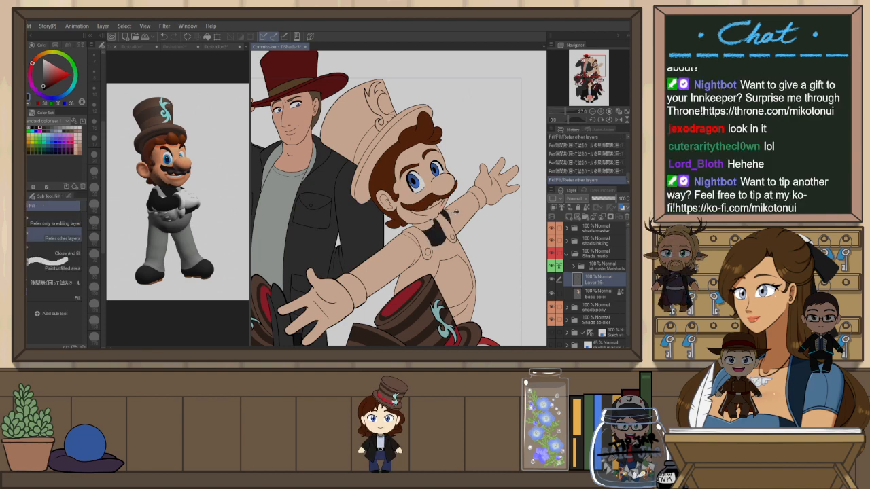
click(452, 212)
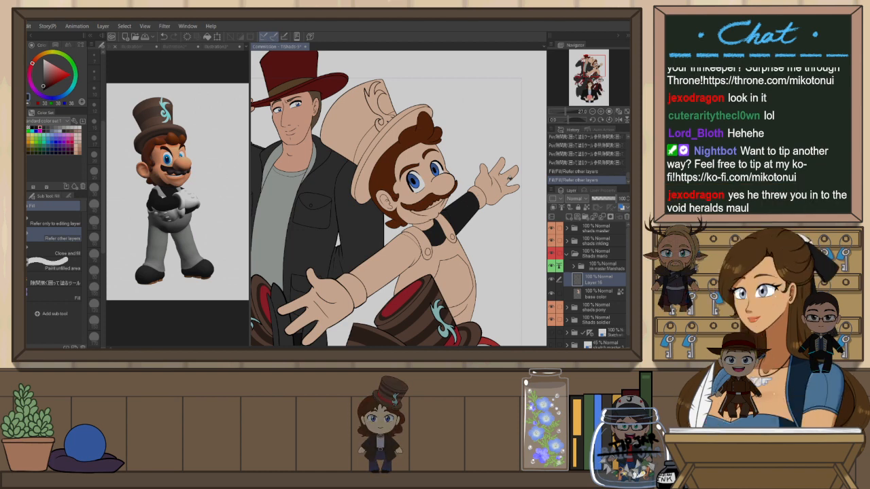
drag(404, 259, 424, 228)
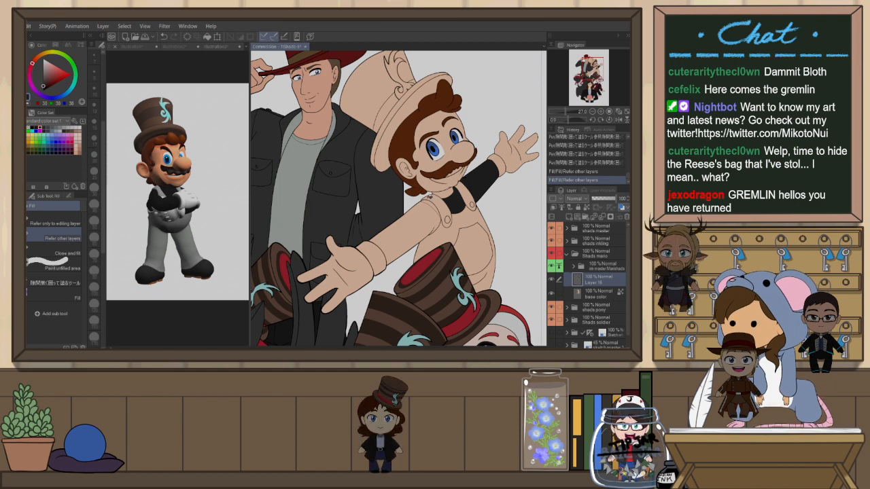
click(416, 228)
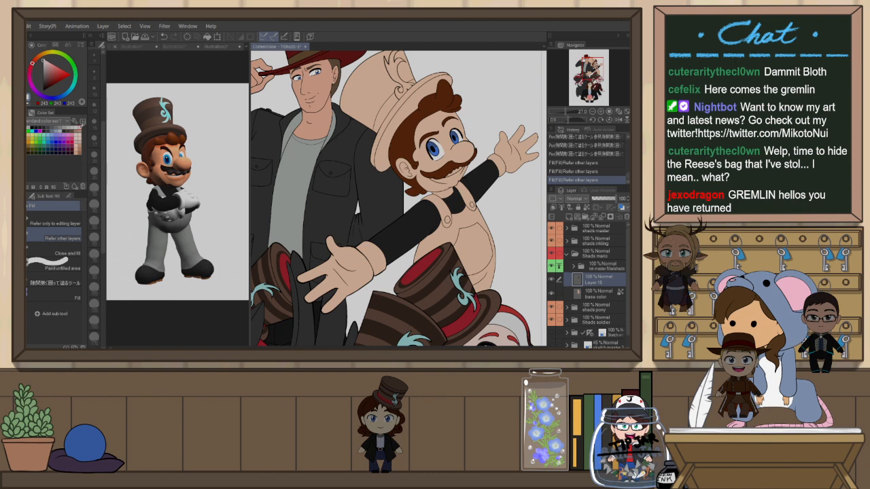
Fill Mario's overalls and both of his gloves with white
mouse_move(448, 229)
mouse_down()
mouse_move(450, 218)
mouse_move(469, 233)
mouse_move(477, 219)
mouse_up()
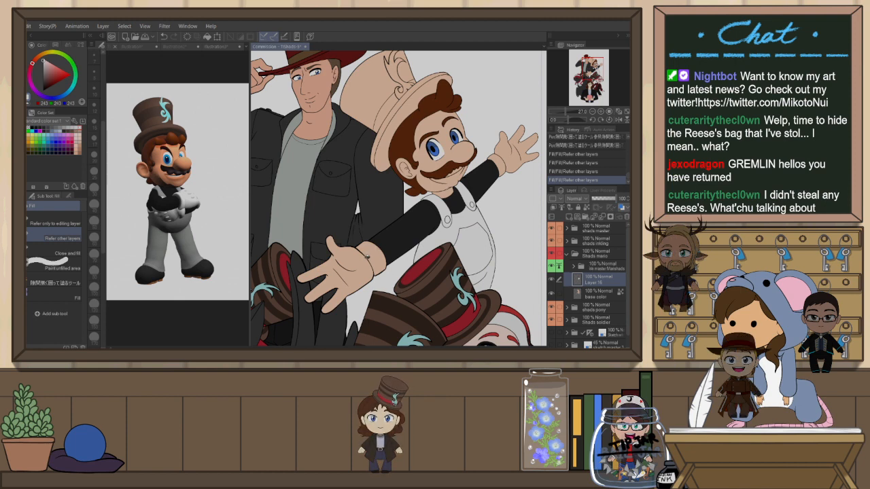
click(350, 272)
click(501, 166)
click(516, 153)
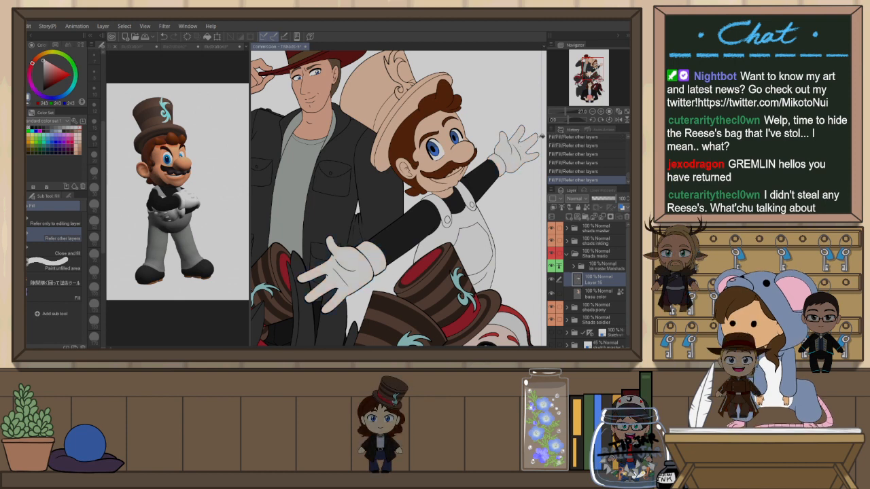
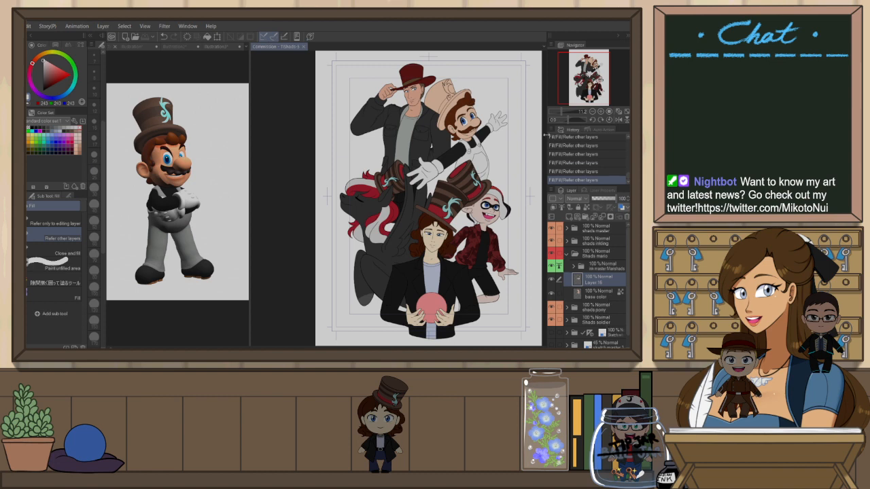
Sample a brown and fill the brim and crown of Mario's hat with it
scroll(465, 57, up, 3)
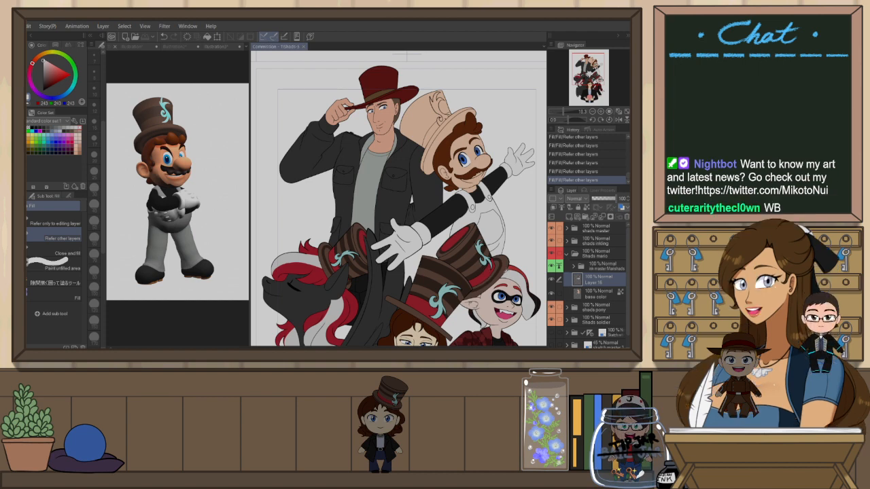
alt+click(465, 161)
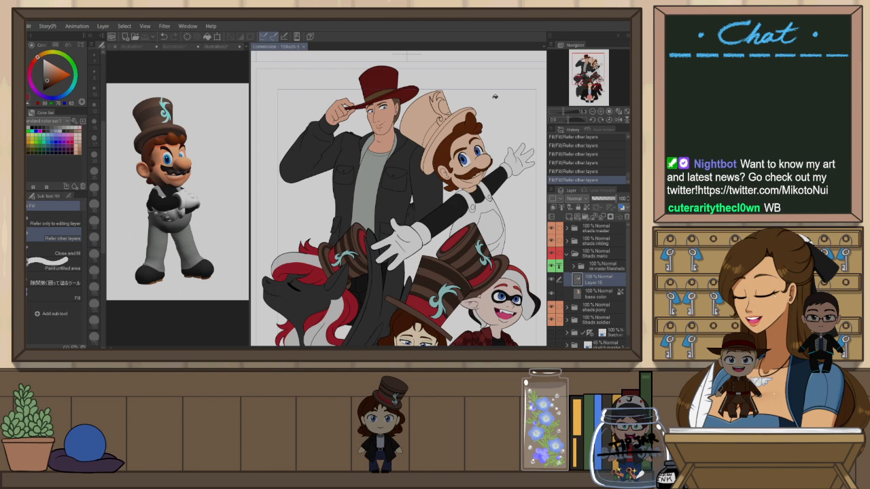
scroll(425, 87, up, 3)
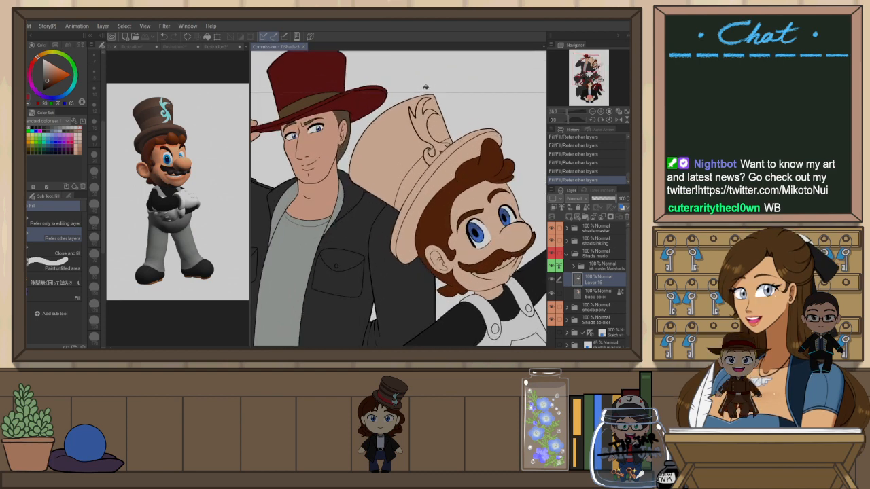
alt+click(430, 185)
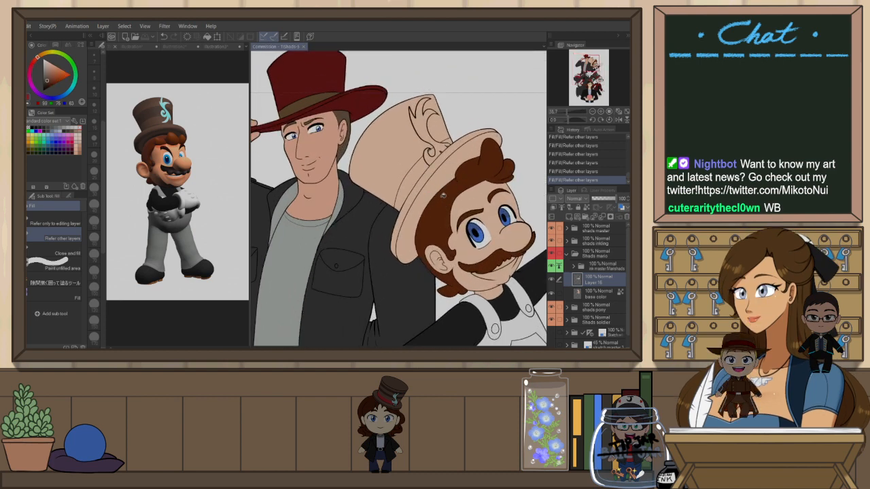
click(477, 158)
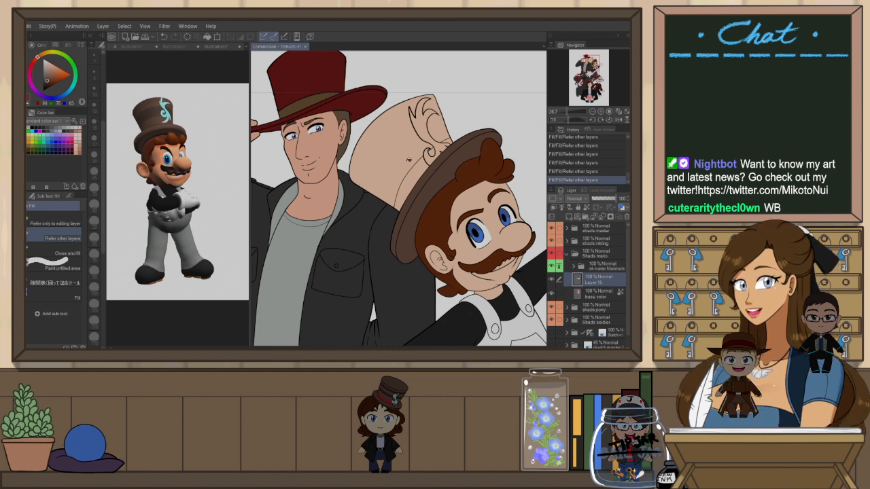
click(414, 142)
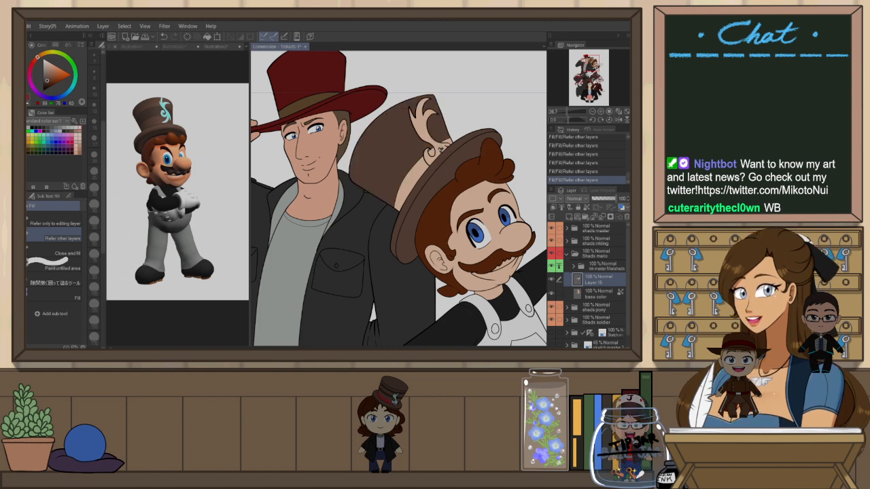
Sample the red and fill the band around Mario's hat
scroll(438, 143, up, 5)
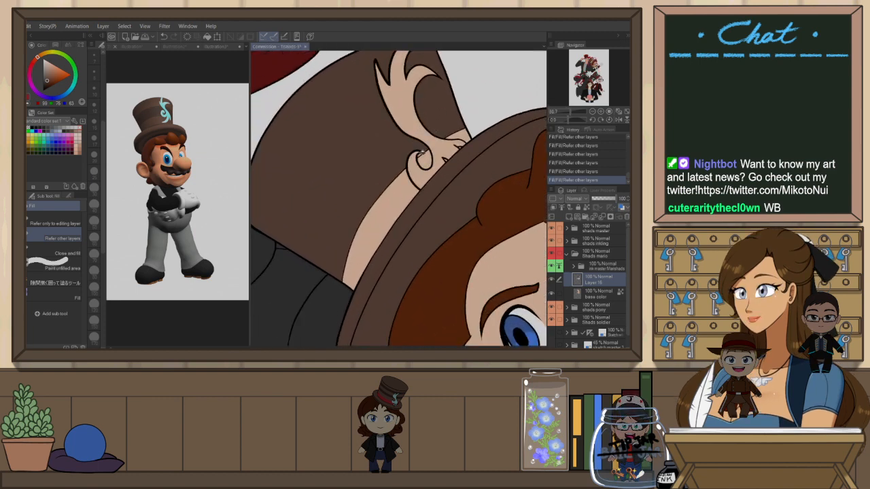
alt+click(451, 155)
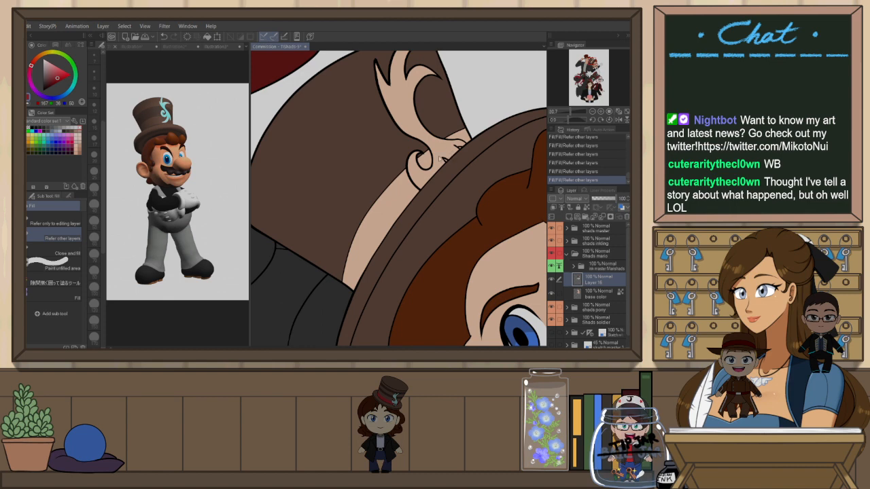
click(425, 161)
click(404, 197)
click(463, 137)
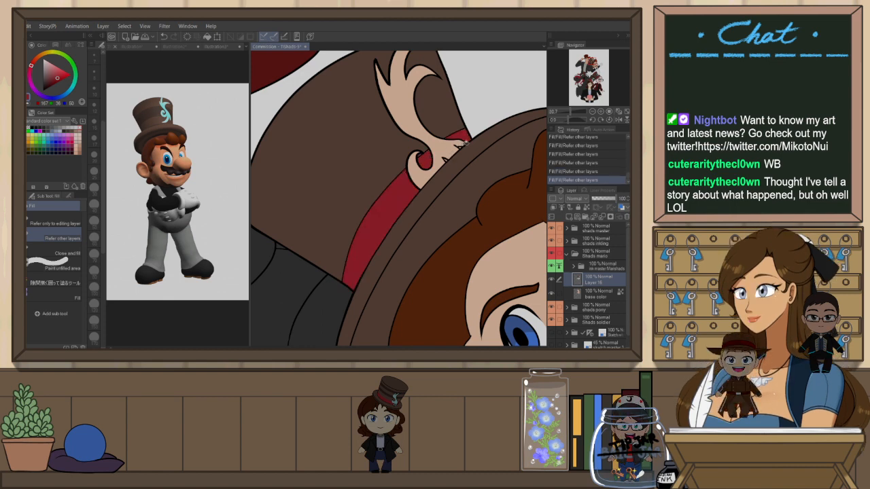
key(p)
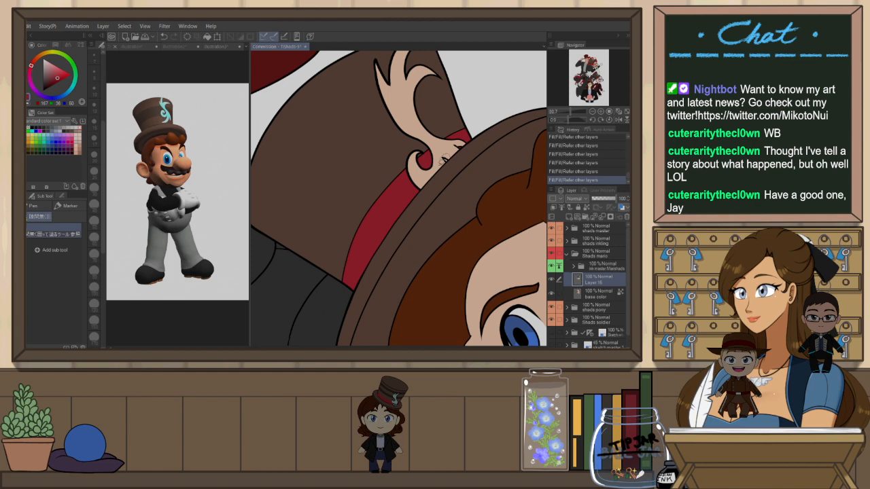
drag(445, 155, 449, 161)
key(ctrl+z)
Fill the small gap beside the ear and touch up the red hat band with the pen
key(g)
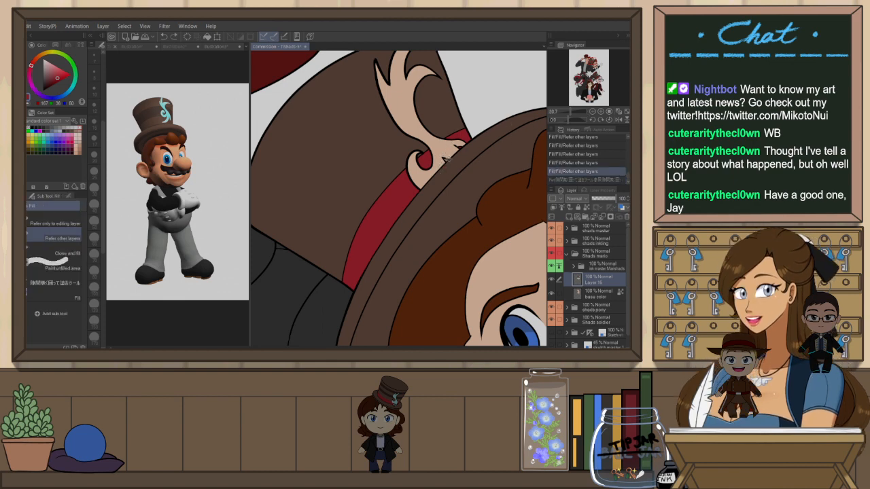
click(447, 160)
key(p)
drag(443, 152, 469, 144)
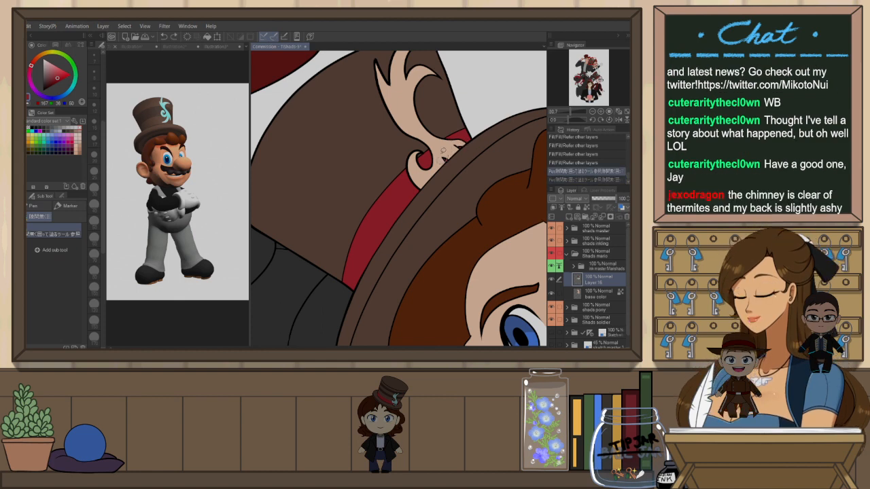
Select the line-art layer and auto-select the crown area of Mario's hat
scroll(438, 128, down, 5)
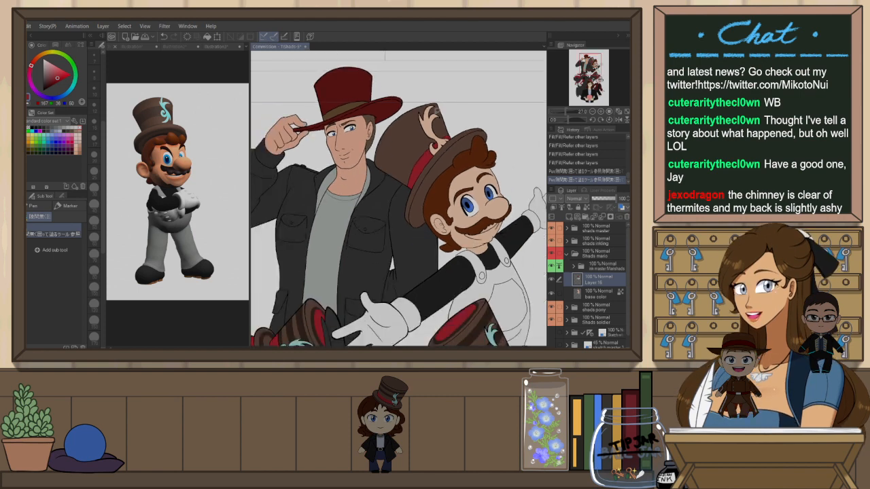
scroll(437, 110, up, 4)
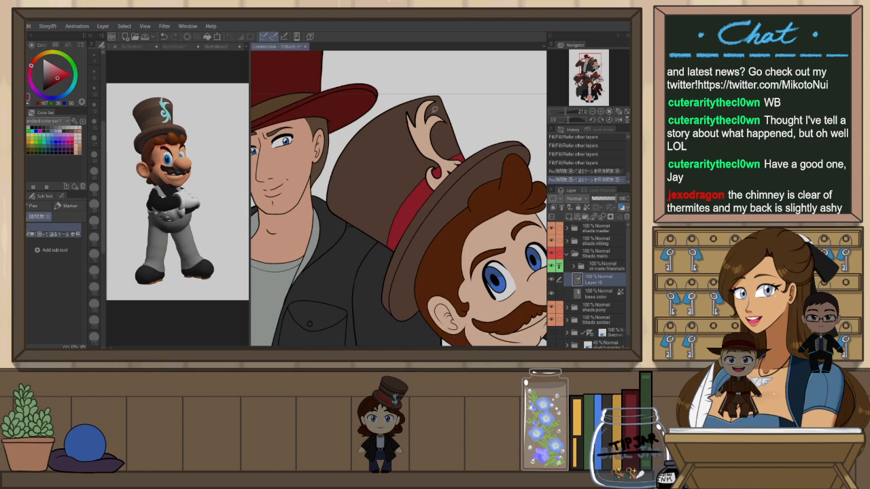
scroll(443, 89, up, 1)
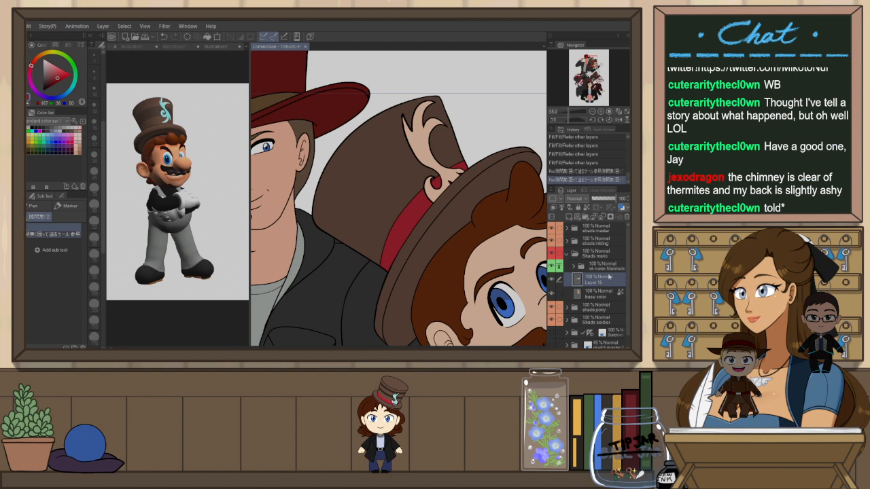
click(605, 267)
key(w)
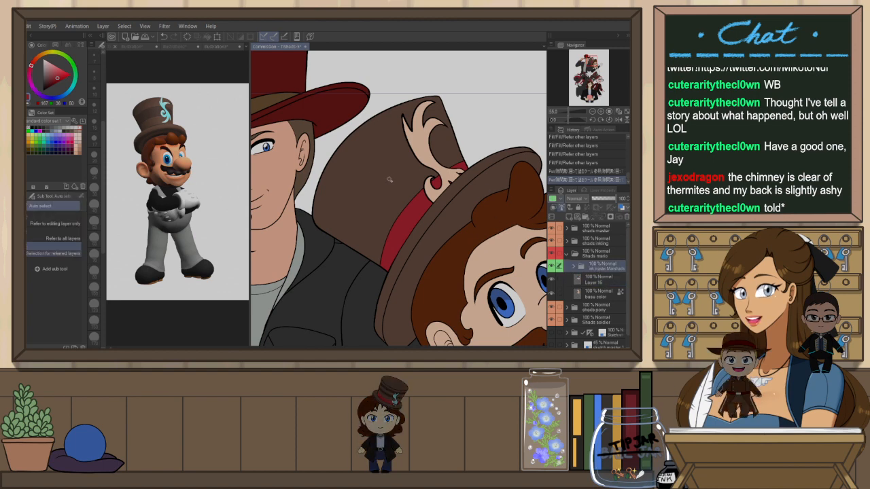
scroll(436, 178, up, 3)
click(436, 179)
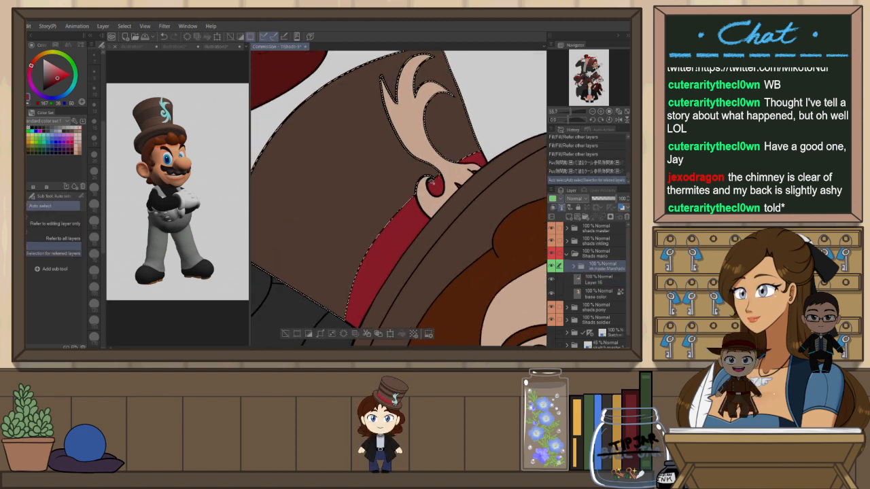
scroll(382, 71, down, 5)
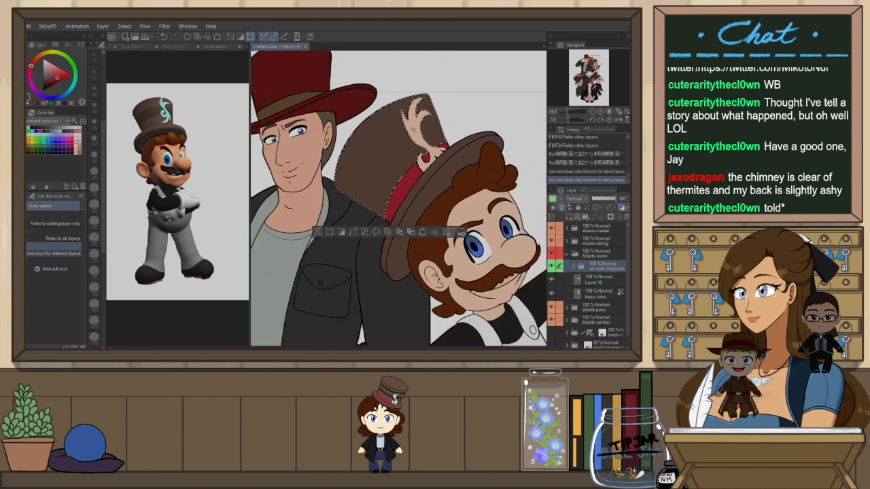
scroll(379, 62, up, 1)
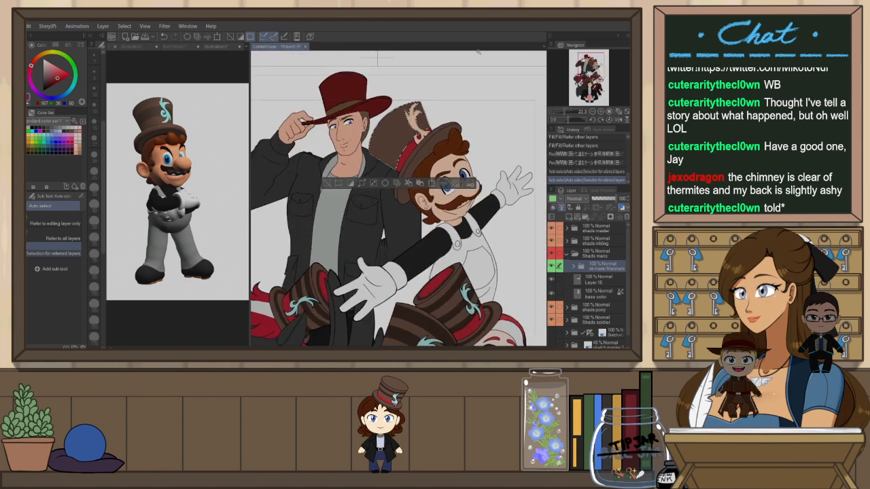
Sample the hat's brown on the color layer and sketch darker pencil stripes across the selected crown
key(p)
alt+click(467, 291)
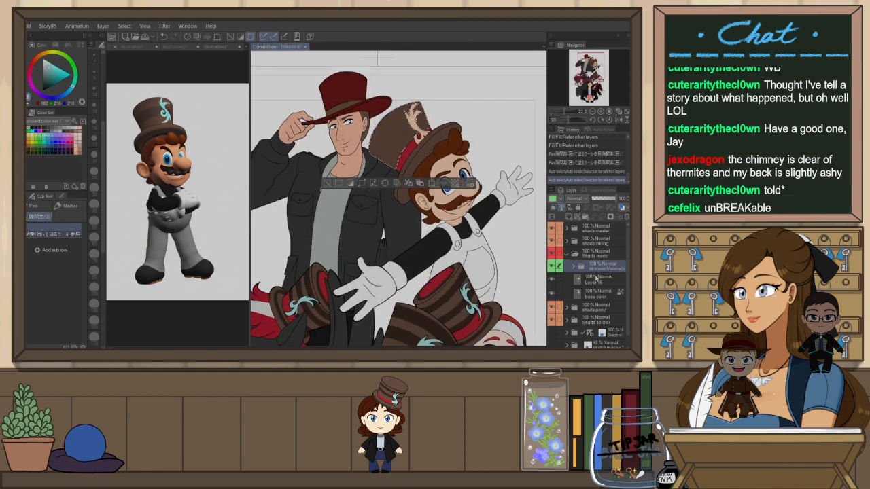
click(596, 279)
alt+click(453, 291)
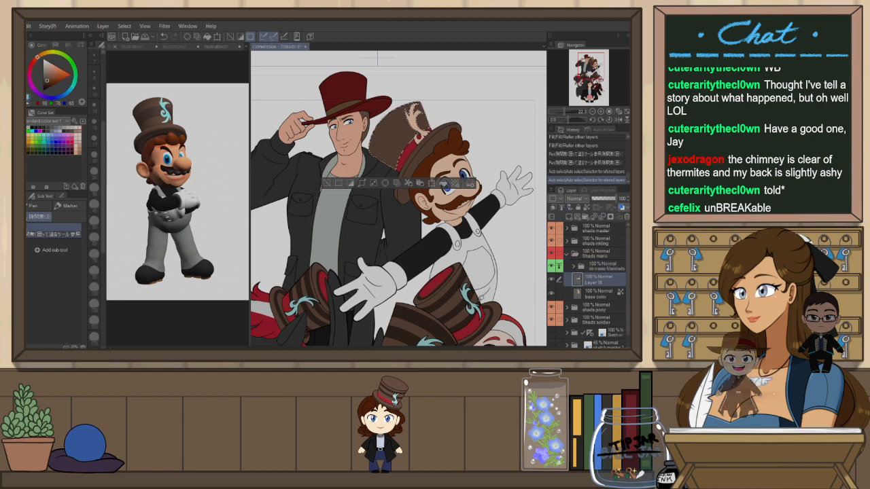
alt+click(451, 292)
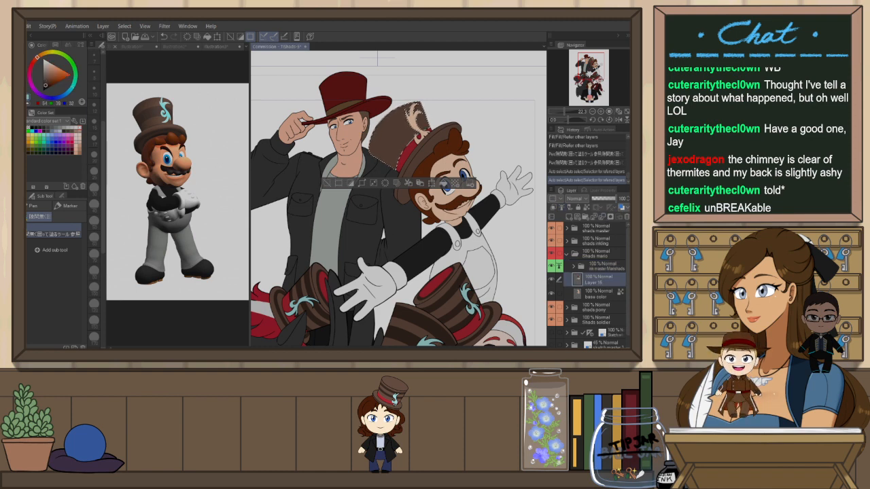
key(p)
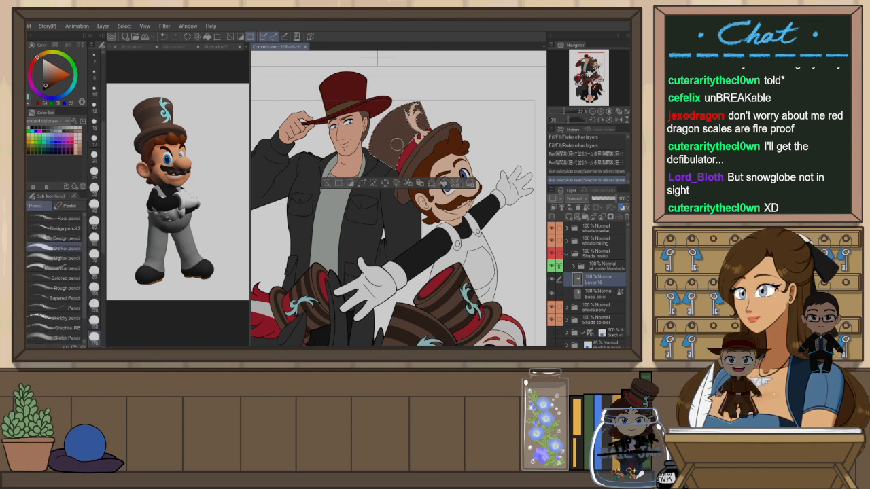
drag(391, 162, 399, 197)
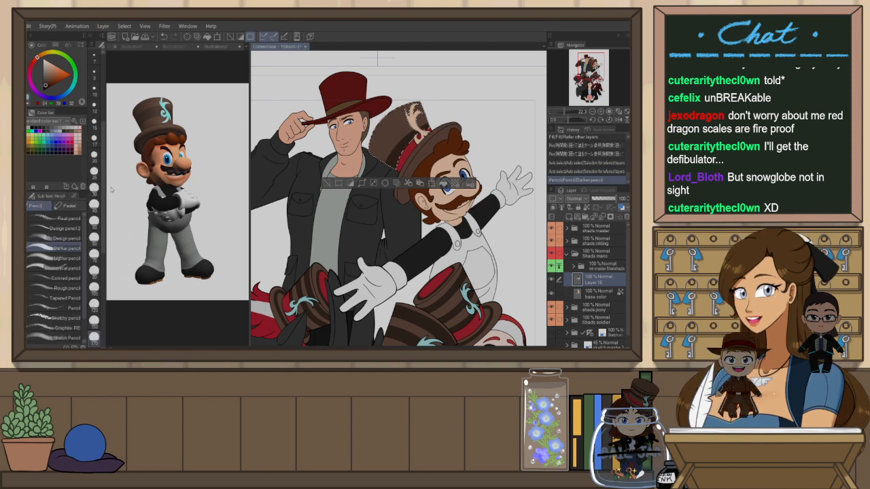
key(ctrl+z)
drag(390, 162, 400, 190)
key(ctrl+z)
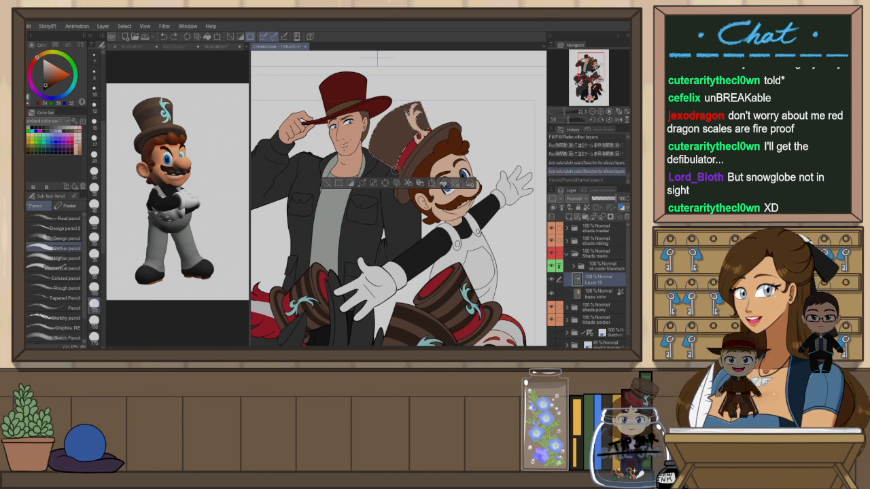
mouse_move(412, 109)
mouse_down()
mouse_move(429, 134)
mouse_move(413, 160)
mouse_up()
key(ctrl+z)
drag(431, 132, 413, 163)
key(ctrl+z)
Redraw the crown's diagonal stripes with the darker pencil and clear the selection
drag(431, 130, 416, 156)
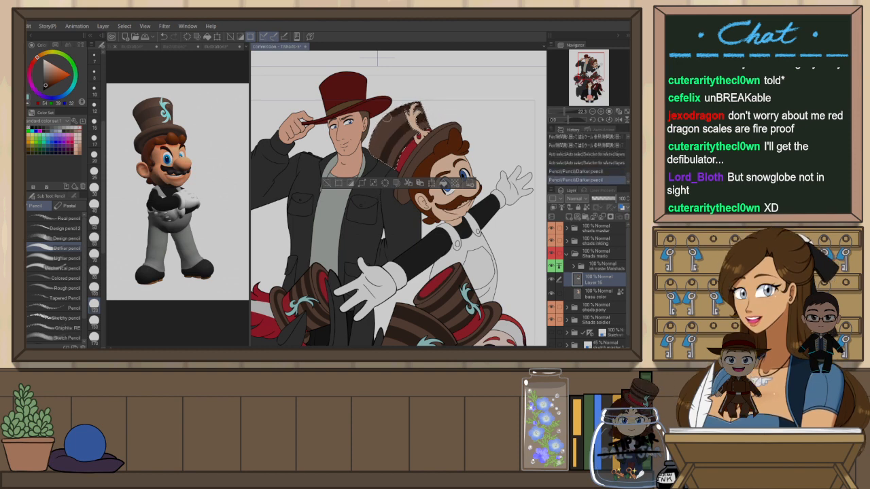
drag(399, 110, 419, 140)
key(ctrl+z)
key(ctrl+z)
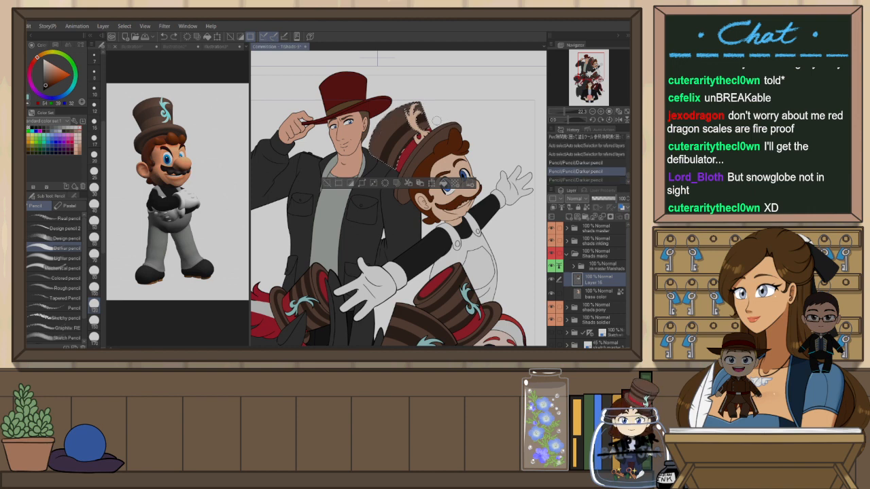
drag(435, 120, 416, 148)
key(ctrl+z)
mouse_move(435, 120)
mouse_down()
mouse_move(406, 130)
mouse_move(417, 148)
mouse_up()
key(ctrl+z)
drag(392, 184, 388, 165)
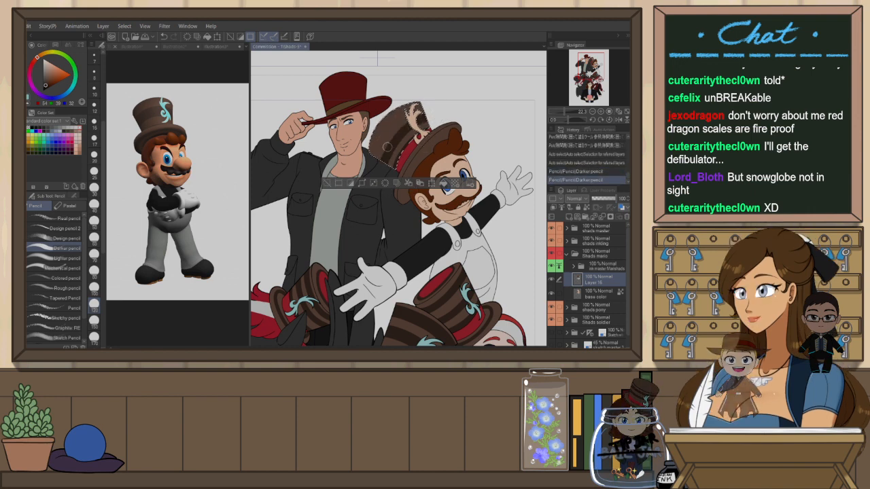
drag(402, 113, 380, 155)
key(ctrl+z)
mouse_move(420, 104)
mouse_down()
mouse_move(409, 105)
mouse_move(373, 169)
mouse_up()
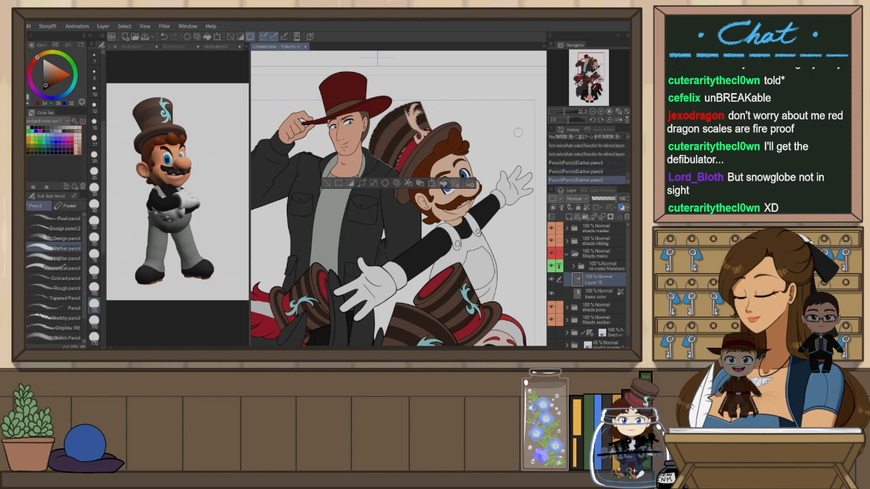
key(ctrl+d)
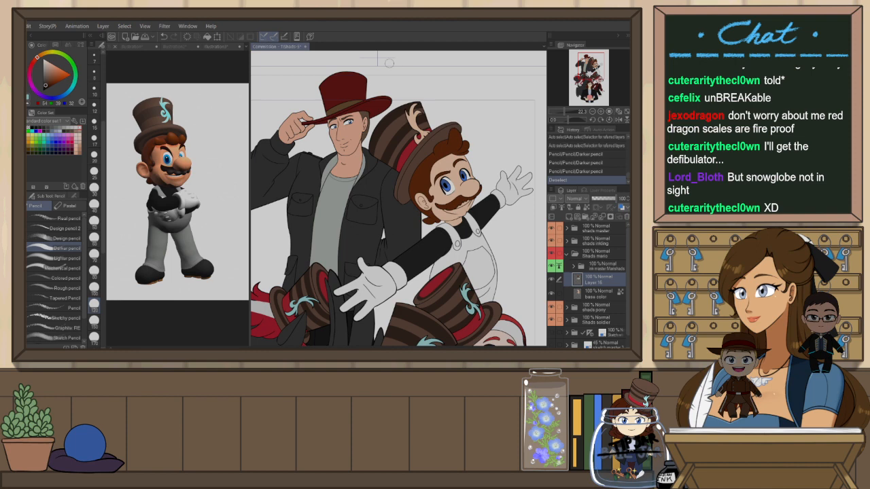
Swap to the teal color and fill the ornament on the hat's crown
key(x)
key(g)
click(416, 122)
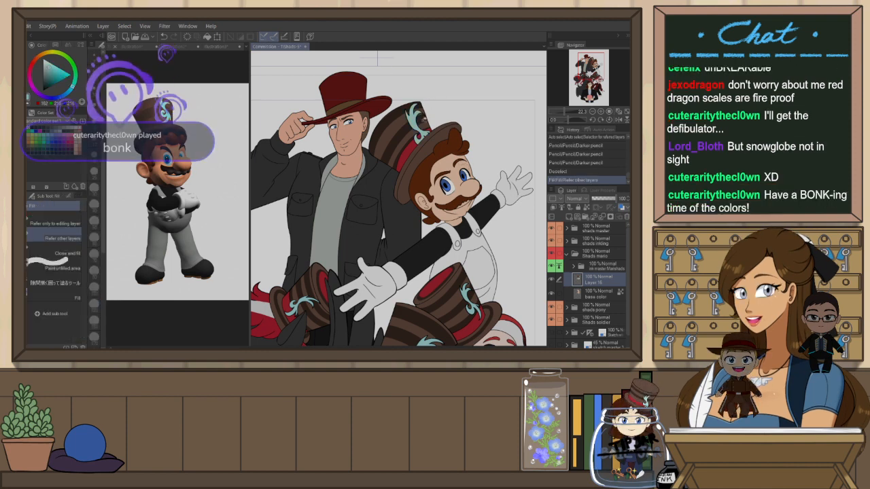
scroll(416, 132, up, 2)
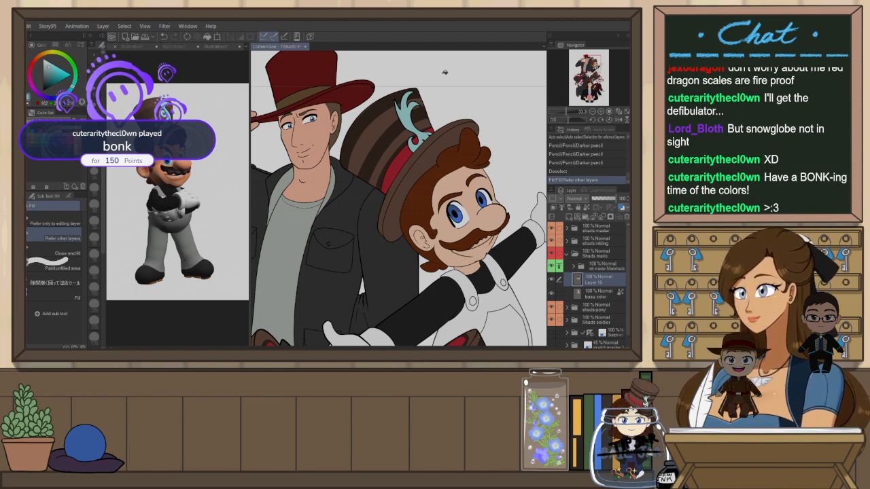
scroll(418, 99, up, 3)
scroll(438, 110, down, 1)
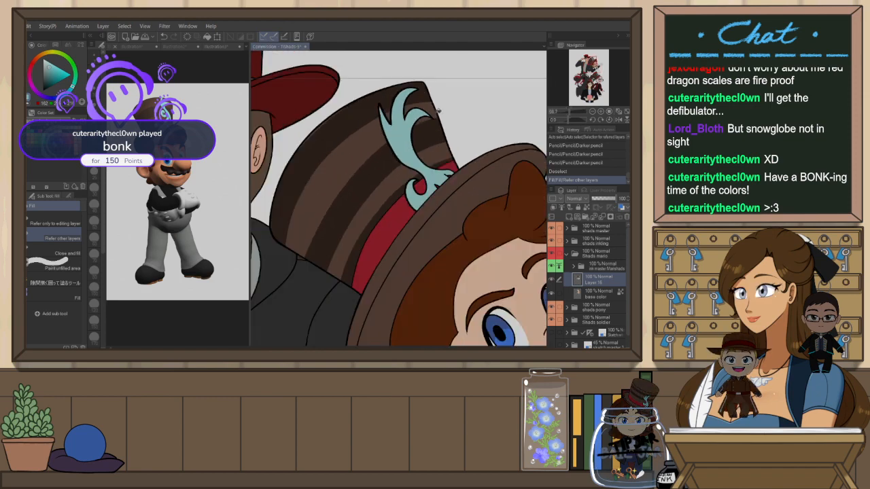
scroll(447, 191, down, 3)
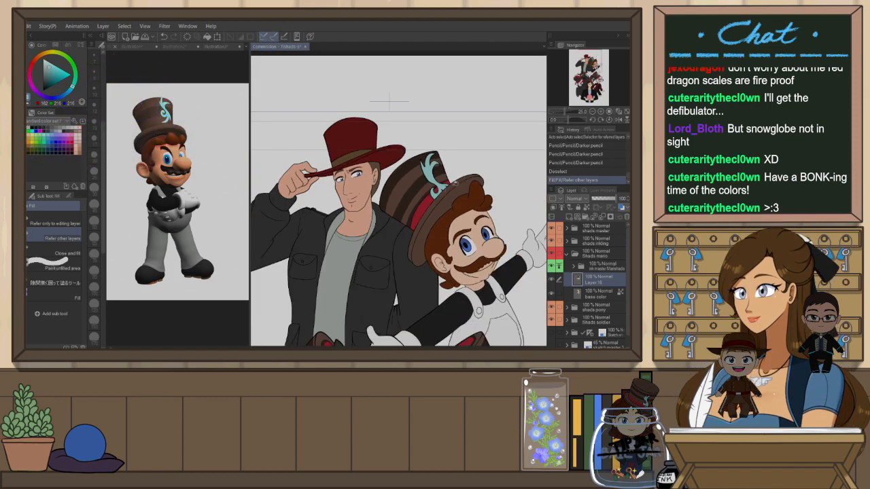
scroll(454, 186, down, 2)
scroll(440, 193, up, 2)
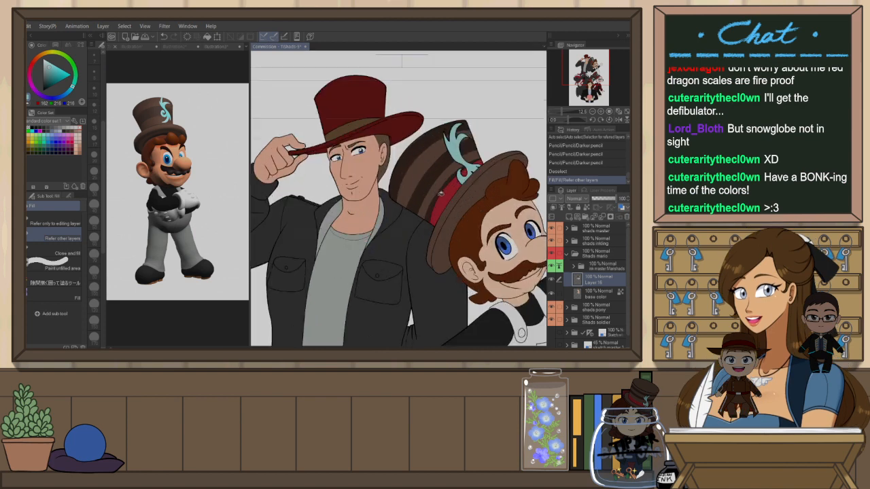
Auto-select the upper crown of Mario's hat from the line-art layer, add a darker pencil stripe there, and clear the selection
click(604, 267)
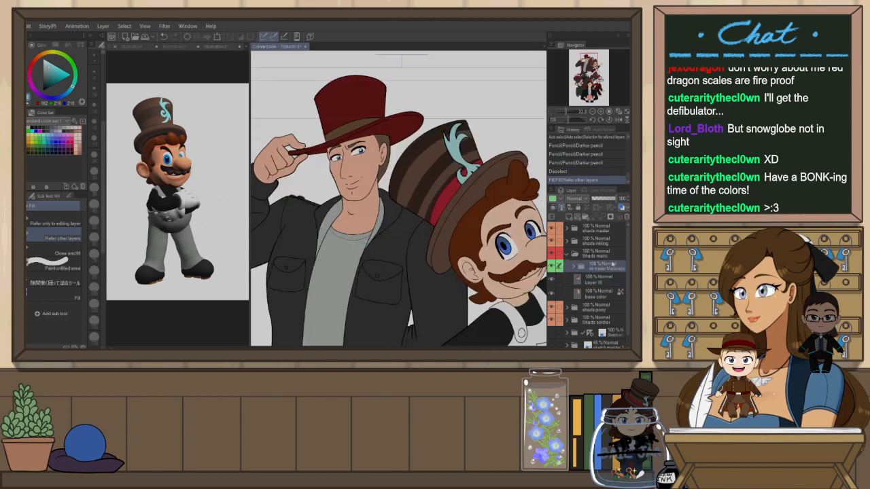
key(w)
click(442, 178)
click(603, 279)
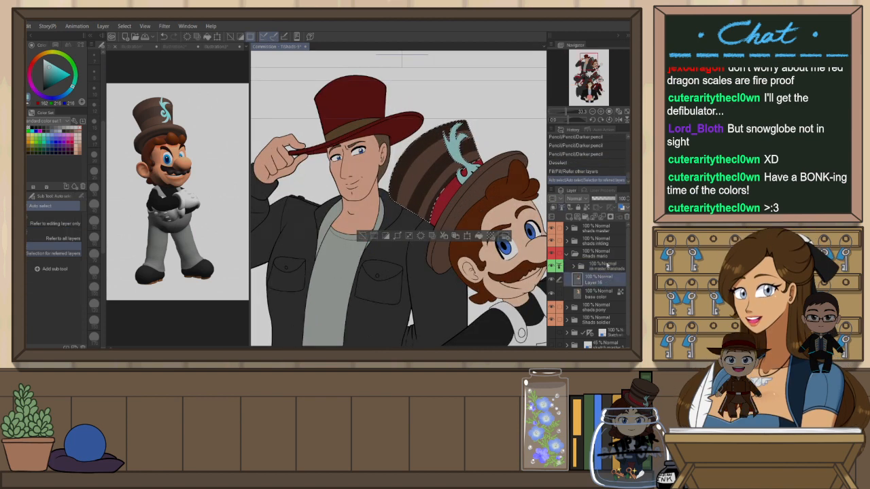
alt+click(449, 190)
key(p)
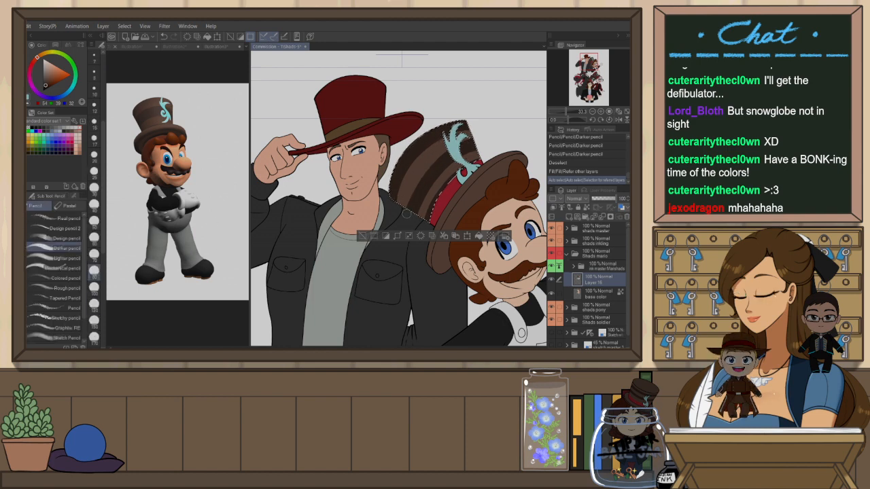
drag(435, 146, 448, 161)
key(ctrl+d)
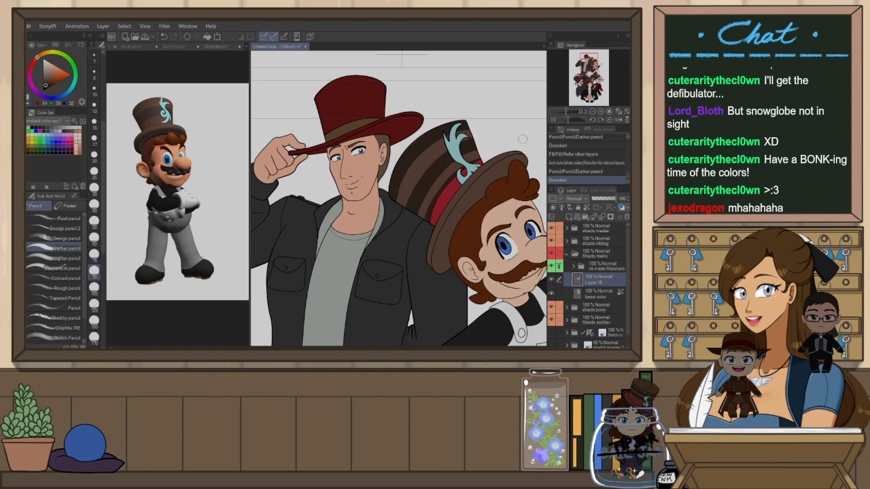
Create a new layer above the colours and dab white highlights into both of Mario's eyes
scroll(474, 119, down, 6)
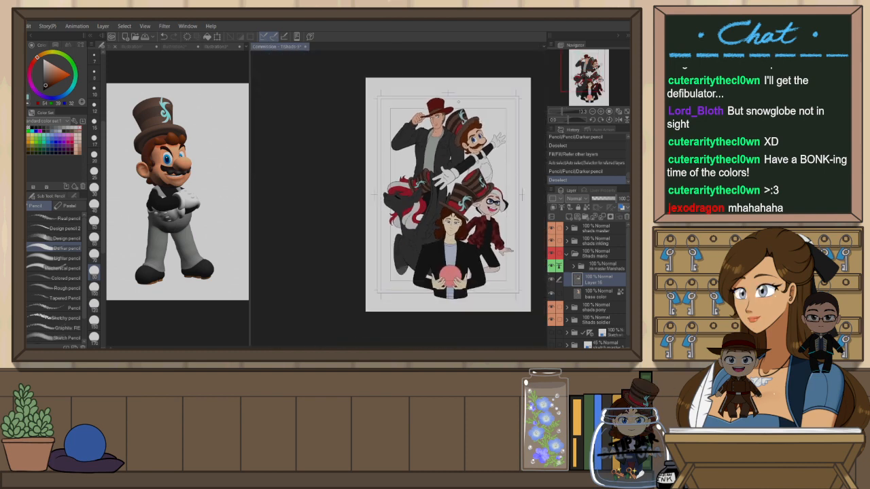
scroll(476, 140, up, 3)
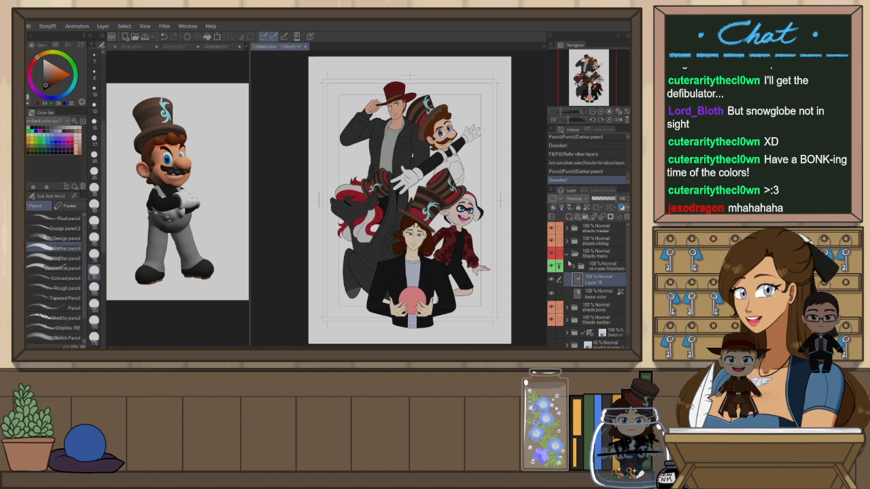
click(568, 254)
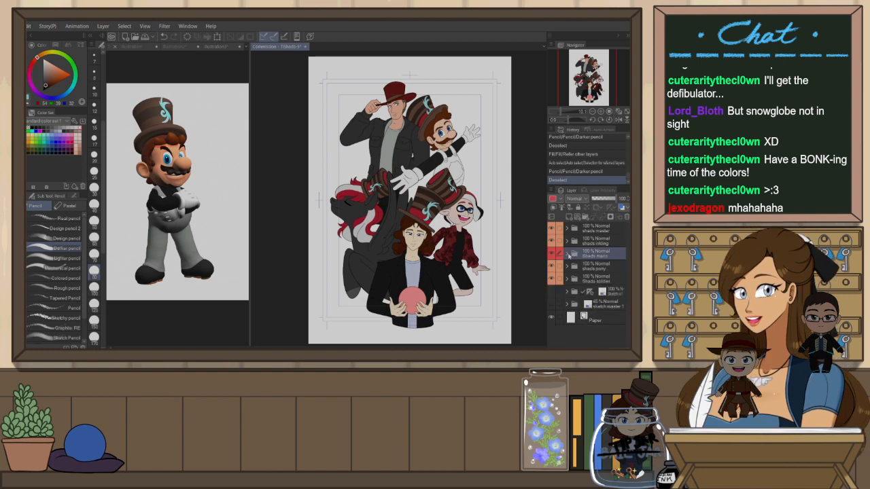
click(568, 254)
click(591, 266)
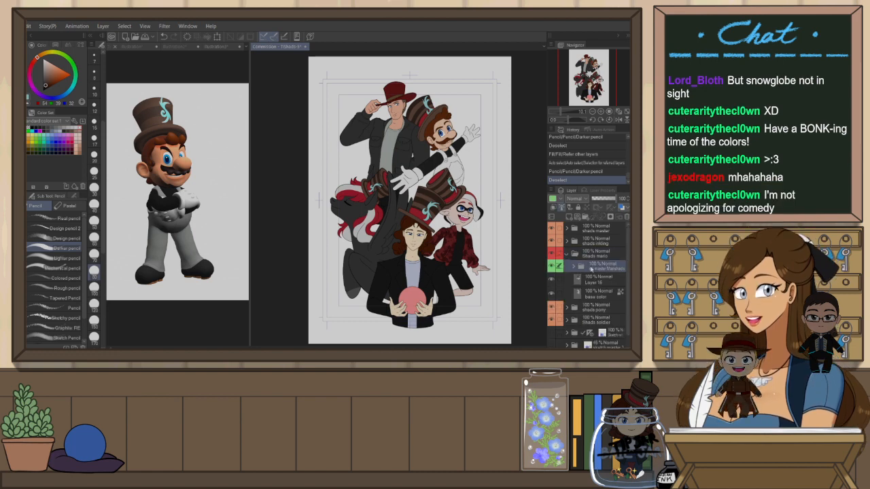
scroll(442, 135, up, 6)
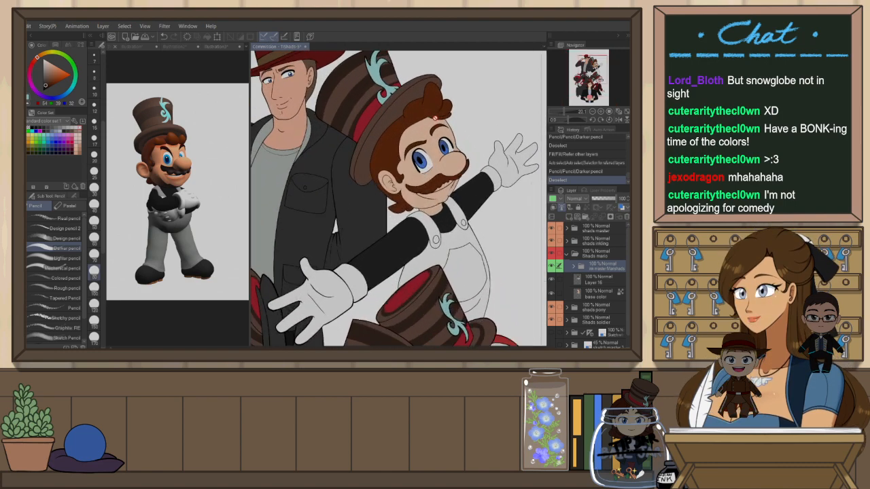
scroll(440, 137, up, 1)
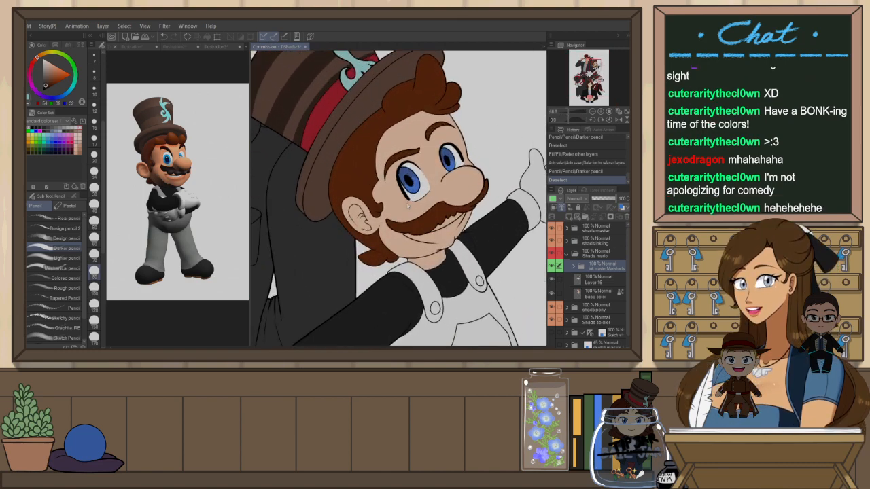
key(ctrl+shift+n)
scroll(428, 163, up, 3)
key(x)
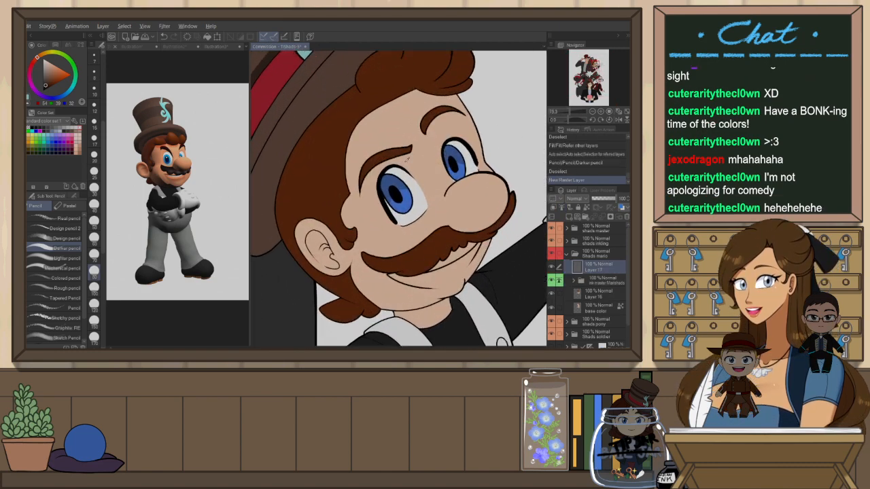
drag(502, 187, 494, 242)
key(p)
key(p)
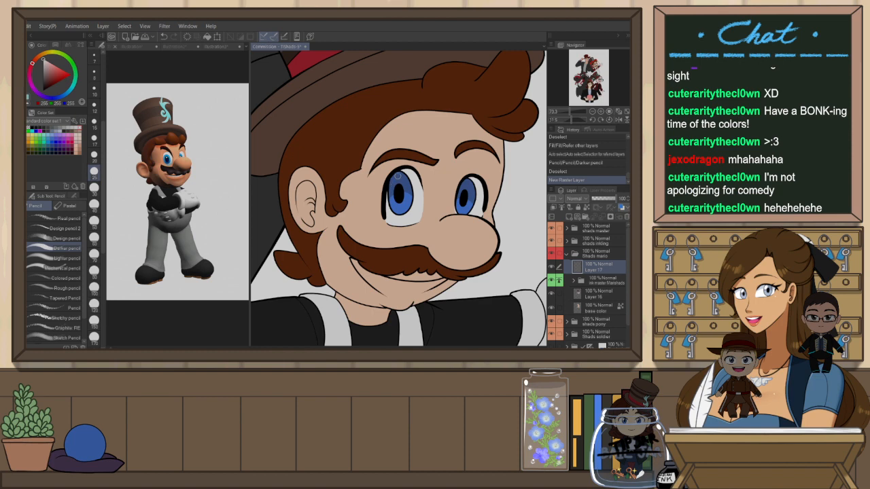
drag(397, 180, 394, 185)
drag(467, 183, 465, 185)
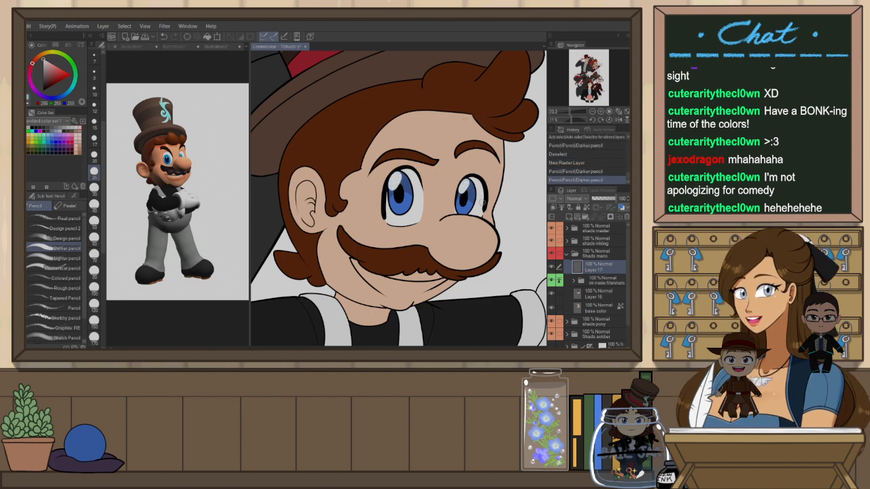
Pick a dark red, draw the open mouth's upper edge on the lower colour layer, and fill the mouth
key(minus)
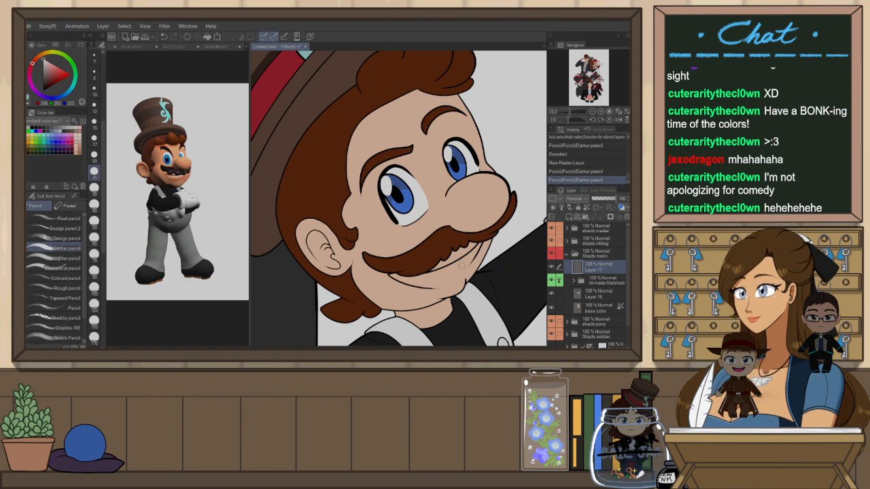
key(w)
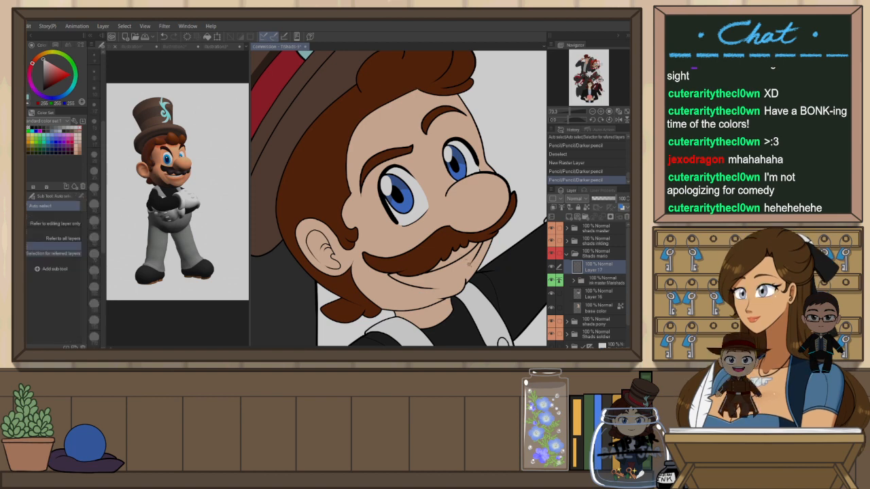
key(h)
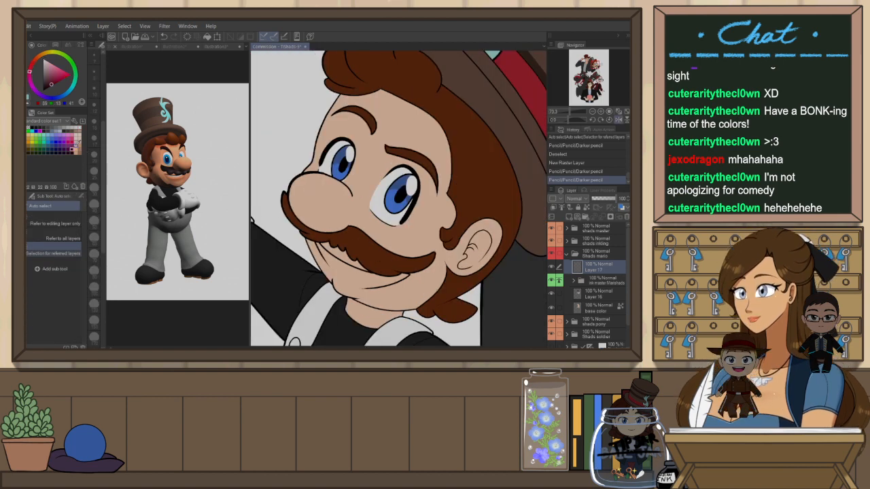
click(77, 140)
click(73, 138)
key(r)
drag(478, 193, 365, 305)
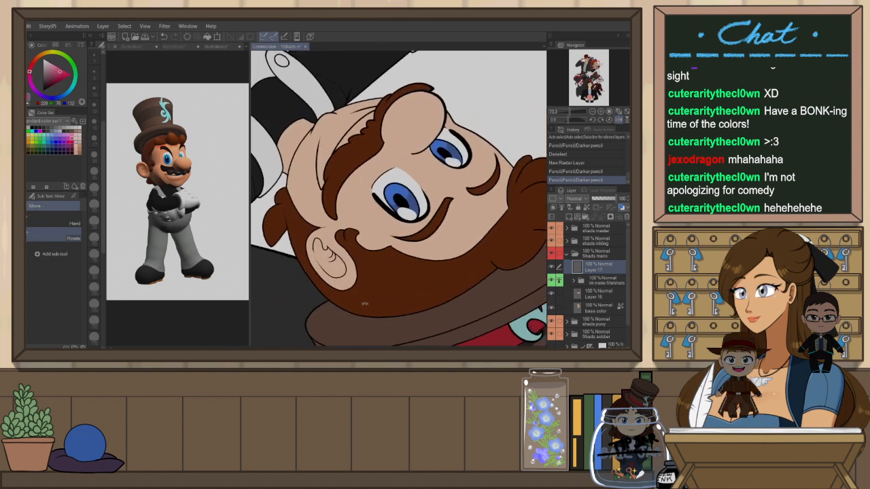
scroll(329, 140, up, 1)
key(p)
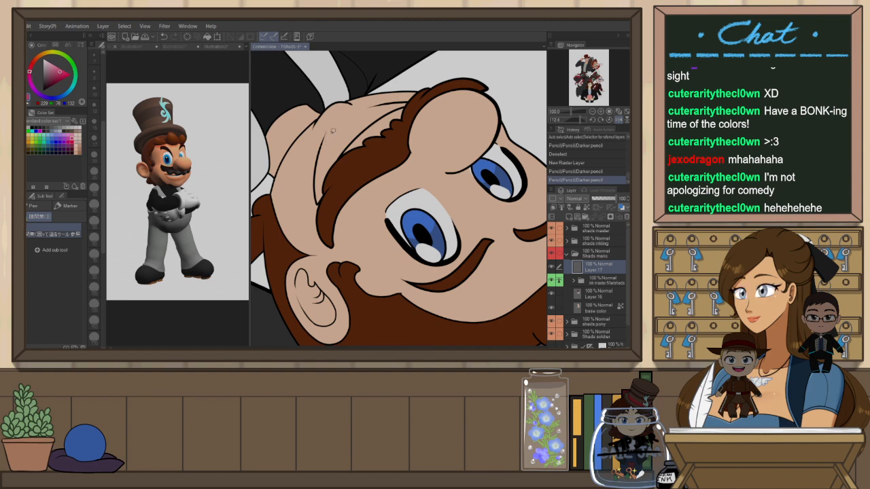
key(p)
drag(322, 145, 327, 133)
key(ctrl+z)
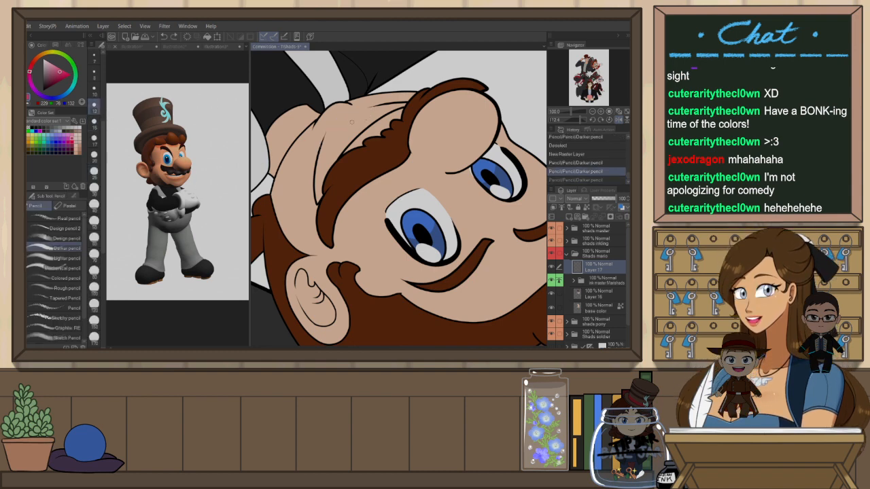
mouse_move(324, 144)
mouse_down()
mouse_move(344, 116)
mouse_move(384, 105)
mouse_up()
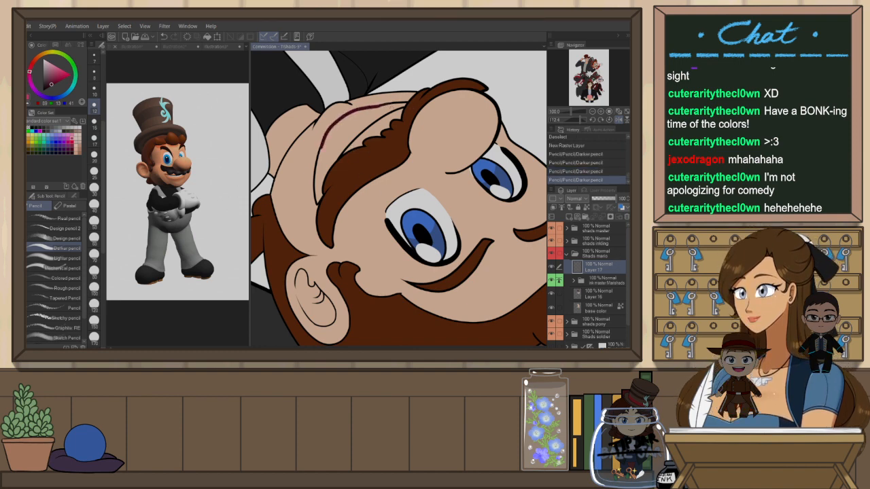
key(ctrl+z)
key(ctrl+z)
click(594, 293)
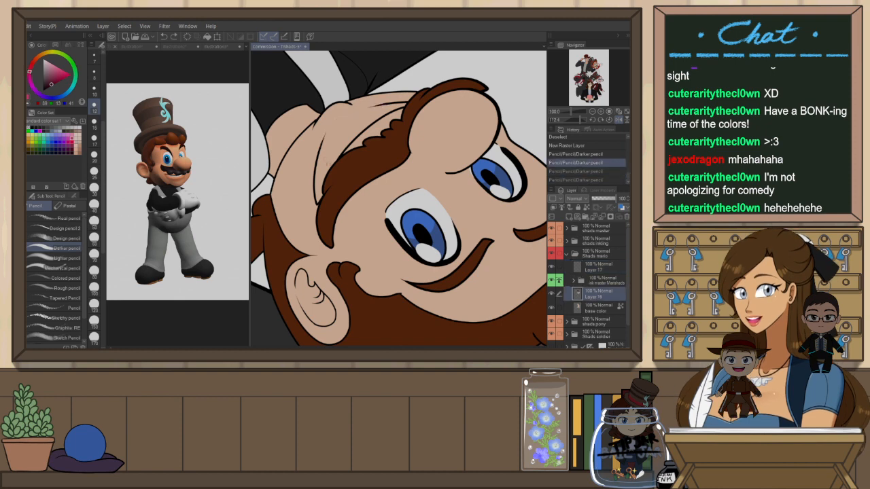
drag(325, 134, 378, 107)
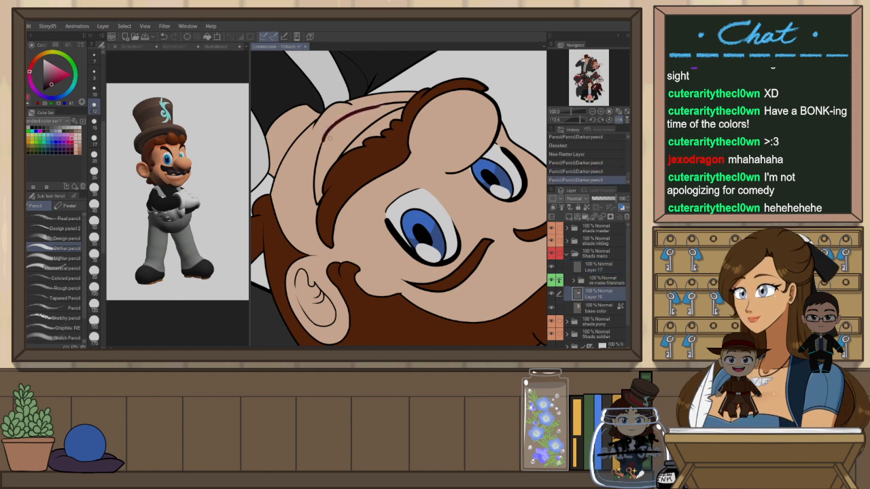
key(e)
mouse_move(329, 138)
mouse_down()
mouse_move(316, 148)
mouse_move(327, 121)
mouse_move(325, 136)
mouse_up()
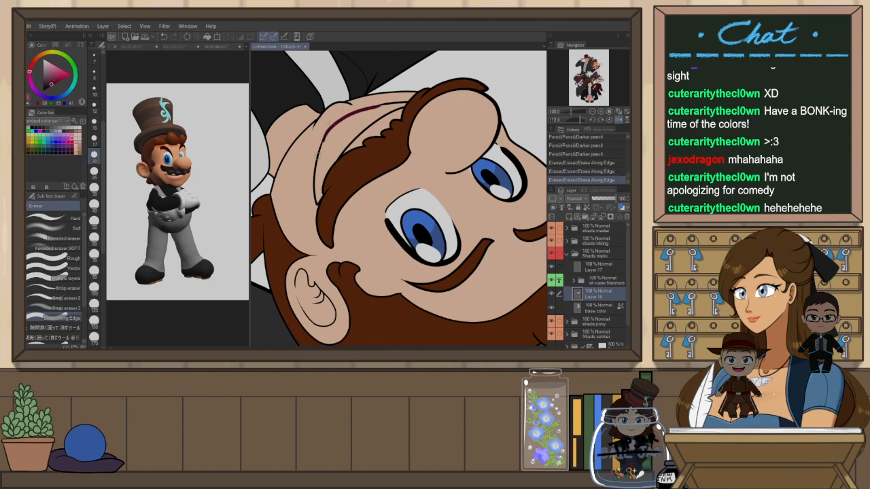
key(g)
click(337, 144)
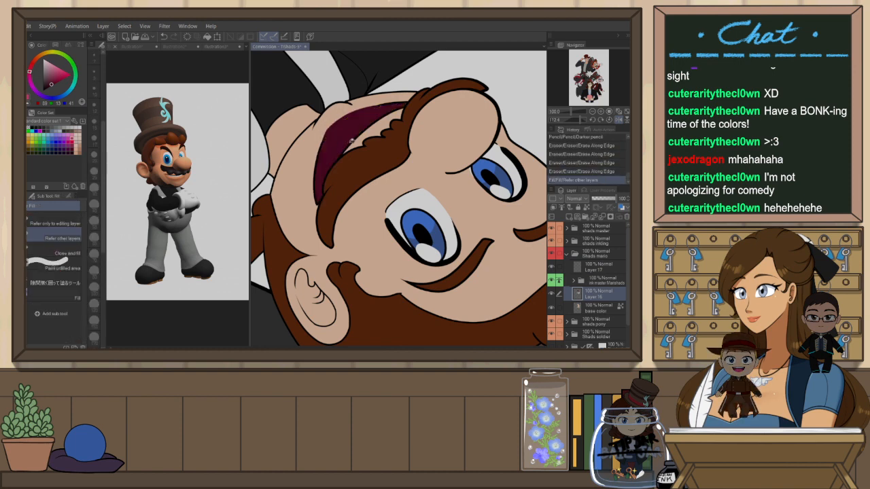
Erase the stray dark red spilling past the mouth's edge near the cheek
key(h)
click(470, 109)
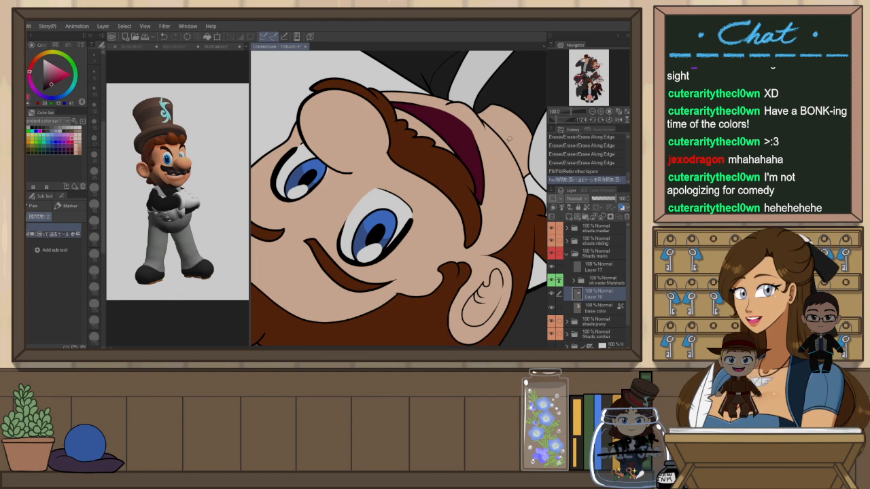
key(e)
drag(476, 132, 495, 171)
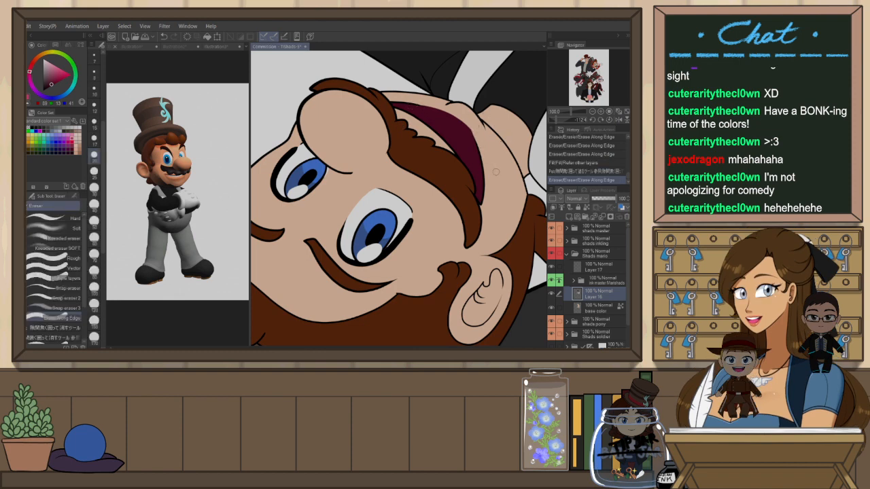
drag(476, 125, 491, 155)
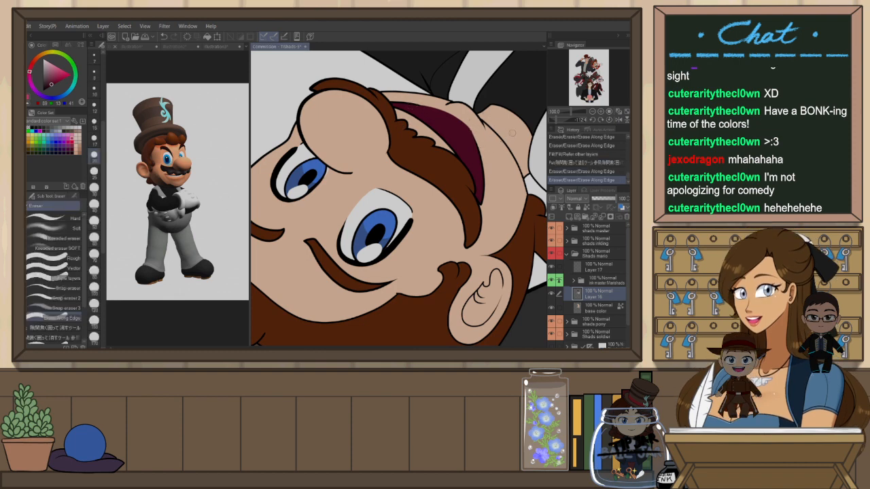
Try further eraser and pencil touch-ups around the mouth's edges, undoing each stroke
key(ctrl+@)
key(r)
mouse_move(505, 258)
mouse_down()
mouse_move(503, 120)
mouse_move(238, 297)
mouse_move(218, 247)
mouse_up()
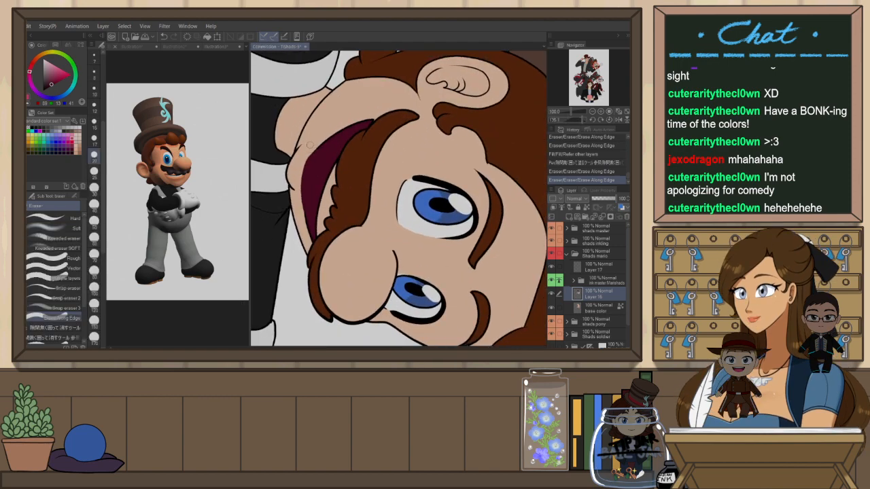
key(ctrl+z)
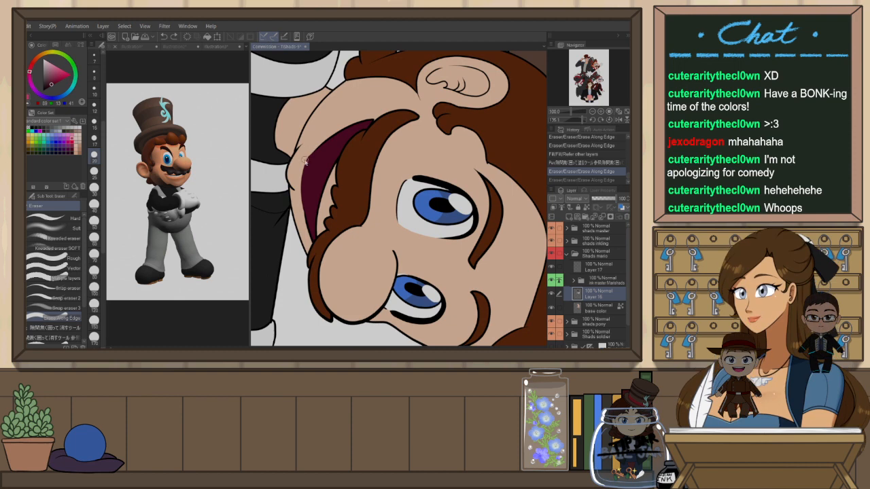
scroll(304, 160, up, 1)
mouse_move(318, 140)
mouse_down()
mouse_move(330, 123)
mouse_move(305, 165)
mouse_up()
key(ctrl+z)
mouse_move(334, 123)
mouse_down()
mouse_move(306, 166)
mouse_move(328, 135)
mouse_up()
key(ctrl+z)
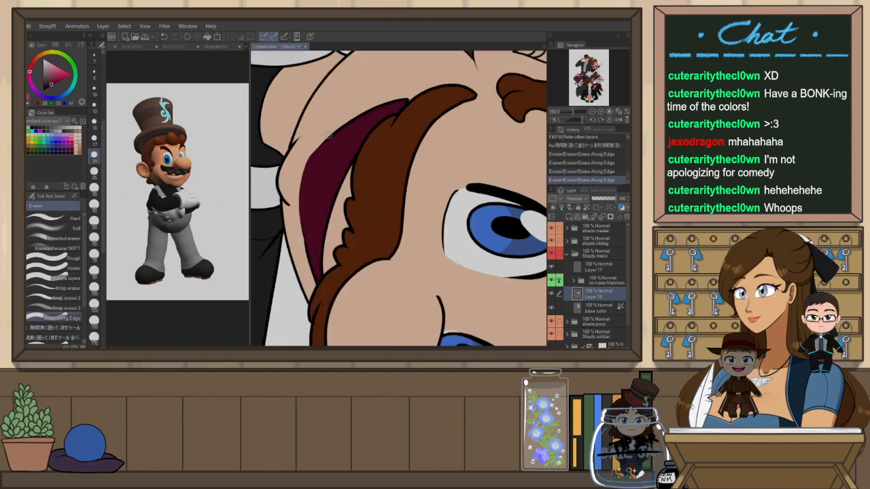
key(ctrl+at)
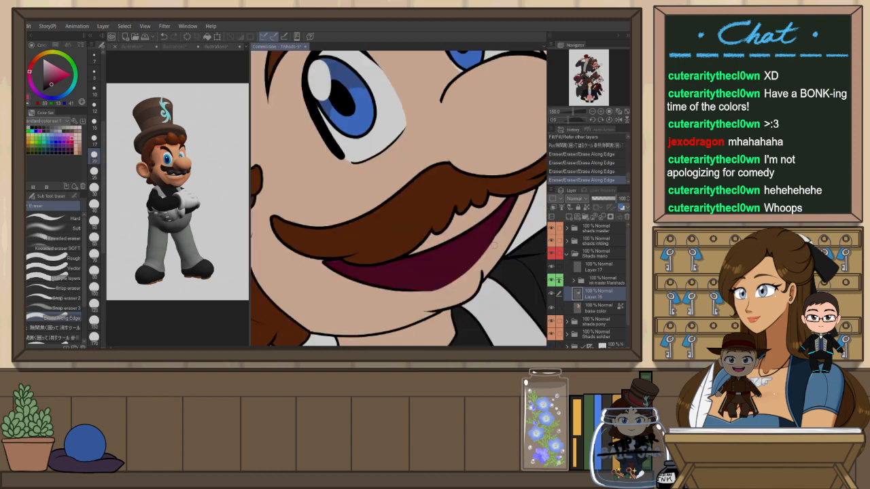
drag(494, 244, 480, 265)
key(ctrl+z)
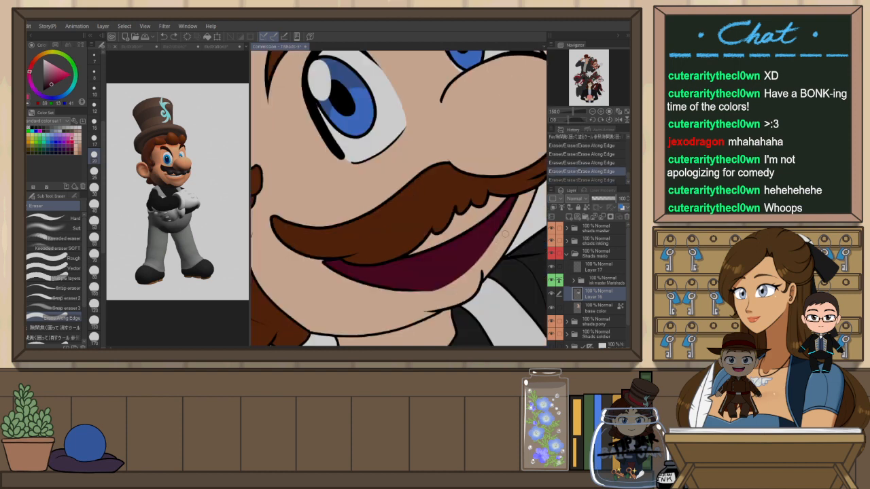
scroll(505, 234, down, 4)
scroll(502, 255, up, 1)
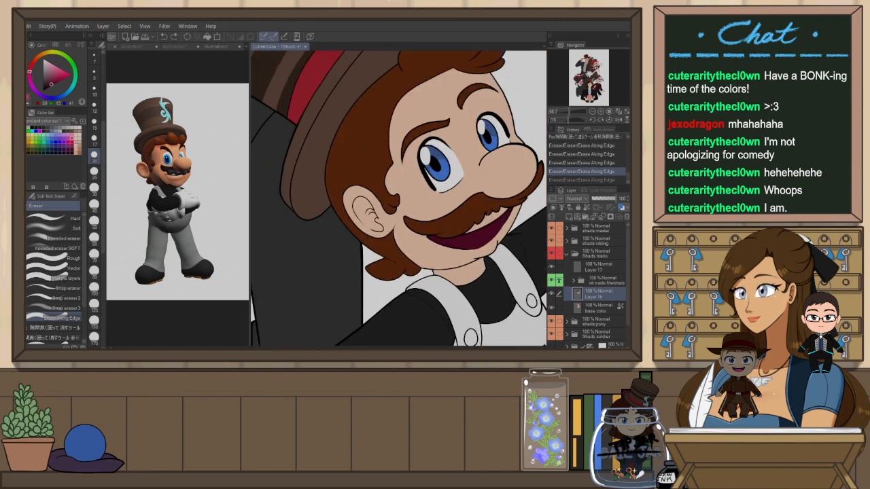
key(h)
key(p)
drag(373, 246, 306, 246)
key(ctrl+z)
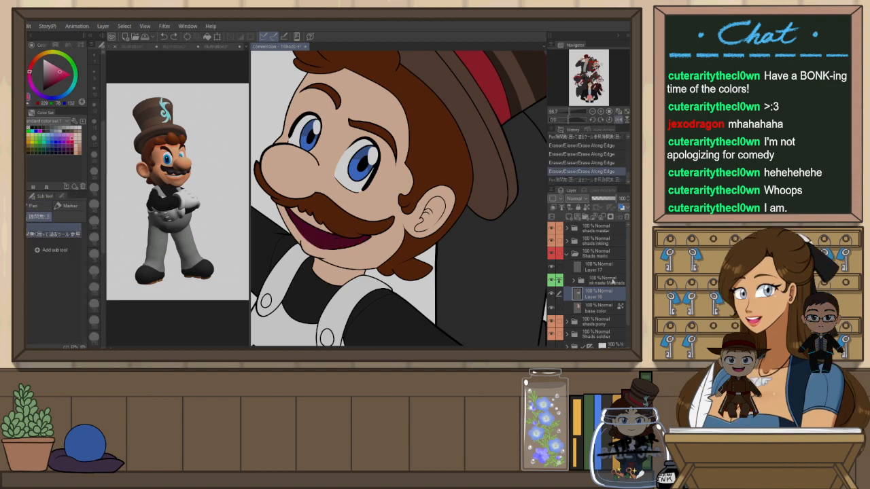
Auto-select Mario's skin area on the flats layer, pen a touch-up on Layer 16 inside it, and deselect
click(612, 280)
key(w)
click(391, 243)
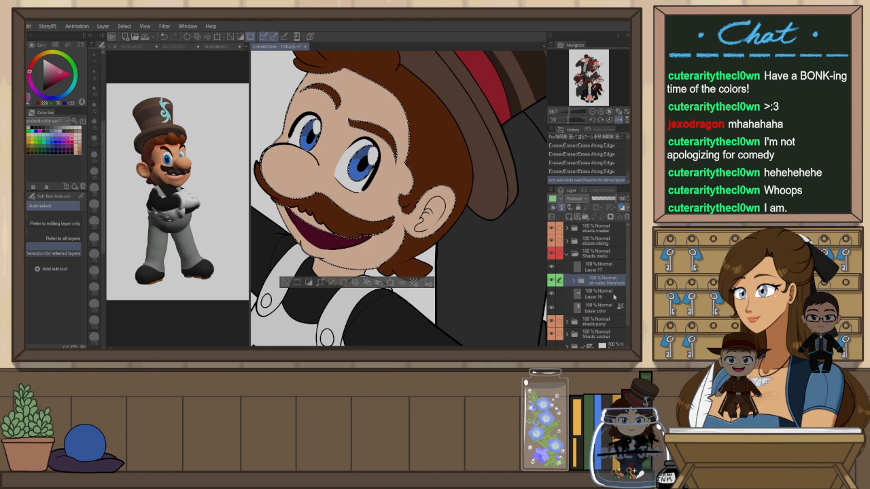
click(616, 295)
key(h)
key(p)
mouse_move(418, 239)
mouse_down()
mouse_move(511, 235)
mouse_move(469, 260)
mouse_up()
key(ctrl+d)
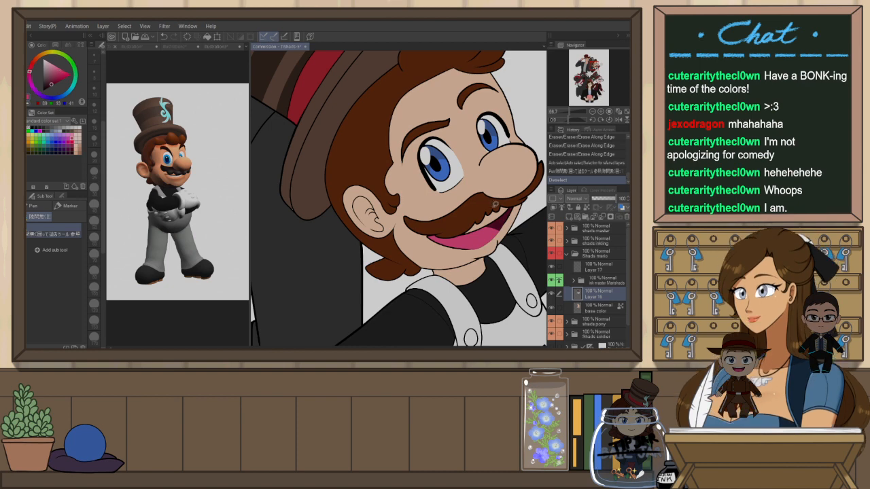
Fill the small gap at the corner of Mario's mouth and dab it with the pen
key(g)
key(g)
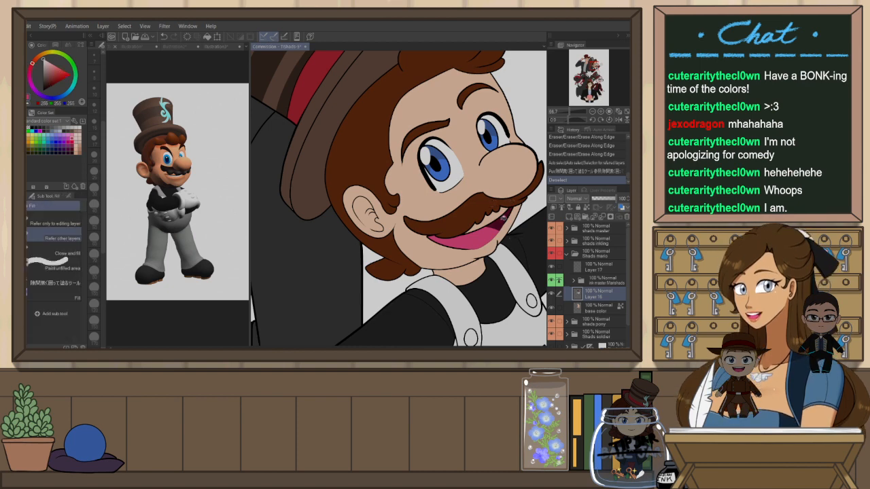
click(517, 251)
alt+click(519, 249)
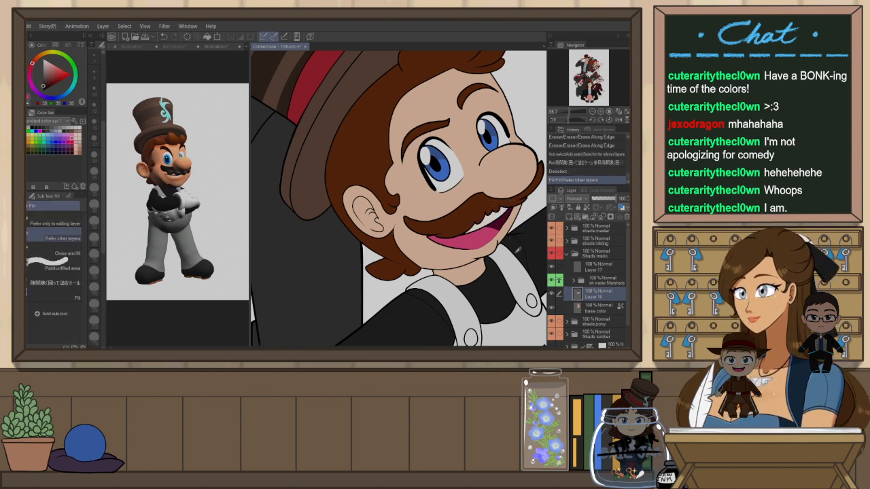
key(p)
click(512, 230)
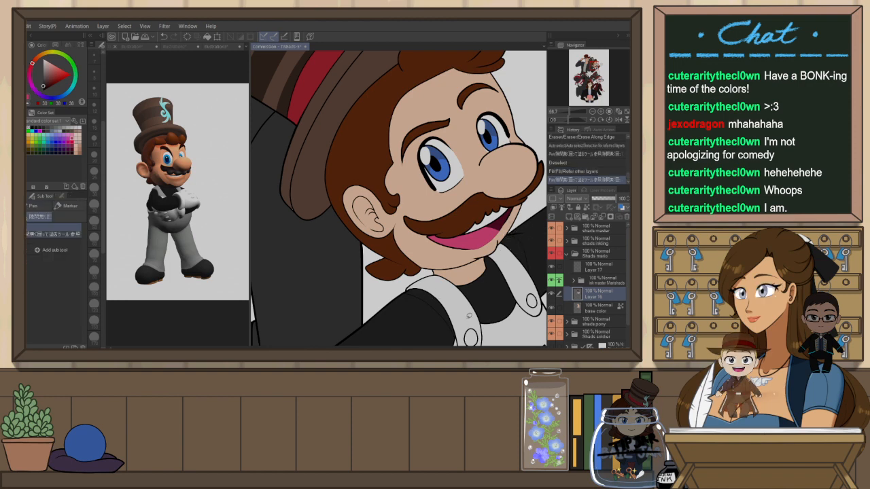
Zoom and pan around Mario's hat, face and collar to inspect the colouring
scroll(473, 306, down, 2)
scroll(420, 308, up, 1)
scroll(379, 240, up, 2)
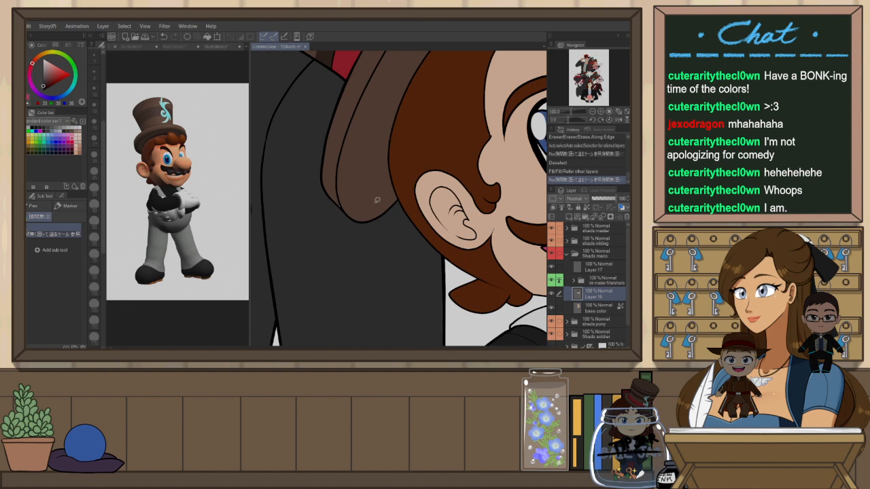
drag(350, 188, 373, 190)
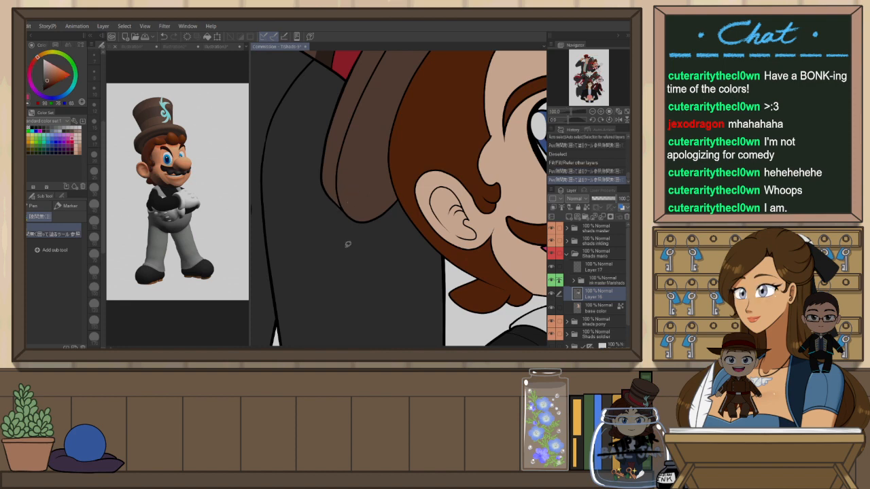
scroll(342, 249, down, 2)
drag(457, 236, 403, 118)
drag(492, 254, 443, 293)
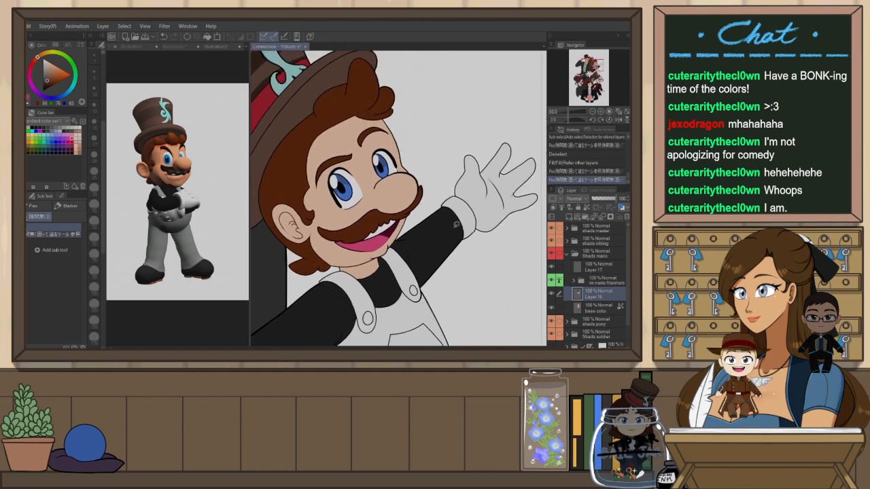
mouse_move(393, 334)
mouse_down()
mouse_move(421, 197)
mouse_move(379, 234)
mouse_up()
scroll(425, 221, down, 2)
scroll(402, 197, up, 4)
key(p)
key(ctrl+z)
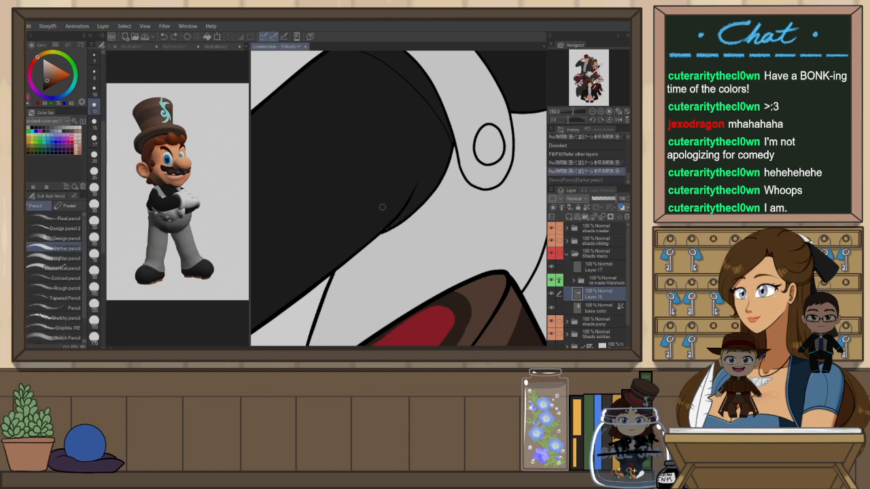
key(ctrl+y)
scroll(393, 223, down, 2)
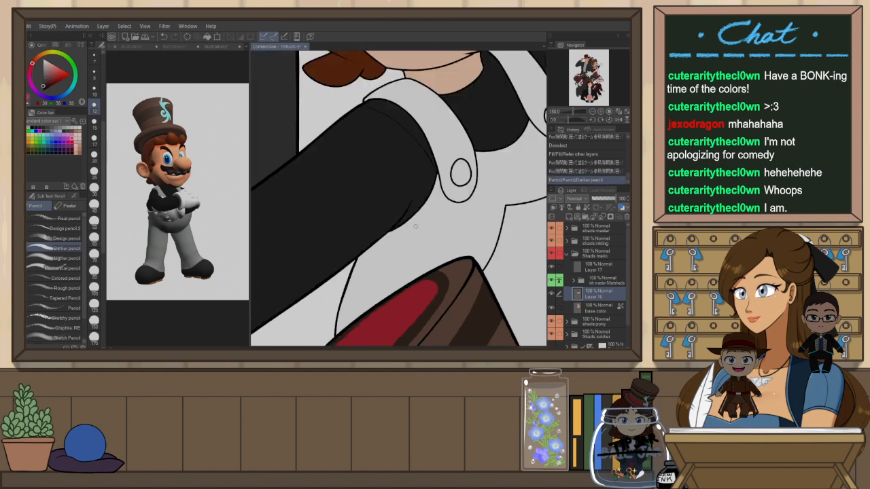
drag(481, 176, 382, 287)
scroll(415, 227, down, 3)
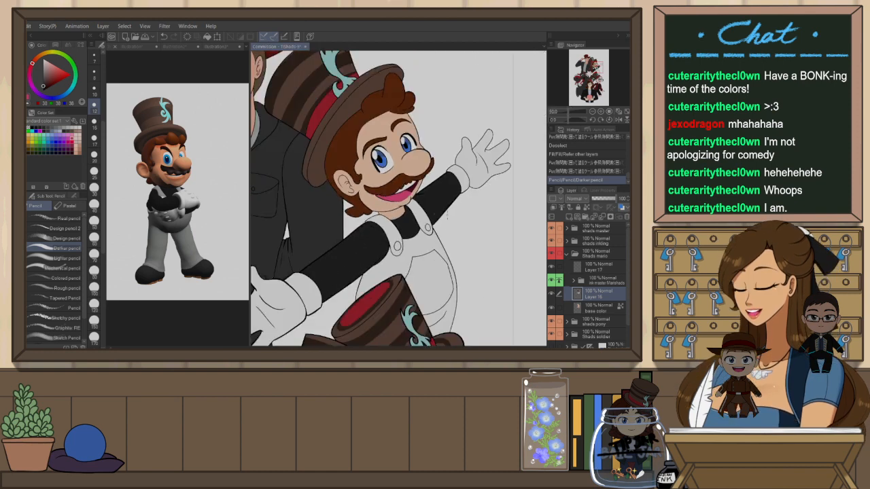
Fit the canvas to the window, collapse Mario's shading folder and set its layer colour label to orange
click(626, 113)
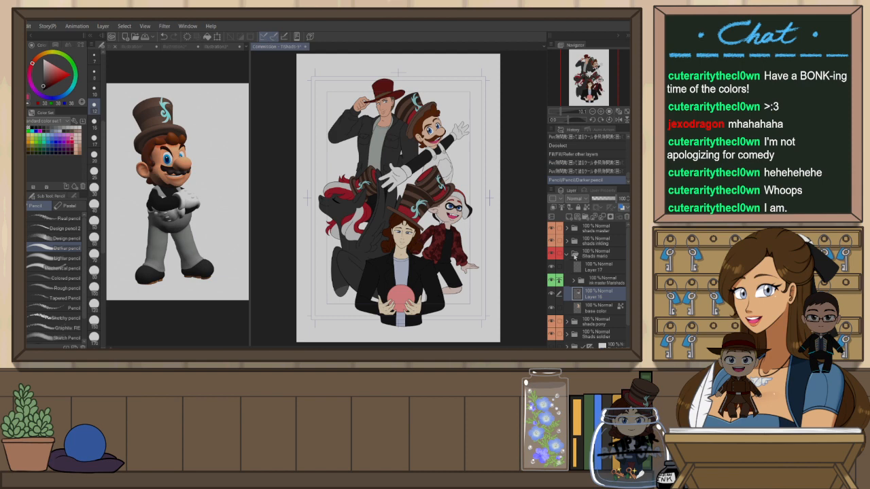
click(567, 252)
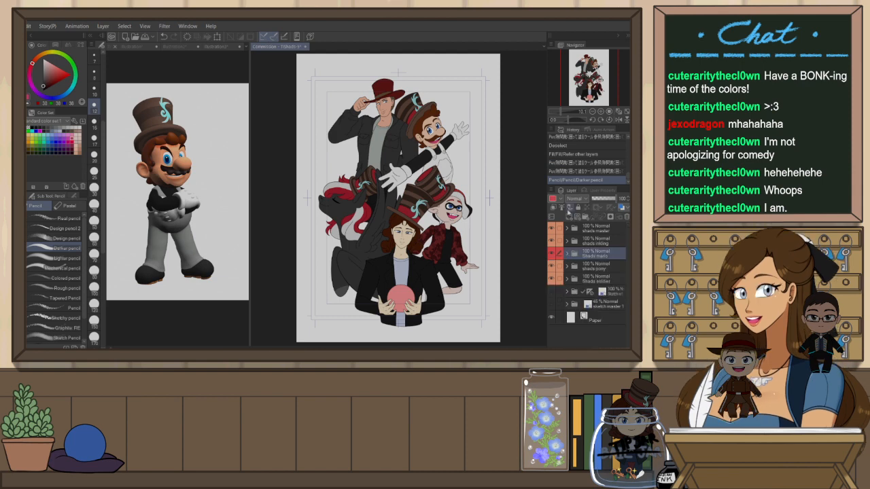
click(558, 198)
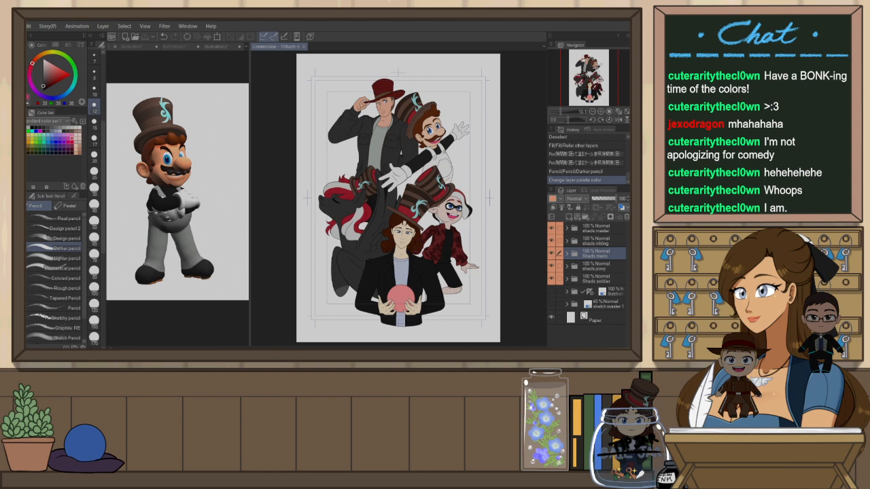
click(611, 293)
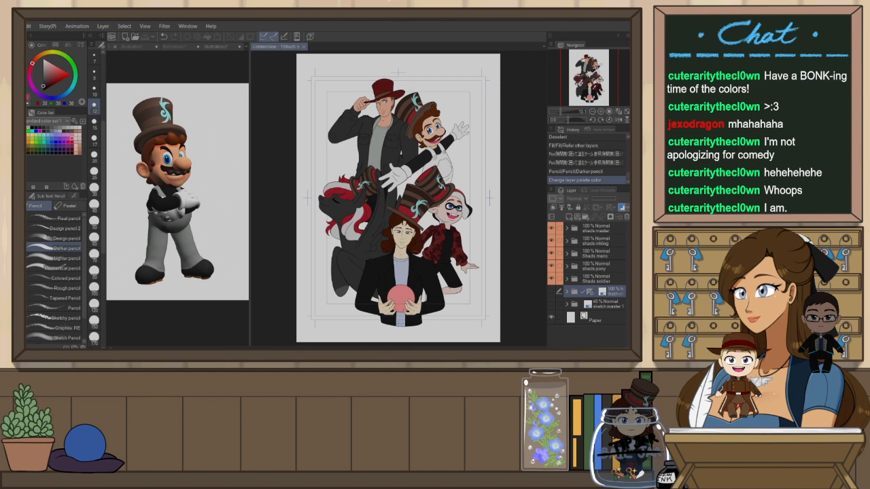
Create a new raster layer directly above the sketch layer
click(630, 35)
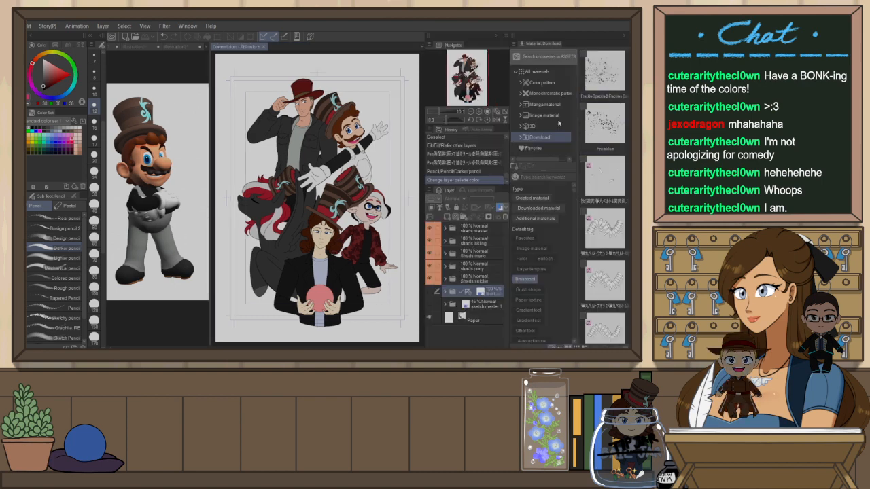
click(507, 36)
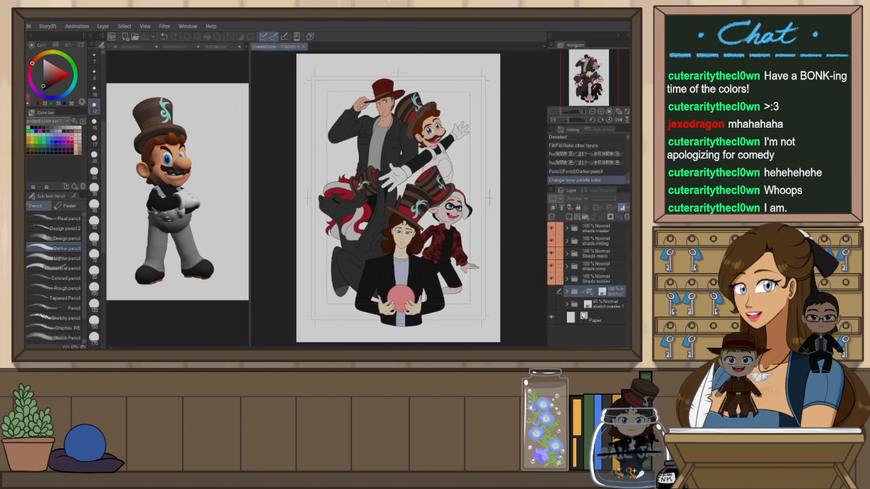
click(614, 305)
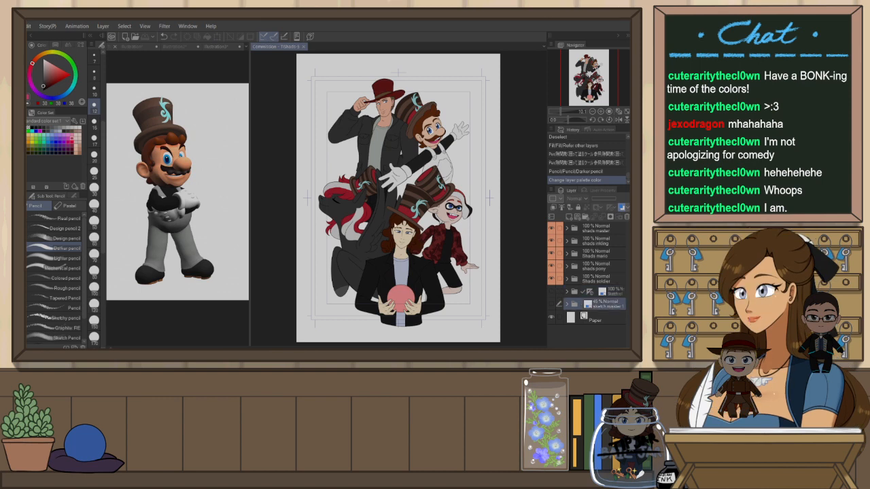
key(ctrl+shift+n)
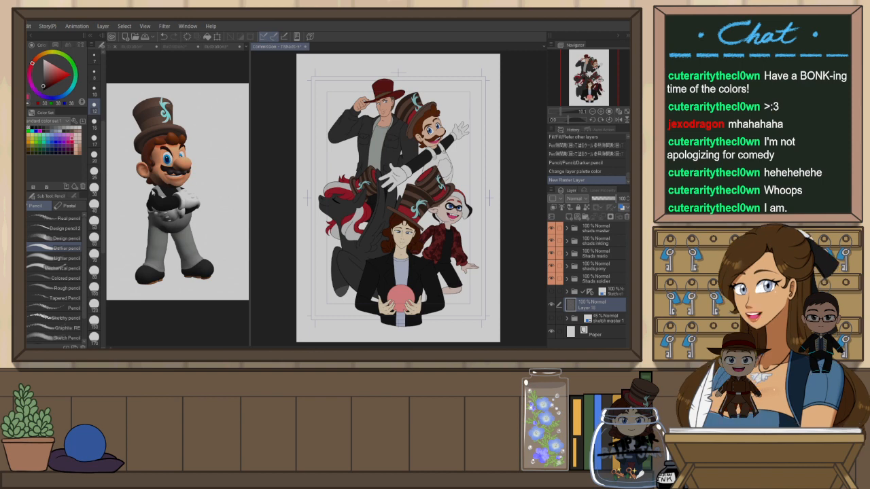
Apply a blue elliptical foreground-to-background gradient across the background layer, then undo it
key(g)
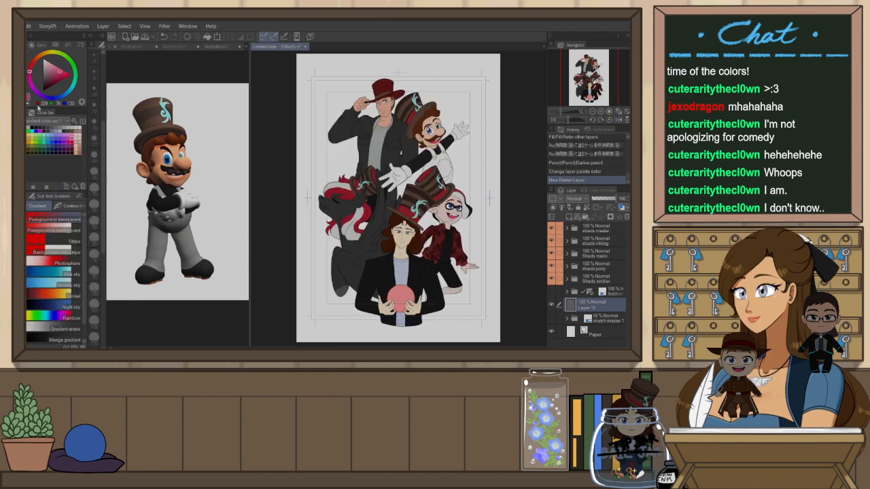
click(51, 137)
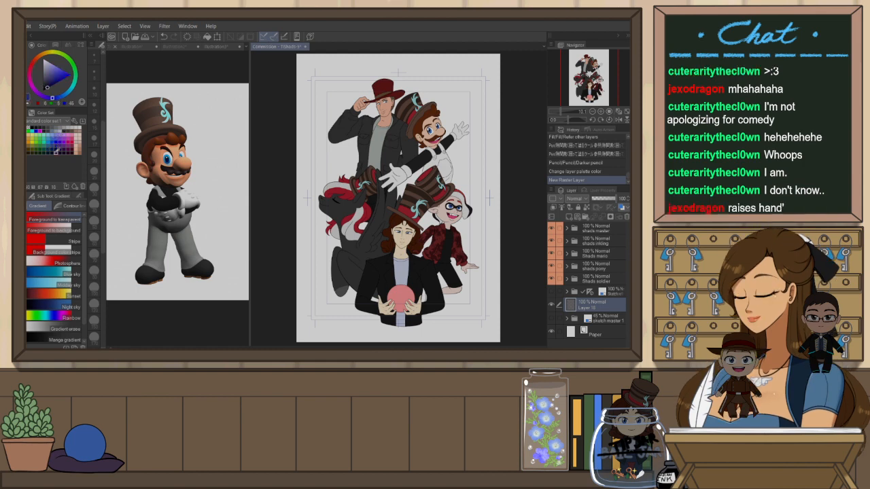
key(g)
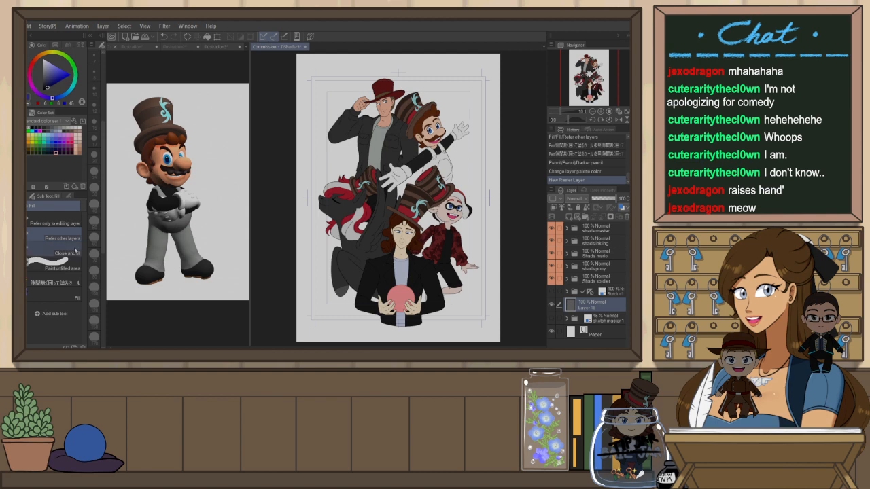
key(g)
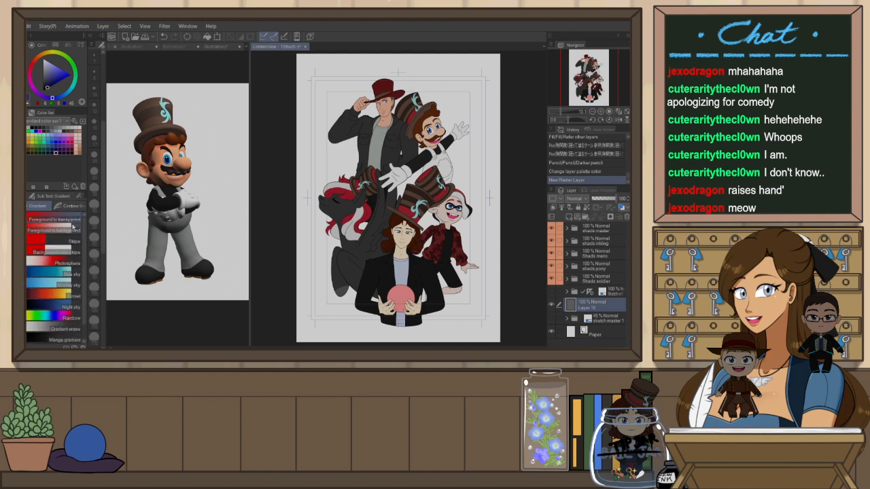
click(67, 188)
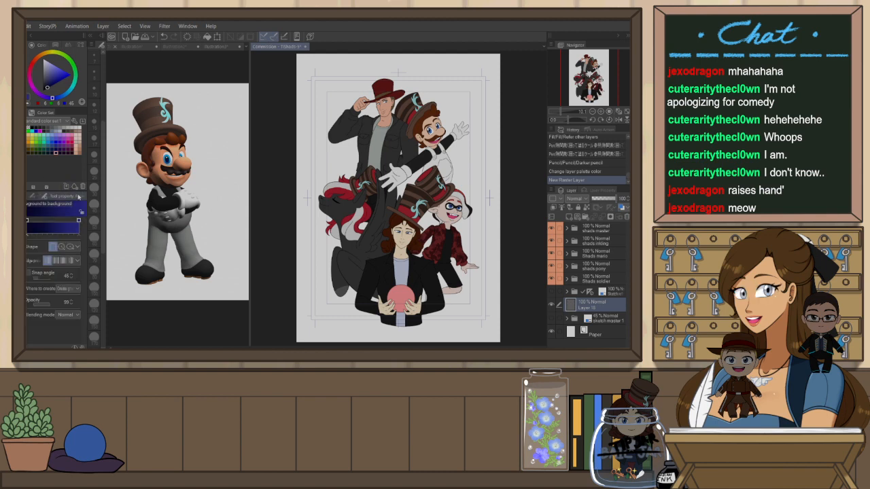
click(71, 247)
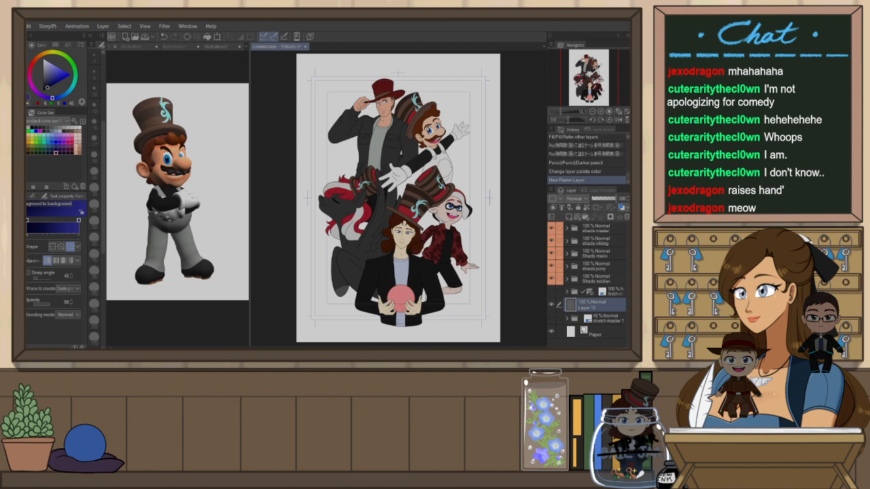
drag(493, 274, 519, 140)
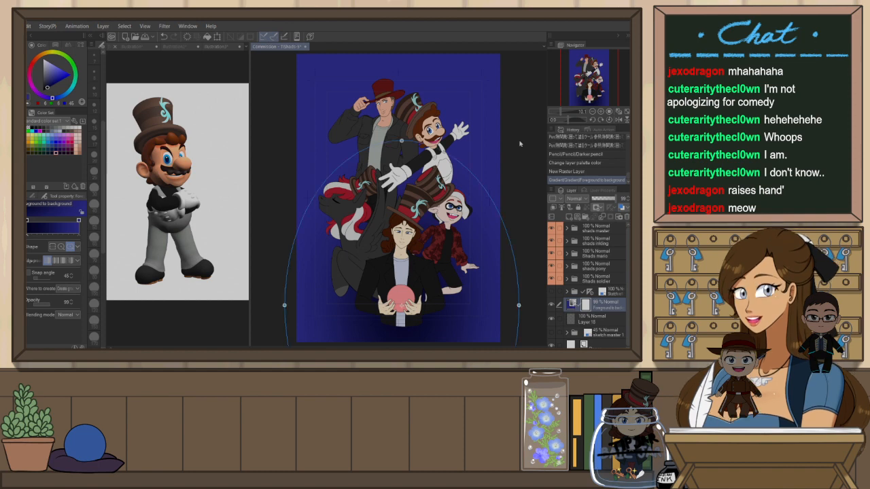
key(ctrl+z)
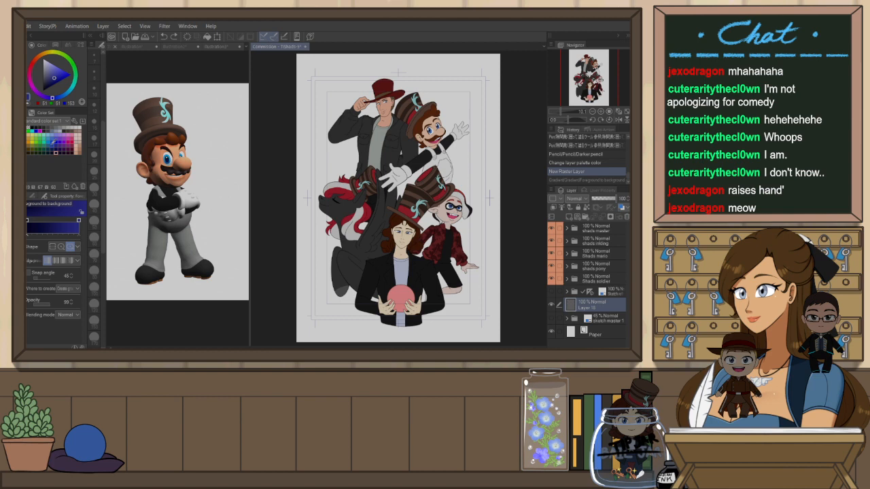
Pick a darker navy blue and apply an elliptical gradient from the bottom centre upward on the new layer
click(60, 95)
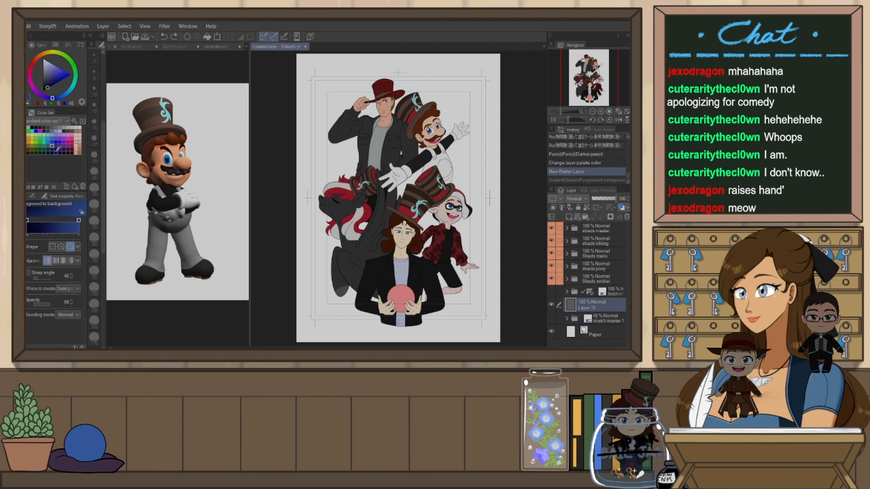
click(53, 145)
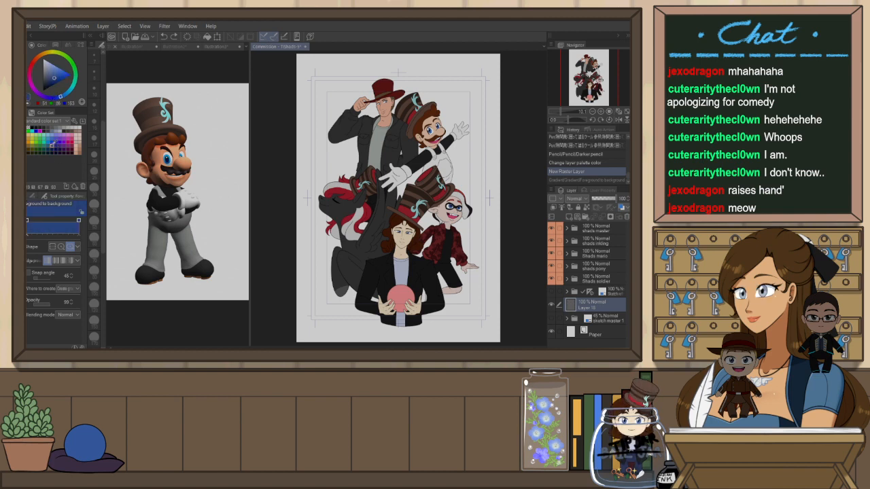
click(55, 148)
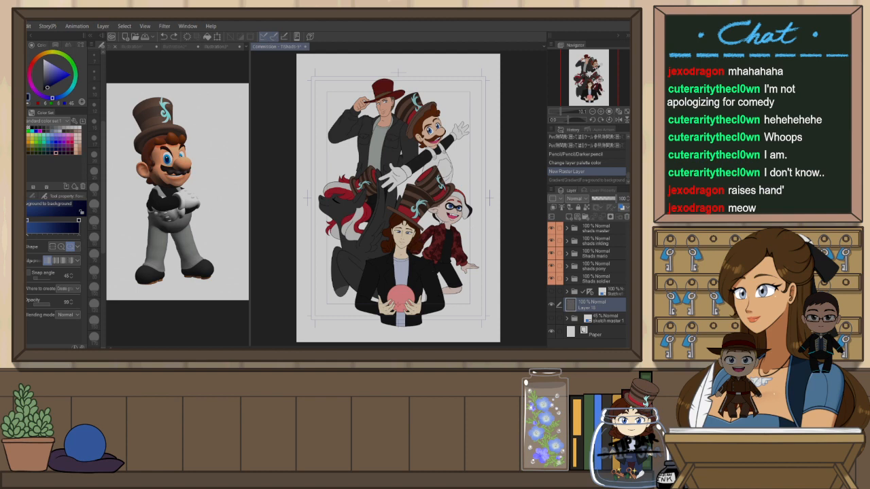
drag(399, 298, 518, 125)
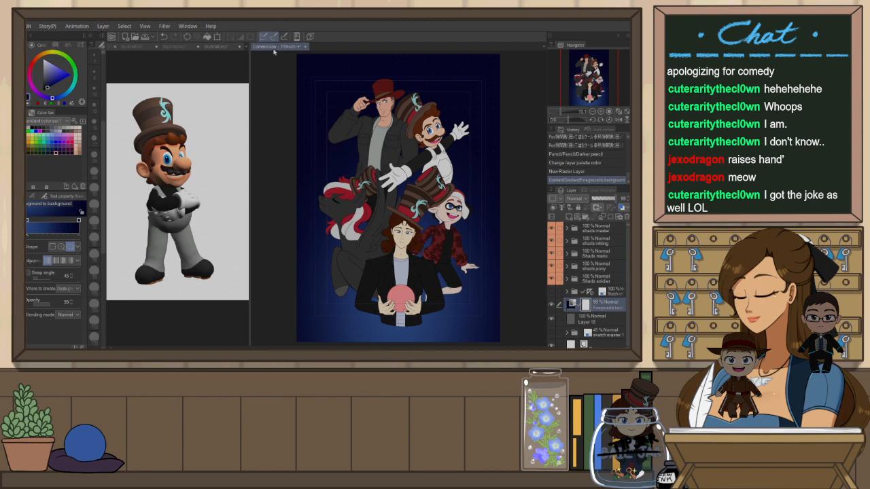
Nudge the gradient layer slightly and enlarge the elliptical background gradient by widening and raising its outline
click(246, 50)
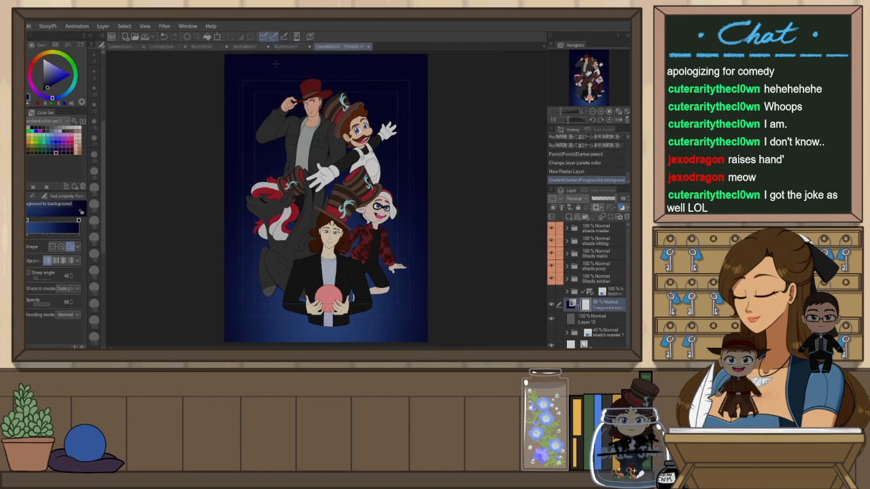
key(k)
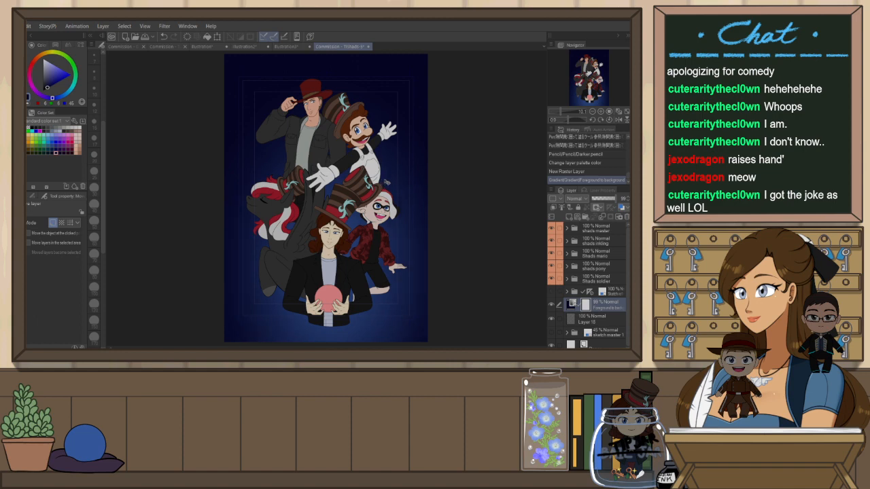
drag(386, 182, 400, 189)
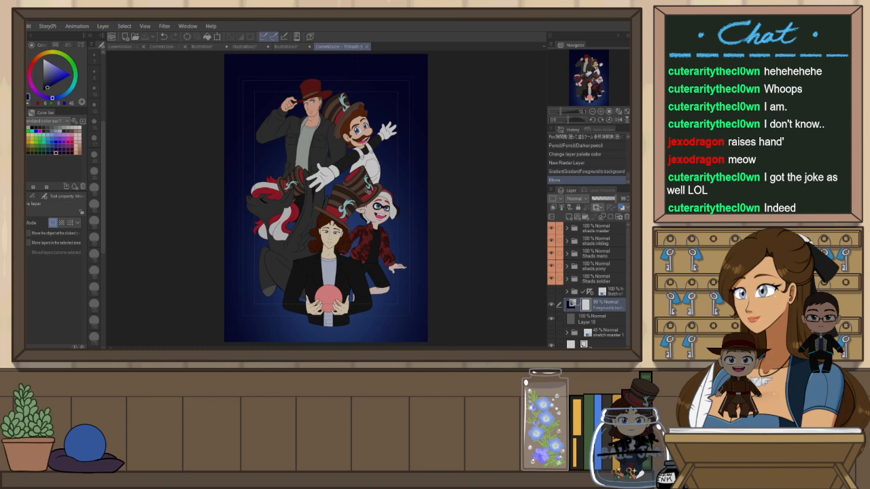
key(o)
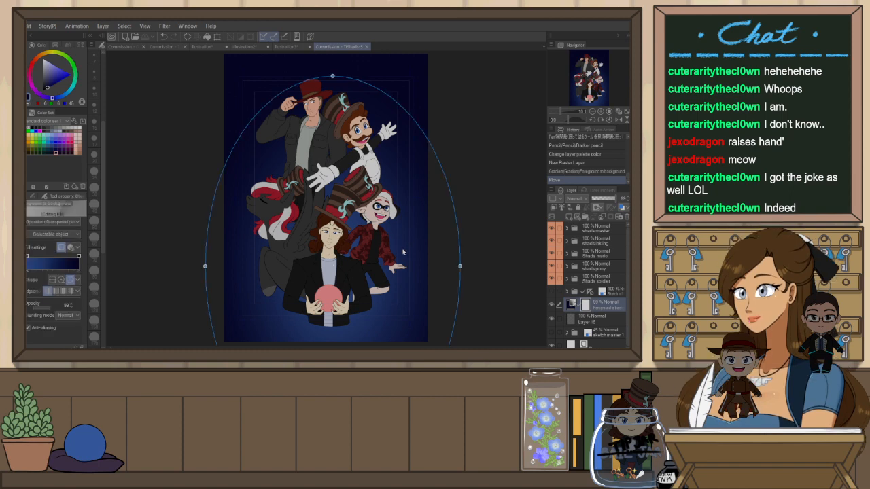
drag(461, 266, 474, 268)
drag(334, 76, 335, 70)
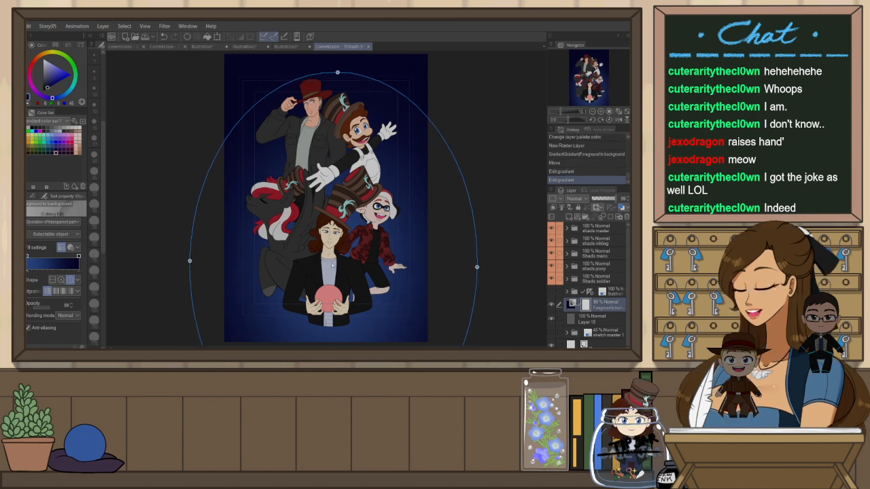
drag(332, 265, 332, 265)
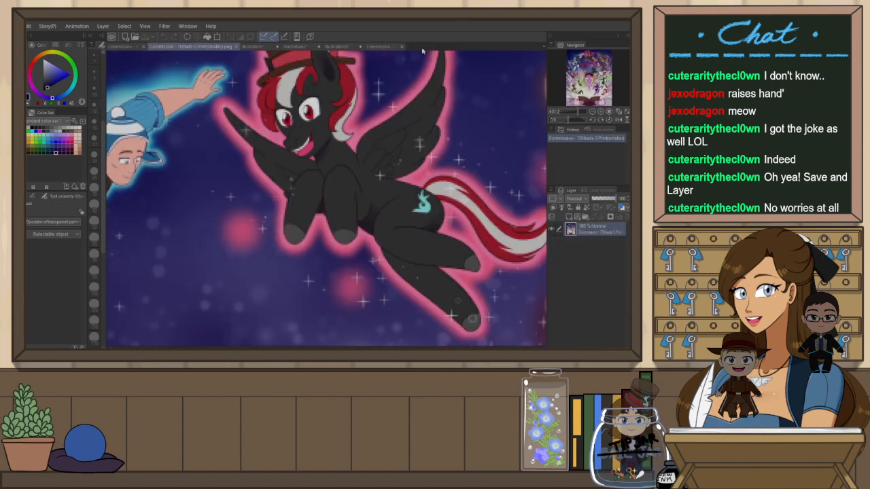
Zoom around a previous commission illustration for comparison, then return to the group illustration
scroll(398, 119, down, 4)
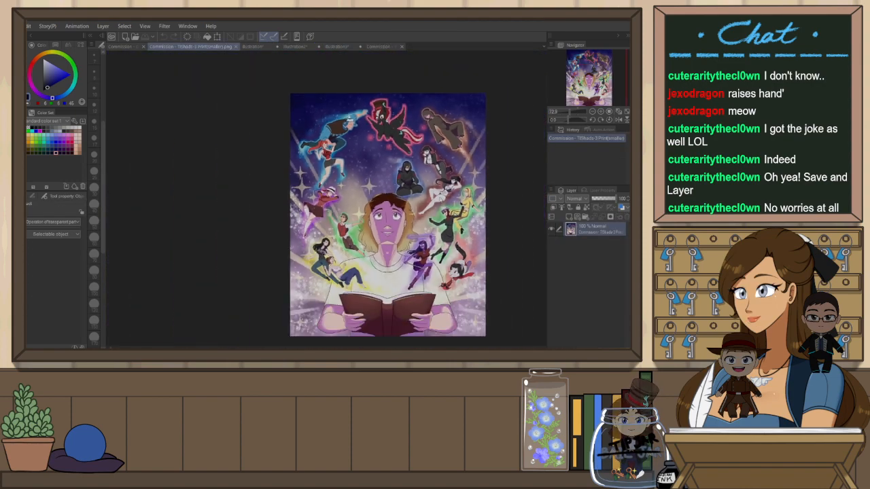
scroll(464, 263, up, 3)
scroll(266, 157, down, 3)
scroll(328, 198, up, 1)
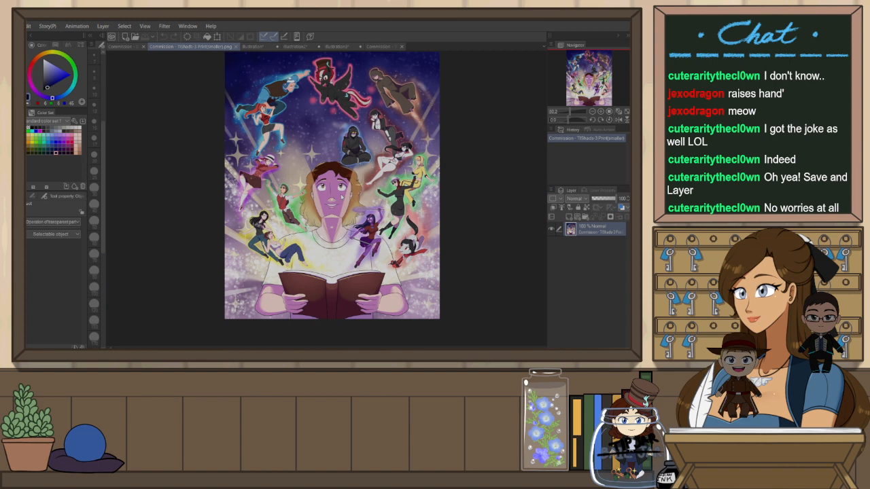
scroll(312, 136, up, 1)
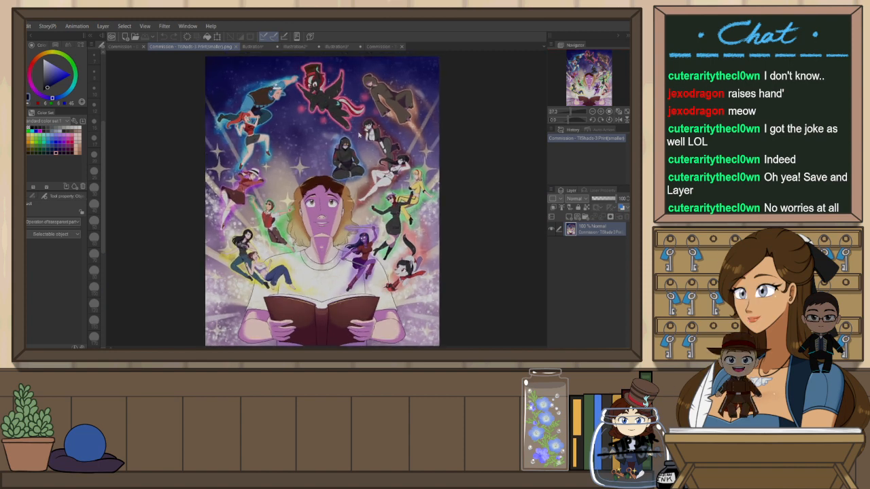
click(382, 47)
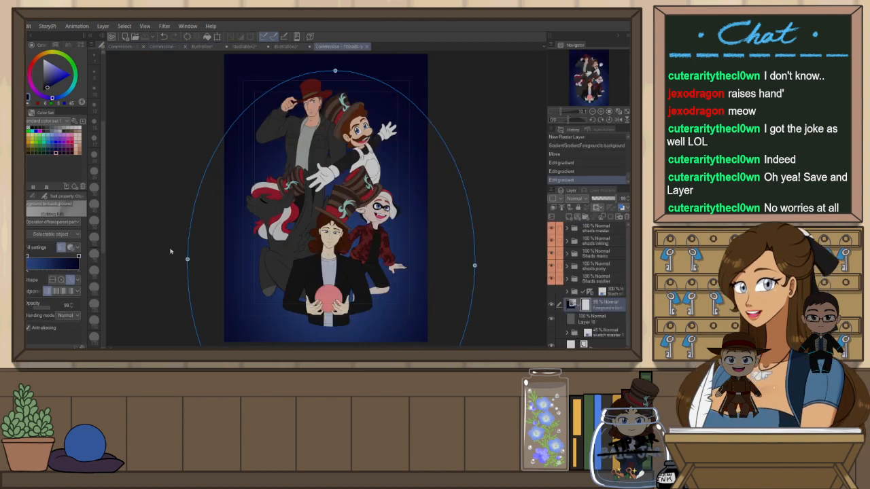
Widen the gradient ellipse slightly more and browse the open character reference images
drag(187, 260, 181, 255)
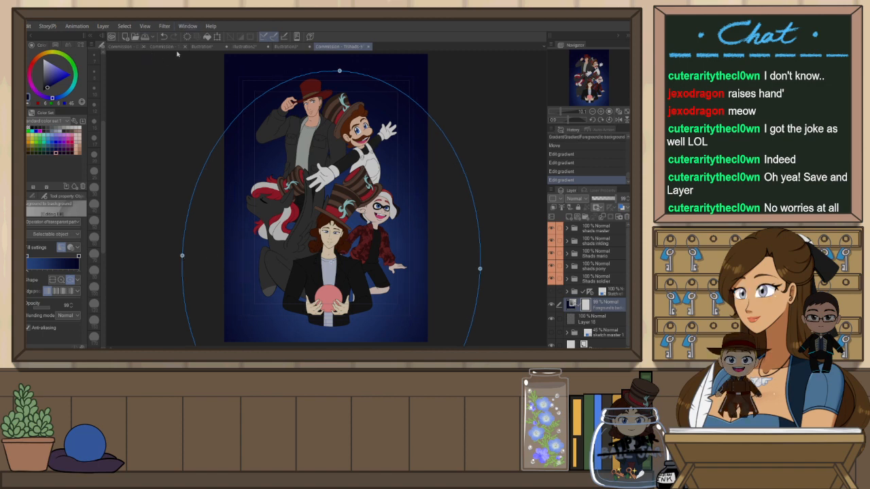
click(139, 49)
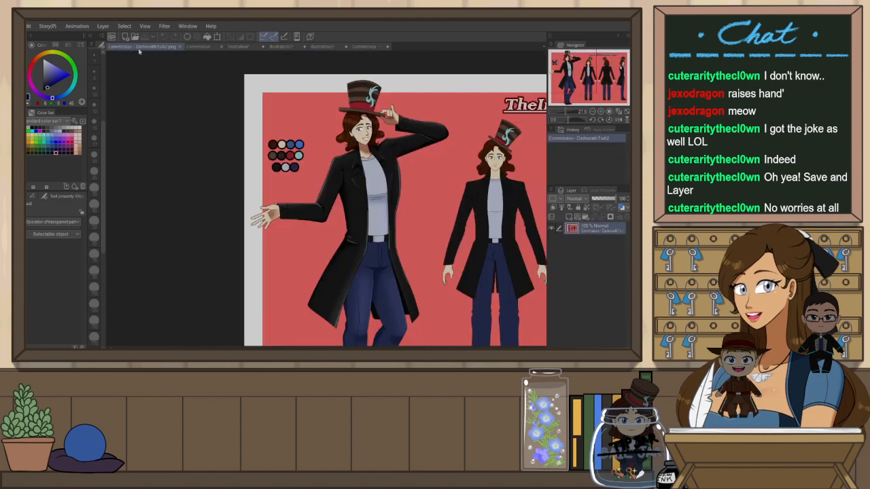
click(180, 47)
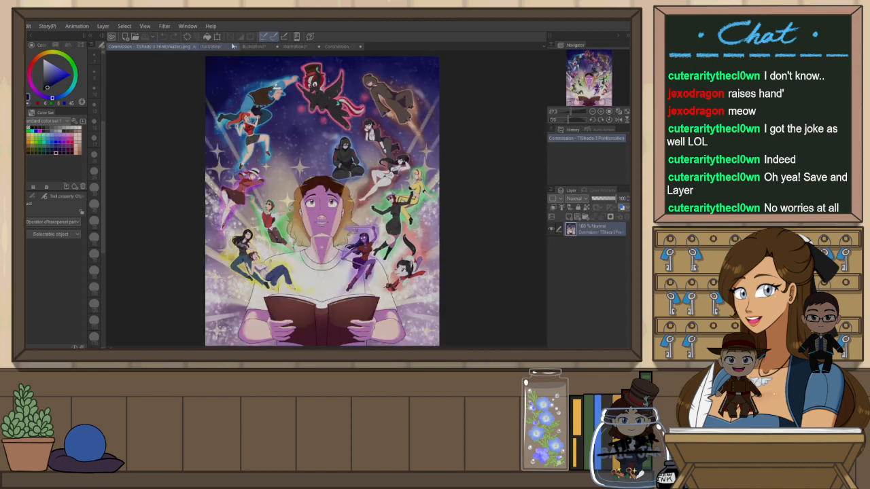
click(233, 46)
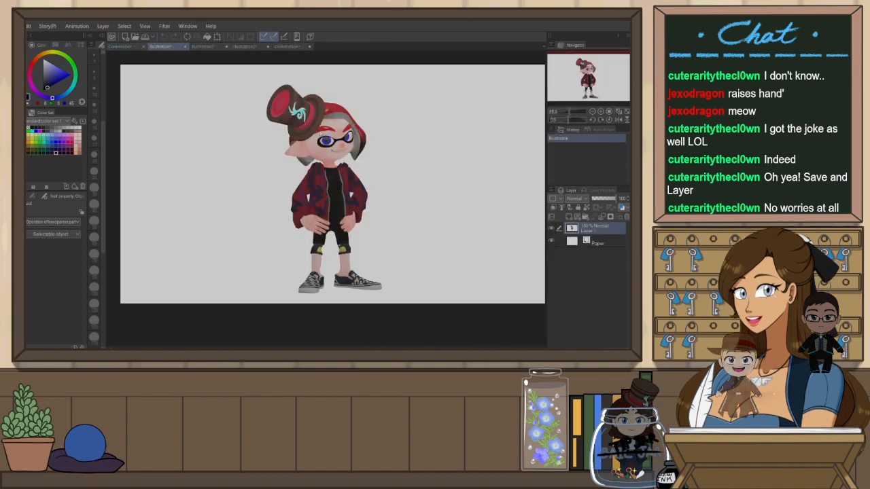
click(185, 47)
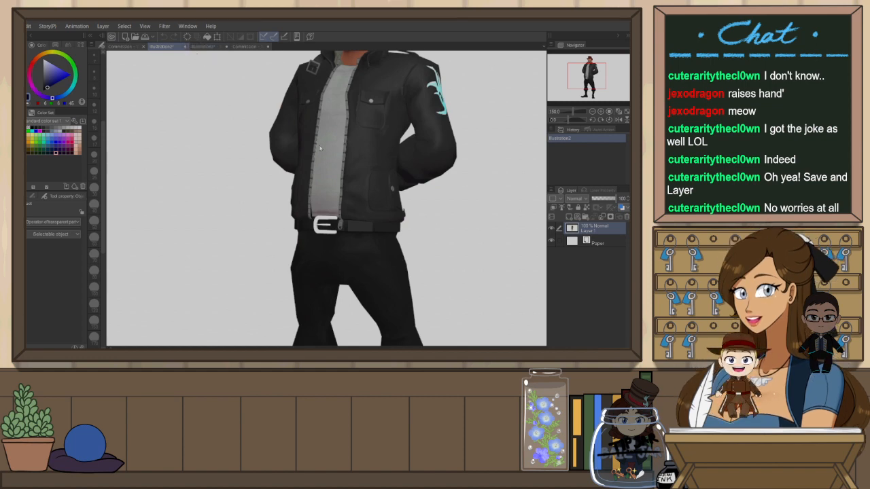
click(185, 46)
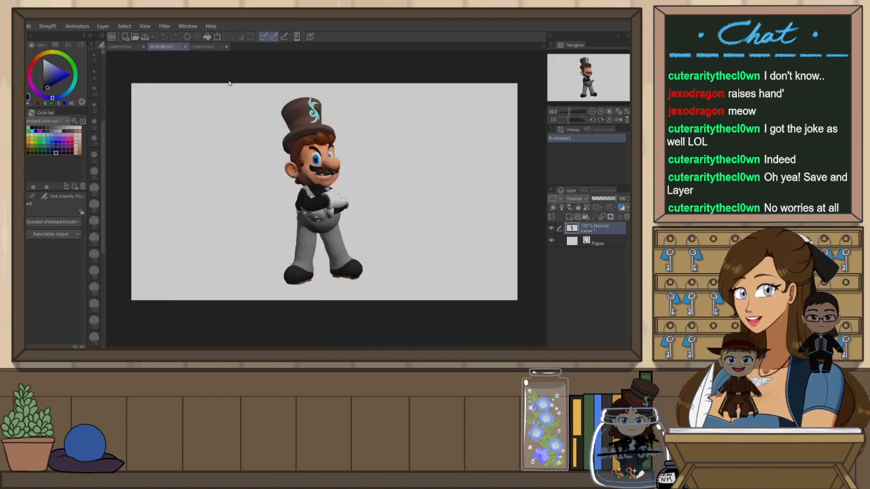
click(328, 149)
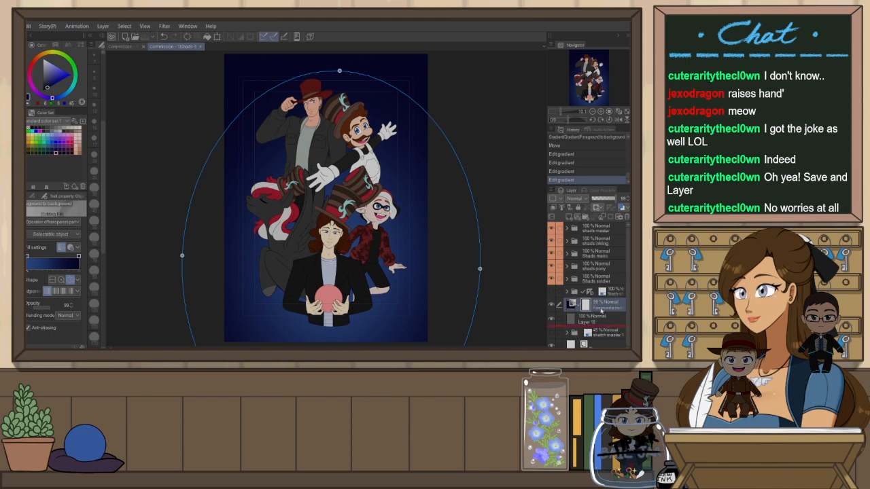
Move the blank layer above the gradient layer and paint a wide gold watercolor stroke toward the crystal ball
drag(610, 327, 602, 308)
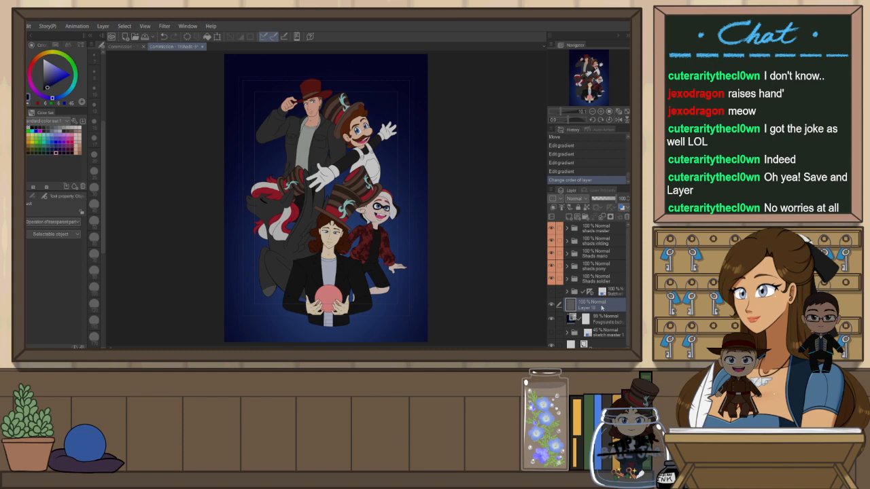
key(b)
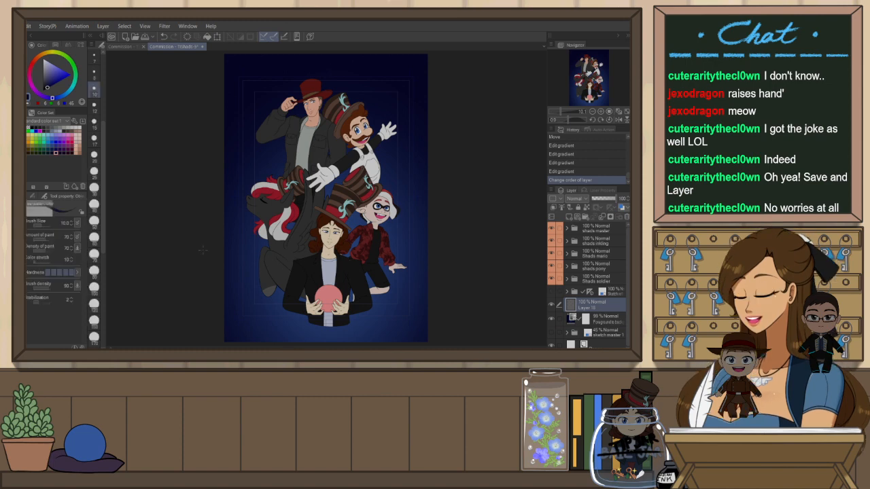
click(33, 139)
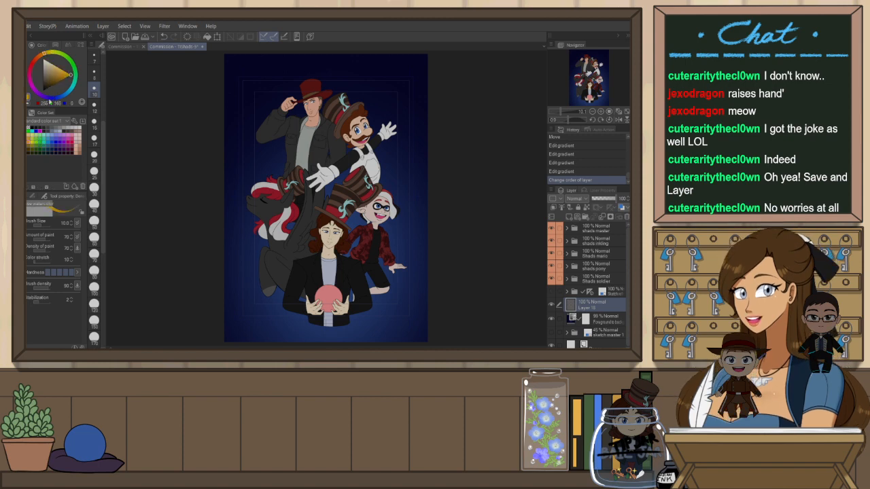
click(59, 65)
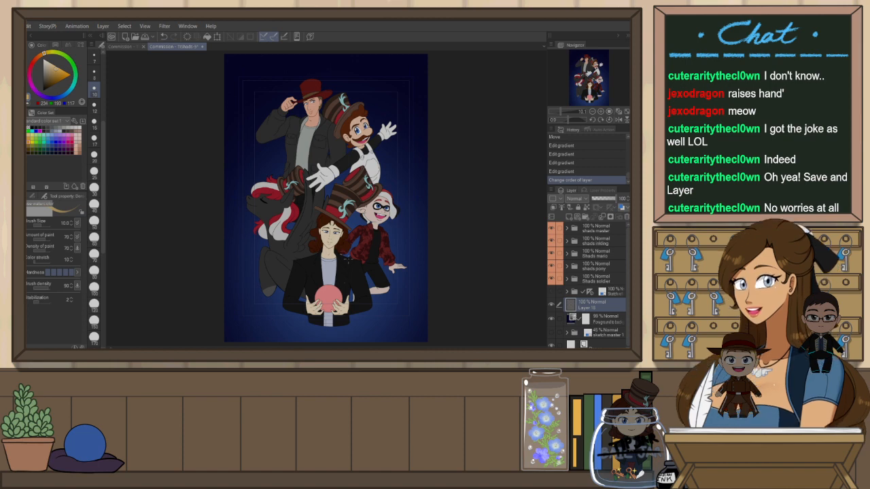
key(b)
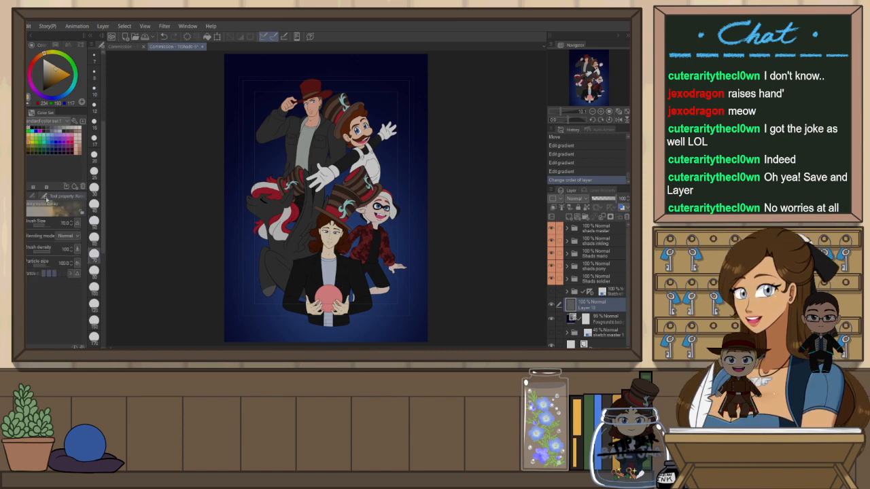
key(b)
key(b)
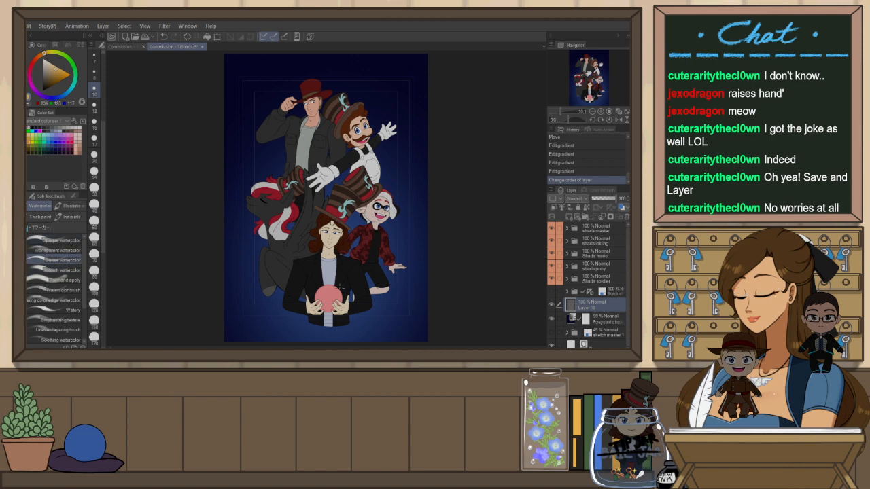
key(])
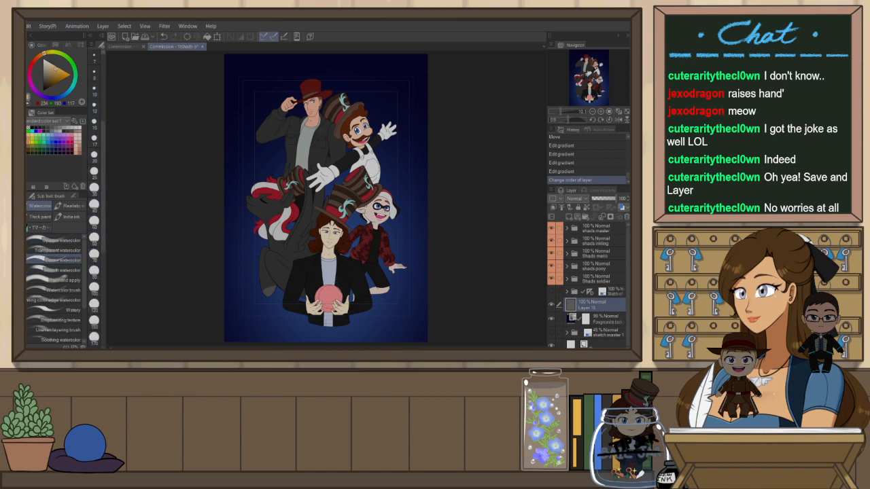
drag(371, 277, 442, 176)
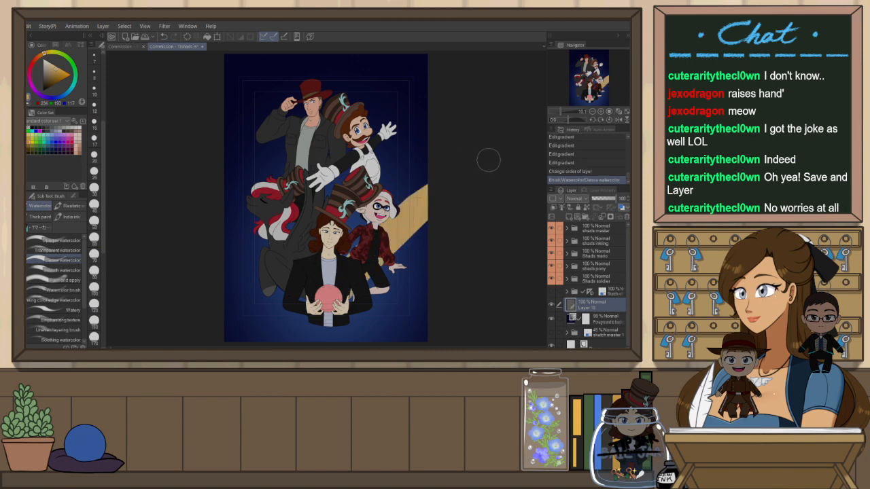
Move the stroke layer to the top of the layer stack and cut its contents
drag(593, 309, 581, 223)
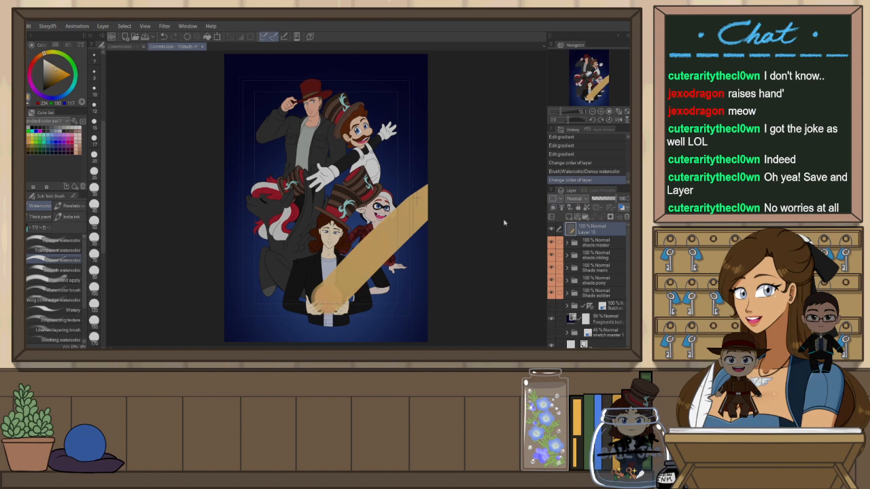
key(ctrl+a)
key(ctrl+x)
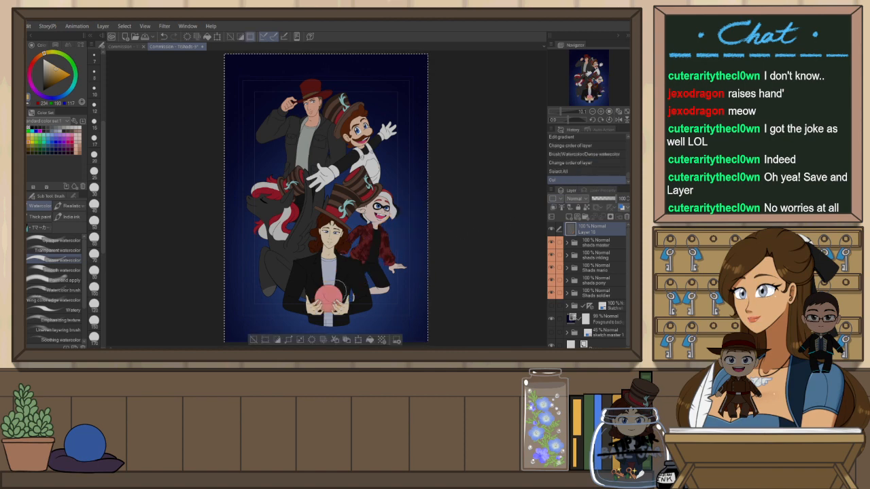
Try another diagonal gold stroke toward the crystal ball and undo it
key(ctrl+v)
drag(349, 276, 486, 136)
key(h)
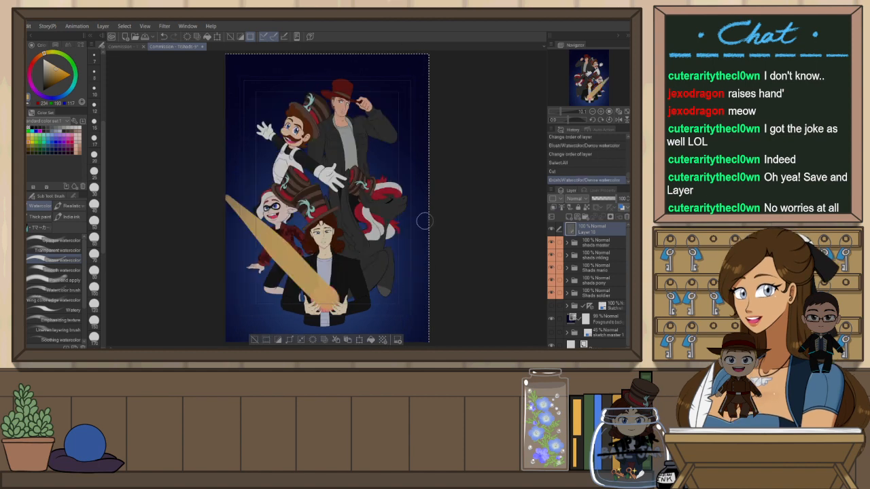
key(ctrl+z)
key(h)
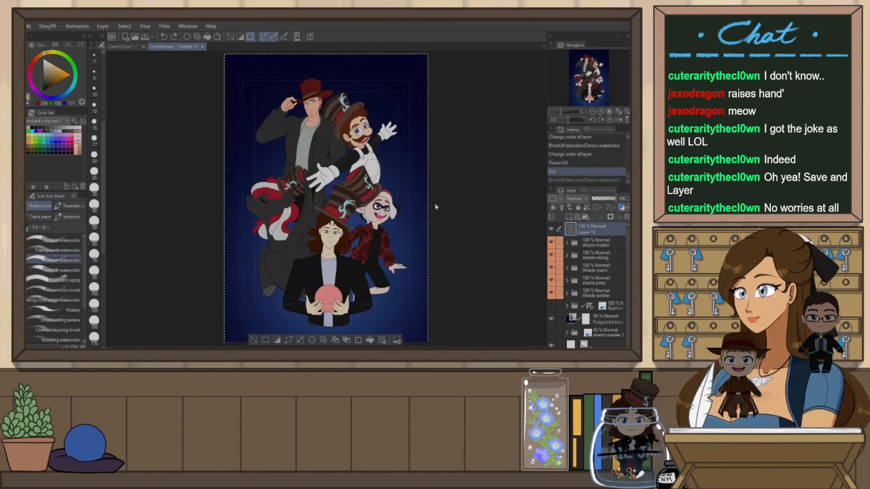
Repeatedly paint and undo diagonal gold watercolor strokes from the upper right down to the crystal ball
drag(418, 210, 330, 292)
key(ctrl+z)
drag(427, 198, 331, 295)
key(ctrl+z)
drag(442, 191, 338, 304)
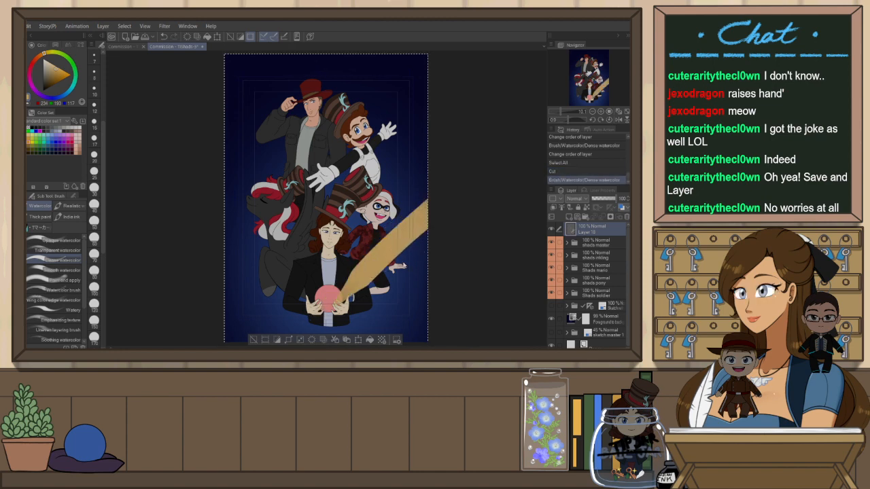
key(ctrl+z)
drag(422, 217, 348, 289)
key(ctrl+z)
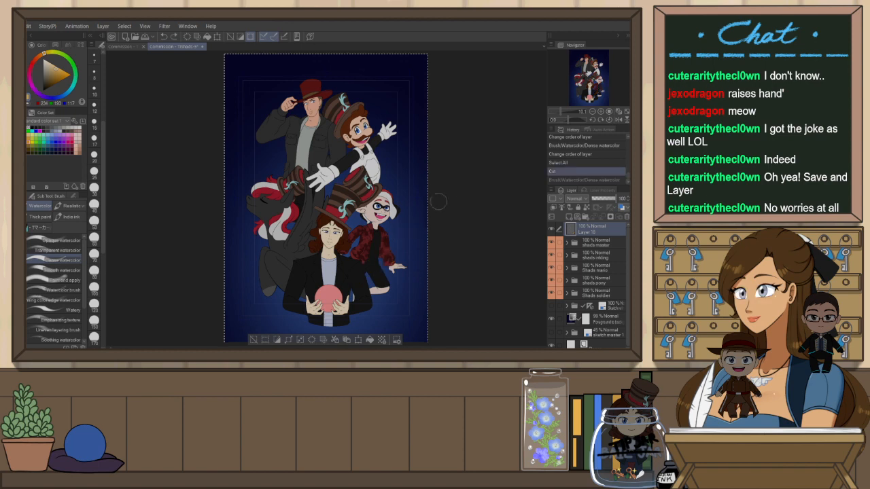
drag(426, 200, 321, 302)
key(ctrl+z)
Switch to the Opaque watercolor brush, deselect, and paint a diagonal gold light beam down onto the crystal ball
click(54, 241)
key(ctrl+d)
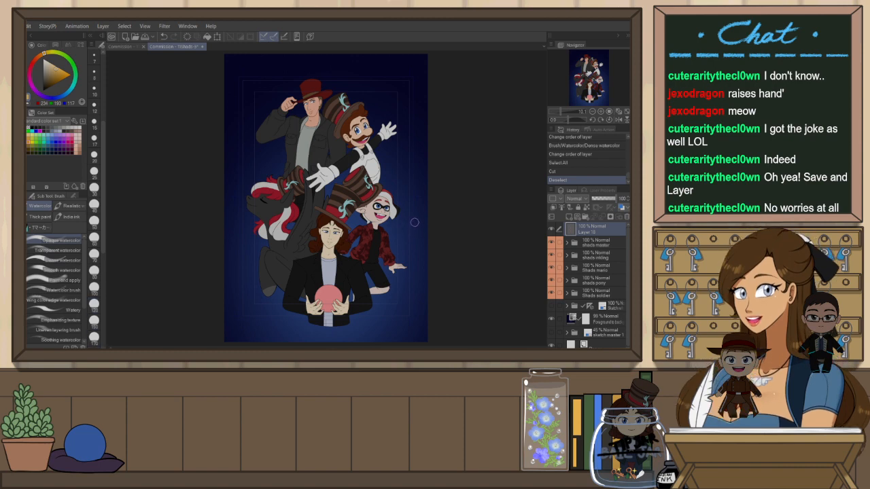
drag(437, 192, 341, 286)
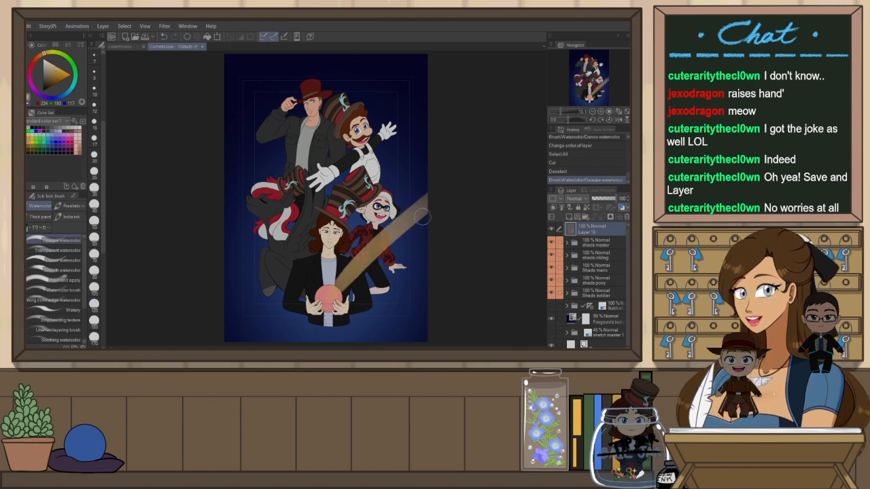
key(ctrl+z)
drag(445, 178, 316, 320)
key(ctrl+z)
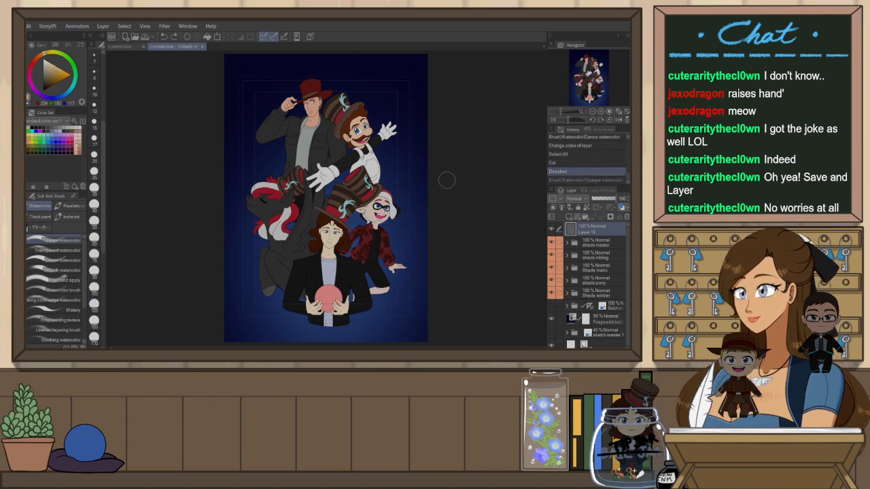
drag(444, 181, 316, 319)
key(ctrl+z)
drag(446, 188, 325, 300)
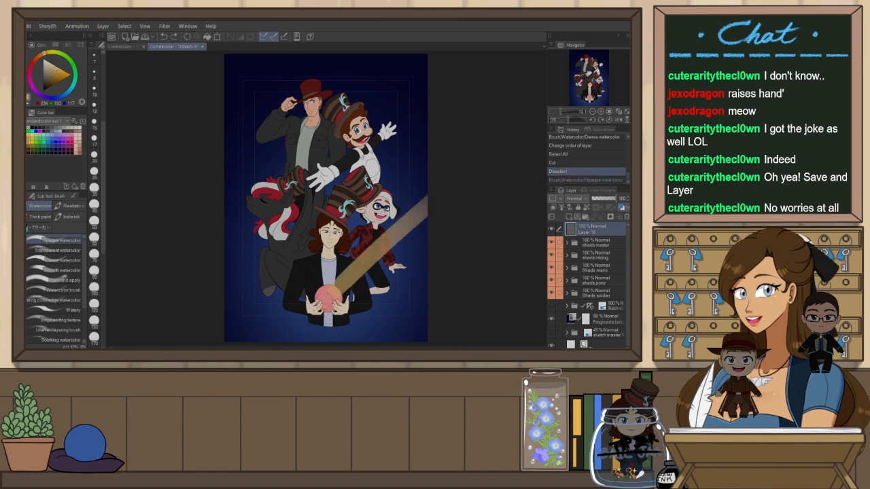
Flip the canvas to paint a mirrored gold beam onto the crystal ball, then undo the attempts
key(h)
mouse_move(438, 198)
mouse_down()
mouse_move(379, 243)
mouse_move(343, 289)
mouse_up()
key(h)
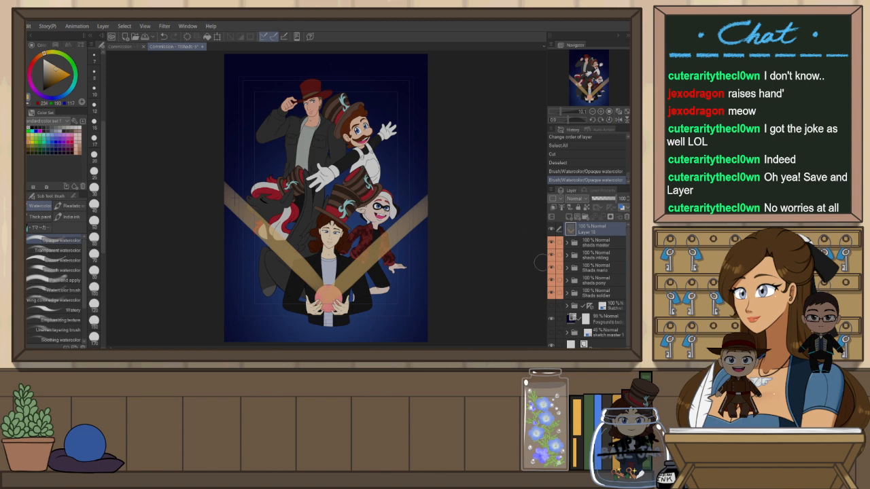
key(h)
drag(435, 206, 333, 294)
key(ctrl+z)
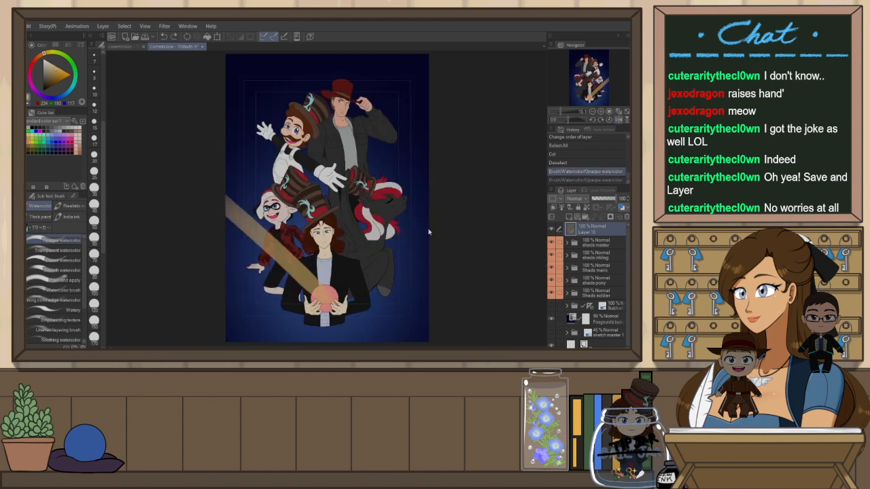
key(ctrl+z)
Repaint gold beams from both upper sides down onto the crystal ball, flipping the canvas between strokes
drag(449, 198, 335, 291)
drag(418, 227, 337, 302)
key(h)
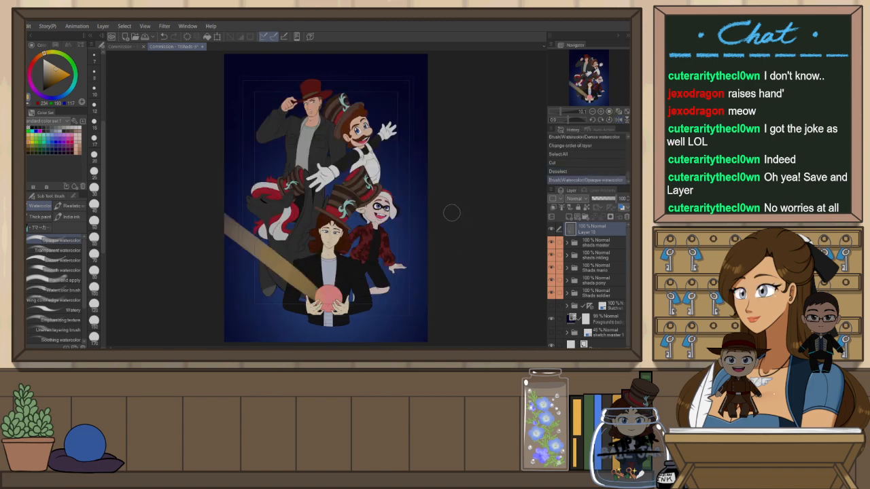
drag(427, 219, 337, 298)
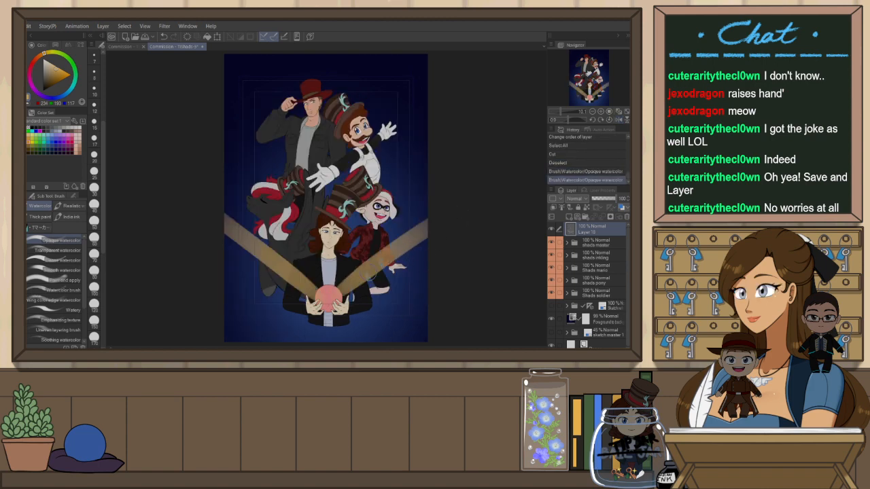
key(h)
drag(355, 226, 333, 269)
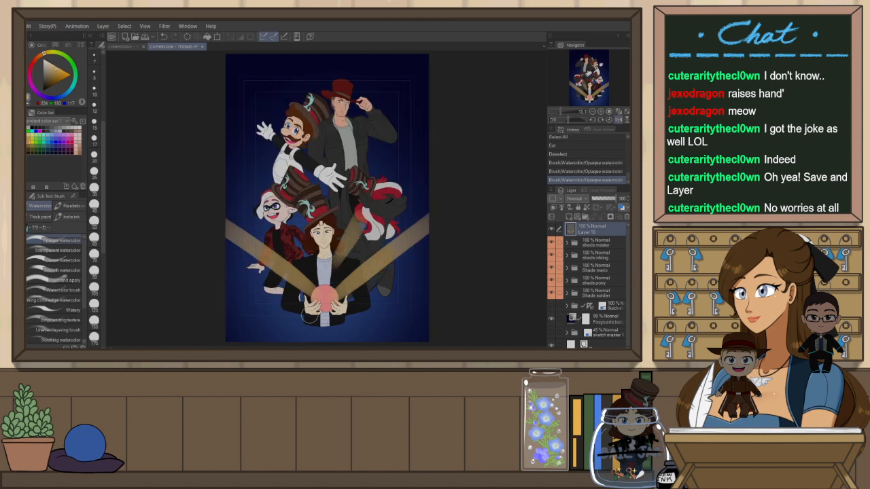
key(ctrl+z)
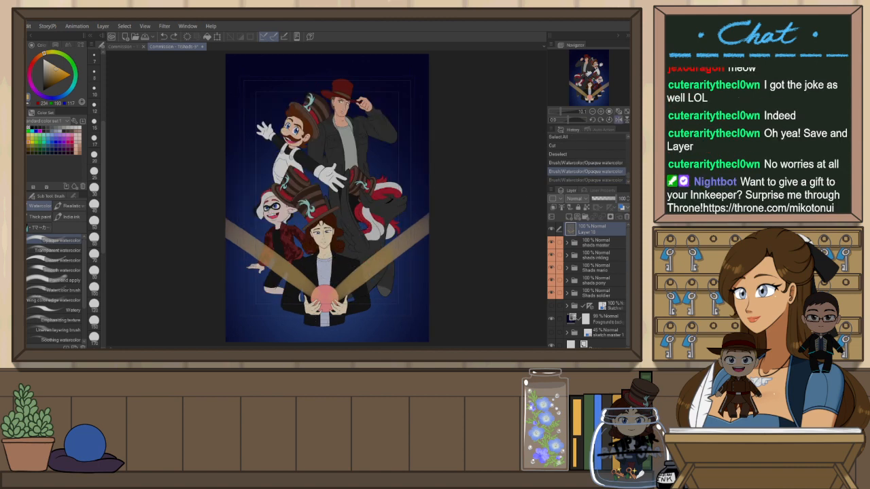
key(h)
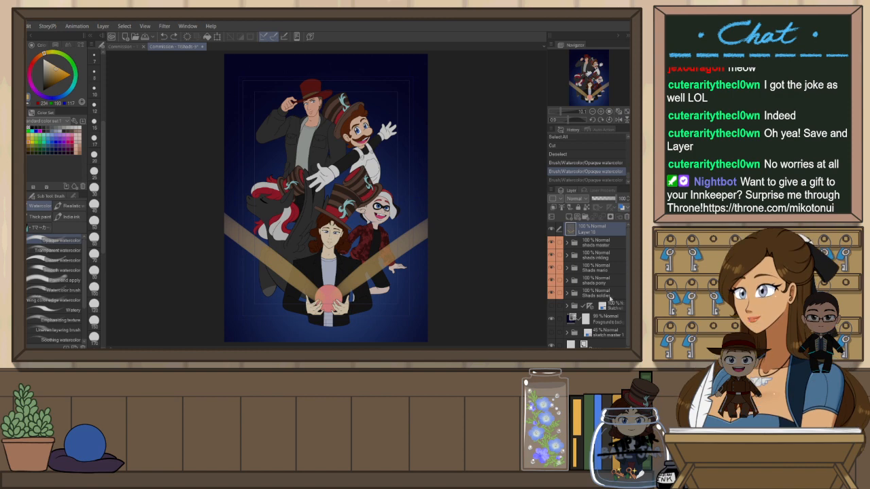
Create a new raster layer above the Shade soldier folder
click(611, 296)
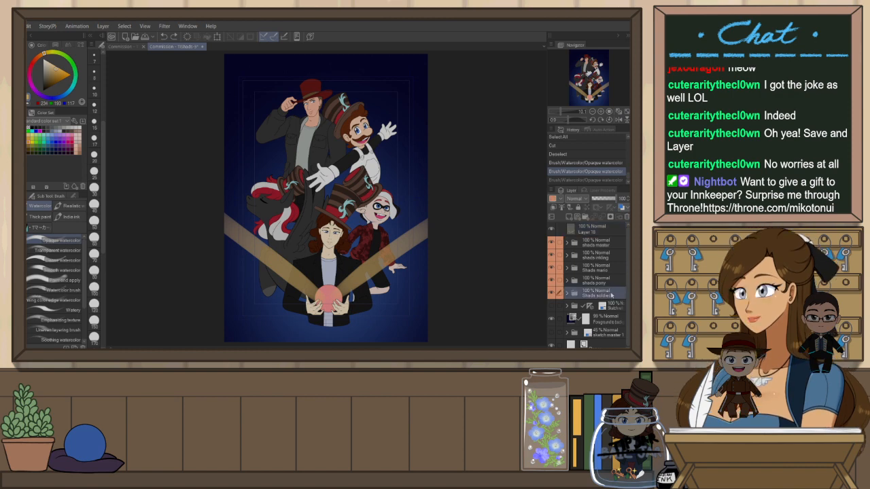
click(612, 269)
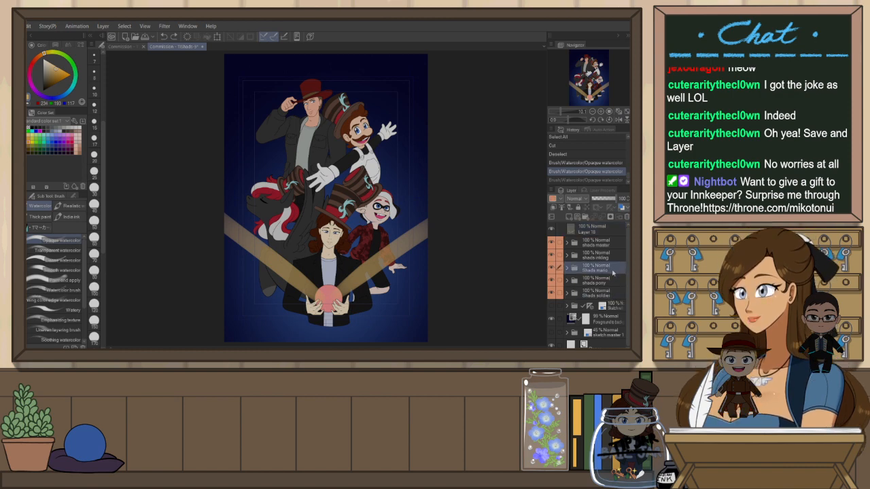
click(613, 294)
click(614, 307)
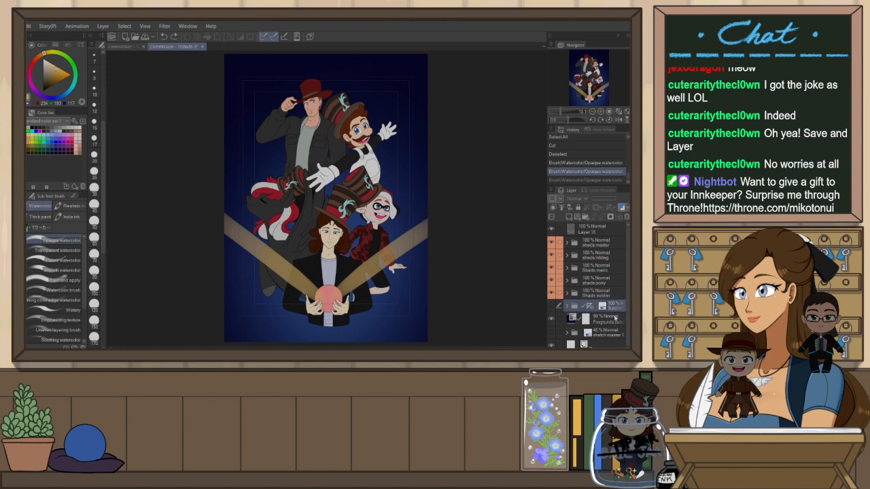
click(616, 294)
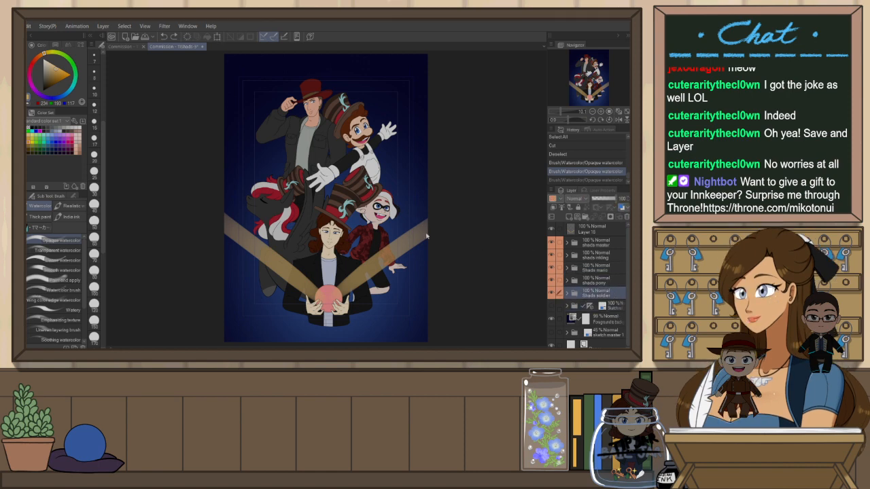
key(ctrl+shift+n)
Paint a gold light beam from the upper left corner behind the characters on the new layer
key(h)
drag(427, 120, 284, 333)
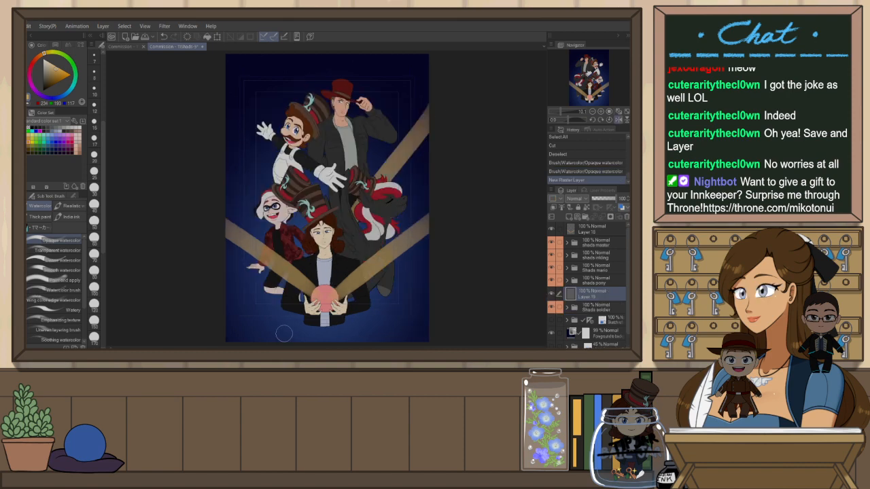
key(ctrl+z)
drag(429, 103, 384, 182)
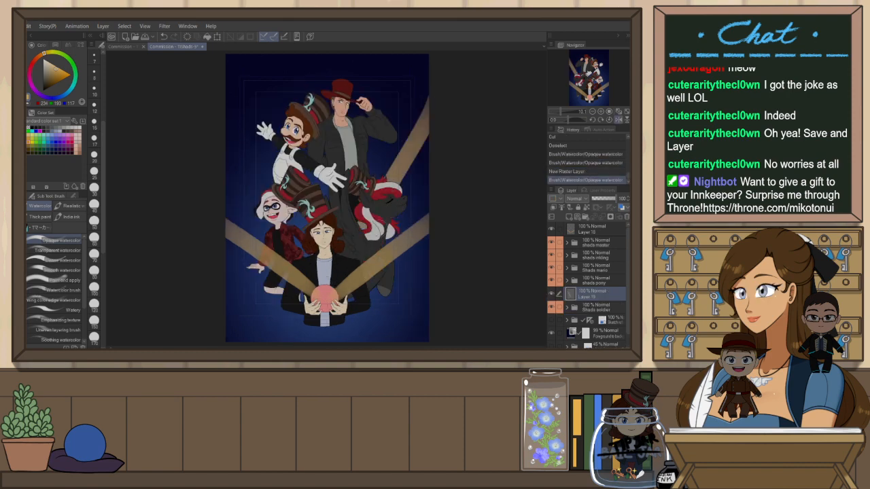
key(ctrl+z)
mouse_move(428, 123)
mouse_down()
mouse_move(357, 260)
mouse_move(303, 302)
mouse_up()
key(ctrl+z)
drag(432, 87, 368, 203)
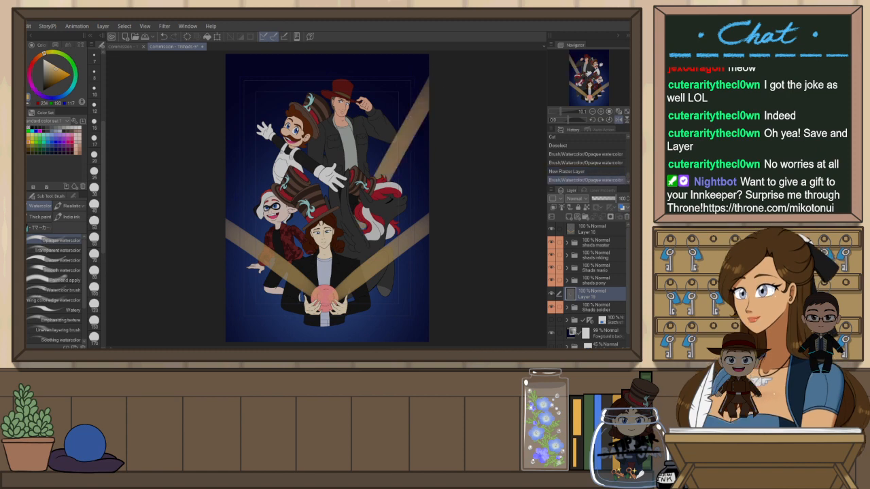
key(h)
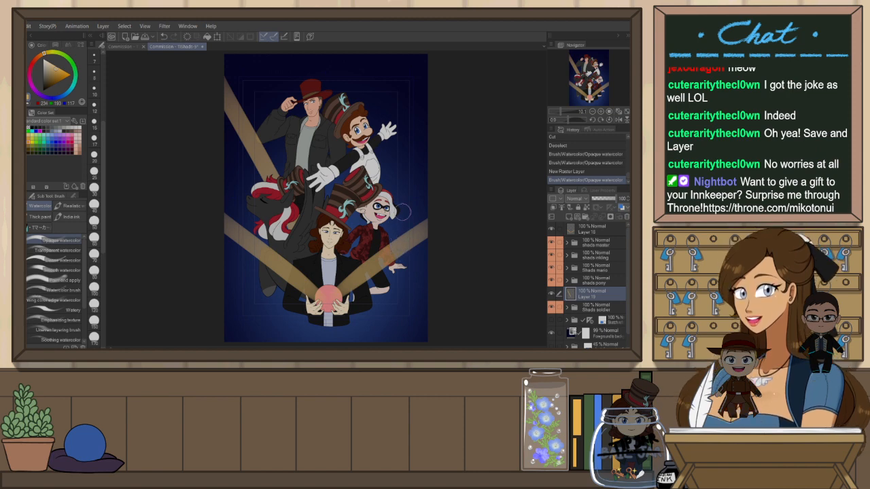
Try several gold beams from the upper right behind the characters and undo each one
drag(422, 95, 381, 170)
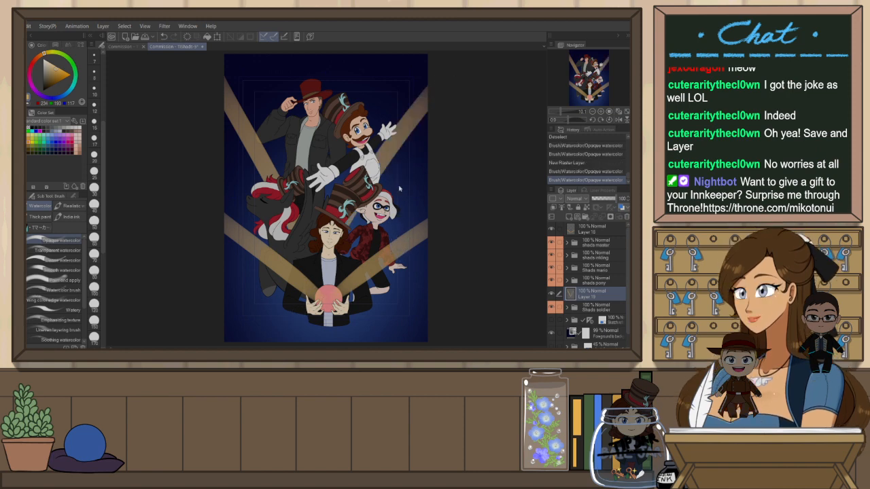
key(ctrl+z)
drag(437, 117, 382, 182)
key(ctrl+z)
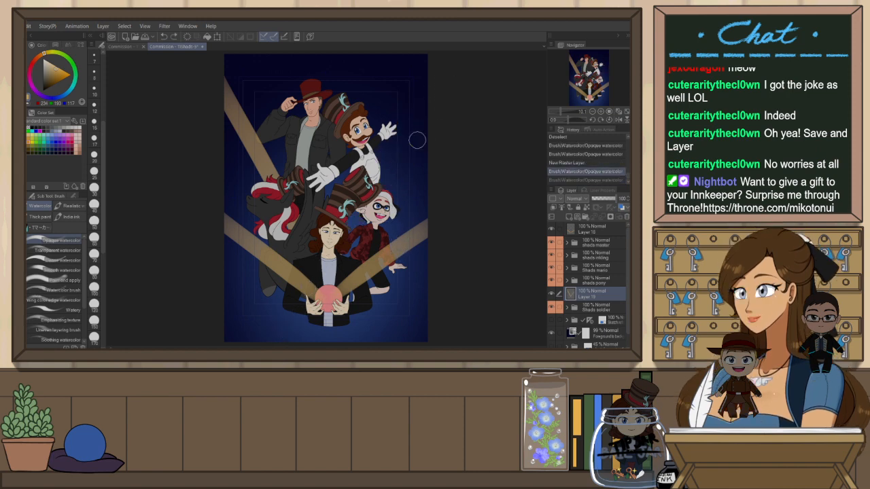
mouse_move(425, 144)
mouse_down()
mouse_move(352, 224)
mouse_move(350, 248)
mouse_up()
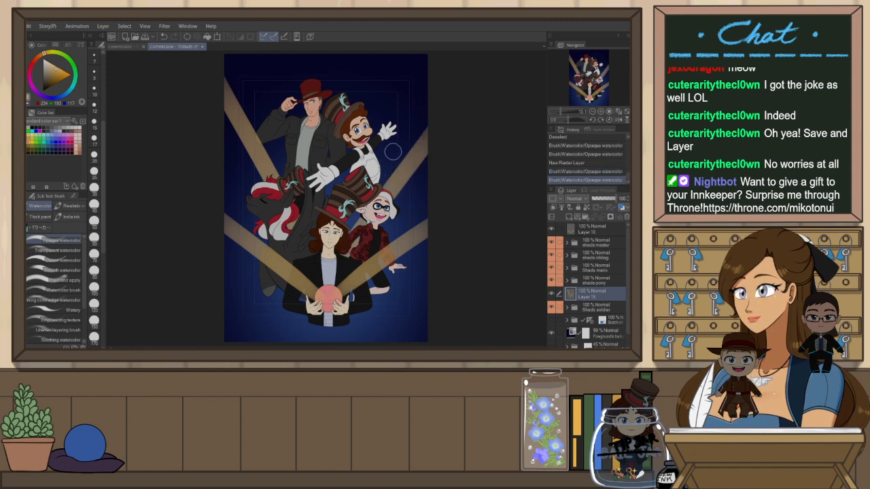
drag(293, 334, 384, 149)
key(ctrl+z)
drag(312, 303, 384, 141)
key(ctrl+z)
drag(352, 234, 388, 151)
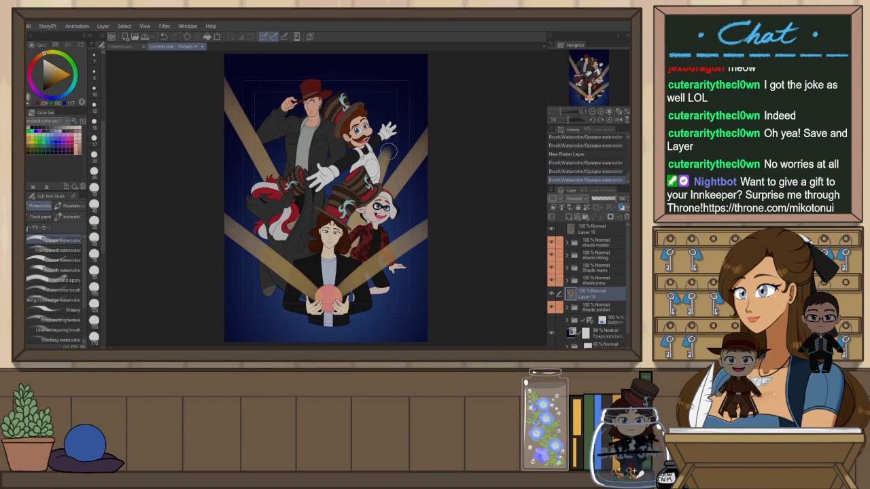
key(ctrl+z)
Switch to the Dense watercolor brush and try another upper-right beam behind the characters, undoing it
click(79, 270)
click(68, 259)
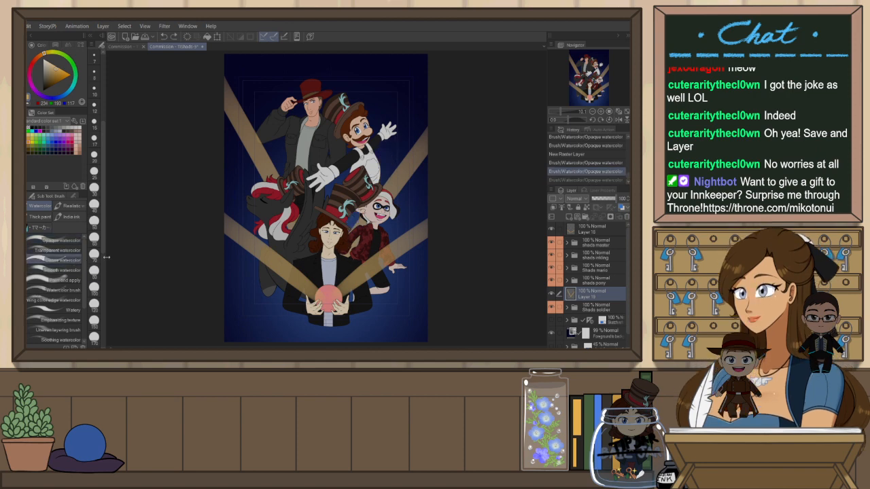
drag(353, 228, 388, 157)
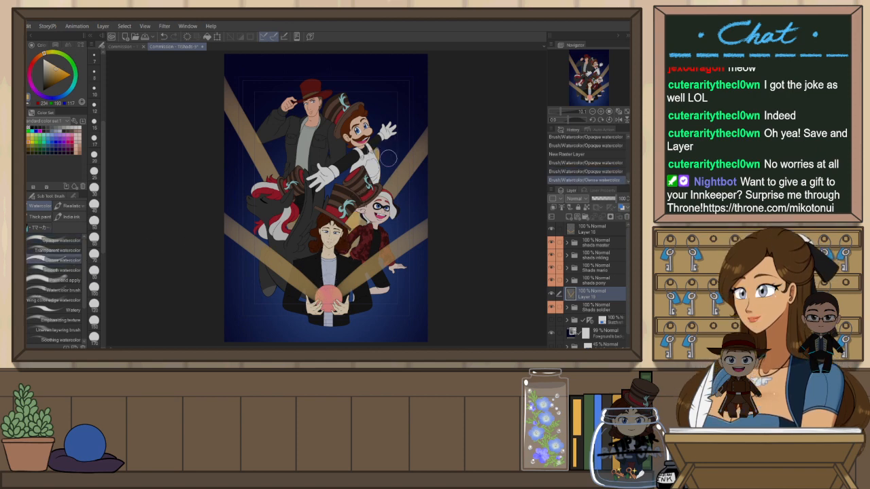
key(ctrl+z)
key(ctrl+z)
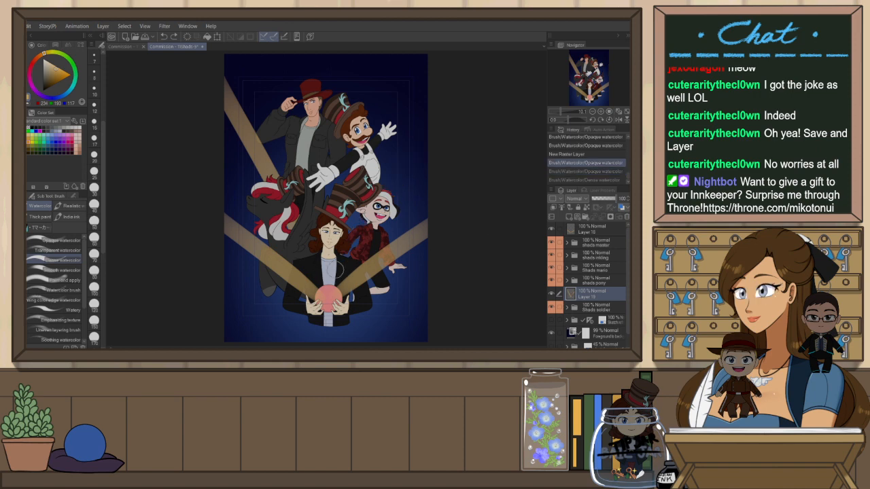
key(ctrl+y)
key(ctrl+y)
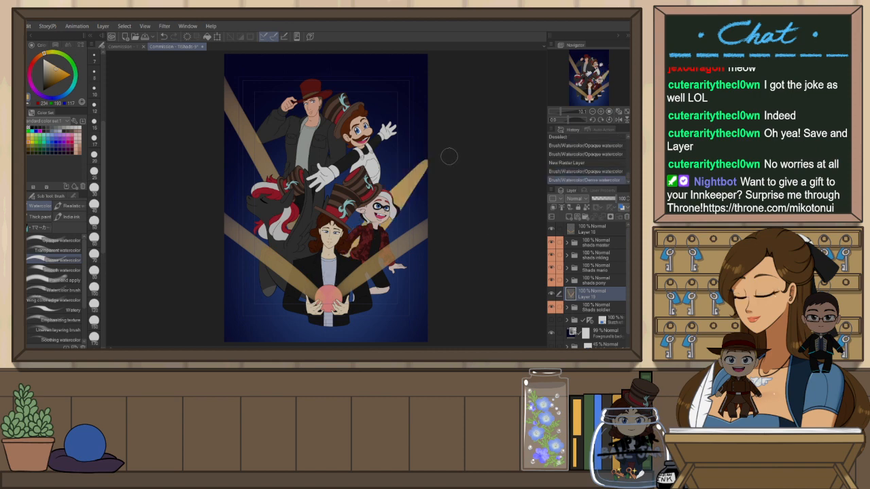
key(ctrl+z)
drag(387, 232, 465, 163)
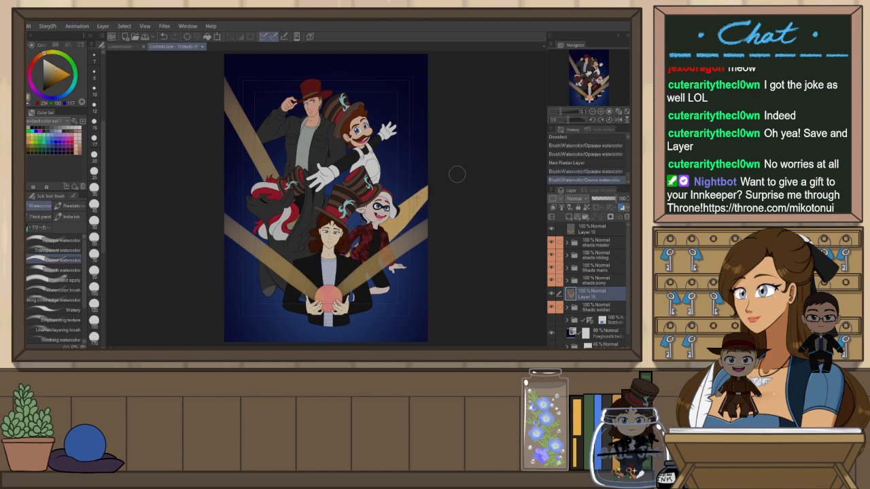
key(ctrl+z)
key(h)
key(h)
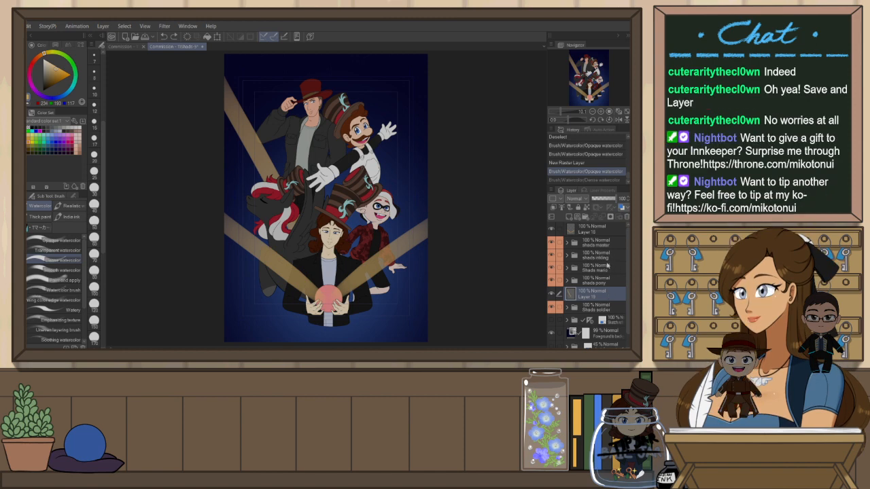
Add a new raster layer above the Shade mario folder and paint an upper-right gold beam behind the characters
click(608, 269)
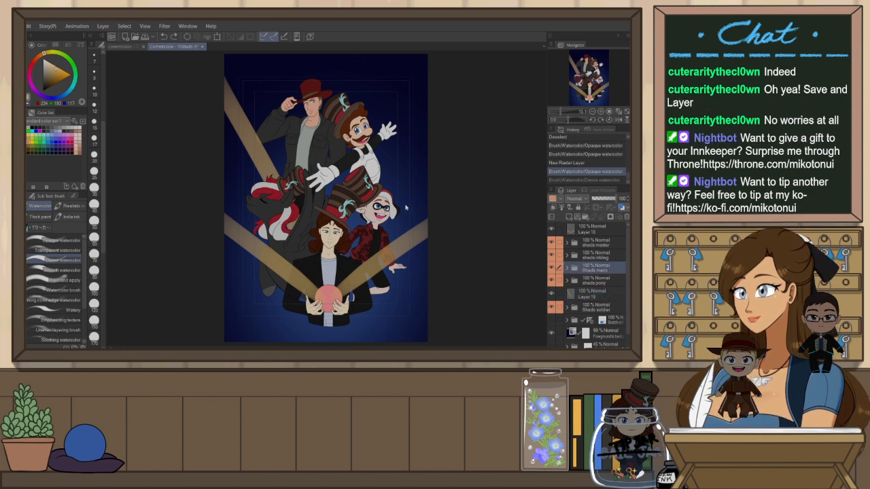
key(ctrl+shift+n)
drag(353, 227, 441, 130)
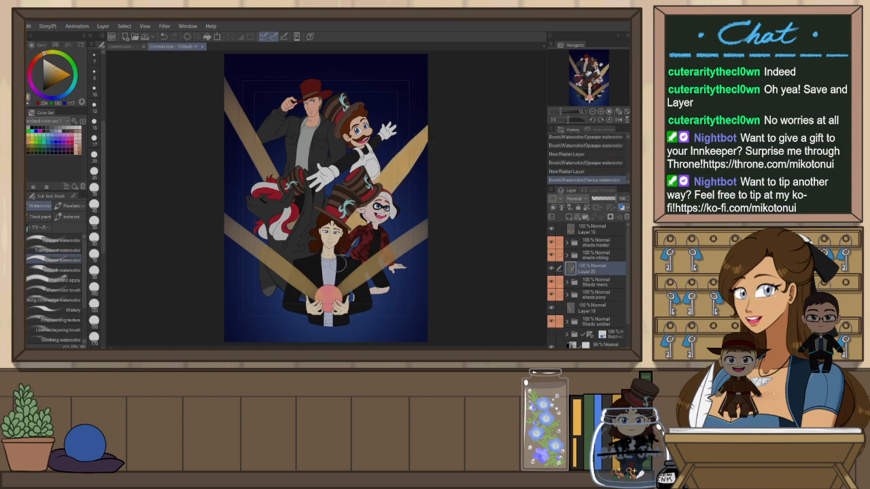
drag(343, 256, 484, 136)
key(ctrl+z)
drag(344, 256, 456, 163)
Flip the canvas, try further upper-right gold beams, and undo them
key(h)
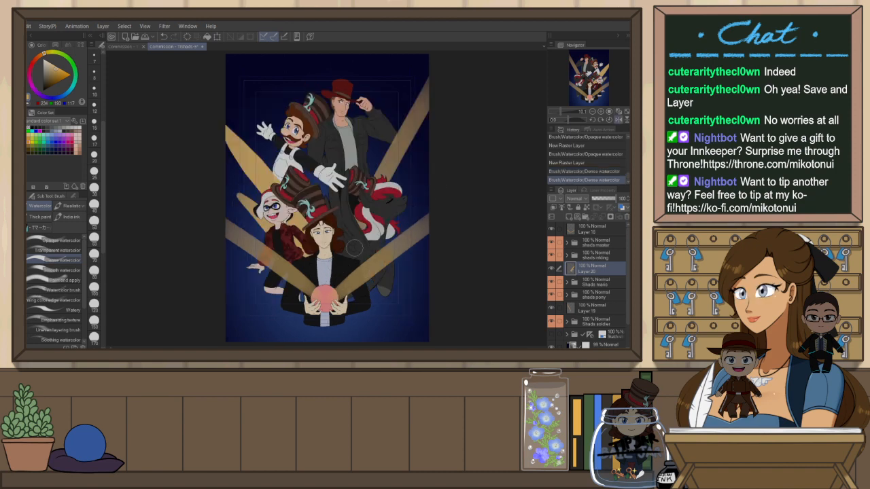
mouse_move(338, 257)
mouse_down()
mouse_move(386, 198)
mouse_move(438, 156)
mouse_up()
key(ctrl+z)
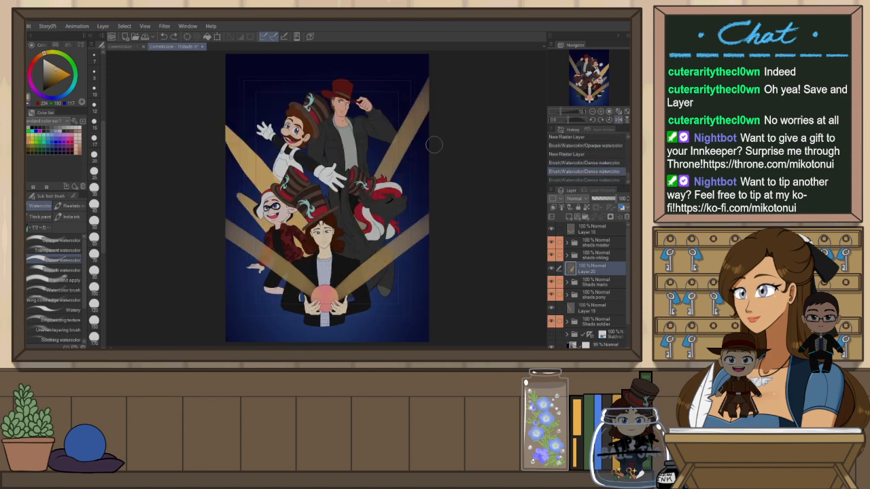
key(h)
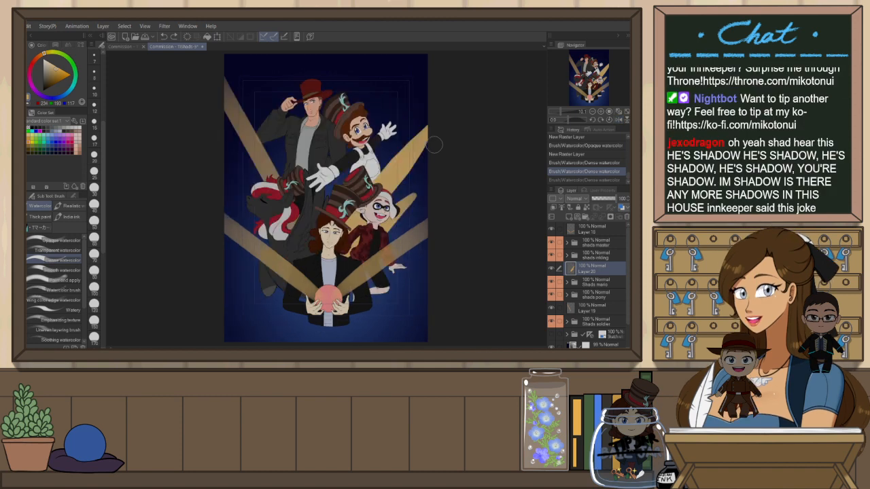
key(ctrl+y)
key(ctrl+z)
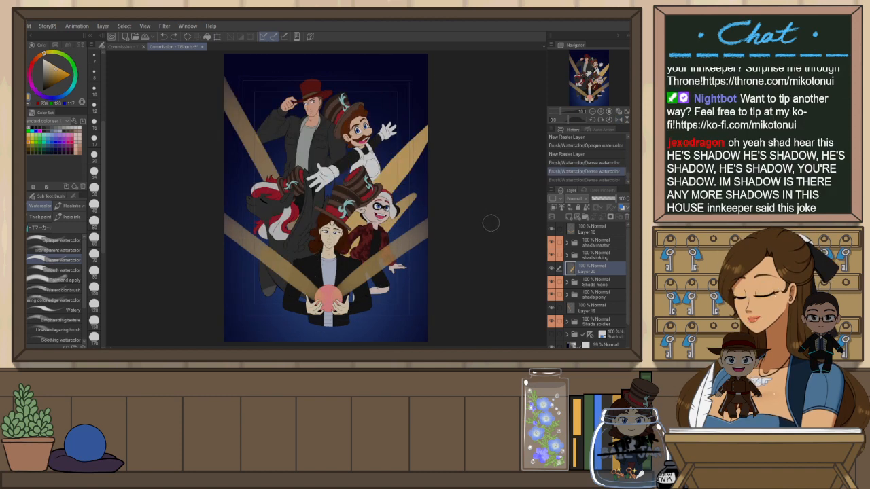
key(ctrl+z)
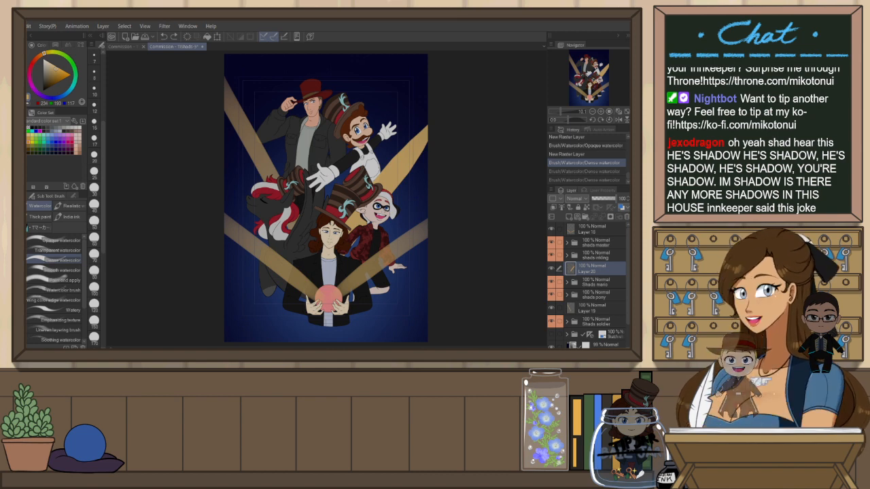
Repeatedly paint and undo gold beams rising toward the upper right behind the characters
mouse_move(358, 260)
mouse_down()
mouse_move(371, 216)
mouse_move(429, 132)
mouse_up()
key(ctrl+z)
key(ctrl+z)
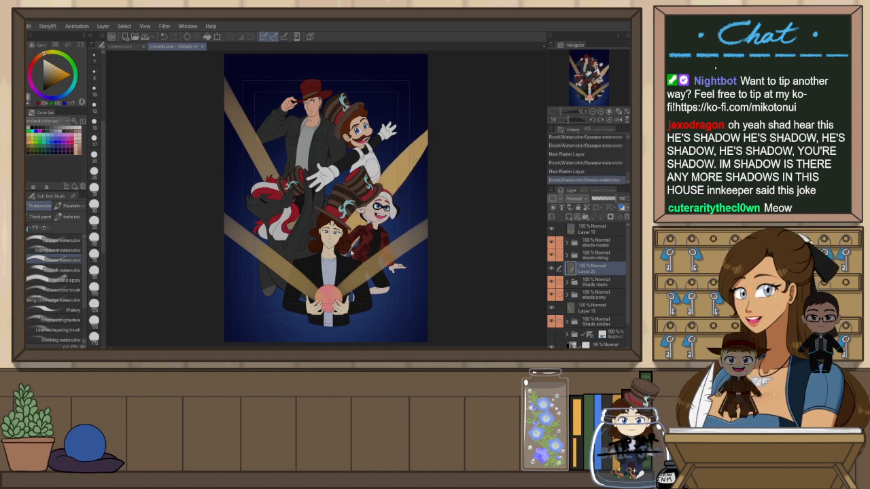
key(ctrl+z)
drag(349, 244, 400, 146)
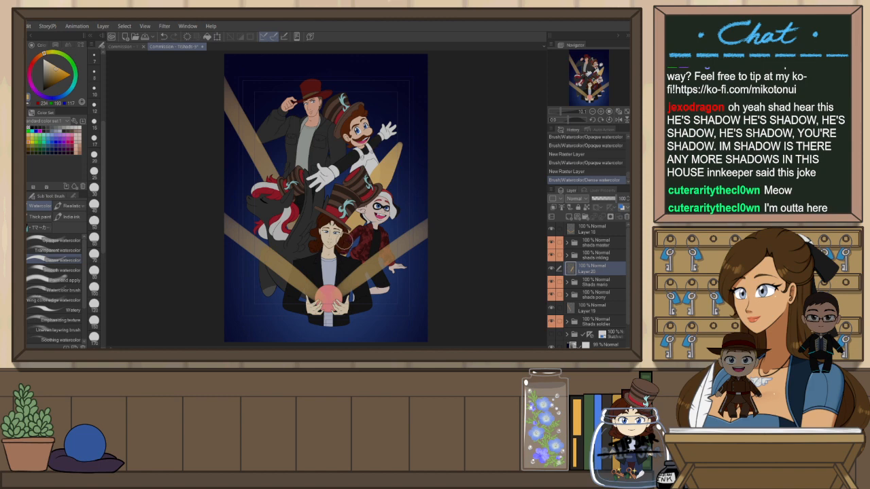
key(ctrl+z)
mouse_move(344, 258)
mouse_down()
mouse_move(391, 174)
mouse_move(413, 157)
mouse_up()
key(ctrl+z)
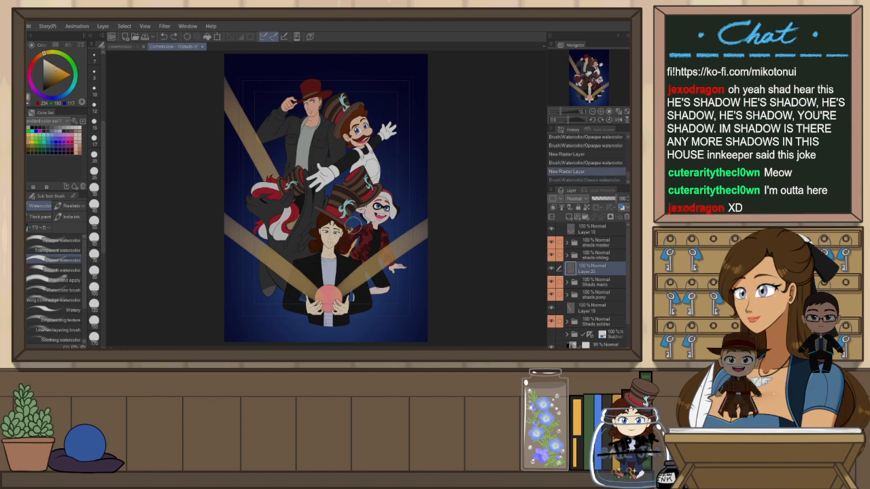
Paint an upper-right gold beam behind the characters on Layer 20, trying and undoing several alternative strokes
drag(336, 255, 400, 156)
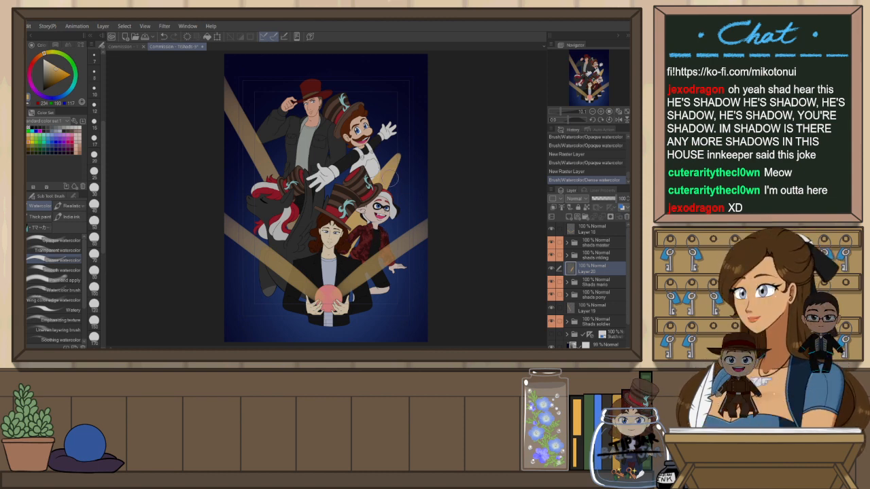
drag(405, 197, 415, 188)
key(ctrl+z)
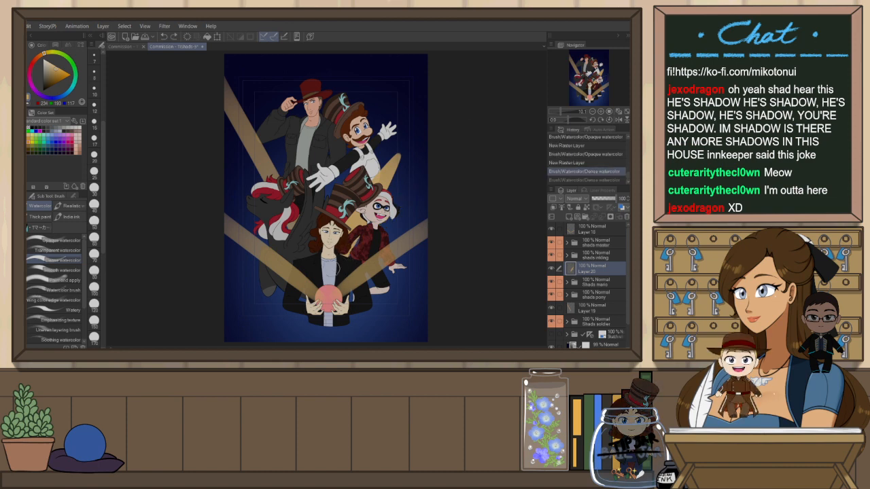
drag(341, 263, 418, 197)
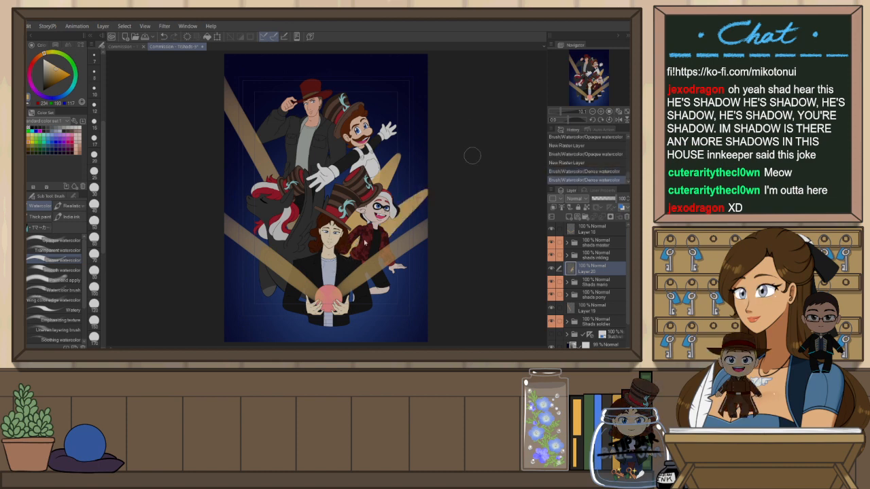
key(ctrl+z)
drag(378, 195, 400, 159)
key(ctrl+z)
drag(340, 265, 418, 199)
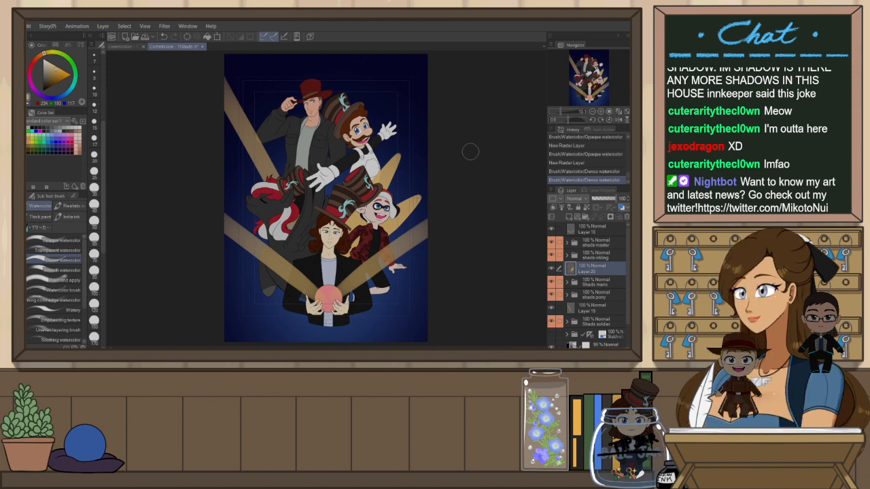
key(ctrl+z)
key(ctrl+z)
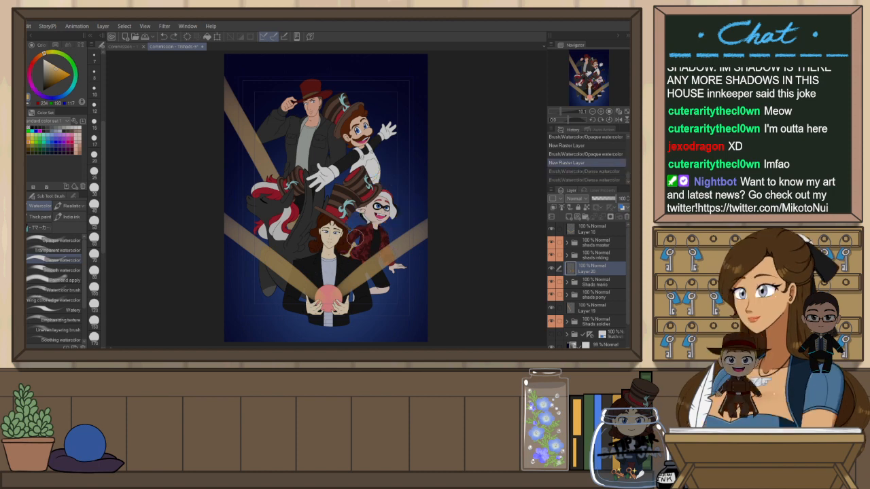
key(ctrl+y)
Clear Layer 19 and, with the canvas flipped, paint a matching gold beam behind the characters on the upper left
click(602, 308)
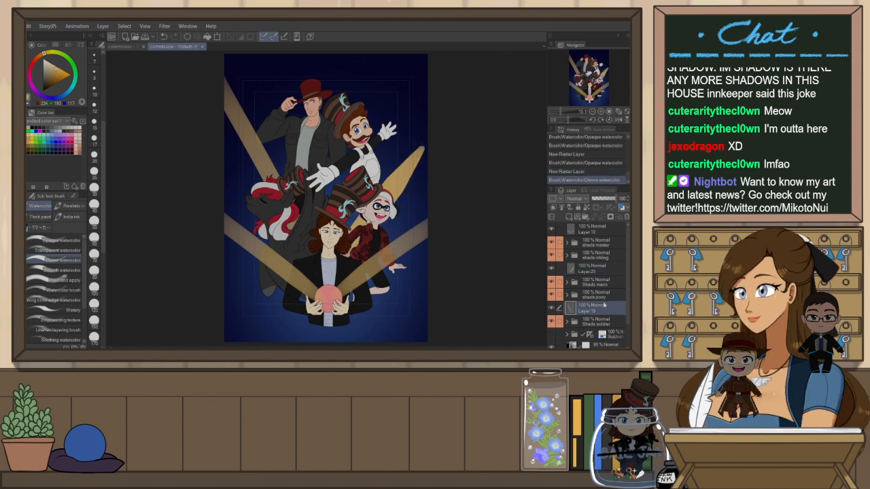
key(ctrl+a)
key(ctrl+x)
key(h)
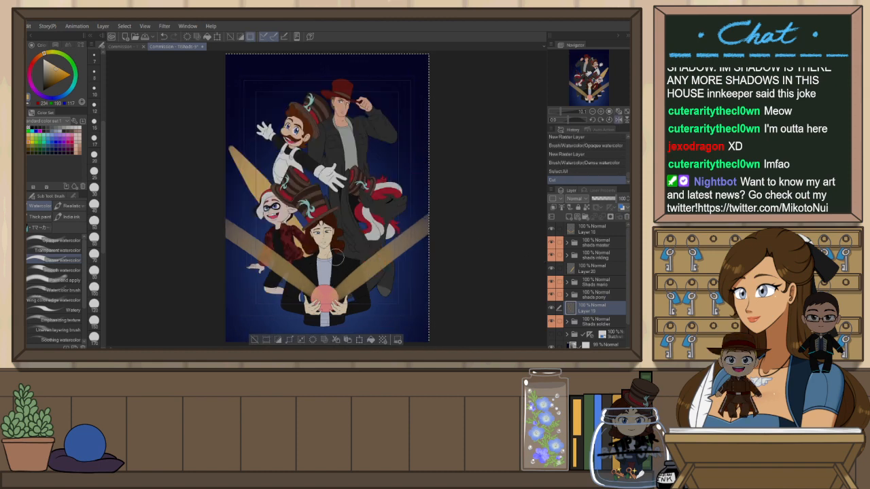
drag(382, 189, 442, 133)
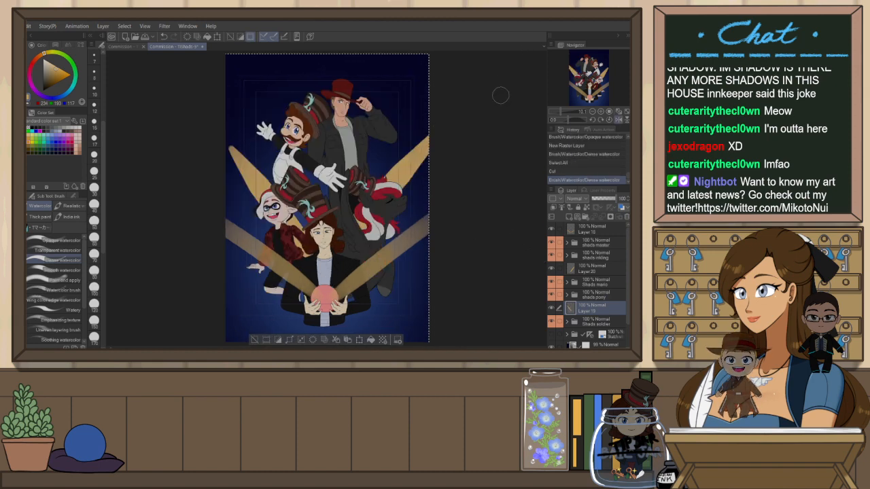
key(h)
key(ctrl+z)
key(h)
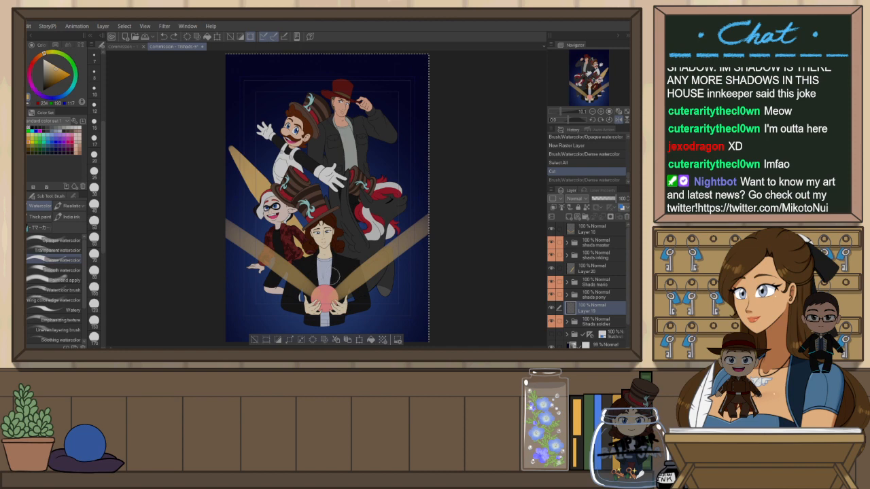
key(ctrl+y)
key(ctrl+d)
key(h)
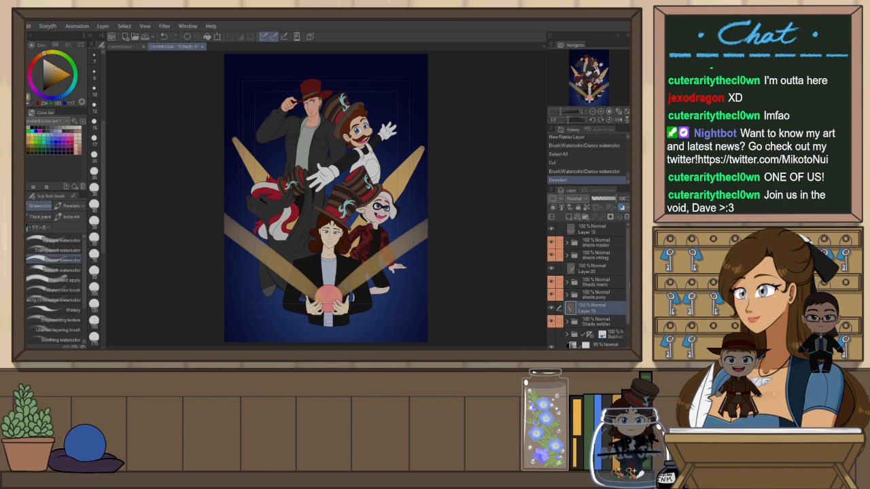
Add a new raster layer near the bottom of the layer stack and try a long upper-right beam, undoing it
click(616, 335)
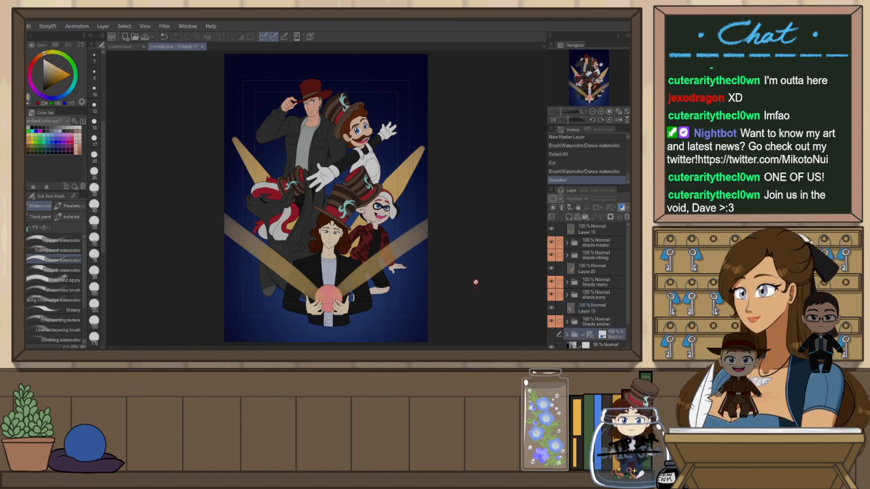
key(ctrl+shift+n)
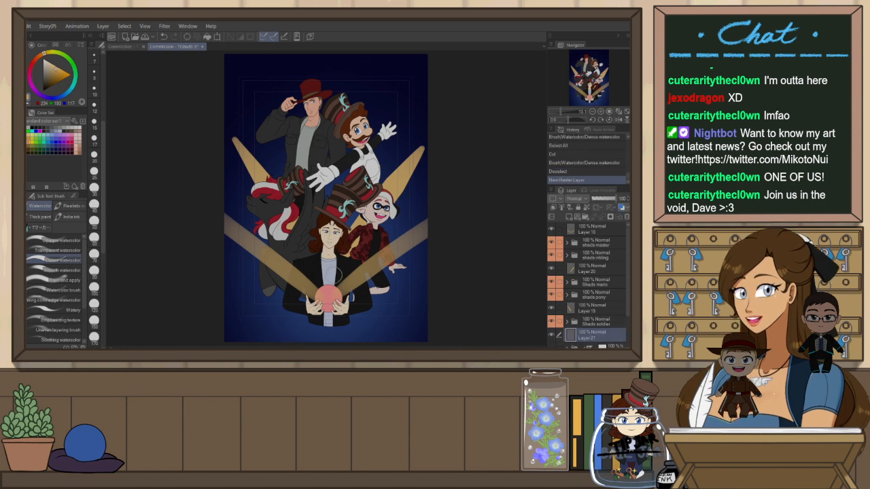
drag(333, 288, 406, 92)
key(ctrl+z)
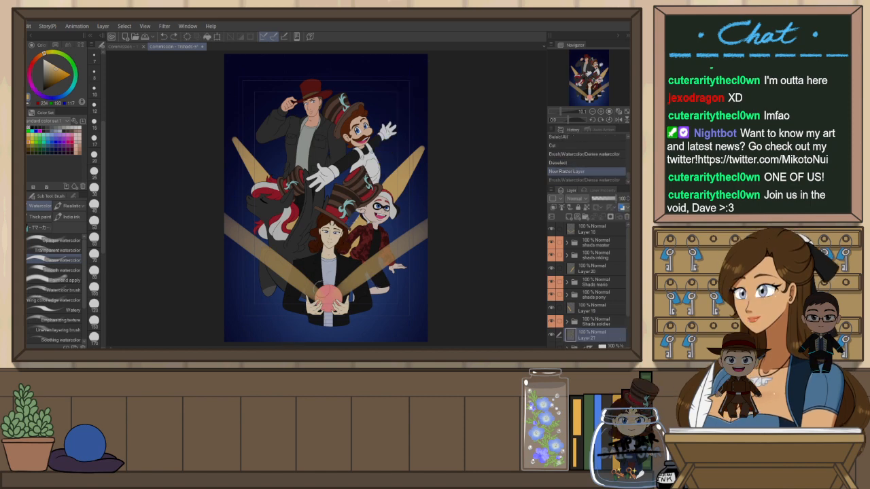
key(ctrl+y)
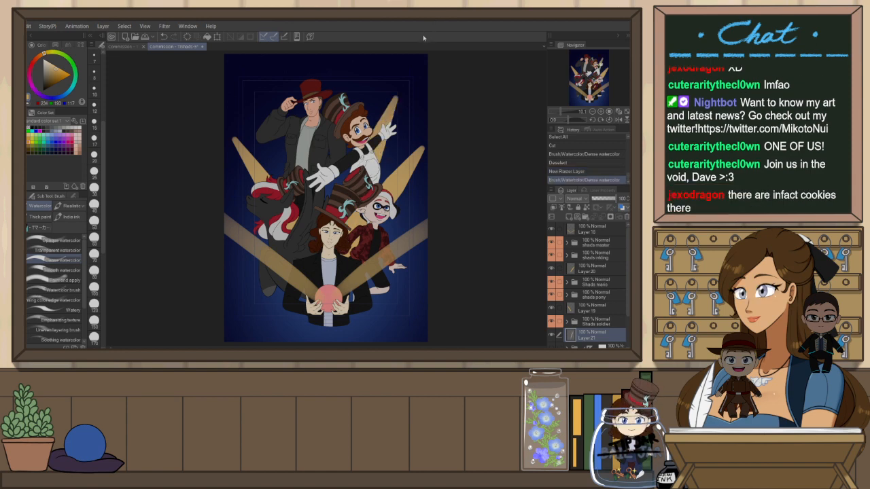
key(ctrl+z)
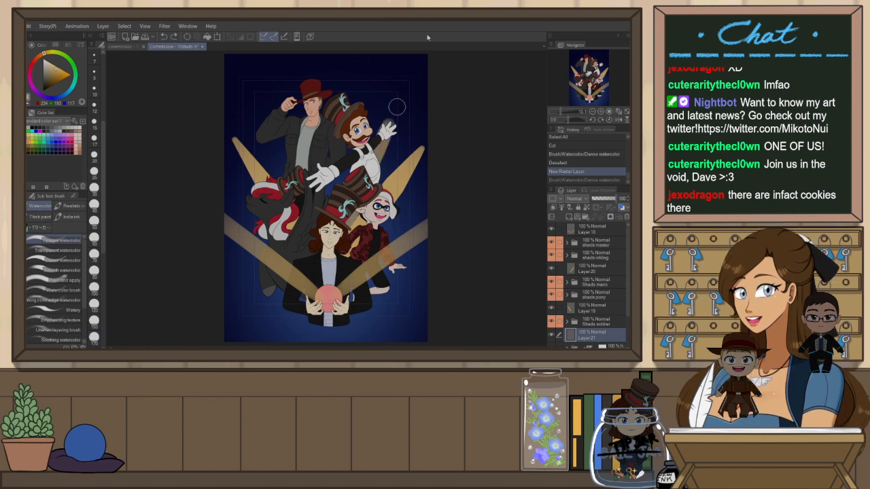
Try several tall gold beams behind the characters on the new layer, undoing each of them
drag(403, 101, 385, 123)
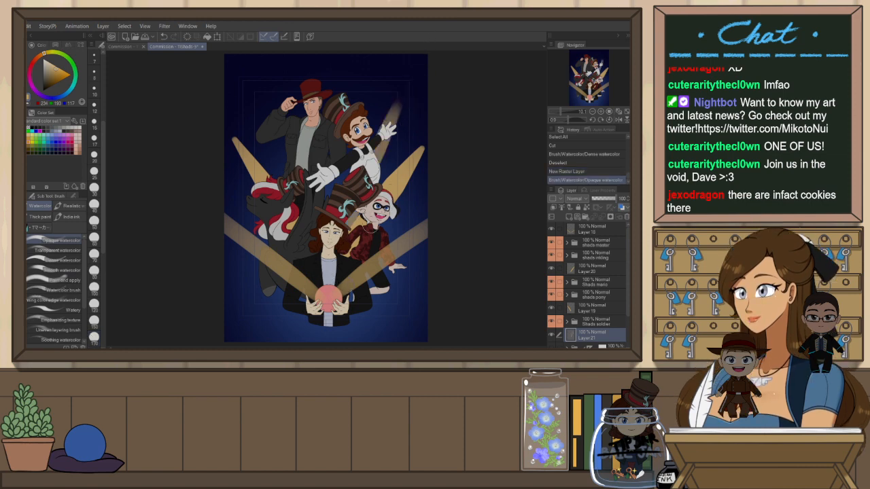
key(h)
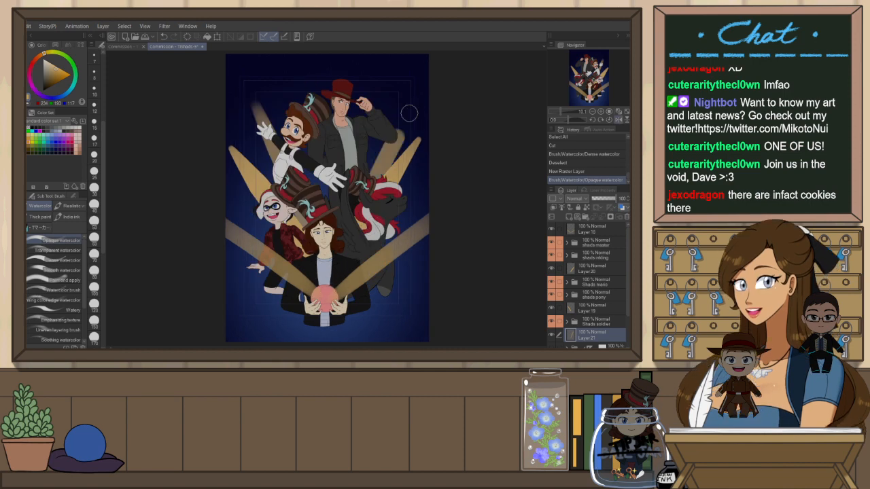
key(ctrl+z)
drag(325, 291, 416, 54)
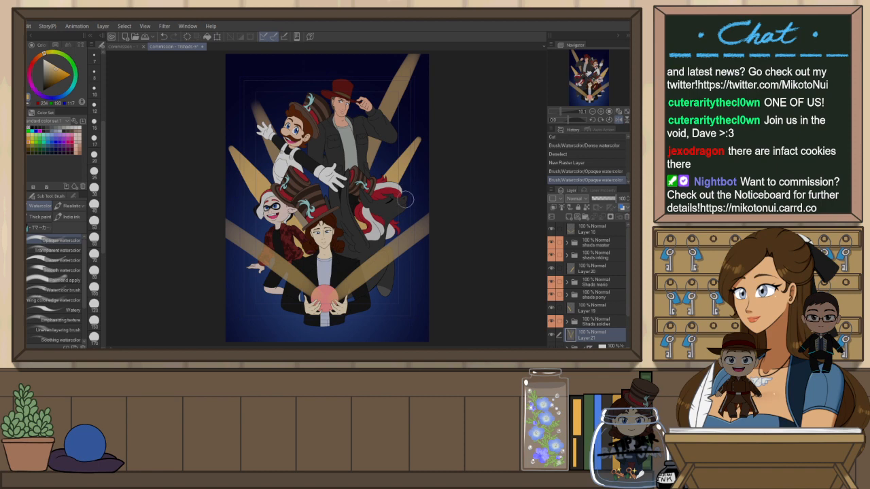
drag(405, 199, 405, 222)
key(h)
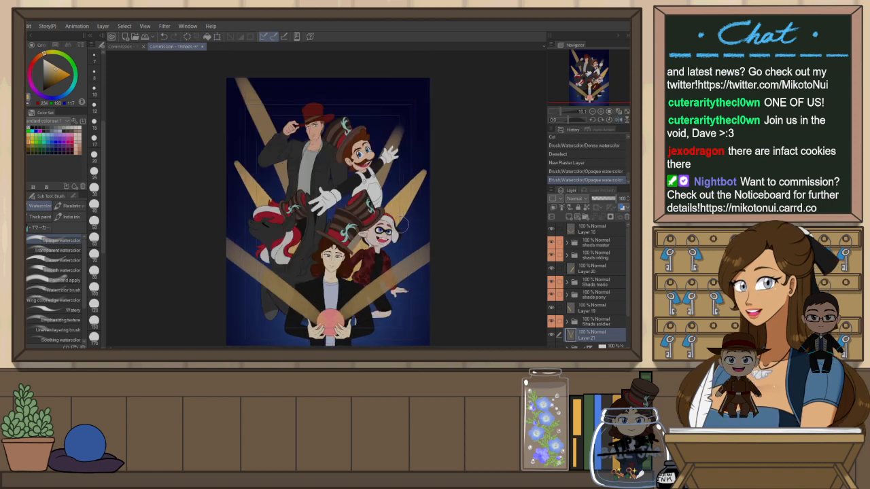
key(ctrl+z)
key(ctrl+z)
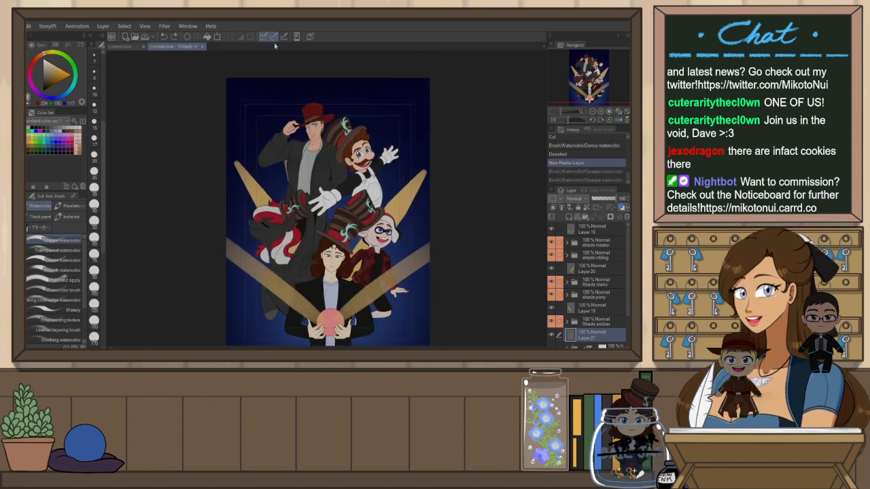
key(ctrl+y)
key(h)
key(h)
key(h)
key(ctrl+z)
Paint tall gold beams rising behind the characters toward both upper corners of the canvas
drag(369, 182, 397, 81)
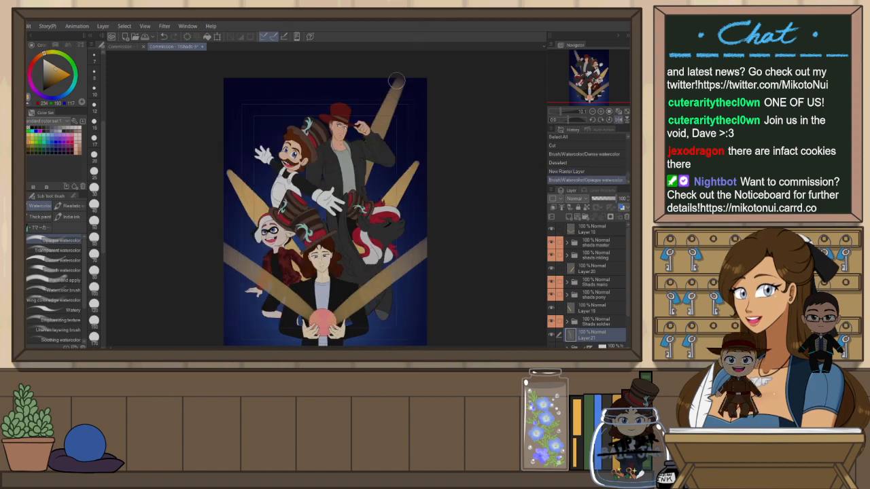
key(h)
drag(373, 169, 419, 80)
key(ctrl+z)
drag(371, 167, 408, 66)
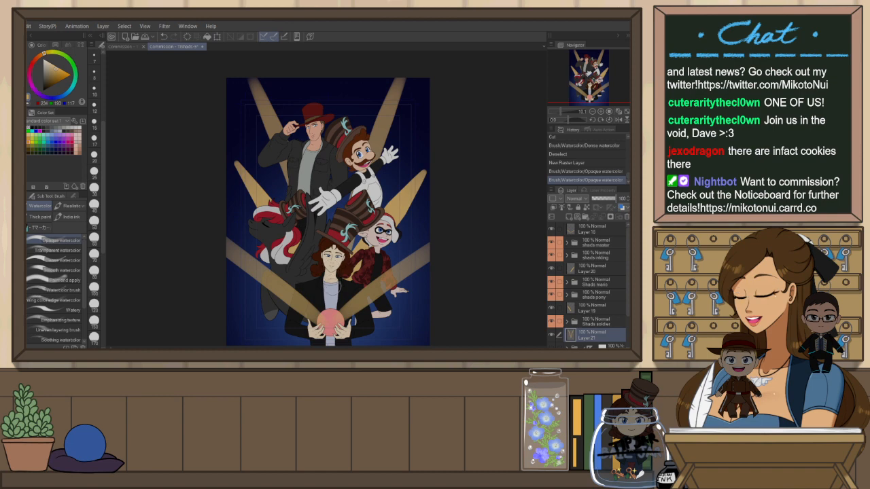
drag(343, 82, 346, 126)
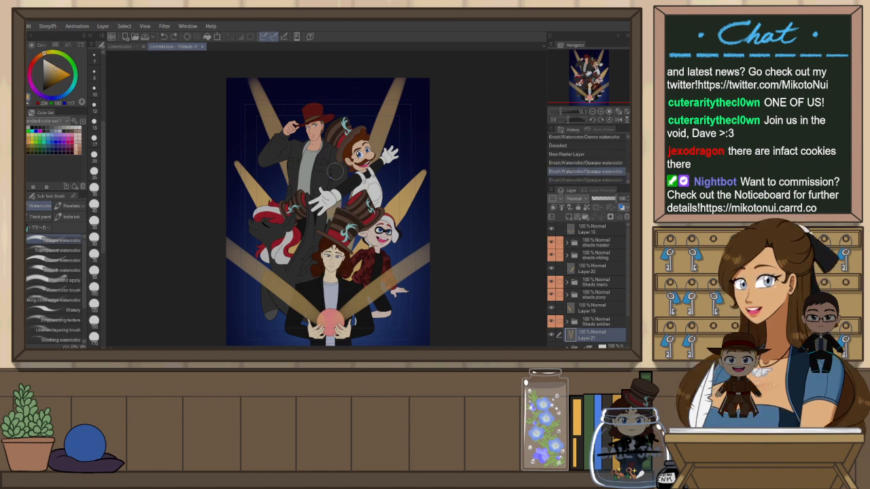
key(ctrl+z)
key(ctrl+z)
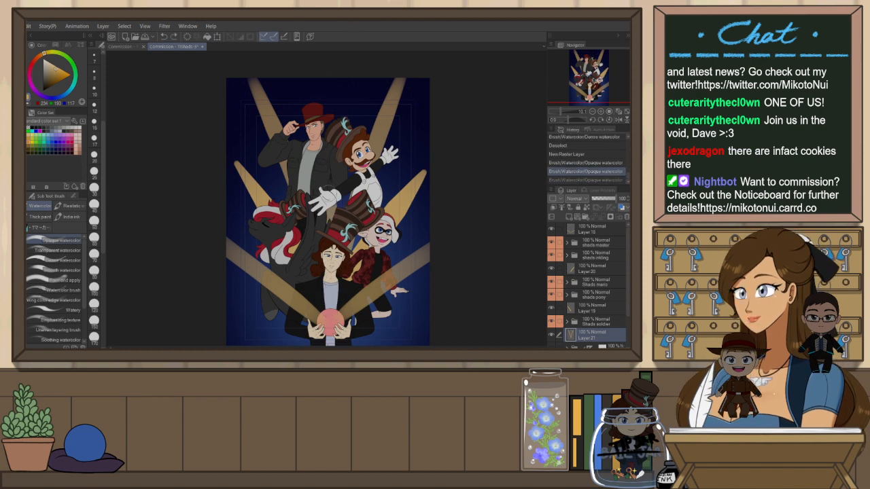
Try extra gold beams in the center and upper corners, undoing each one
drag(329, 147, 336, 50)
key(h)
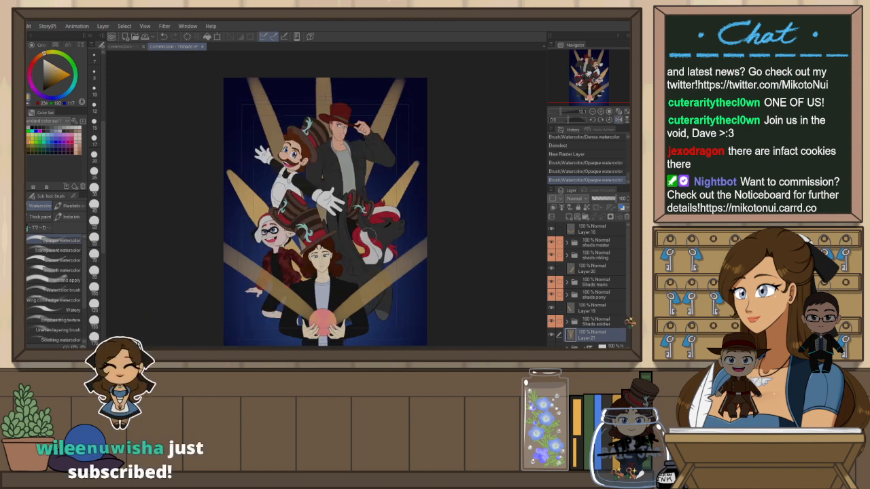
key(h)
key(ctrl+z)
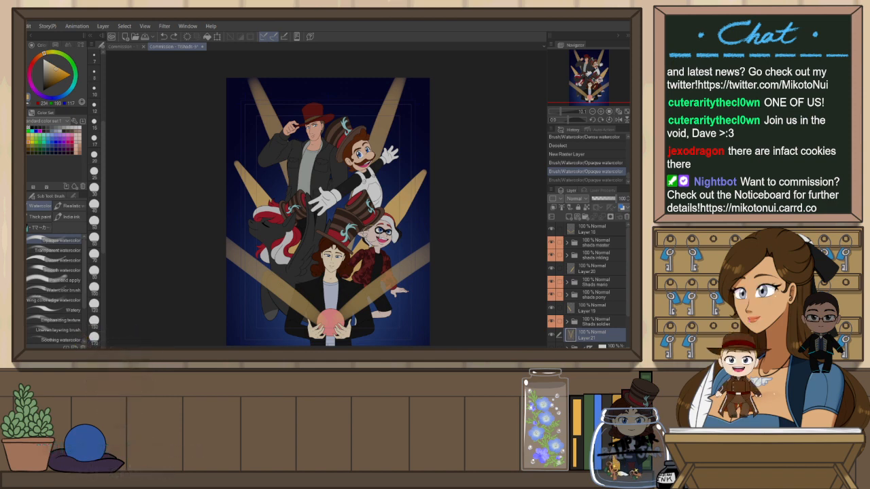
drag(427, 93, 384, 172)
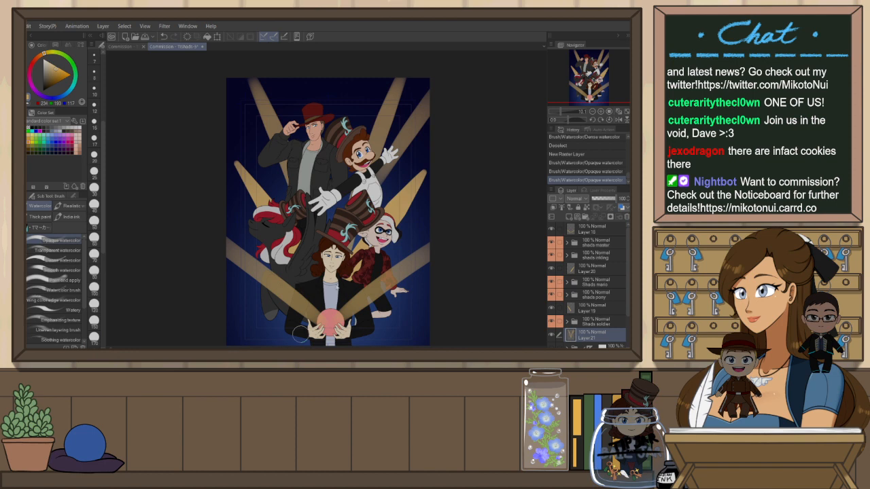
key(ctrl+z)
key(h)
drag(219, 84, 275, 178)
key(ctrl+z)
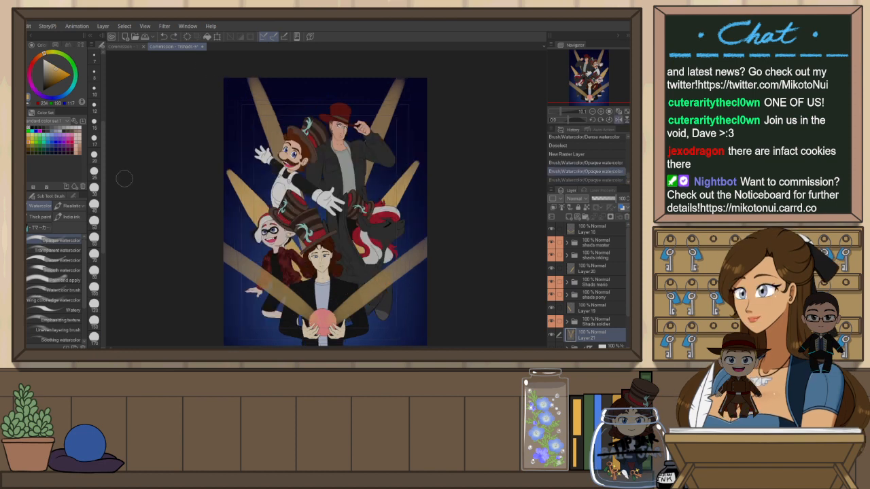
Paint a thin gold beam rising toward the upper right behind the characters, retrying strokes until one is kept
scroll(105, 270, down, 3)
scroll(102, 259, up, 3)
drag(230, 94, 275, 181)
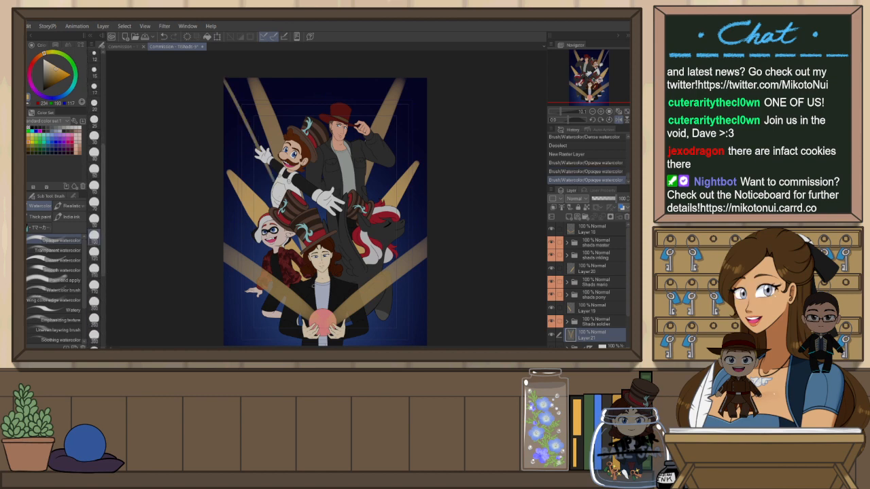
key(h)
key(ctrl+z)
drag(421, 80, 388, 150)
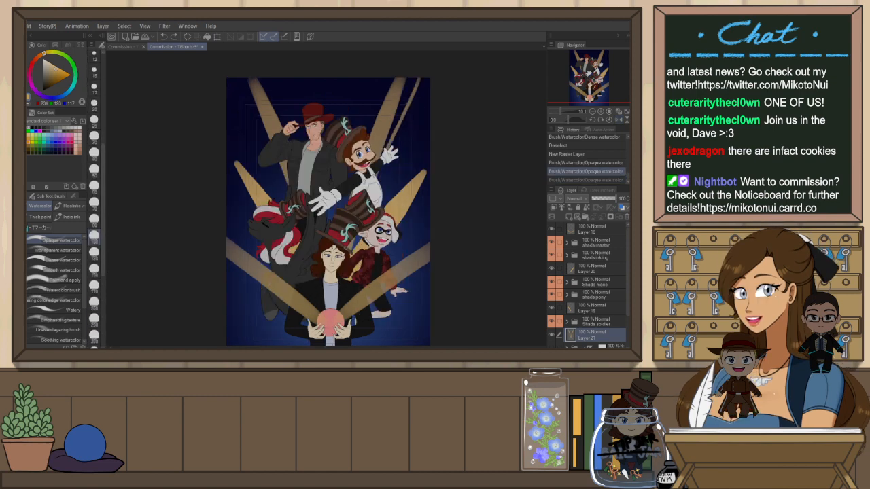
key(ctrl+z)
drag(421, 79, 388, 149)
key(ctrl+z)
drag(421, 78, 394, 151)
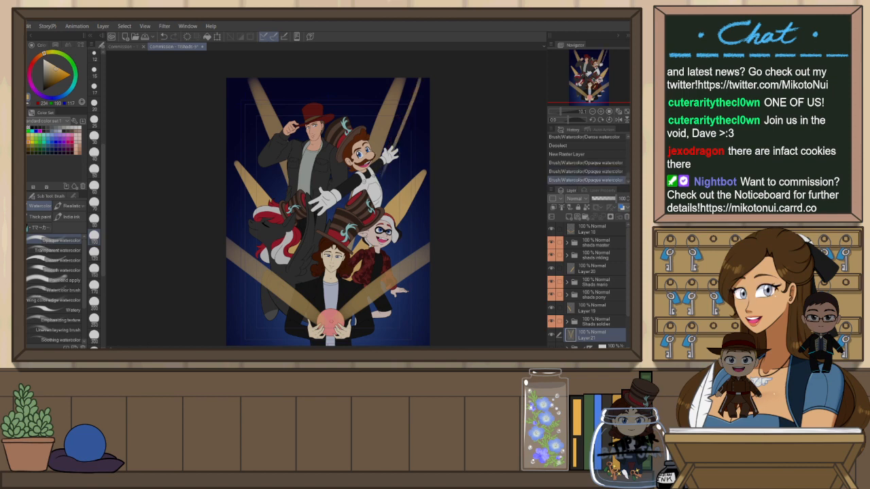
key(ctrl+z)
drag(378, 182, 429, 79)
key(ctrl+z)
drag(381, 182, 414, 106)
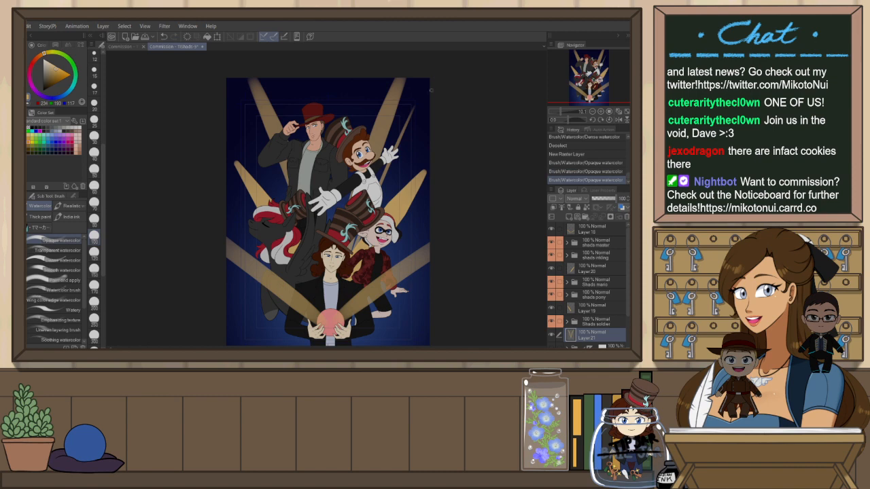
Flip the canvas and paint thin gold beams rising toward the upper left behind the characters
key(h)
drag(370, 198, 411, 105)
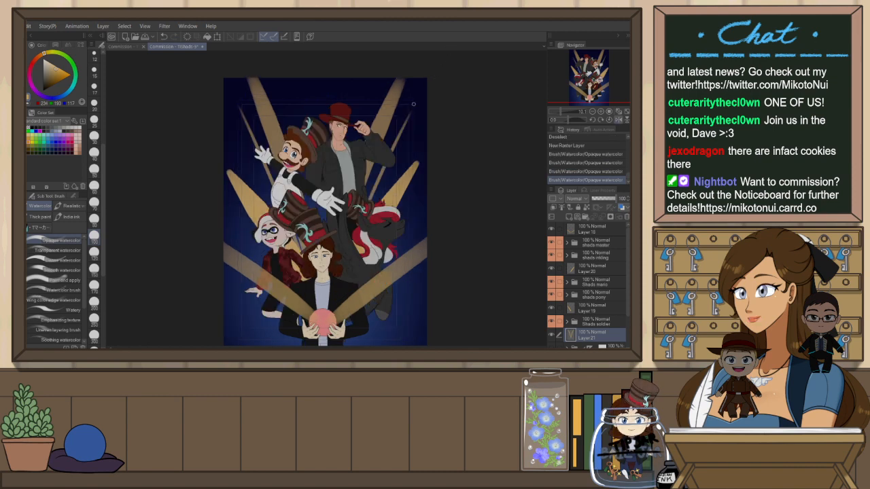
key(ctrl+z)
drag(344, 243, 409, 107)
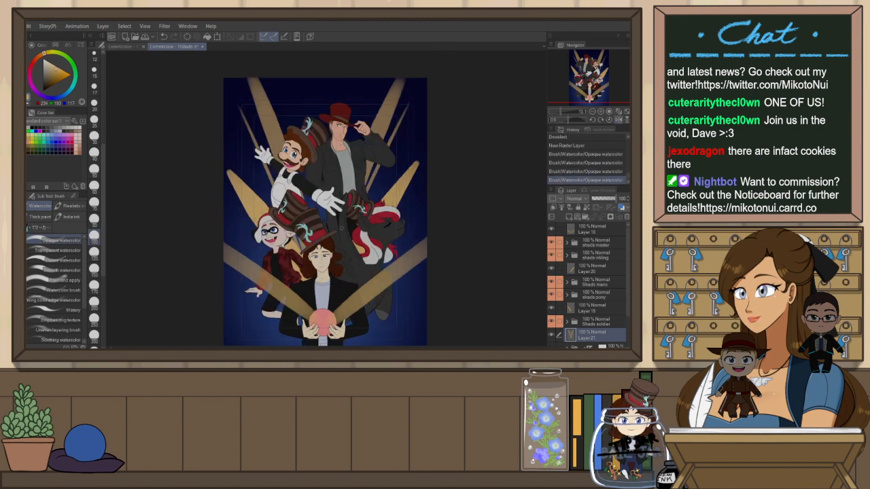
drag(355, 123, 380, 47)
key(h)
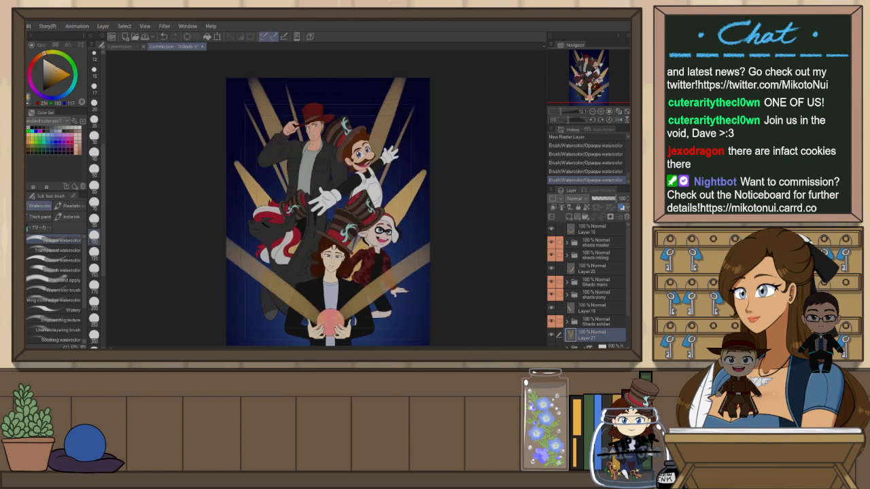
Paint a thin gold beam rising toward the top center behind the characters, retrying the stroke until one is kept
drag(356, 126, 371, 76)
key(ctrl+z)
drag(357, 127, 372, 81)
key(ctrl+z)
drag(357, 127, 373, 79)
Switch to Layer 20 with the Dense watercolor brush and try several gold beam strokes behind the characters, undoing each
click(598, 267)
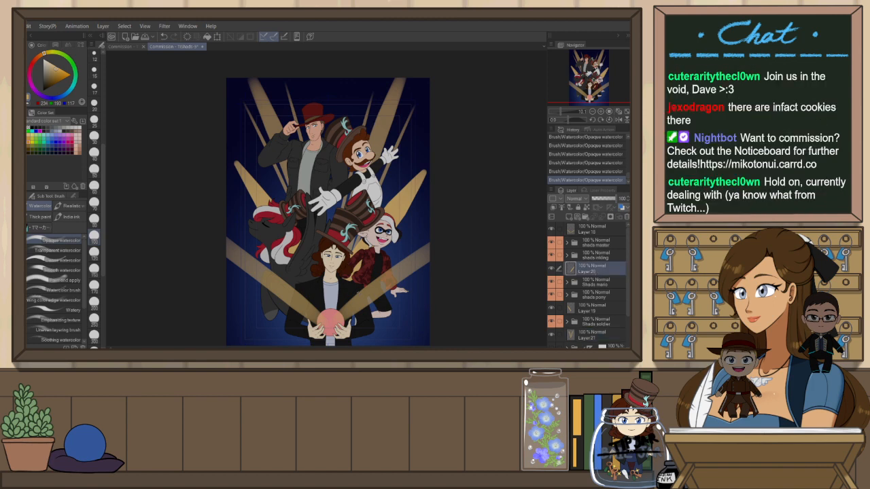
click(56, 260)
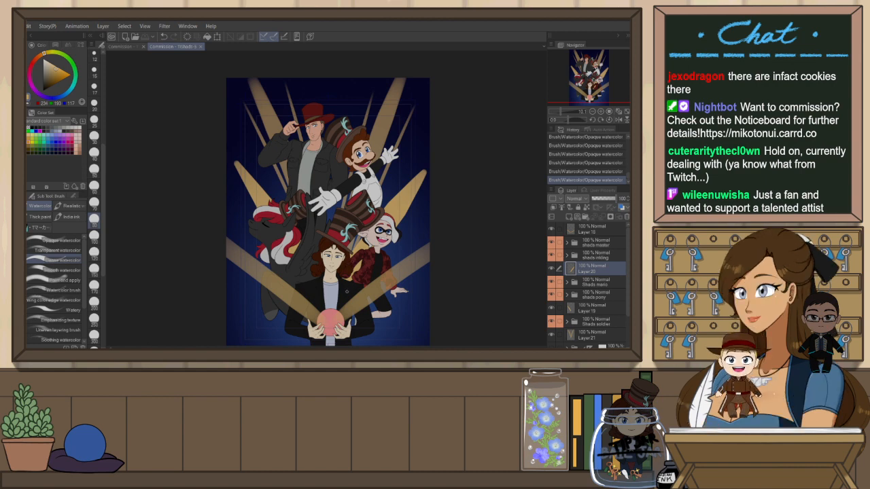
drag(384, 252, 429, 203)
key(h)
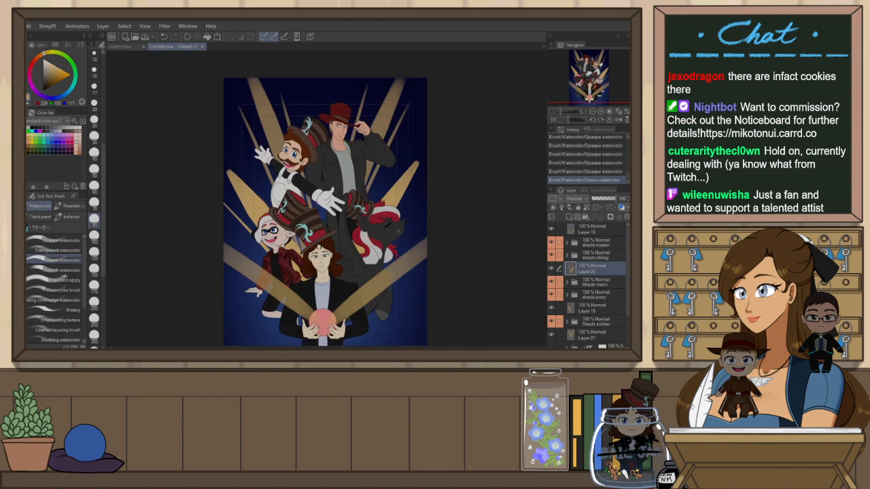
key(ctrl+z)
key(h)
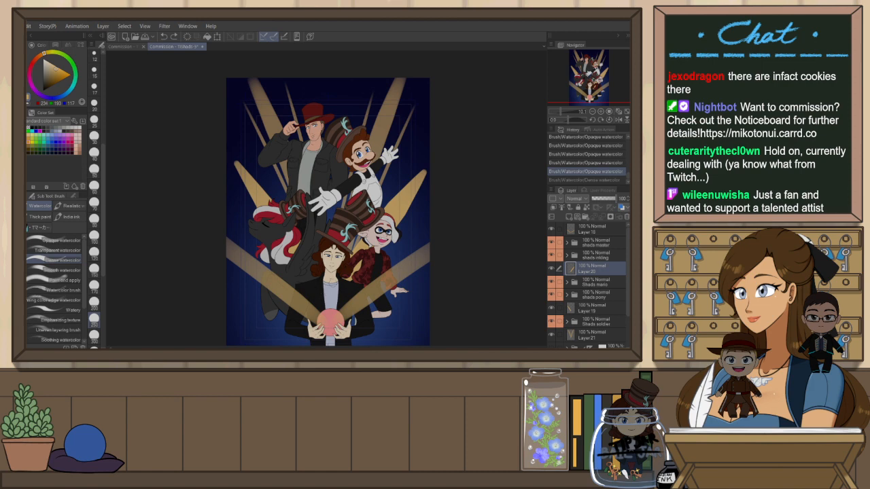
drag(353, 244, 396, 167)
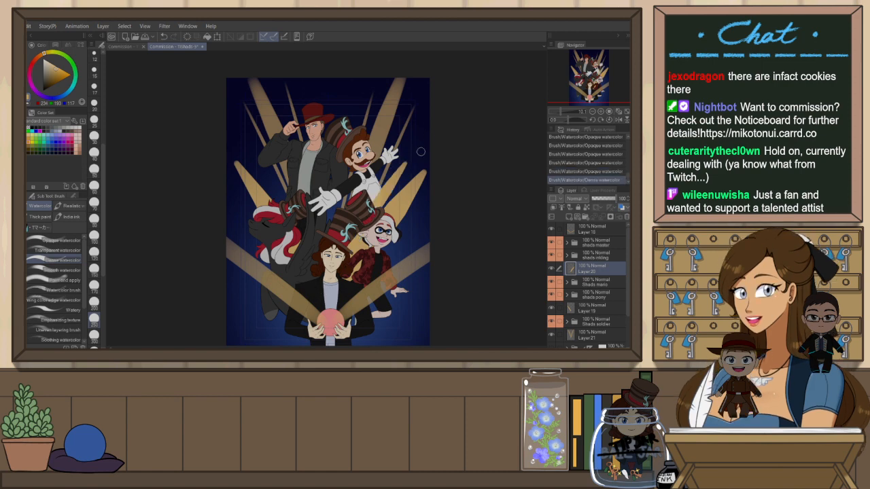
key(ctrl+z)
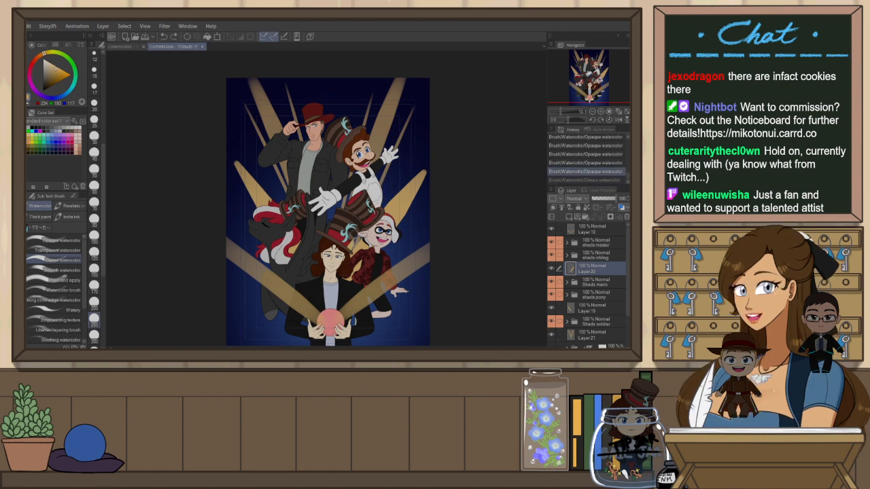
drag(378, 206, 404, 171)
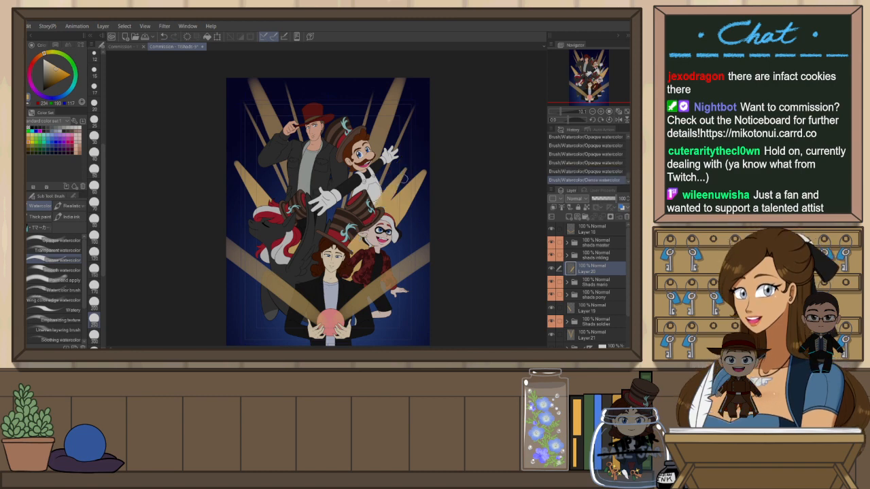
key(ctrl+z)
drag(377, 206, 431, 130)
key(ctrl+z)
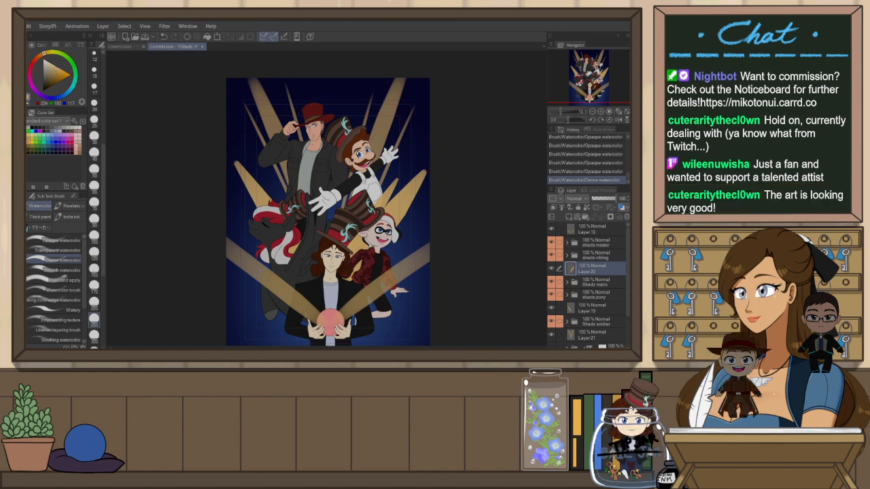
key(ctrl+z)
drag(338, 299, 352, 166)
key(ctrl+z)
Paint a short gold stroke behind the central characters, retrying and toggling undo and redo to compare
drag(337, 203, 340, 182)
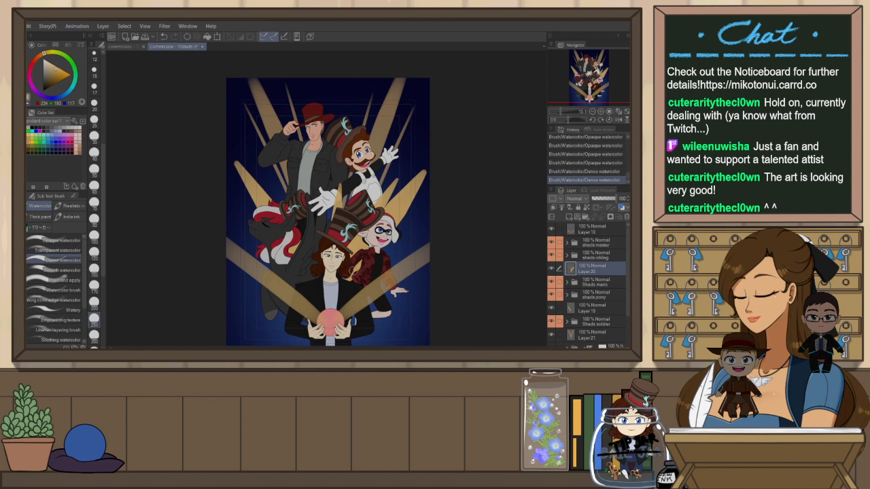
key(ctrl+z)
key(ctrl+y)
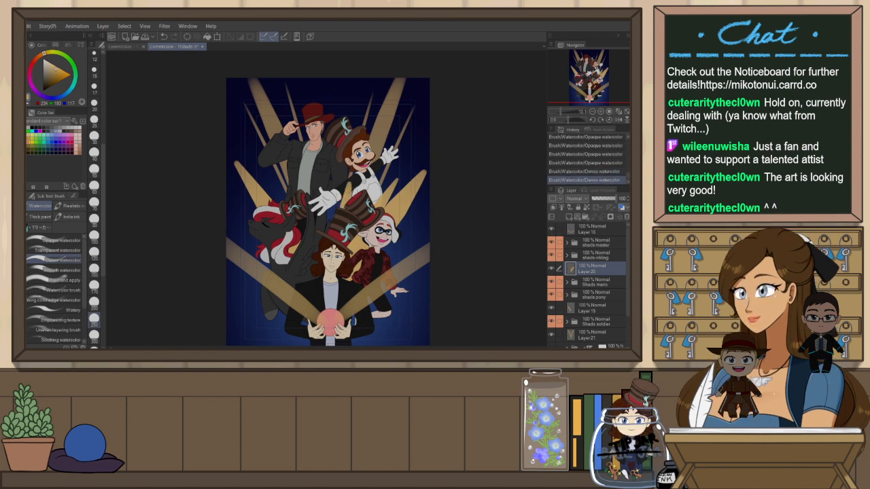
key(ctrl+z)
key(ctrl+y)
key(ctrl+z)
key(ctrl+y)
key(h)
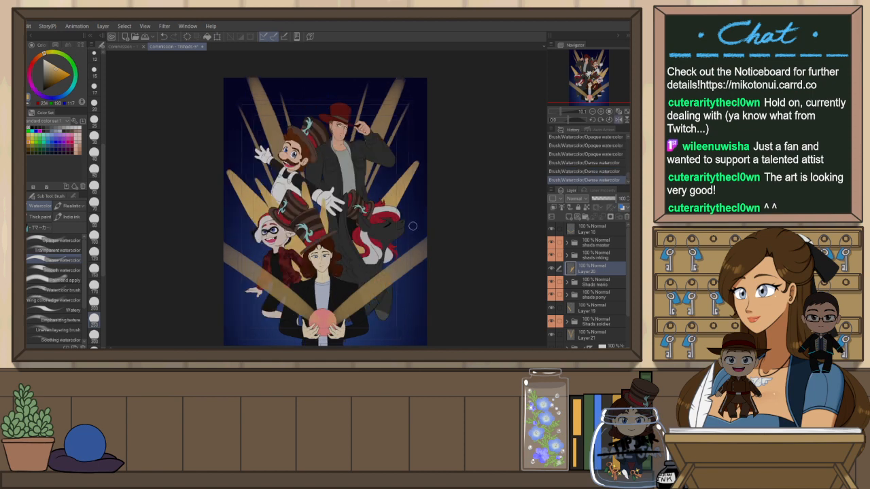
key(h)
key(ctrl+z)
key(ctrl+y)
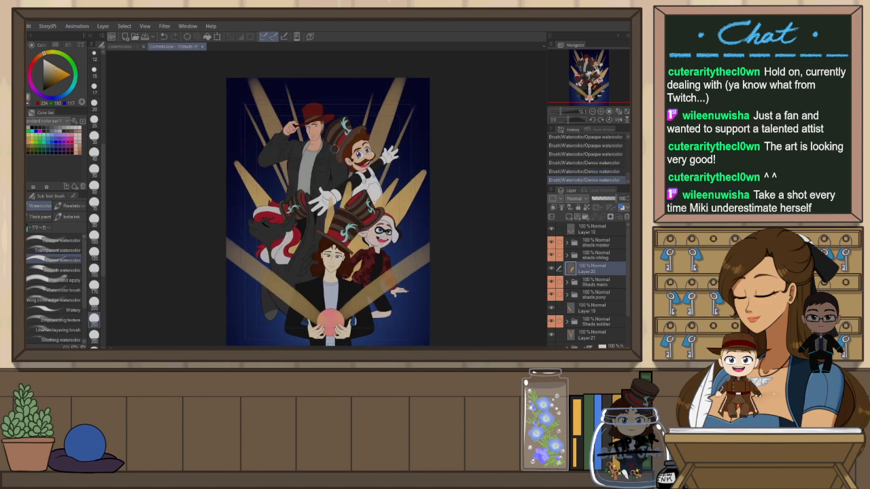
key(ctrl+z)
drag(329, 232, 333, 199)
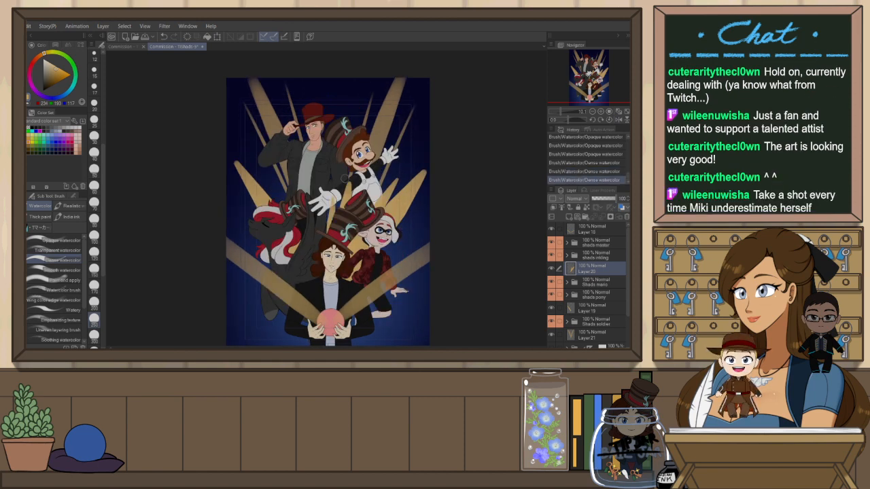
key(ctrl+z)
drag(328, 233, 330, 203)
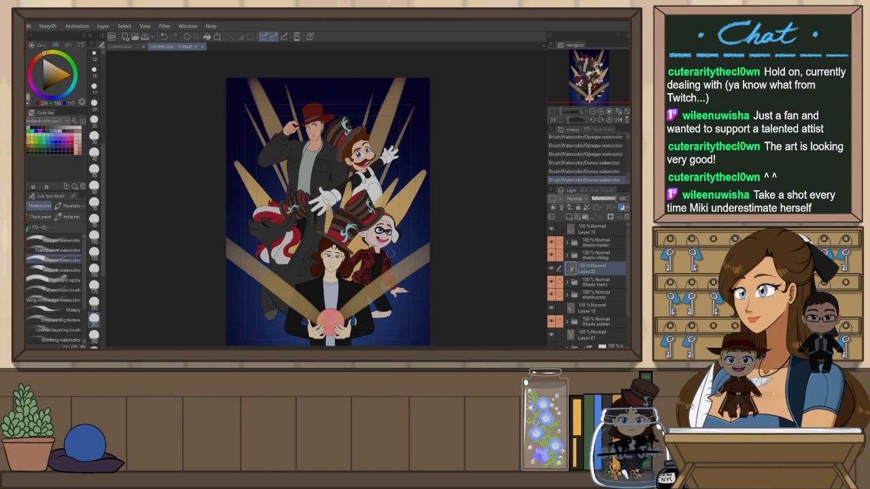
key(ctrl+z)
key(ctrl+y)
key(ctrl+z)
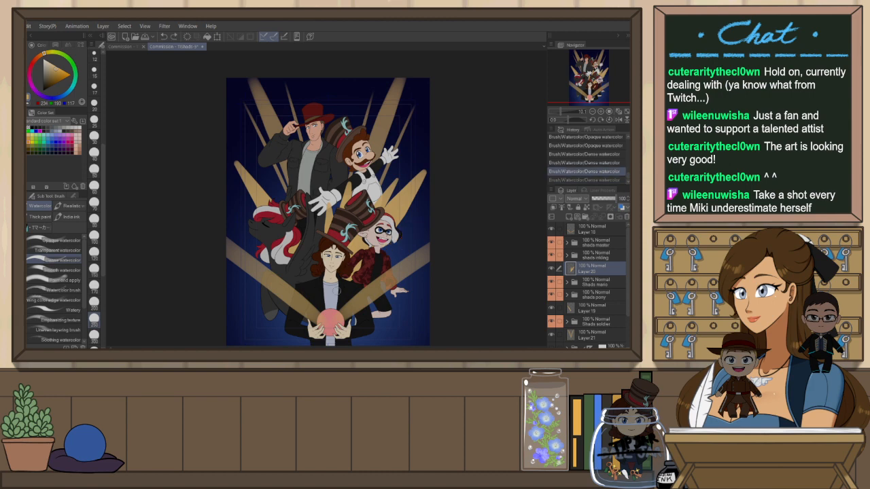
key(ctrl+y)
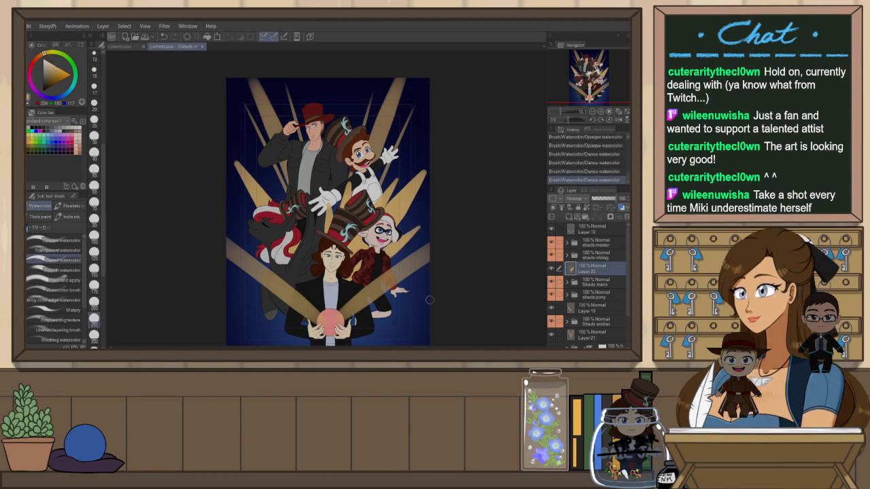
key(ctrl+z)
key(ctrl+y)
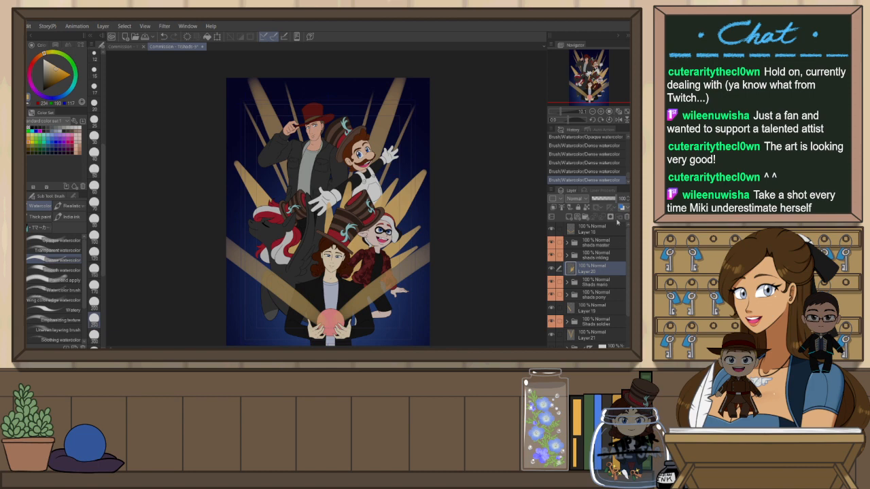
Select Layer 19, flip the canvas, and paint gold beams behind the pony, toggling undo and redo to compare
click(606, 311)
key(h)
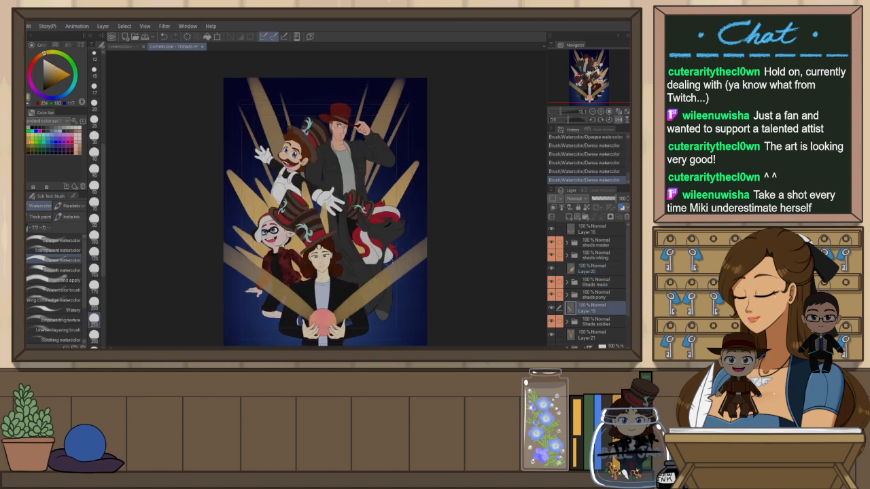
drag(395, 244, 435, 197)
key(ctrl+z)
drag(344, 285, 457, 181)
key(ctrl+z)
key(ctrl+y)
key(ctrl+z)
drag(331, 299, 435, 195)
drag(348, 294, 418, 231)
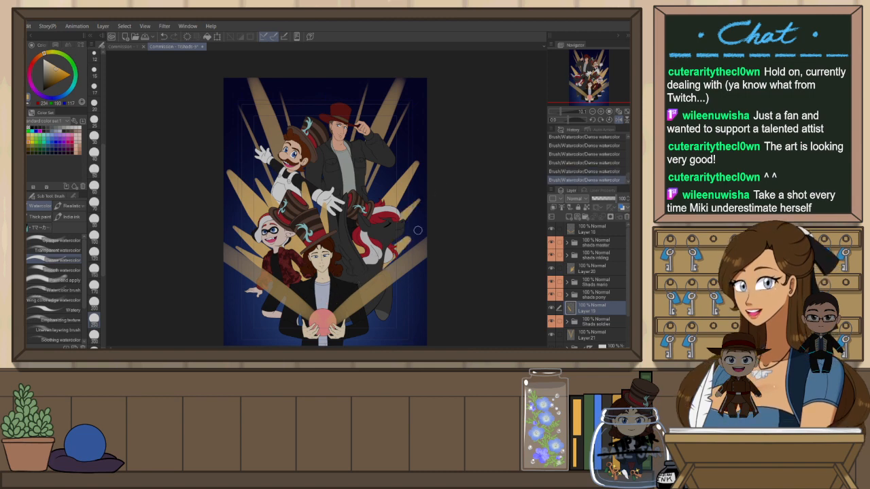
key(ctrl+z)
key(ctrl+y)
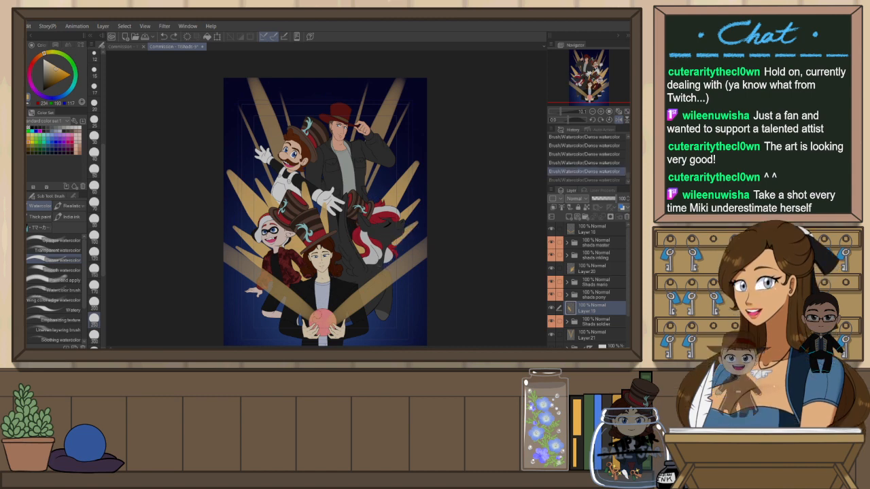
key(ctrl+z)
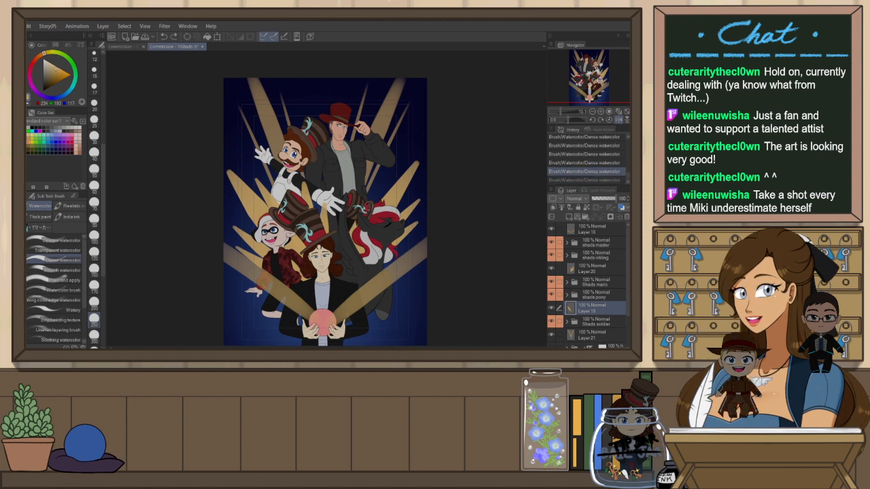
key(ctrl+y)
Fit the canvas in the view and flip it back and forth to review the beams
key(h)
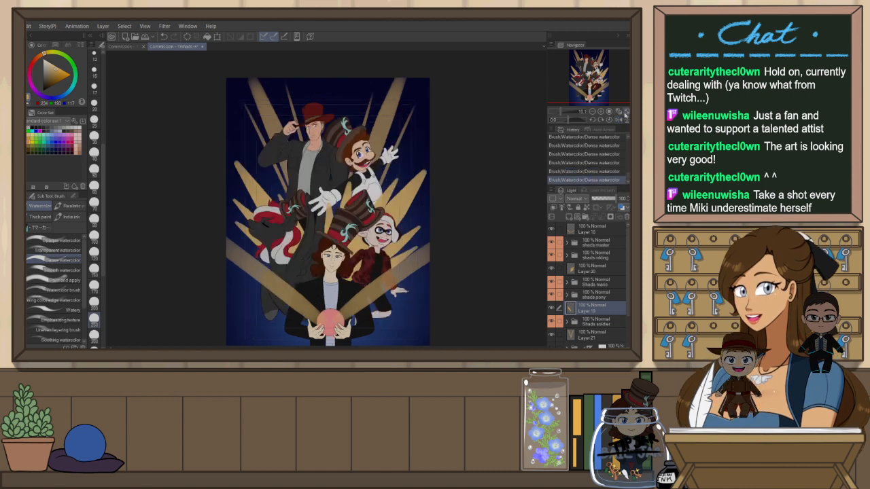
click(610, 119)
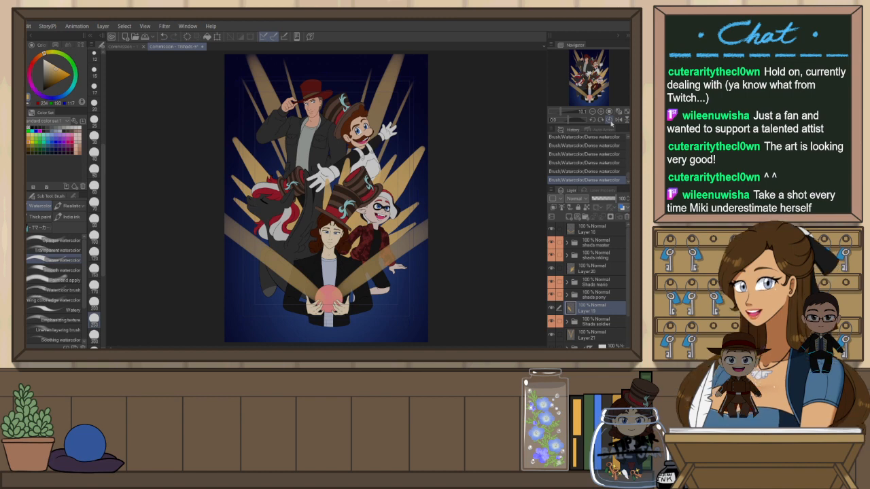
click(619, 119)
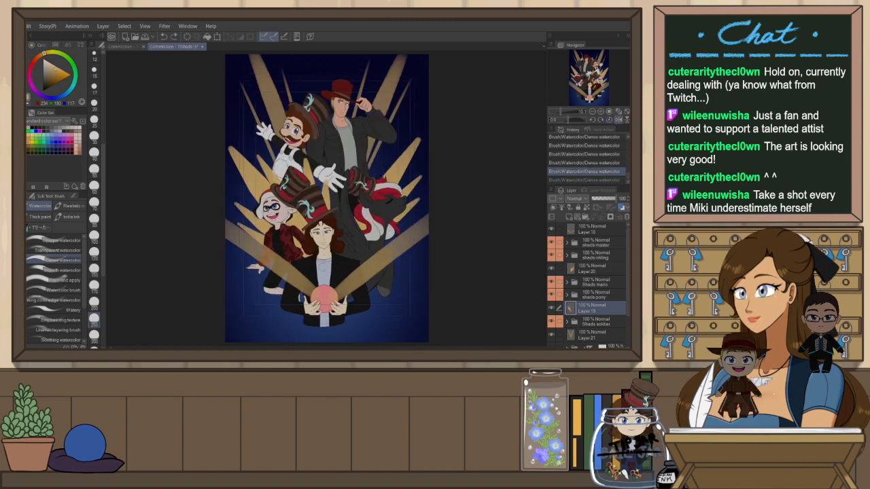
key(ctrl+z)
key(ctrl+y)
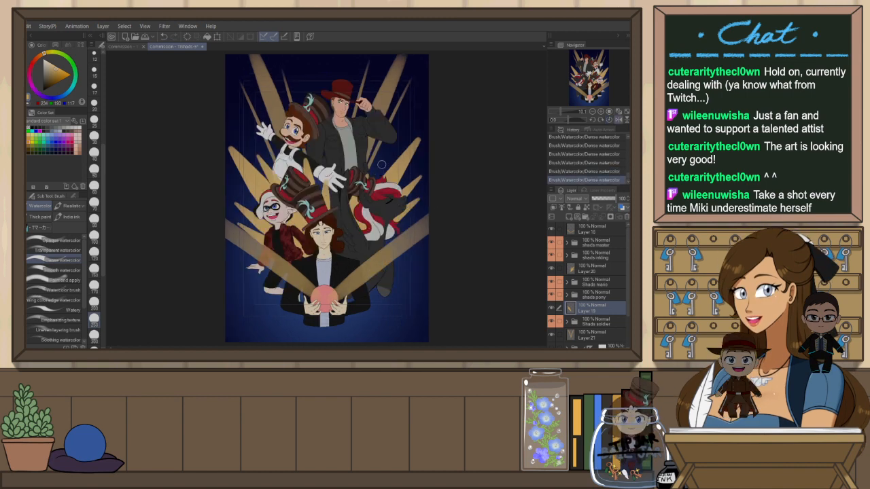
key(h)
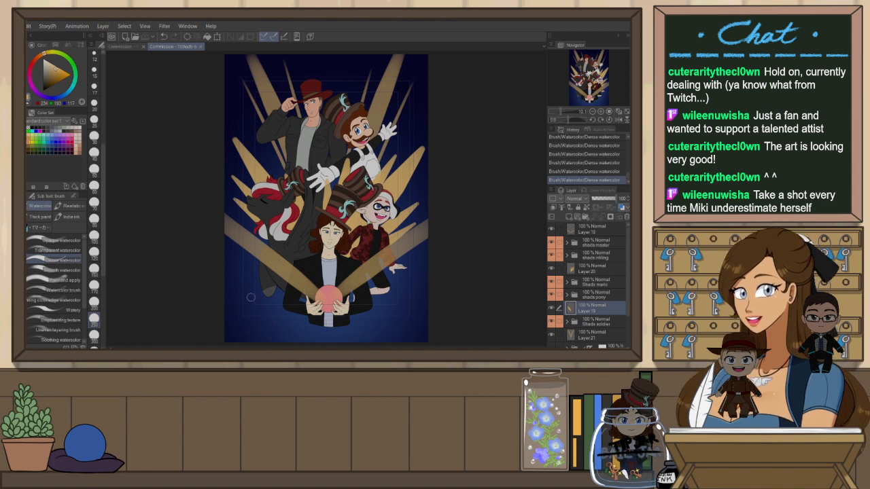
key(h)
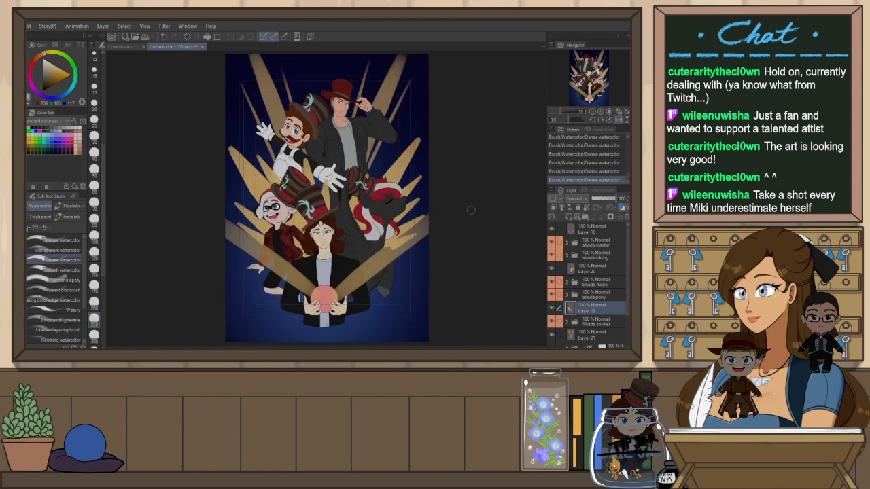
key(h)
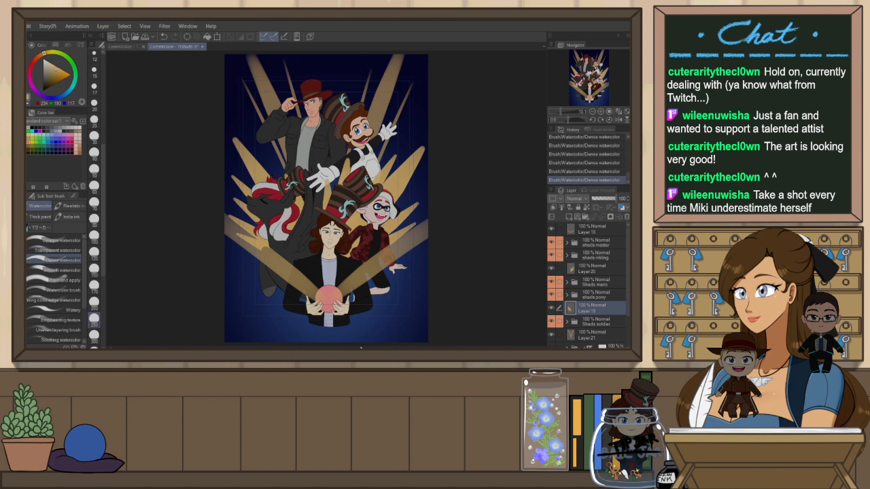
key(h)
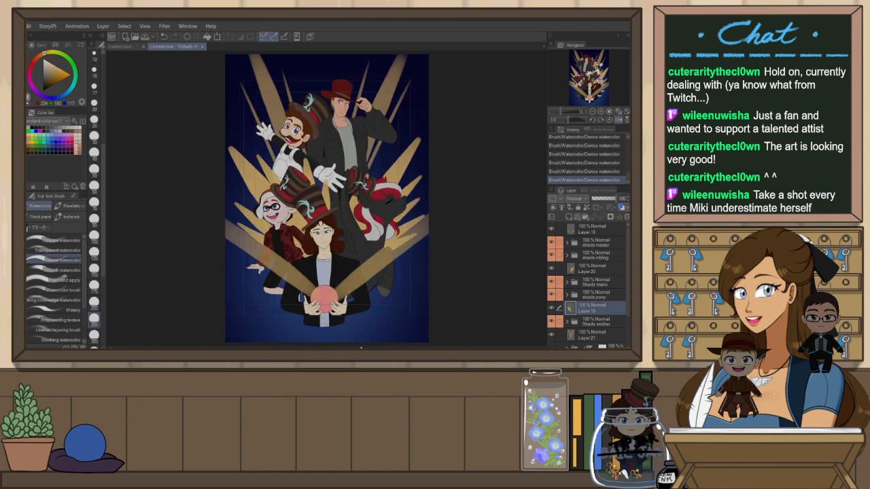
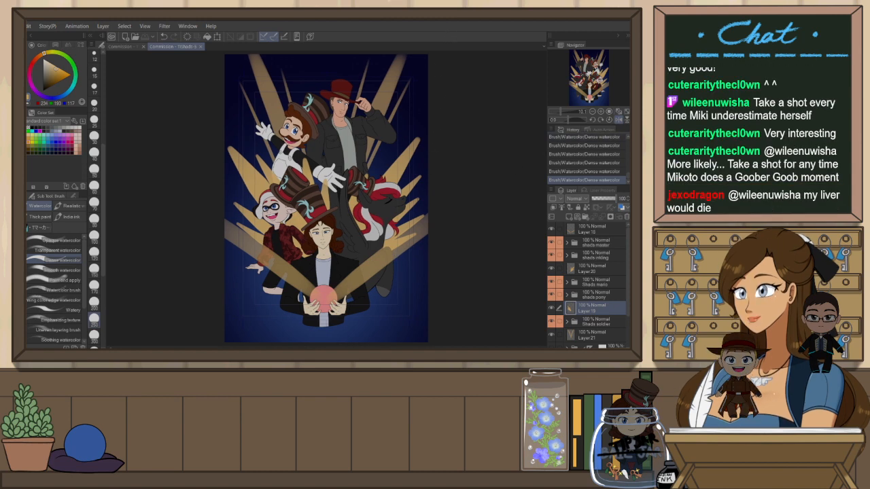
Select Layer 16 and toggle undo and redo repeatedly to compare the gold beams
click(591, 232)
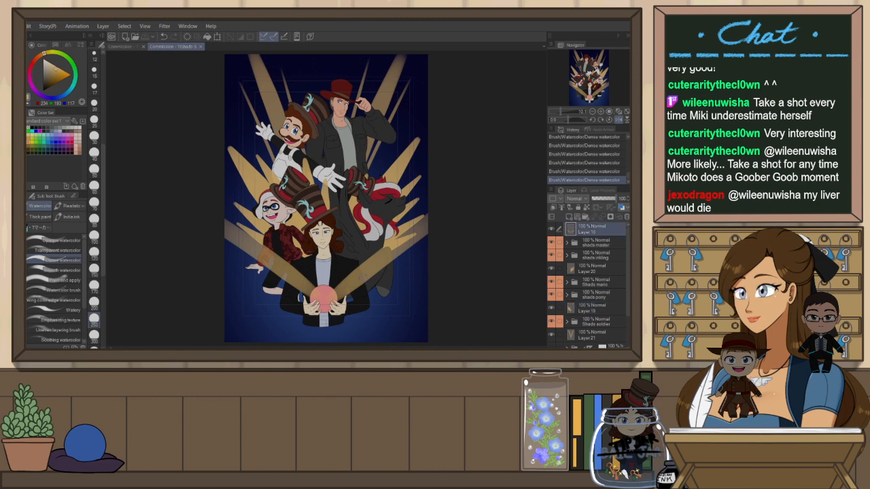
key(ctrl+z)
key(ctrl+y)
key(ctrl+z)
key(ctrl+y)
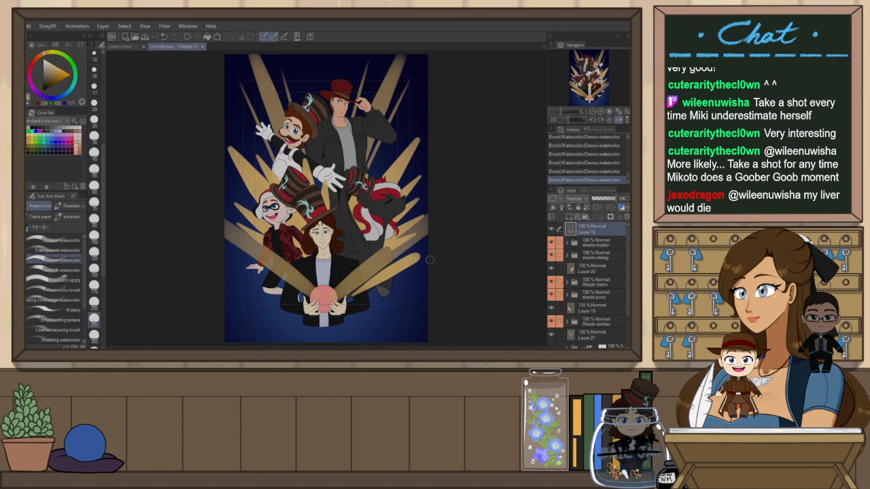
key(ctrl+z)
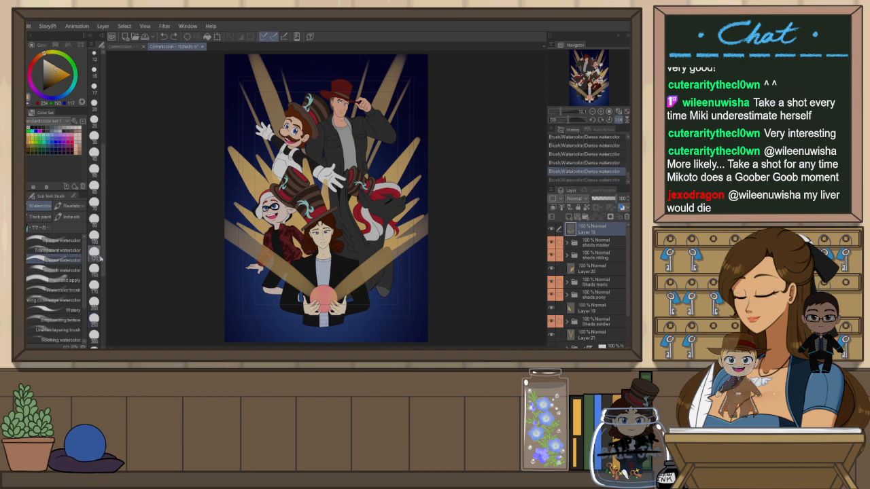
key(ctrl+y)
key(ctrl+z)
key(ctrl+y)
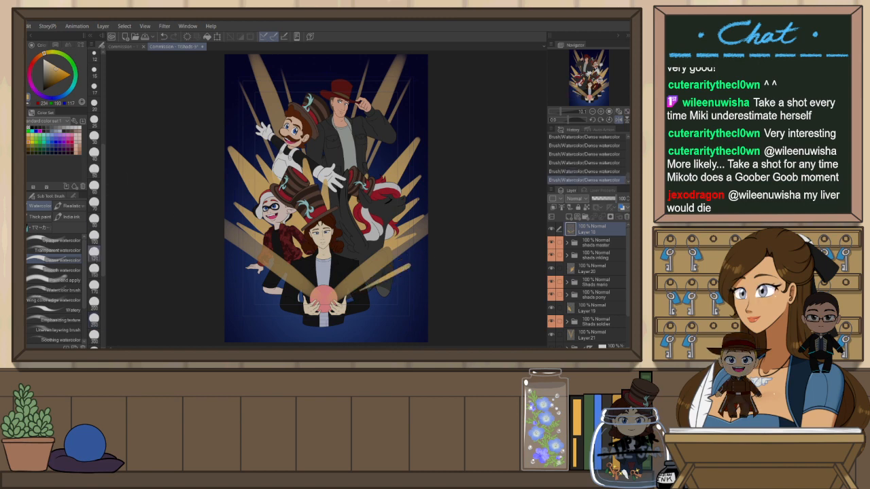
key(ctrl+z)
key(ctrl+y)
key(ctrl+z)
key(ctrl+y)
Flip the canvas horizontally and toggle undo and redo to compare the beams in mirror view
click(619, 120)
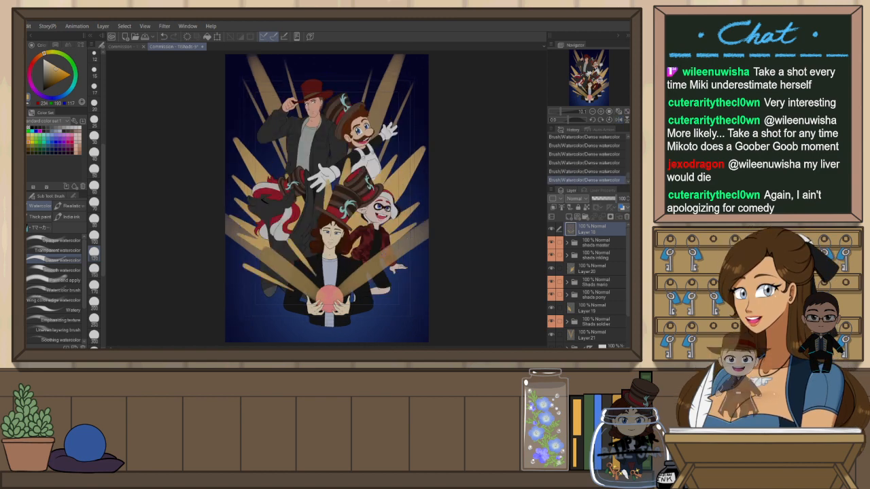
key(ctrl+z)
key(ctrl+y)
key(ctrl+z)
key(ctrl+y)
key(ctrl+z)
key(ctrl+y)
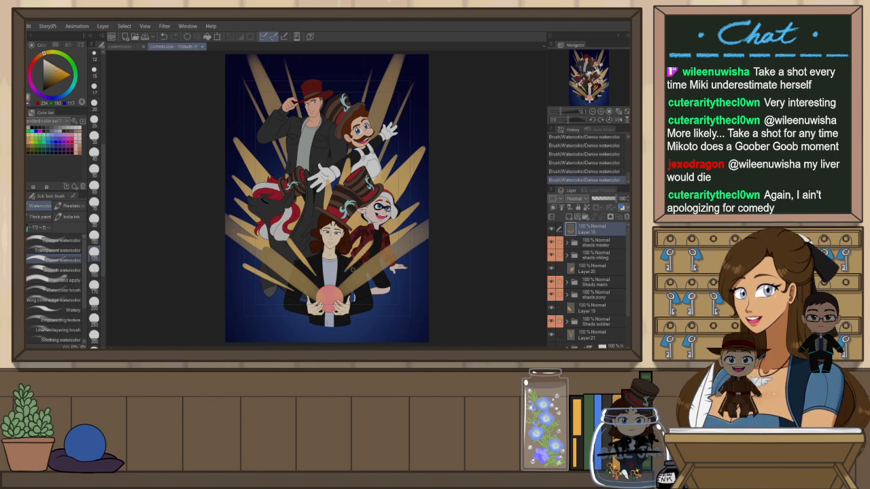
key(ctrl+z)
key(ctrl+y)
key(ctrl+z)
key(ctrl+y)
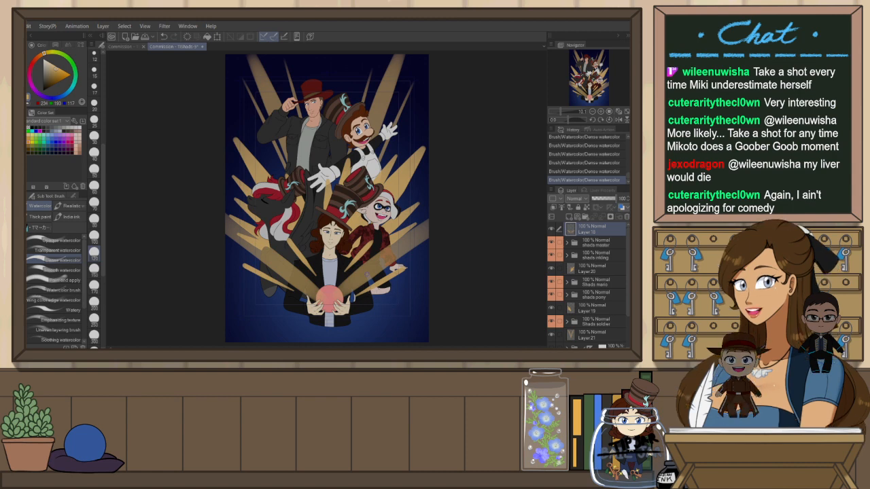
Rotate and flip the view while toggling undo and redo, then reset the view and flip it back
key(r)
drag(475, 192, 301, 315)
key(ctrl+z)
key(ctrl+y)
key(ctrl+z)
key(ctrl+y)
key(ctrl+z)
key(ctrl+y)
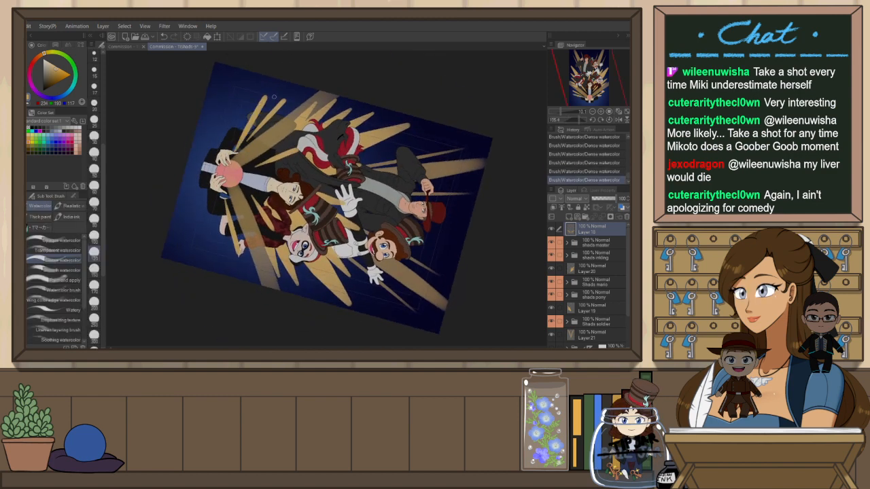
key(h)
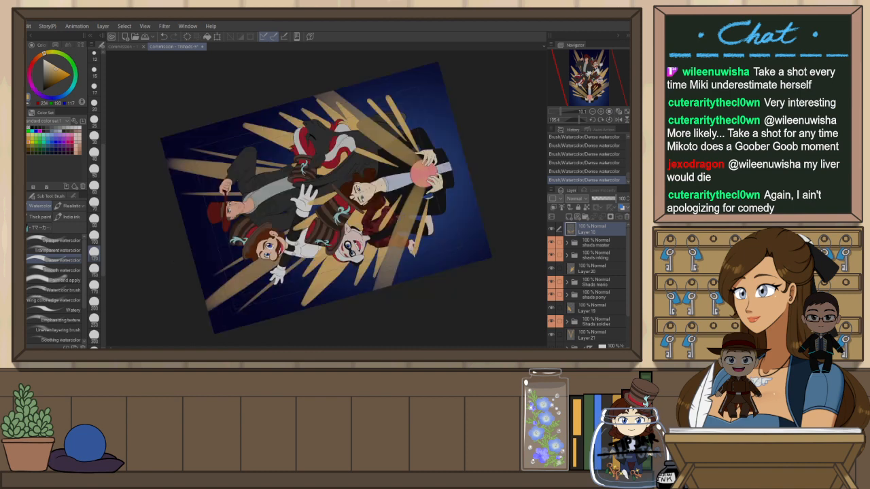
key(r)
drag(447, 196, 353, 311)
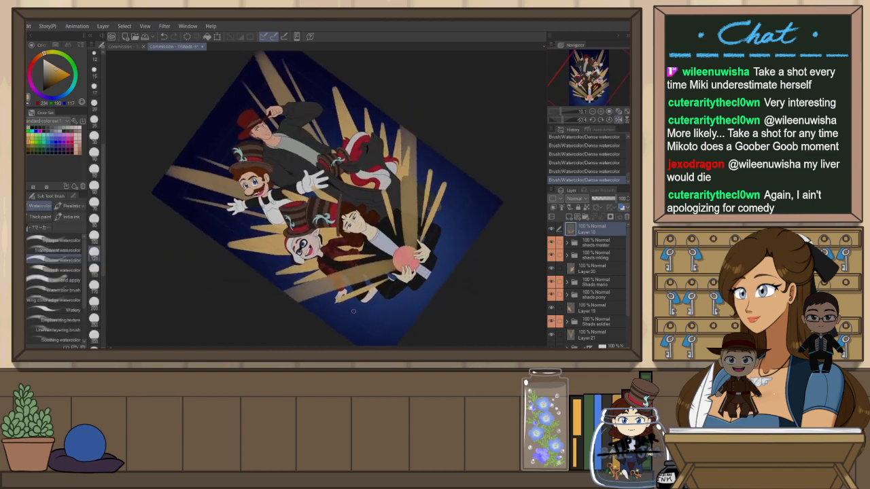
key(ctrl+z)
key(ctrl+y)
key(ctrl+z)
key(ctrl+y)
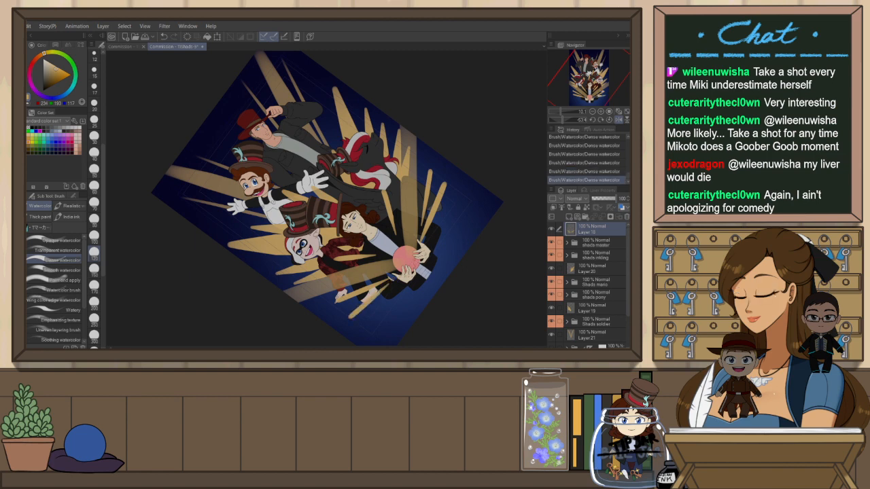
key(ctrl+z)
key(ctrl+y)
key(ctrl+z)
key(ctrl+y)
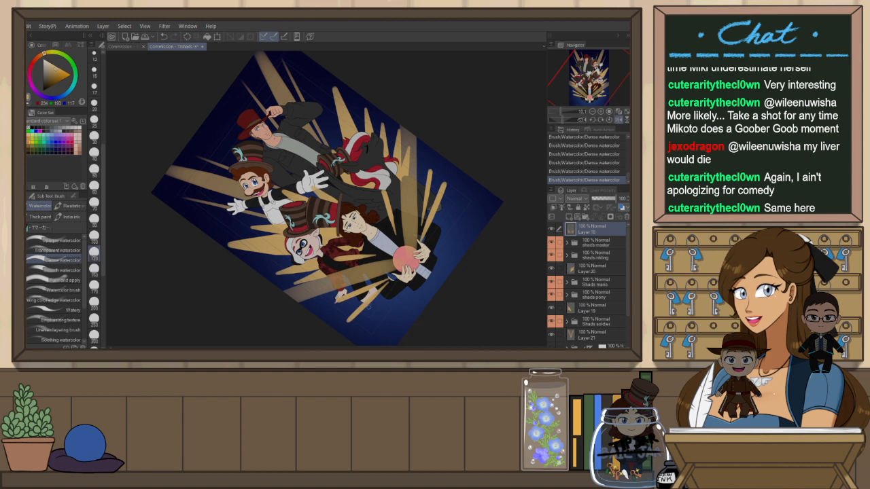
key(ctrl+z)
key(ctrl+y)
key(ctrl+z)
key(ctrl+y)
key(ctrl+z)
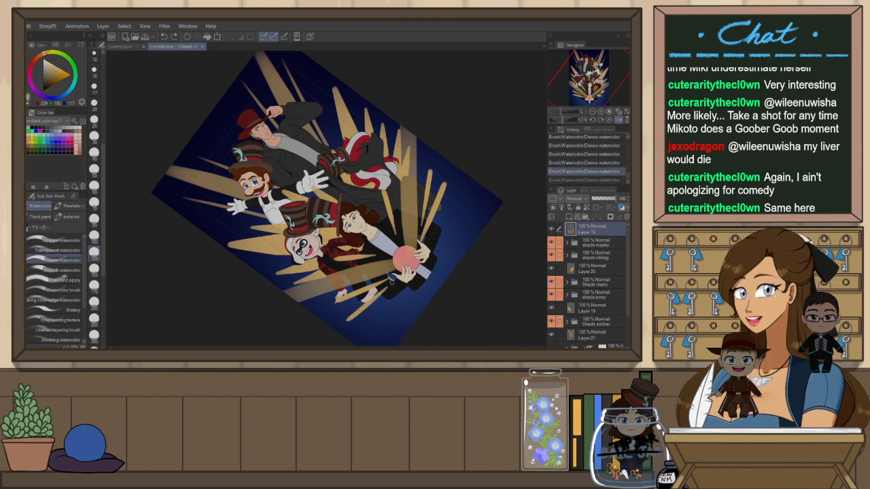
key(ctrl+y)
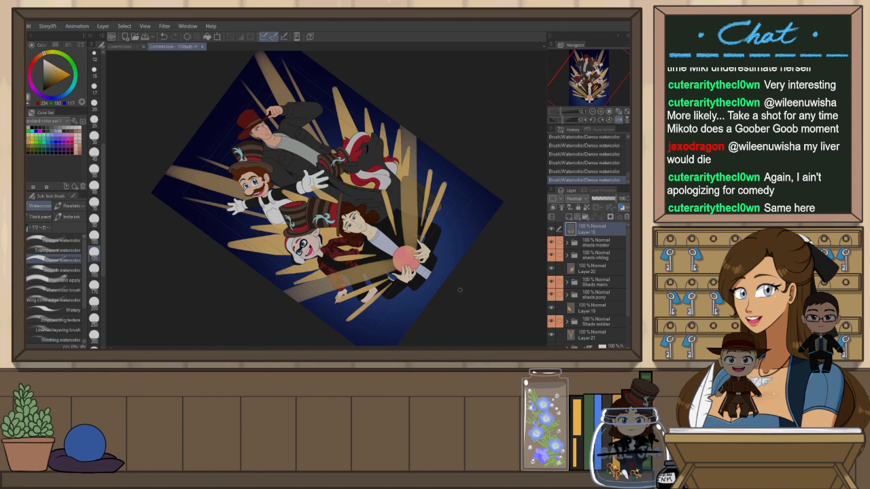
key(ctrl+@)
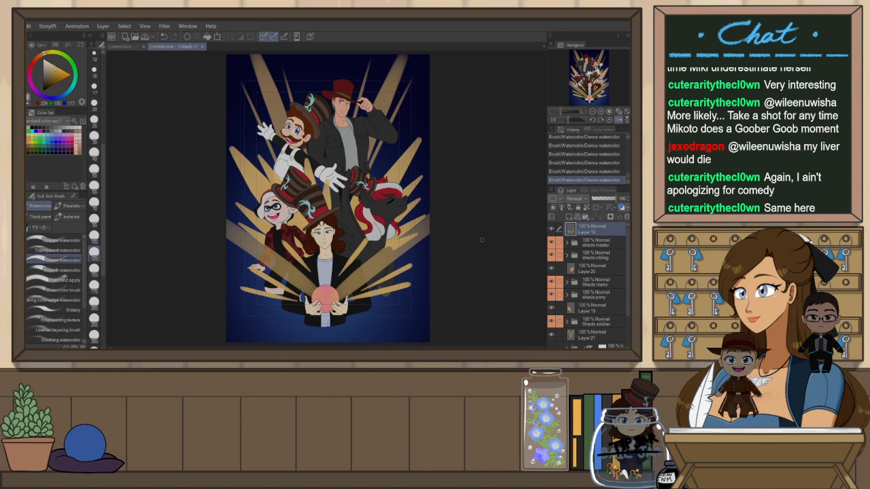
key(h)
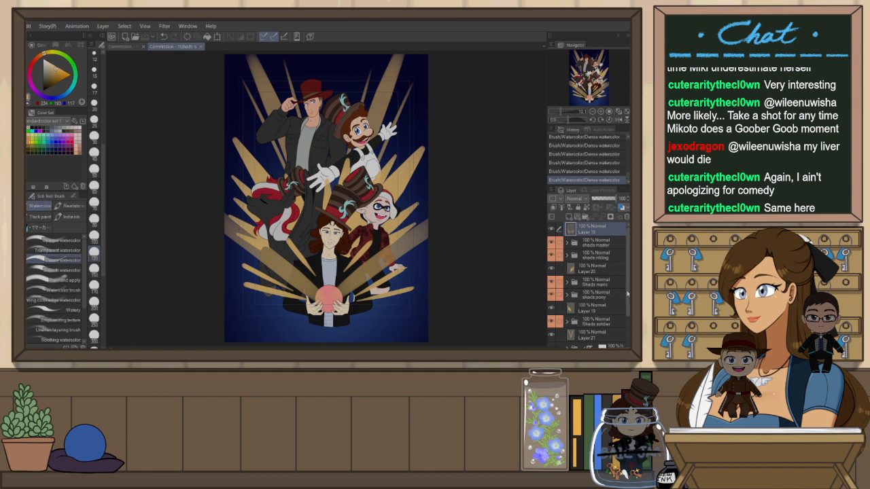
Select Layer 21 and try short gold beam strokes near the top of the canvas, undoing each
scroll(626, 294, down, 3)
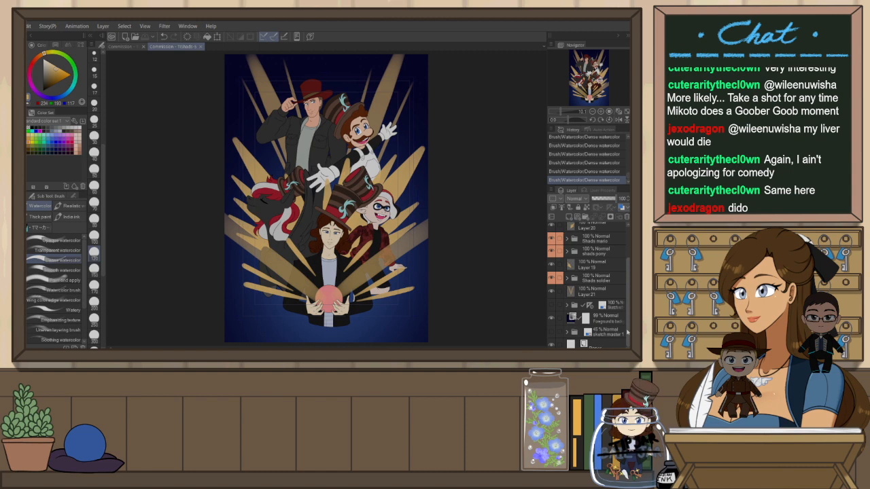
click(597, 294)
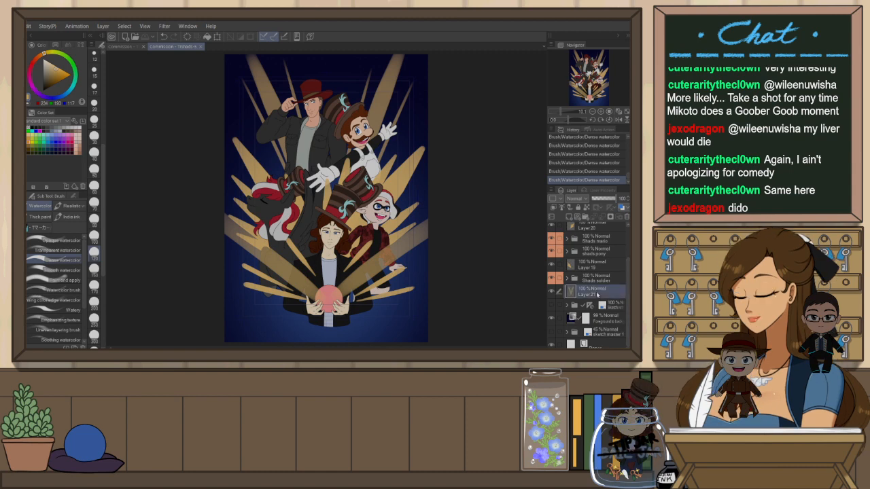
drag(422, 87, 410, 113)
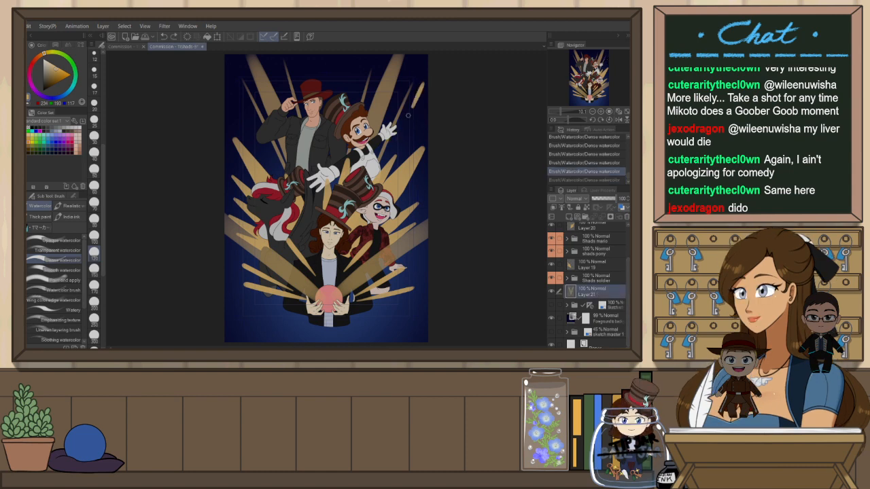
key(ctrl+z)
drag(423, 83, 399, 131)
key(ctrl+z)
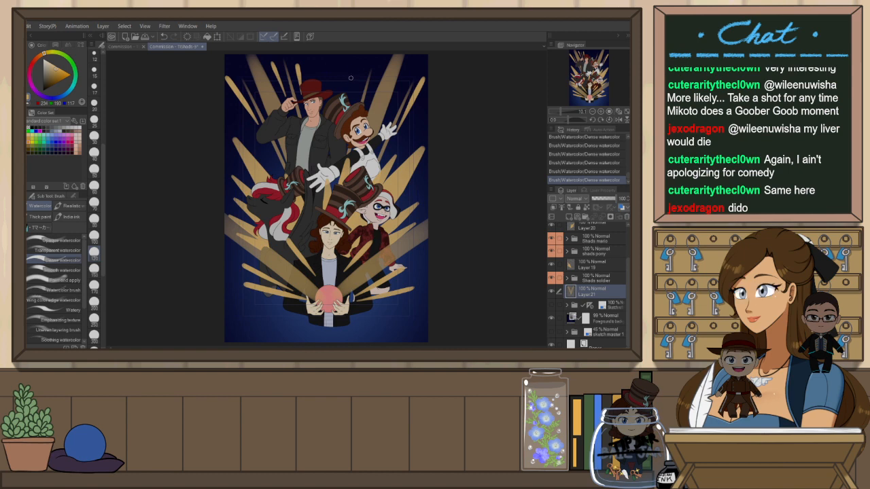
key(ctrl+z)
drag(366, 66, 359, 100)
key(ctrl+z)
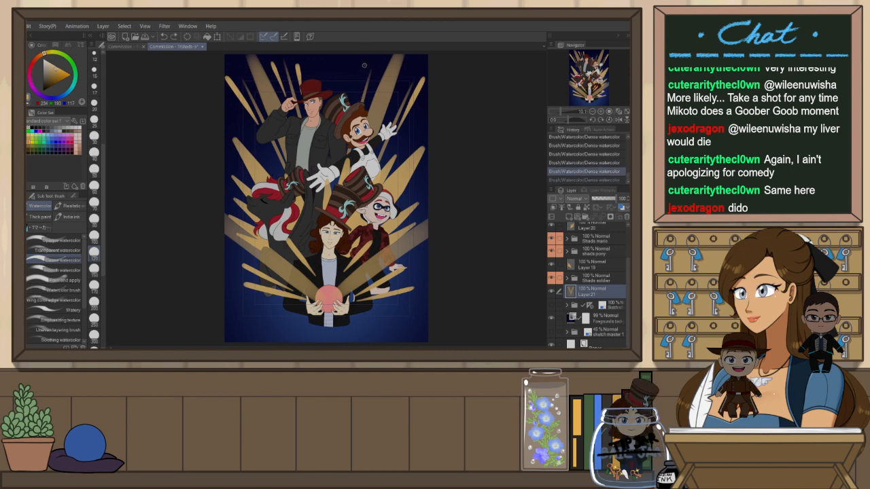
Try more short gold beam strokes at the upper corners, undoing each attempt
drag(366, 66, 359, 95)
drag(411, 83, 401, 99)
key(ctrl+z)
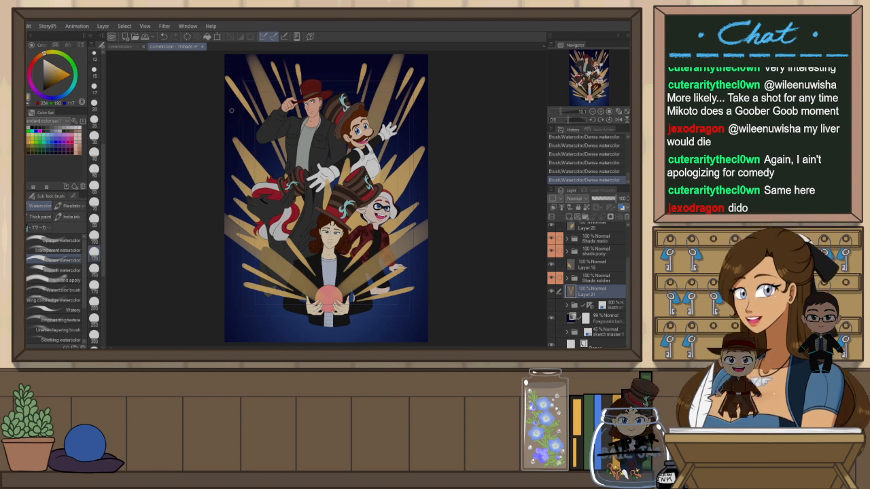
key(ctrl+z)
drag(256, 90, 264, 106)
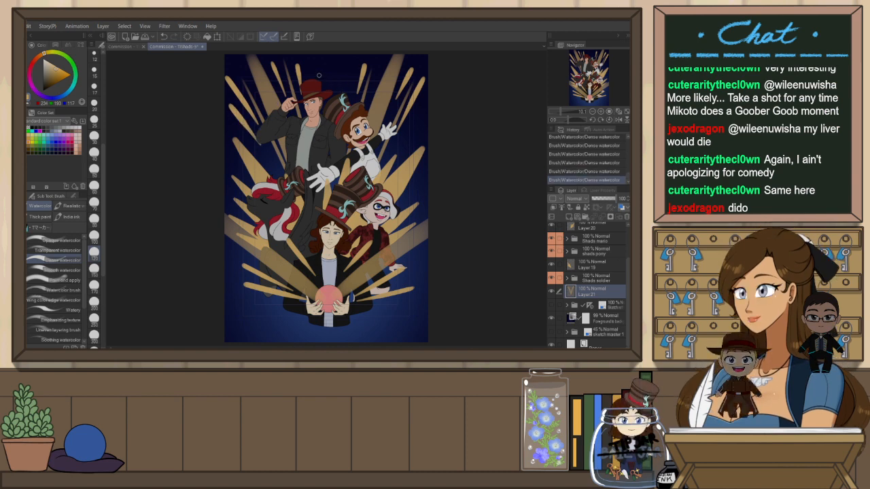
key(ctrl+z)
drag(425, 107, 403, 140)
key(ctrl+z)
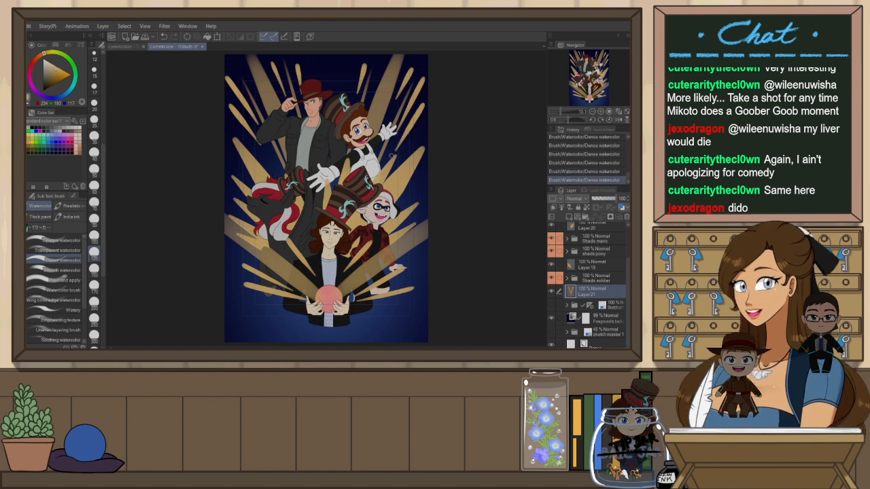
drag(426, 100, 402, 143)
key(ctrl+z)
Change the brush size and paint a short gold beam in the upper right behind the characters
click(94, 169)
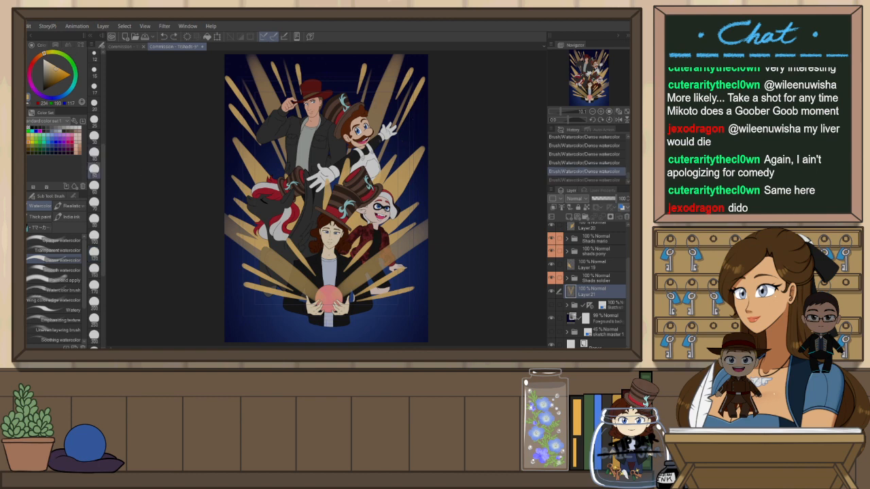
drag(420, 103, 401, 138)
key(ctrl+z)
drag(423, 105, 392, 153)
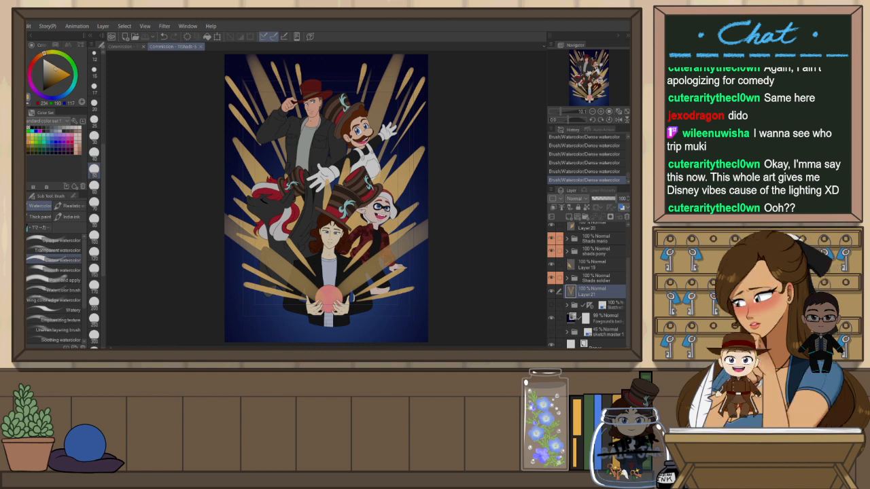
click(49, 45)
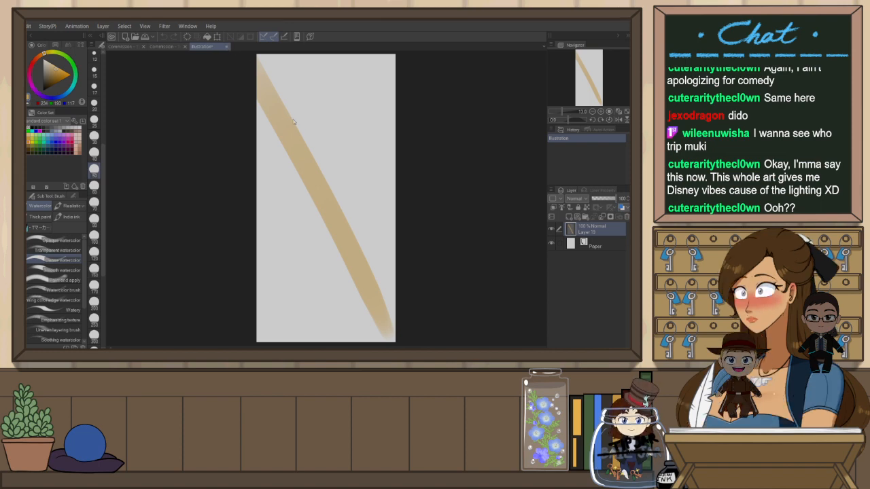
click(228, 47)
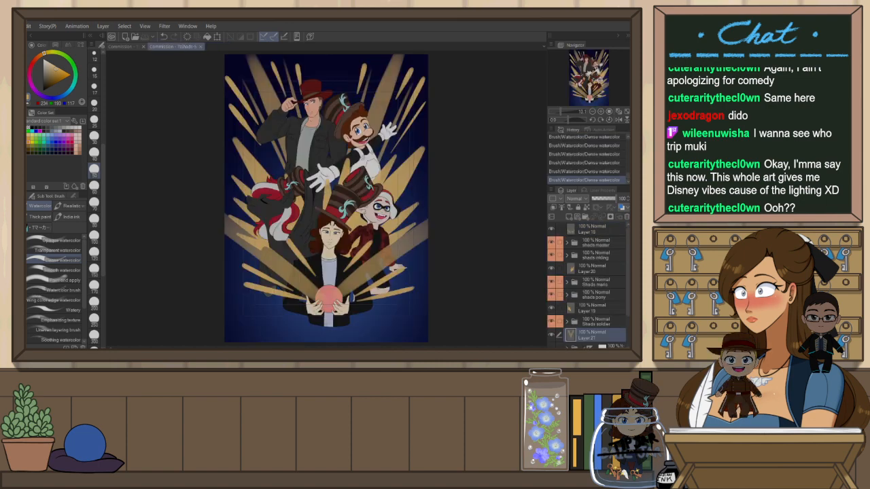
key(ctrl+shift+n)
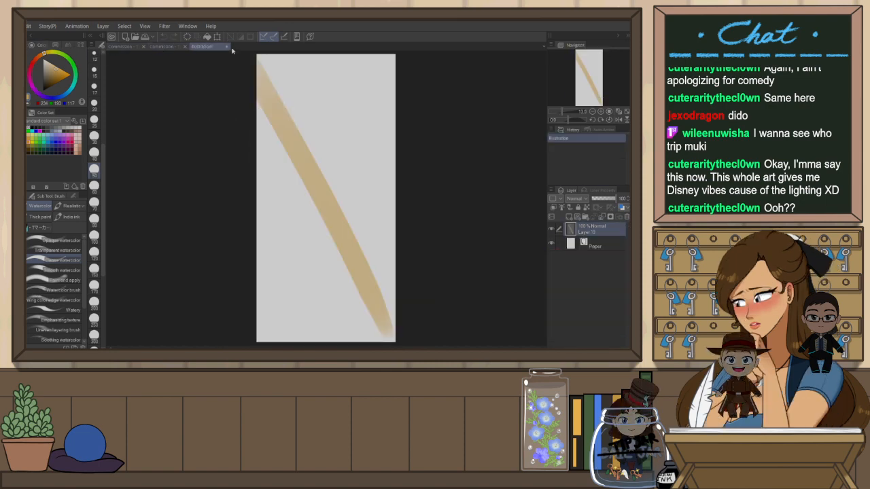
click(324, 145)
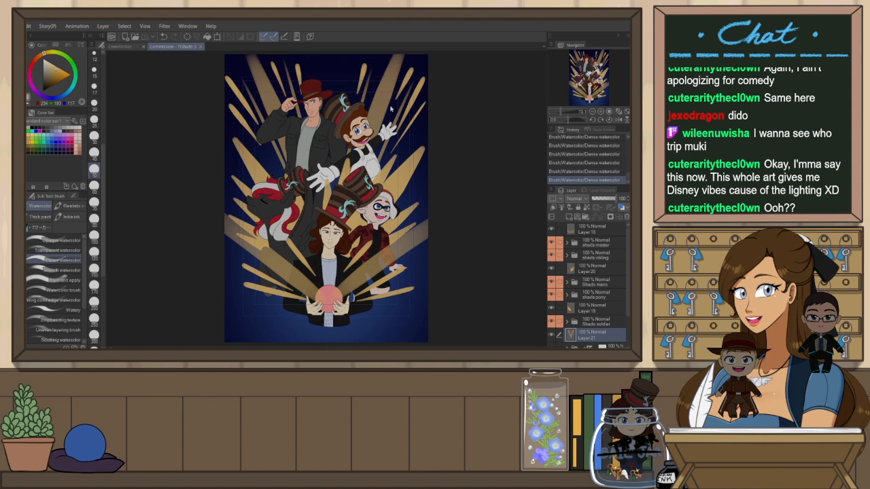
Create a new canvas and paste the copied image into it
key(ctrl+n)
key(Return)
key(ctrl+v)
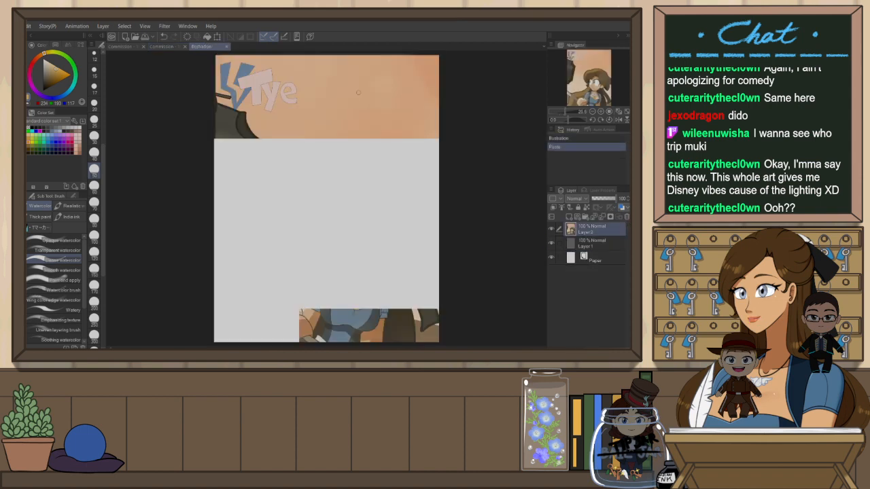
Scale and move the pasted image to fill the canvas with Transform, then zoom in
scroll(347, 91, down, 2)
scroll(347, 91, down, 1)
key(ctrl+t)
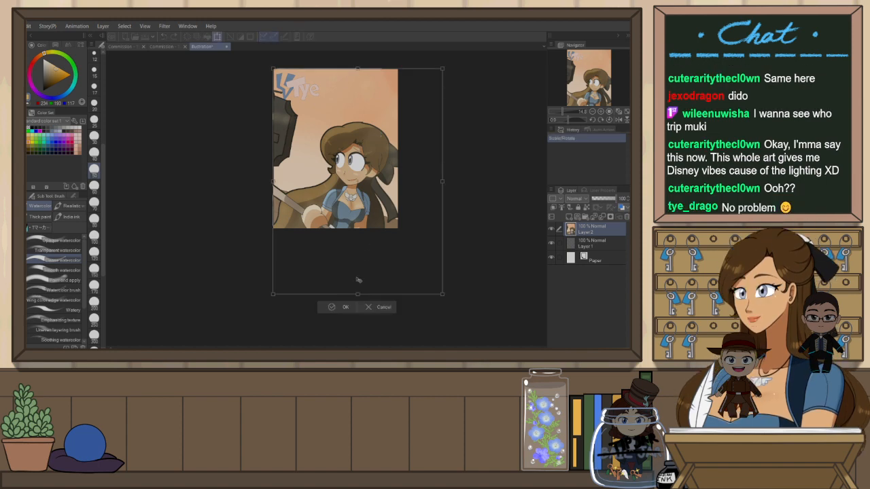
drag(358, 293, 354, 228)
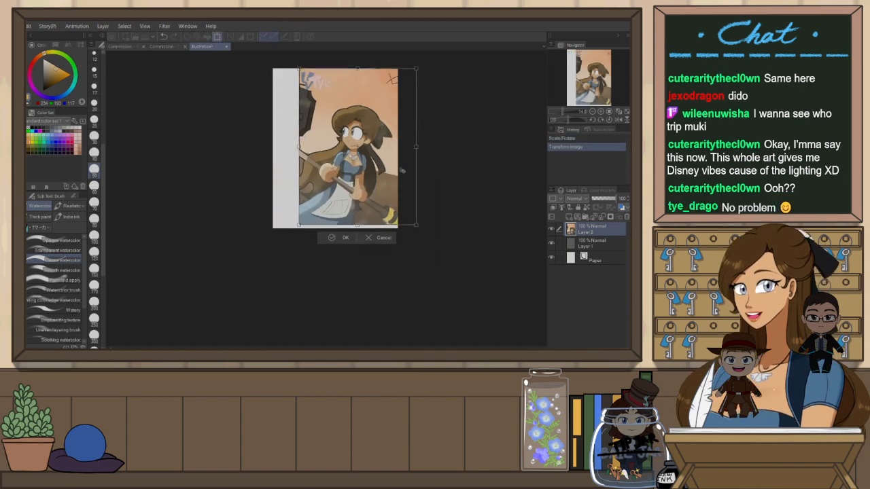
drag(397, 175, 378, 175)
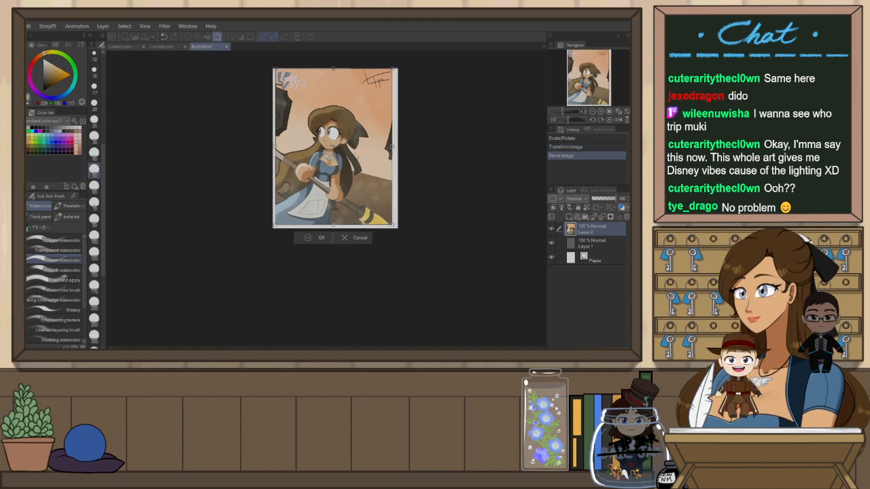
click(320, 238)
key(ctrl+plus)
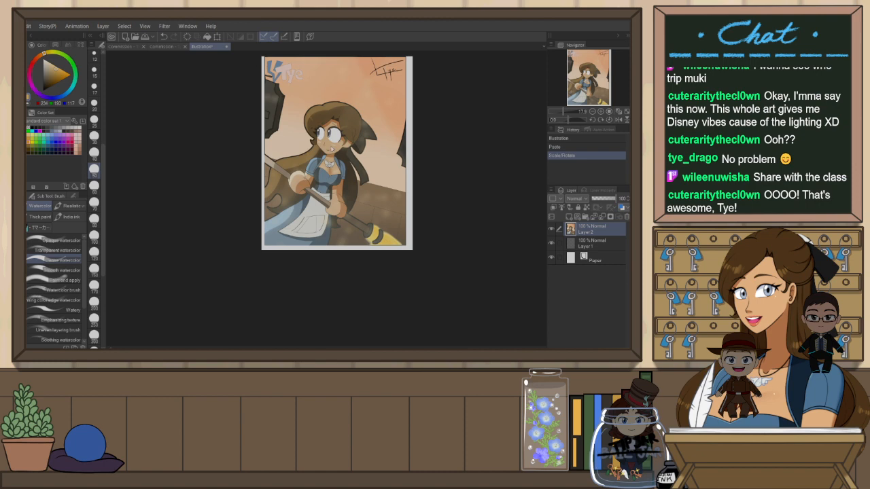
Close the pasted-image canvas and select the top layer of the group illustration
key(ctrl+w)
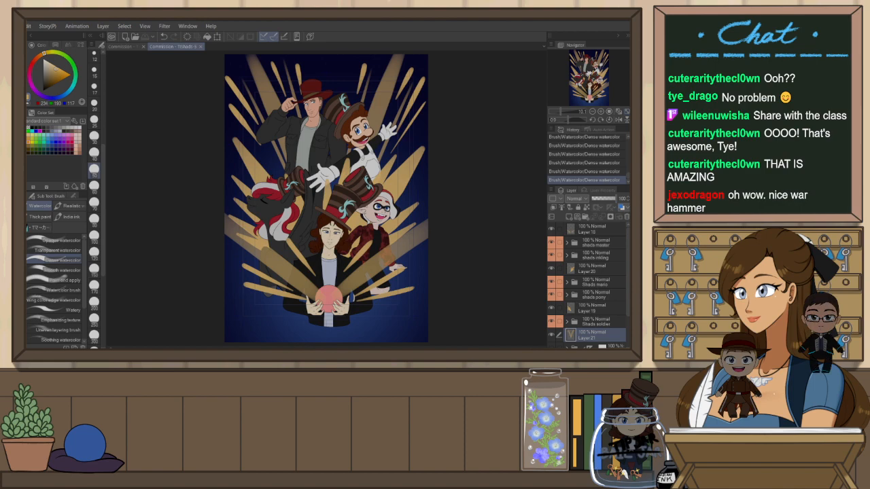
click(606, 232)
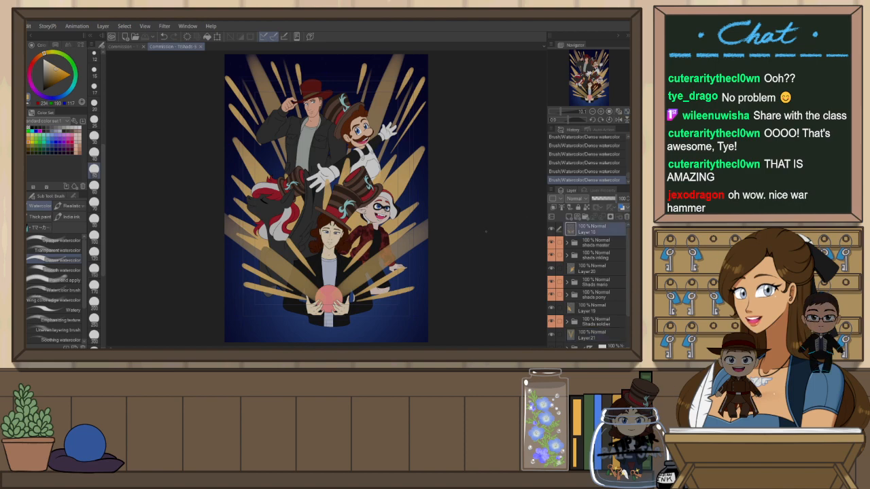
Paint a short gold beam near the hands holding the orb, retrying the stroke several times
key(r)
drag(480, 239, 197, 277)
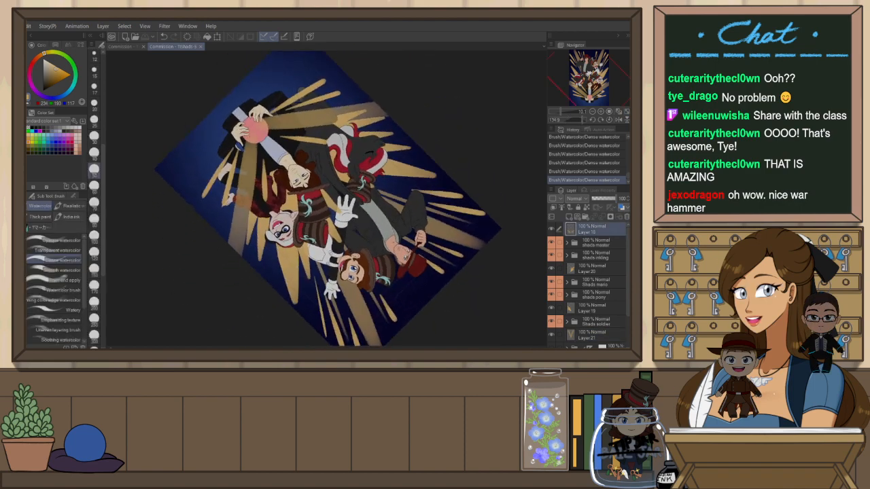
drag(327, 197, 321, 245)
drag(295, 133, 257, 164)
key(ctrl+z)
drag(323, 107, 258, 163)
key(ctrl+z)
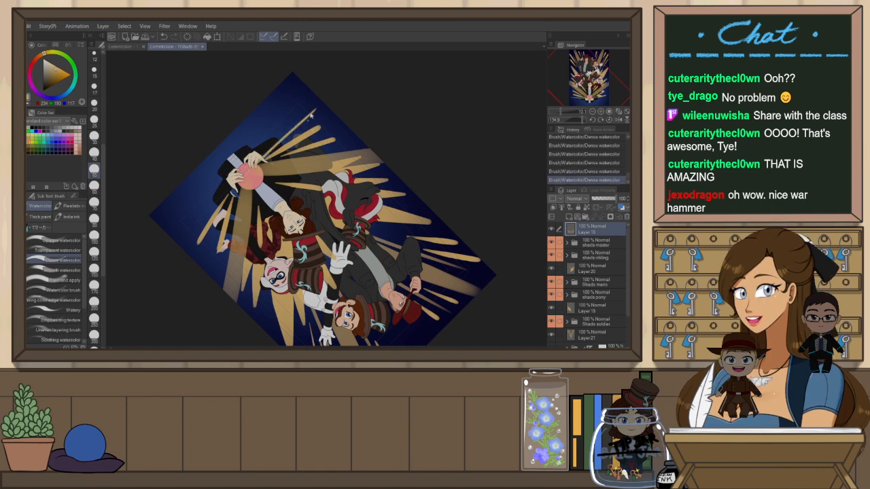
key(ctrl+z)
drag(317, 104, 259, 158)
key(ctrl+z)
drag(309, 98, 260, 163)
key(ctrl+z)
drag(307, 97, 263, 161)
key(ctrl+z)
drag(299, 99, 257, 159)
key(ctrl+z)
drag(267, 125, 257, 157)
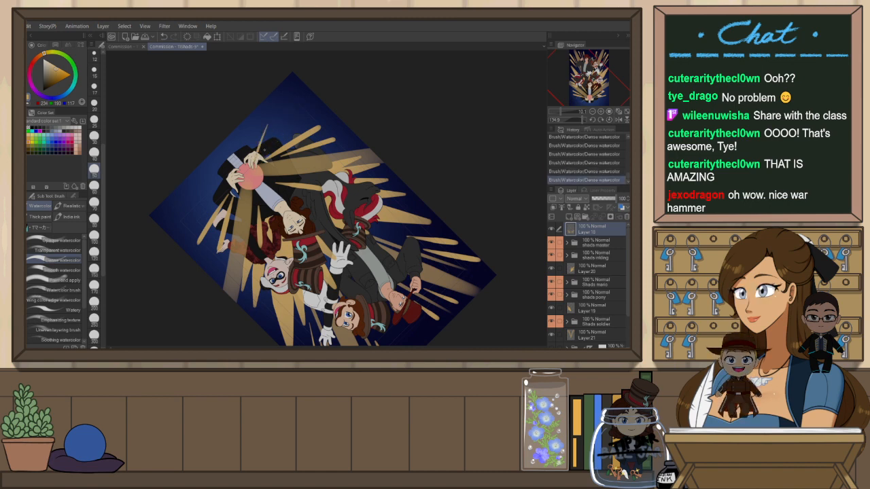
key(ctrl+@)
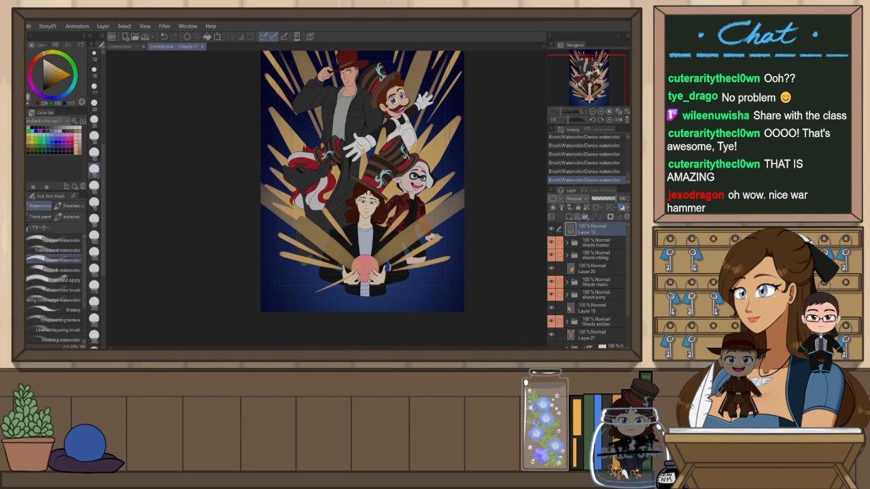
Paint a long gold beam from the orb toward the lower left, retrying and undoing several strokes
key(h)
drag(449, 267, 470, 204)
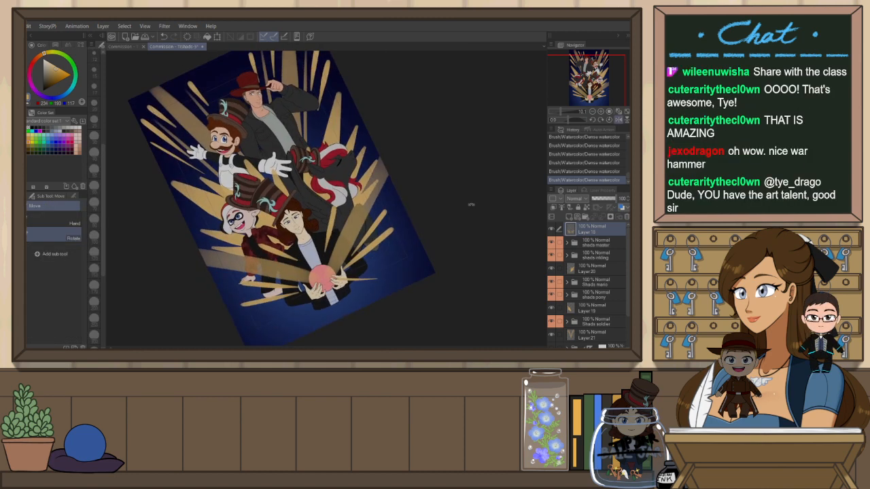
scroll(312, 313, up, 1)
scroll(312, 313, up, 4)
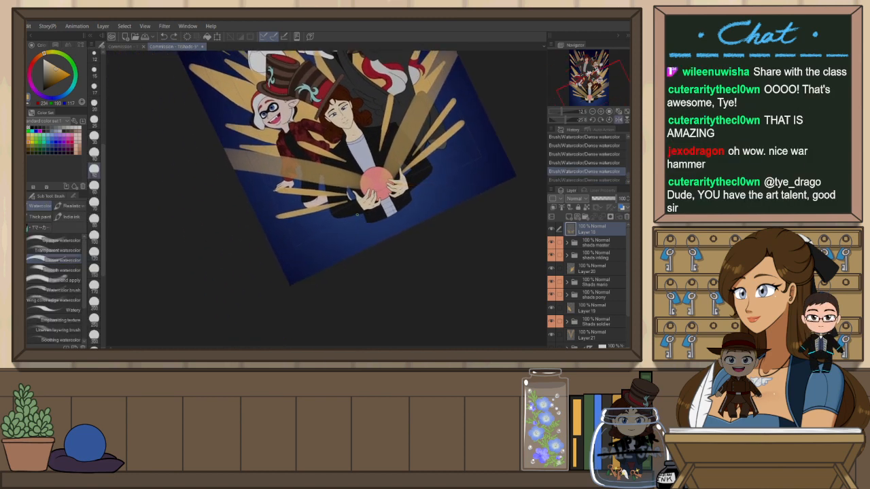
drag(317, 260, 384, 176)
key(ctrl+z)
drag(330, 273, 391, 174)
key(ctrl+z)
key(ctrl+y)
key(ctrl+z)
key(ctrl+y)
key(ctrl+z)
key(ctrl+y)
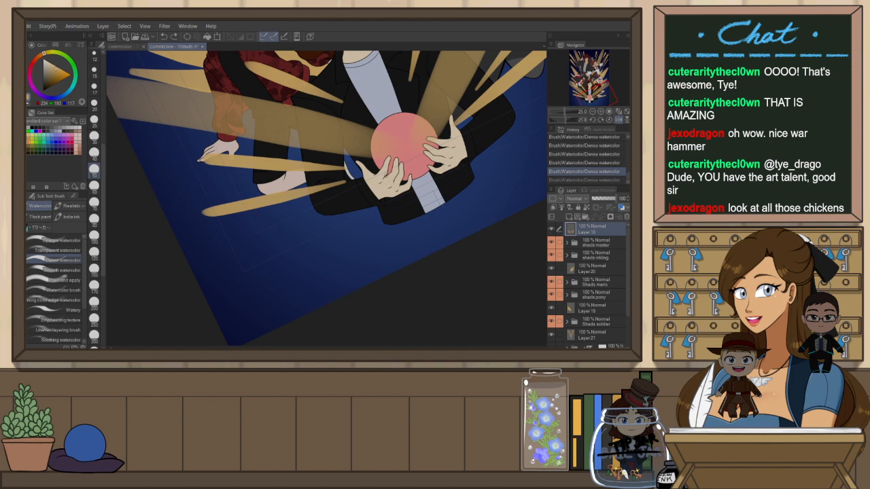
key(ctrl+z)
drag(388, 171, 351, 238)
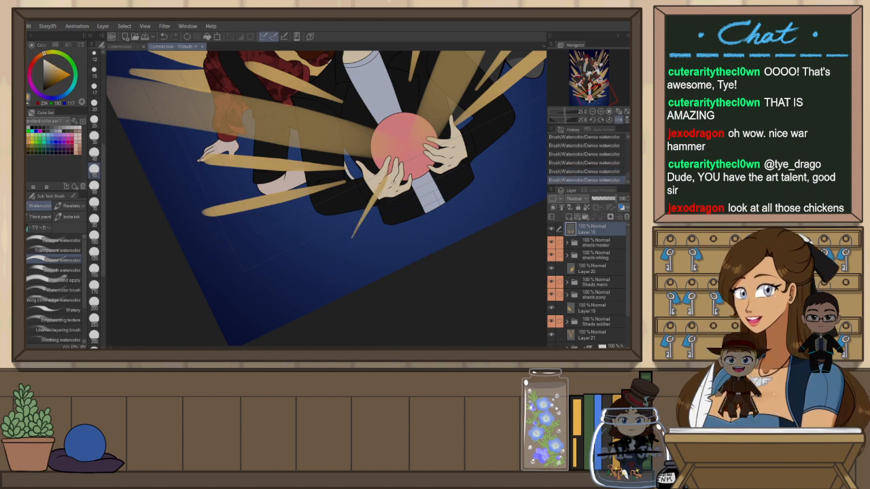
Add another gold beam radiating downward from the orb beneath the hands after several retries
key(h)
drag(462, 201, 431, 93)
drag(276, 293, 448, 202)
drag(391, 151, 334, 223)
key(ctrl+z)
drag(393, 144, 340, 220)
key(ctrl+z)
drag(394, 142, 362, 197)
key(ctrl+z)
drag(395, 142, 325, 275)
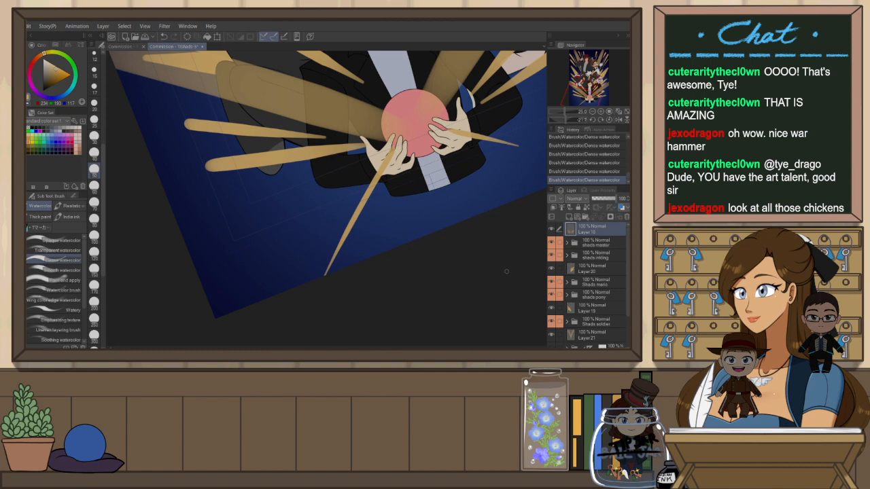
key(ctrl+at)
Try a gold beam from the orb's centre down past the hands, undoing each attempt
scroll(501, 275, down, 2)
drag(488, 256, 443, 260)
scroll(418, 242, up, 4)
drag(411, 195, 352, 275)
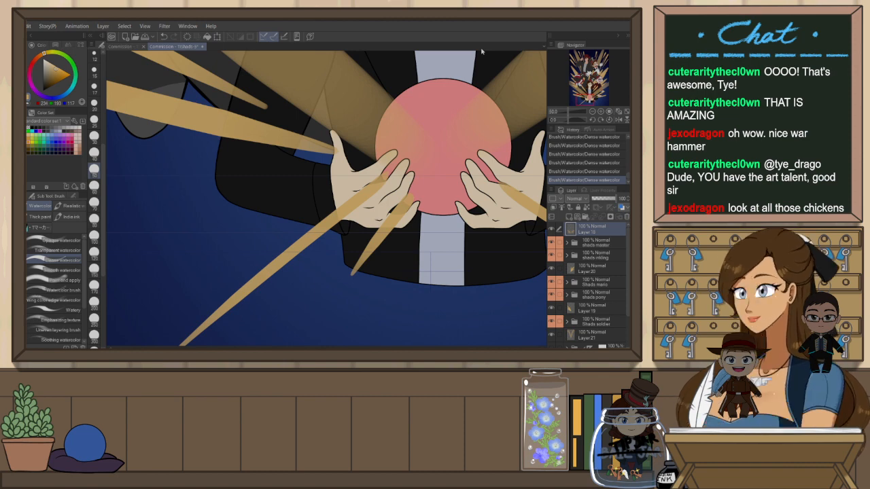
key(ctrl+z)
mouse_move(412, 197)
mouse_down()
mouse_move(348, 279)
mouse_move(411, 196)
mouse_move(312, 340)
mouse_up()
key(ctrl+z)
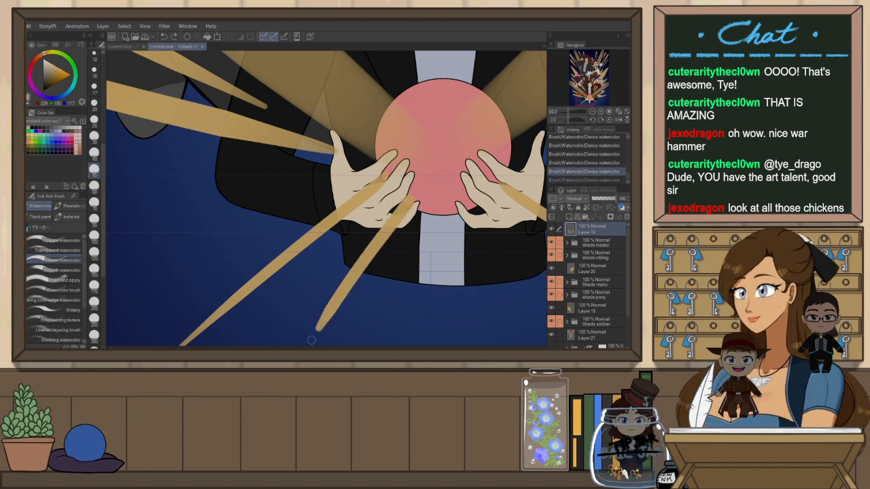
key(ctrl+z)
drag(411, 197, 317, 310)
key(ctrl+z)
drag(412, 196, 329, 295)
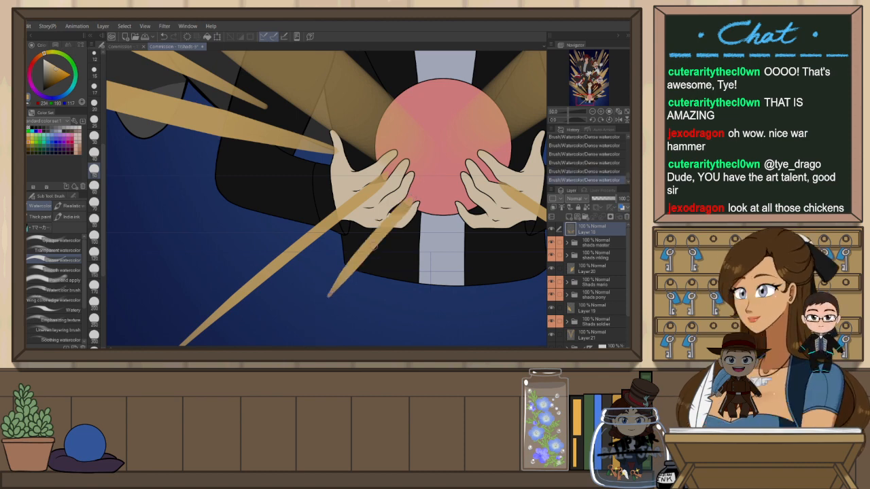
key(ctrl+z)
drag(412, 197, 325, 297)
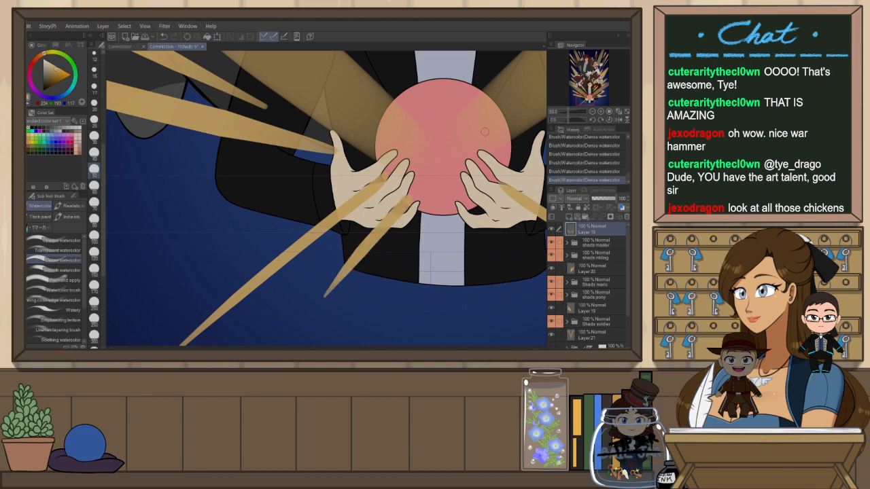
key(h)
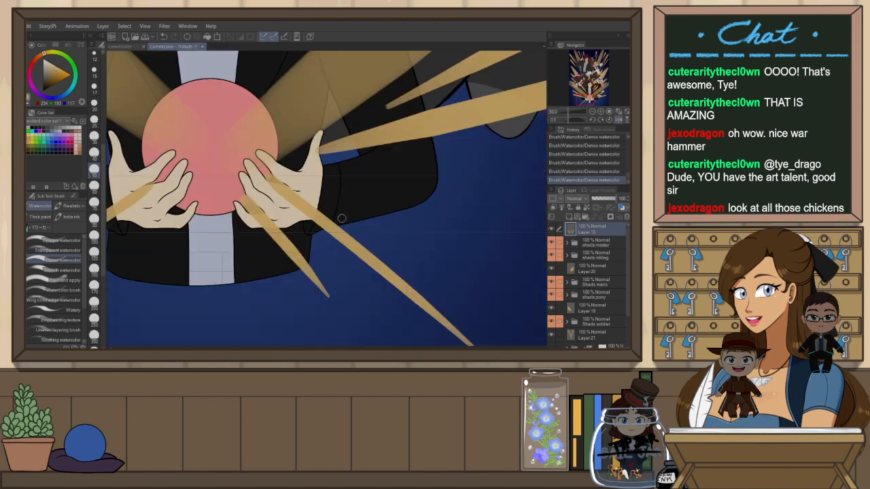
key(h)
key(ctrl+z)
Paint a long gold beam from the orb's centre down past the left hand
drag(412, 197, 336, 281)
key(ctrl+z)
drag(408, 200, 294, 332)
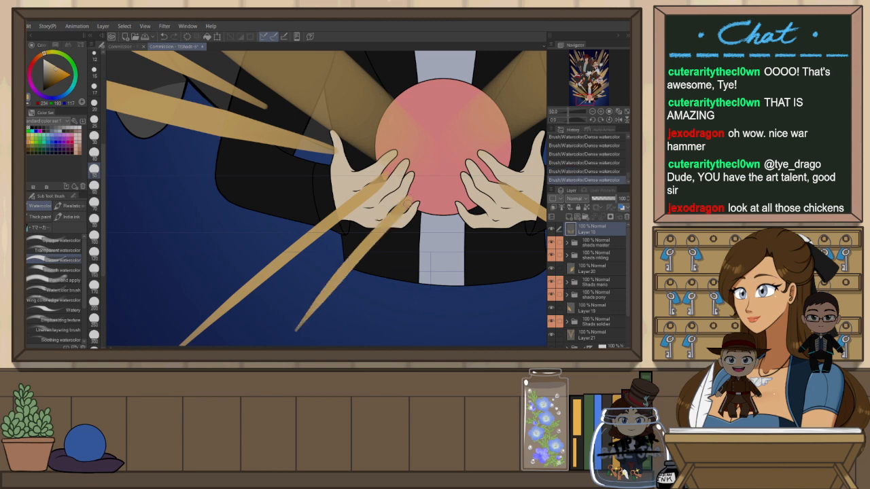
drag(308, 269, 344, 239)
key(h)
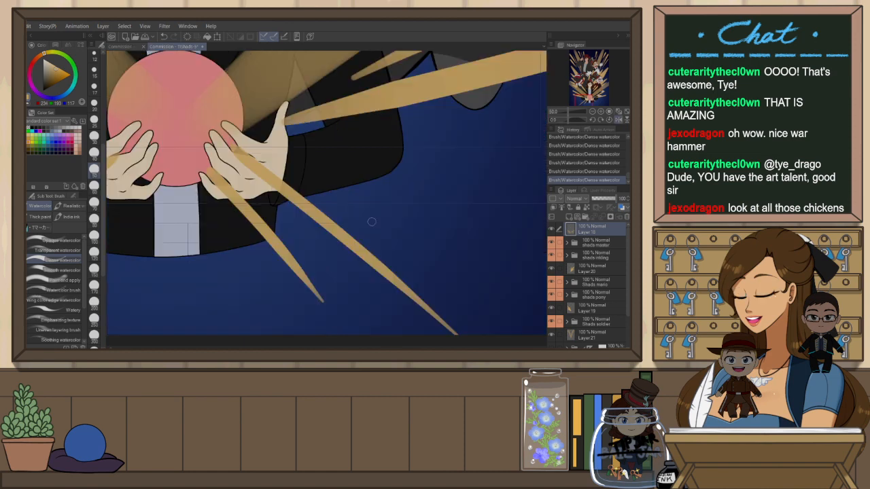
Try extra gold beams across the hands and orb, undoing all of them
drag(191, 281, 335, 250)
key(ctrl+z)
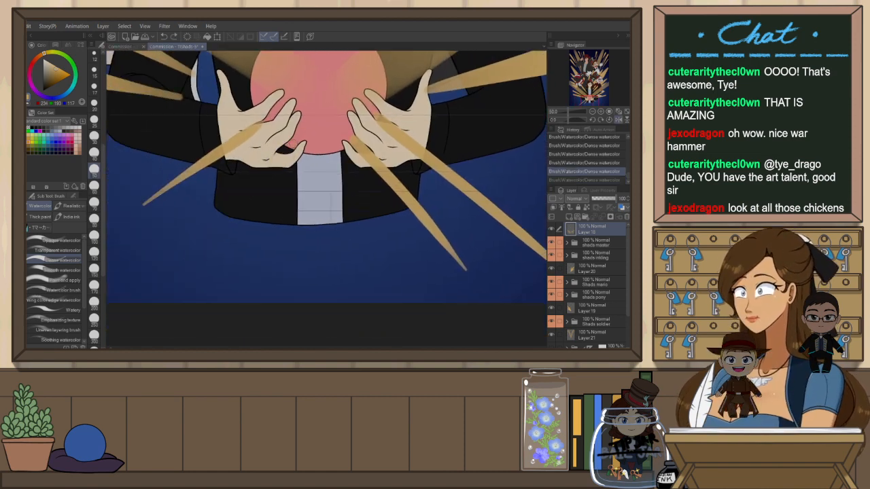
drag(294, 144, 178, 266)
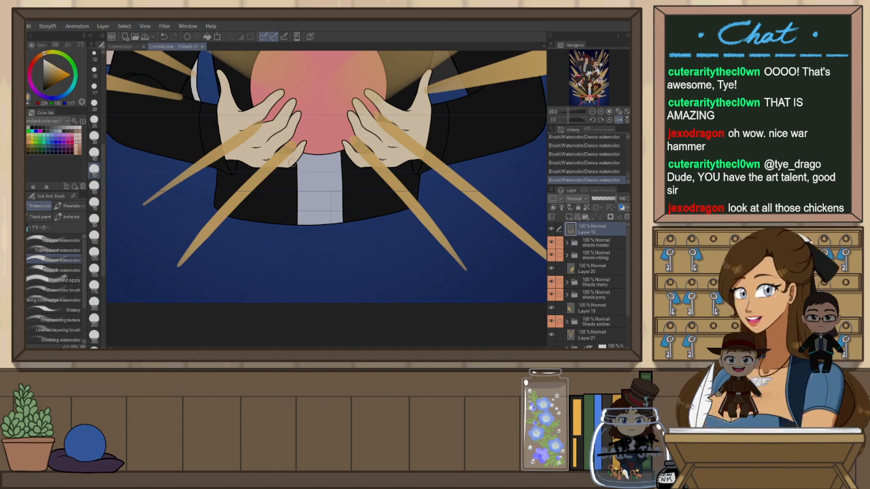
drag(274, 157, 292, 144)
mouse_move(353, 140)
mouse_down()
mouse_move(426, 213)
mouse_move(363, 155)
mouse_up()
key(ctrl+z)
key(ctrl+z)
key(ctrl+z)
key(ctrl+z)
key(h)
key(e)
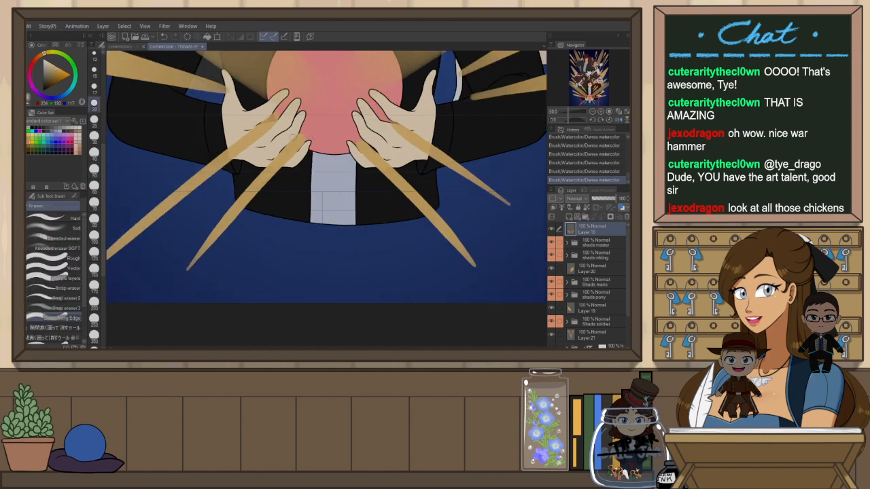
scroll(419, 155, down, 6)
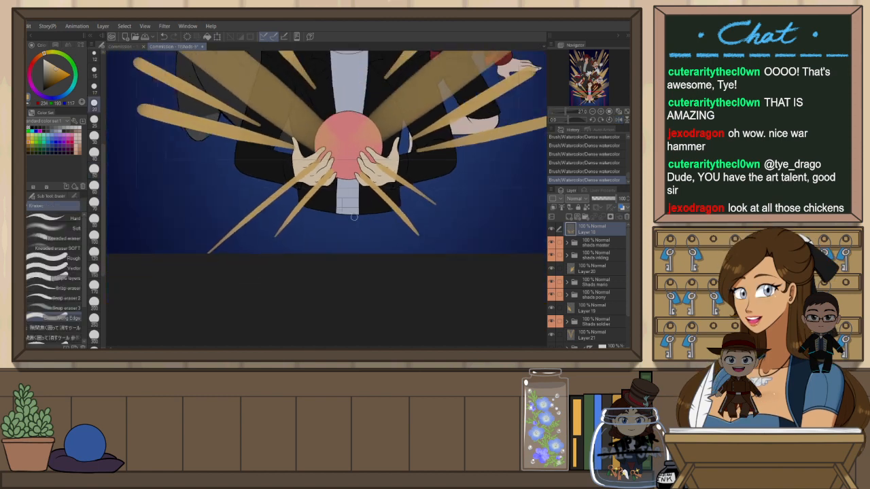
scroll(374, 162, up, 4)
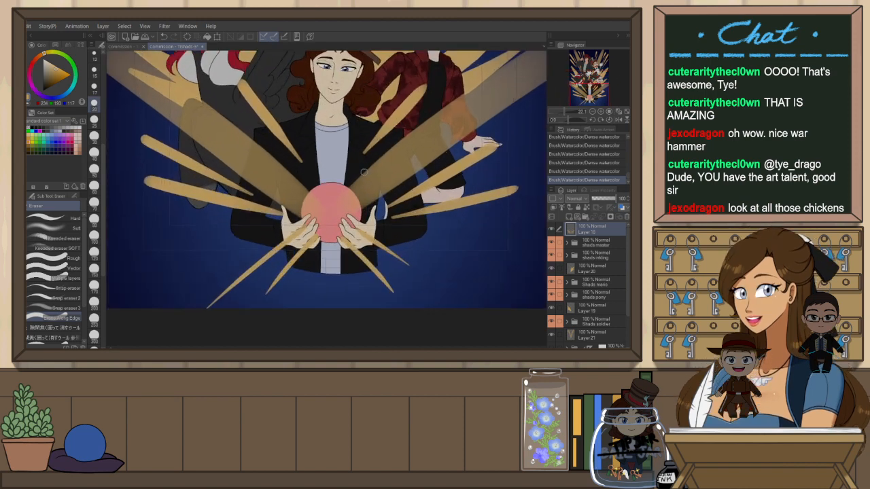
key(r)
mouse_move(489, 162)
mouse_down()
mouse_move(491, 191)
mouse_move(397, 282)
mouse_up()
key(b)
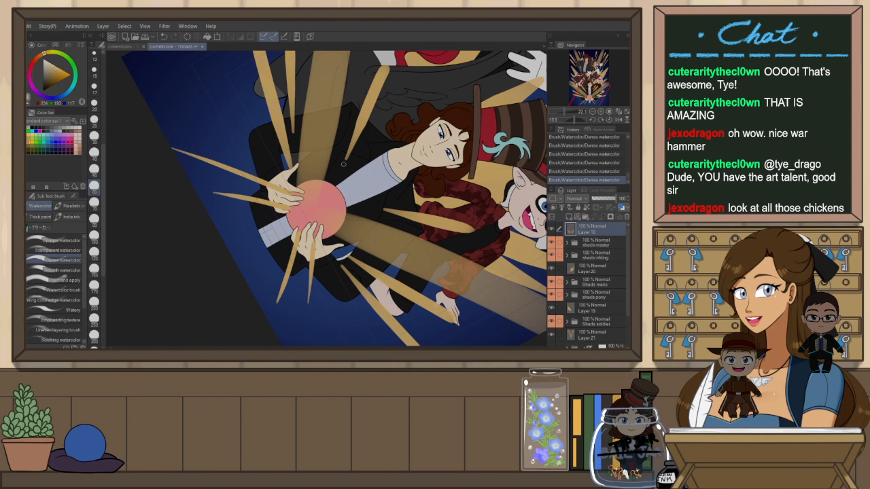
Undo recent beam strokes and try a new gold beam rising from the orb, undoing each attempt
key(ctrl+z)
mouse_move(327, 200)
mouse_down()
mouse_move(383, 113)
mouse_move(339, 187)
mouse_up()
key(ctrl+z)
mouse_move(377, 125)
mouse_down()
mouse_move(329, 206)
mouse_move(367, 144)
mouse_move(343, 182)
mouse_up()
key(ctrl+z)
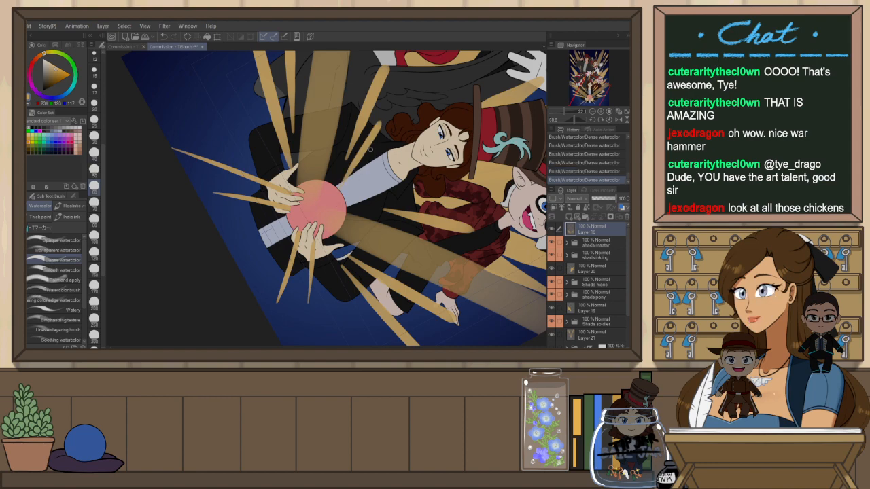
key(ctrl+z)
drag(379, 124, 323, 206)
key(h)
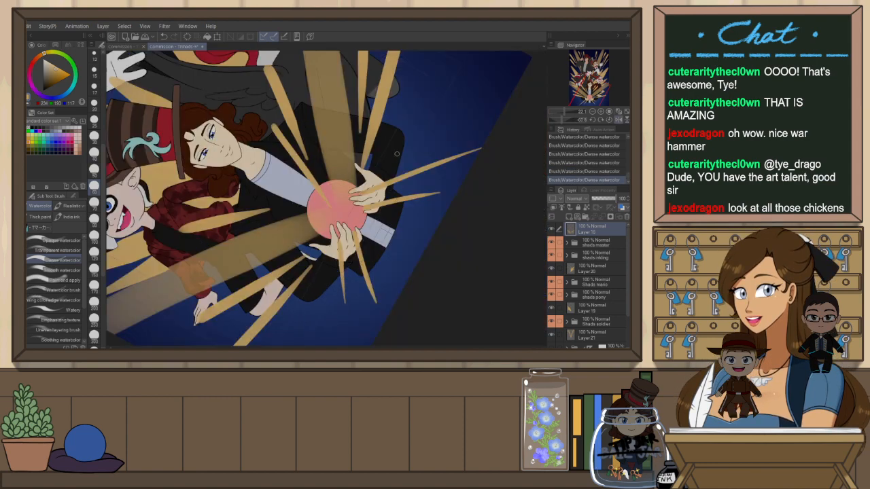
key(r)
mouse_move(491, 148)
mouse_down()
mouse_move(373, 307)
mouse_move(314, 307)
mouse_up()
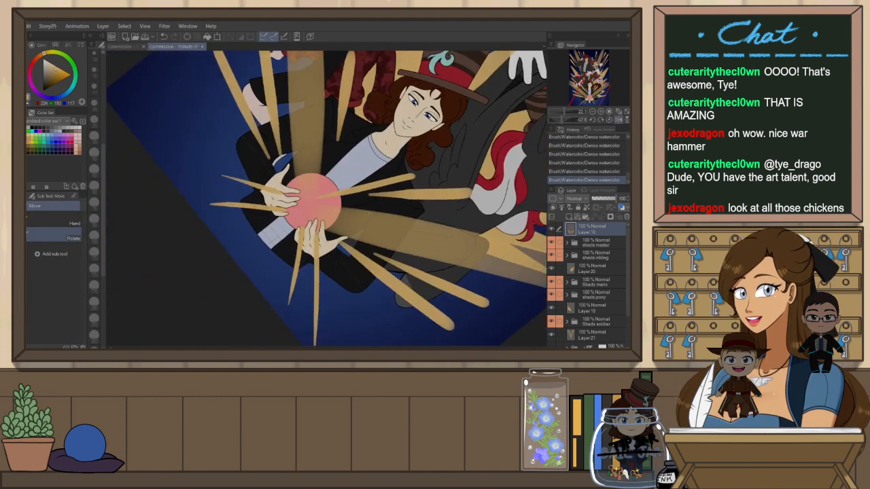
key(ctrl+z)
drag(353, 121, 332, 171)
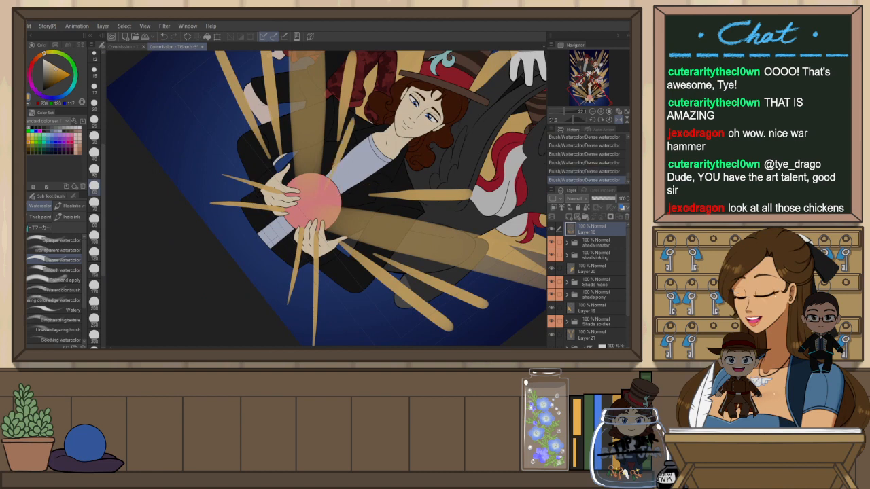
key(ctrl+at)
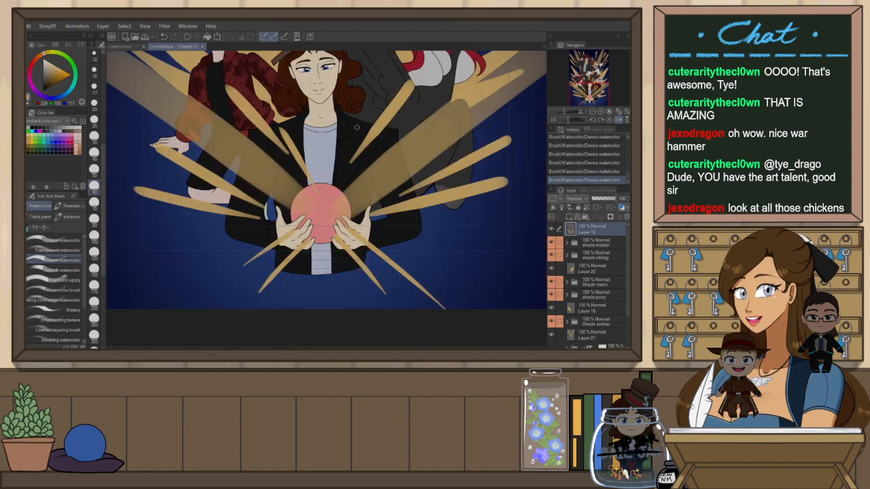
key(ctrl+z)
key(ctrl+y)
key(ctrl+z)
key(ctrl+y)
key(ctrl+z)
Paint a gold beam from the orb up toward the upper right between the characters, retrying several times
key(shift+space)
drag(412, 121, 439, 170)
drag(412, 126, 325, 204)
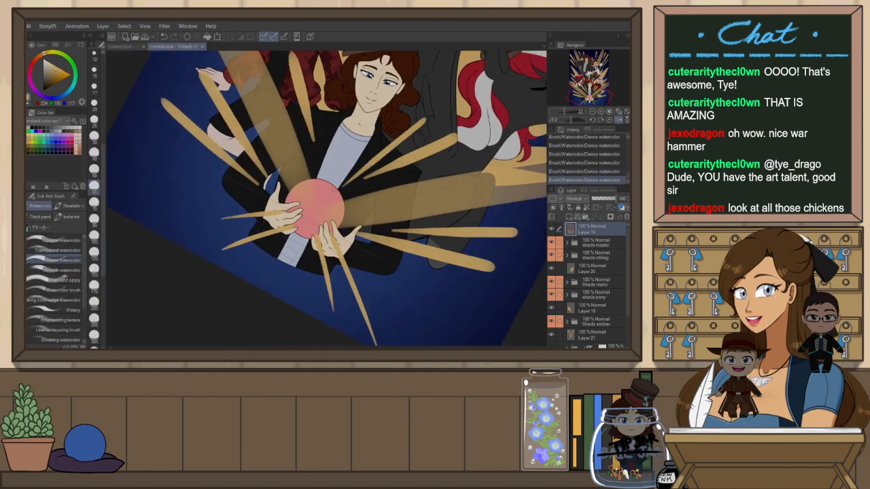
key(h)
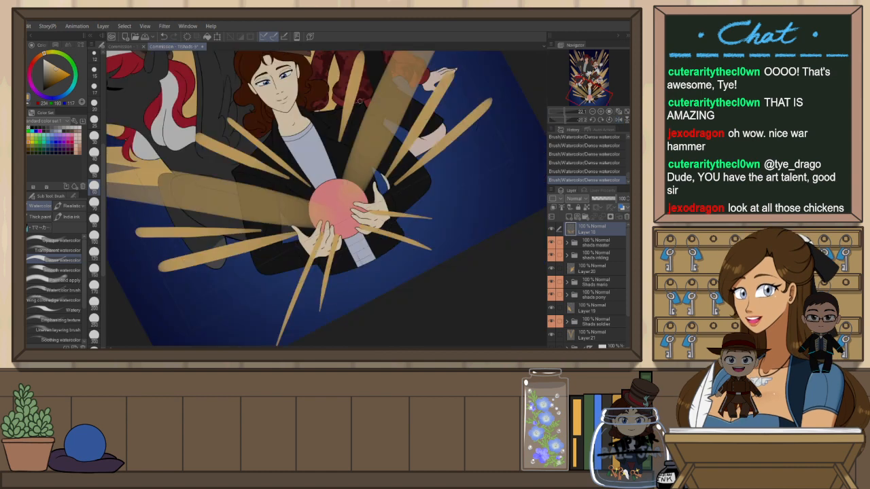
key(r)
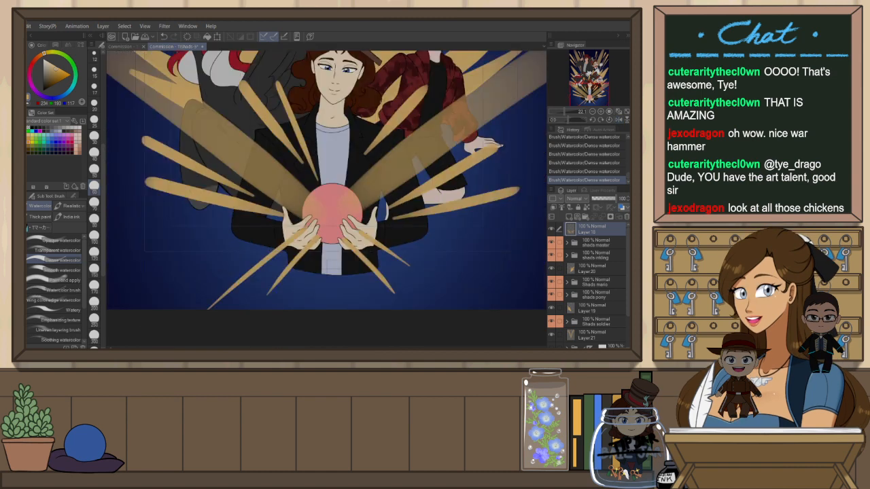
key(ctrl+z)
key(ctrl+y)
key(ctrl+z)
drag(380, 100, 326, 199)
key(ctrl+z)
drag(380, 105, 324, 202)
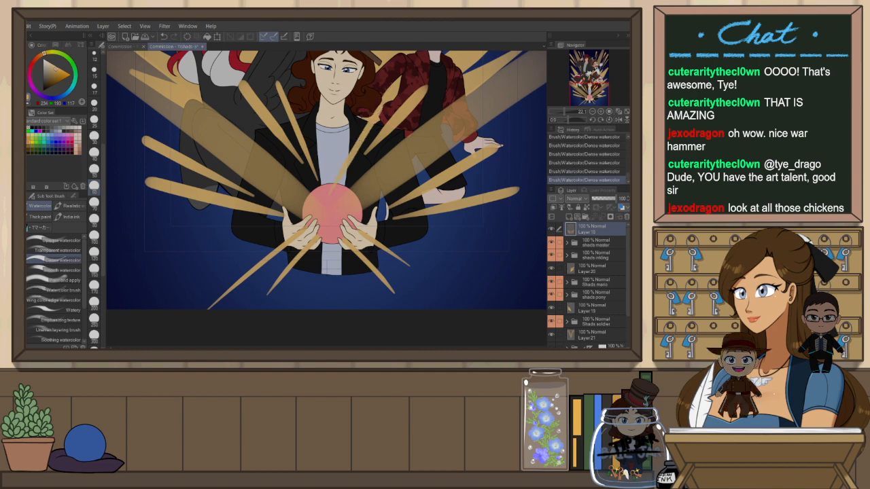
key(ctrl+z)
drag(380, 106, 329, 204)
key(ctrl+z)
drag(379, 105, 330, 207)
key(ctrl+z)
key(ctrl+y)
scroll(383, 197, down, 5)
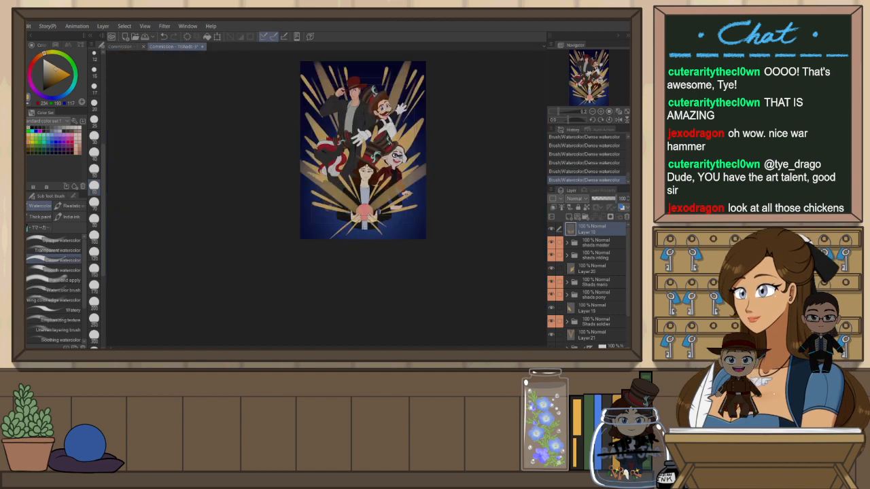
key(h)
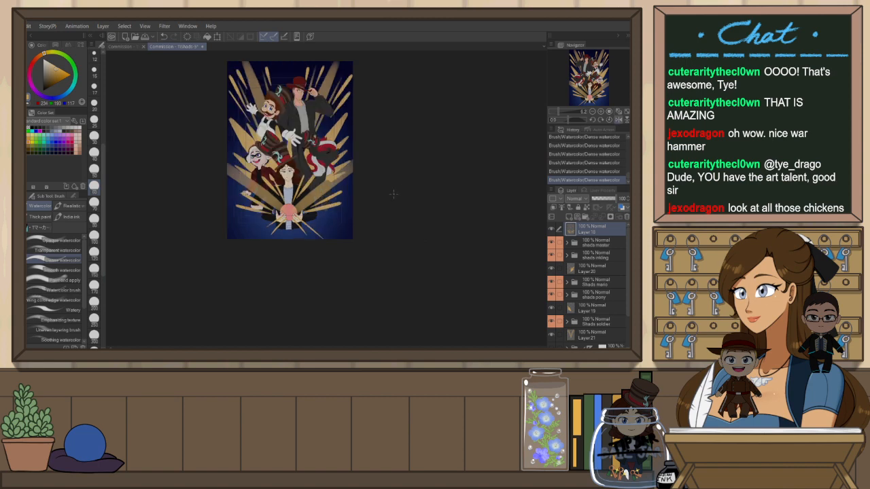
Toggle the last beam stroke off and on to compare, ending with it undone
key(ctrl+z)
key(ctrl+y)
key(ctrl+z)
key(ctrl+y)
key(ctrl+z)
key(ctrl+y)
key(h)
key(h)
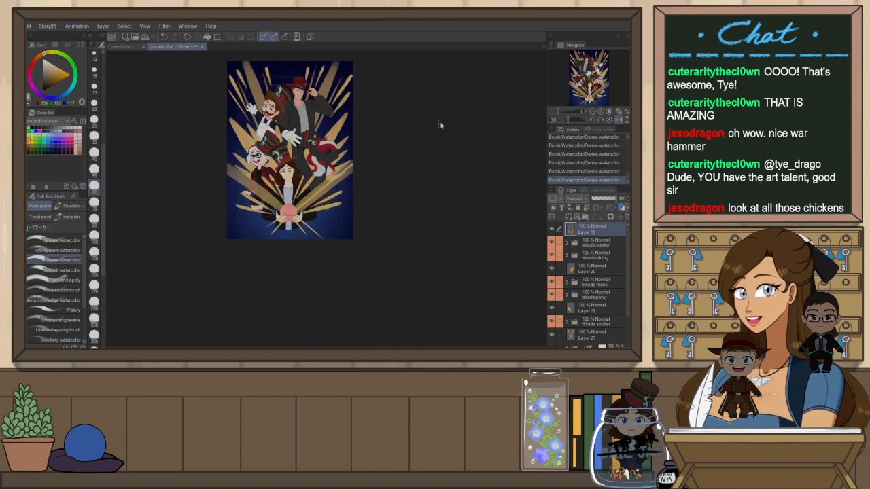
key(ctrl+z)
key(h)
click(628, 113)
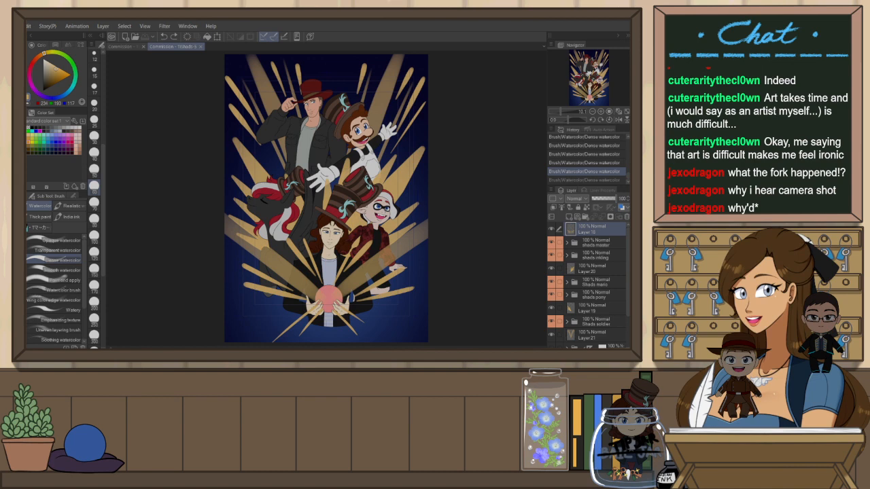
Compare the working canvas with the flattened illustration copy in the other tab at different zoom levels
click(61, 44)
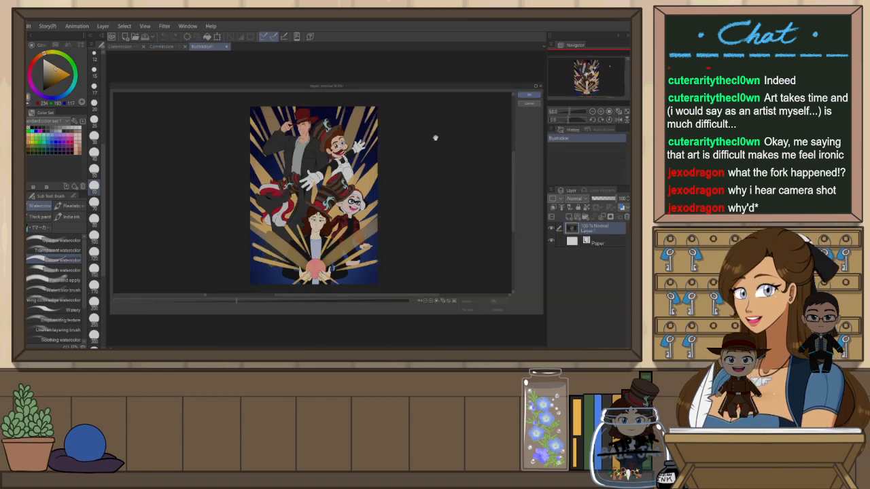
scroll(338, 159, up, 2)
scroll(497, 125, down, 2)
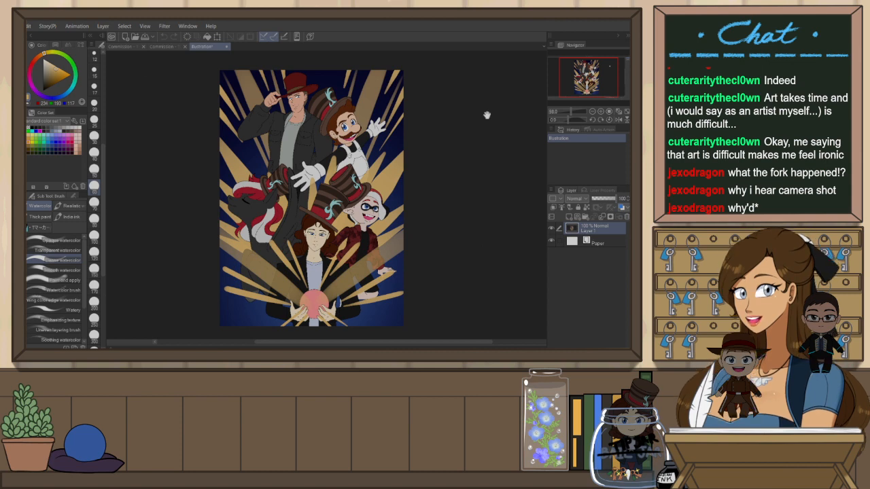
click(162, 47)
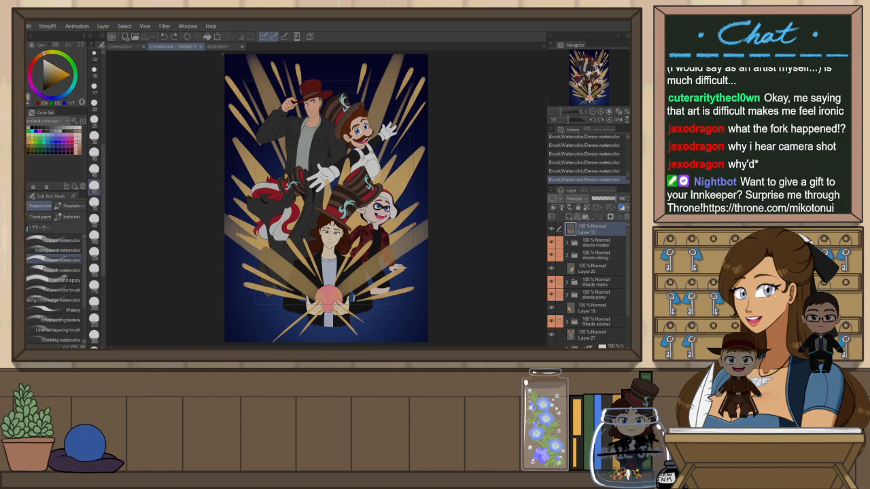
click(204, 46)
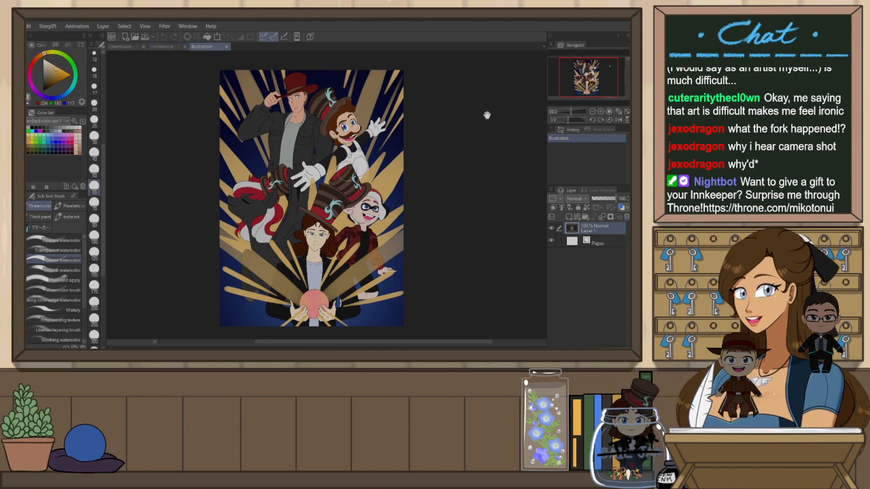
scroll(488, 115, up, 1)
scroll(488, 114, up, 1)
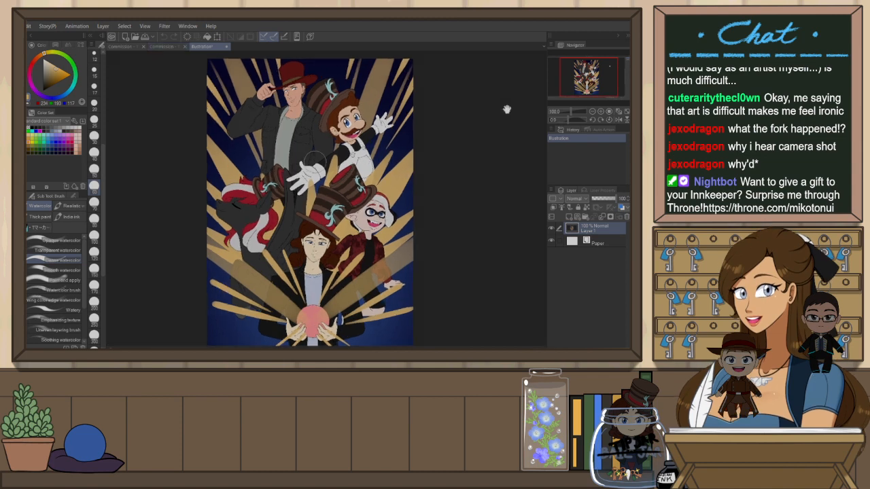
scroll(489, 113, down, 2)
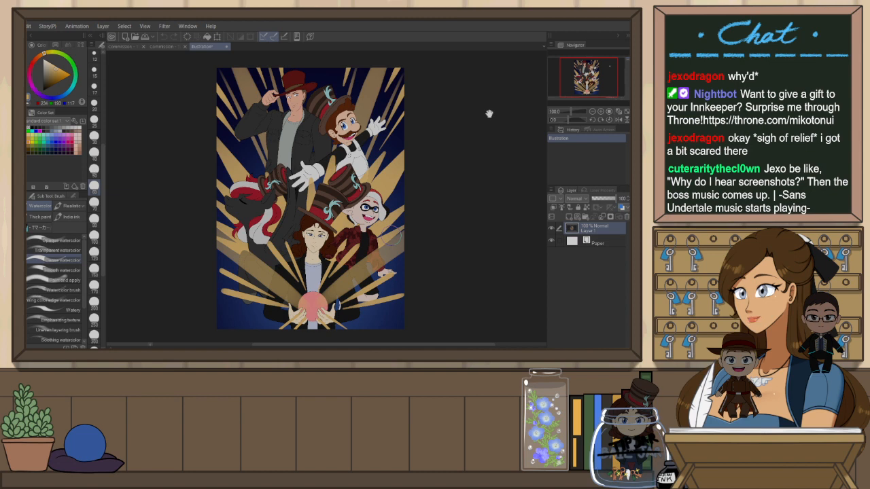
click(160, 46)
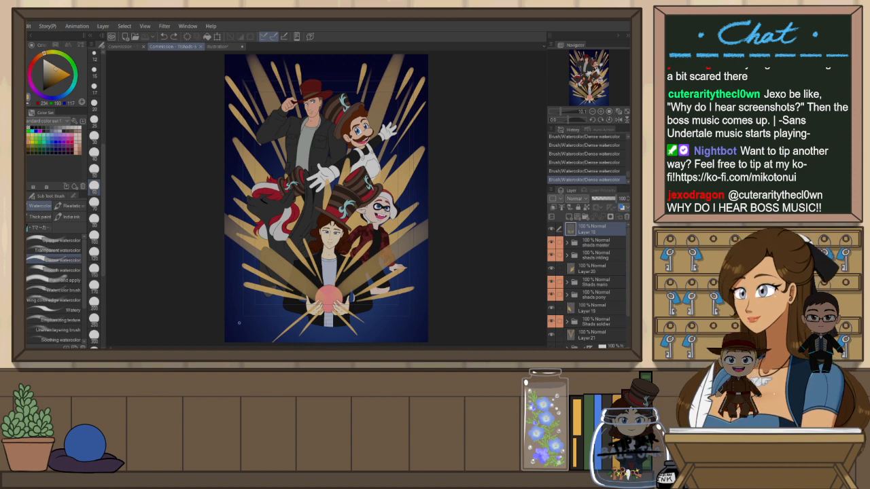
Rotate the canvas view to check the composition from other angles, then reset the view to fit
drag(492, 236, 173, 296)
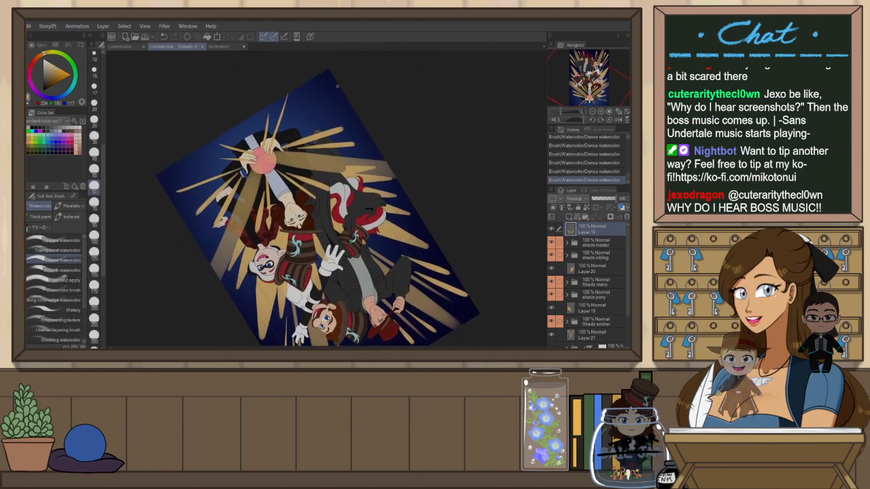
key(ctrl+z)
drag(329, 98, 338, 85)
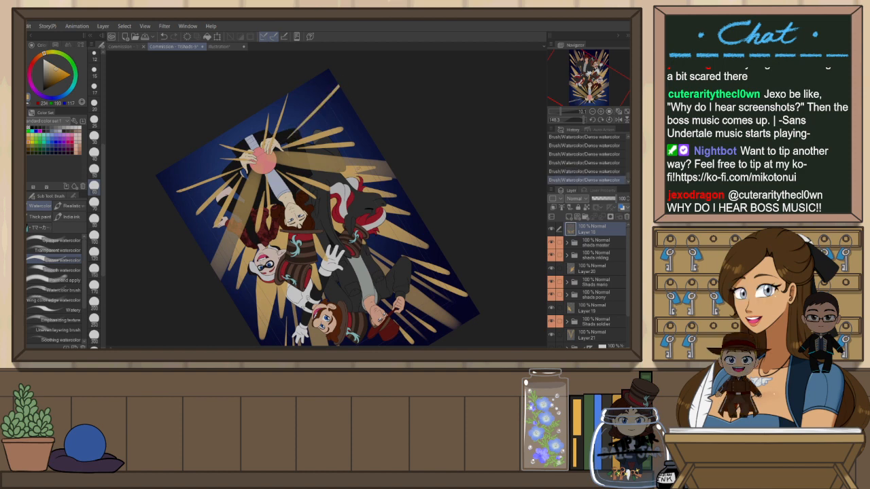
key(ctrl+@)
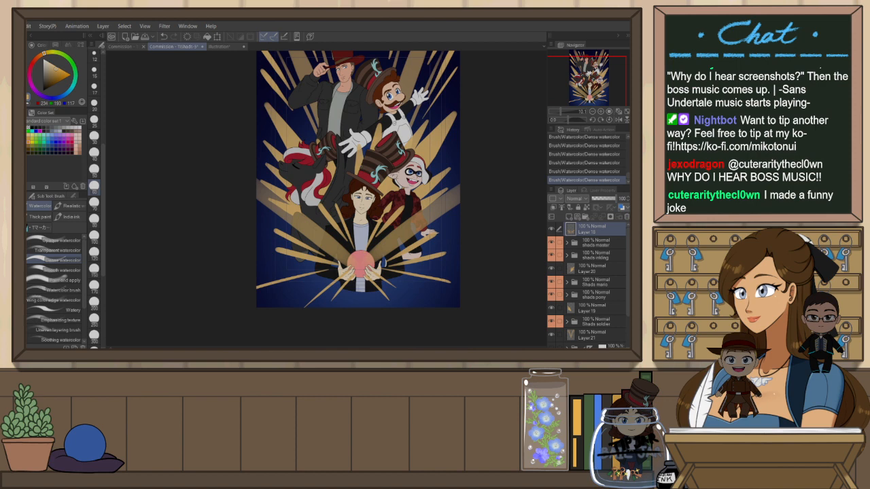
key(r)
drag(469, 243, 477, 163)
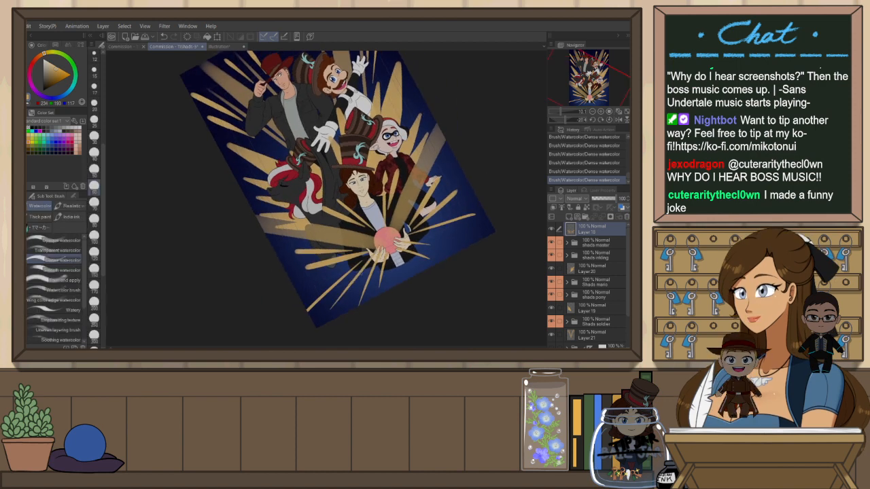
key(ctrl+z)
key(ctrl+@)
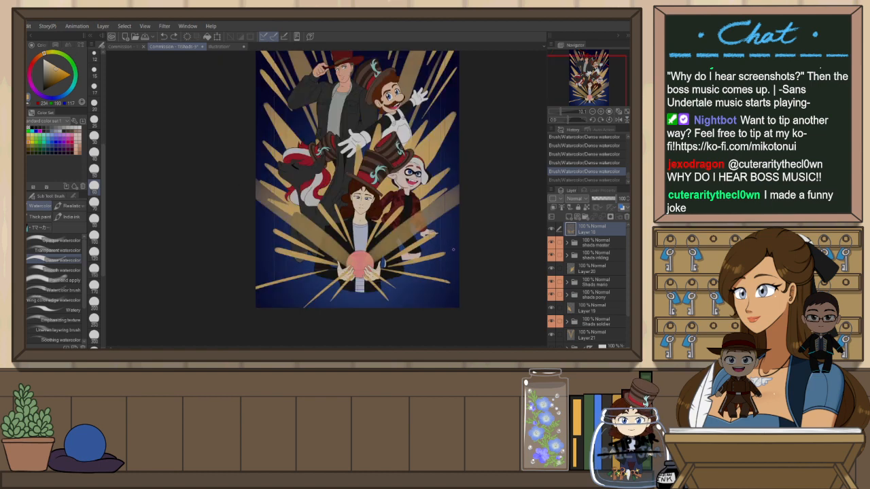
key(ctrl+0)
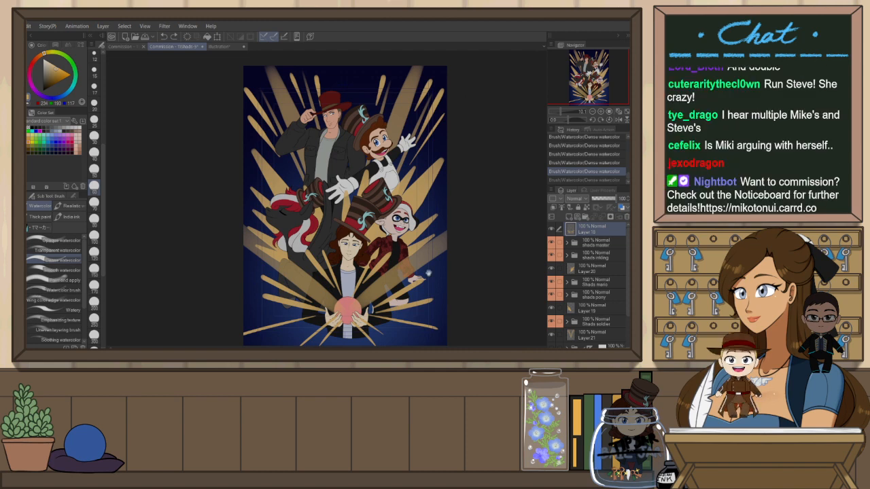
Add a new raster layer above the beams and open the Effect group of decoration brushes
drag(430, 275, 454, 283)
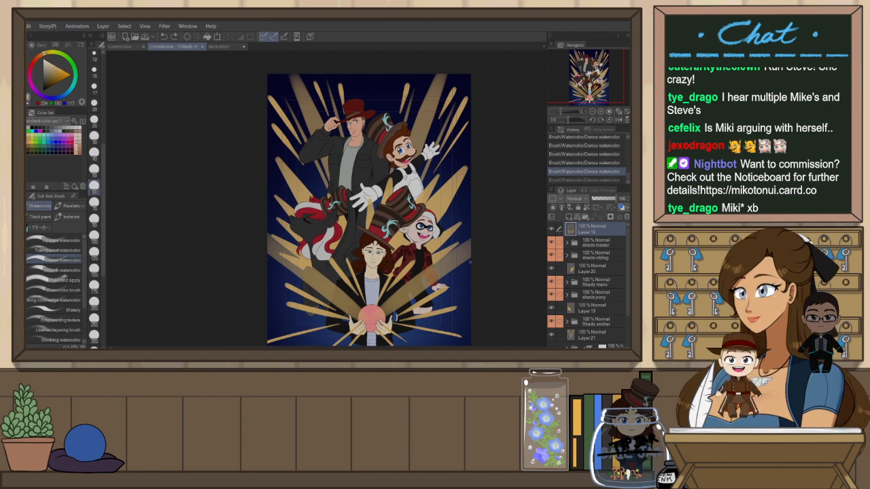
drag(475, 295, 460, 276)
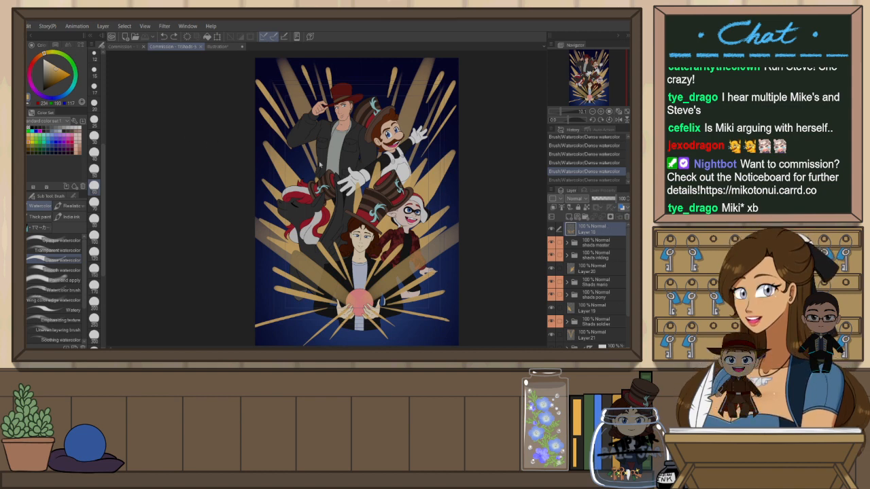
key(ctrl+shift+n)
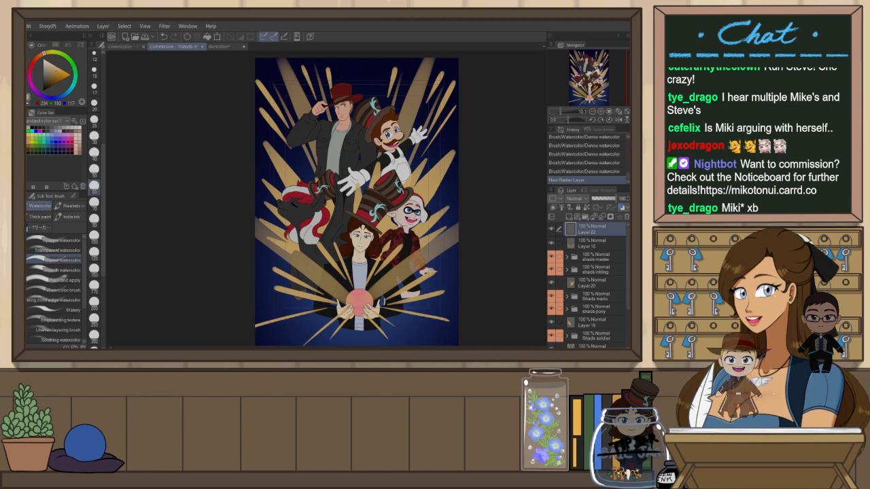
key(b)
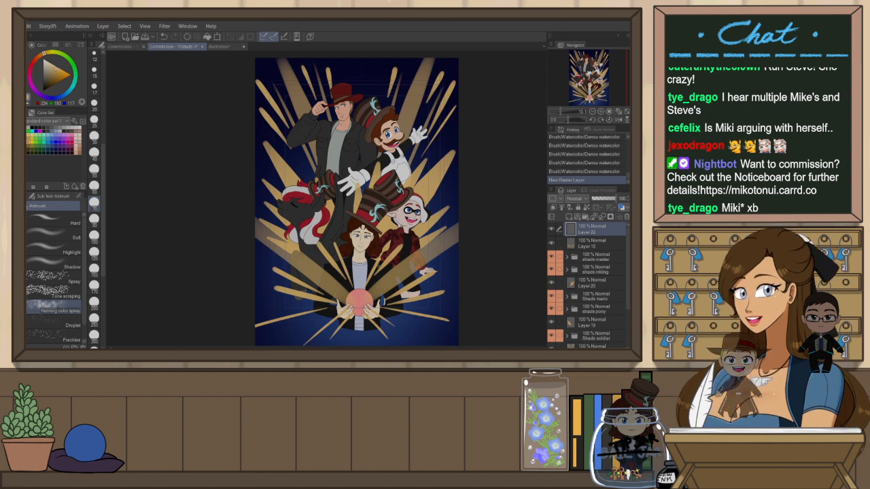
key(b)
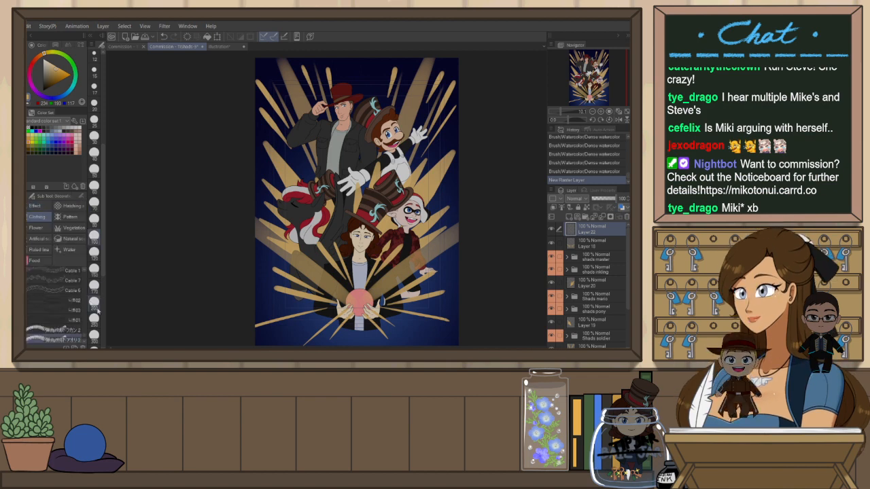
key(b)
key(b)
key(b)
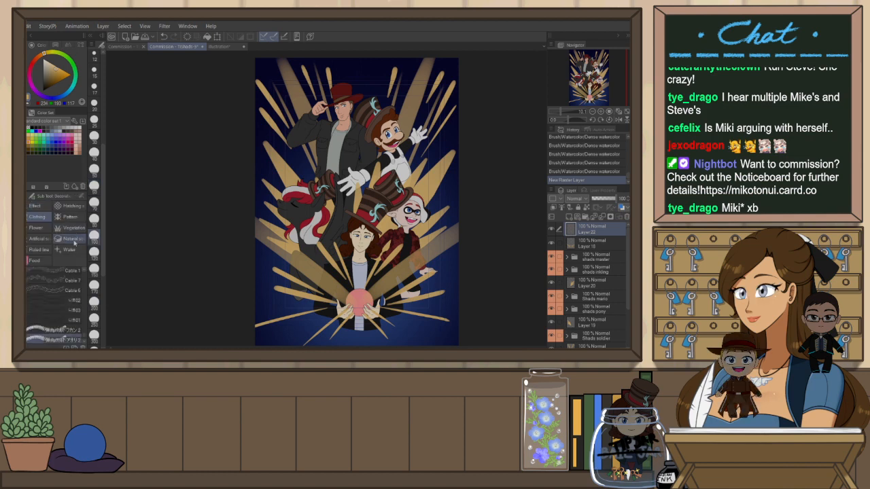
click(35, 206)
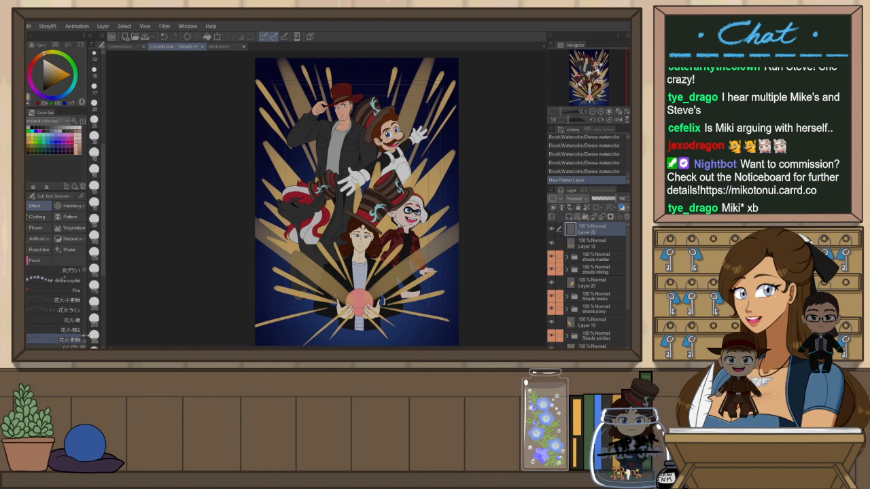
Pick a sparkle decoration brush and try stamping sparkles across the lower-left beams, undoing them
scroll(85, 334, up, 3)
scroll(85, 333, up, 5)
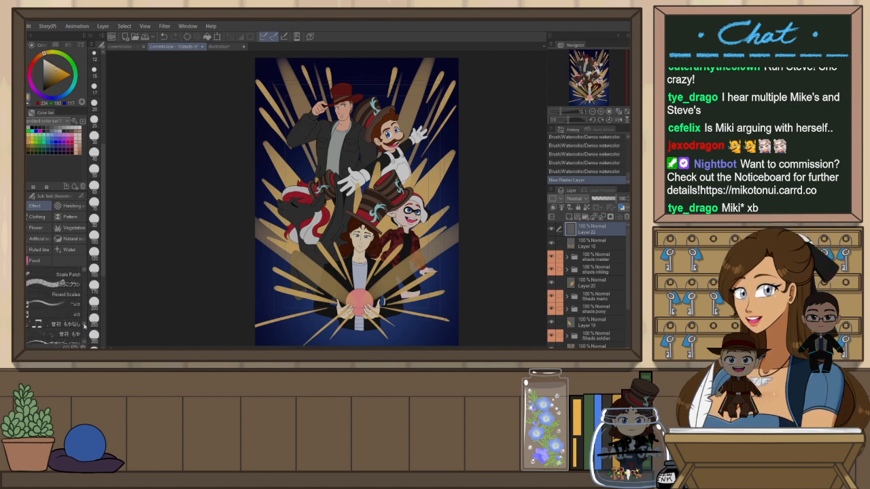
scroll(84, 325, up, 5)
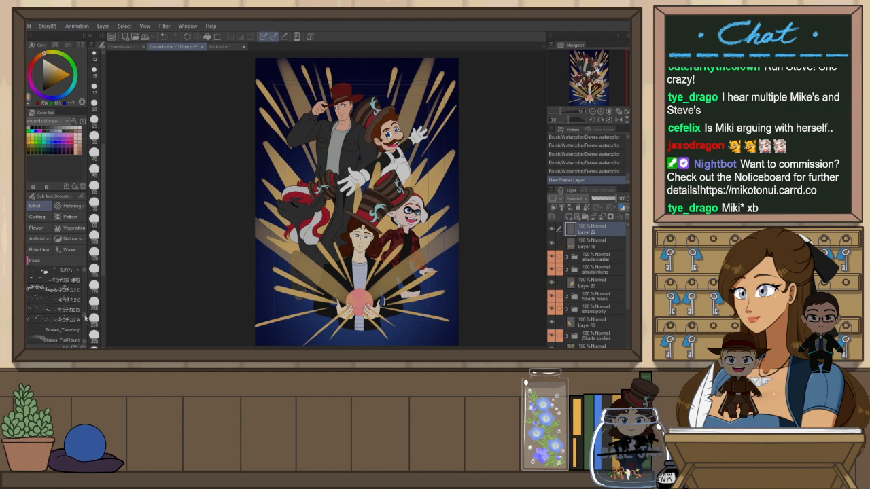
click(76, 289)
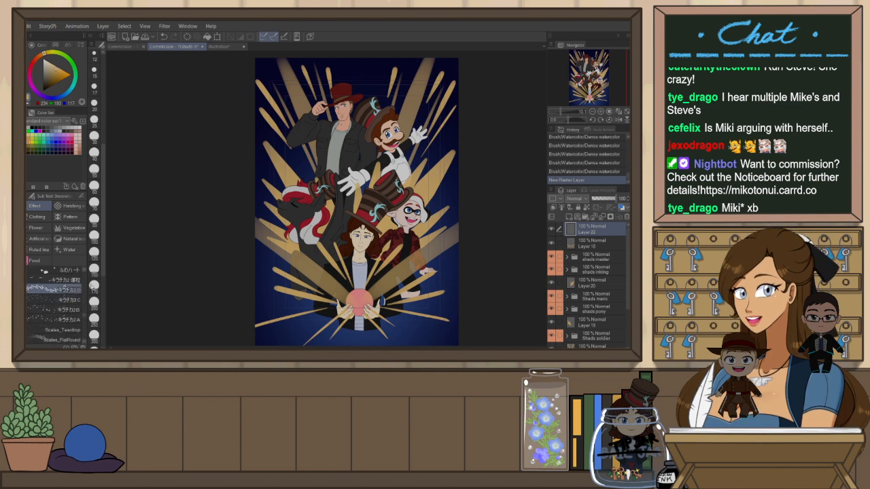
mouse_move(273, 206)
mouse_down()
mouse_move(288, 262)
mouse_move(273, 265)
mouse_move(295, 279)
mouse_up()
key(ctrl+z)
mouse_move(269, 273)
mouse_down()
mouse_move(311, 296)
mouse_move(287, 299)
mouse_up()
drag(272, 306, 280, 315)
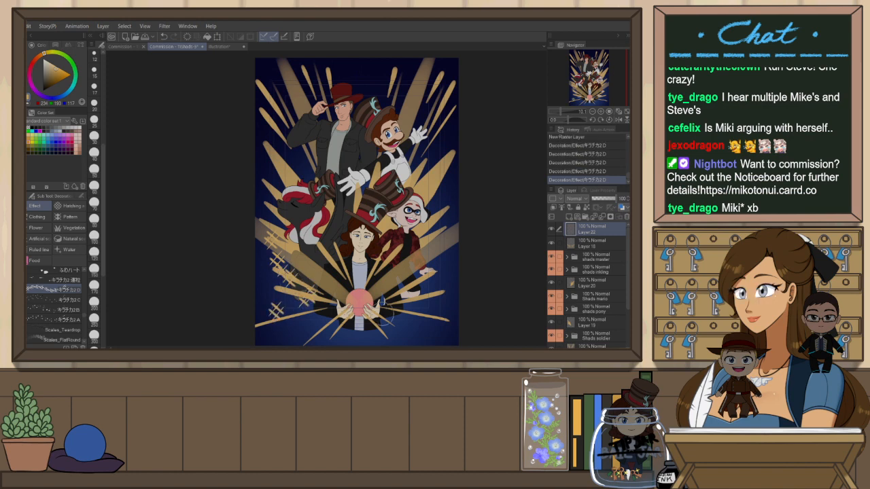
key(ctrl+z)
key(ctrl+z)
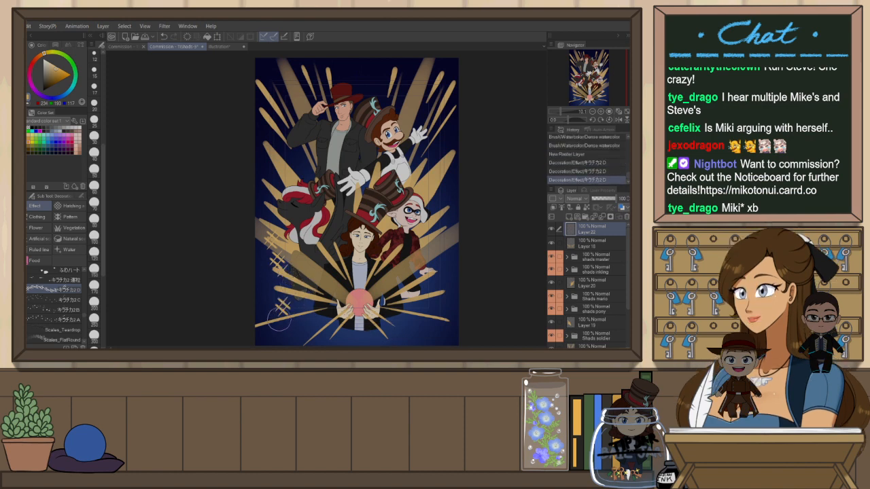
key(ctrl+z)
key(ctrl+z)
key(ctrl+z)
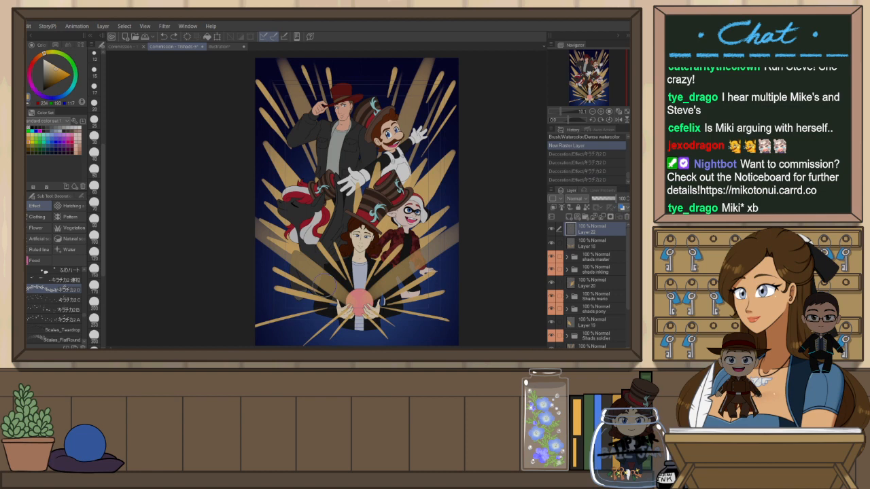
Stamp sparkles around the lower beams and the orb, undoing a few placements
click(324, 281)
click(302, 310)
click(266, 323)
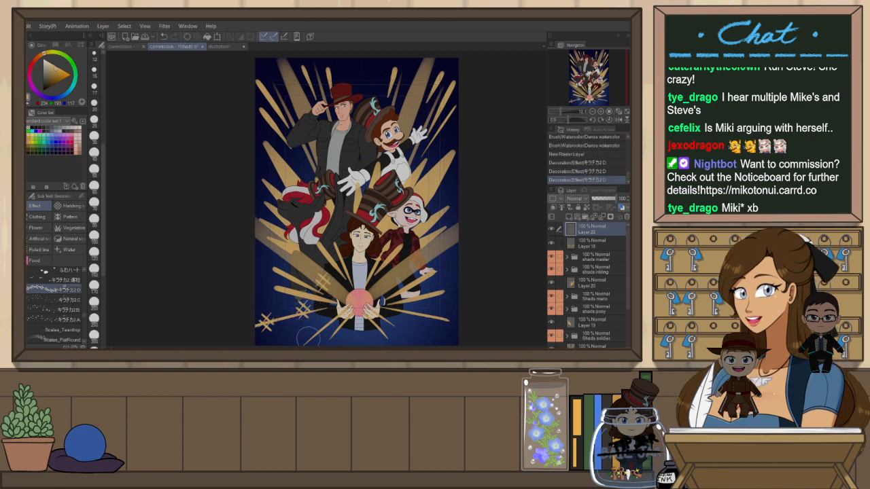
key(ctrl+z)
click(314, 334)
drag(357, 331, 353, 295)
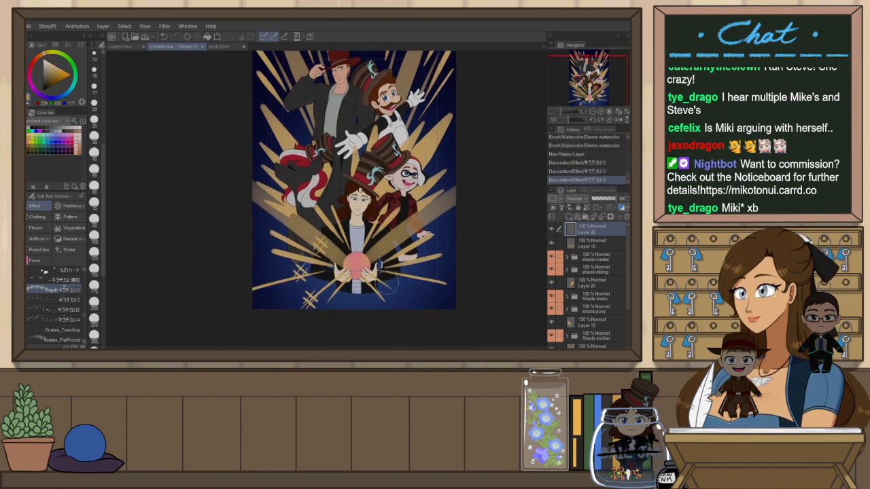
click(391, 304)
click(412, 285)
key(ctrl+z)
click(419, 280)
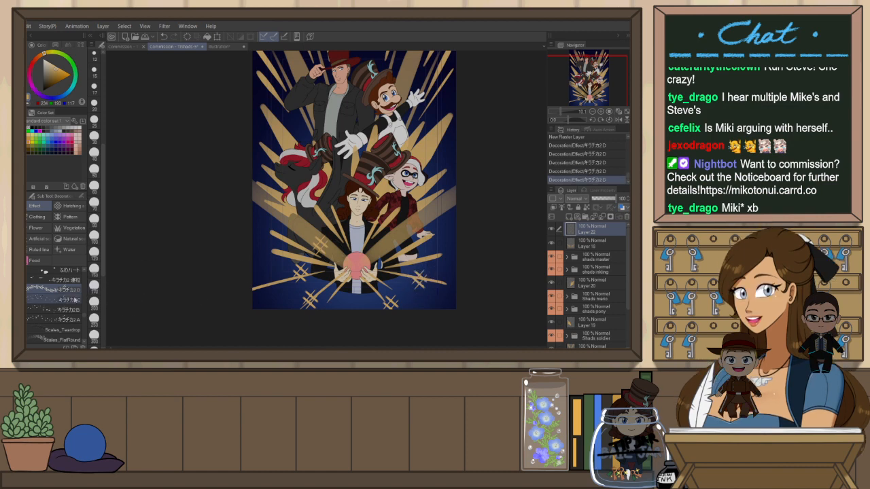
Switch to a different sparkle brush and clear everything from the new sparkle layer
click(68, 300)
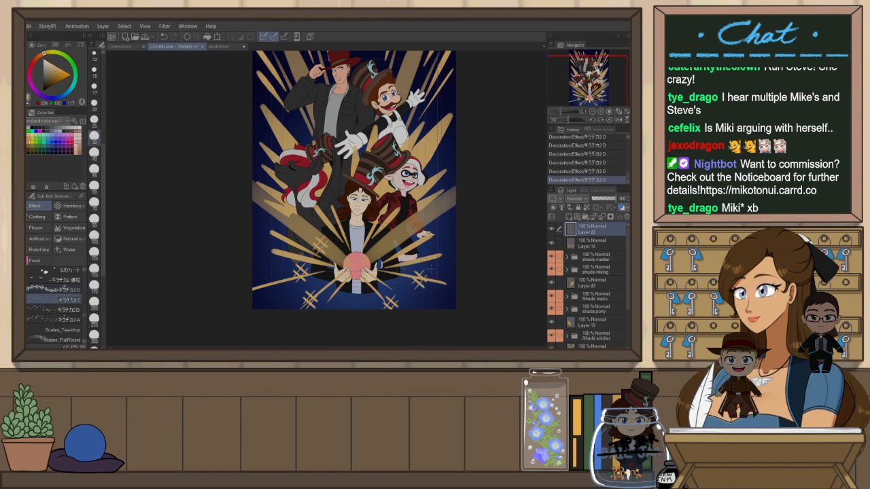
key(ctrl+a)
key(ctrl+x)
key(ctrl+d)
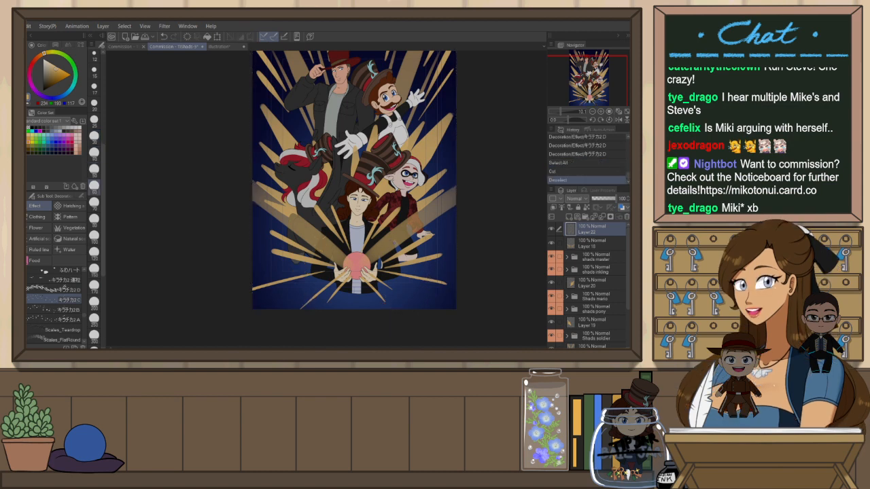
Stamp a sparkle beside the right character's hand, undoing the second stamp
click(410, 223)
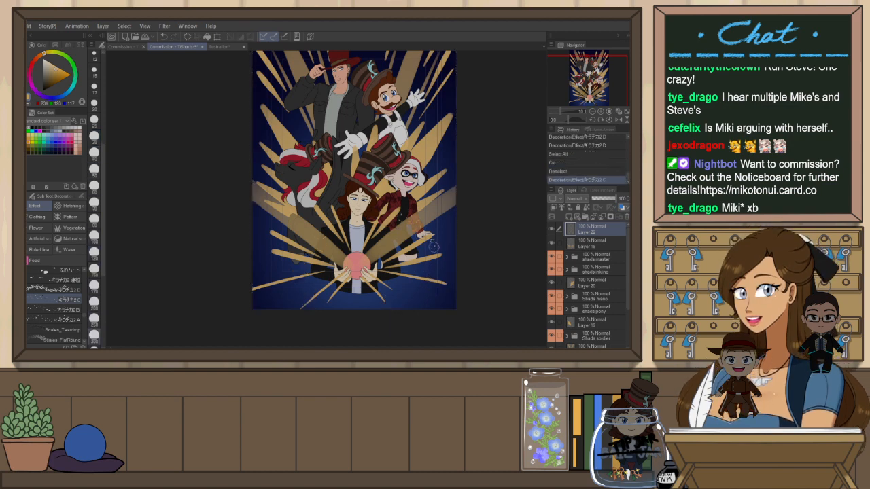
click(408, 228)
key(ctrl+z)
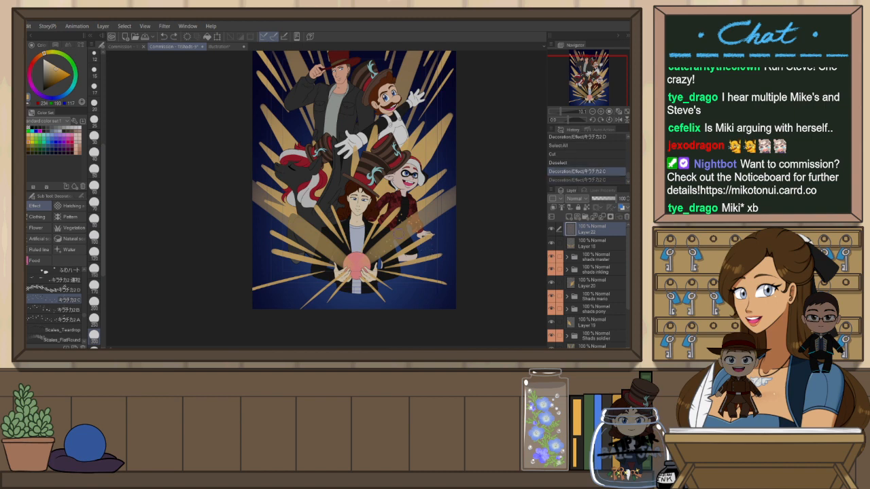
click(414, 239)
click(409, 247)
key(ctrl+z)
key(ctrl+z)
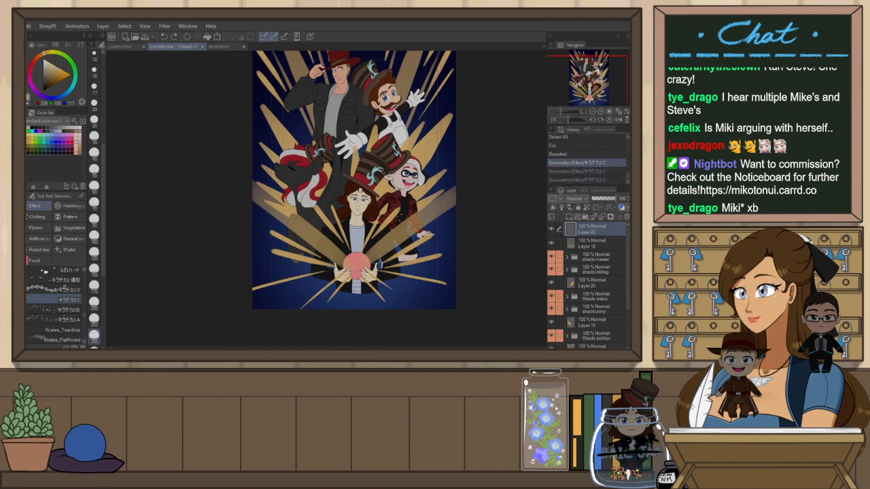
Spray sparkle trails along the lower beams on both sides of the orb, mirroring the canvas and undoing several strokes
drag(374, 248, 485, 175)
key(h)
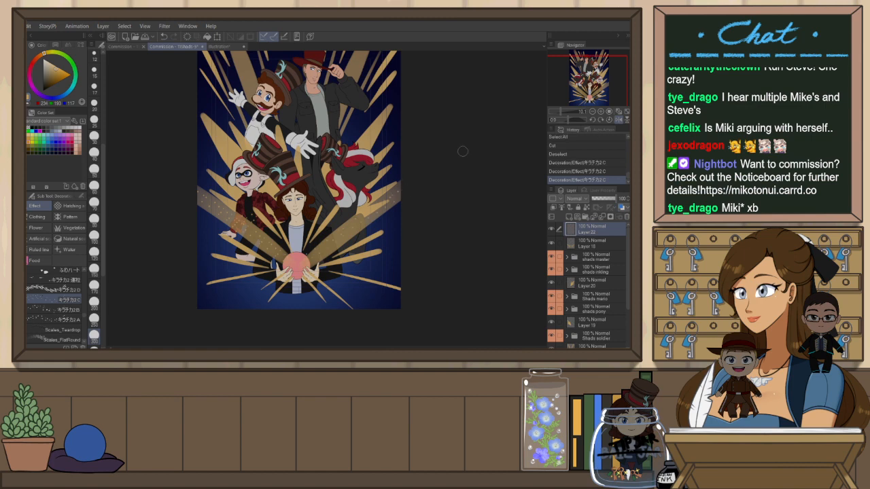
mouse_move(236, 287)
mouse_down()
mouse_move(256, 293)
mouse_move(287, 283)
mouse_up()
key(h)
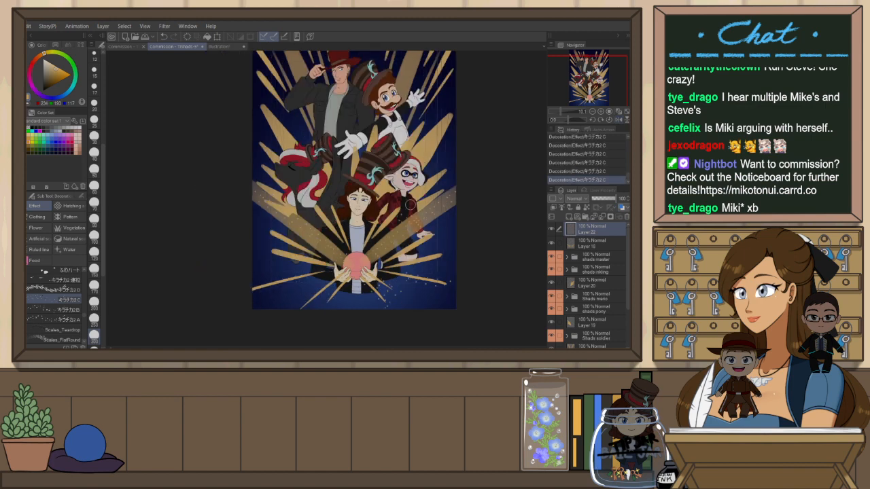
key(ctrl+z)
drag(239, 293, 316, 270)
key(ctrl+z)
key(ctrl+z)
drag(242, 294, 299, 280)
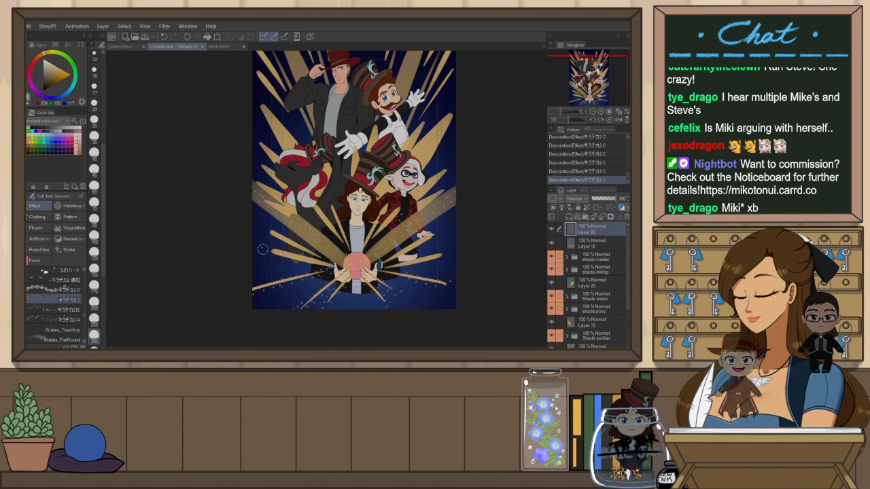
key(h)
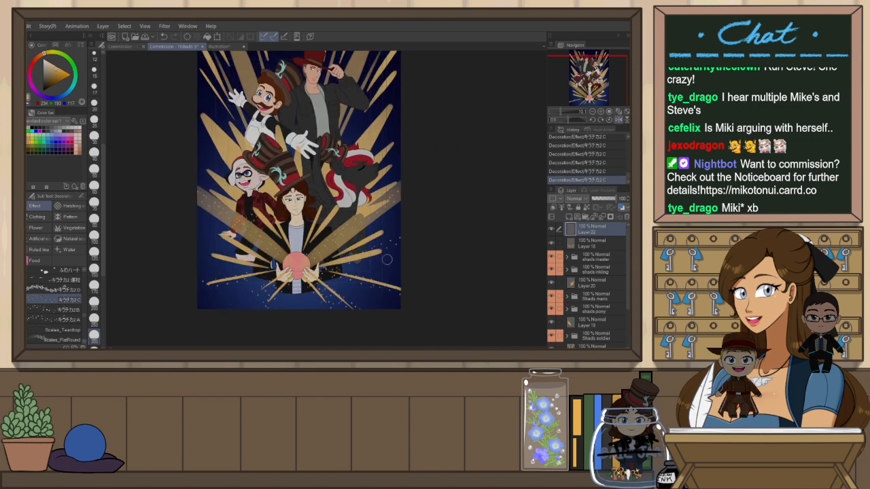
Rotate the canvas to spray sparkles along the right-hand beams, undoing some strokes, and reset the rotation
drag(463, 277, 467, 200)
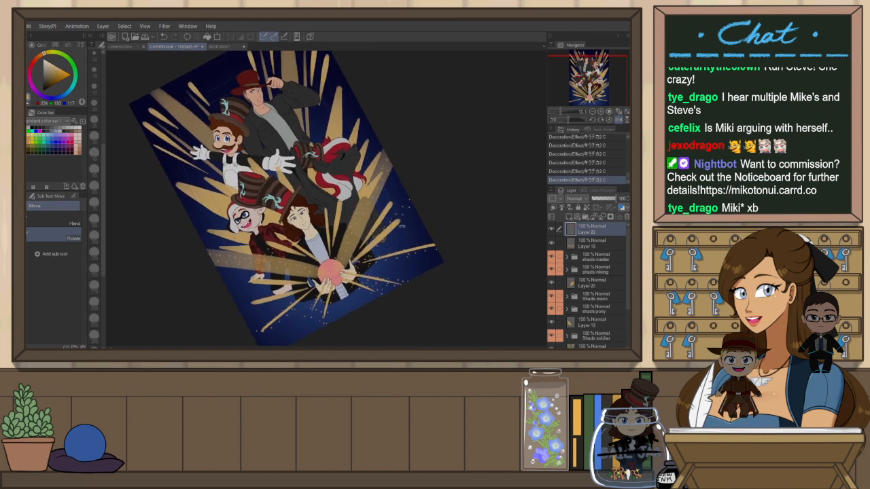
key(ctrl+z)
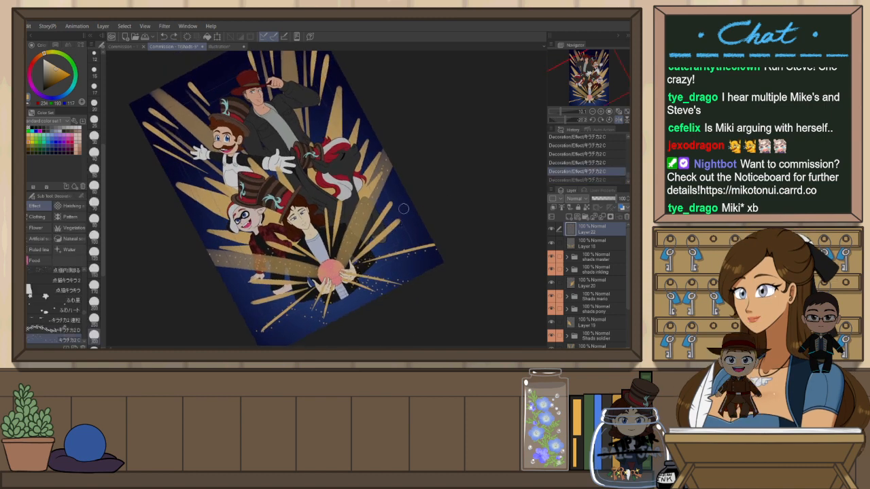
drag(394, 200, 390, 209)
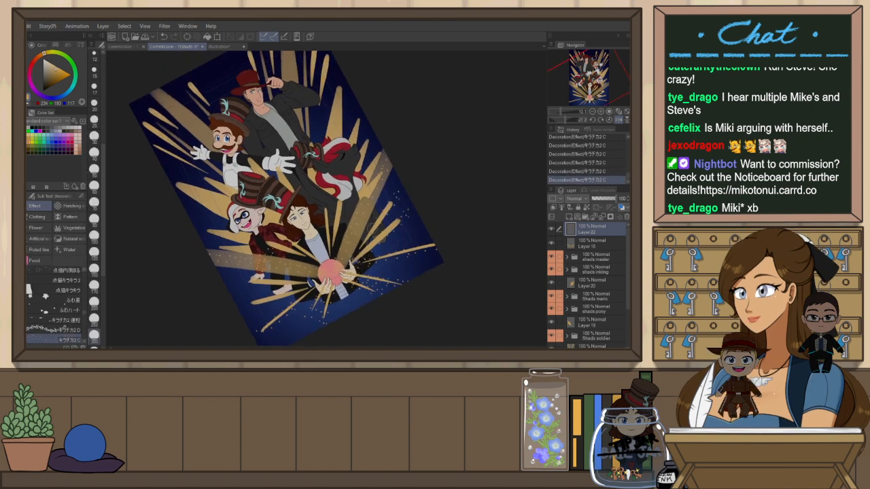
key(h)
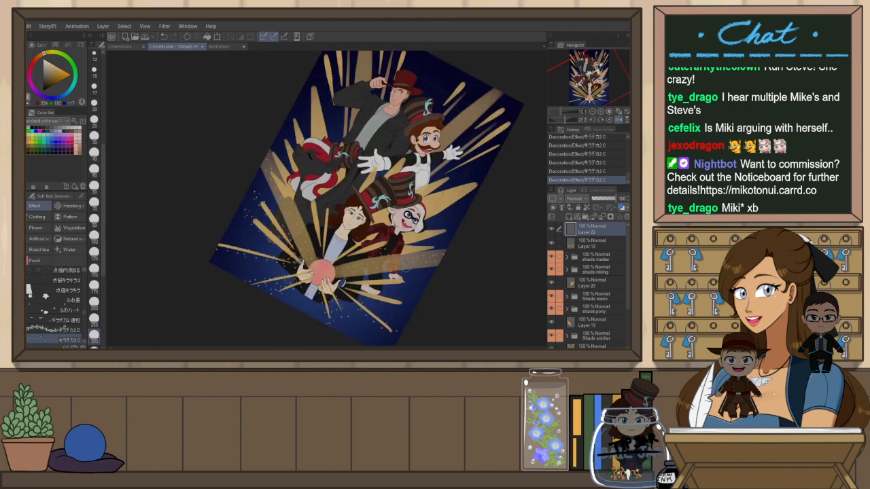
key(r)
drag(409, 281, 436, 182)
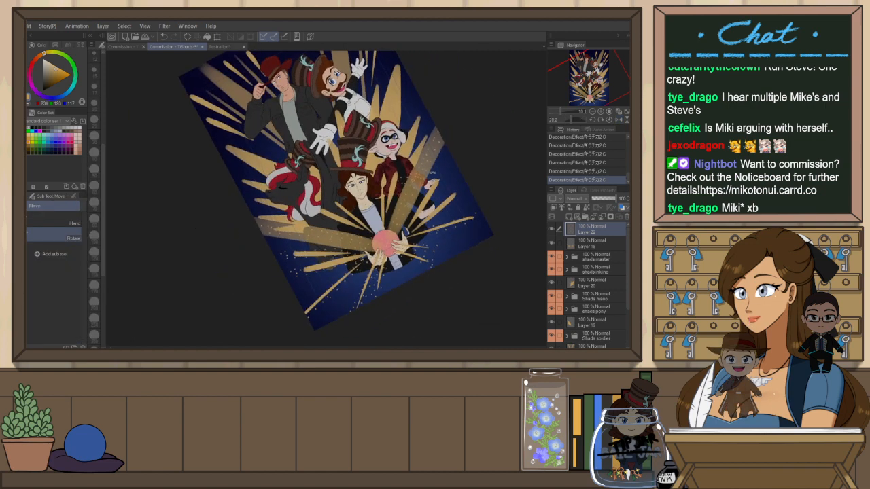
key(ctrl+z)
mouse_move(428, 191)
mouse_down()
mouse_move(421, 201)
mouse_move(446, 212)
mouse_up()
key(ctrl+z)
key(ctrl+at)
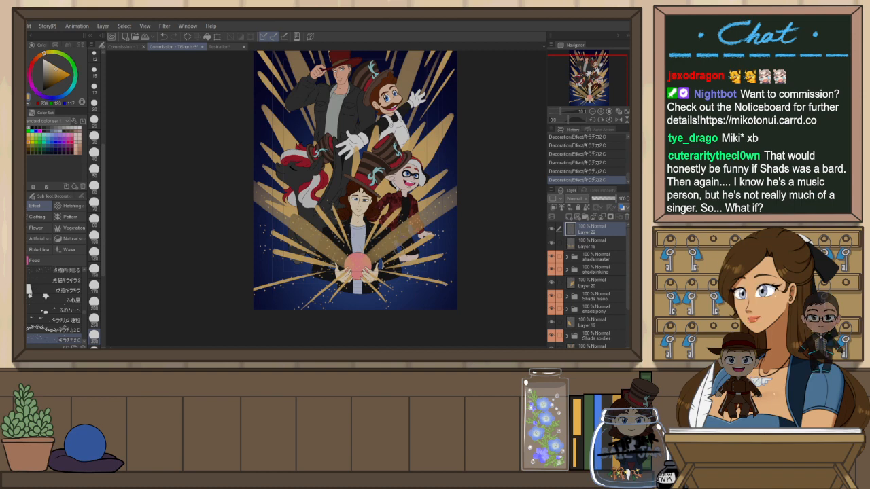
Scatter more sparkles over the right-side beams beside the girl with glasses
drag(430, 267, 408, 287)
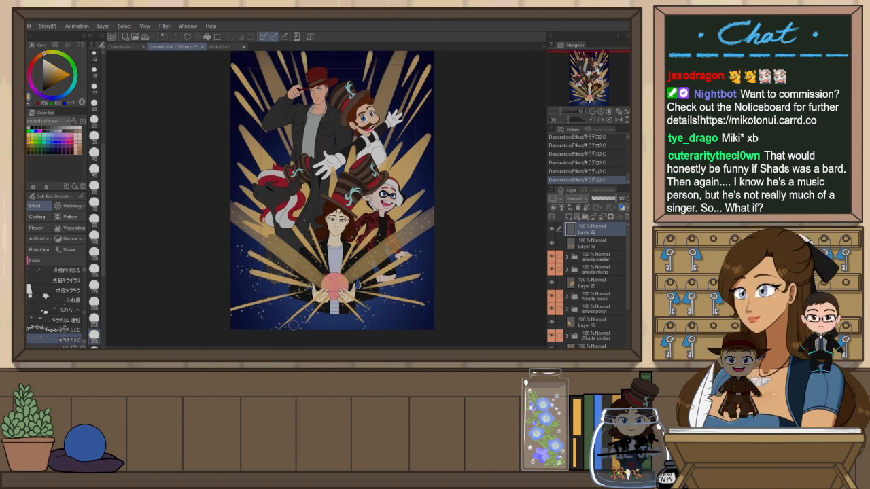
click(378, 317)
click(378, 305)
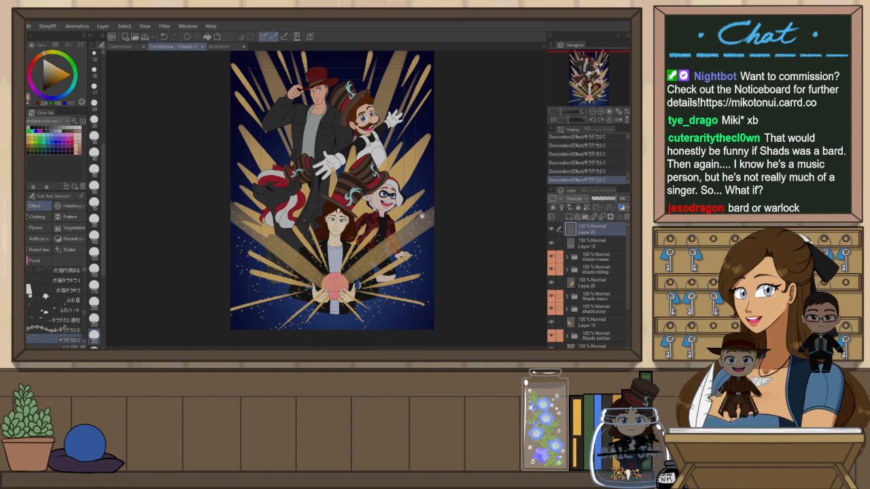
drag(421, 215, 416, 234)
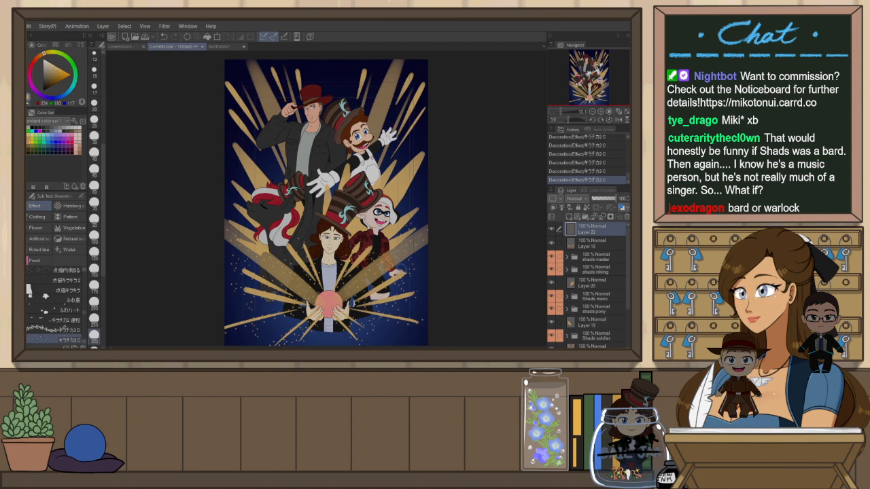
scroll(403, 302, down, 2)
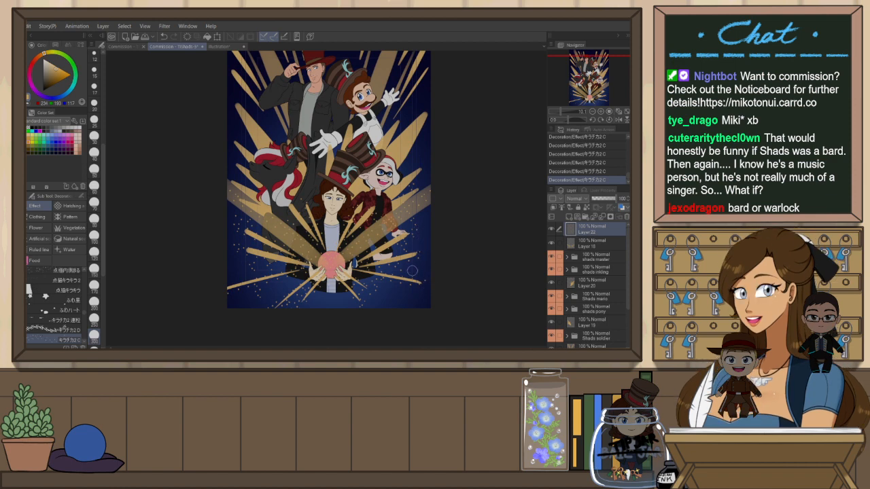
drag(403, 227, 395, 252)
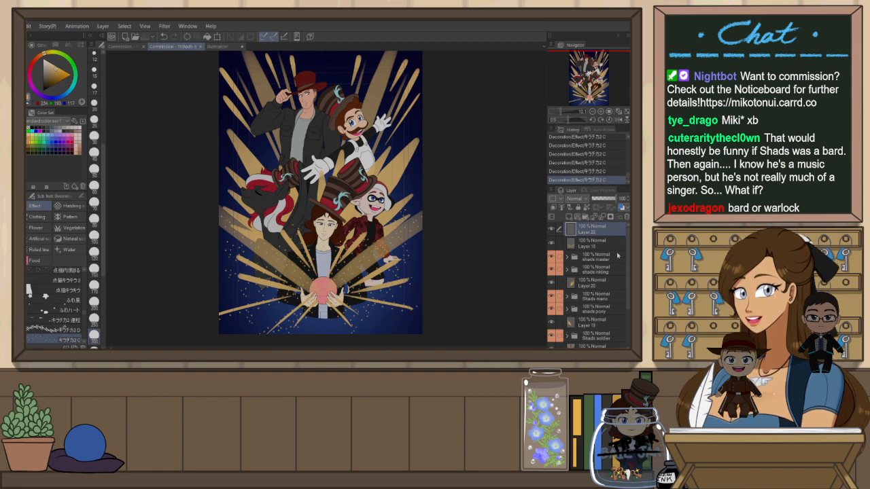
Add a new raster layer above the selected layer and undo a sparkle stroke on it
click(598, 289)
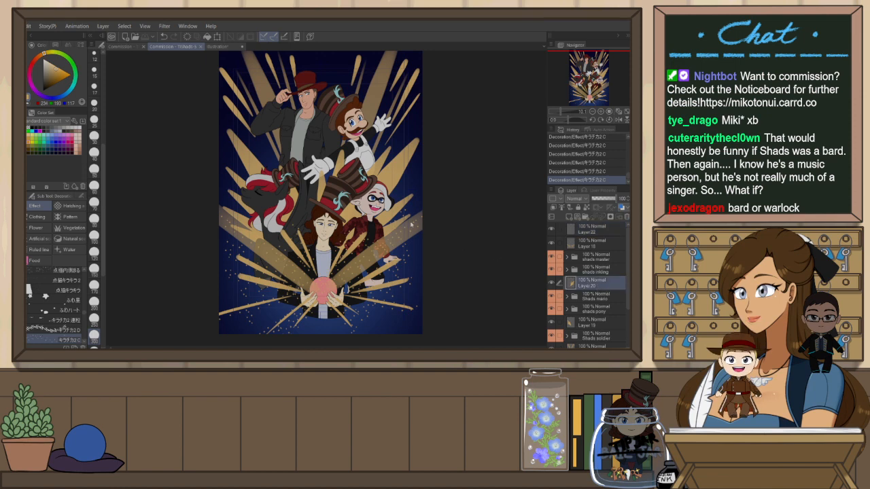
key(ctrl+shift+n)
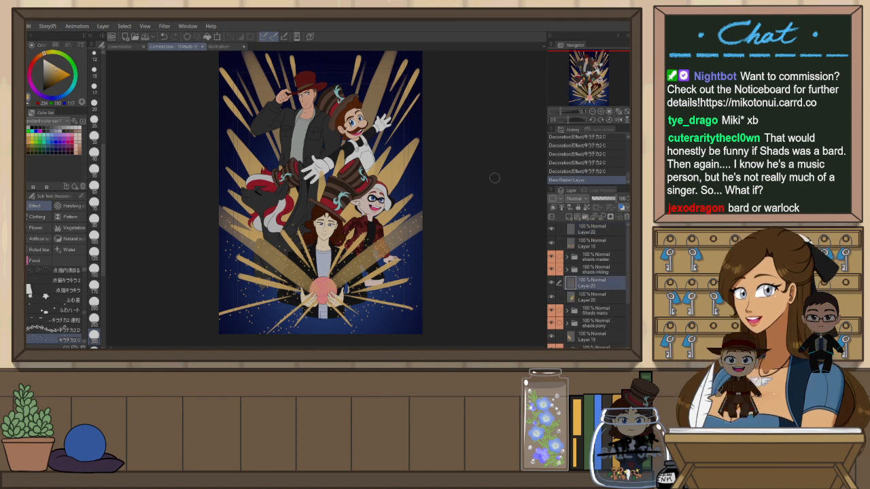
drag(394, 183, 416, 154)
key(ctrl+z)
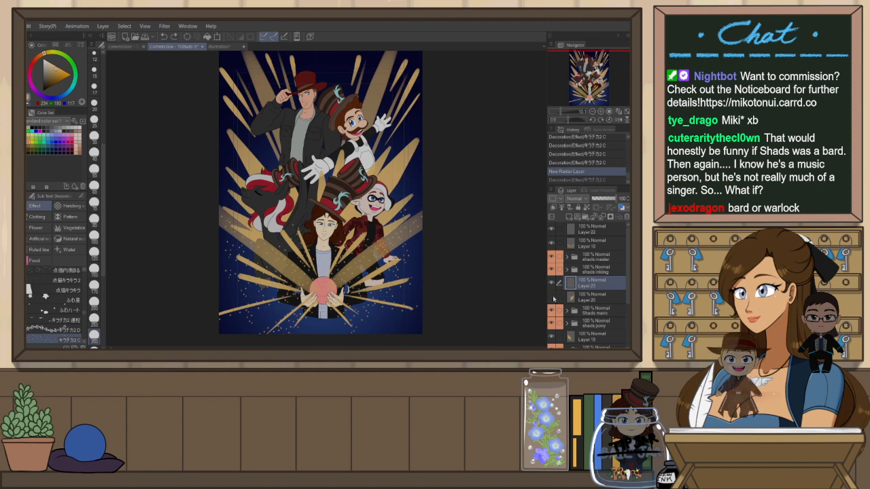
Stamp several sparkles near the mustached character's raised hand in the upper right beams
click(552, 297)
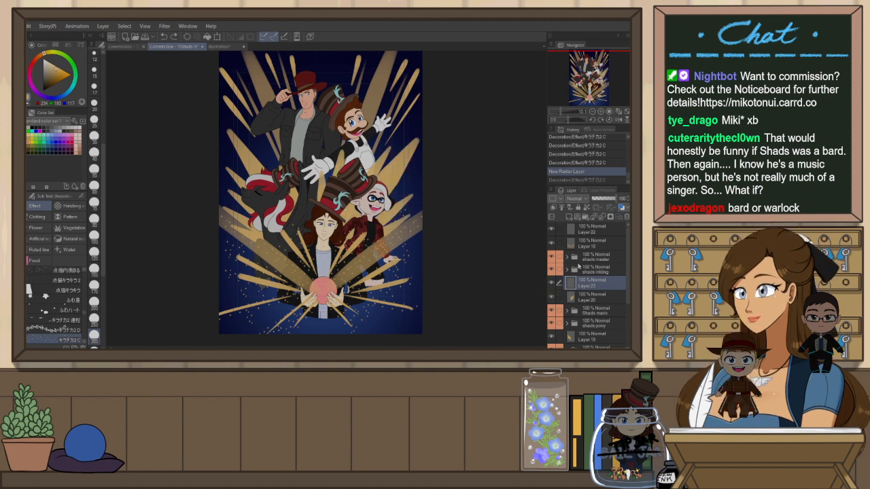
drag(393, 155, 406, 132)
click(406, 132)
key(ctrl+z)
key(ctrl+z)
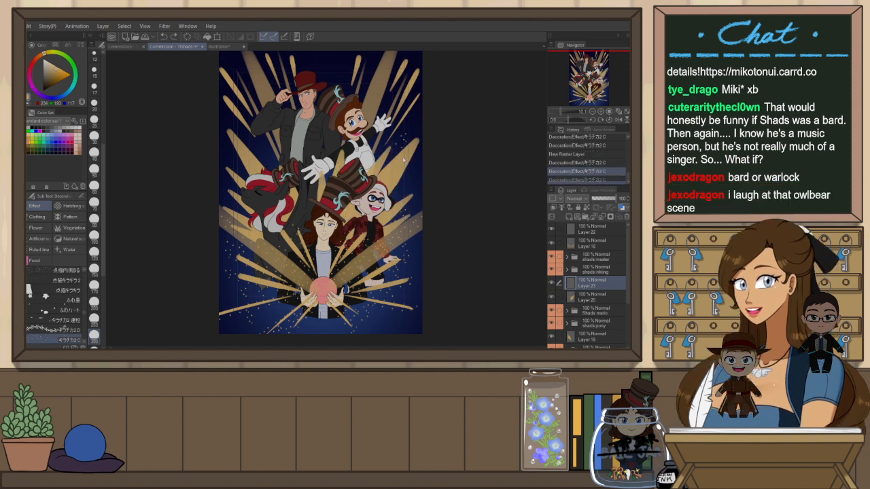
click(385, 149)
click(393, 142)
click(400, 133)
click(392, 155)
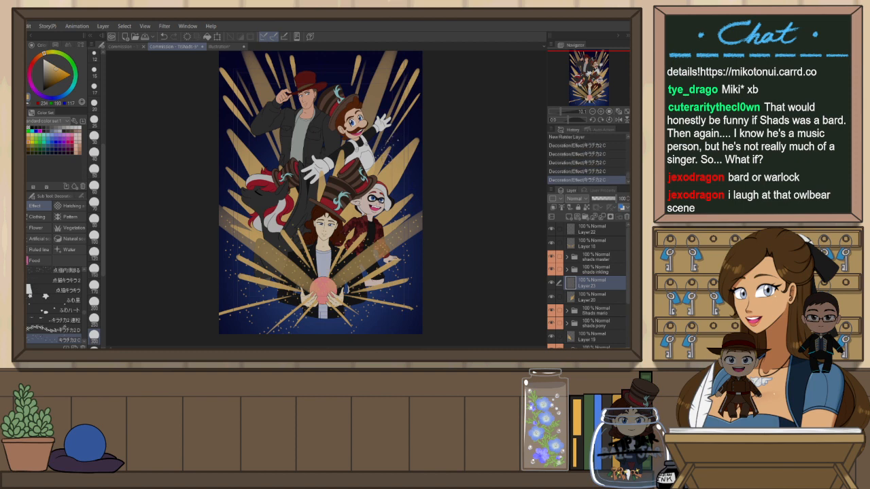
click(395, 195)
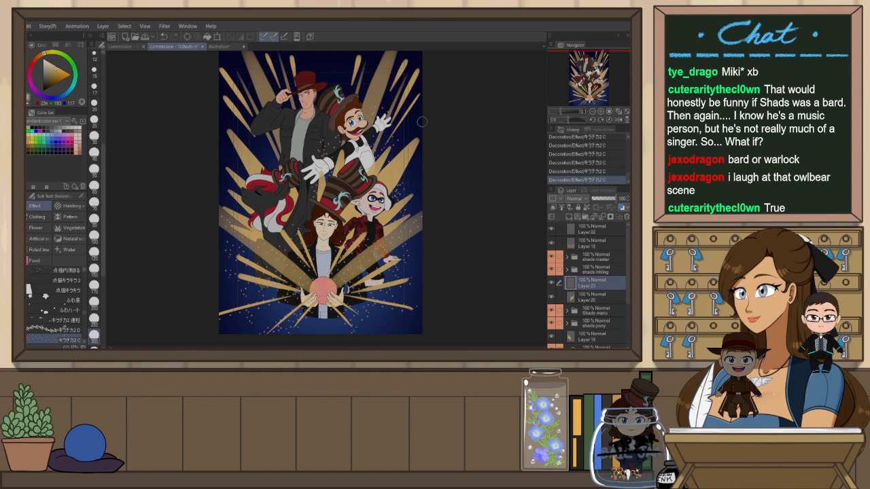
key(ctrl+z)
key(ctrl+y)
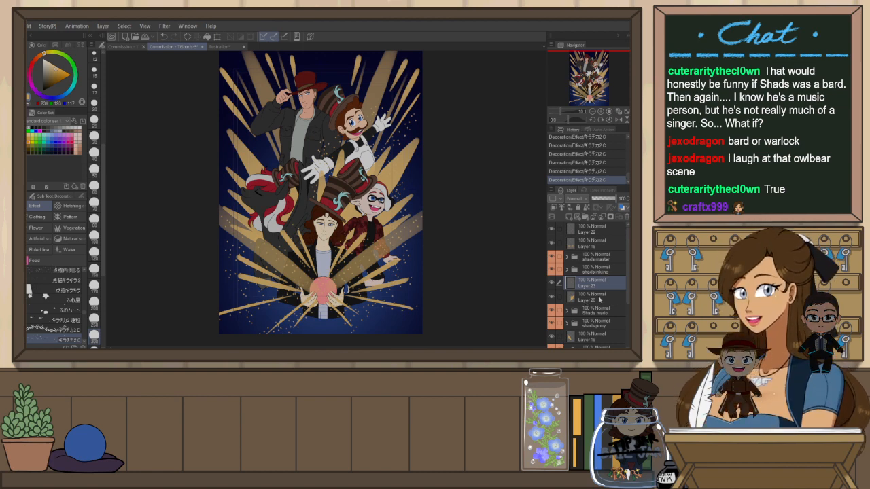
Create another new raster layer and spray sparkle trails across the upper-left beams on the mirrored canvas
click(596, 337)
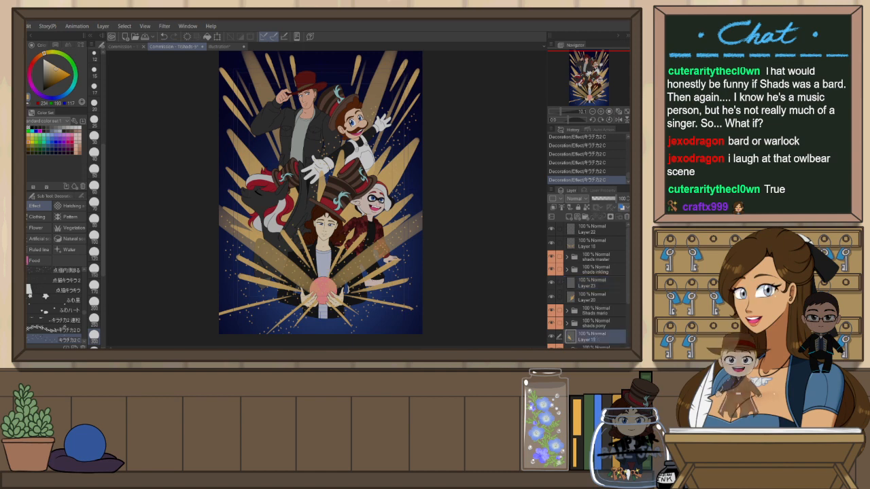
key(ctrl+shift+n)
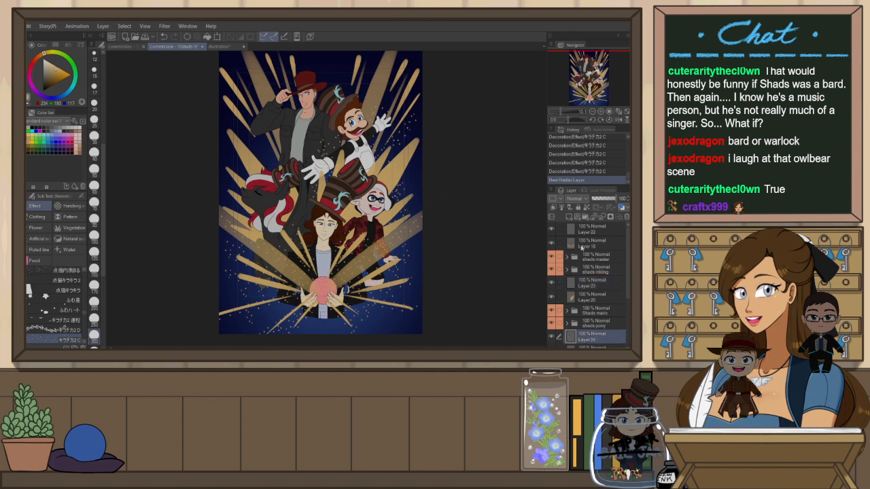
key(h)
drag(371, 173, 415, 116)
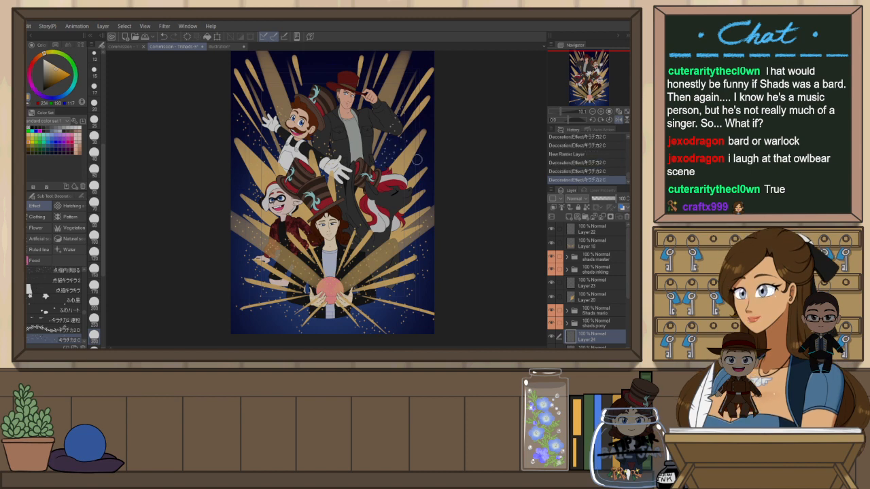
drag(394, 148, 414, 111)
drag(419, 164, 440, 106)
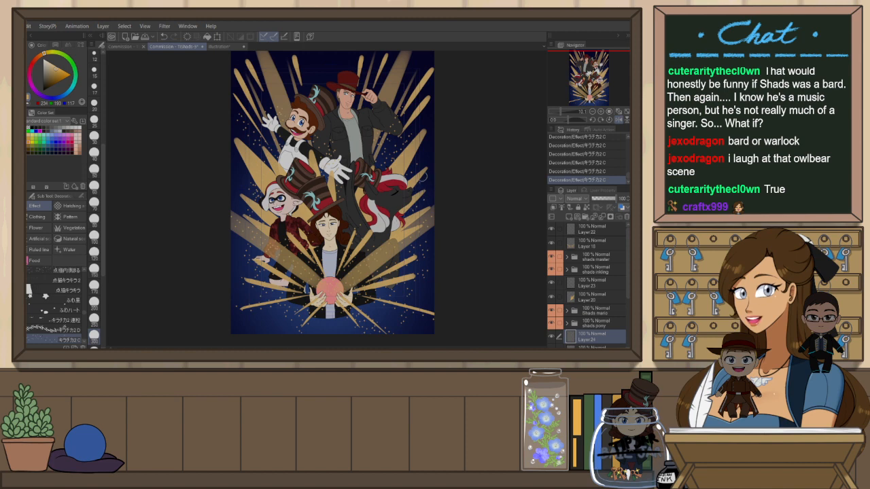
drag(412, 166, 439, 136)
key(ctrl+z)
key(ctrl+y)
click(380, 167)
key(h)
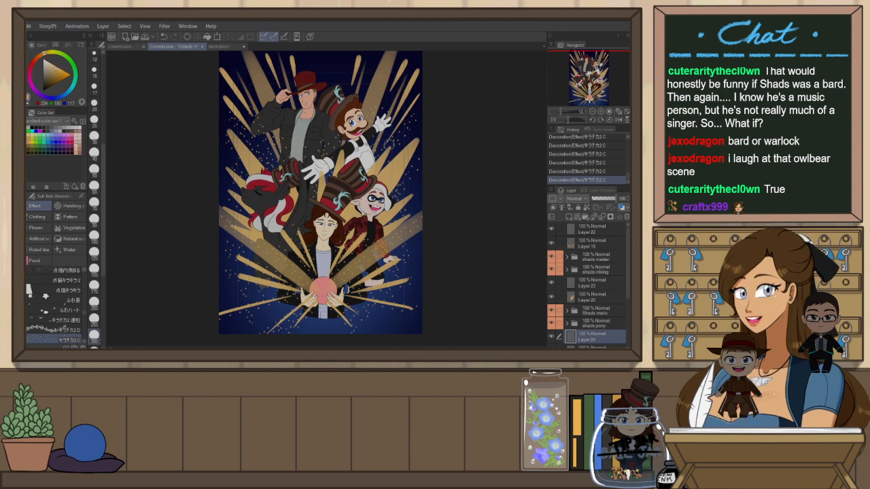
Select a lower layer and stamp a row of sparkles across the upper right area above the characters
scroll(388, 143, down, 1)
scroll(614, 308, down, 3)
click(594, 303)
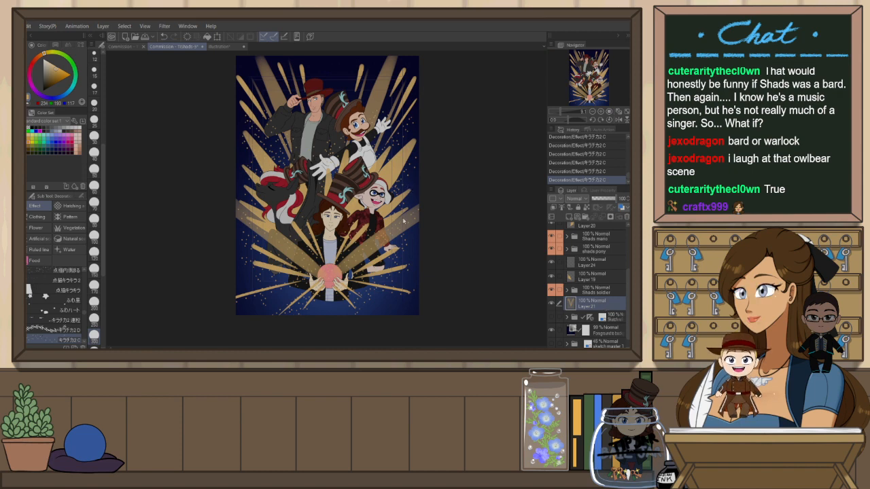
click(570, 217)
click(344, 80)
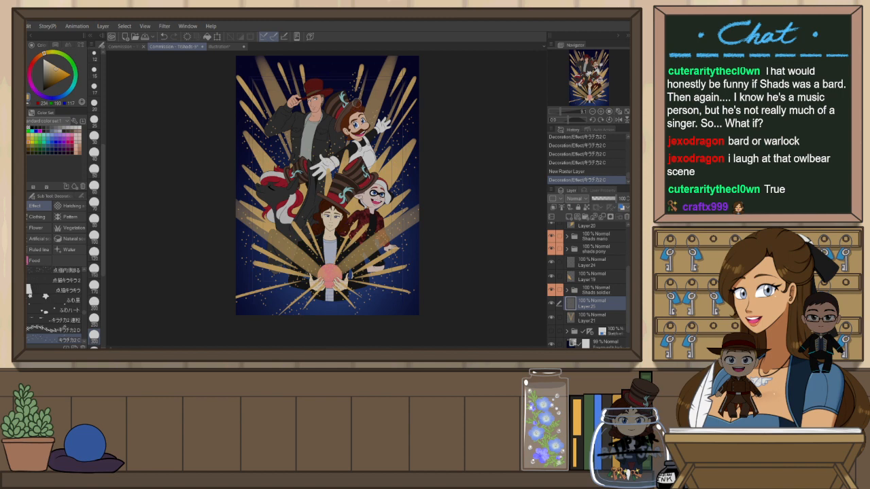
click(372, 79)
click(393, 82)
click(398, 99)
click(403, 121)
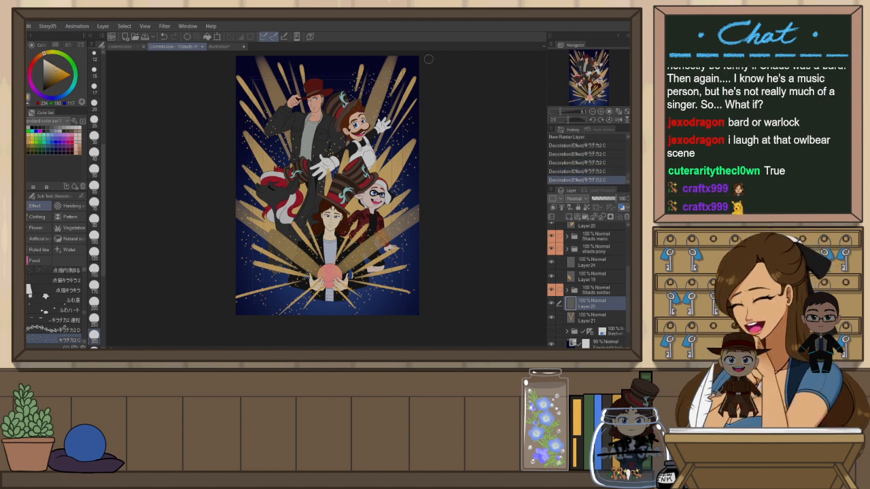
click(387, 136)
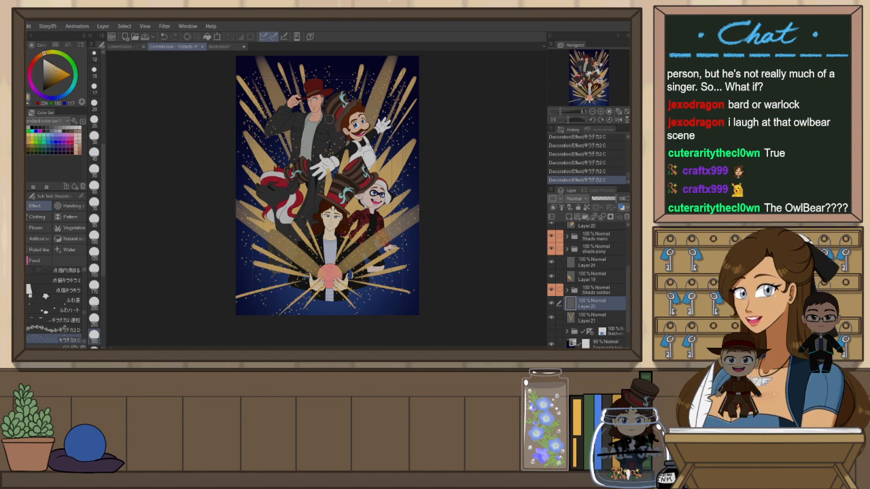
click(593, 263)
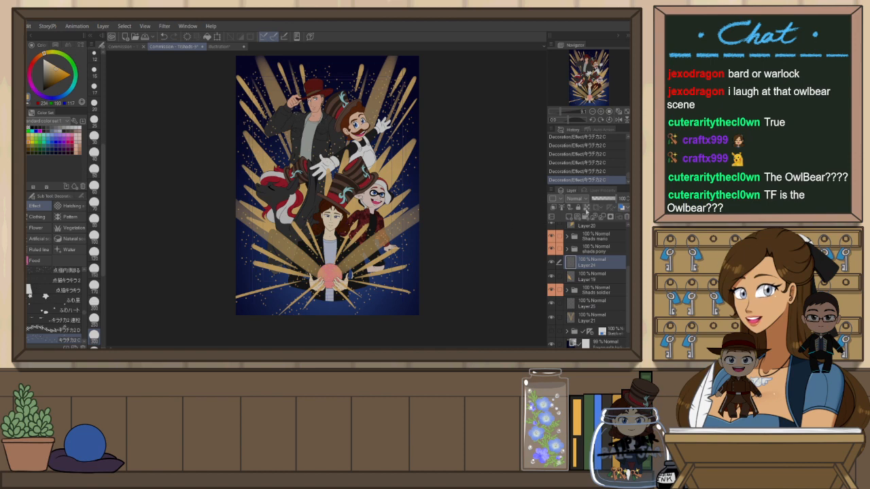
click(627, 113)
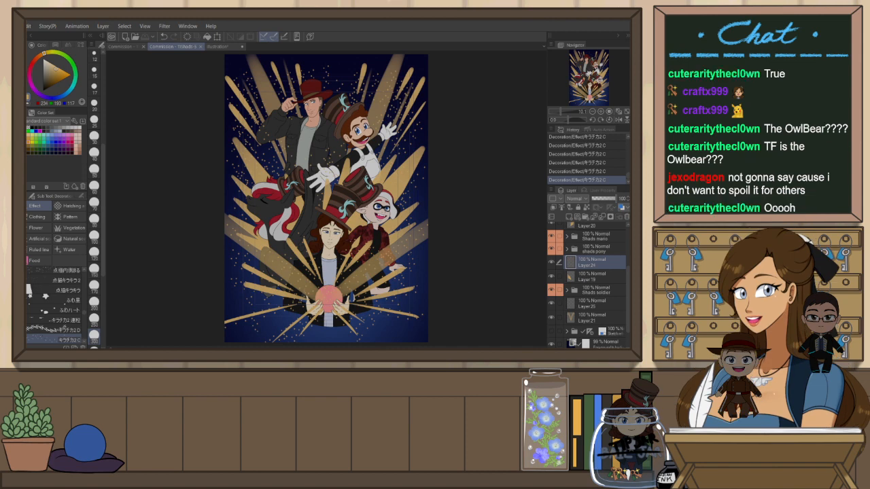
Switch to the other open illustrations to show them, then return to the commission canvas
click(43, 36)
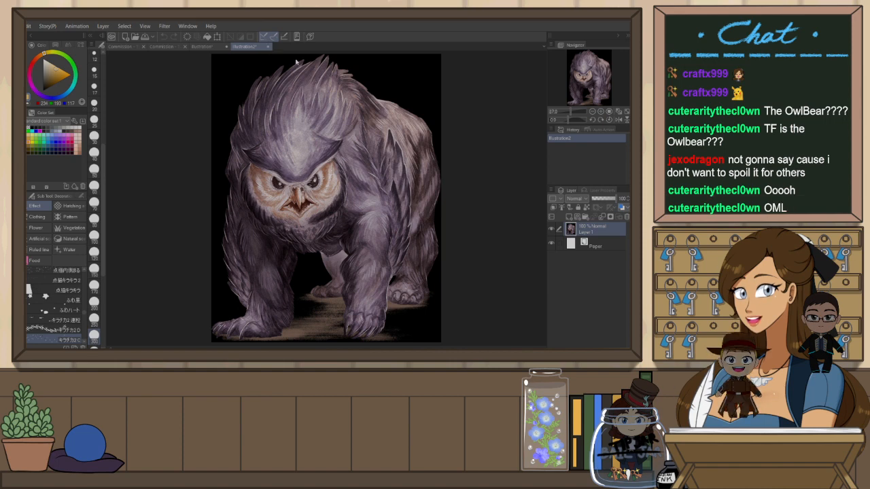
click(359, 200)
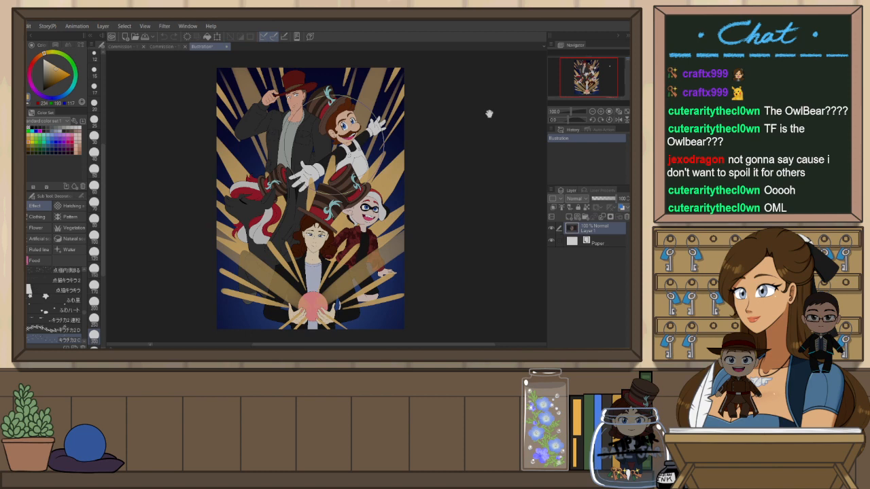
click(164, 47)
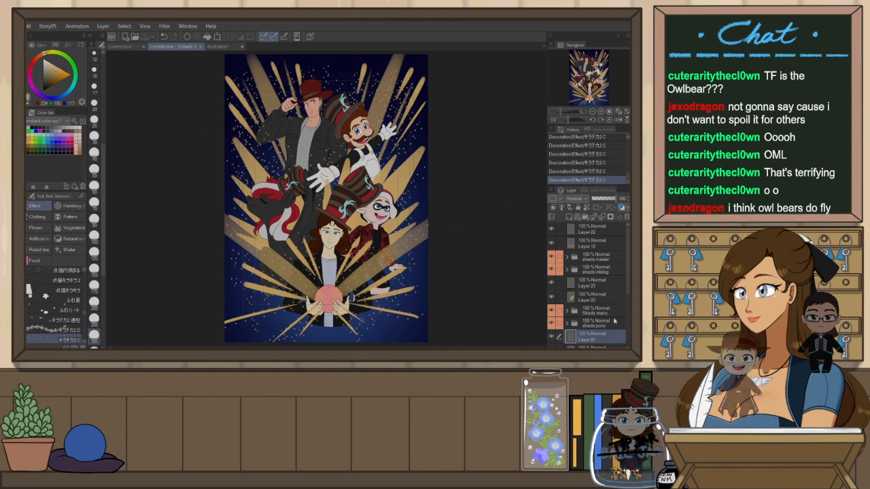
Add a new raster layer above the foreground layer and pick a colour from the swatch palette
scroll(613, 320, down, 5)
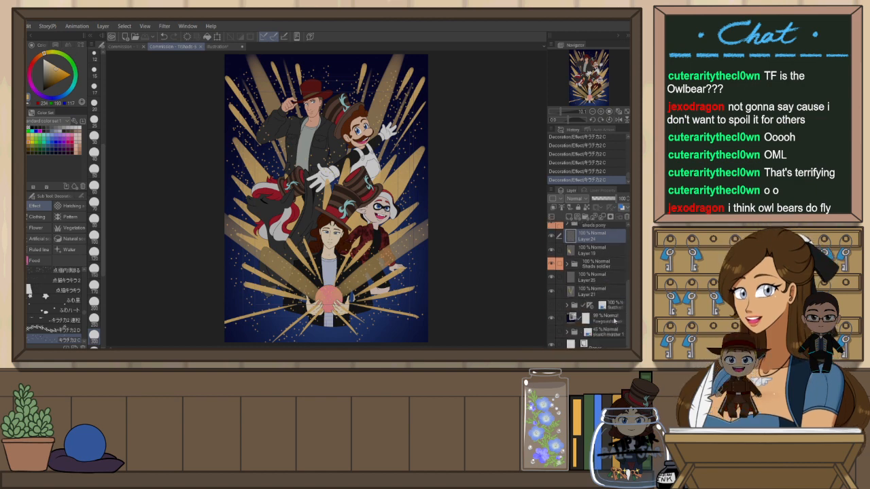
click(609, 321)
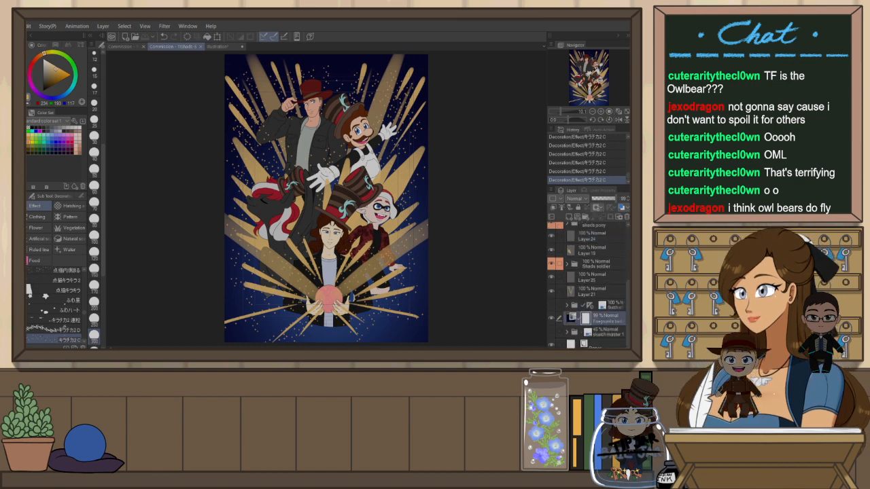
click(569, 217)
click(61, 97)
click(55, 79)
click(53, 44)
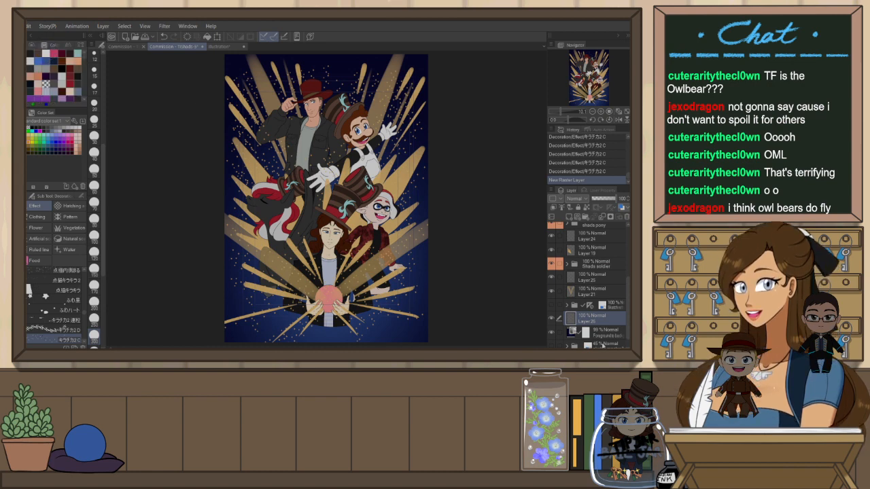
Paint soft strokes with the Running color edge watercolor brush over the lower-left beams on the new layer, undoing the last stroke
click(612, 334)
key(o)
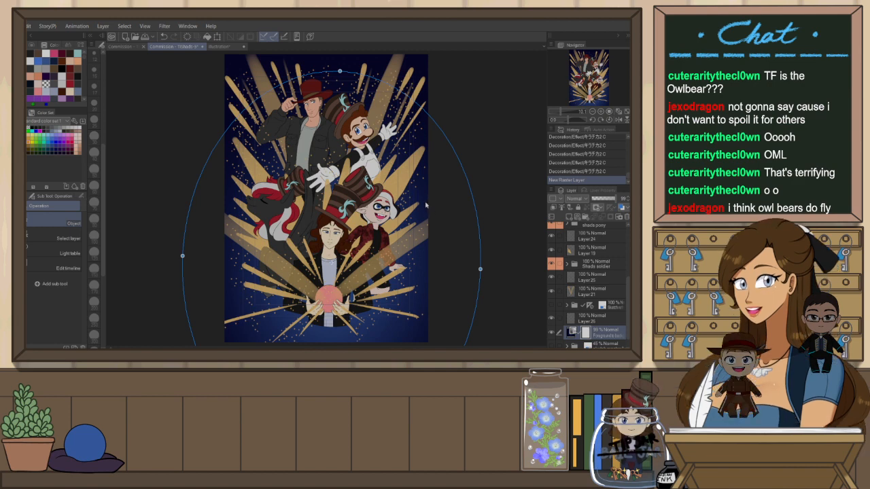
click(589, 318)
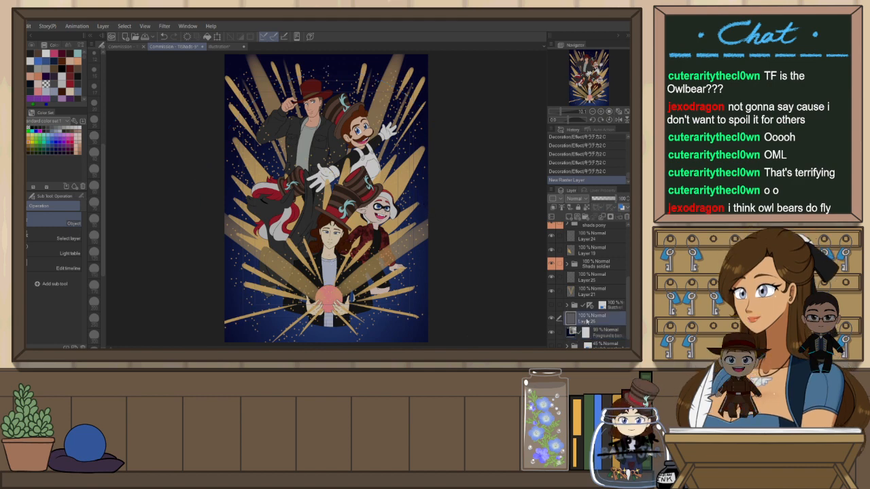
key(b)
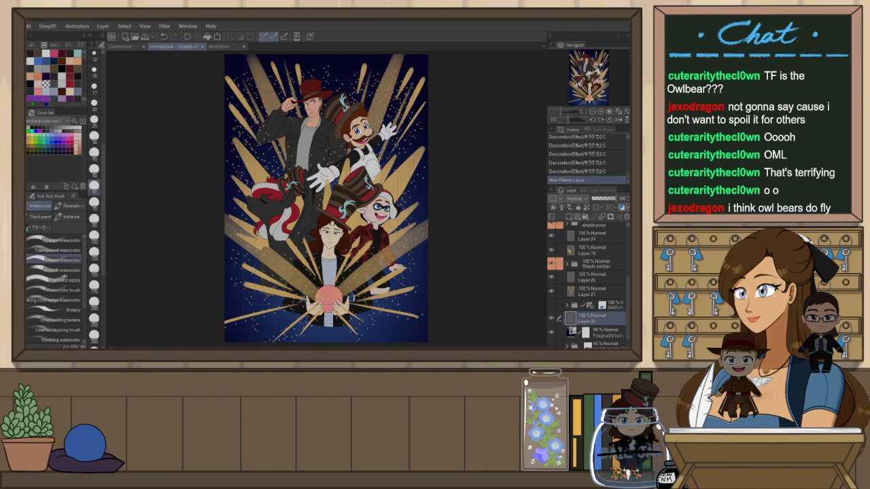
click(60, 300)
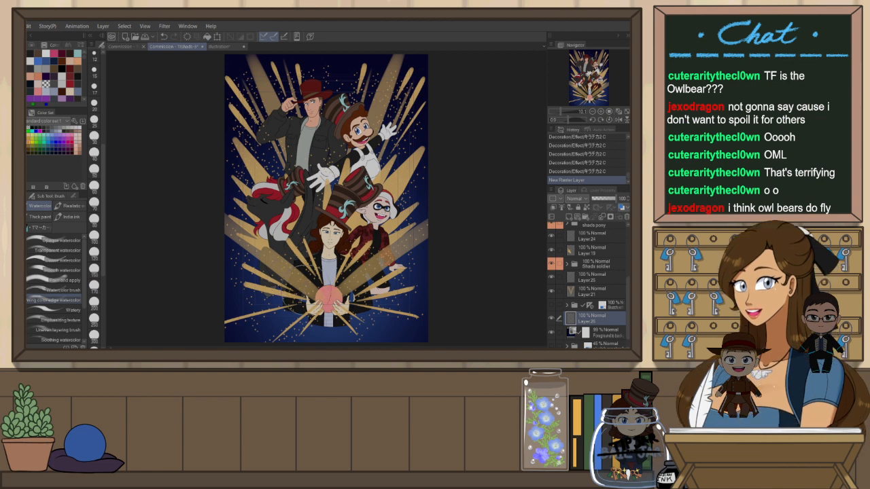
mouse_move(265, 303)
mouse_down()
mouse_move(257, 279)
mouse_move(270, 236)
mouse_up()
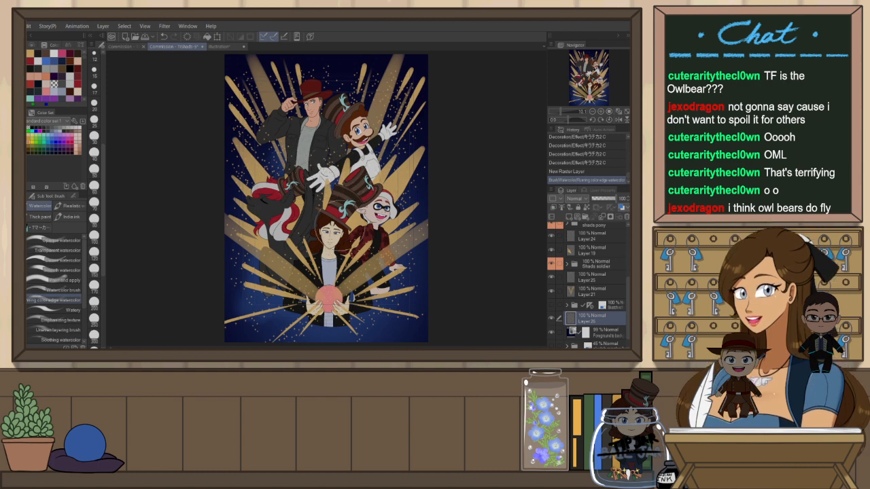
drag(275, 227, 268, 216)
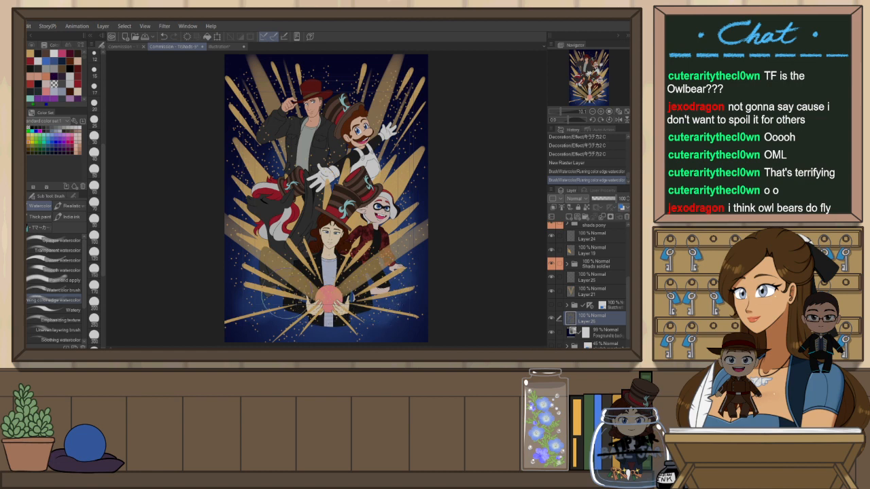
drag(265, 287, 252, 252)
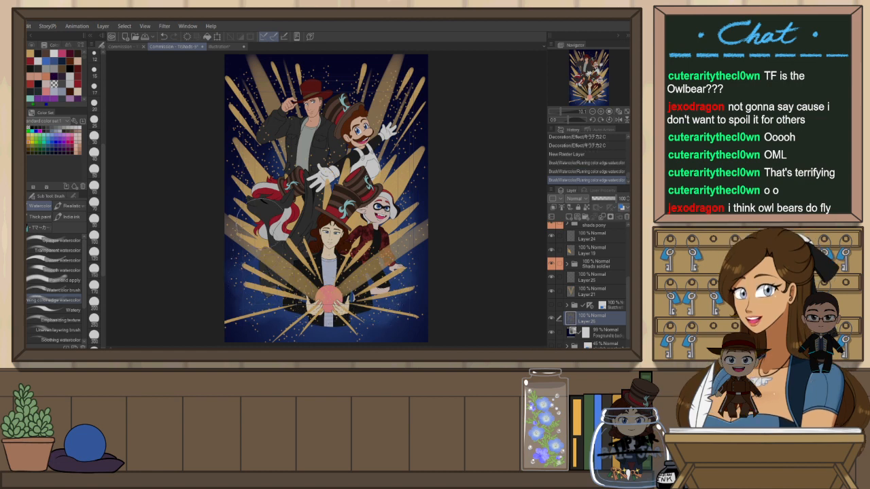
drag(257, 183, 258, 175)
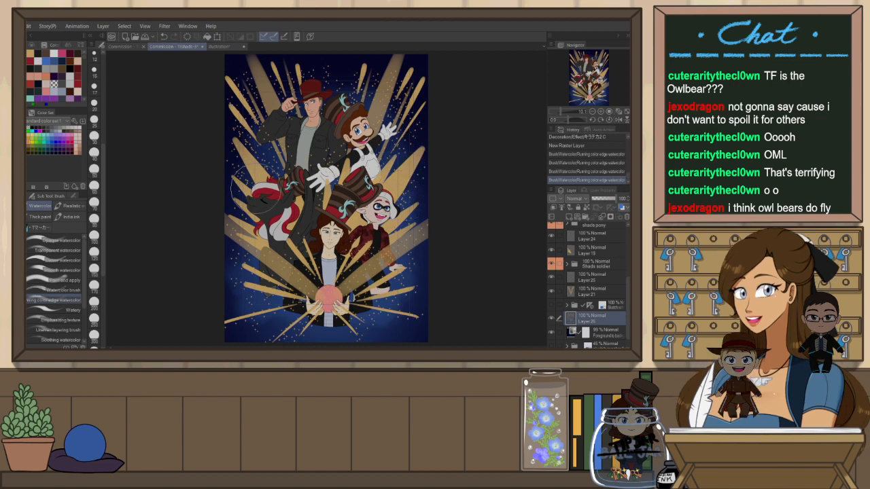
key(ctrl+z)
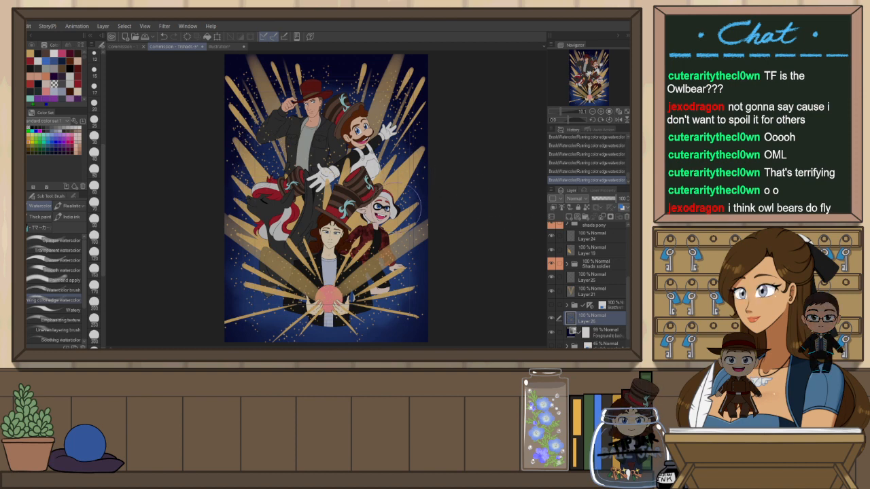
Set the watercolor layer's opacity to 70% and toggle Layer 18's visibility off and on to compare
click(608, 201)
click(629, 201)
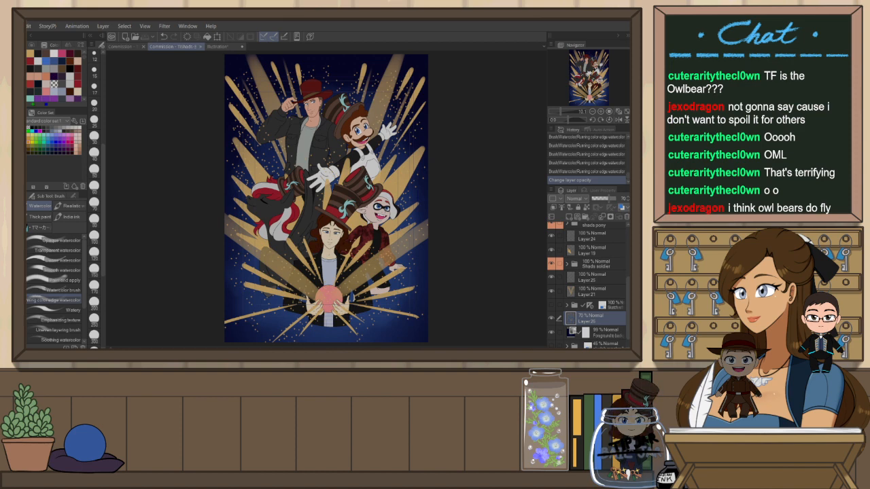
scroll(588, 286, up, 5)
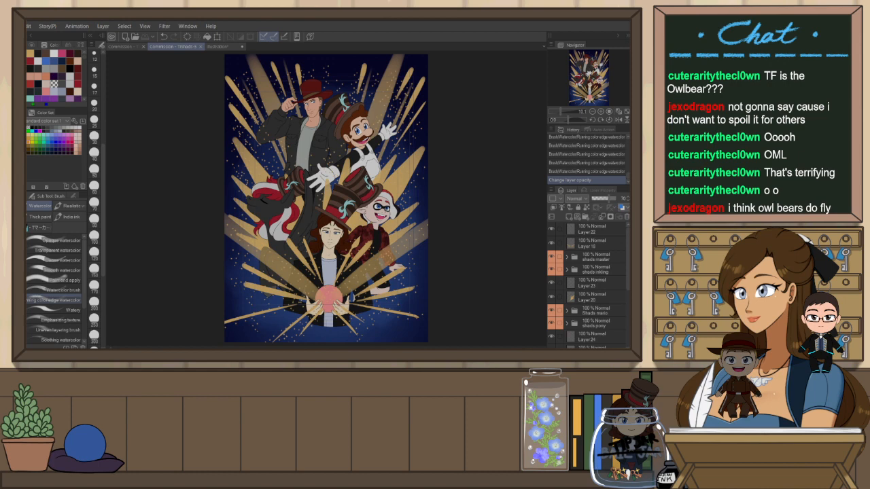
click(552, 242)
click(552, 243)
Duplicate the beams Layer 18 and set the copy's blending mode to Add (Glow)
click(590, 243)
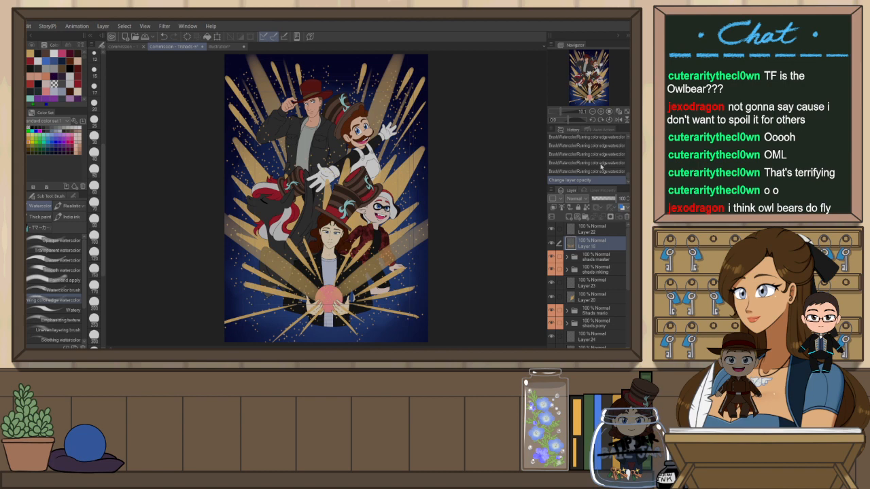
key(ctrl+j)
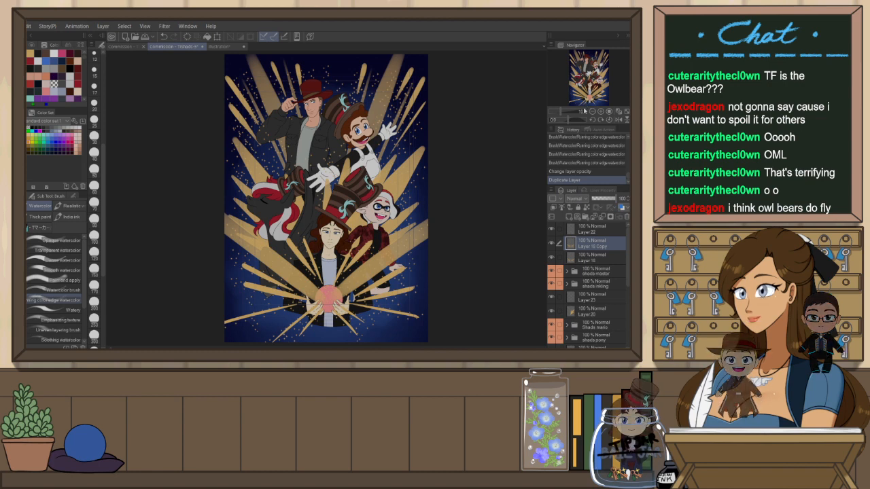
click(574, 197)
click(593, 208)
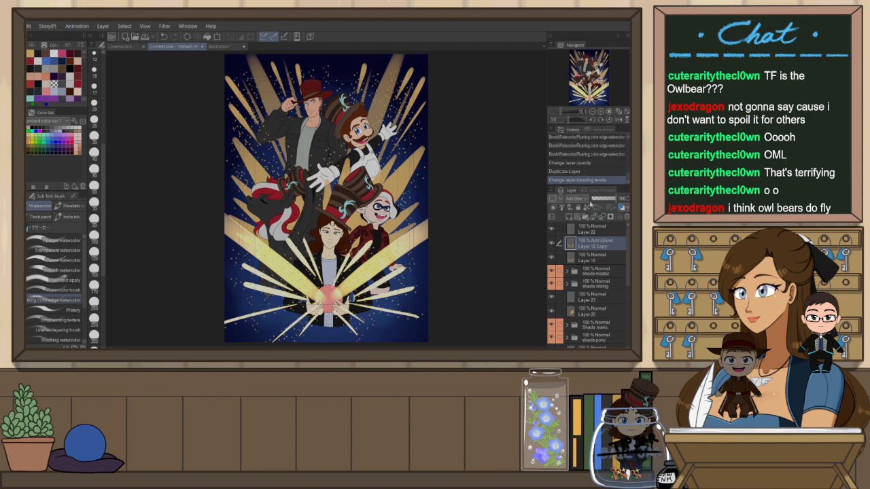
Set the glow copy's opacity to 60% and apply a Gaussian blur to it
click(598, 198)
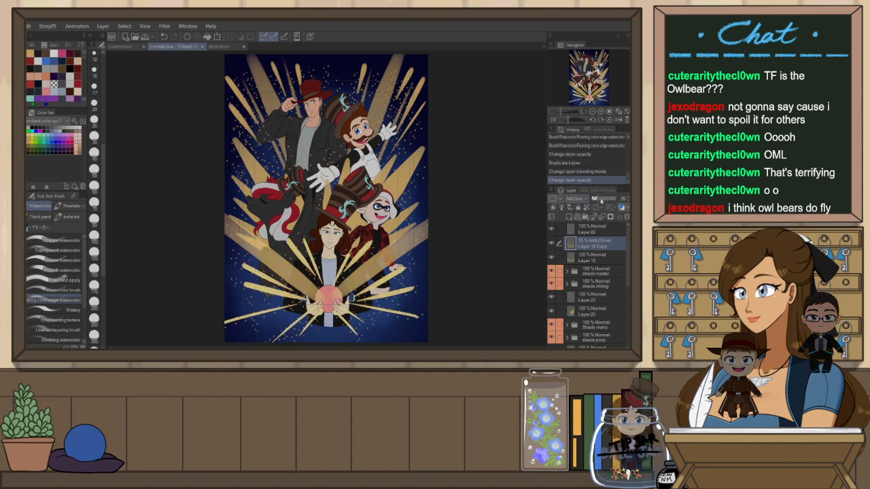
click(604, 199)
click(607, 200)
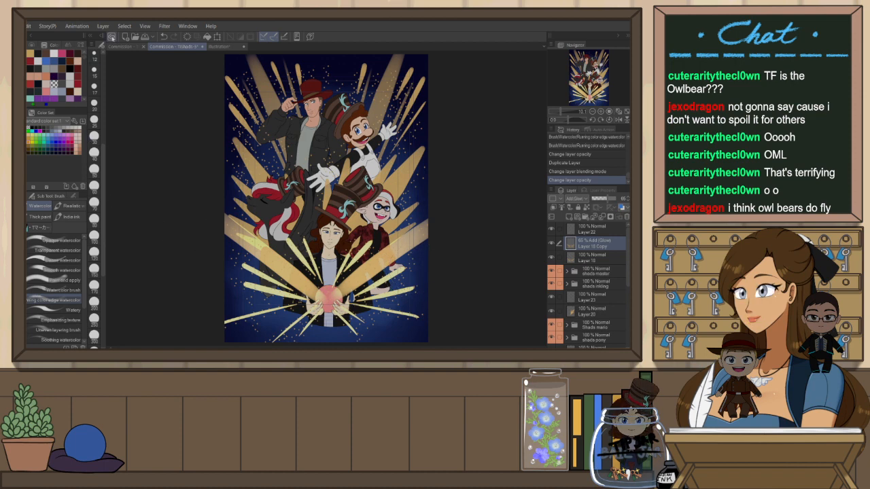
click(249, 66)
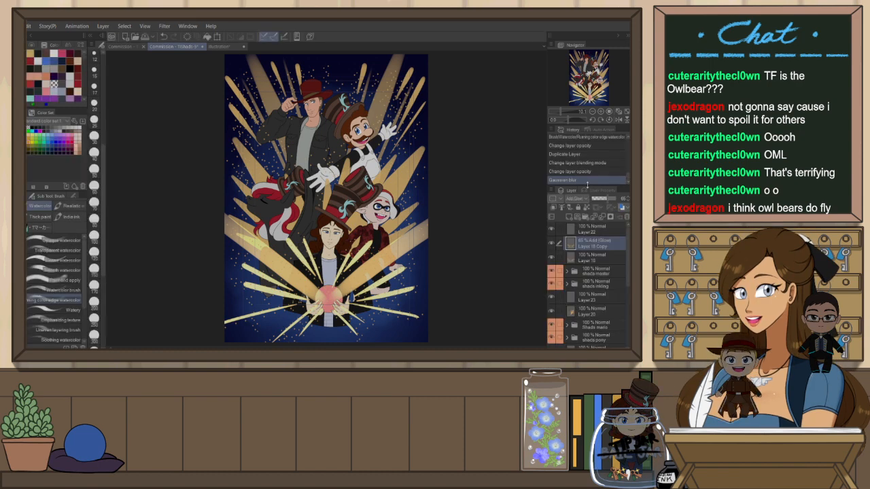
Erase the glow copy with the Soft eraser along the bottom edge and around the orb and right-side beams
scroll(274, 229, up, 3)
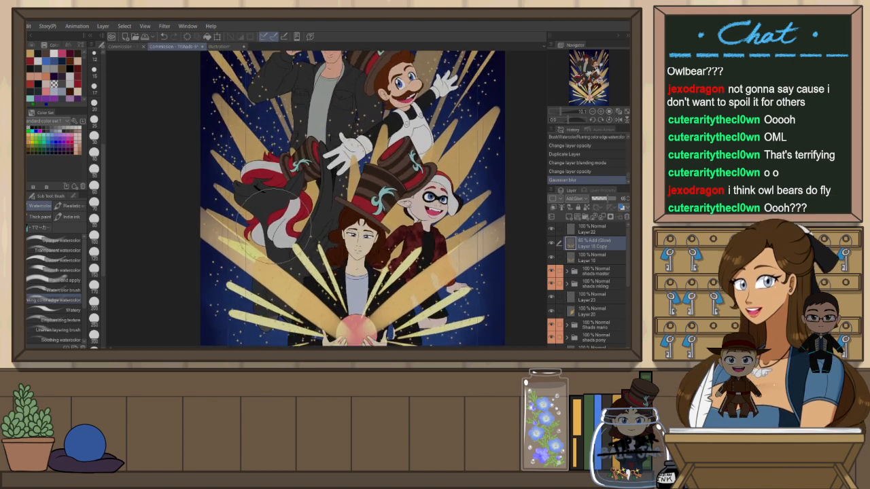
scroll(274, 228, down, 5)
scroll(265, 279, up, 1)
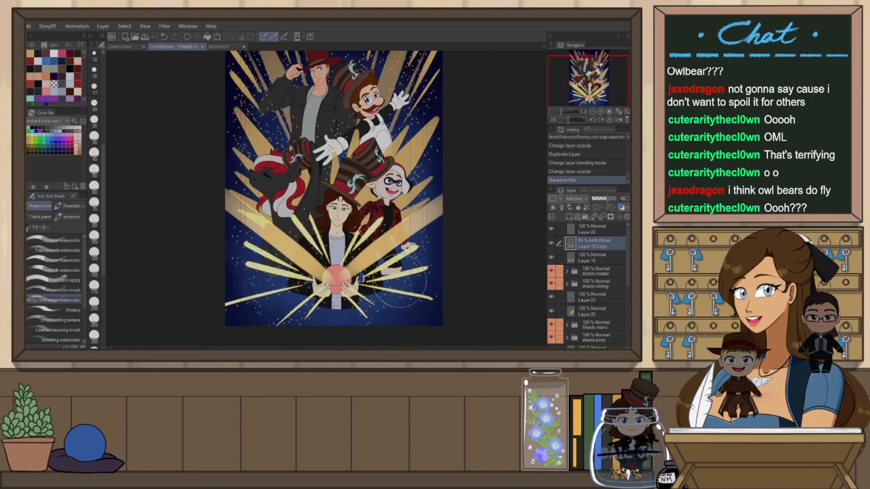
key(e)
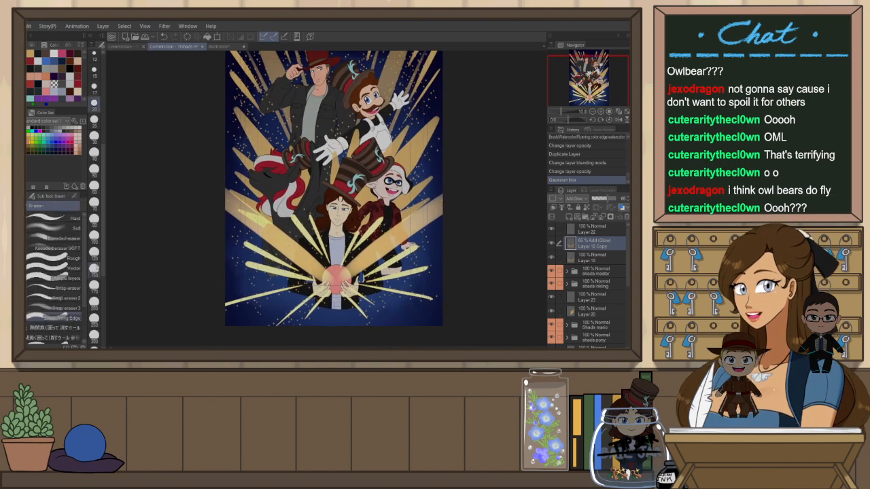
click(75, 229)
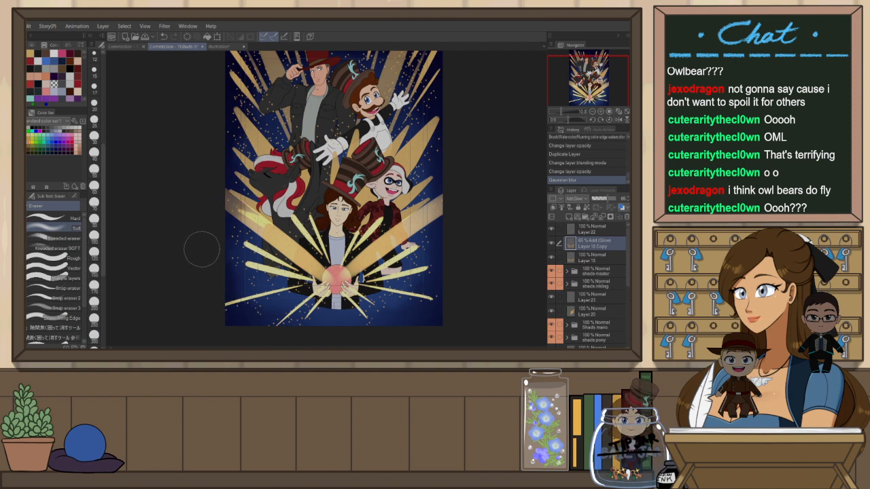
drag(326, 325, 357, 318)
key(ctrl+z)
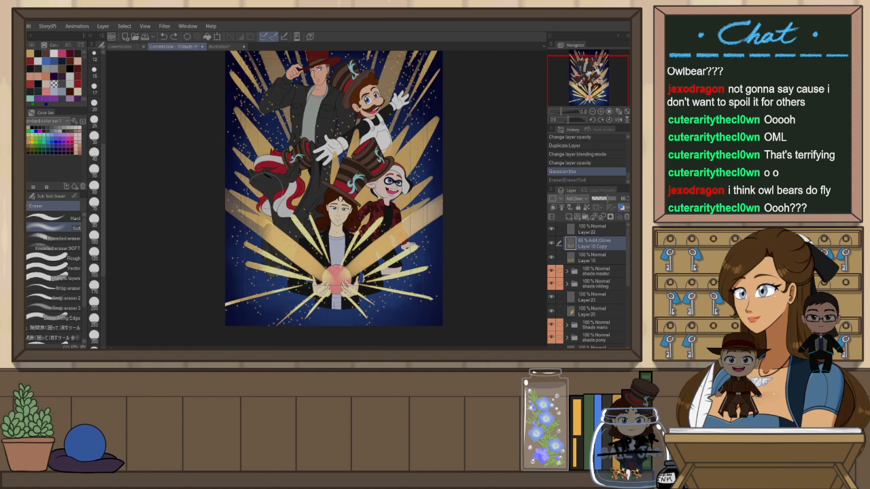
key(ctrl+y)
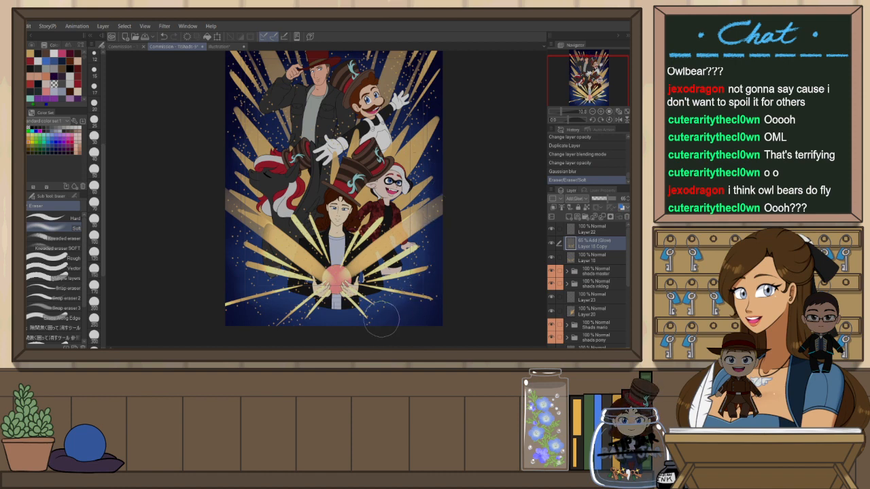
drag(275, 320, 397, 332)
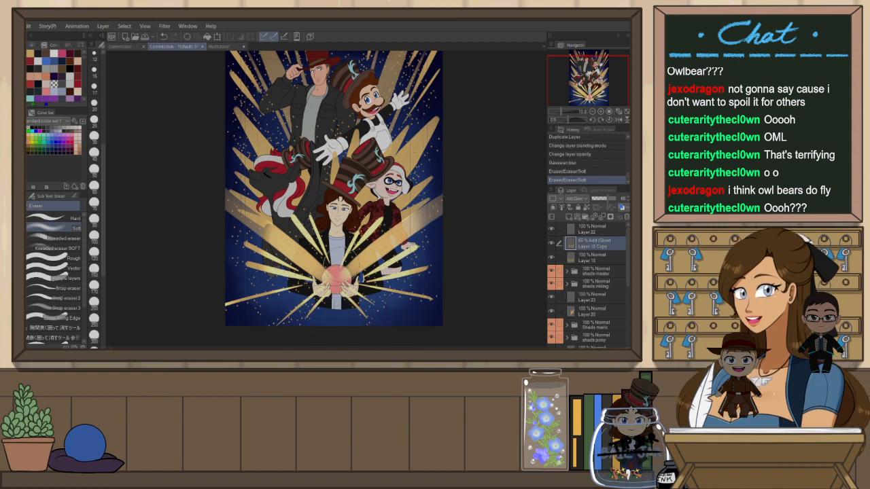
drag(442, 293, 440, 297)
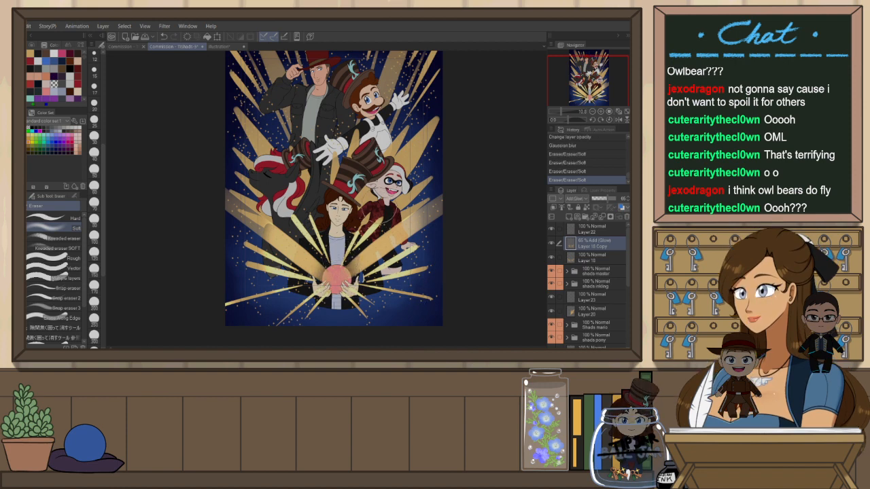
drag(313, 211, 306, 203)
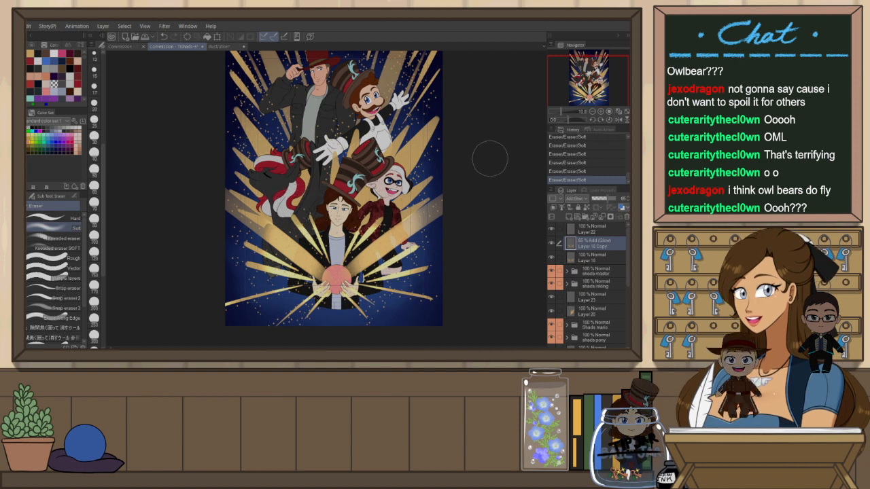
Undo the last eraser stroke and duplicate the original Layer 18 beams layer
key(alt+bracketleft)
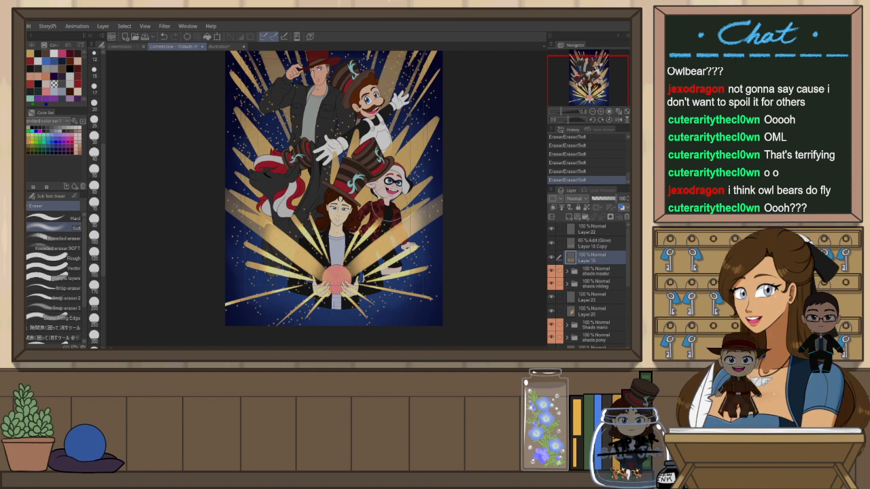
key(ctrl+z)
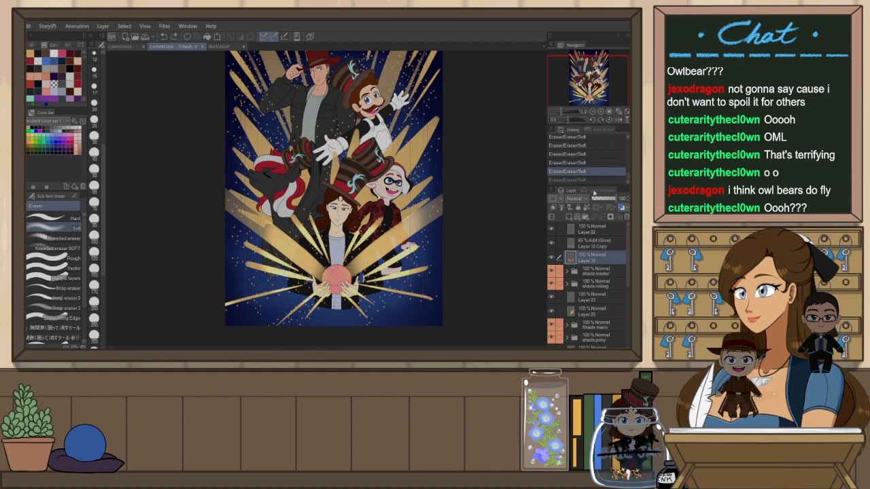
key(ctrl+j)
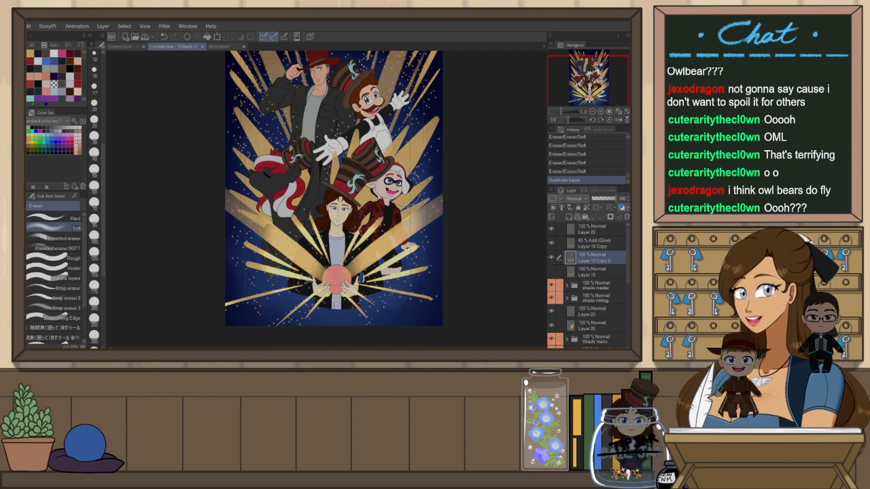
Erase a soft stroke across the upper-left beams on the duplicated Layer 18 copy
click(384, 218)
mouse_move(318, 204)
mouse_down()
mouse_move(296, 218)
mouse_move(266, 189)
mouse_up()
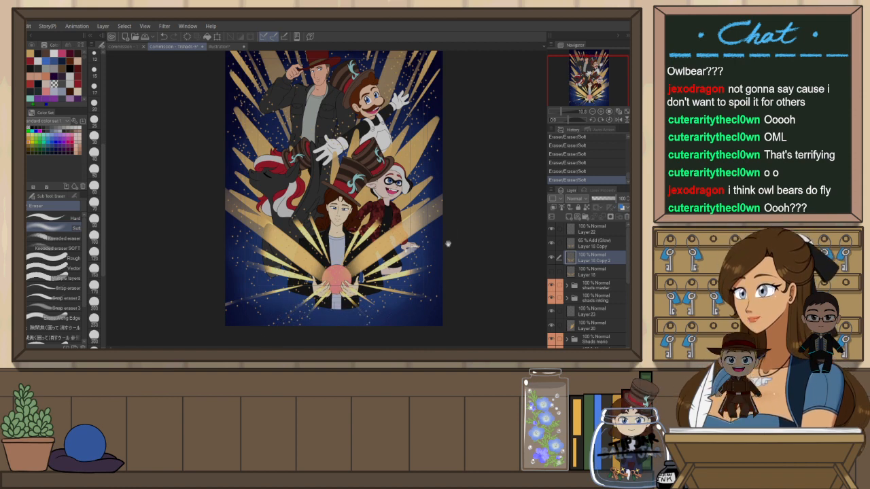
scroll(449, 238, up, 1)
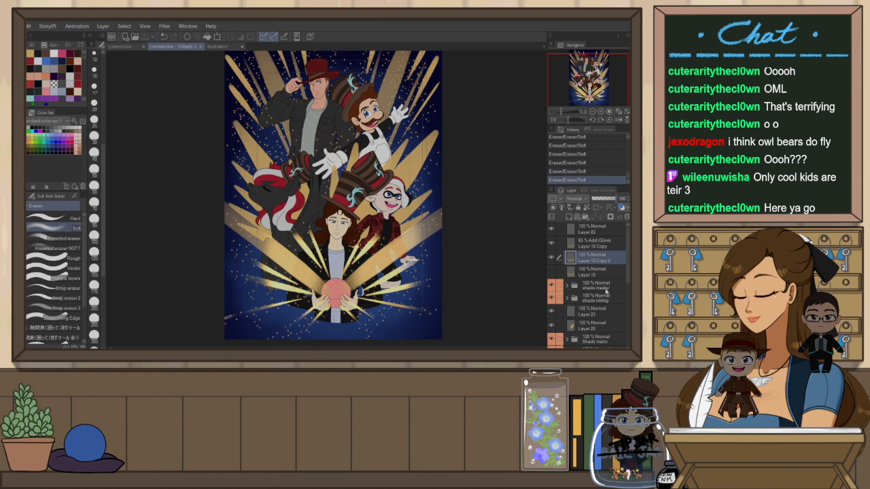
scroll(599, 272, down, 2)
click(604, 285)
scroll(432, 238, down, 2)
scroll(588, 286, up, 2)
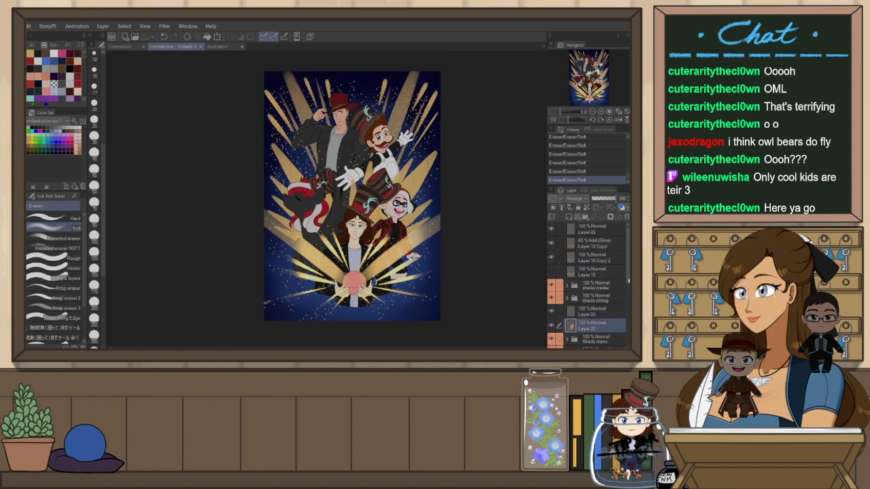
scroll(526, 247, up, 1)
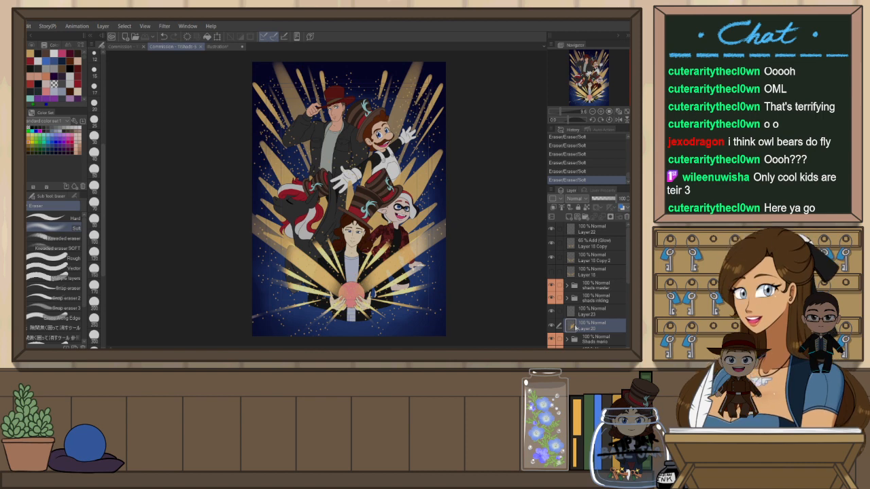
key(ctrl+j)
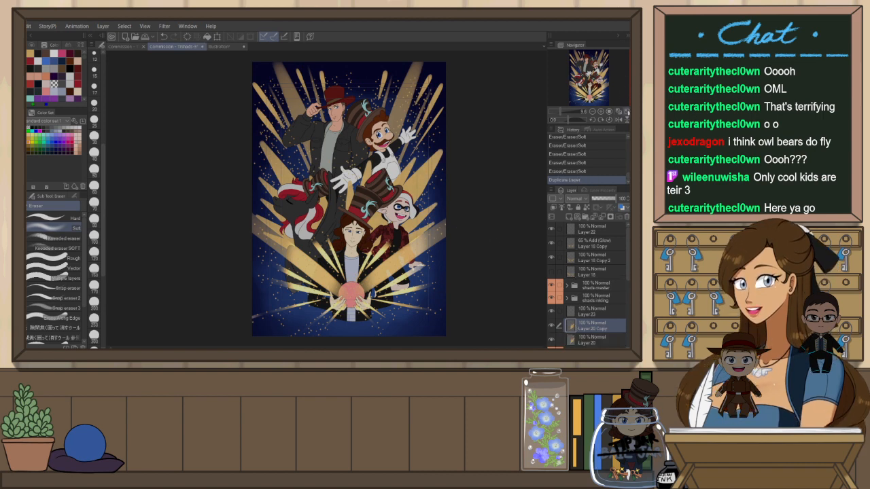
scroll(335, 197, up, 1)
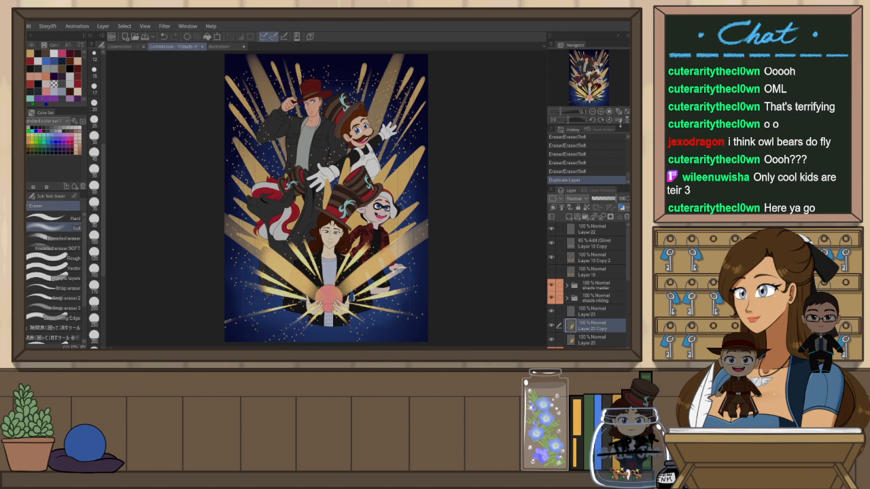
key(ctrl+z)
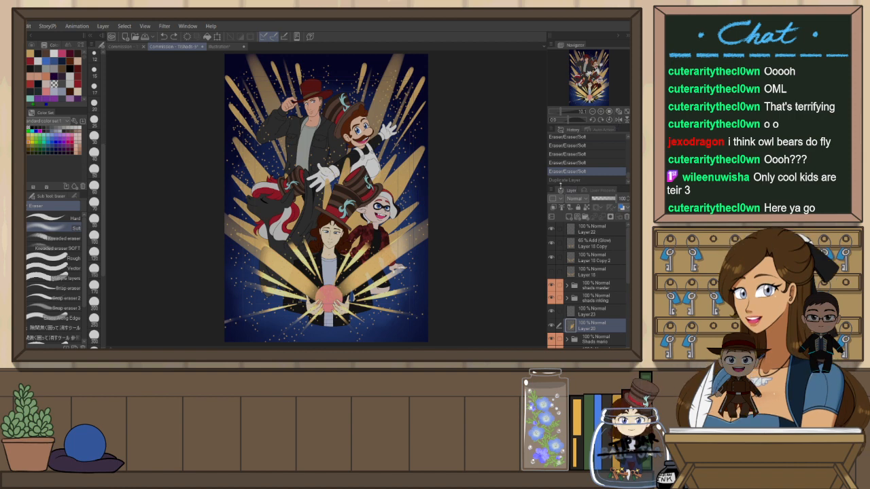
Group the base color layers inside the shade master folder into a new folder named color master
scroll(608, 288, down, 2)
scroll(609, 287, up, 1)
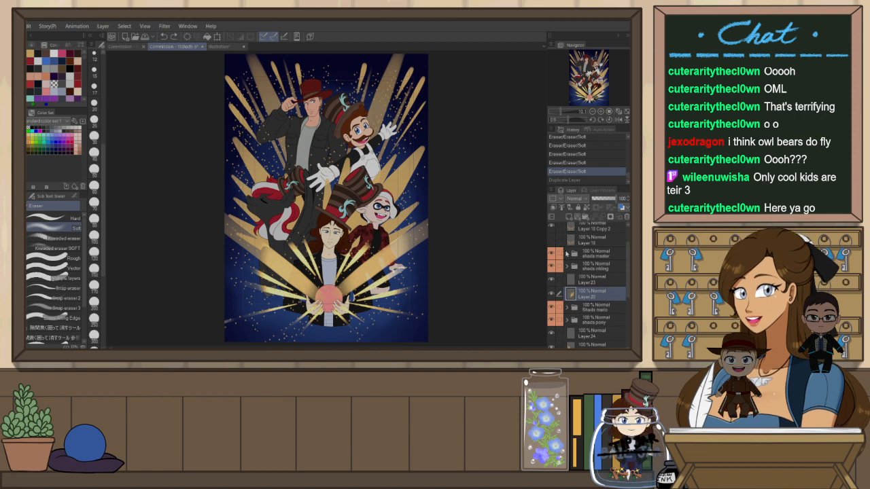
click(567, 254)
click(567, 253)
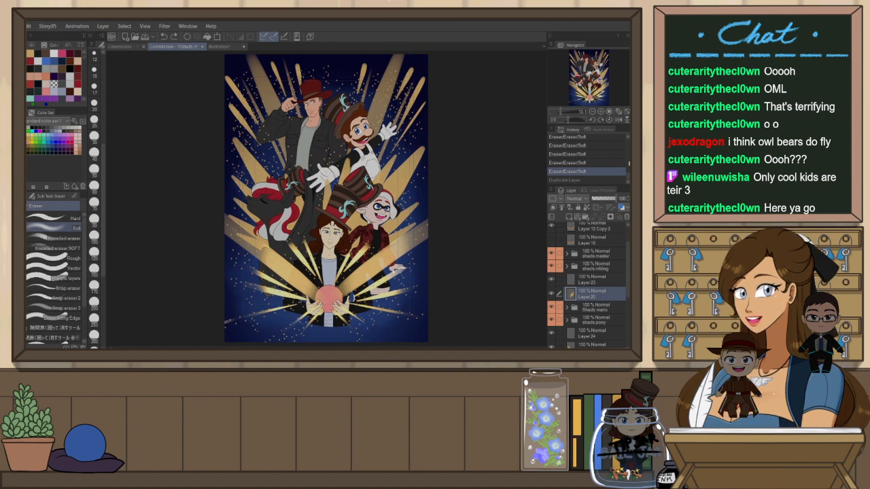
scroll(596, 284, up, 2)
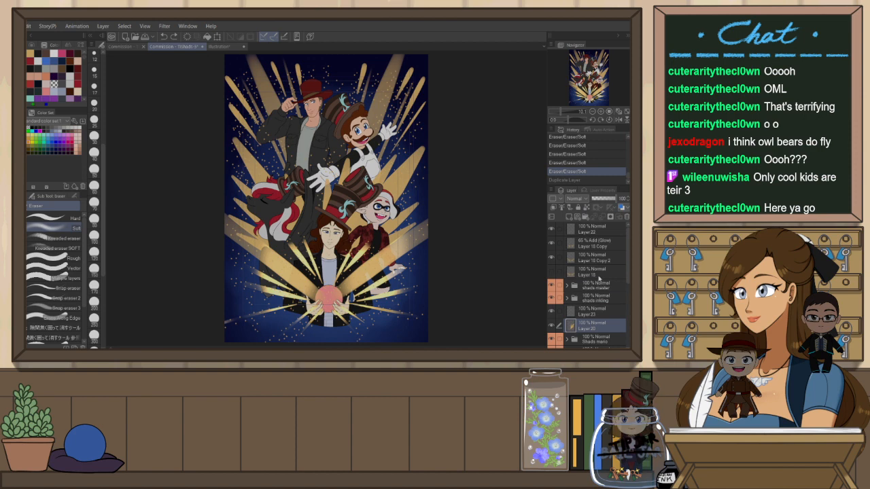
scroll(604, 300, down, 2)
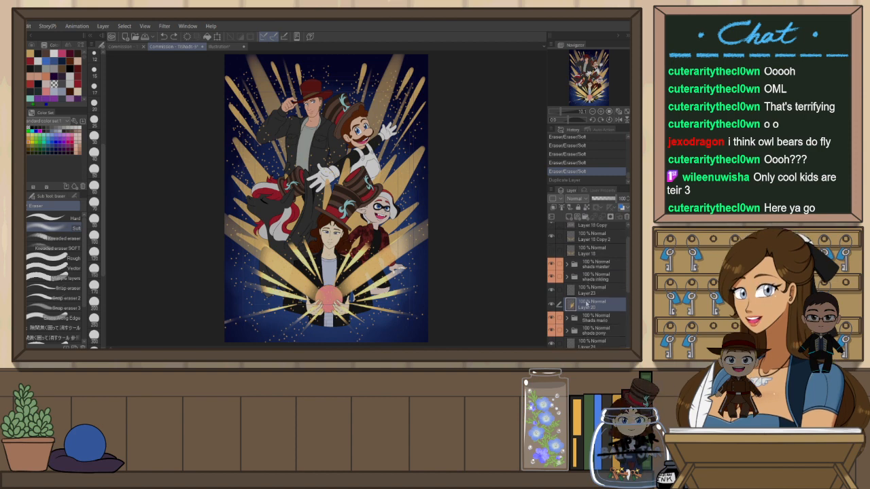
click(607, 280)
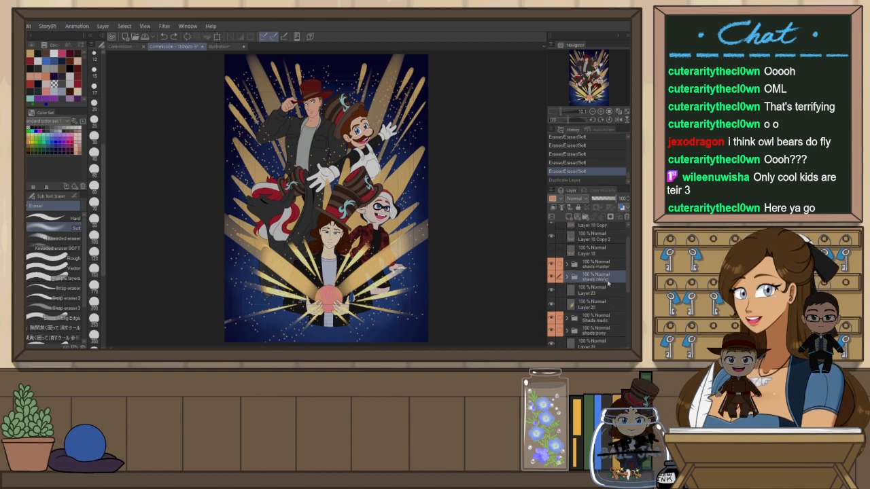
click(571, 266)
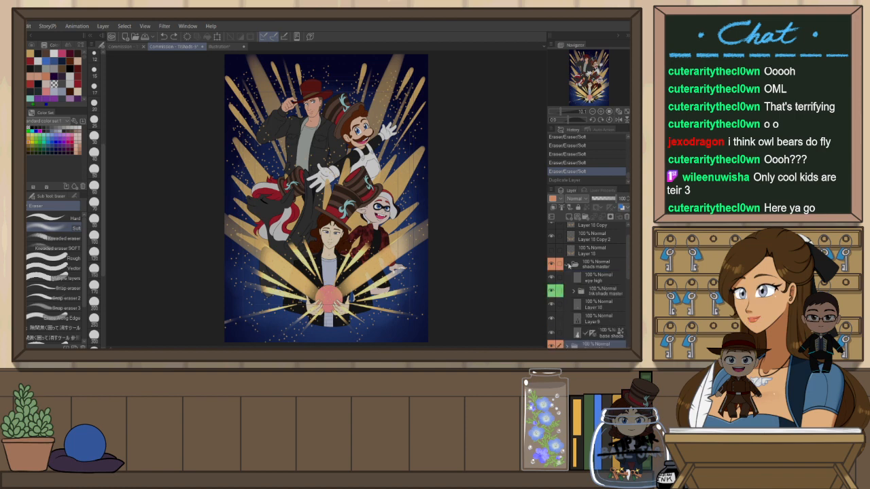
click(609, 304)
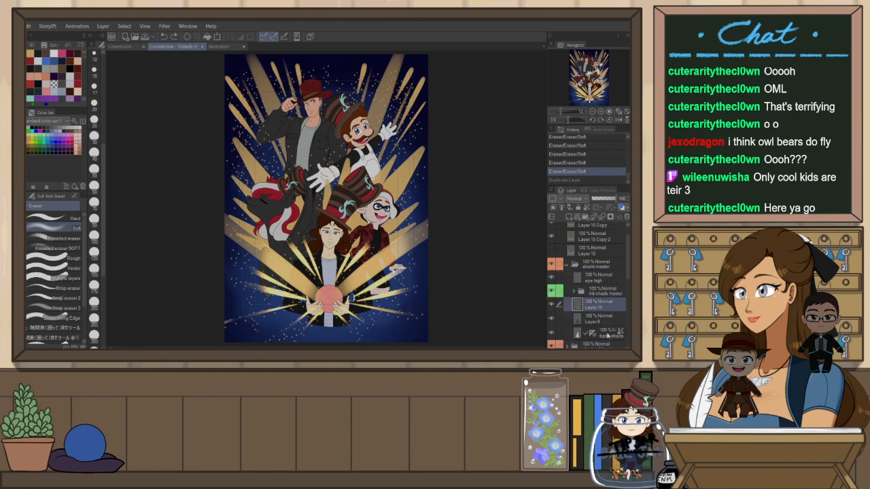
drag(615, 333, 605, 293)
click(604, 305)
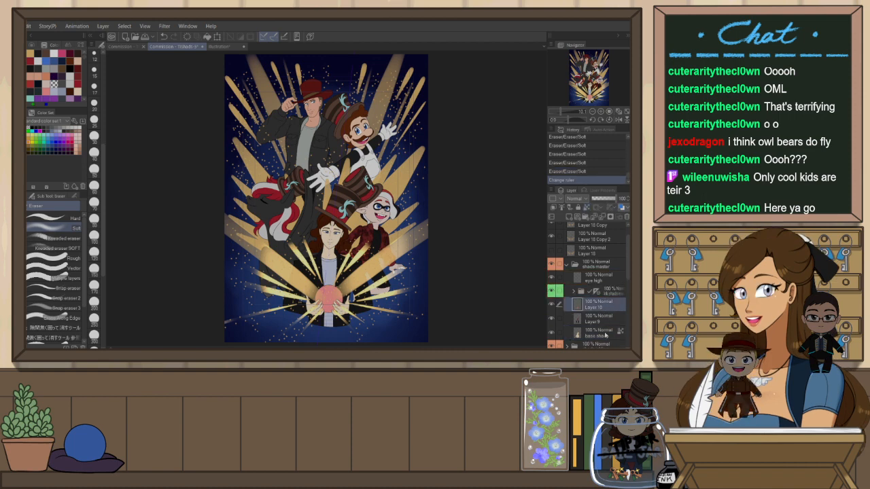
shift+click(605, 334)
key(ctrl+g)
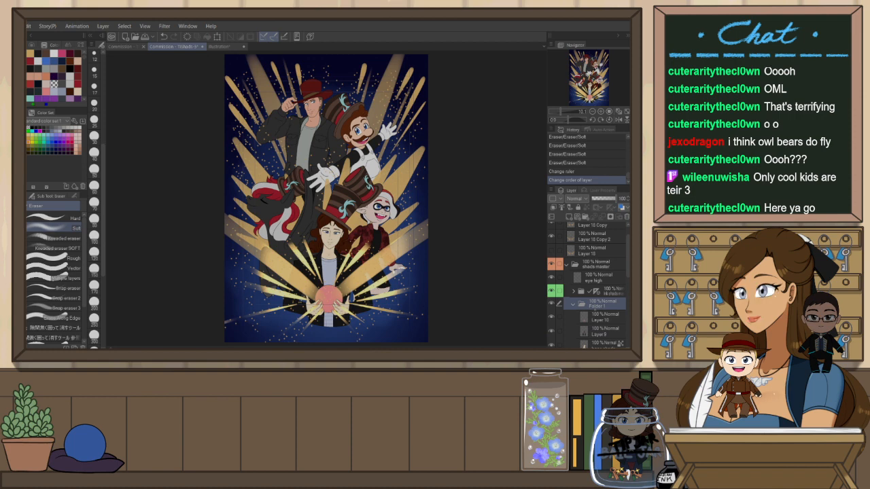
double_click(595, 307)
text(color master)
key(Return)
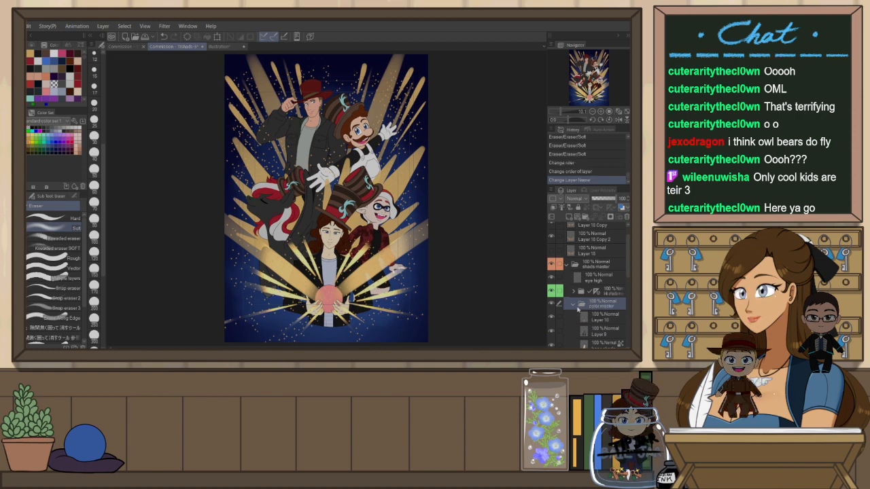
Fill the orb with a pale gold color on Layer 10 using the Fill tool referring to other layers
click(574, 304)
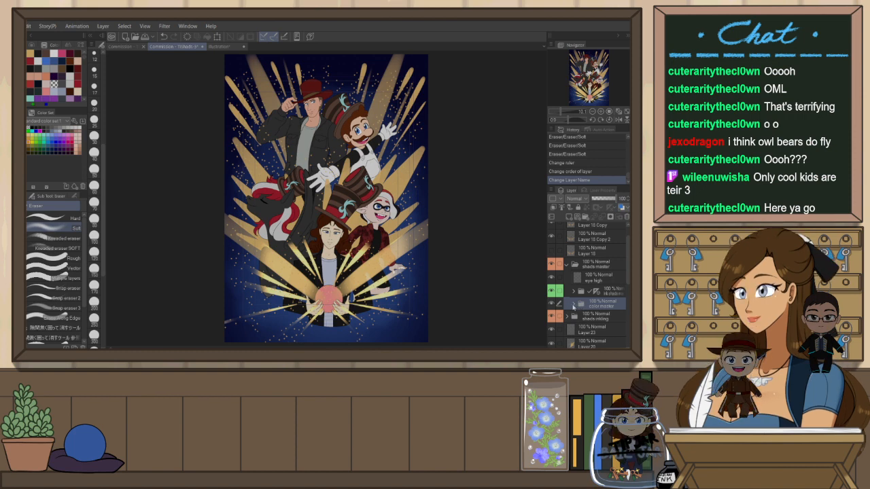
click(573, 304)
scroll(300, 297, up, 2)
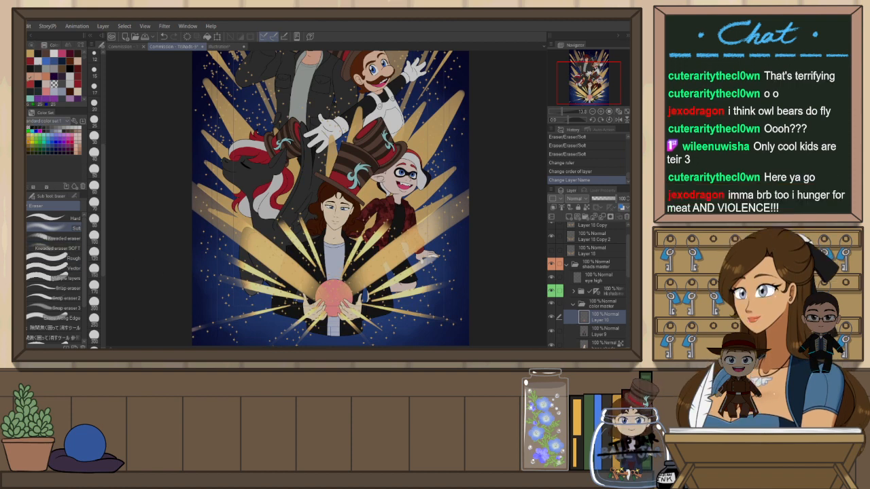
click(31, 45)
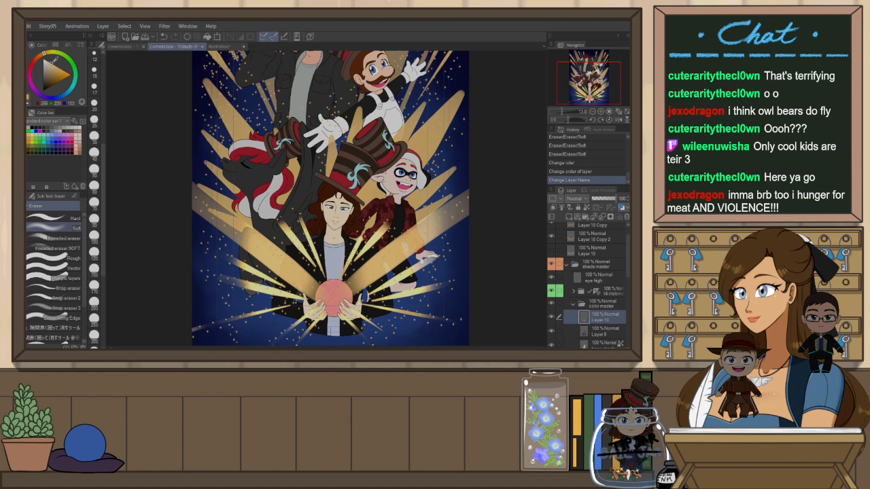
key(g)
click(333, 293)
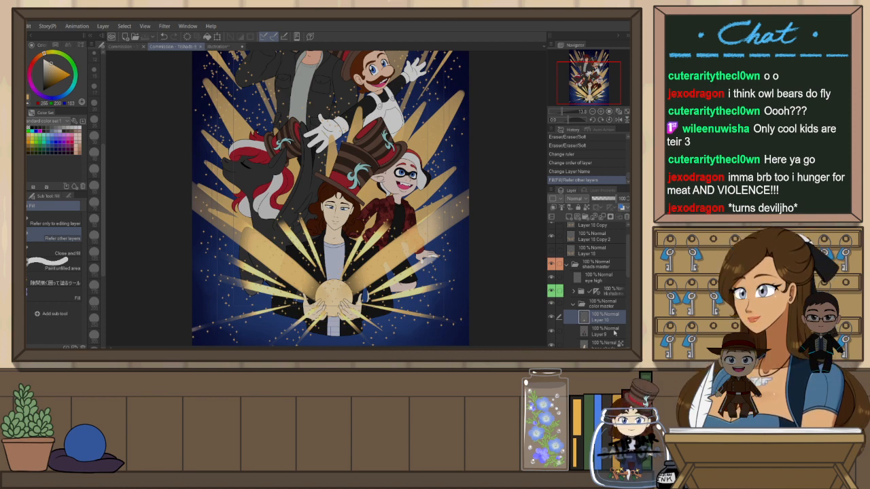
Select the color master folder's contents and add a new raster layer masked to that selection above it
click(574, 305)
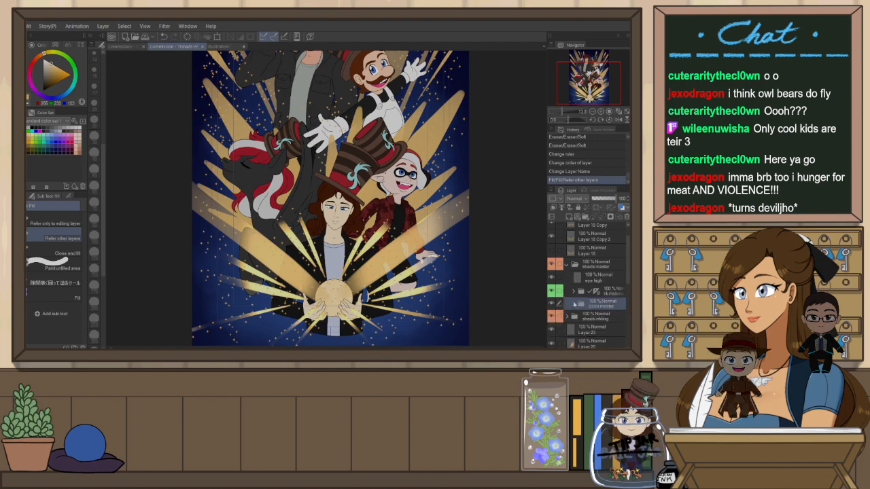
scroll(316, 269, down, 1)
scroll(350, 257, down, 2)
scroll(350, 138, up, 2)
scroll(333, 158, down, 1)
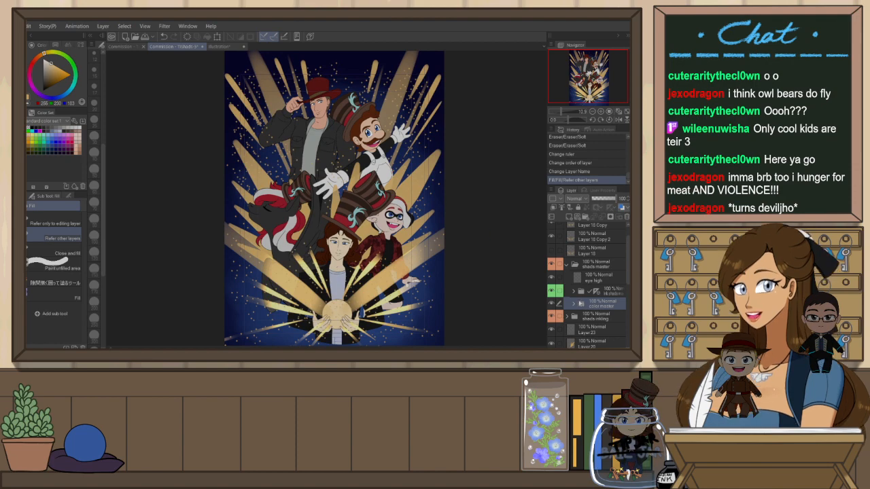
scroll(357, 272, up, 2)
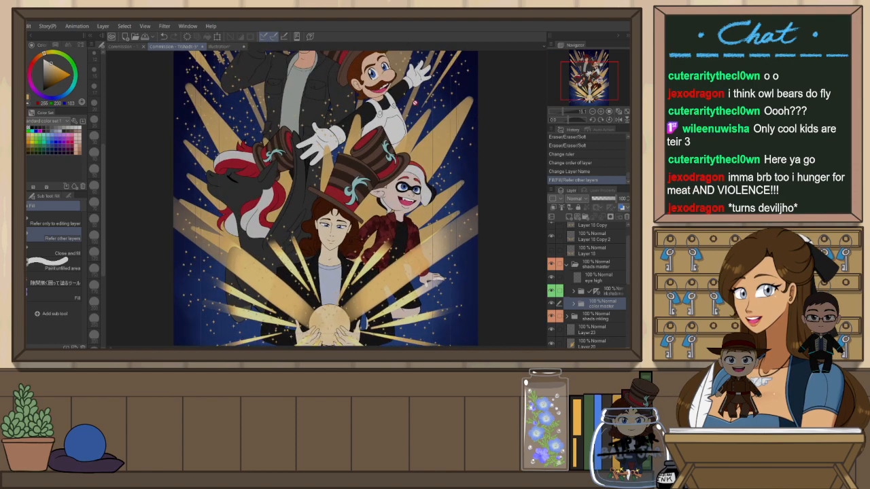
scroll(374, 135, down, 2)
scroll(292, 184, up, 1)
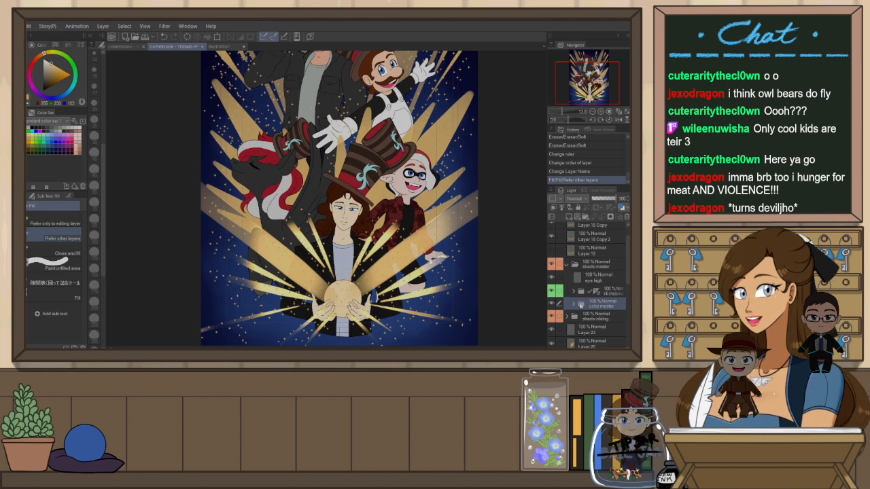
ctrl+click(583, 306)
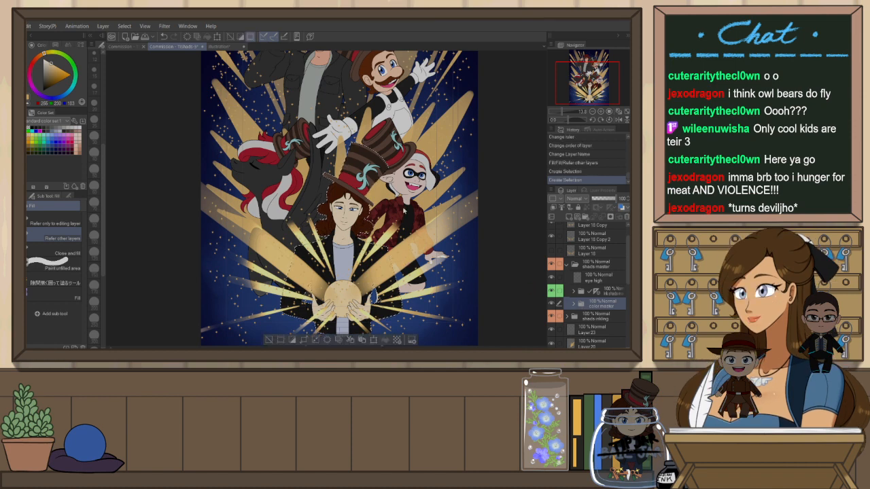
key(ctrl+shift+n)
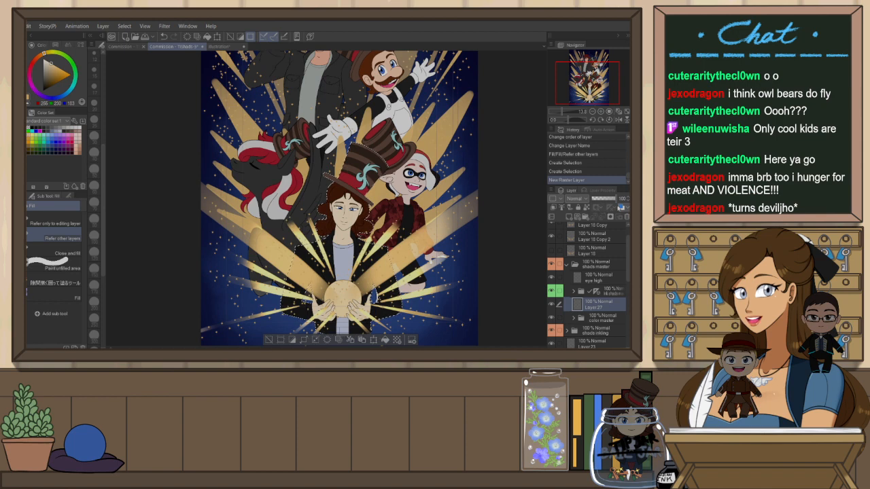
click(610, 216)
Pick a brown color, set the new masked layer's blending mode to Multiply and fill it
alt+click(270, 270)
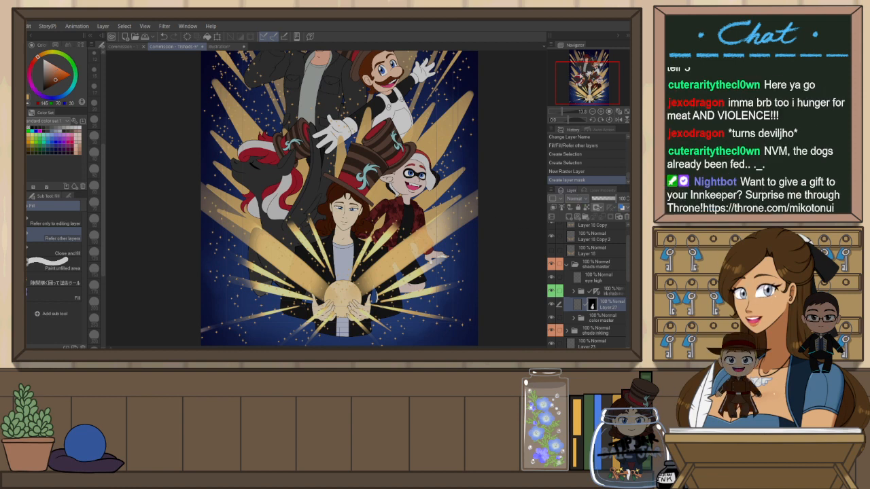
click(590, 31)
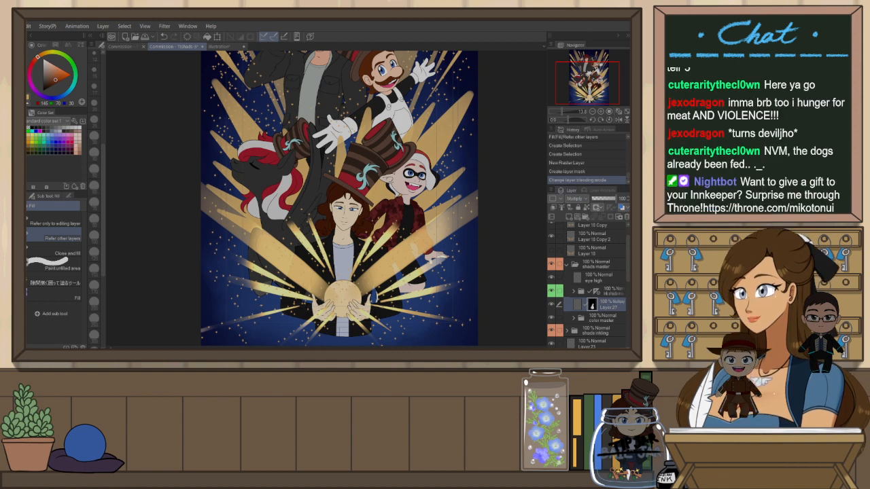
key(alt+Delete)
key(ctrl+z)
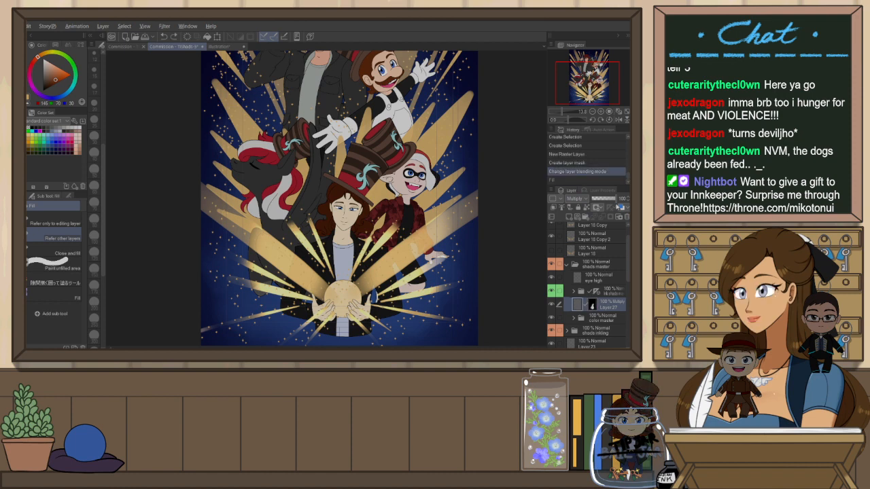
key(alt+Delete)
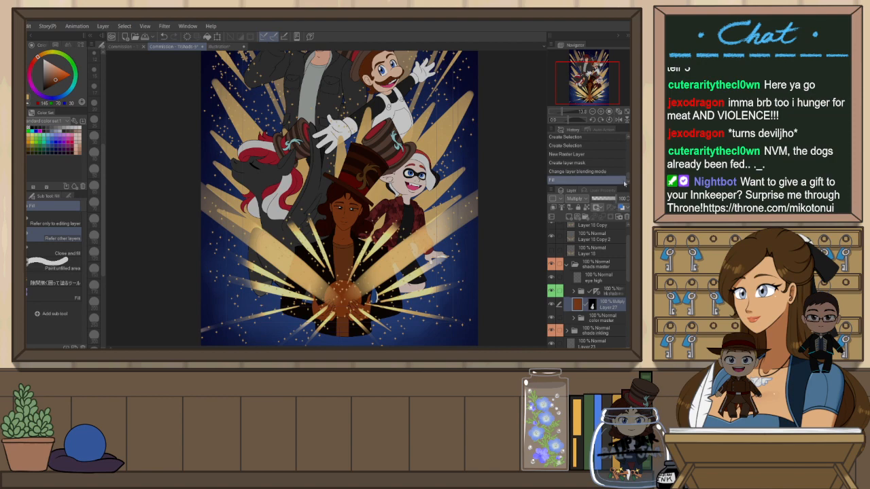
Zoom in on the central characters and lower the Multiply layer's opacity
key(ctrl+plus)
key(ctrl+plus)
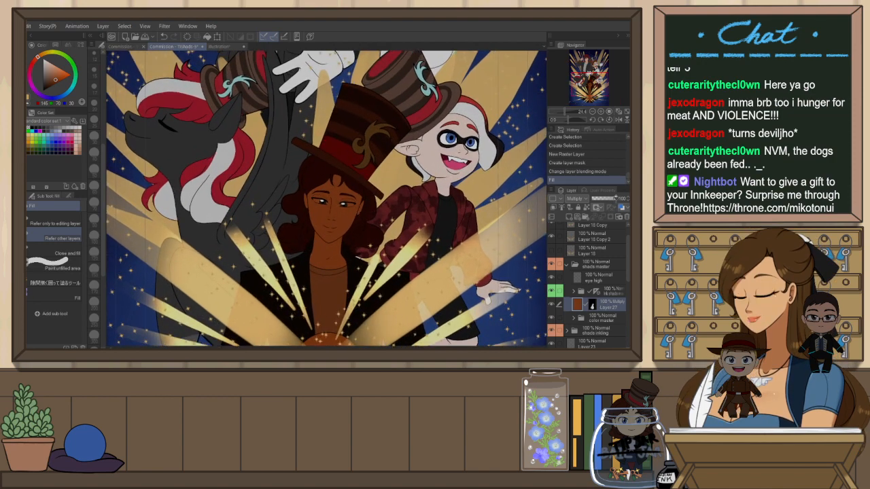
key(ctrl+plus)
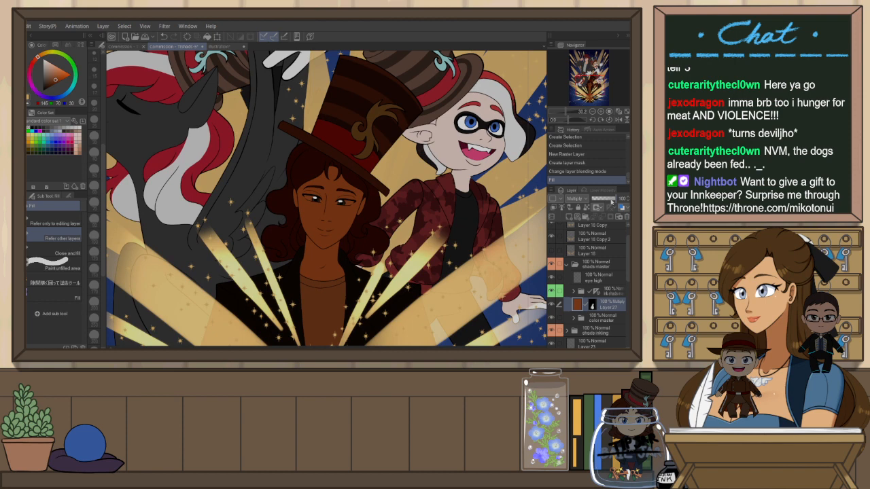
click(611, 199)
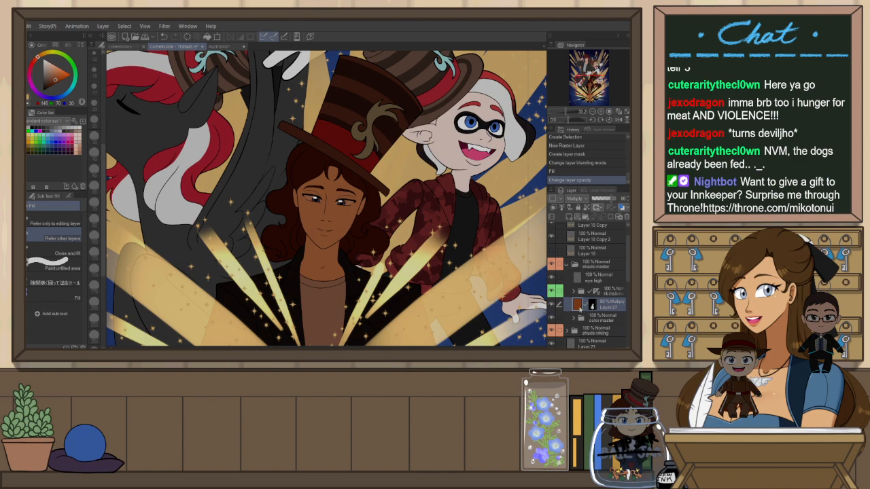
key(h)
key(h)
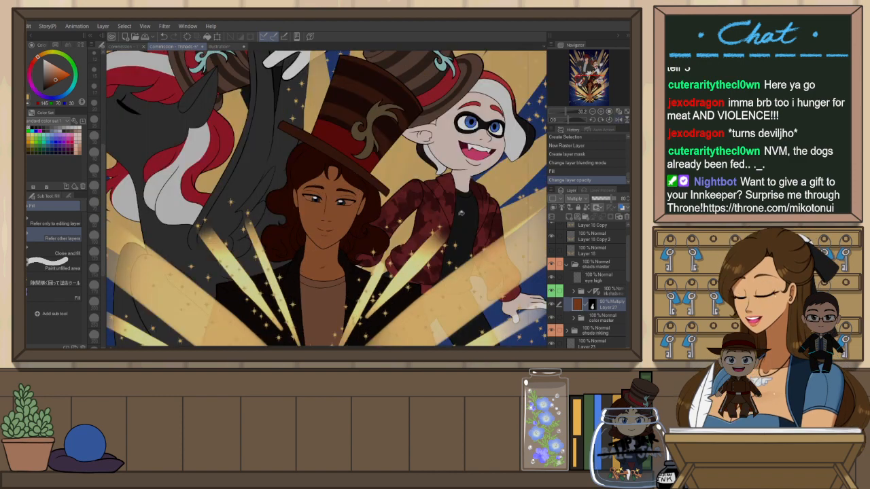
Switch to Snap eraser 2 and start erasing the Multiply shading layer across the central character's face
key(e)
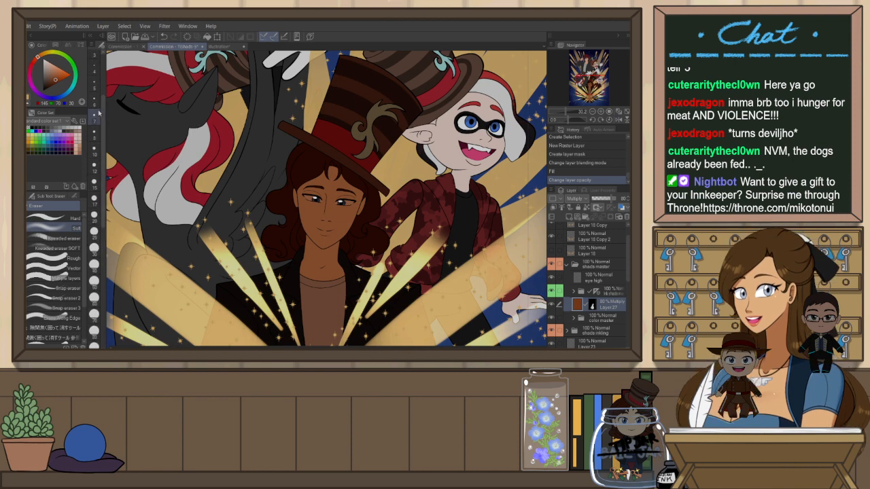
mouse_move(596, 291)
mouse_down()
mouse_move(600, 305)
mouse_move(580, 311)
mouse_up()
drag(459, 281, 378, 186)
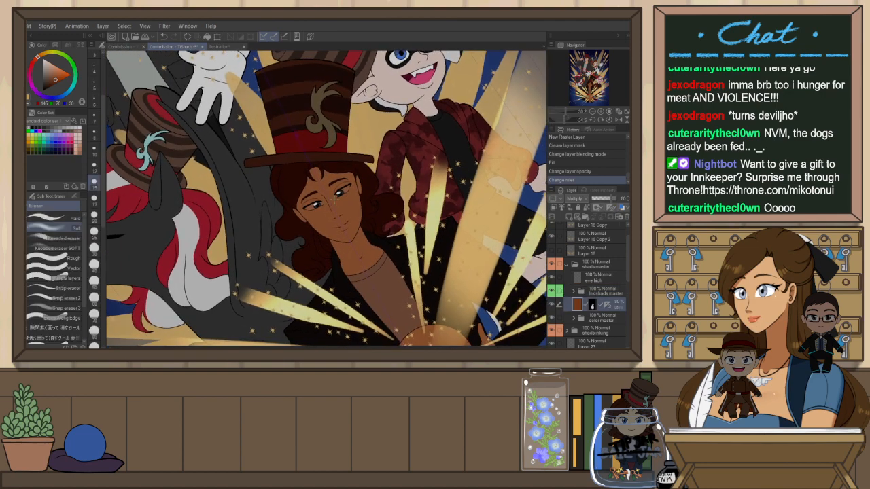
scroll(337, 204, up, 4)
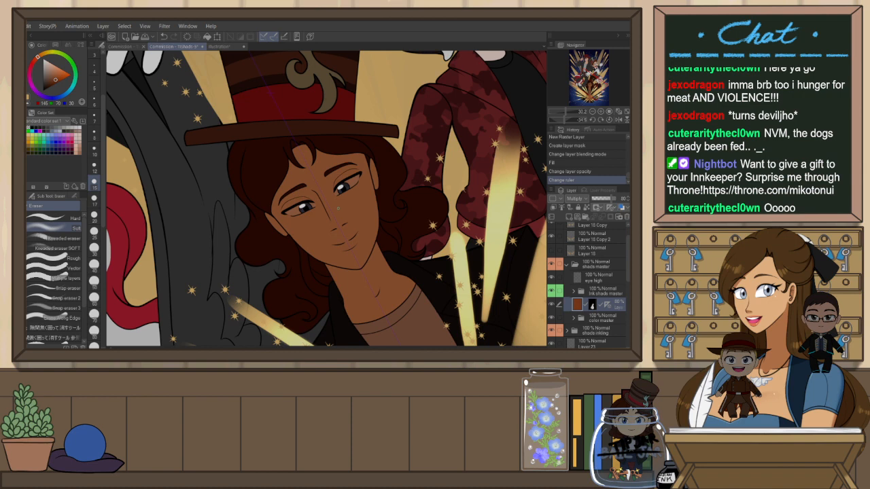
scroll(384, 213, up, 1)
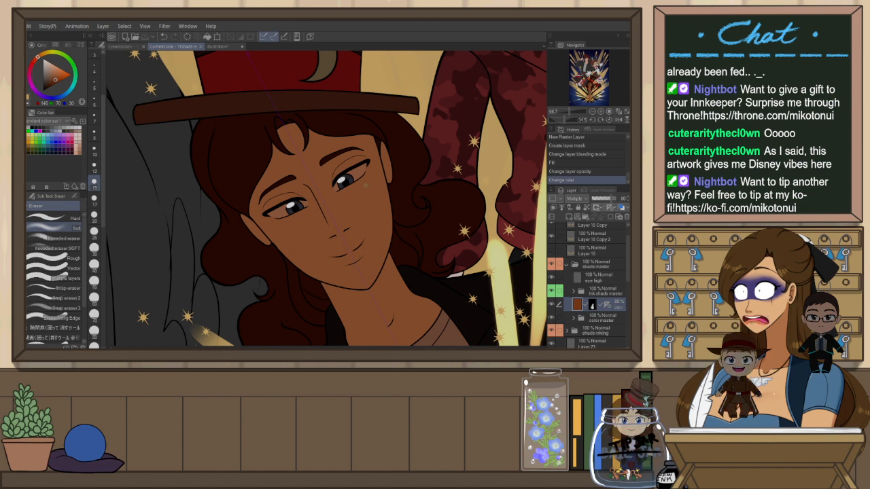
scroll(334, 235, up, 1)
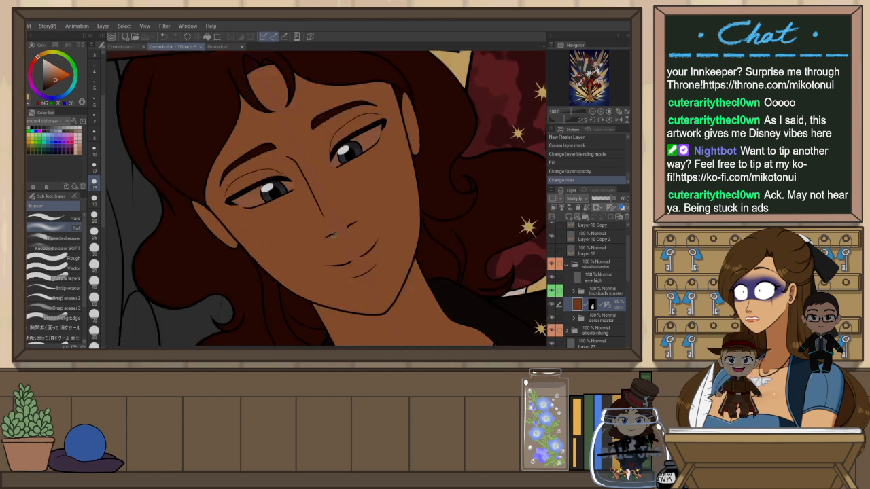
drag(329, 236, 353, 222)
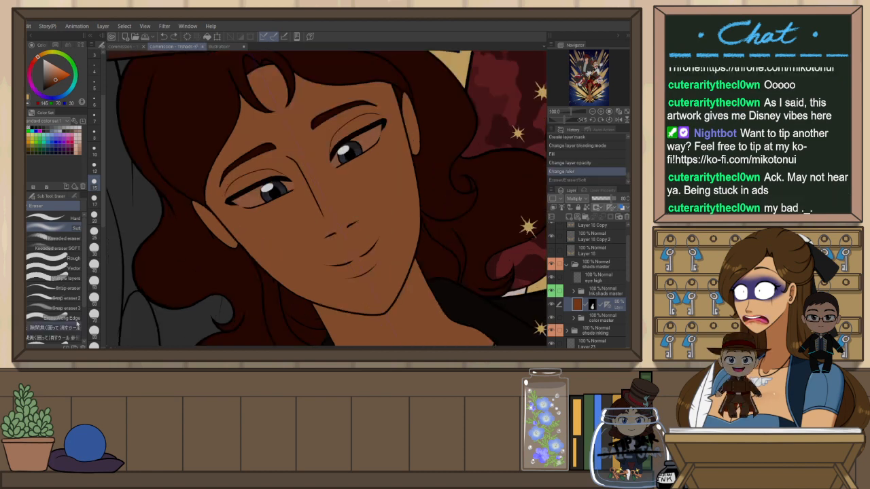
click(75, 298)
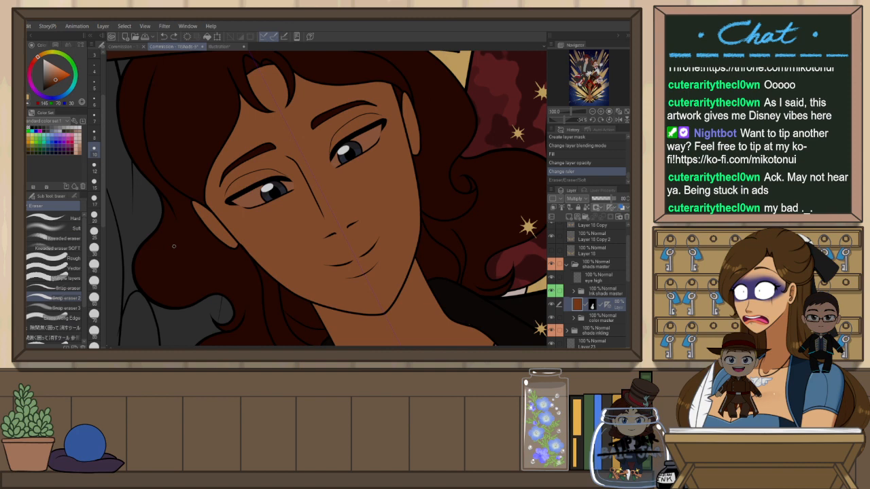
drag(416, 195, 351, 171)
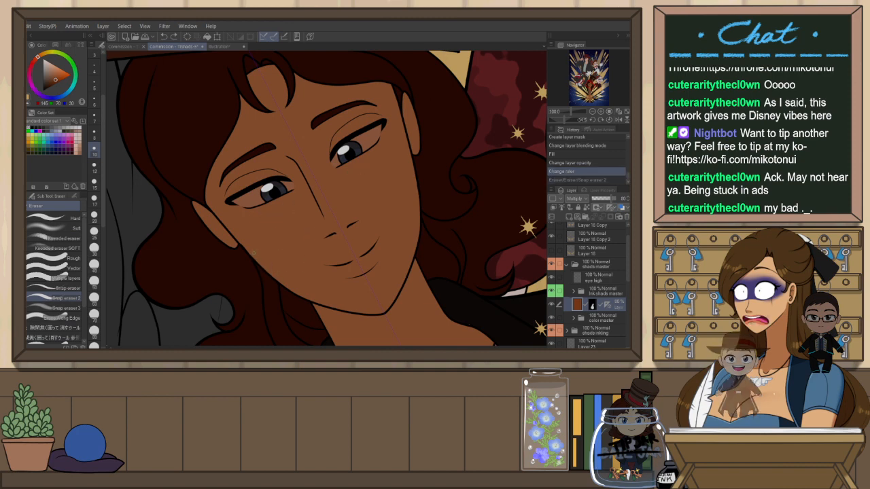
Shrink the eraser and erase thin streaks of the Multiply layer over the character's cheek and nose
key(bracketleft)
key(bracketleft)
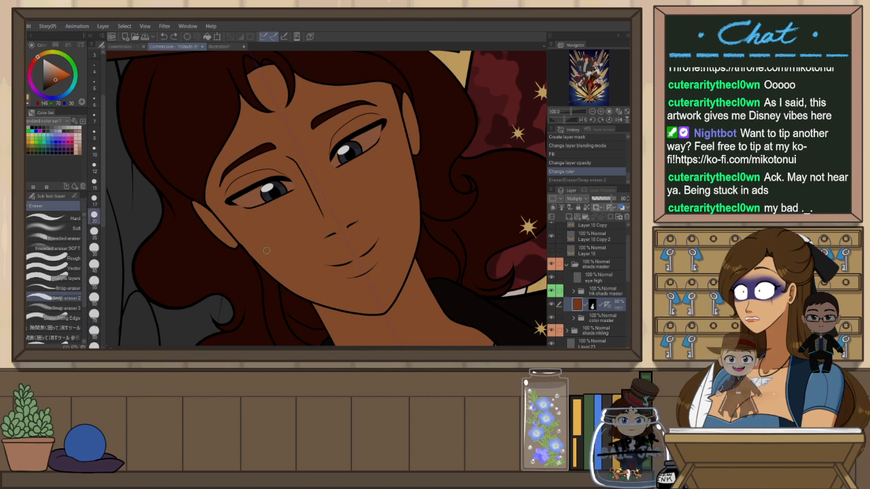
key(ctrl+y)
key(ctrl+z)
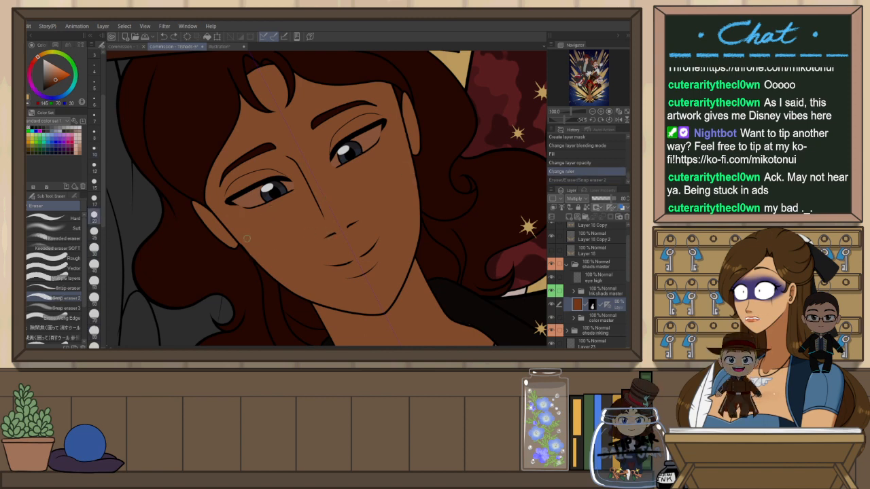
key(ctrl+y)
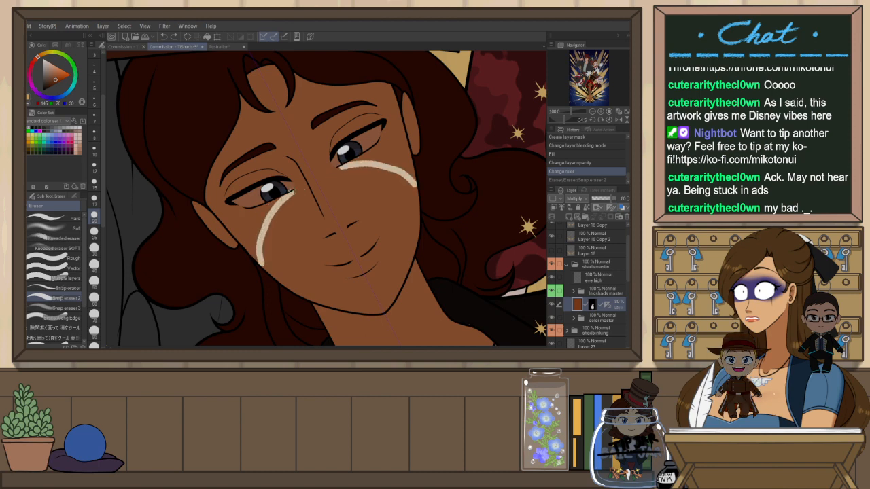
key(ctrl+z)
mouse_move(278, 279)
mouse_down()
mouse_move(271, 263)
mouse_move(299, 180)
mouse_move(418, 204)
mouse_move(448, 234)
mouse_move(423, 284)
mouse_move(320, 327)
mouse_move(299, 324)
mouse_move(232, 254)
mouse_move(237, 158)
mouse_up()
Erase a broad area of the Multiply layer across the character's lower face, below the eyes
key(r)
mouse_move(259, 128)
mouse_down()
mouse_move(205, 214)
mouse_move(216, 227)
mouse_move(244, 164)
mouse_move(226, 183)
mouse_move(268, 137)
mouse_move(315, 159)
mouse_move(335, 178)
mouse_up()
mouse_move(338, 222)
mouse_down()
mouse_move(320, 170)
mouse_move(269, 150)
mouse_move(258, 201)
mouse_move(280, 174)
mouse_move(296, 239)
mouse_move(302, 169)
mouse_move(305, 230)
mouse_up()
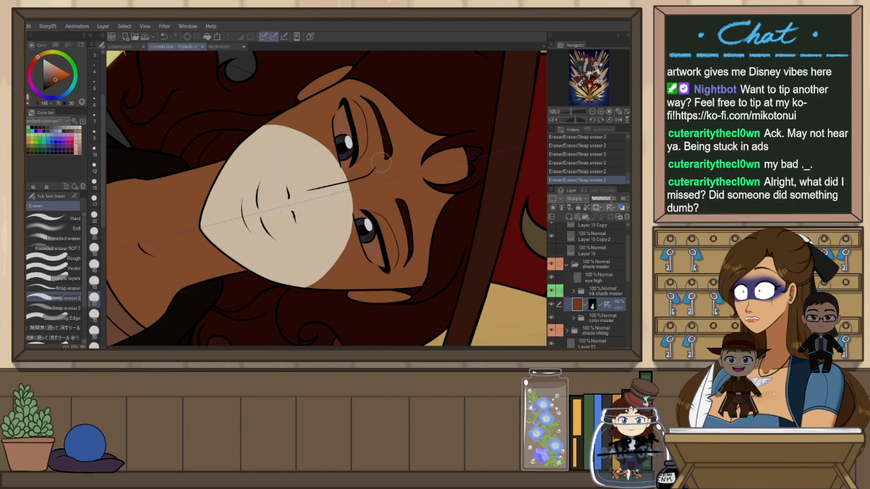
key(ctrl+minus)
key(ctrl+at)
key(ctrl+minus)
key(ctrl+minus)
scroll(396, 175, up, 5)
drag(368, 148, 372, 166)
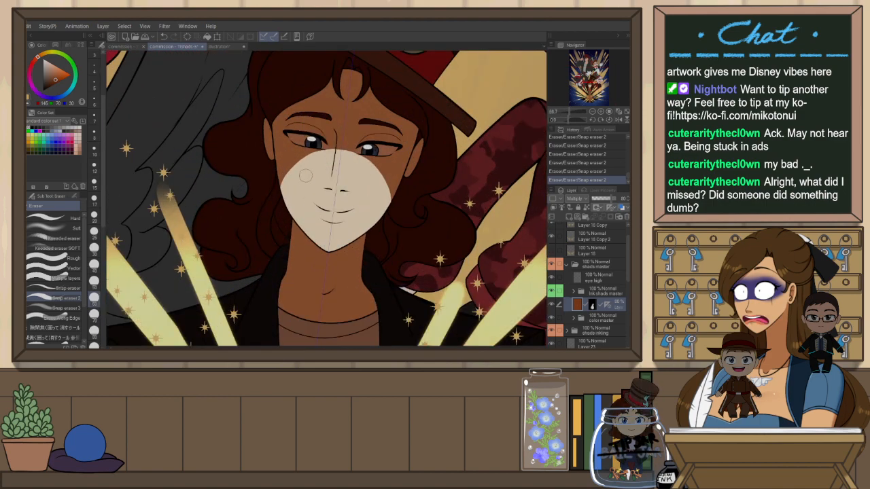
key(ctrl+z)
key(ctrl+y)
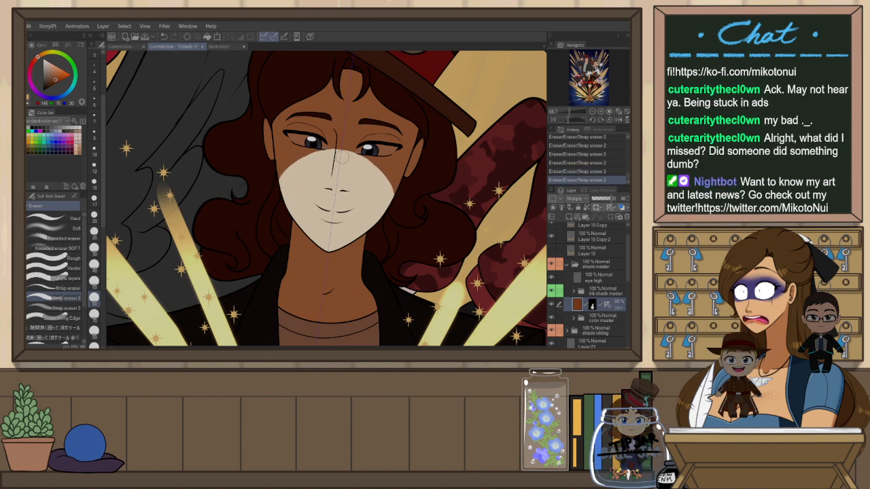
key(p)
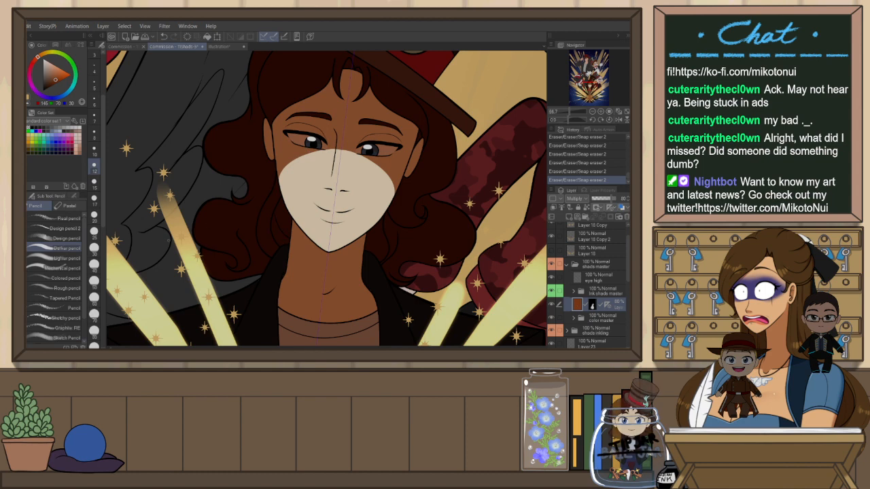
click(95, 233)
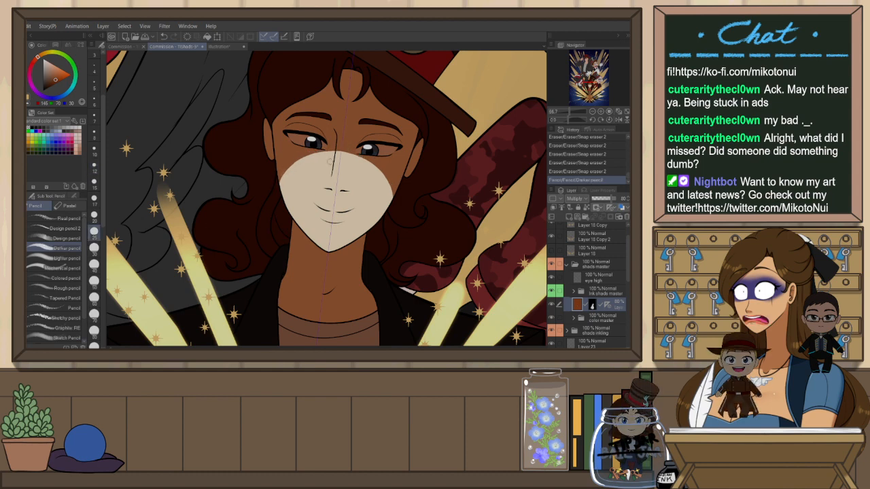
drag(280, 178, 390, 174)
mouse_move(324, 189)
mouse_down()
mouse_move(359, 188)
mouse_move(326, 186)
mouse_move(337, 173)
mouse_move(321, 182)
mouse_move(353, 184)
mouse_move(327, 189)
mouse_up()
key(ctrl+z)
key(ctrl+z)
key(ctrl+z)
Refine the erased lower-face area along the cheek and jaw edges with the eraser
key(e)
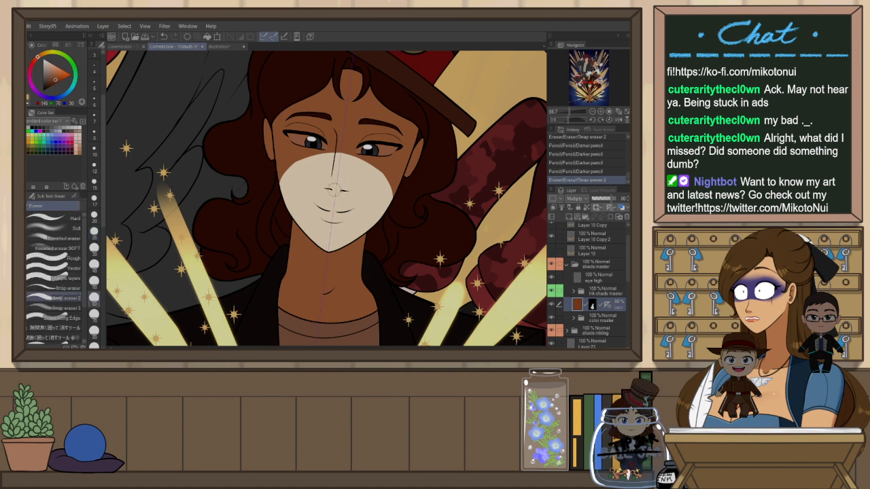
key(r)
mouse_move(403, 237)
mouse_down()
mouse_move(415, 205)
mouse_move(412, 172)
mouse_up()
key(e)
mouse_move(288, 197)
mouse_down()
mouse_move(285, 216)
mouse_move(316, 162)
mouse_up()
drag(282, 199, 332, 148)
drag(283, 197, 282, 209)
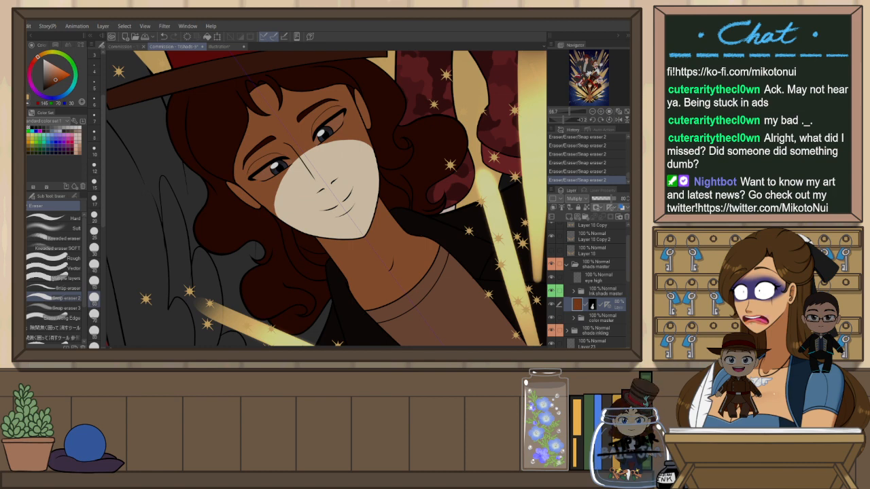
drag(409, 181, 402, 208)
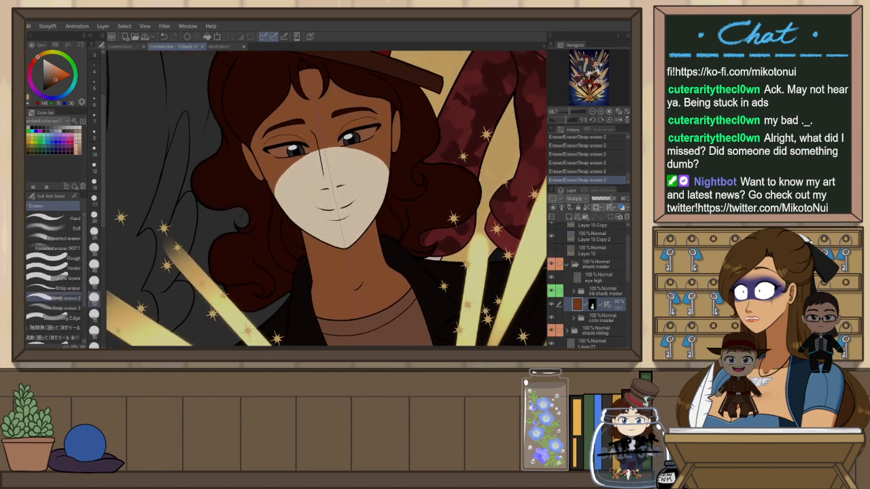
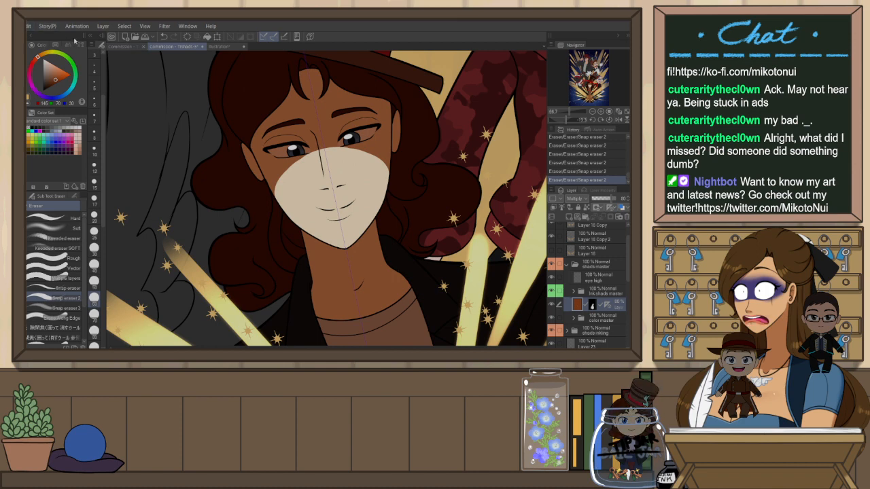
Open the lighting reference sheet and dock it beside the commission canvas in a split view
click(72, 41)
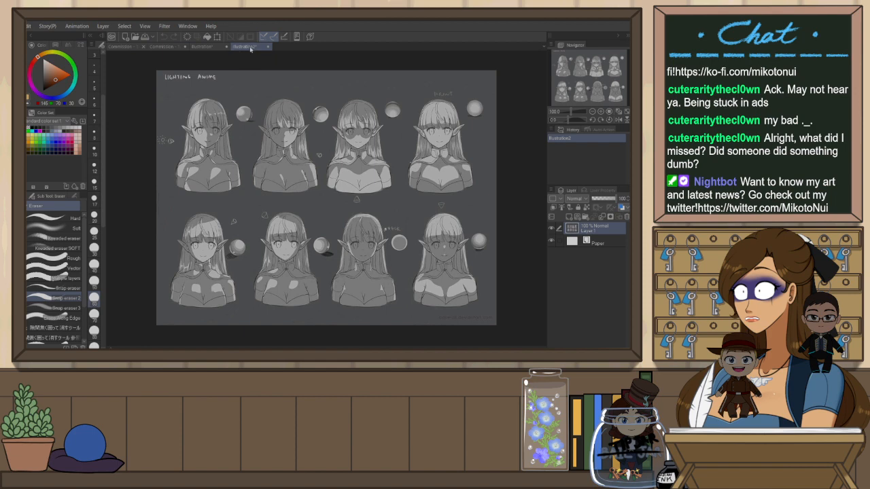
drag(244, 47, 110, 115)
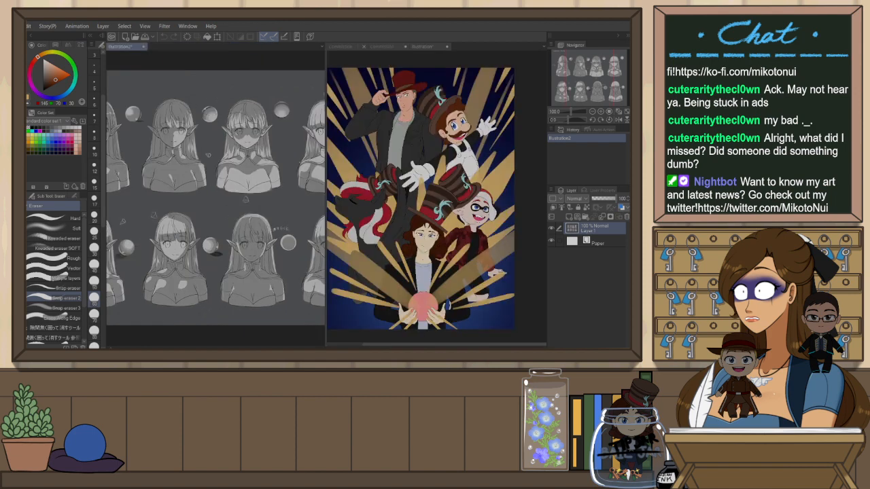
scroll(292, 105, down, 2)
scroll(292, 106, up, 3)
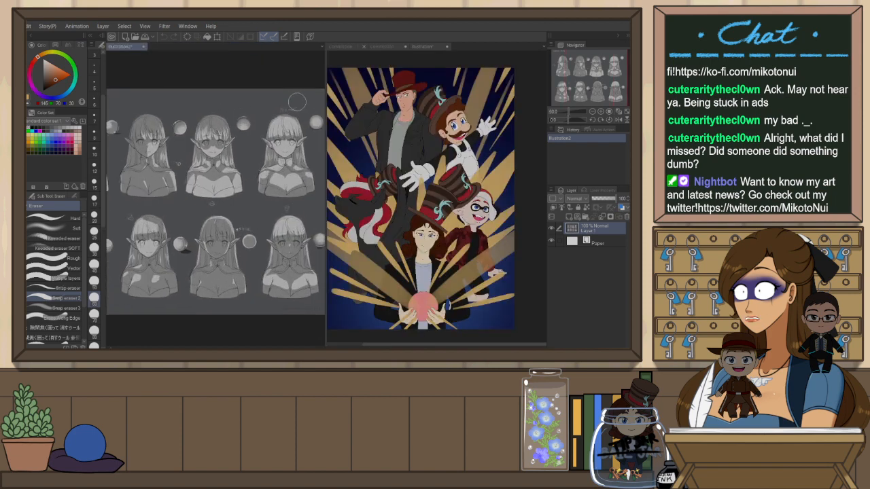
Return to the commission canvas and undo the last eraser stroke on the character's face
click(382, 46)
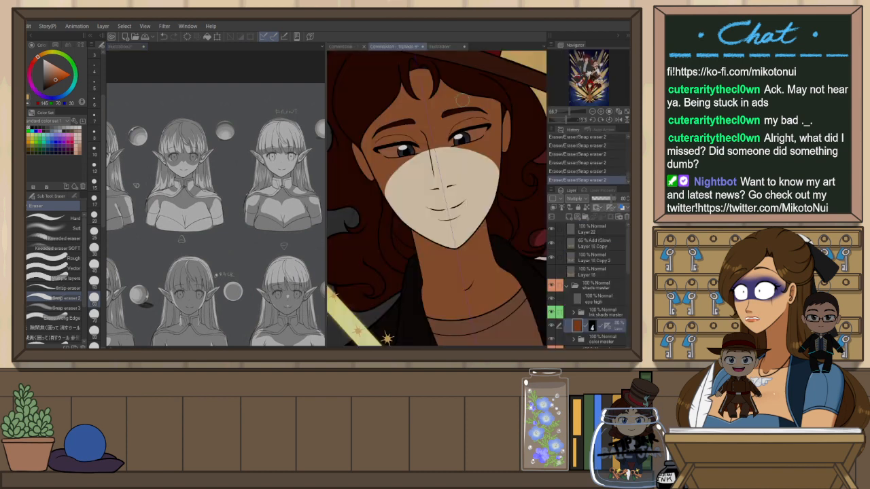
scroll(498, 130, up, 2)
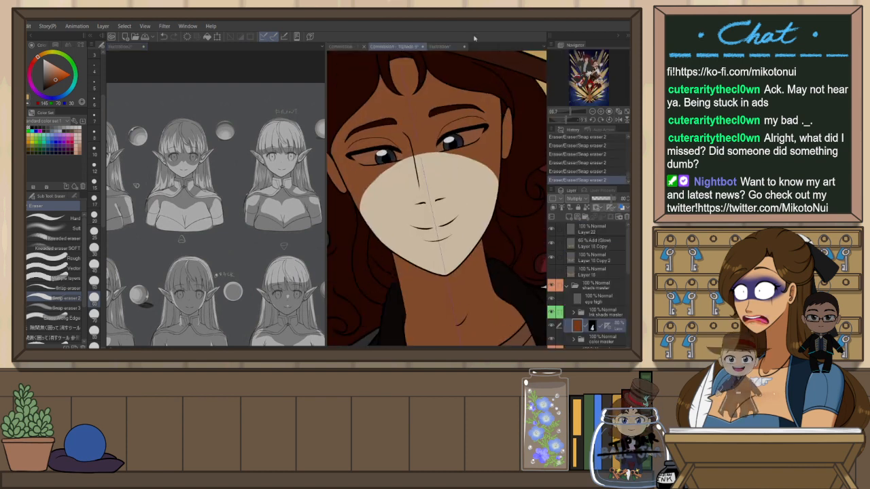
key(ctrl+z)
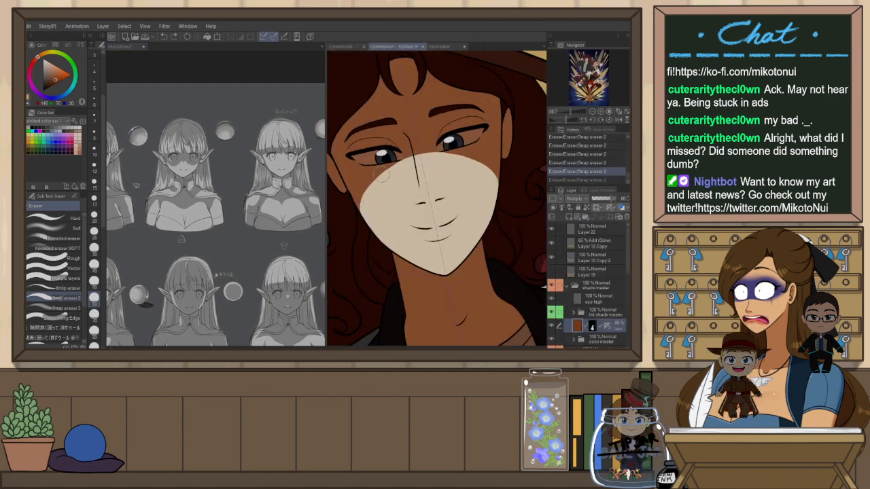
Try pencil strokes from the cheek toward the nose bridge, undoing each attempt and one earlier erase
key(p)
drag(362, 210, 414, 177)
key(ctrl+z)
mouse_move(361, 215)
mouse_down()
mouse_move(366, 192)
mouse_move(411, 176)
mouse_up()
key(ctrl+z)
mouse_move(361, 217)
mouse_down()
mouse_move(374, 185)
mouse_move(414, 178)
mouse_up()
key(ctrl+z)
mouse_move(362, 216)
mouse_down()
mouse_move(416, 172)
mouse_move(406, 155)
mouse_move(404, 170)
mouse_move(411, 170)
mouse_move(383, 174)
mouse_move(413, 180)
mouse_move(421, 170)
mouse_up()
key(ctrl+z)
key(ctrl+z)
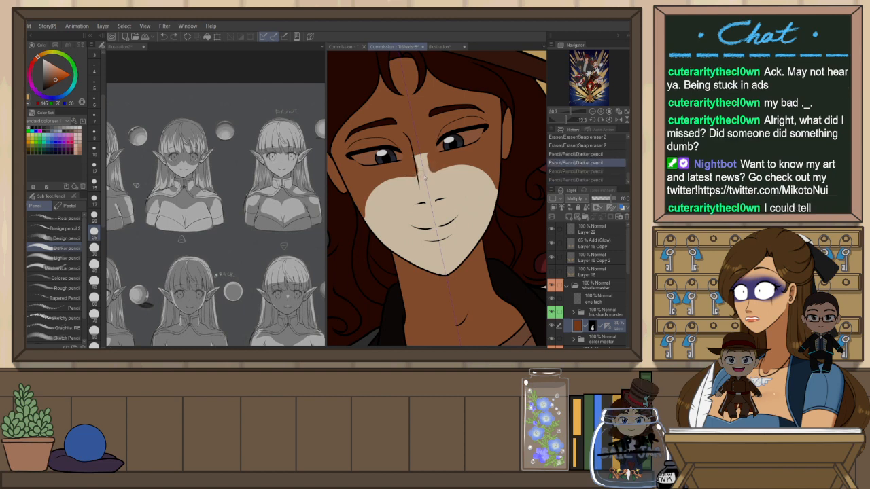
Try pencil and eraser strokes along the nose bridge on the Multiply layer, undoing them
mouse_move(419, 155)
mouse_down()
mouse_move(421, 180)
mouse_move(432, 175)
mouse_up()
key(e)
key(ctrl+z)
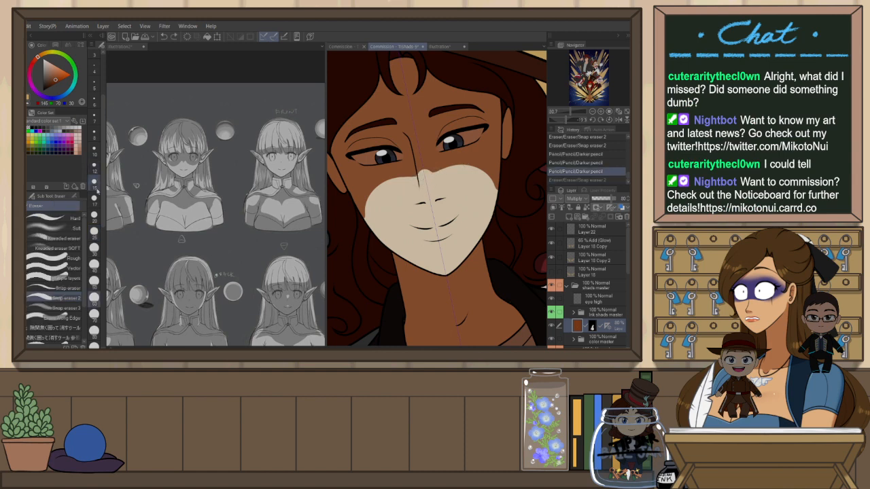
drag(422, 171, 433, 171)
key(ctrl+z)
key(ctrl+z)
key(p)
key(p)
key(p)
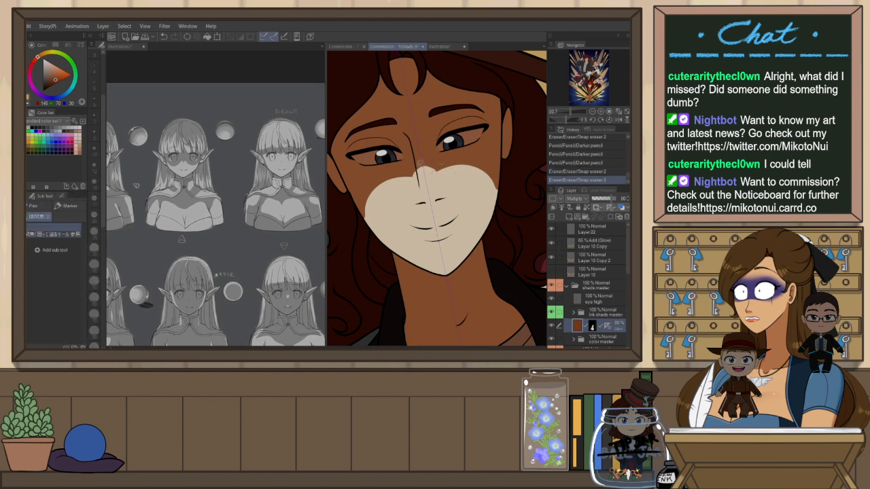
key(h)
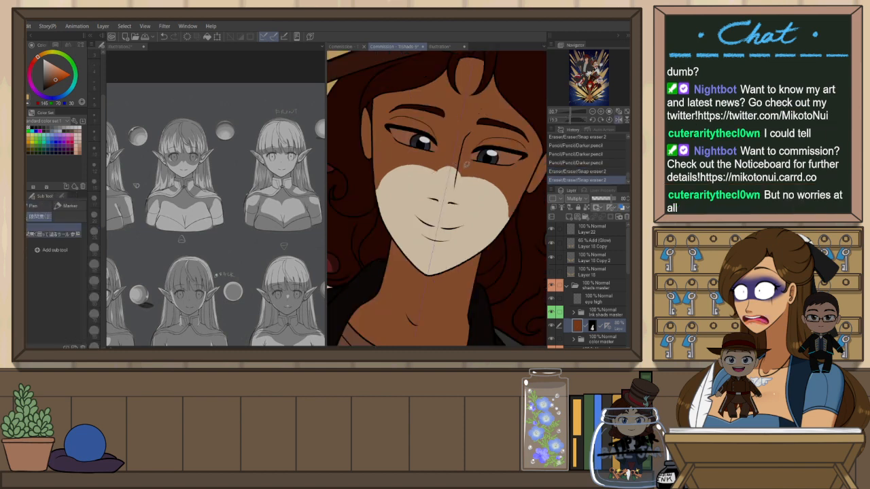
key(p)
mouse_move(467, 172)
mouse_down()
mouse_move(460, 176)
mouse_move(468, 175)
mouse_up()
key(ctrl+z)
key(minus)
key(minus)
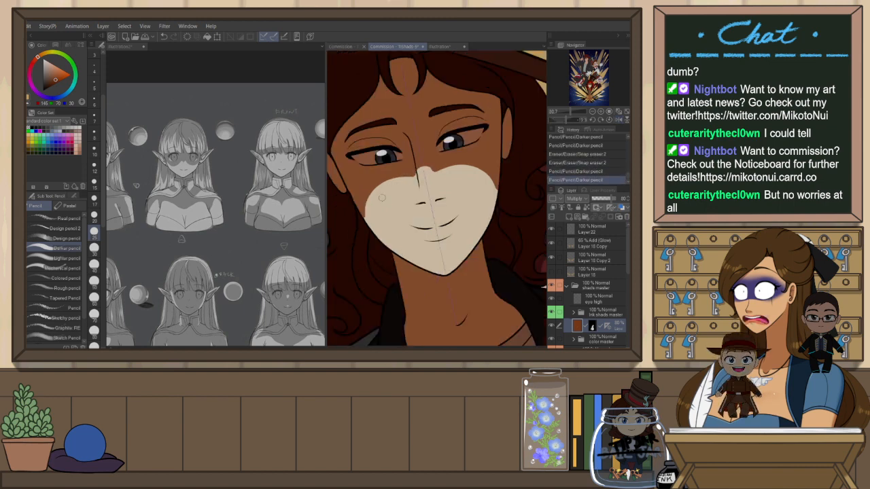
key(e)
drag(373, 219, 364, 198)
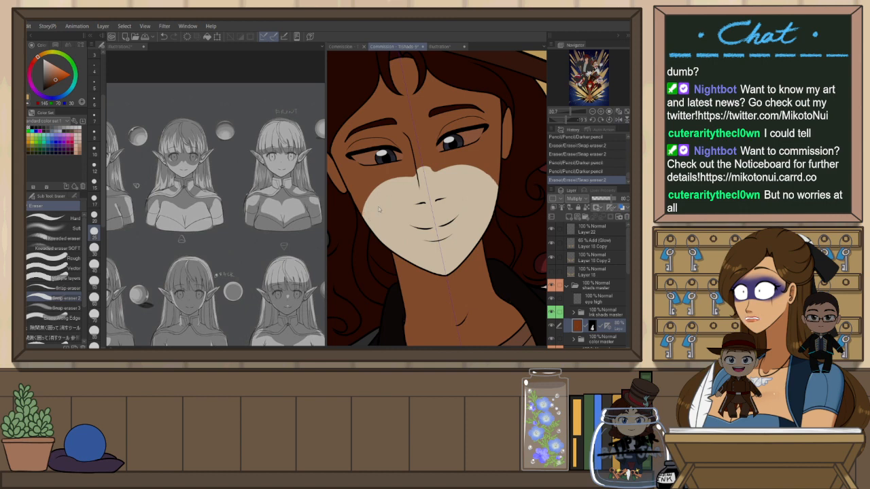
key(ctrl+z)
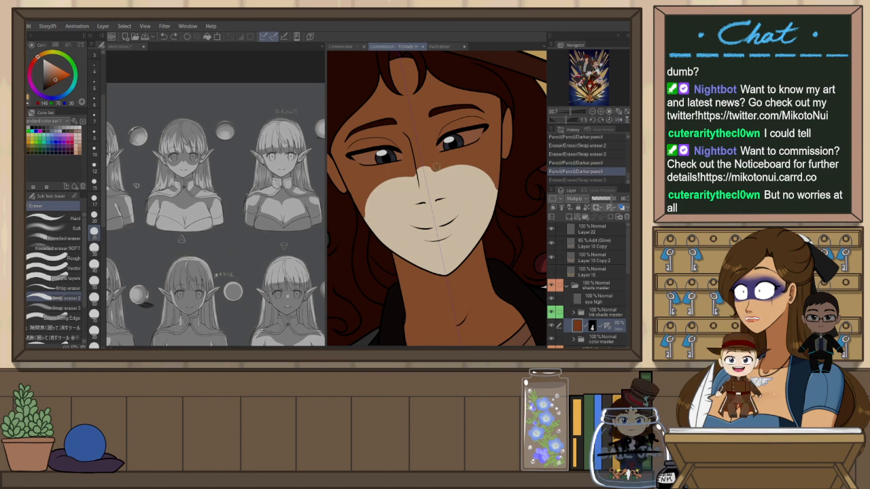
scroll(472, 155, down, 6)
scroll(469, 159, up, 6)
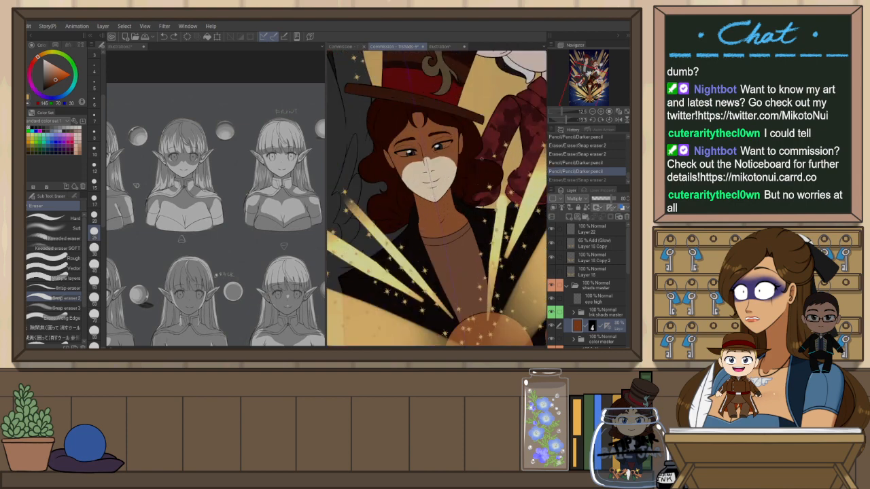
Try pencil and eraser strokes just below the character's eyes, undoing each one
key(p)
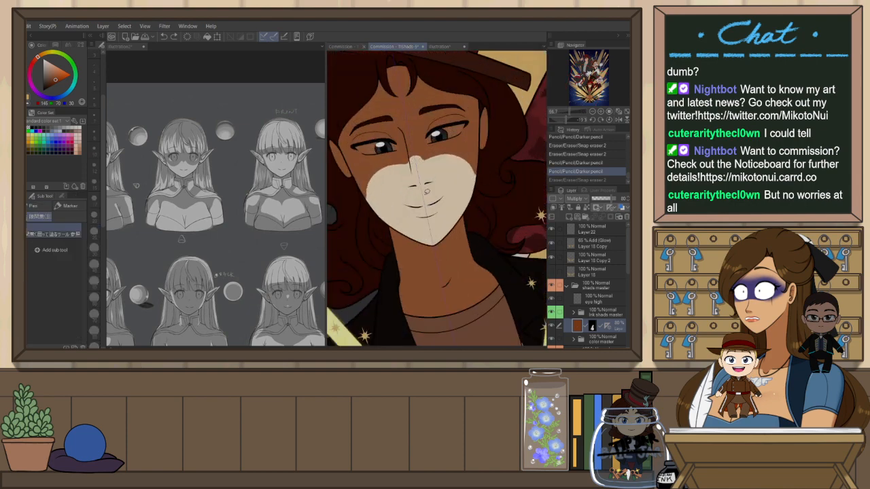
key(p)
drag(413, 207, 435, 204)
key(ctrl+z)
key(ctrl+y)
key(ctrl+z)
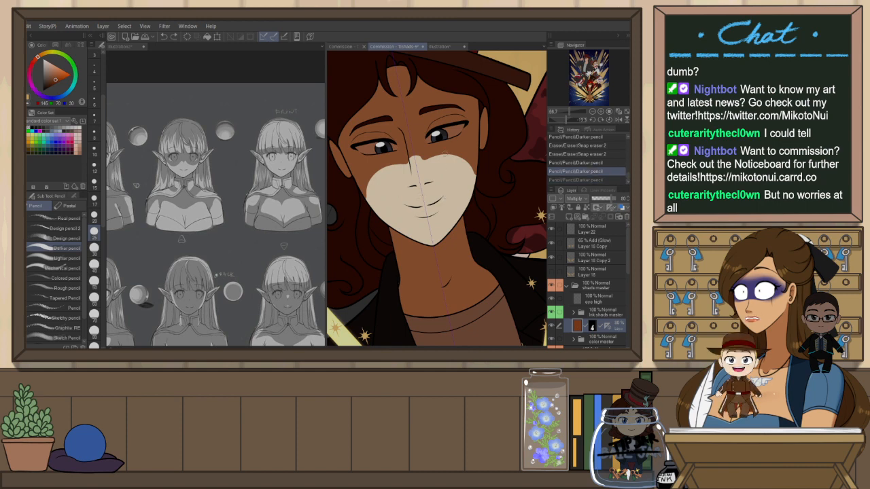
key(e)
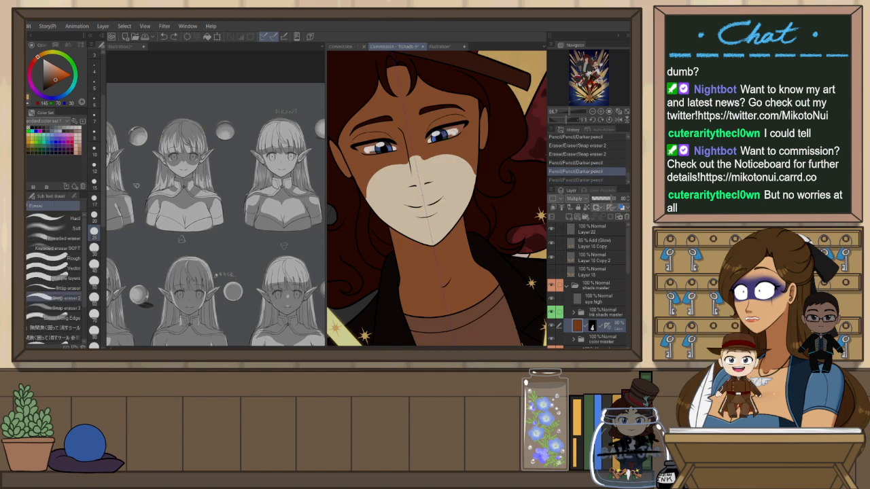
drag(451, 129, 454, 123)
scroll(438, 125, up, 1)
key(ctrl+z)
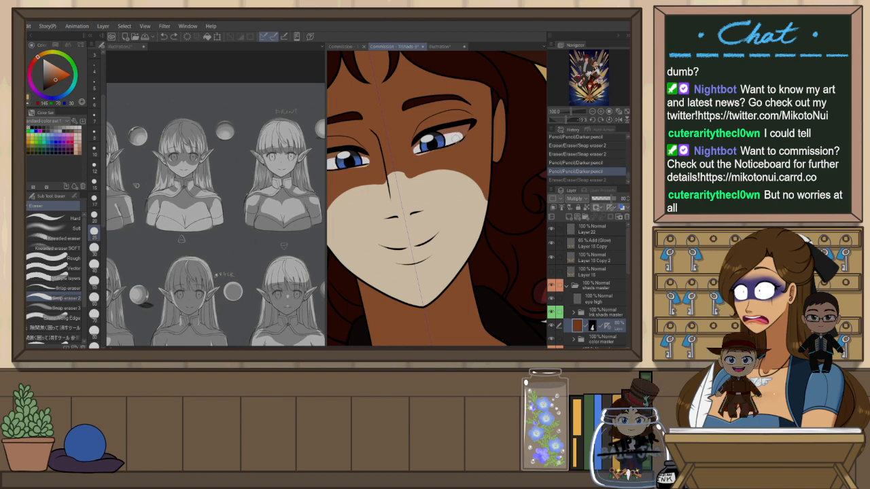
key(ctrl+y)
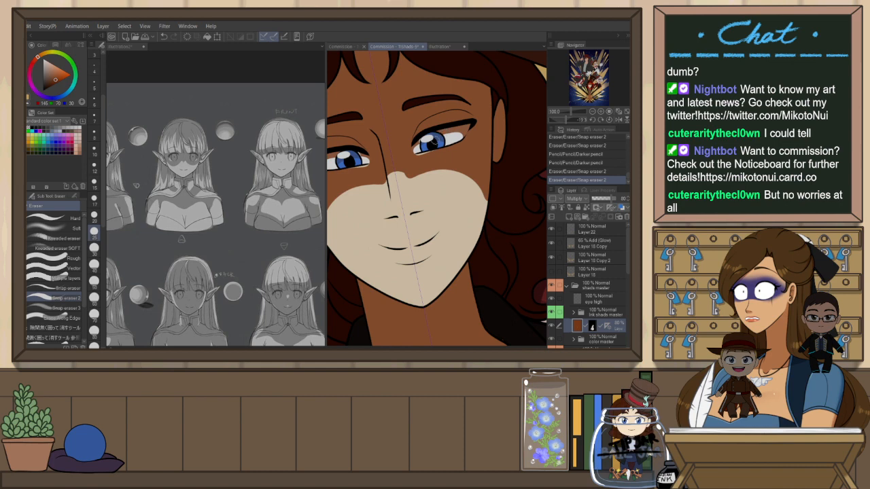
key(ctrl+z)
drag(429, 139, 441, 139)
key(ctrl+z)
Draw a short pencil stroke on the Multiply layer just below the character's right eye
key(p)
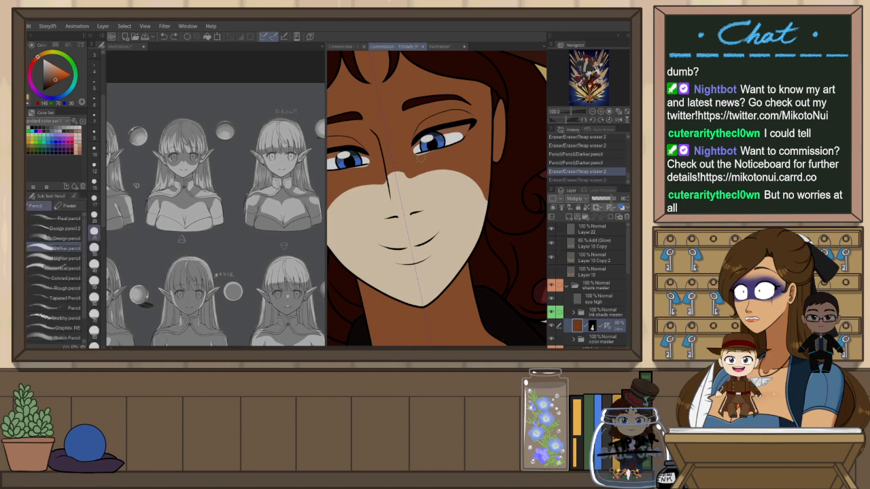
drag(447, 151, 441, 154)
key(e)
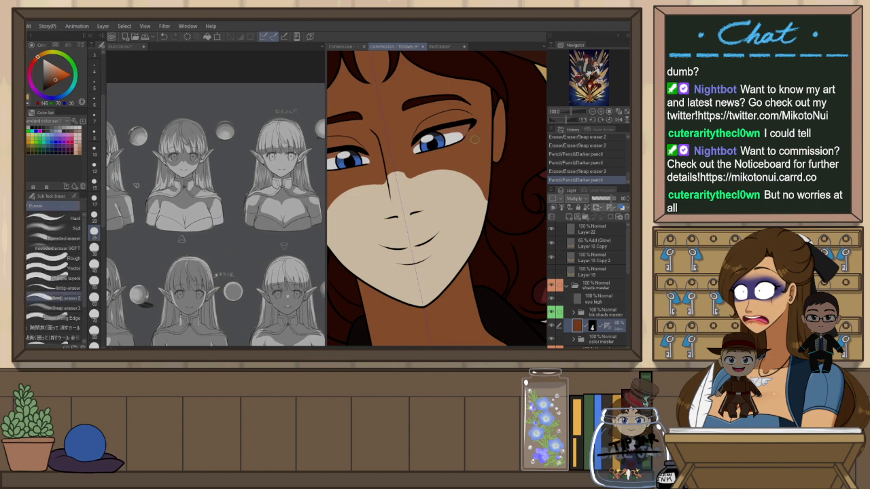
scroll(471, 144, down, 1)
key(r)
drag(471, 144, 492, 163)
Erase small areas of the Multiply layer along the character's left cheek and jaw
key(e)
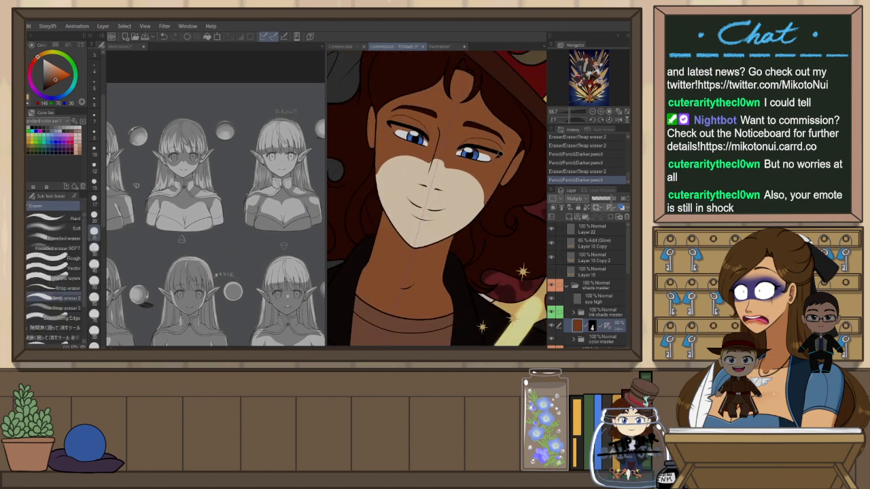
scroll(501, 153, down, 1)
scroll(424, 157, up, 1)
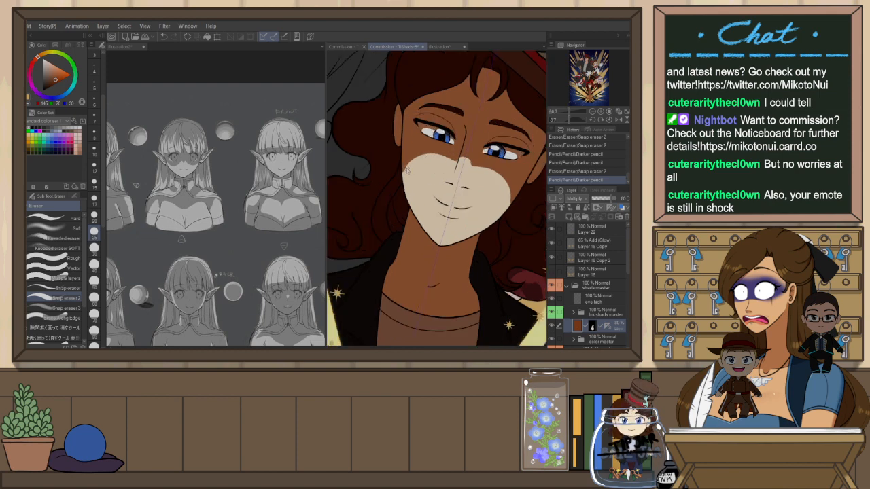
scroll(405, 173, up, 1)
drag(408, 167, 406, 173)
key(ctrl+z)
key(ctrl+y)
key(ctrl+z)
key(ctrl+y)
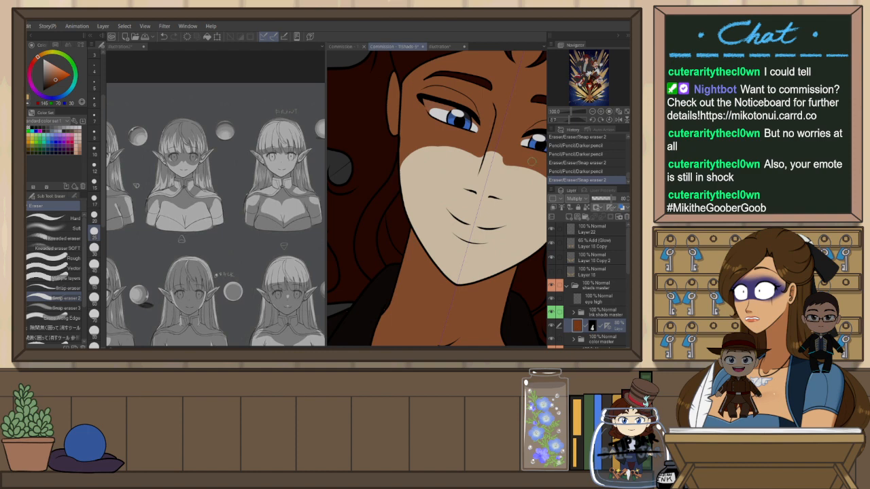
scroll(532, 161, down, 3)
drag(511, 219, 449, 230)
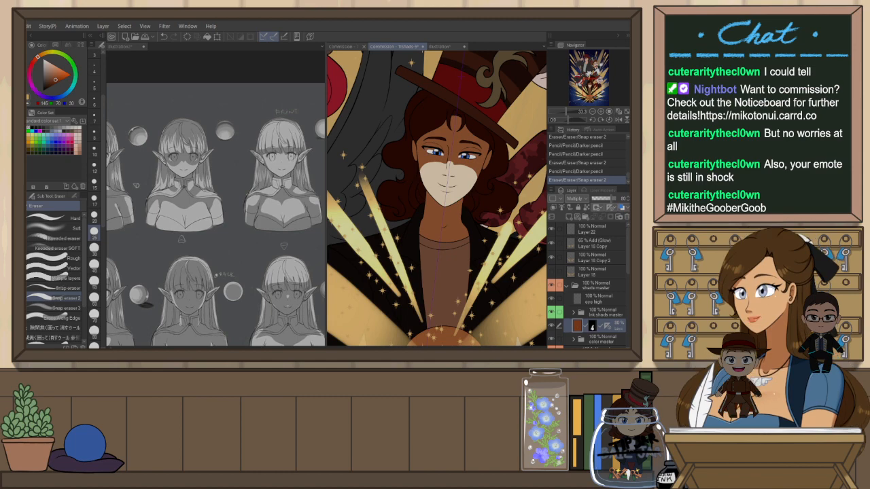
Auto-select the orb on the ink shade layer and erase the Multiply shading inside it with a larger eraser
key(r)
drag(507, 70, 453, 122)
drag(465, 152, 482, 176)
drag(488, 211, 446, 125)
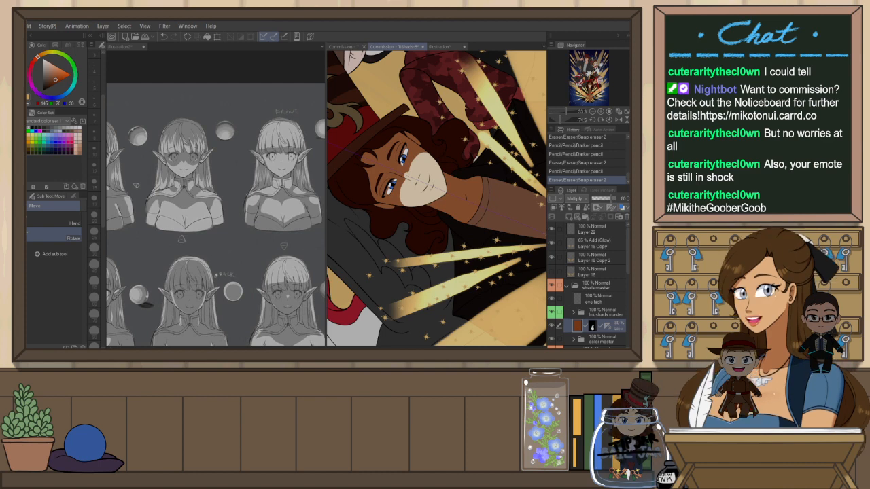
key(ctrl+at)
mouse_move(480, 316)
mouse_down()
mouse_move(477, 195)
mouse_move(494, 146)
mouse_up()
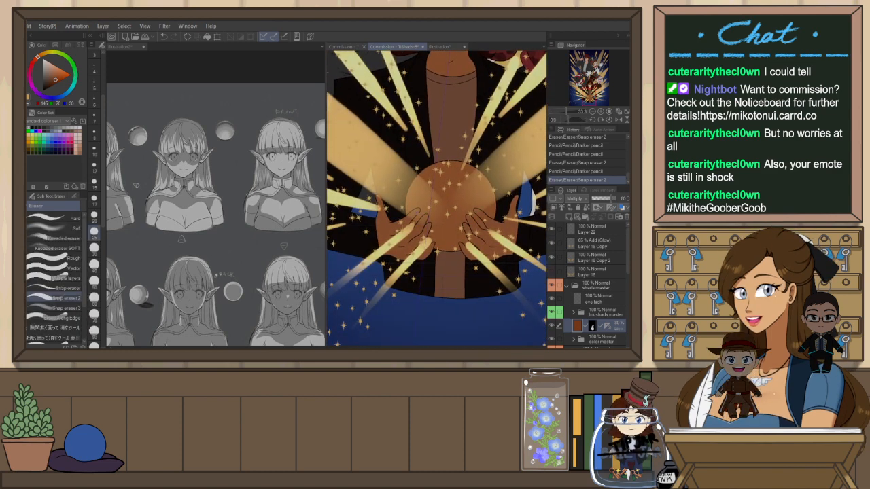
key(ctrl+plus)
click(607, 311)
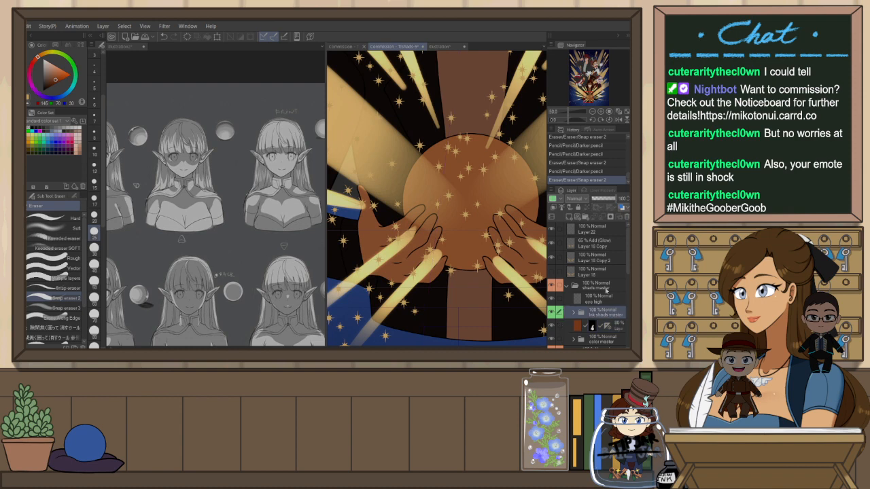
key(w)
click(477, 245)
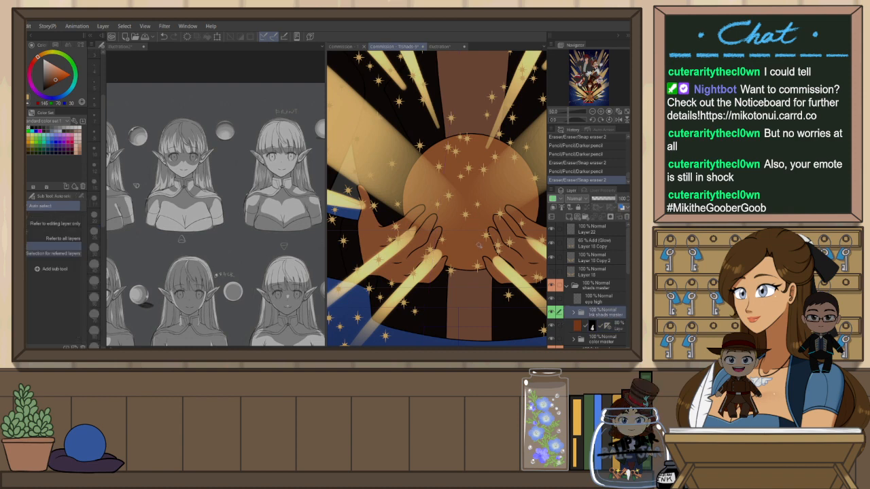
key(e)
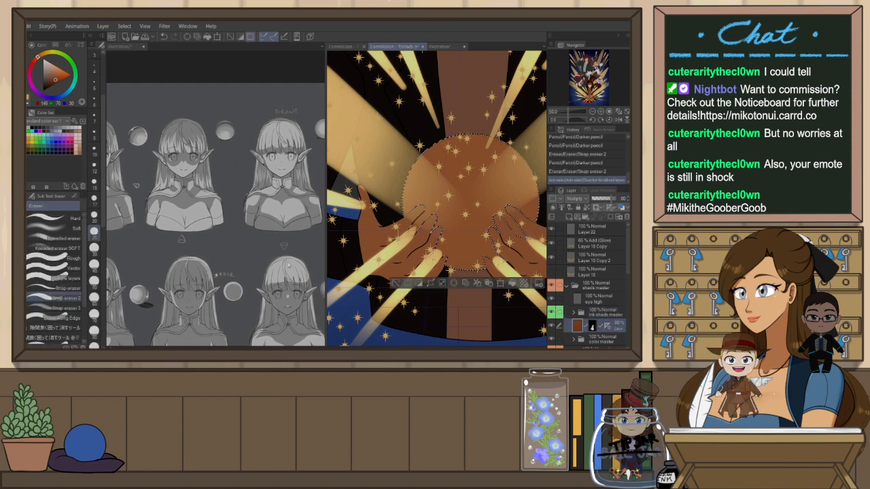
drag(608, 327, 609, 330)
key(])
mouse_move(424, 170)
mouse_down()
mouse_move(448, 157)
mouse_move(463, 204)
mouse_move(497, 224)
mouse_move(479, 244)
mouse_up()
key(ctrl+d)
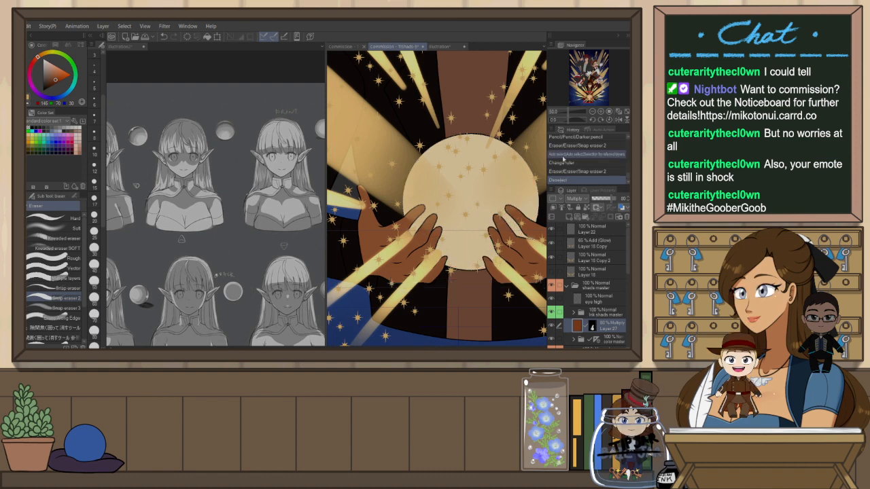
Erase more Multiply shading beneath the orb around the character's hands
scroll(439, 201, down, 4)
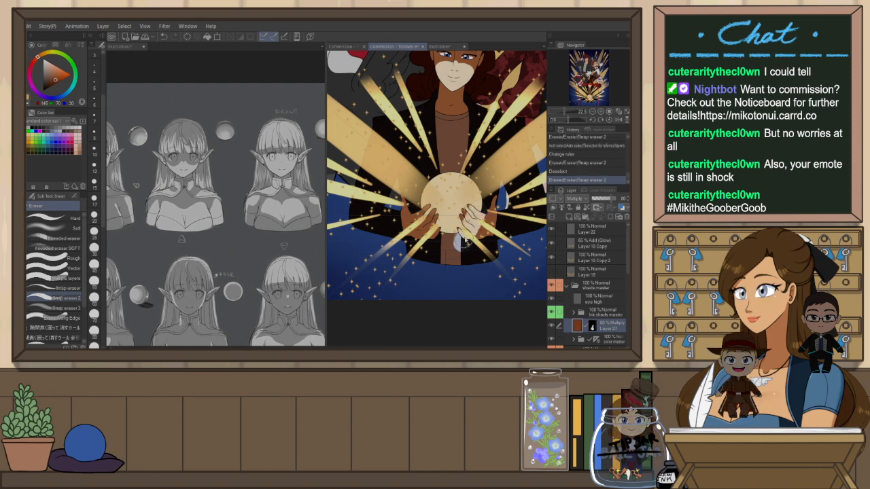
drag(463, 243, 437, 303)
mouse_move(444, 265)
mouse_down()
mouse_move(442, 322)
mouse_move(458, 227)
mouse_move(467, 236)
mouse_move(441, 297)
mouse_up()
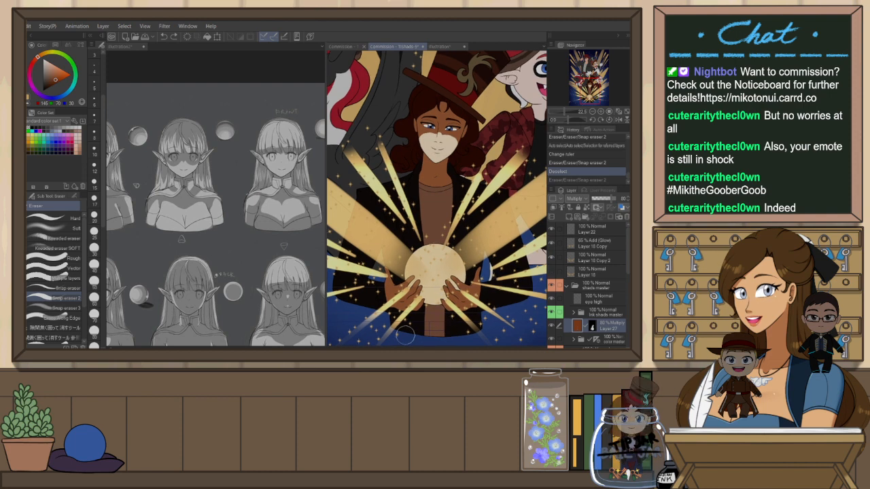
scroll(405, 334, up, 2)
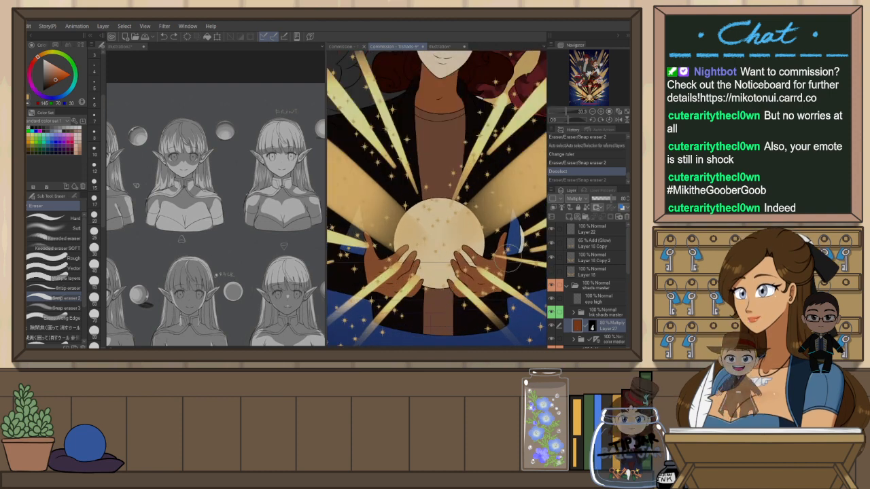
Auto-select the hands on the ink shade layer and erase the Multiply shading over the left hand
click(601, 312)
key(w)
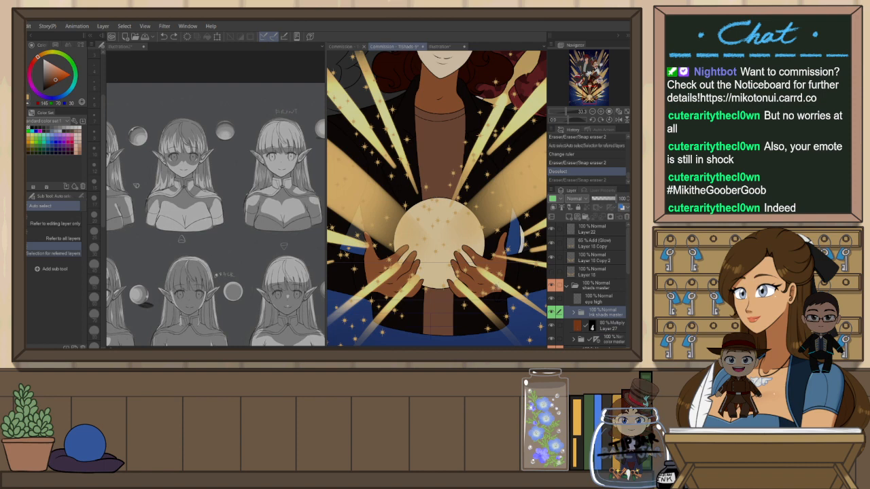
click(524, 272)
shift+click(388, 277)
key(e)
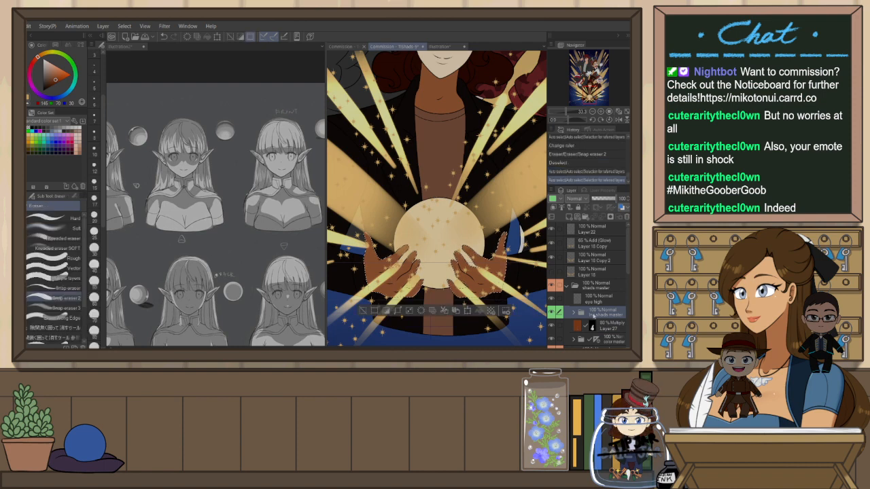
click(608, 327)
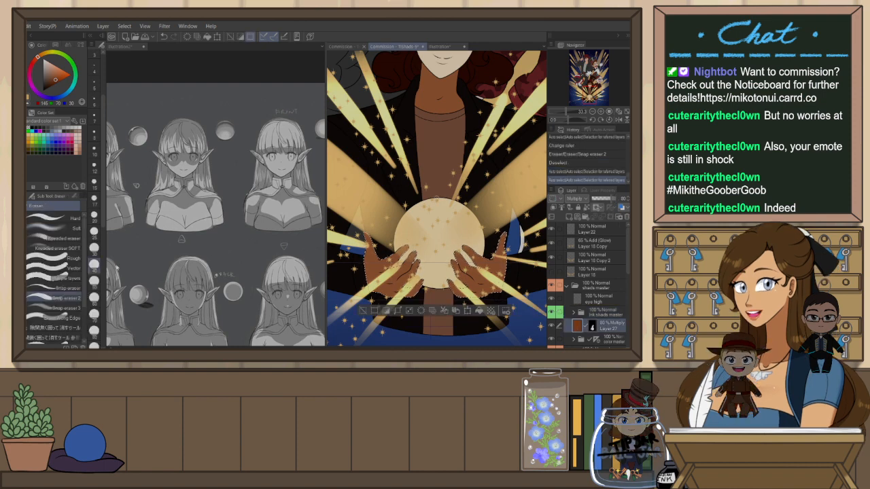
scroll(401, 257, up, 1)
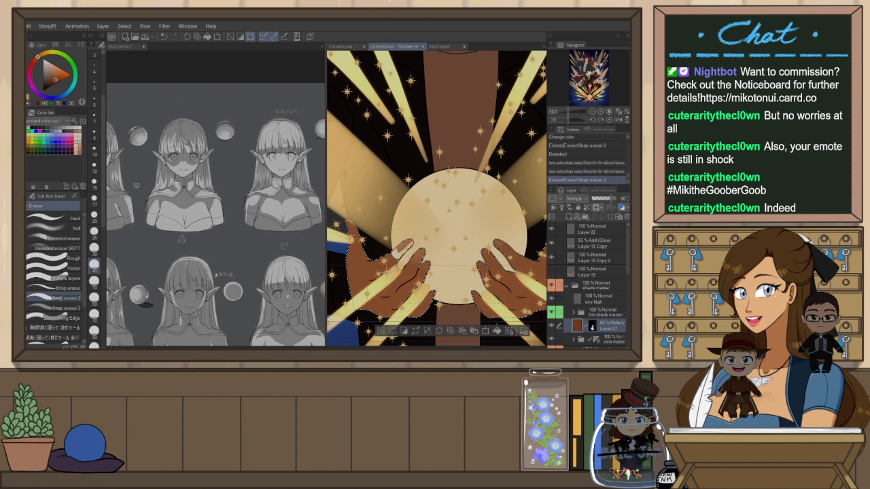
mouse_move(399, 251)
mouse_down()
mouse_move(385, 258)
mouse_move(413, 270)
mouse_move(419, 263)
mouse_move(410, 267)
mouse_move(422, 274)
mouse_move(391, 274)
mouse_up()
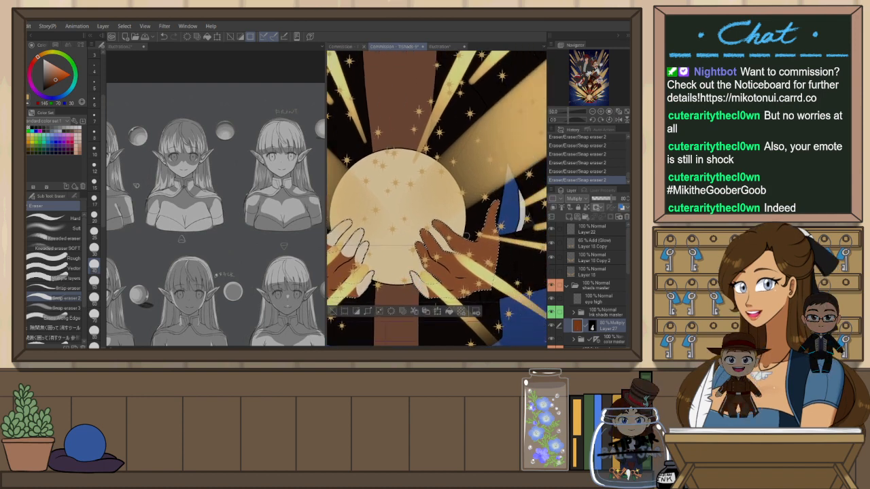
Undo the recent eraser strokes on the hands
key(h)
key(ctrl+z)
mouse_move(461, 276)
mouse_down()
mouse_move(453, 295)
mouse_move(465, 276)
mouse_up()
key(ctrl+z)
key(ctrl+z)
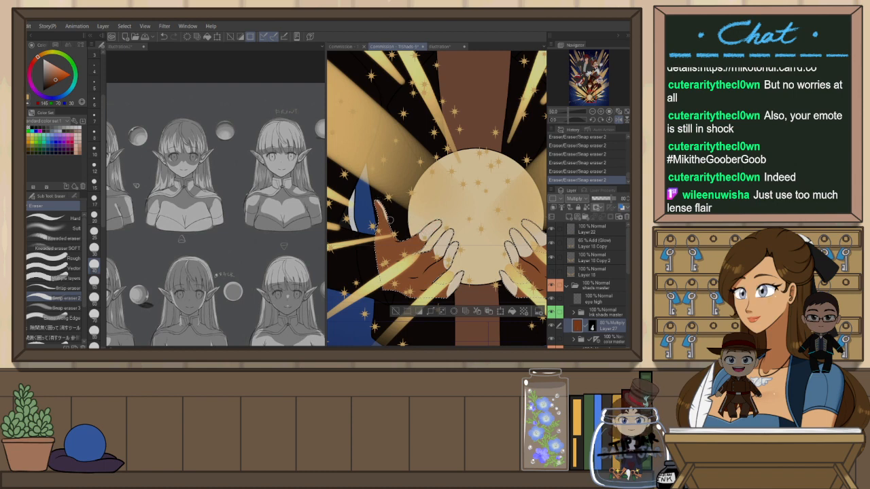
key(ctrl+z)
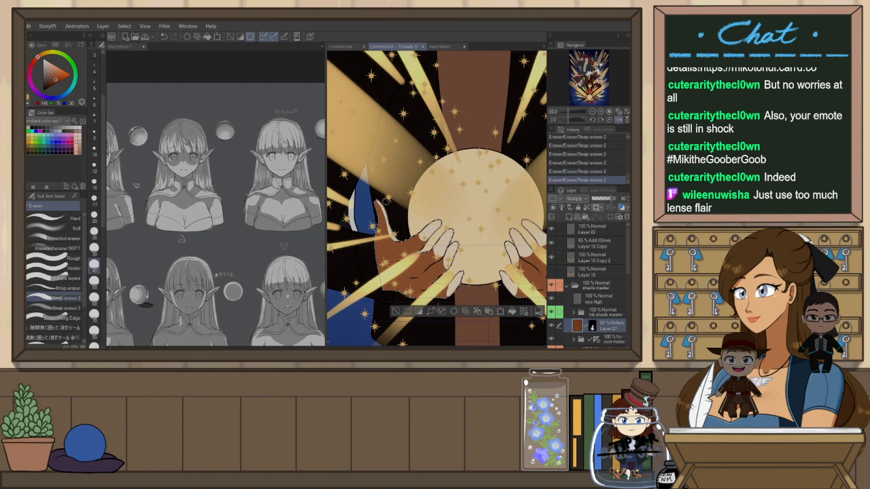
key(ctrl+z)
Erase the Multiply shading along the left hand again, then deselect
drag(402, 239, 392, 228)
scroll(462, 182, down, 2)
key(h)
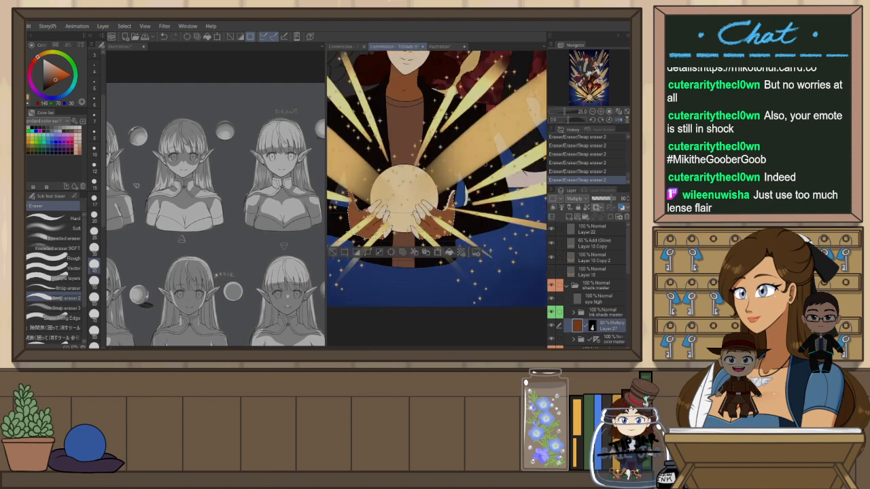
scroll(406, 184, up, 3)
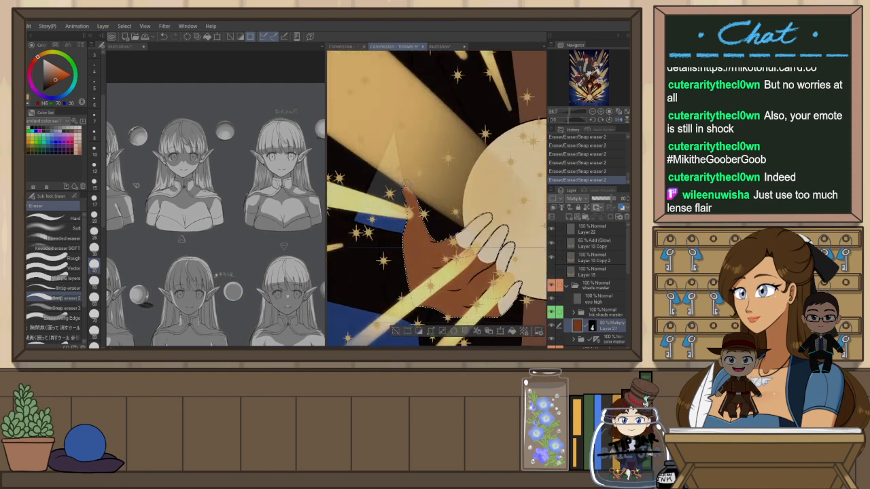
key(ctrl+z)
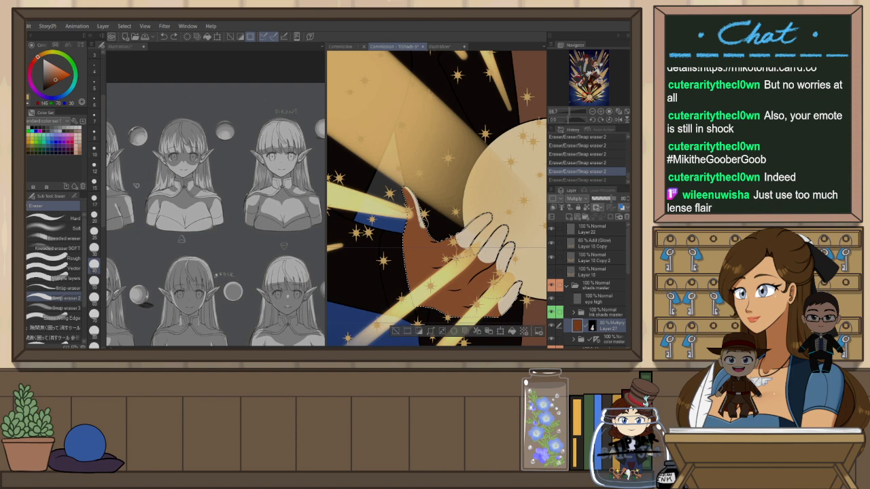
key(ctrl+y)
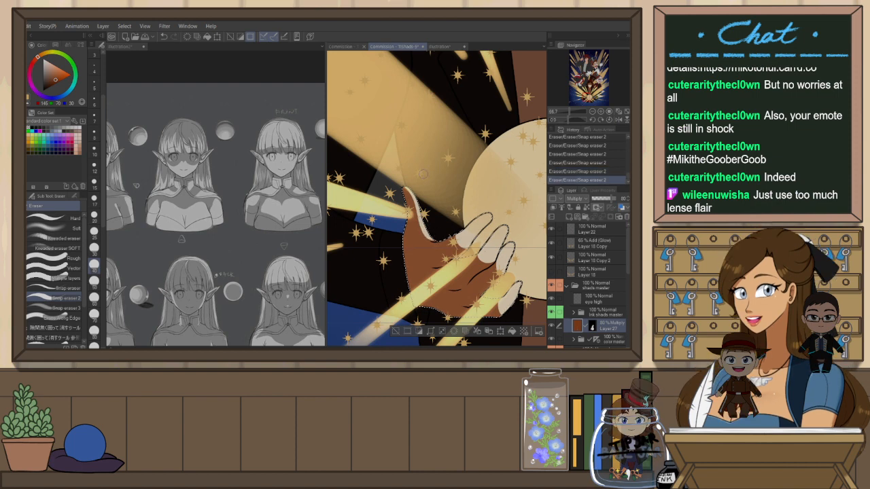
drag(461, 223, 445, 227)
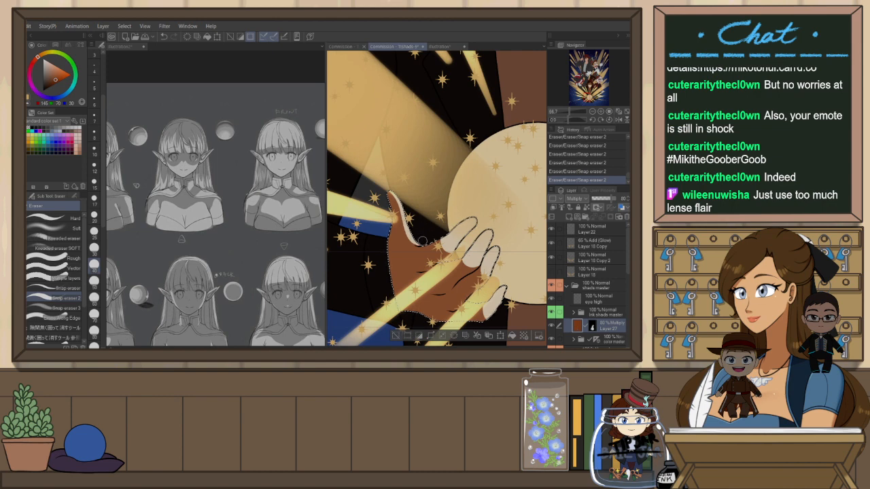
scroll(477, 219, down, 2)
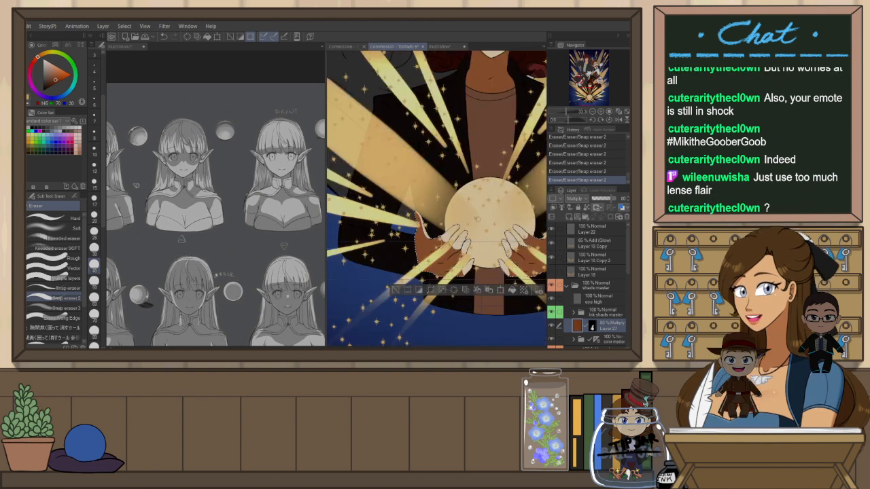
scroll(477, 219, down, 4)
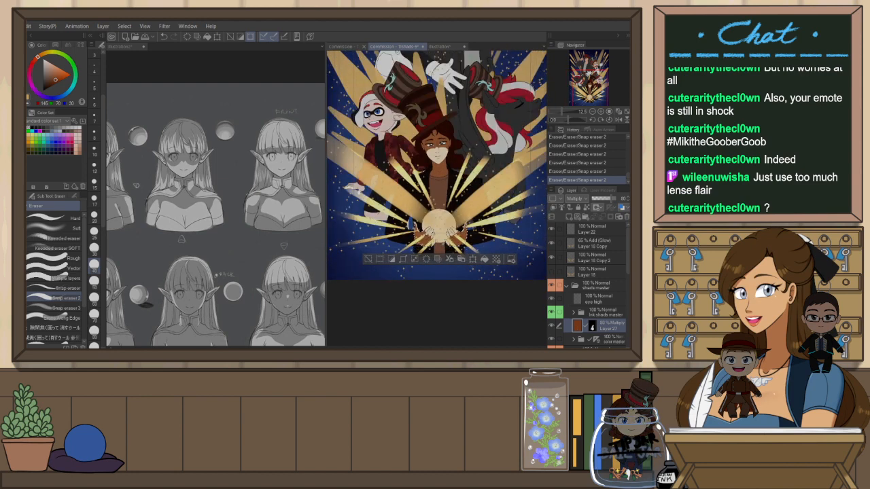
key(h)
key(ctrl+d)
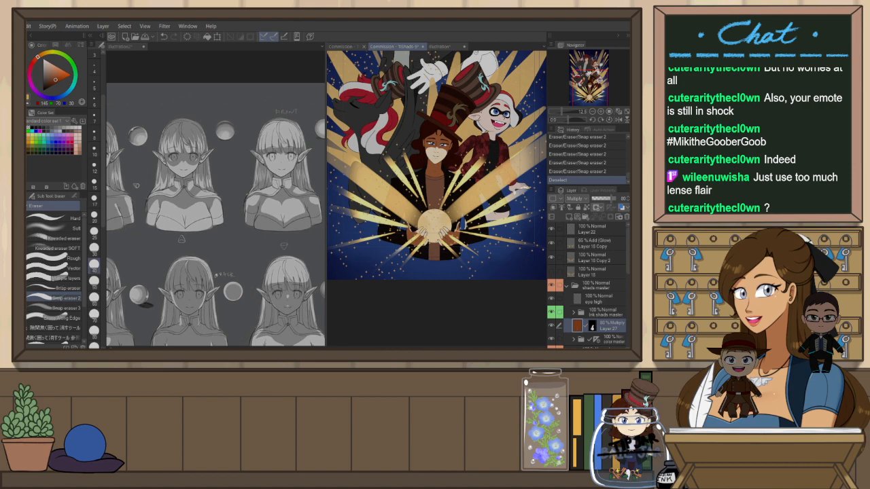
Zoom out and back in to review the whole illustration
scroll(348, 165, up, 4)
scroll(348, 165, down, 3)
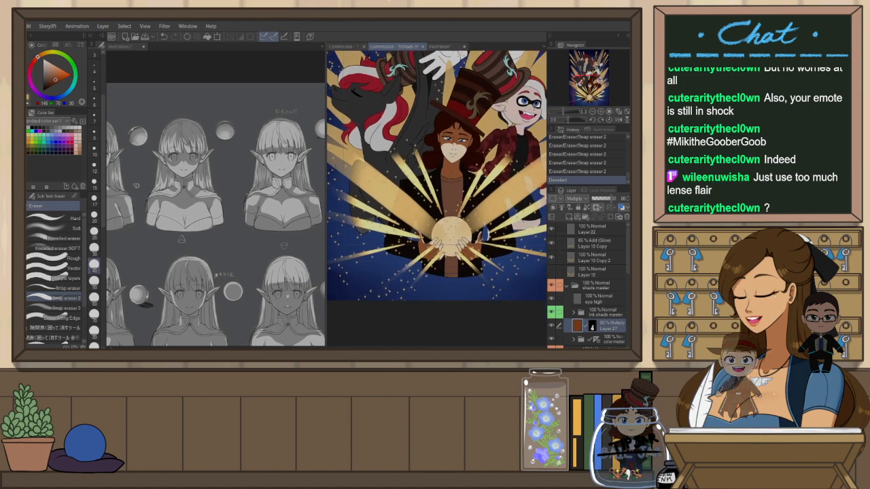
scroll(437, 184, up, 2)
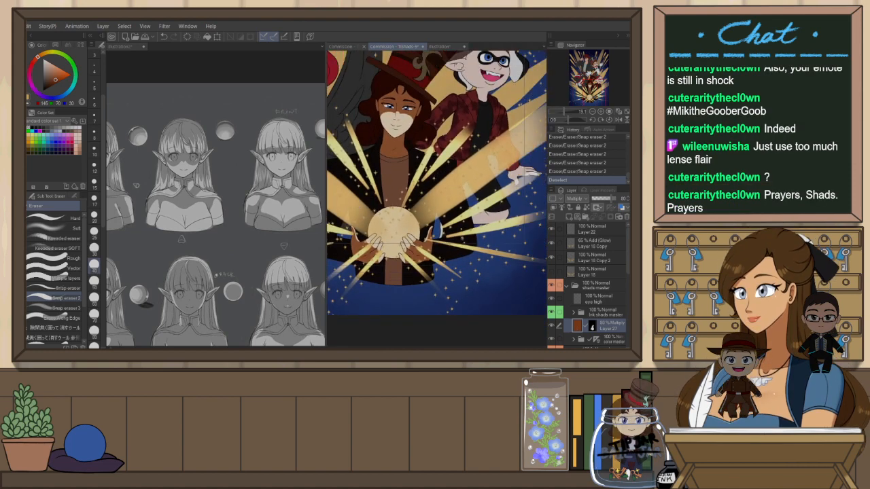
scroll(437, 184, down, 2)
scroll(443, 204, down, 2)
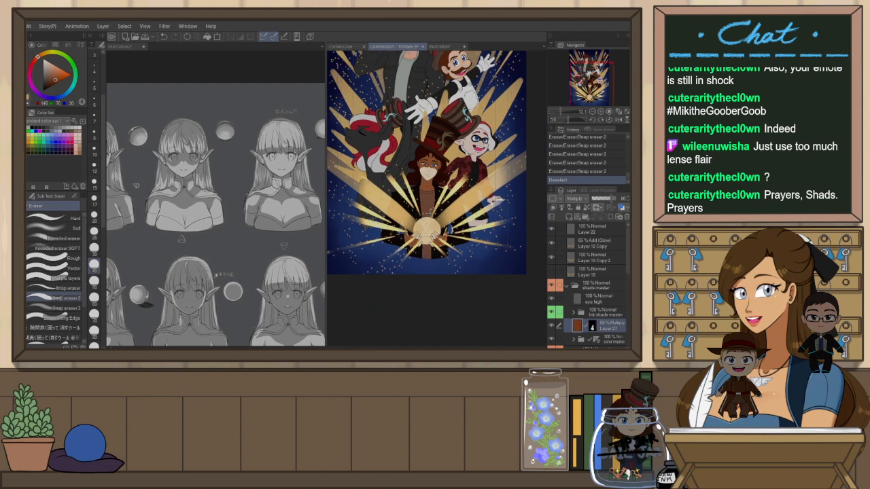
scroll(433, 211, up, 2)
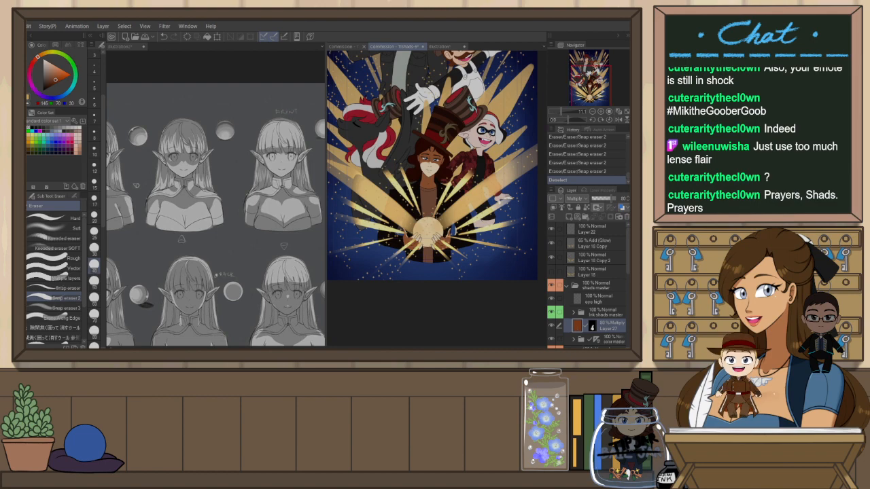
scroll(414, 143, up, 3)
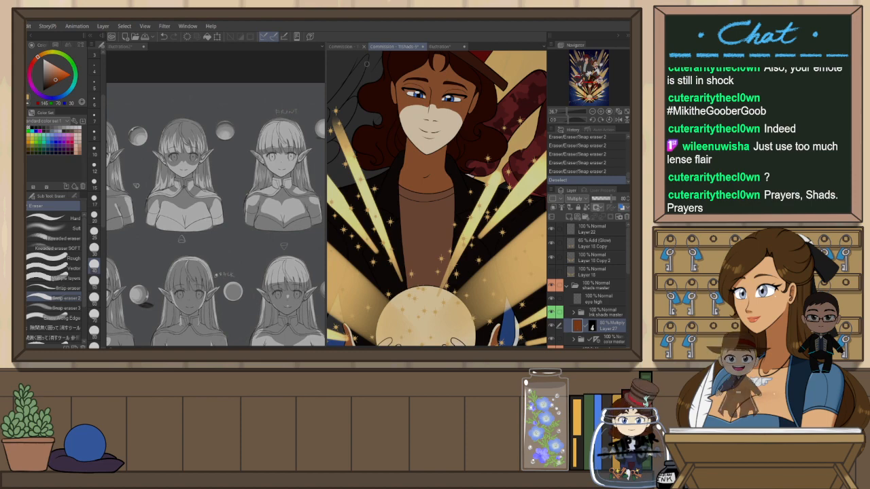
scroll(420, 161, down, 3)
scroll(437, 199, up, 3)
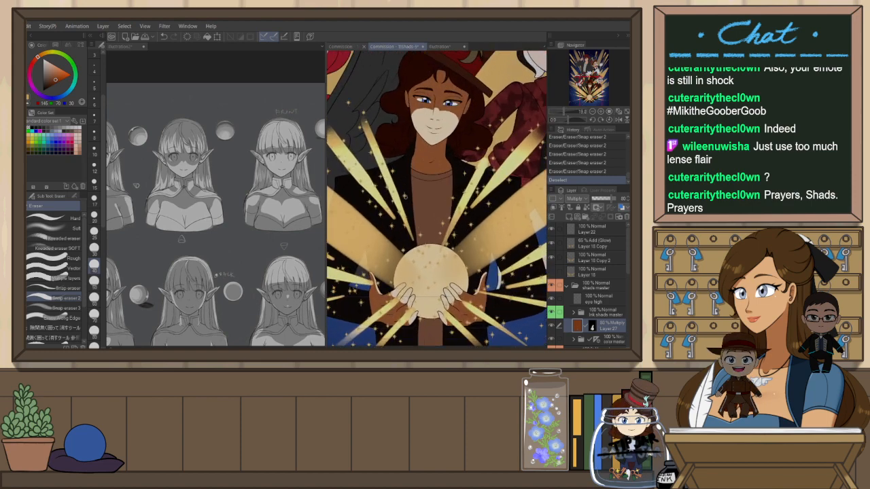
Auto-select the chest area on the ink shade layer and erase the Multiply shading there
click(605, 313)
key(w)
click(436, 215)
scroll(436, 215, down, 2)
shift+click(432, 305)
scroll(434, 274, up, 1)
scroll(434, 274, up, 1)
click(577, 326)
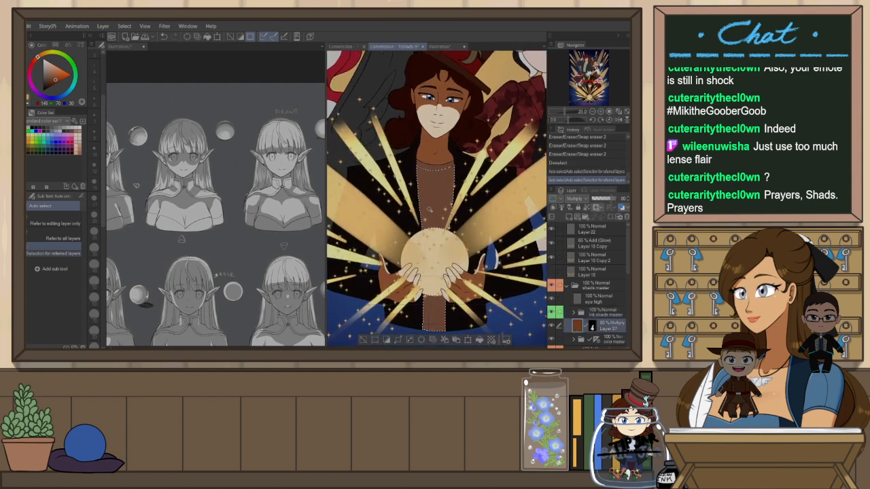
key(e)
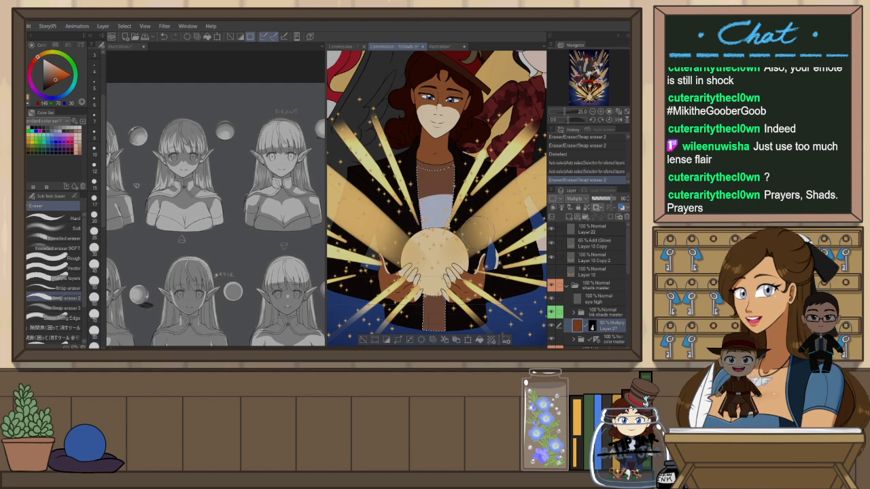
click(434, 210)
Auto-select the shirt and torso regions on the ink shade layer and erase the Multiply shading over the shirt
click(592, 311)
key(w)
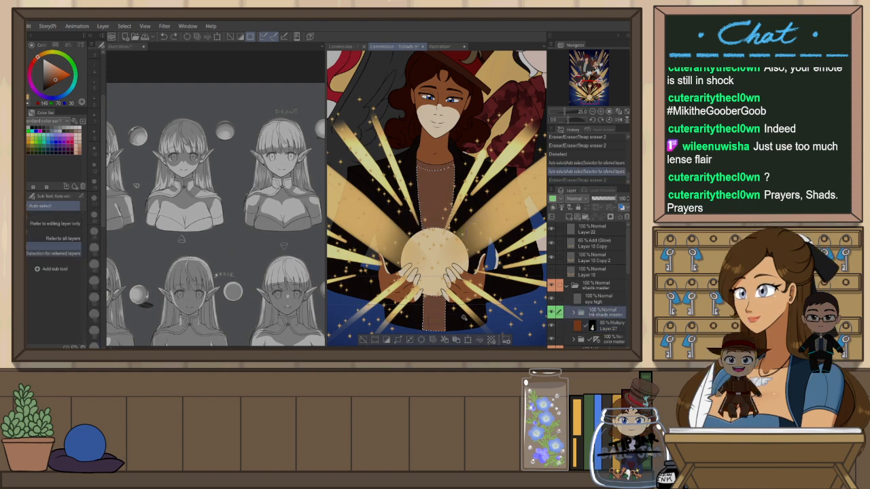
click(442, 316)
click(408, 319)
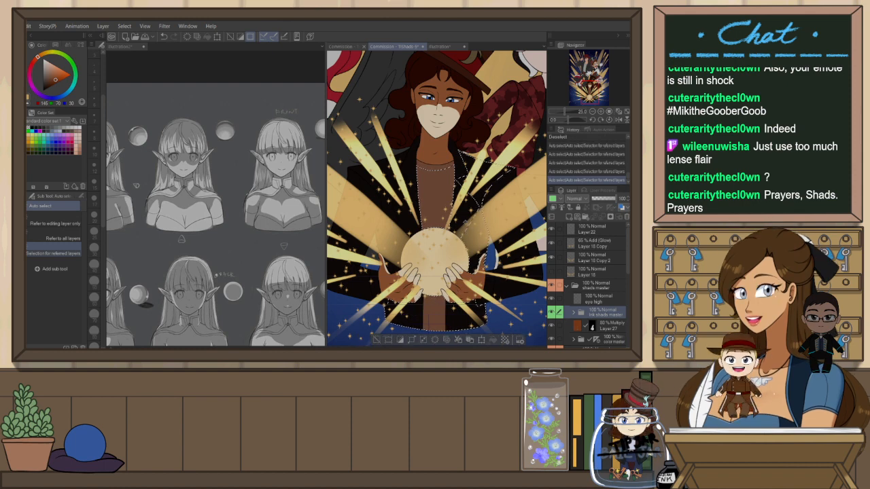
click(410, 227)
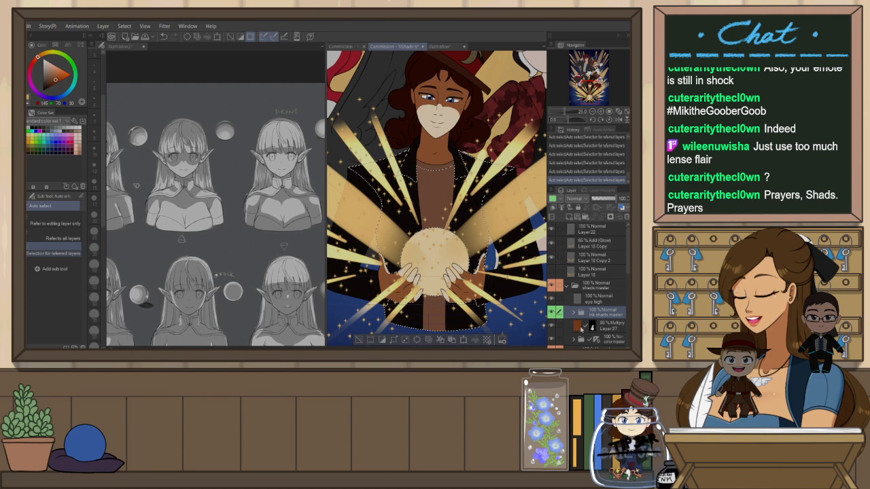
click(605, 327)
key(e)
drag(392, 247, 388, 269)
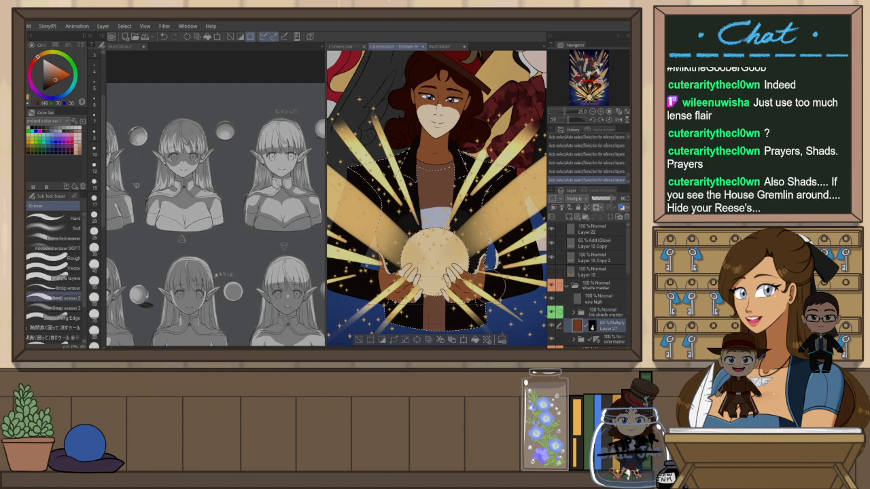
Compare the shirt with and without the erasure by undoing and redoing it
key(ctrl+z)
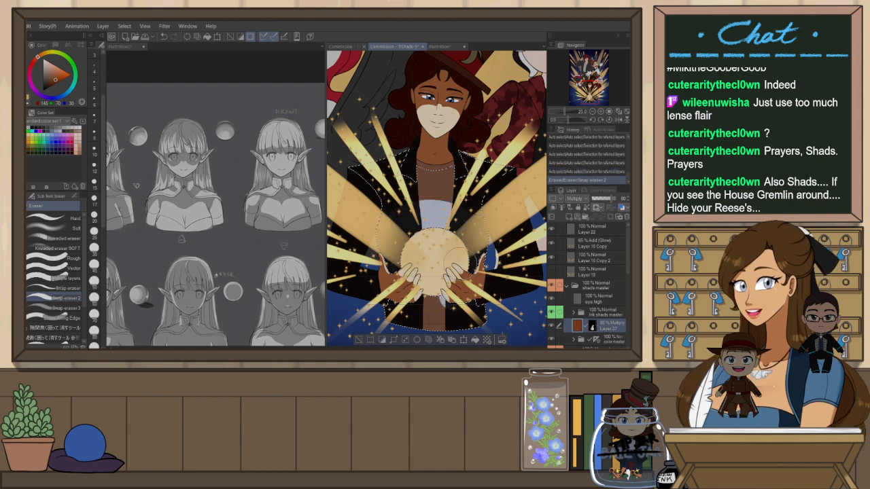
key(ctrl+y)
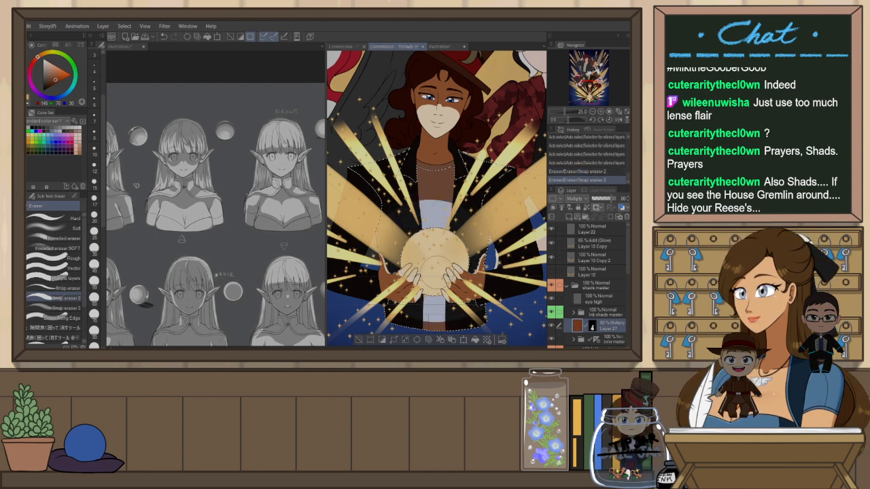
key(ctrl+y)
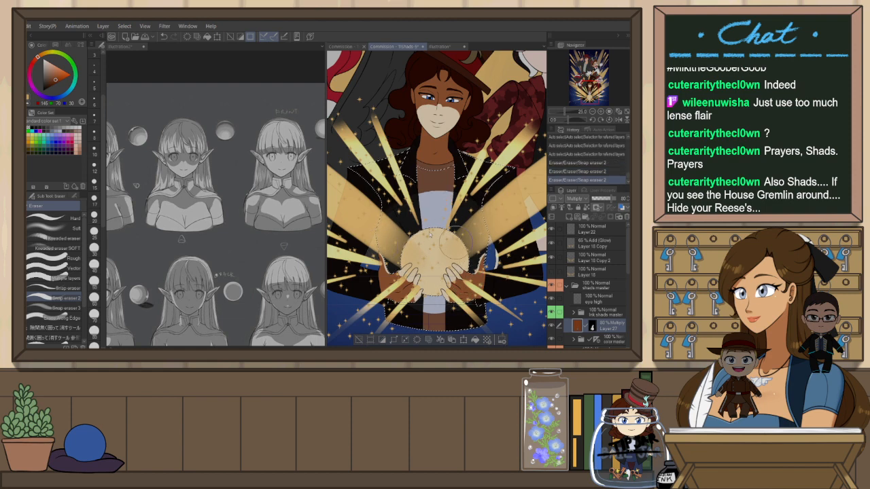
key(ctrl+z)
key(ctrl+y)
key(ctrl+z)
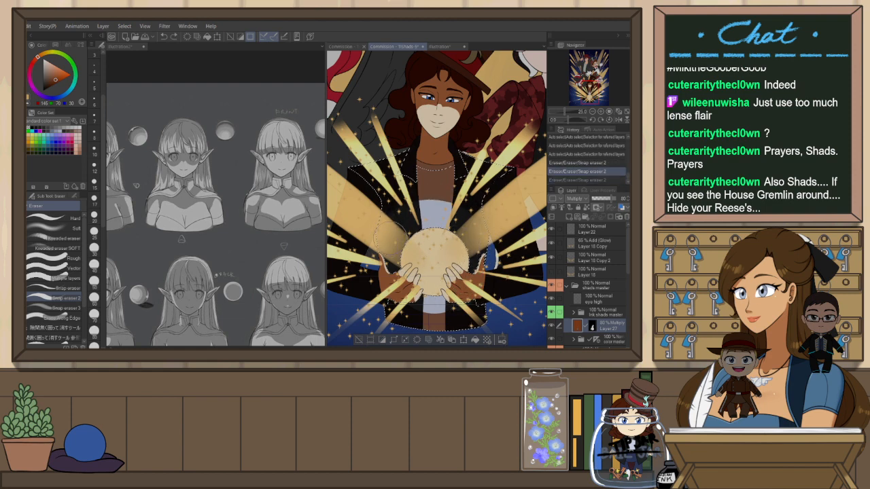
key(ctrl+y)
key(ctrl+z)
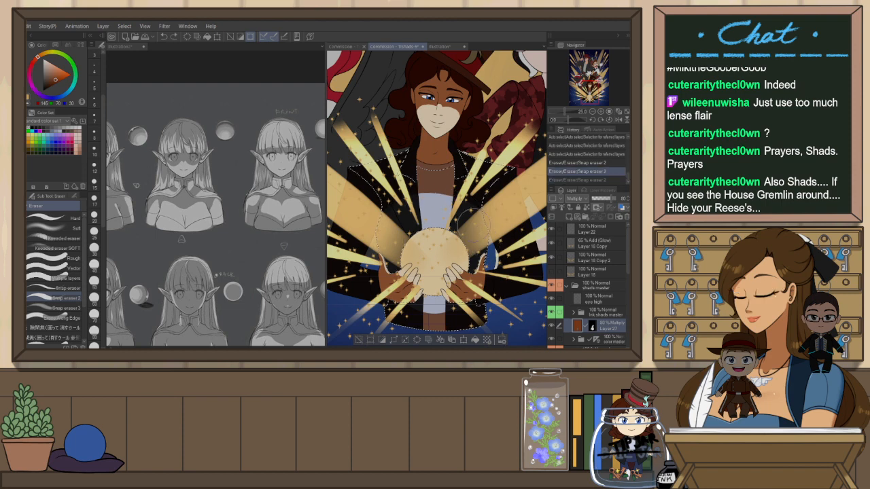
key(ctrl+y)
Try several more eraser strokes around the orb and shirt, undoing each one
drag(443, 297, 449, 300)
key(ctrl+z)
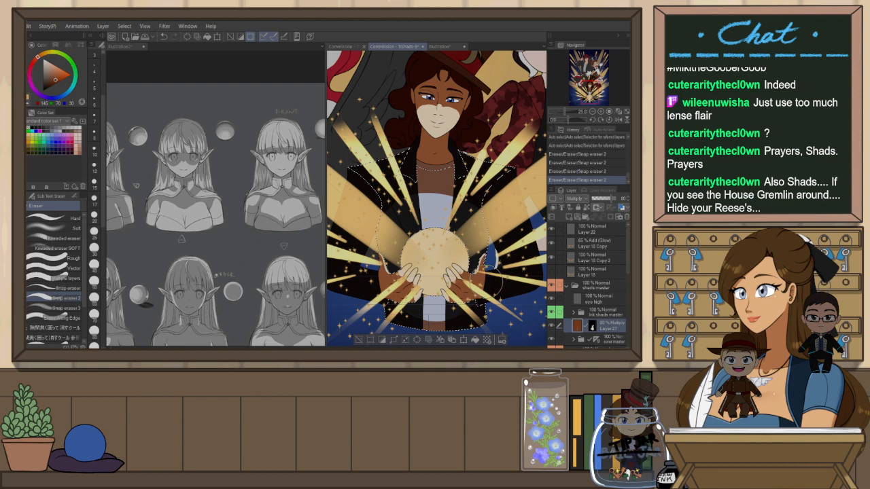
key(ctrl+d)
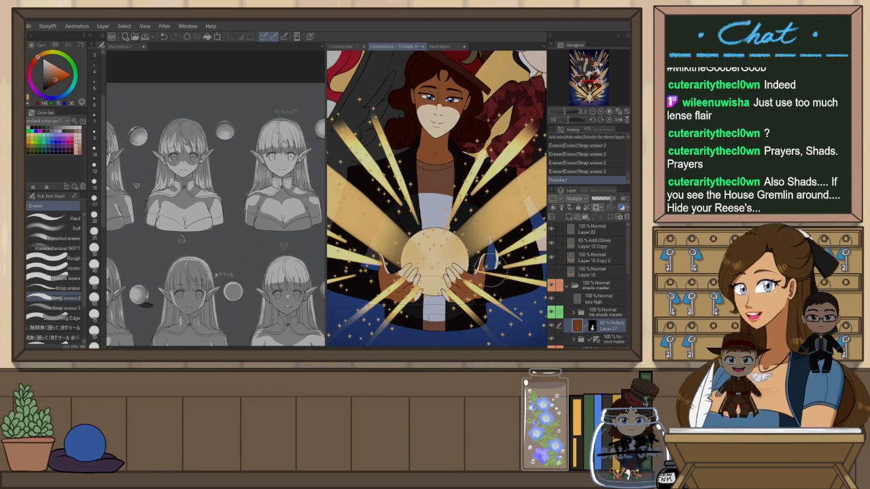
key(ctrl+z)
drag(420, 202, 452, 197)
key(ctrl+z)
drag(485, 238, 485, 255)
key(ctrl+z)
drag(388, 231, 484, 240)
key(ctrl+z)
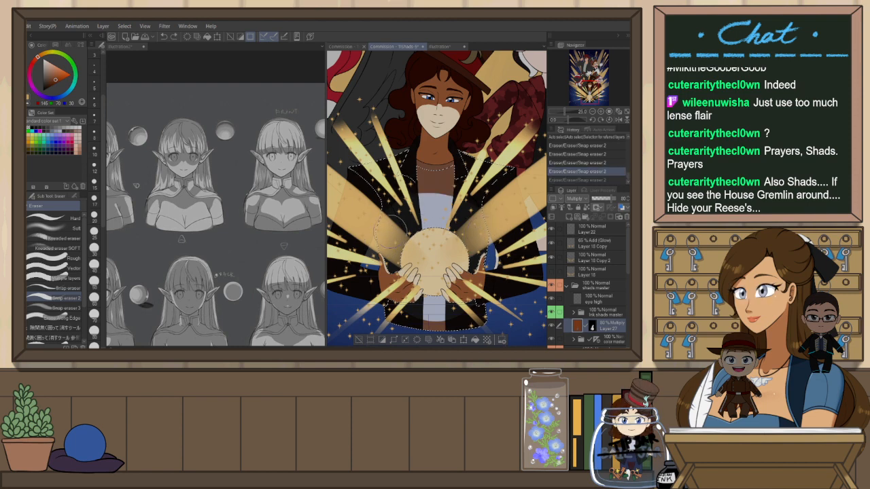
Auto-select the jacket regions on the ink shade layer and switch to the Eraser on the Multiply shading layer
key(ctrl+d)
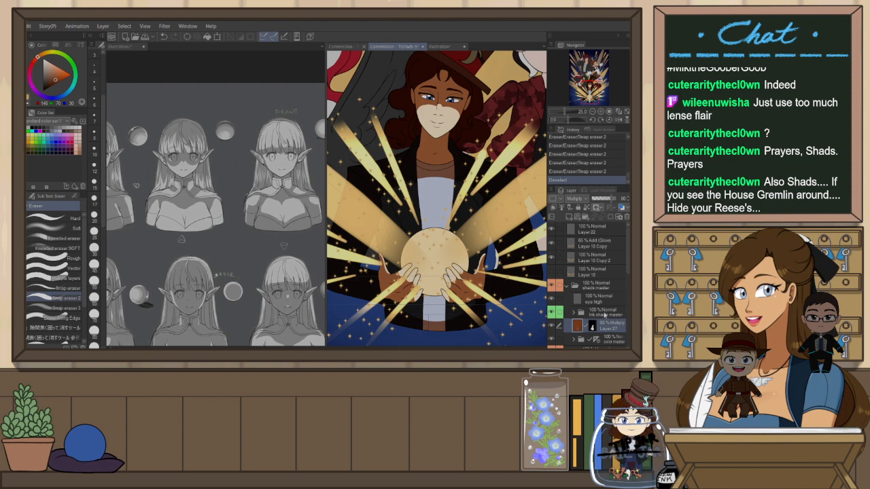
click(601, 313)
key(w)
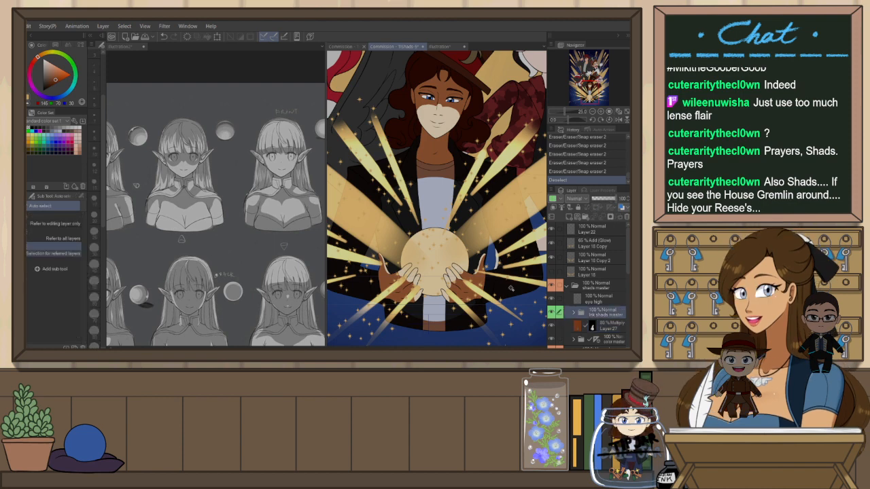
click(493, 295)
shift+click(391, 270)
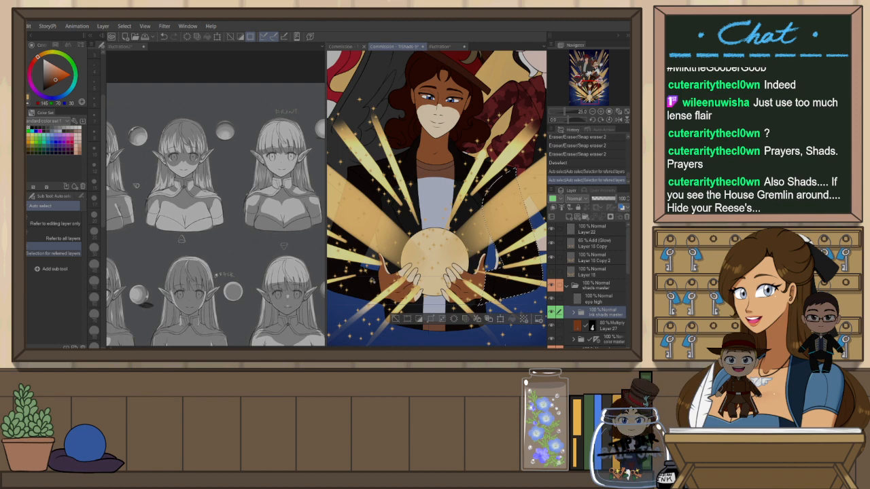
shift+click(376, 280)
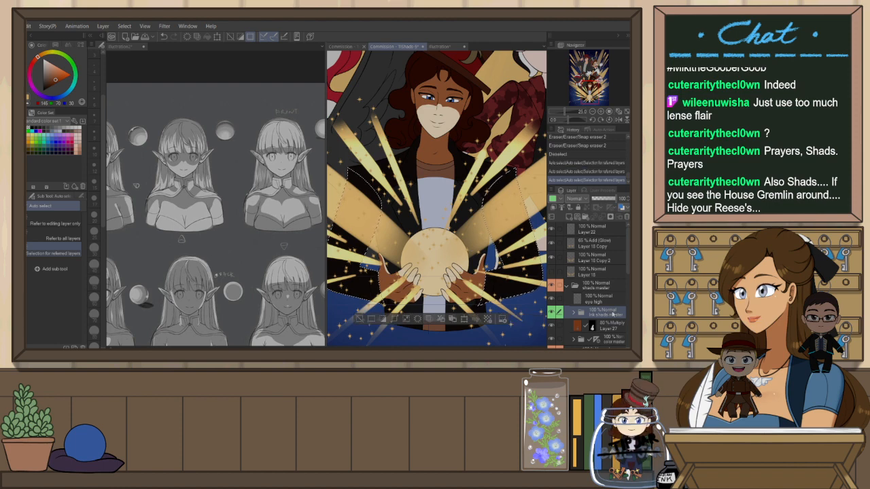
click(605, 325)
key(e)
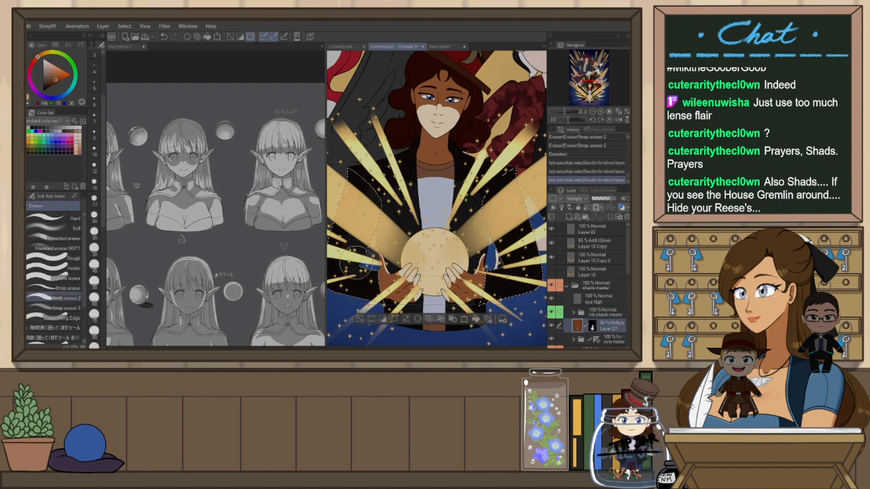
key(ctrl+z)
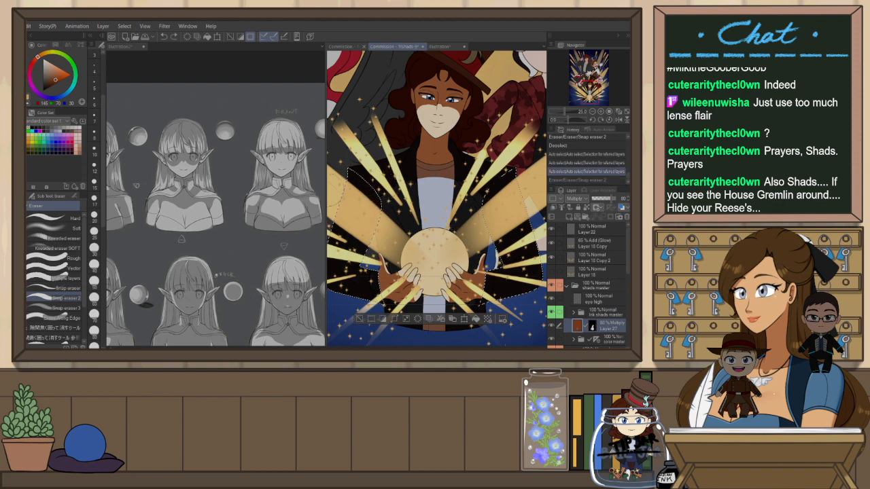
key(ctrl+y)
Erase the Multiply shading on the jacket around the gold beams with repeated eraser strokes, retrying several times
scroll(100, 297, down, 5)
scroll(100, 297, down, 3)
drag(387, 201, 367, 243)
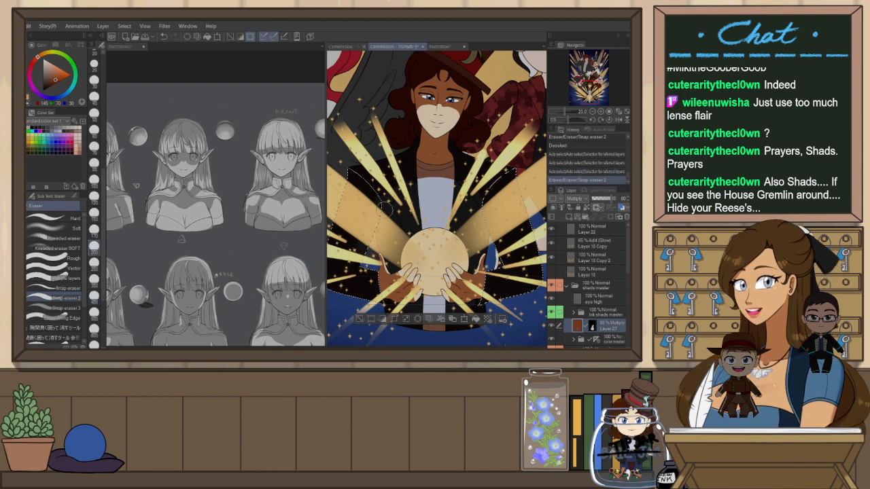
key(ctrl+z)
drag(385, 205, 365, 245)
key(ctrl+z)
drag(384, 206, 359, 254)
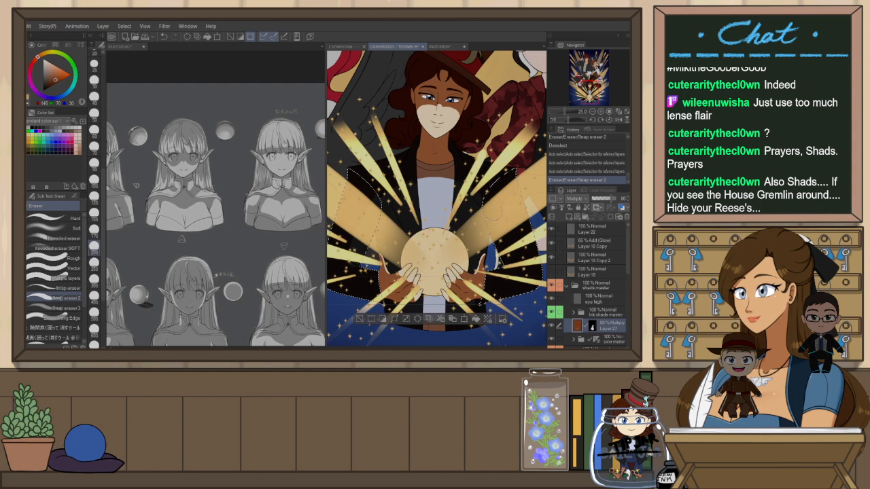
drag(512, 267, 514, 273)
key(ctrl+z)
drag(487, 208, 509, 258)
key(ctrl+z)
drag(487, 207, 504, 243)
key(ctrl+z)
drag(479, 195, 509, 252)
key(ctrl+z)
drag(479, 196, 512, 255)
click(93, 164)
drag(484, 200, 509, 255)
key(ctrl+z)
drag(486, 201, 517, 258)
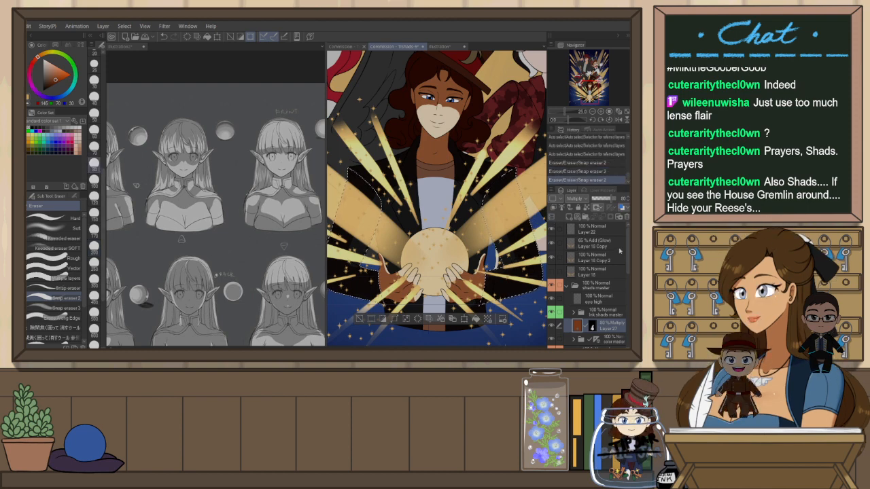
Group the top light and glow layers into a new folder named Light Front
click(586, 229)
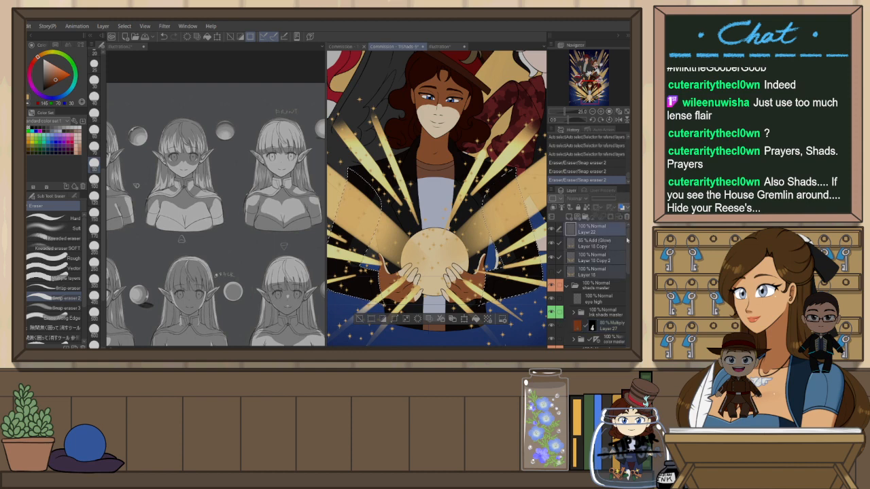
key(ctrl+g)
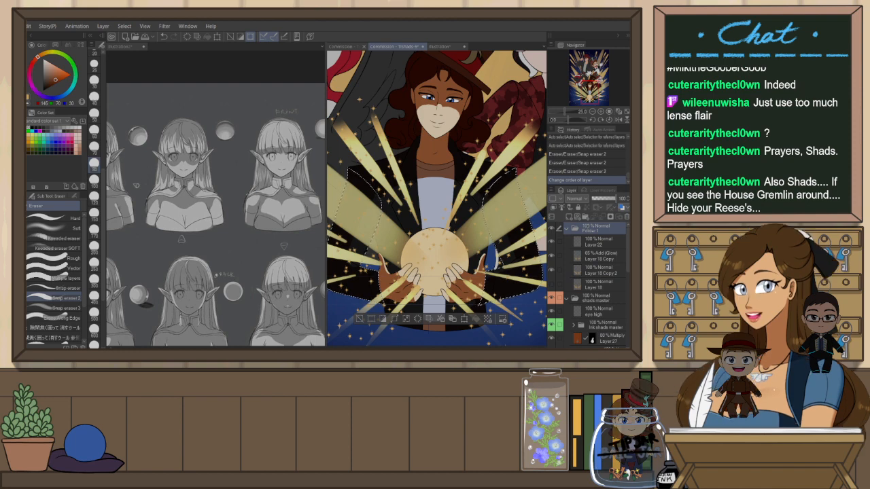
double_click(589, 231)
text(Light Front)
key(Return)
Give the Light Front folder a layer colour and hide it
click(567, 230)
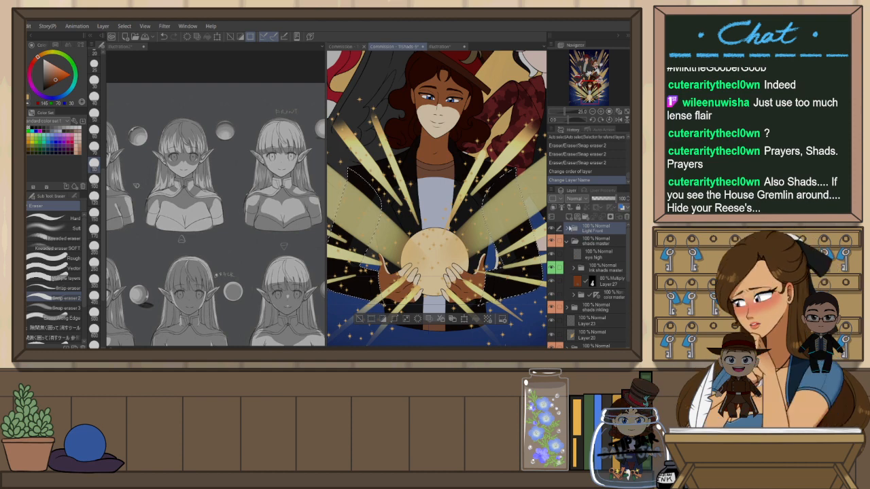
click(561, 202)
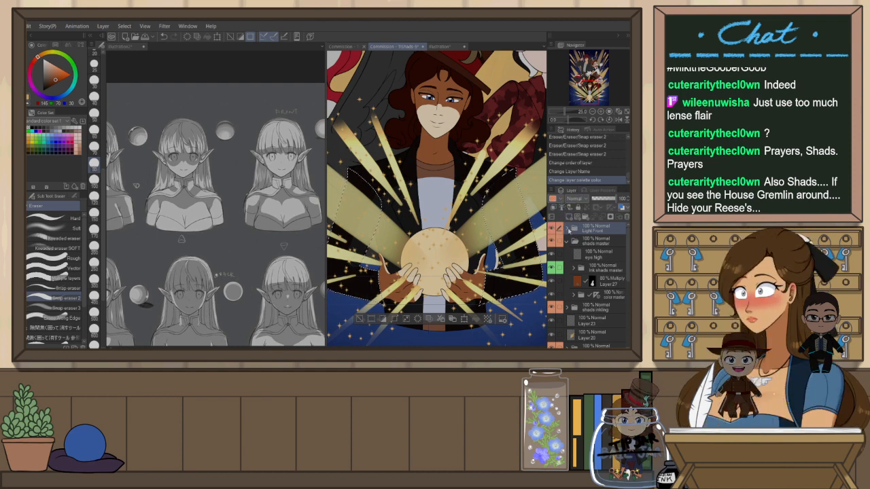
click(568, 230)
click(552, 229)
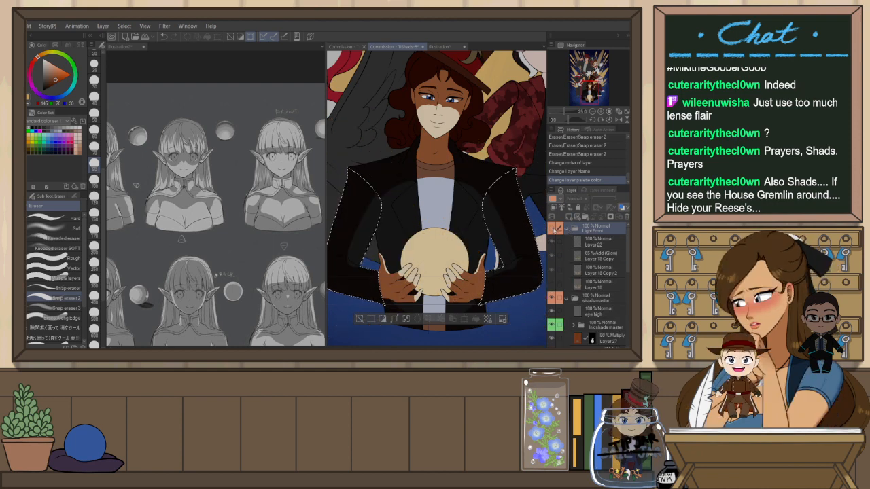
Select the Multiply shading layer, zoom in on the jacket, and undo the last three eraser strokes
scroll(611, 321, down, 2)
click(615, 319)
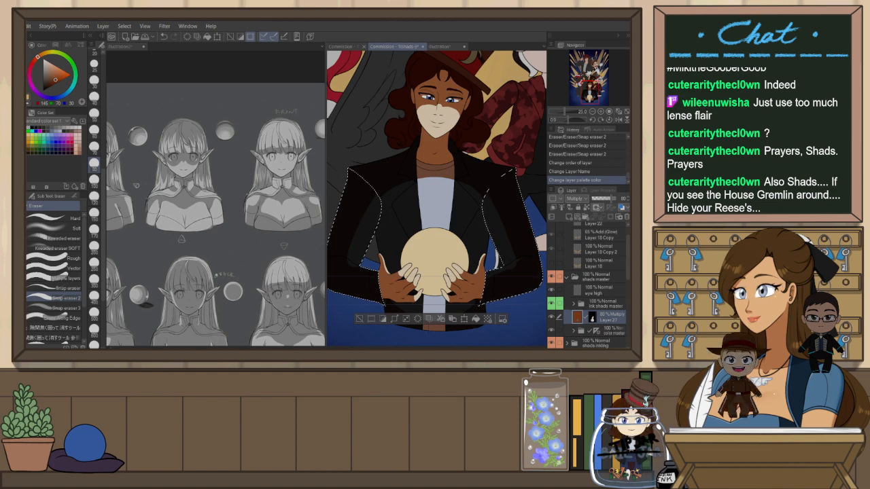
scroll(369, 234, up, 1)
mouse_move(369, 234)
mouse_down()
mouse_move(396, 196)
mouse_move(410, 146)
mouse_move(370, 219)
mouse_move(410, 144)
mouse_up()
key(ctrl+z)
key(ctrl+z)
key(ctrl+z)
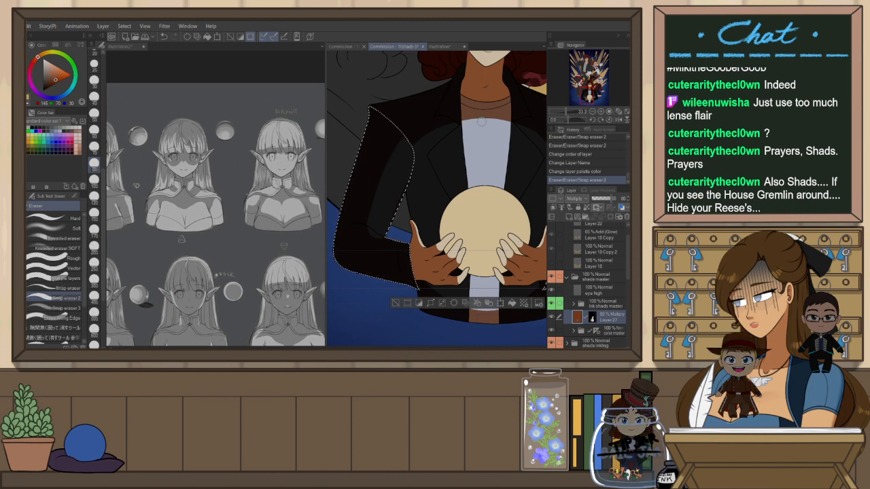
Erase the Multiply shading along the jacket's left lapel and sleeve with several eraser strokes
drag(449, 216, 423, 214)
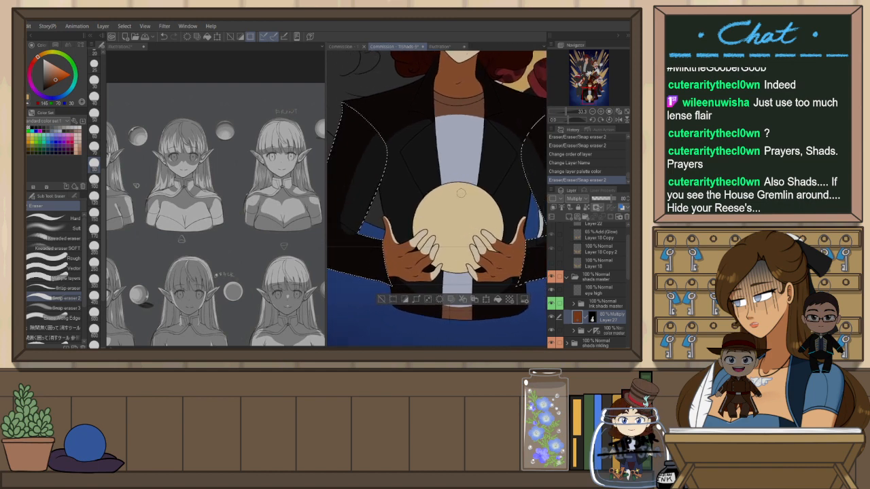
drag(507, 189, 466, 186)
drag(397, 147, 414, 146)
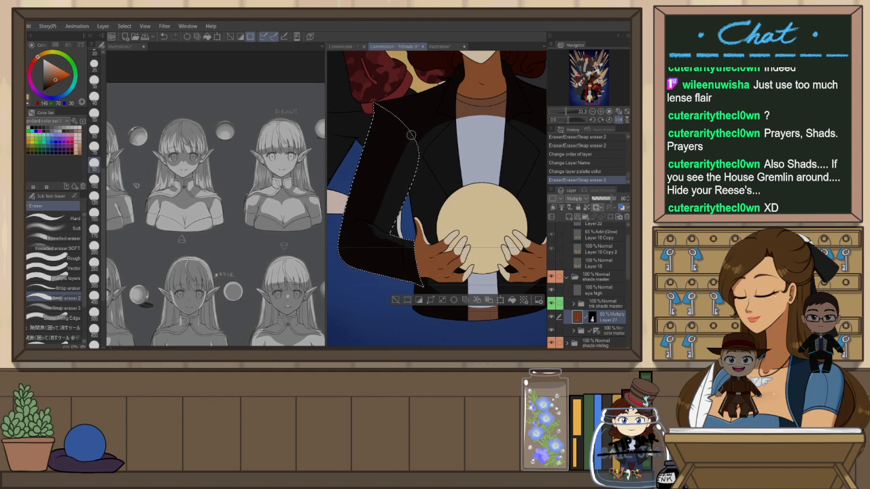
drag(411, 135, 392, 191)
key(ctrl+z)
drag(410, 144, 384, 205)
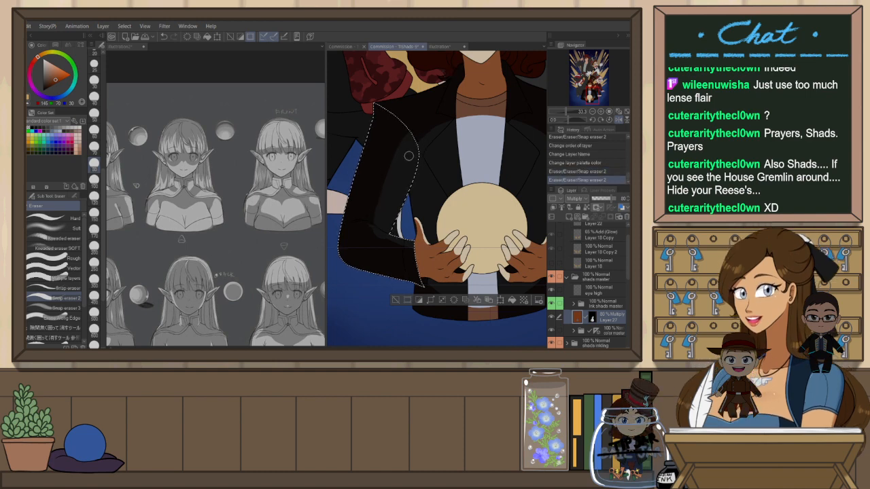
key(ctrl+z)
drag(410, 151, 389, 190)
key(ctrl+z)
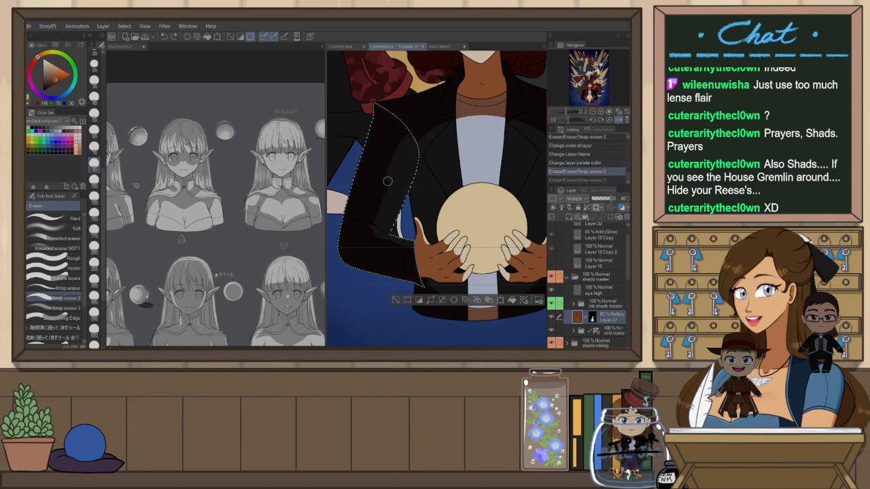
drag(409, 150, 389, 194)
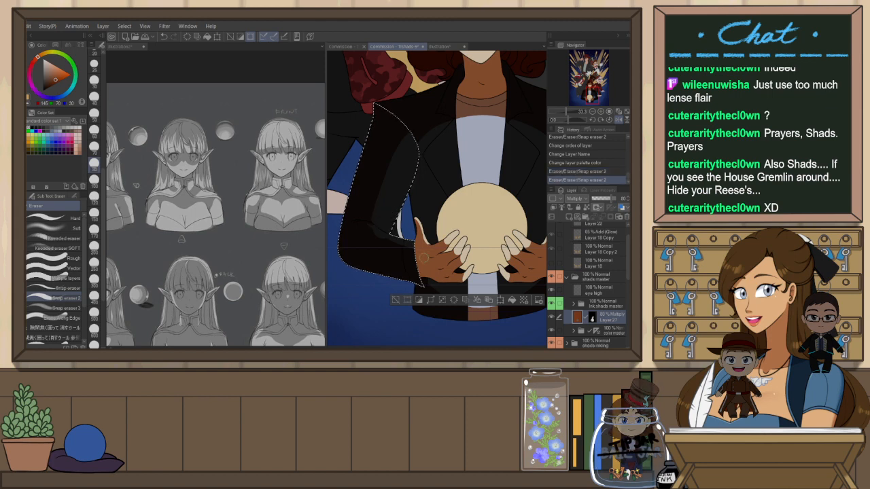
Rotate and zoom the view, then erase shading on the left sleeve below the hand
key(r)
drag(421, 254, 449, 206)
key(ctrl+plus)
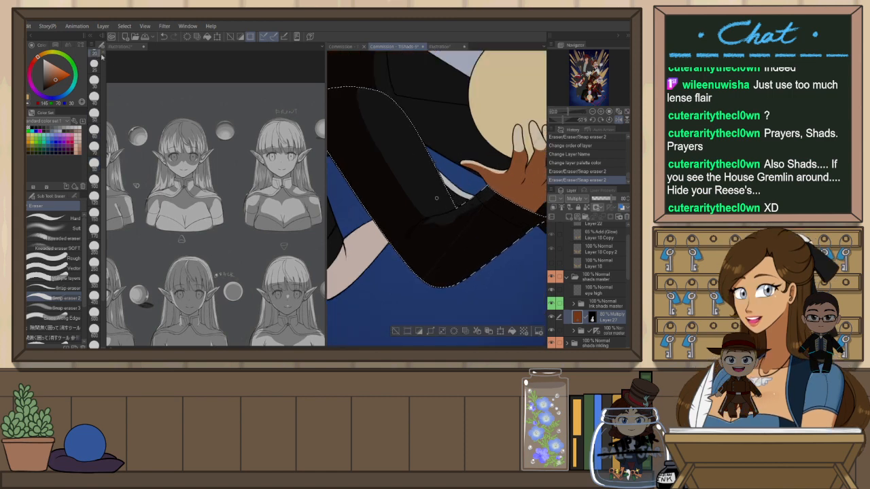
drag(454, 214, 423, 221)
key(ctrl+z)
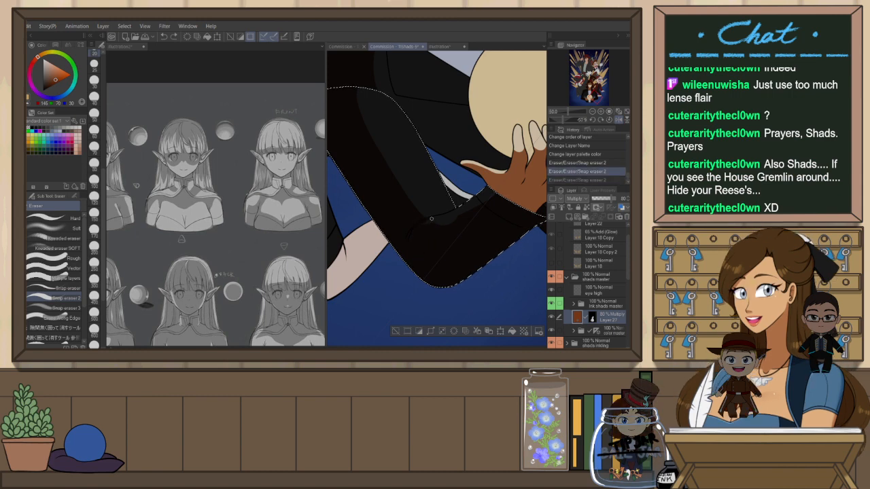
drag(431, 218, 449, 229)
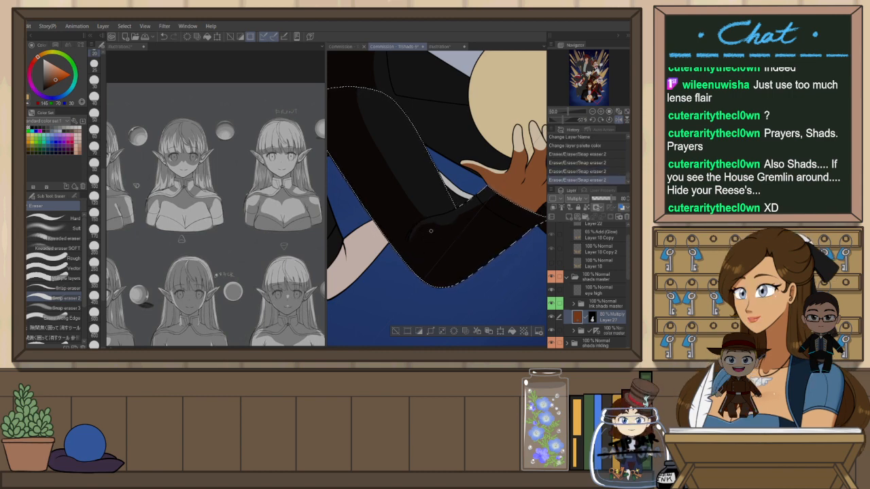
drag(449, 225, 410, 238)
key(ctrl+z)
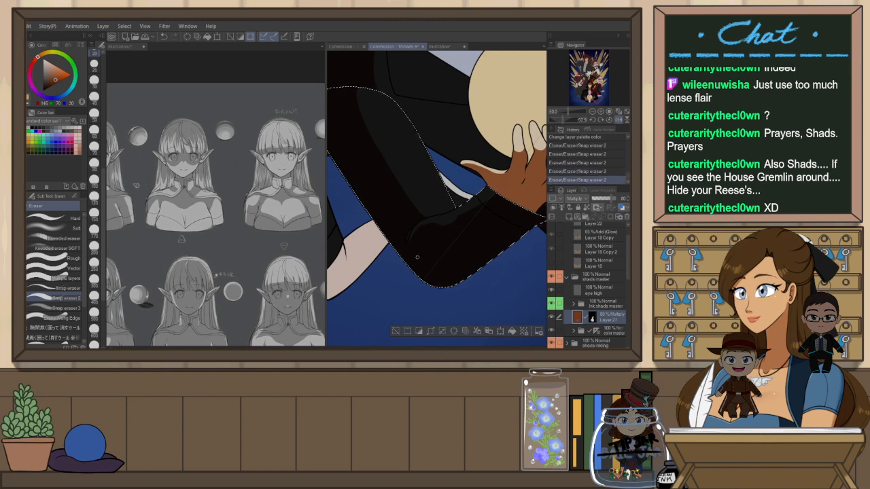
Flip the view and draw two Darker pencil shading strokes along the right sleeve
key(h)
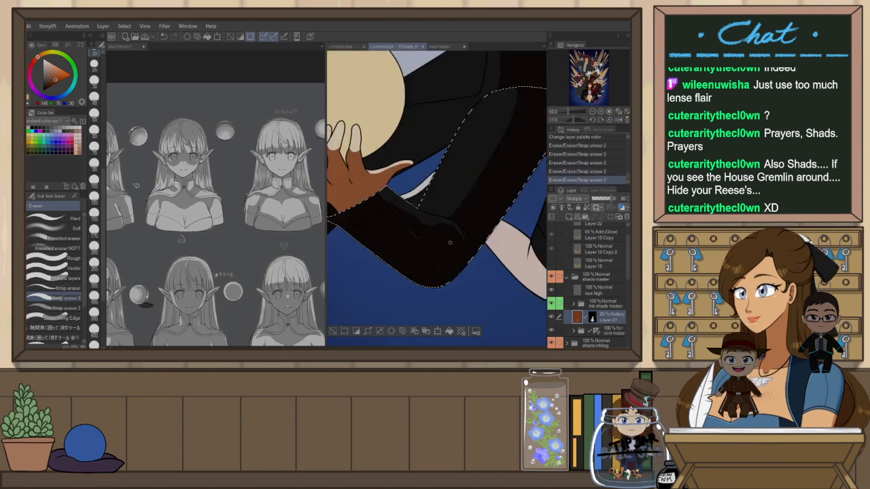
key(r)
mouse_move(469, 224)
mouse_down()
mouse_move(433, 161)
mouse_move(474, 190)
mouse_up()
key(p)
key(p)
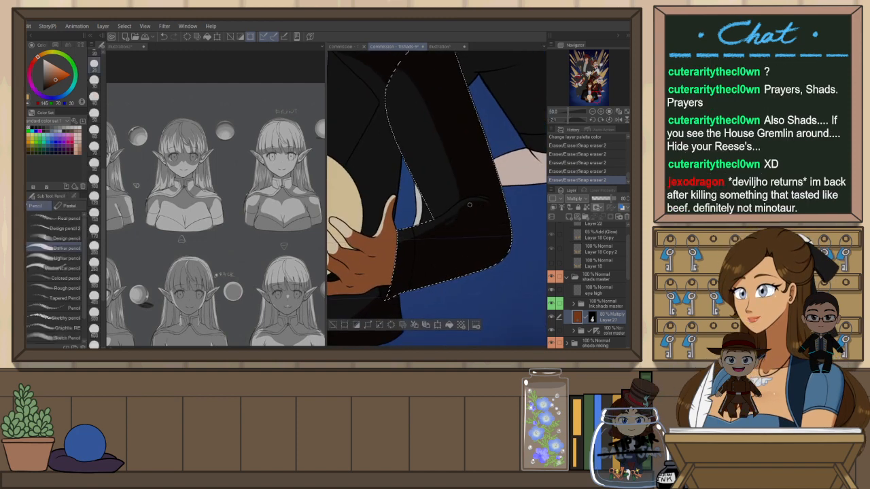
key(ctrl+z)
drag(487, 198, 429, 236)
mouse_move(463, 209)
mouse_down()
mouse_move(410, 249)
mouse_move(437, 234)
mouse_move(470, 237)
mouse_move(471, 262)
mouse_move(509, 273)
mouse_up()
scroll(469, 256, down, 2)
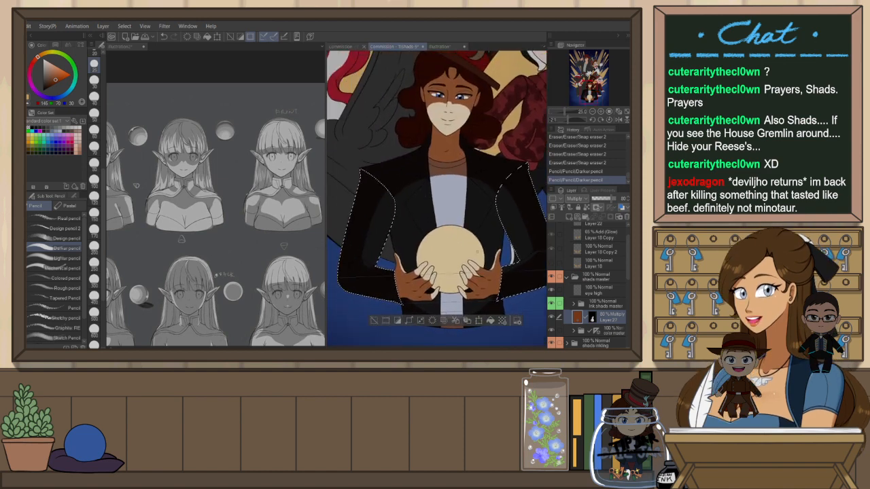
Erase shading on the right sleeve near the hand with a smaller eraser
key(h)
key(e)
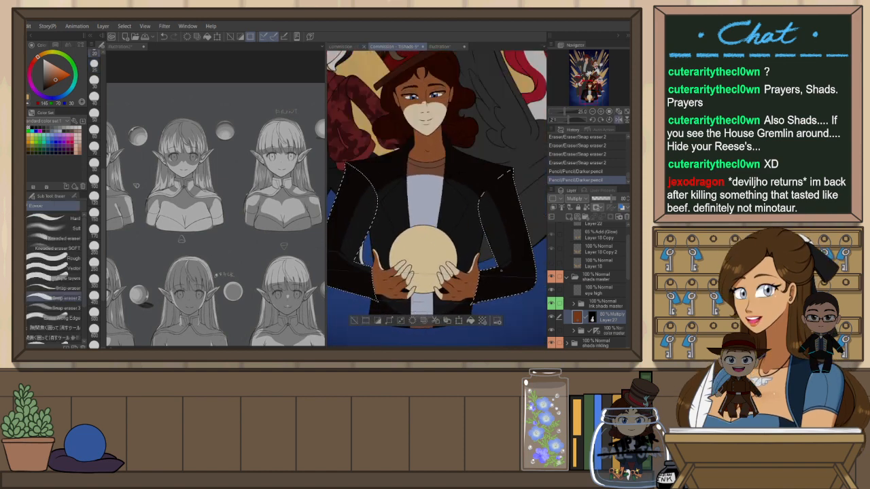
scroll(497, 278, up, 2)
mouse_move(493, 297)
mouse_down()
mouse_move(483, 260)
mouse_move(482, 276)
mouse_up()
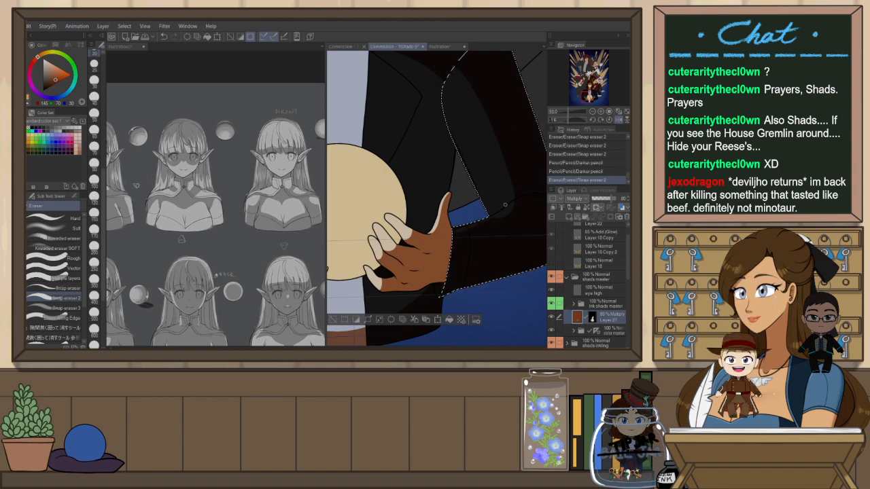
key(ctrl+z)
drag(508, 203, 438, 199)
key(bracketleft)
key(bracketleft)
key(bracketleft)
drag(395, 224, 443, 196)
key(ctrl+z)
mouse_move(397, 224)
mouse_down()
mouse_move(443, 197)
mouse_move(426, 214)
mouse_up()
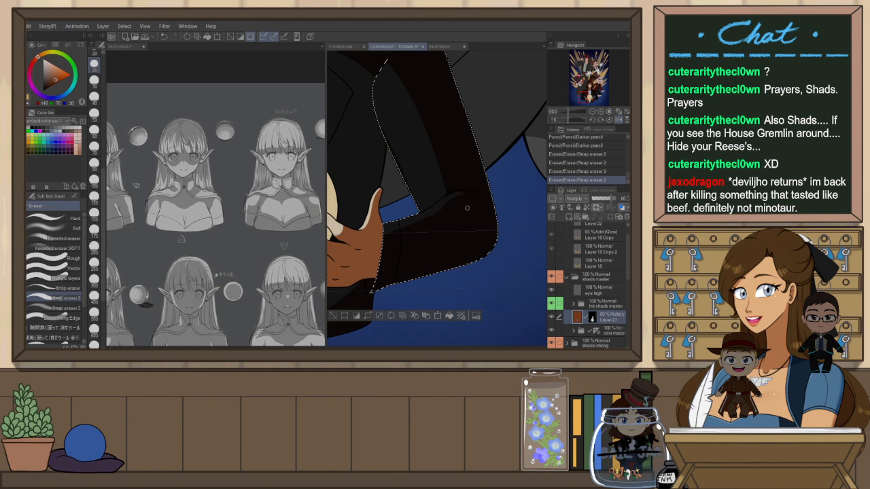
Erase shading along the sleeve cuff and enlarge the eraser size
key(h)
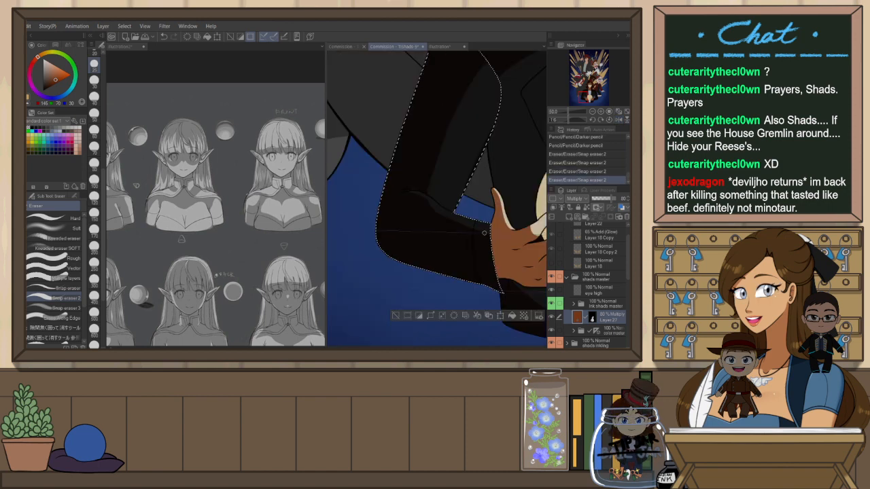
drag(487, 263, 447, 208)
key(ctrl+z)
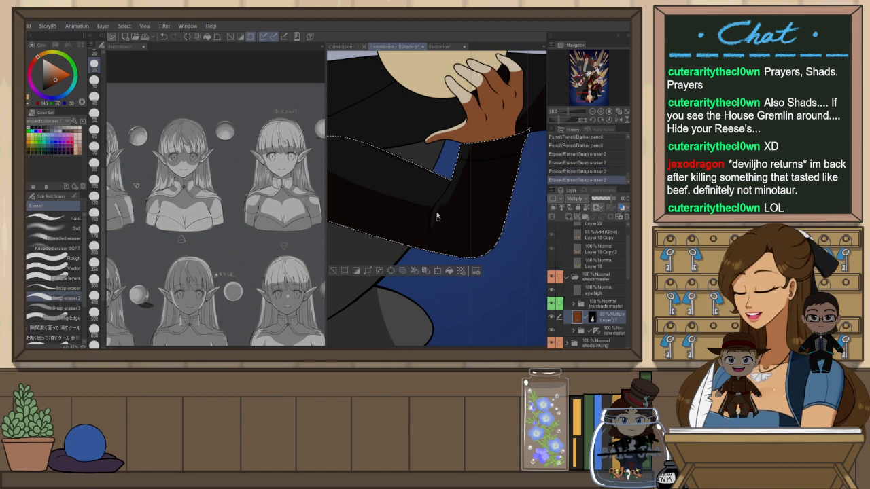
key(ctrl+y)
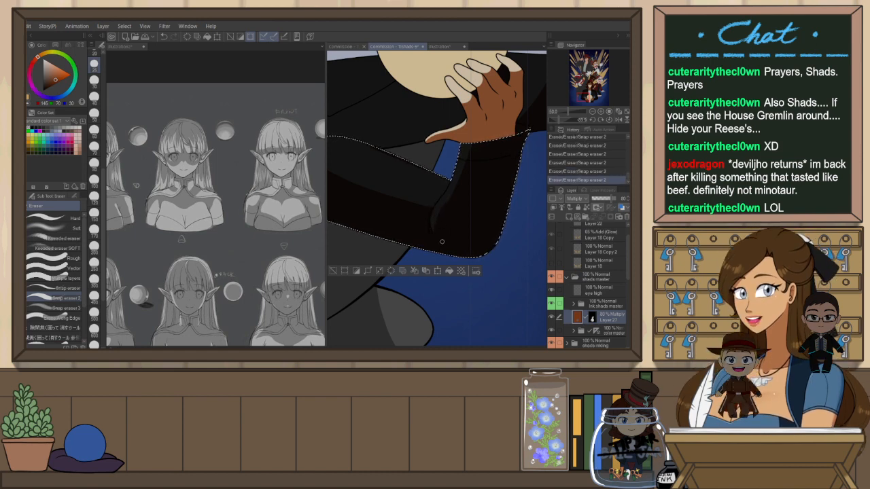
key(ctrl+@)
key(bracketright)
key(bracketright)
key(bracketright)
key(bracketright)
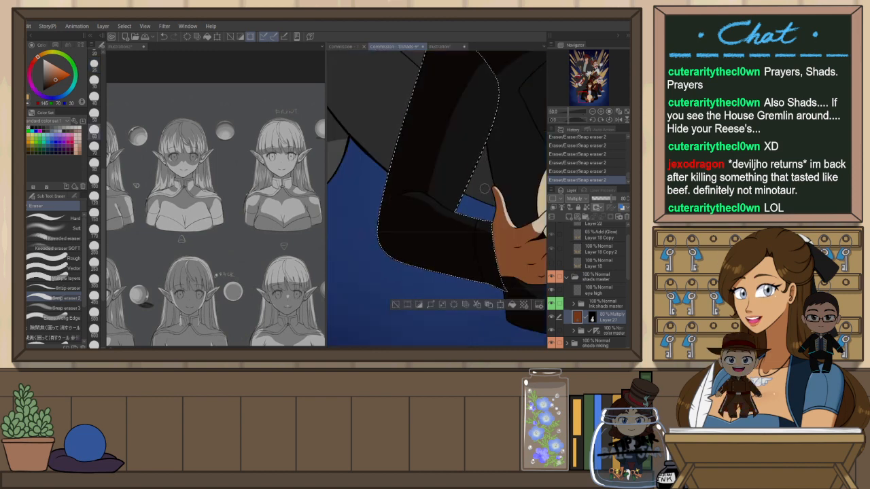
Undo the last stroke and erase shading along the inner elbow bend of the right sleeve
key(h)
key(p)
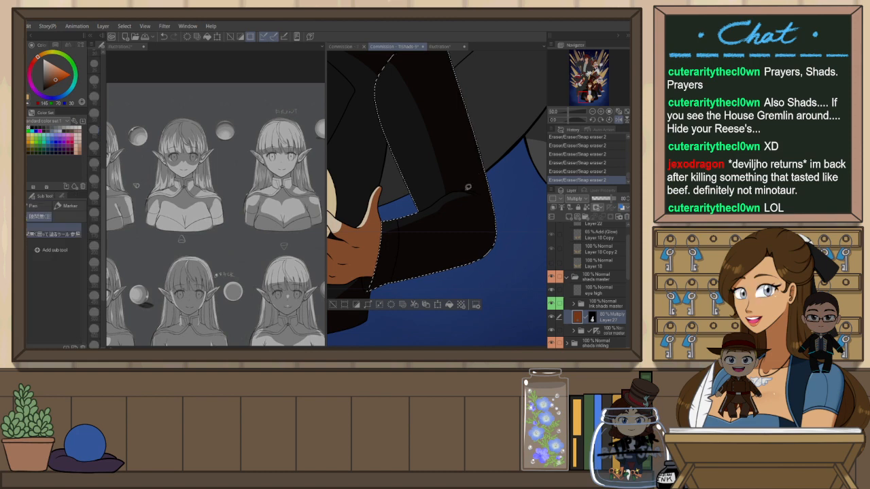
key(ctrl+z)
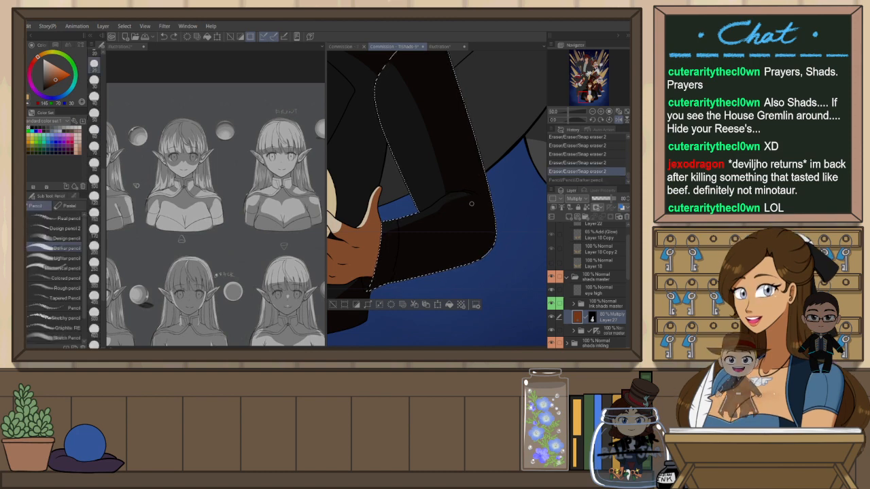
key(r)
mouse_move(469, 255)
mouse_down()
mouse_move(485, 214)
mouse_move(482, 187)
mouse_up()
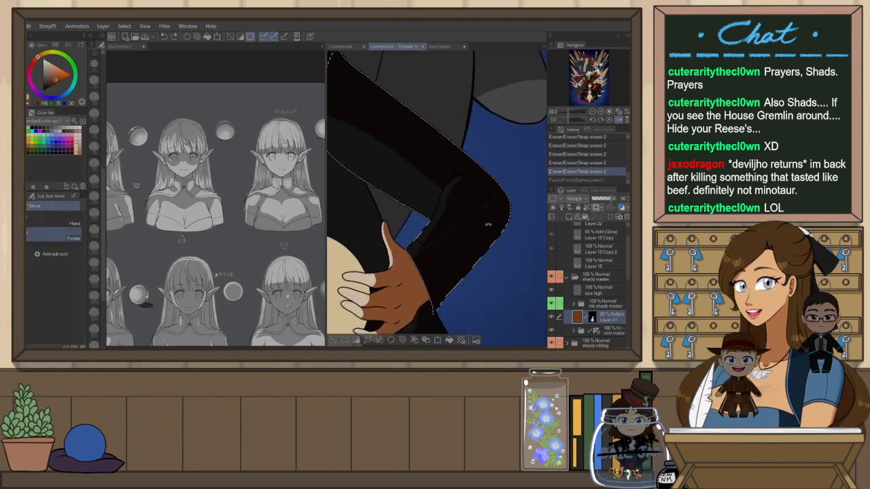
key(ctrl+plus)
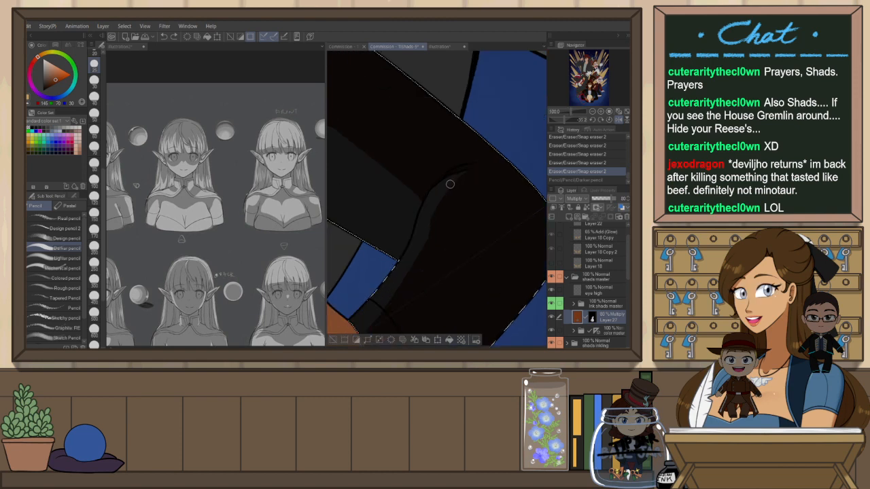
key(e)
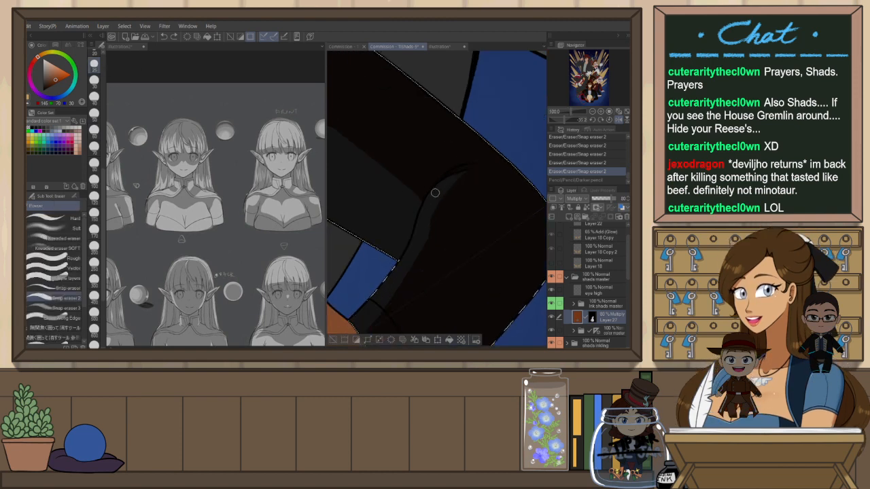
drag(472, 167, 432, 197)
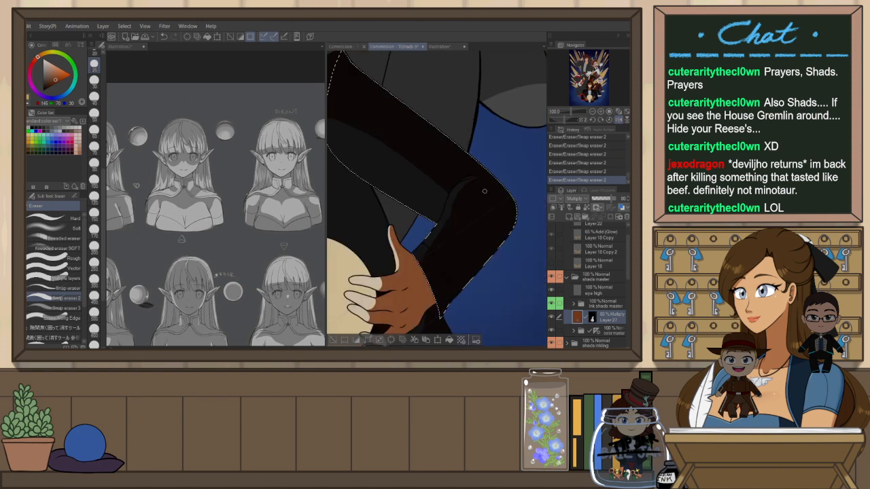
Draw two Darker pencil shading strokes on the sleeve fold below the hand and erase a little near the cuff
key(ctrl+0)
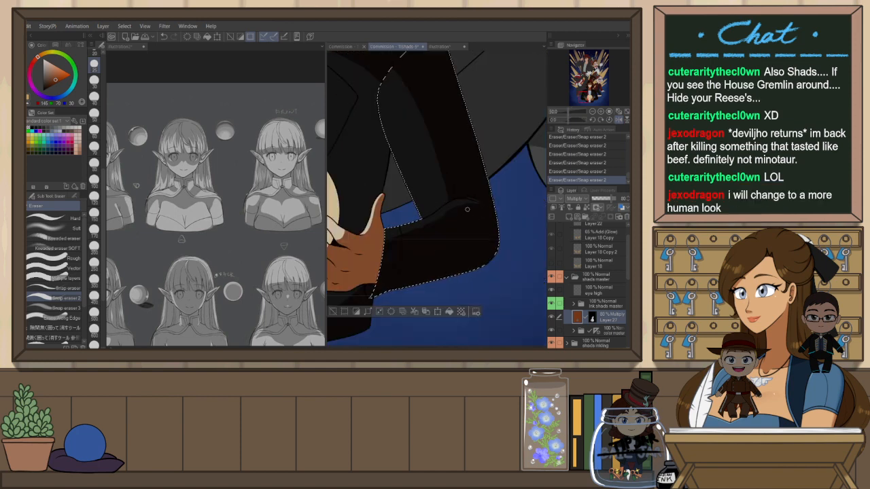
key(h)
key(r)
mouse_move(467, 209)
mouse_down()
mouse_move(489, 225)
mouse_move(429, 193)
mouse_up()
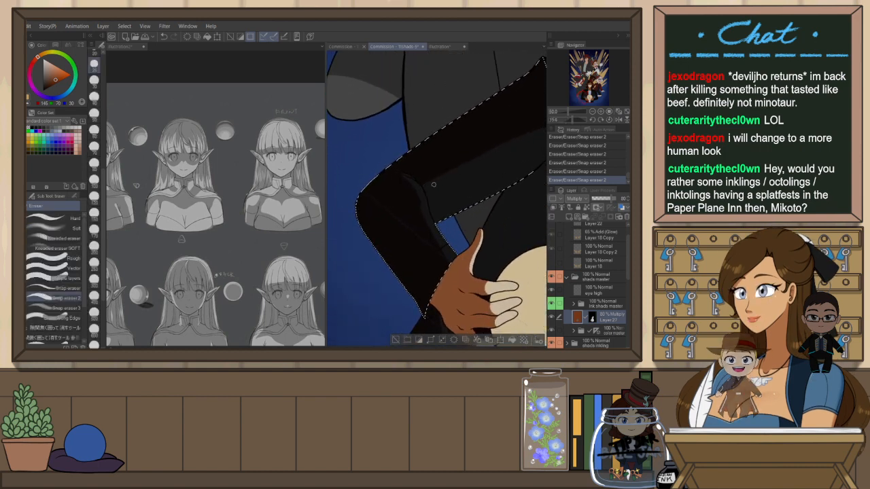
drag(485, 194, 459, 209)
key(ctrl+@)
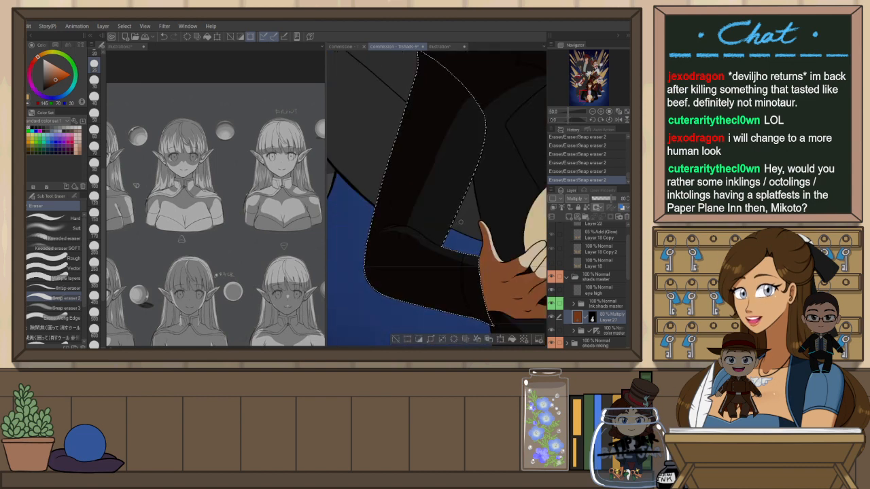
key(space)
mouse_move(461, 263)
mouse_down()
mouse_move(488, 243)
mouse_move(496, 217)
mouse_up()
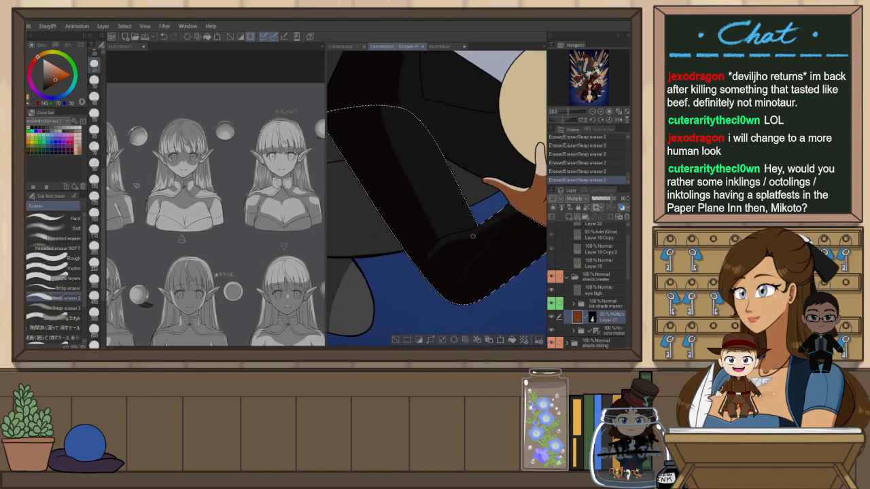
scroll(451, 251, up, 2)
key(p)
drag(444, 277, 388, 260)
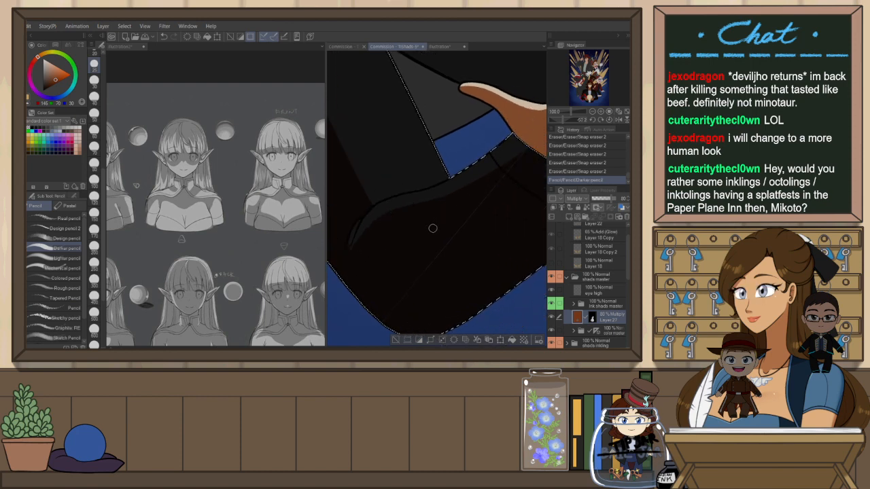
drag(524, 153, 402, 236)
key(e)
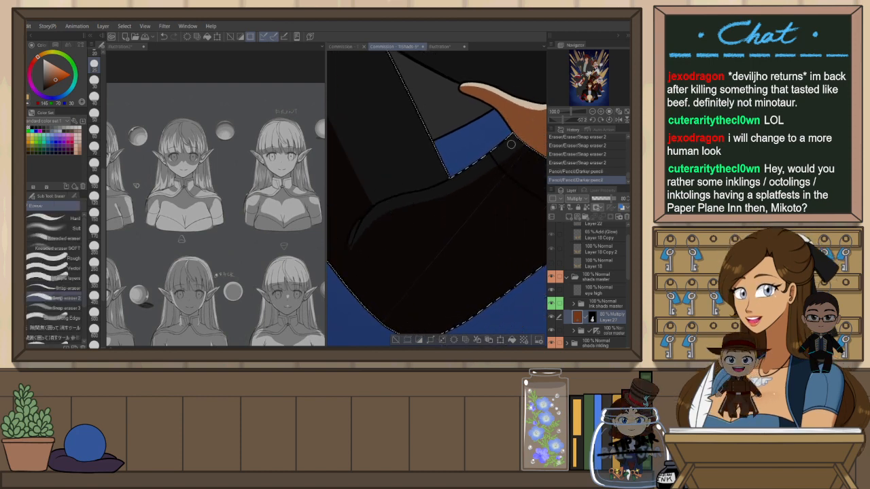
drag(514, 146, 469, 170)
Enlarge the eraser and try erasing shading along the sleeve edge beside the hand, undoing the strokes
scroll(492, 175, down, 2)
key(r)
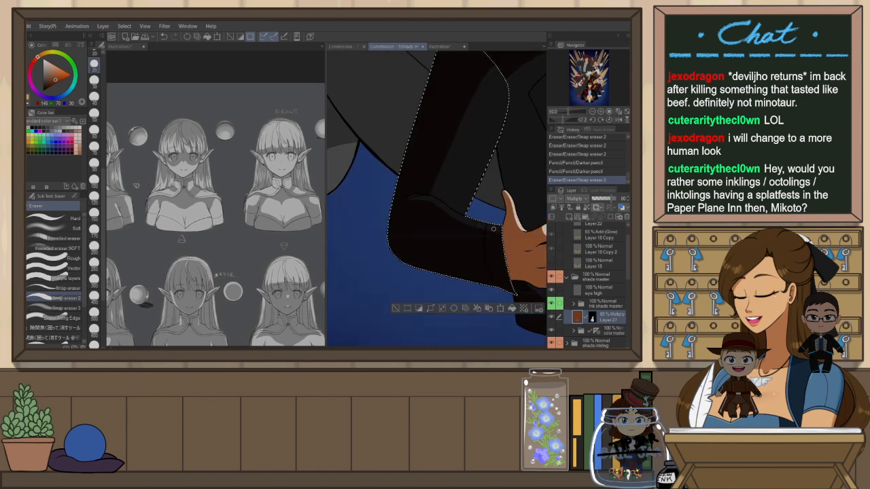
drag(505, 286, 412, 263)
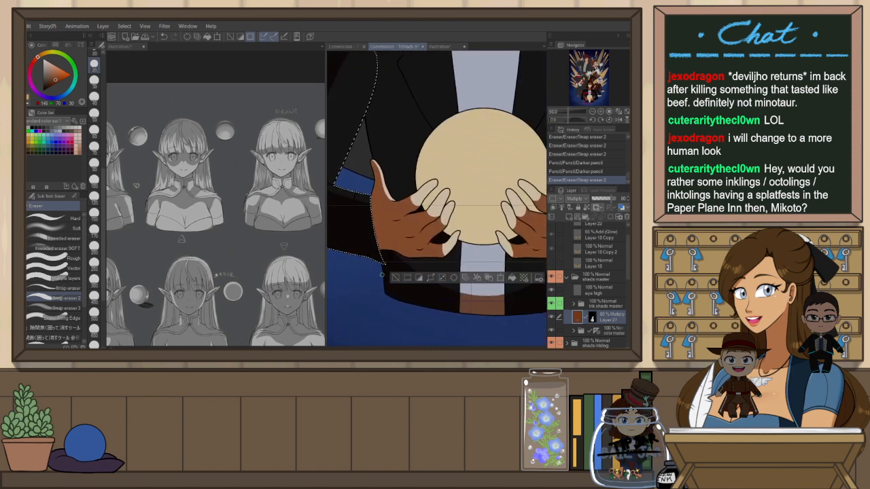
scroll(412, 263, down, 4)
scroll(425, 252, up, 2)
mouse_move(365, 239)
mouse_down()
mouse_move(431, 206)
mouse_move(438, 215)
mouse_up()
scroll(431, 205, up, 2)
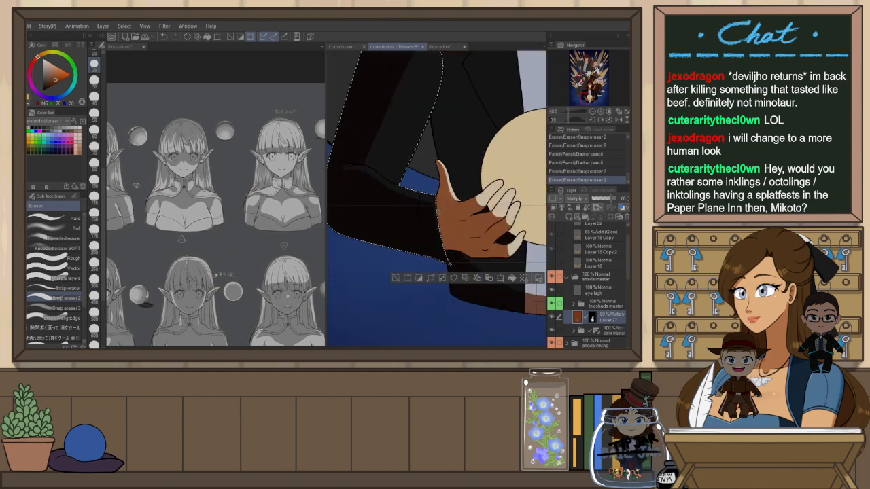
key(bracketright)
key(bracketright)
key(bracketright)
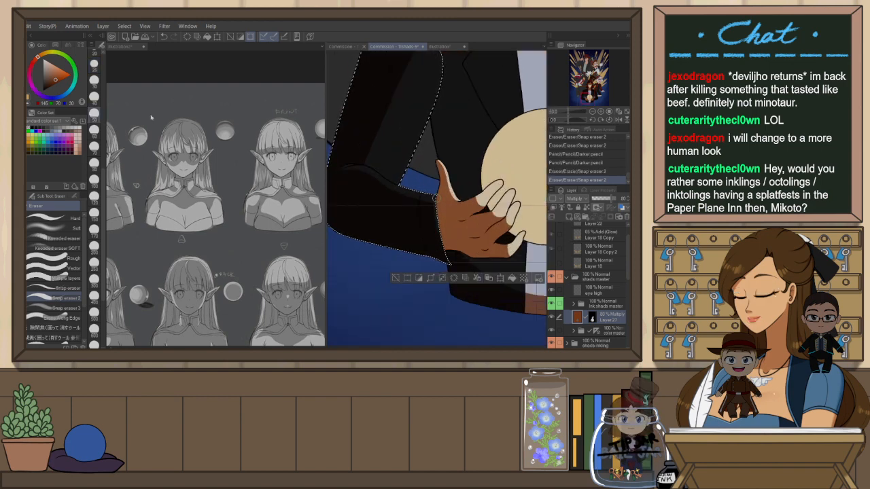
drag(433, 206, 452, 259)
key(ctrl+z)
key(ctrl+z)
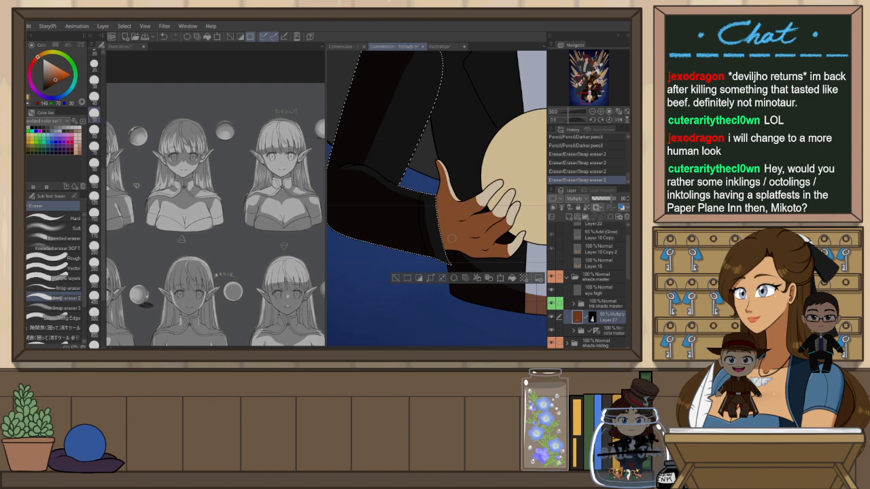
drag(436, 203, 478, 268)
key(ctrl+z)
mouse_move(435, 200)
mouse_down()
mouse_move(467, 264)
mouse_move(439, 233)
mouse_move(469, 261)
mouse_up()
key(ctrl+z)
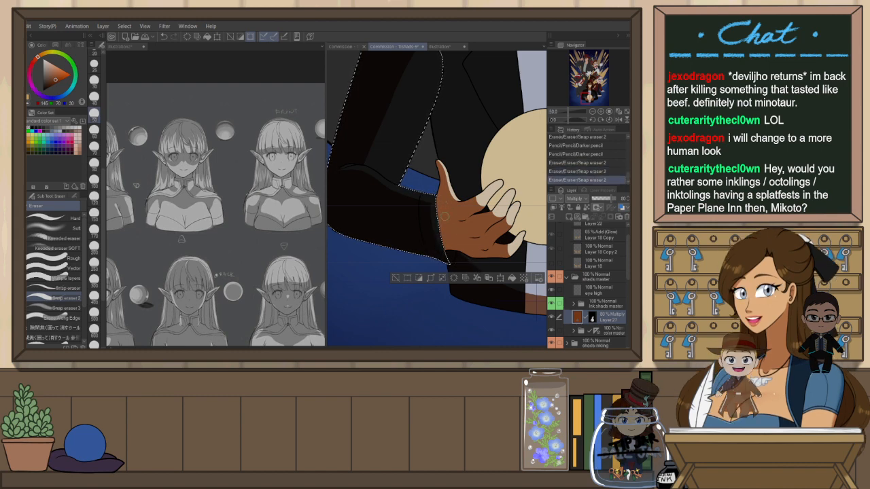
Erase a touch of shading on the sleeve near the other hand and clear the selection
key(h)
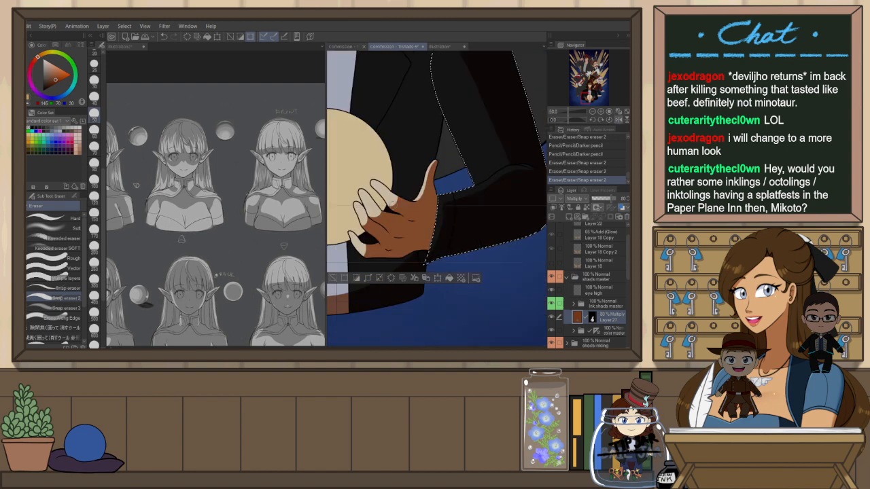
drag(371, 200, 535, 189)
mouse_move(388, 186)
mouse_down()
mouse_move(395, 229)
mouse_move(421, 242)
mouse_up()
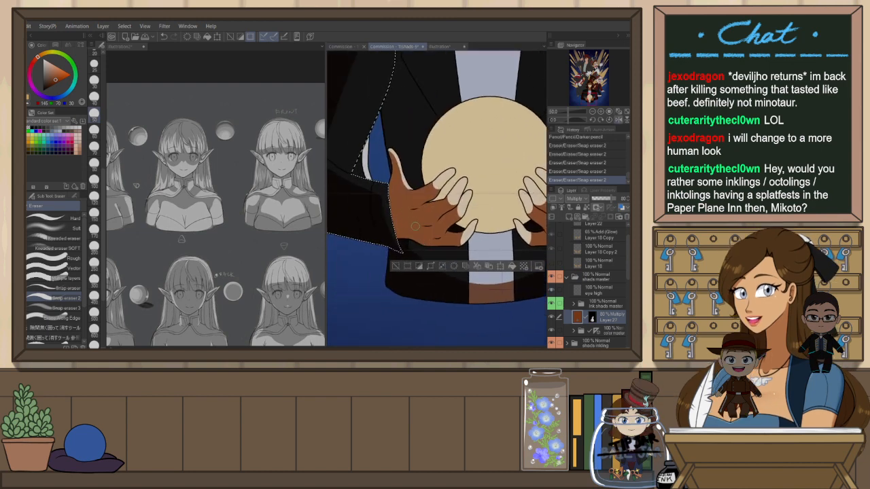
key(ctrl+d)
scroll(396, 206, down, 7)
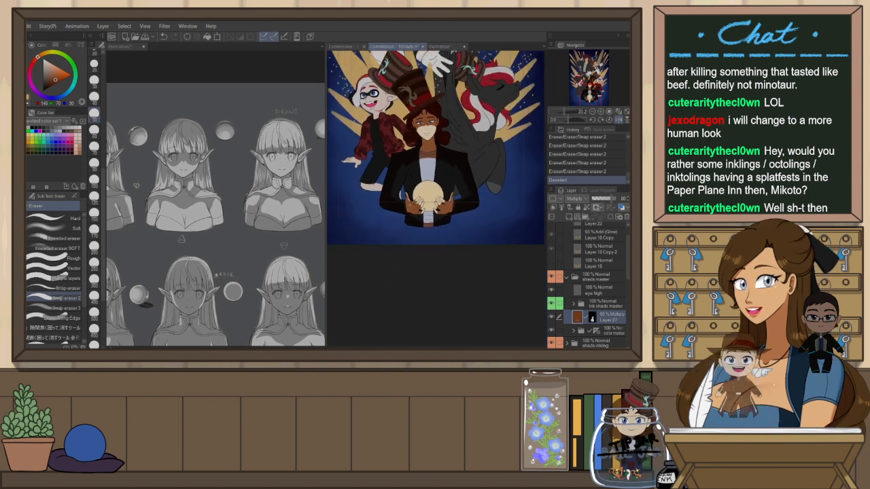
drag(408, 197, 408, 217)
scroll(420, 129, up, 3)
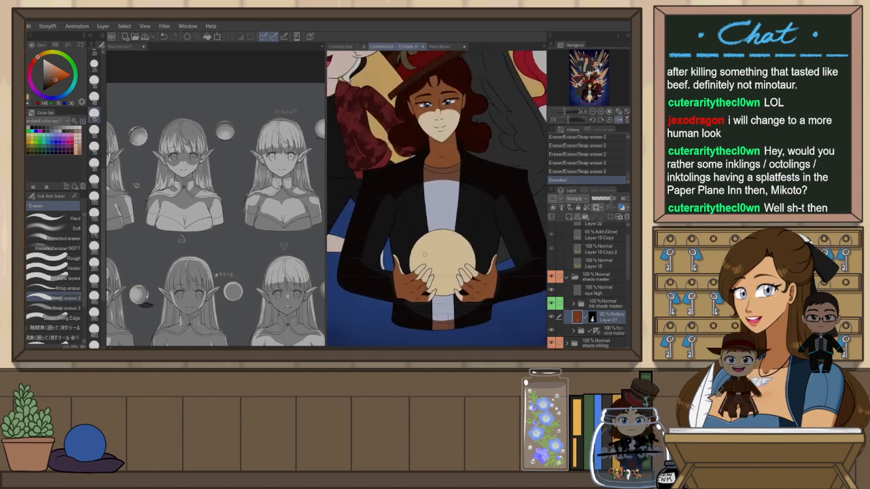
key(h)
click(604, 303)
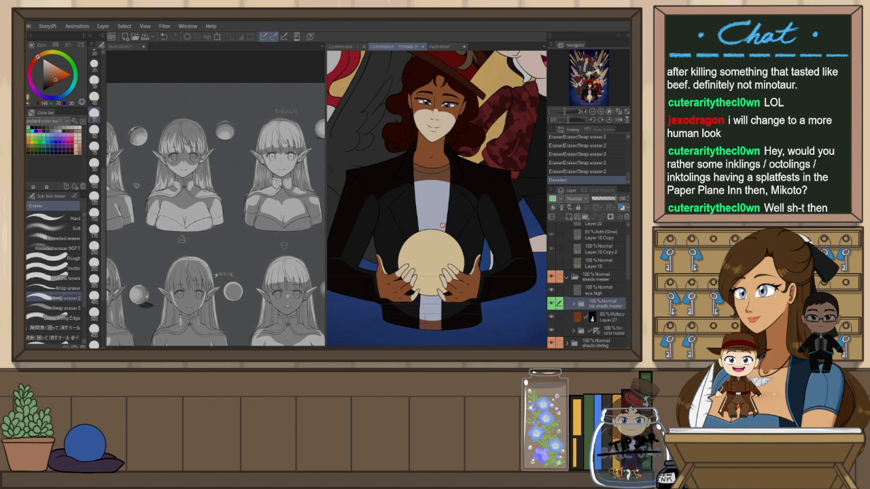
key(w)
click(390, 194)
shift+click(472, 190)
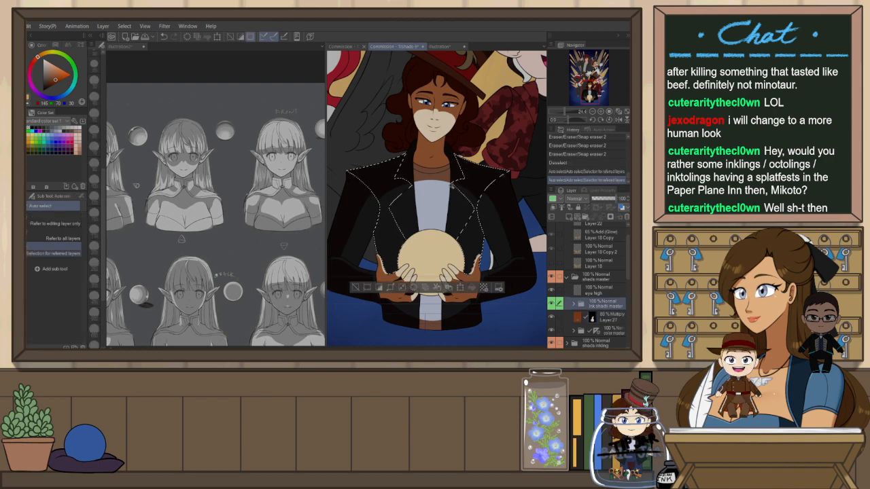
click(599, 316)
key(e)
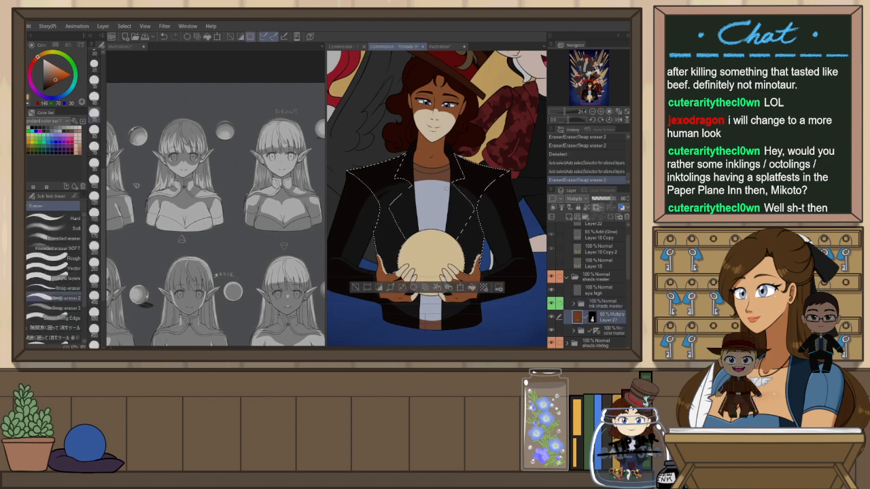
key(ctrl+z)
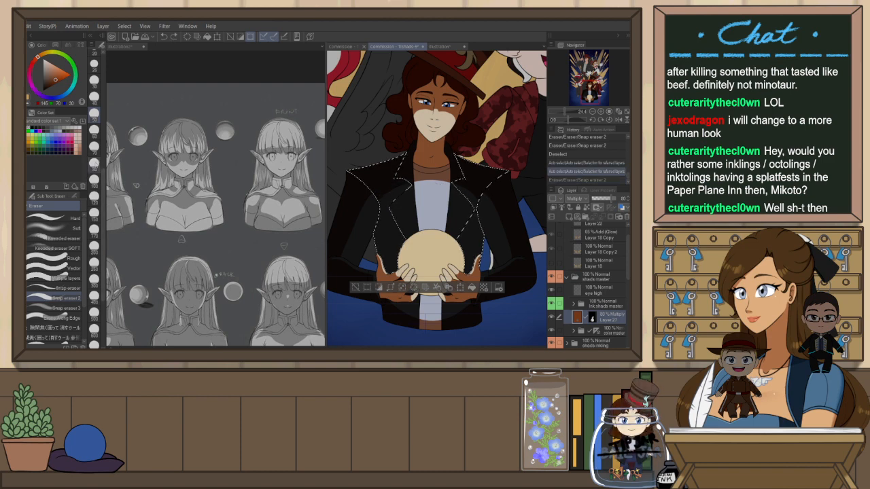
click(94, 180)
mouse_move(378, 178)
mouse_down()
mouse_move(384, 209)
mouse_move(393, 186)
mouse_move(402, 200)
mouse_up()
key(ctrl+z)
key(ctrl+z)
key(h)
key(ctrl+z)
key(ctrl+z)
key(ctrl+z)
key(ctrl+d)
Zoom out and review the whole illustration's shading
scroll(442, 212, down, 3)
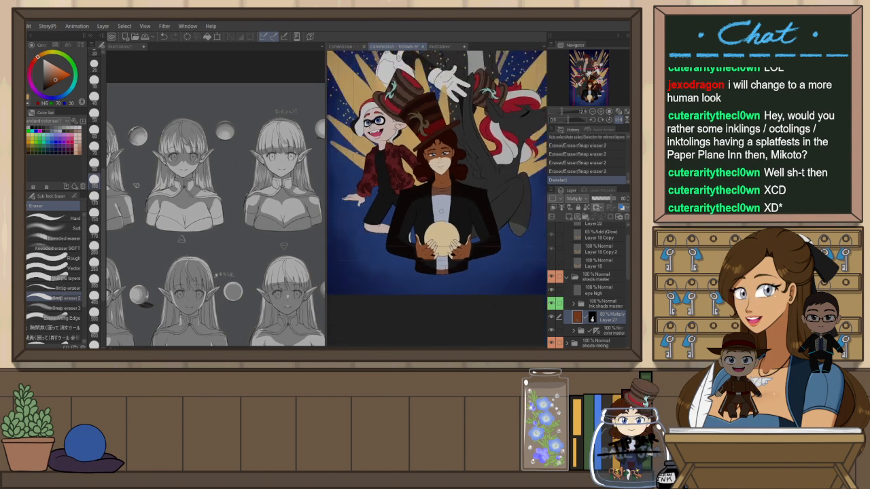
key(h)
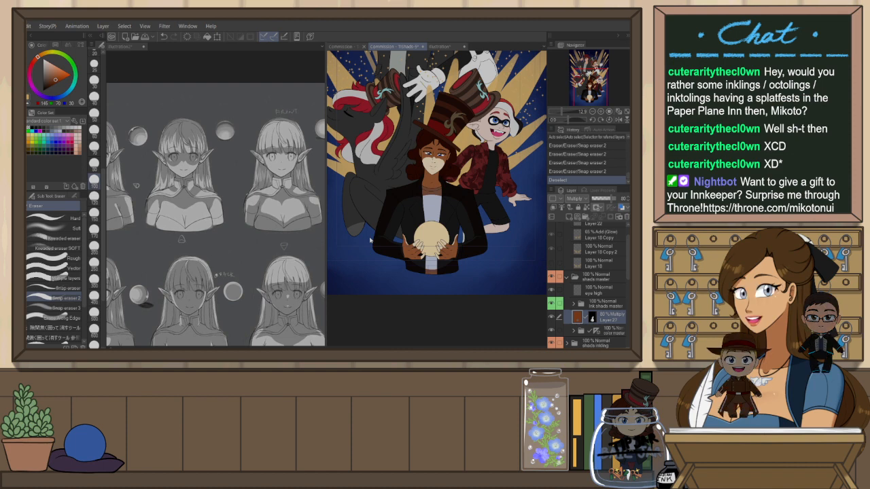
scroll(406, 233, down, 4)
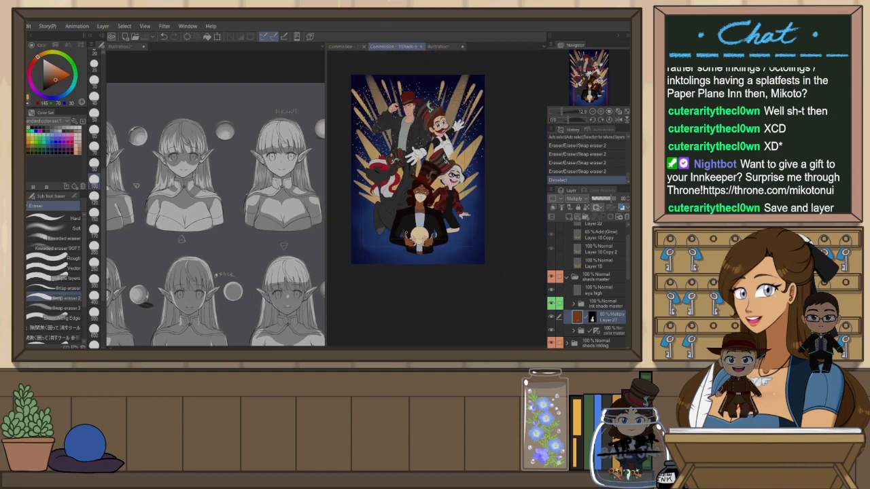
scroll(400, 136, up, 3)
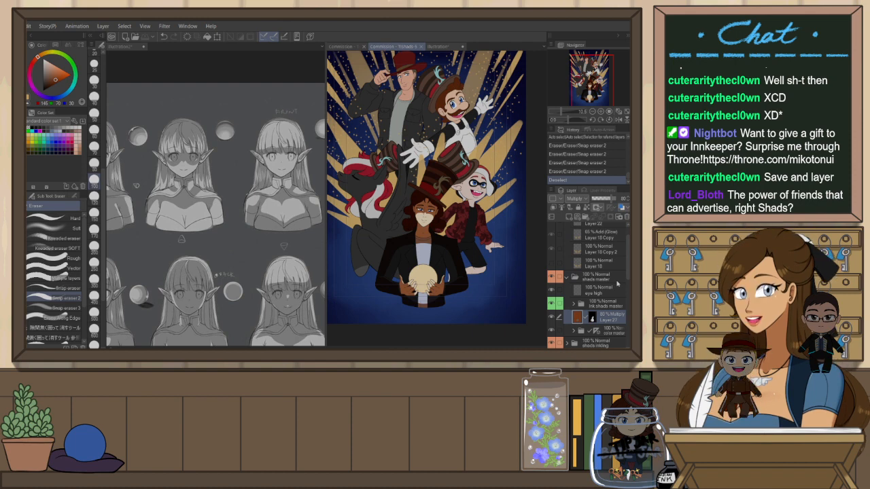
drag(491, 226, 488, 231)
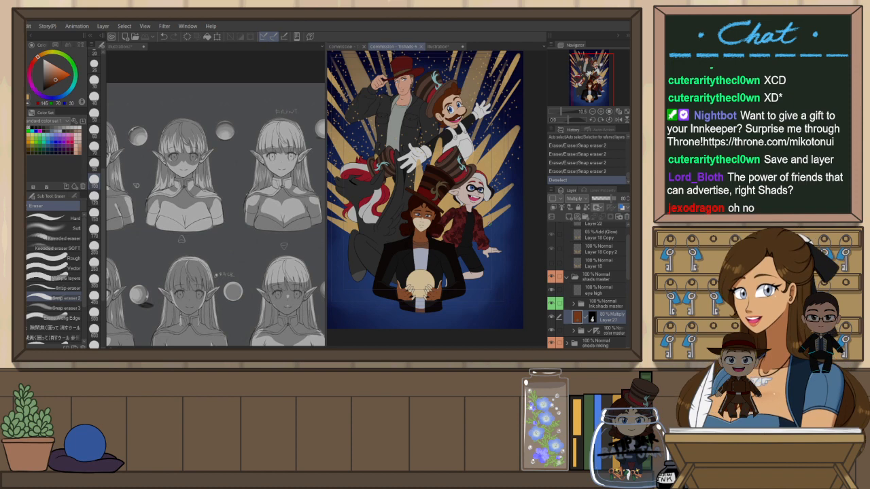
drag(505, 277, 523, 283)
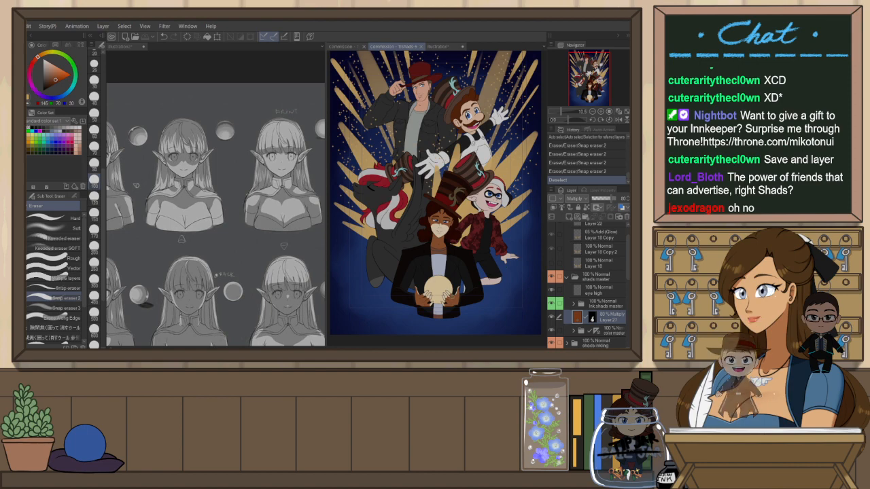
scroll(437, 264, up, 5)
scroll(425, 190, down, 5)
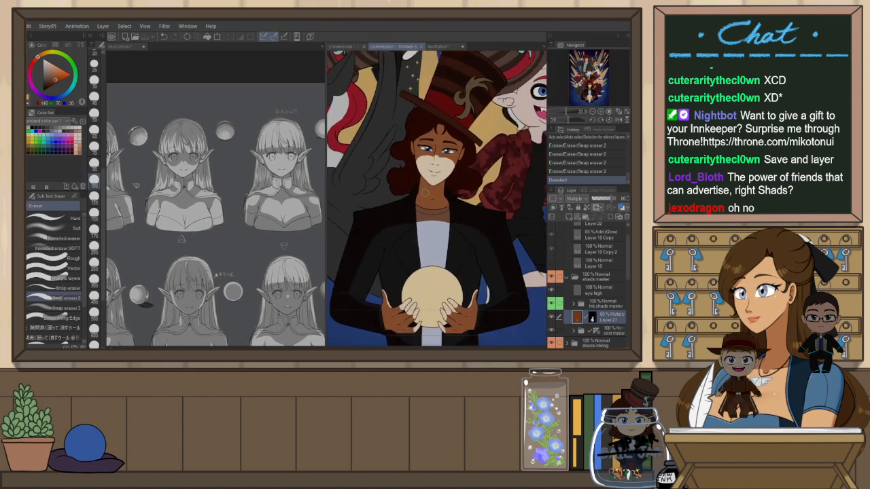
scroll(439, 153, up, 2)
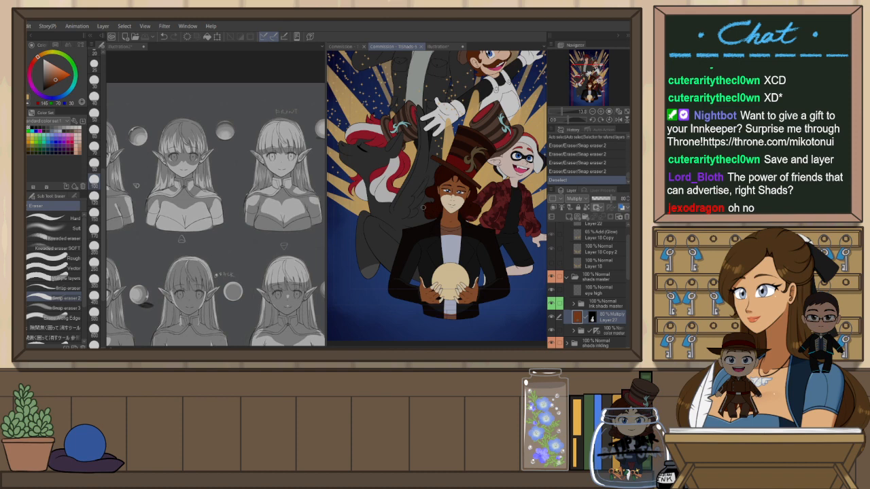
Rearrange the open document tabs and return to the commission canvas, fitting it to the window
click(627, 112)
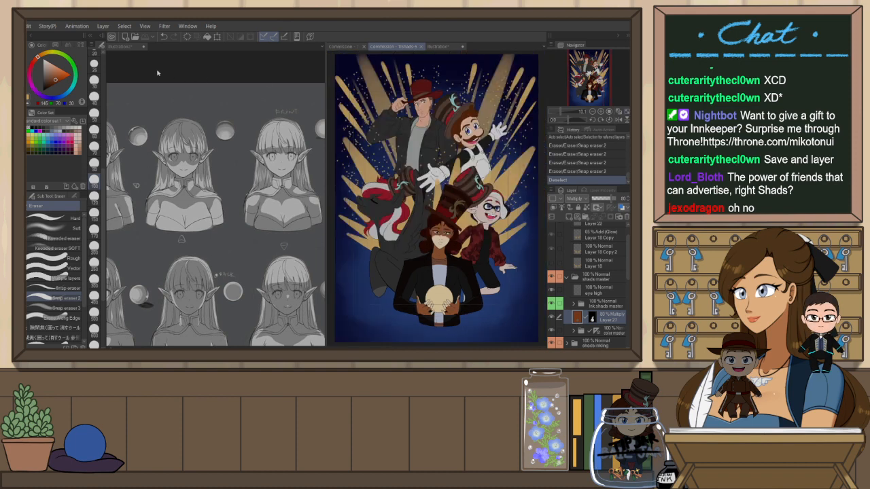
drag(132, 47, 324, 52)
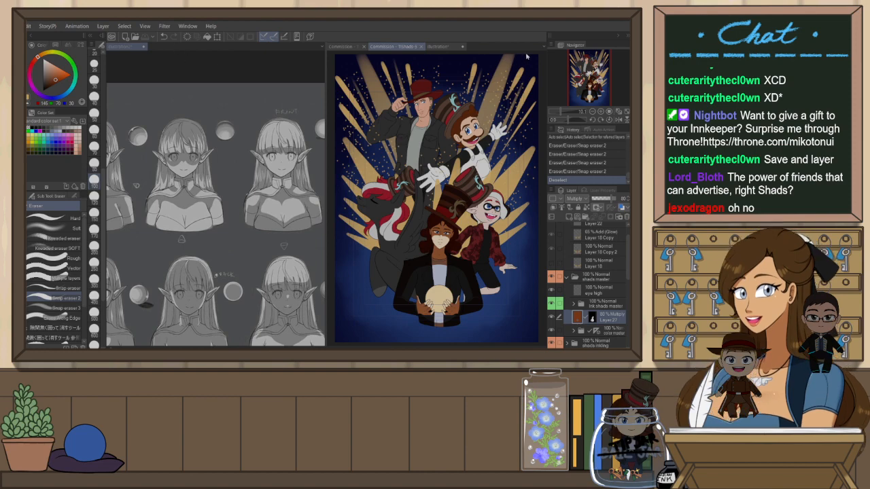
drag(526, 57, 157, 49)
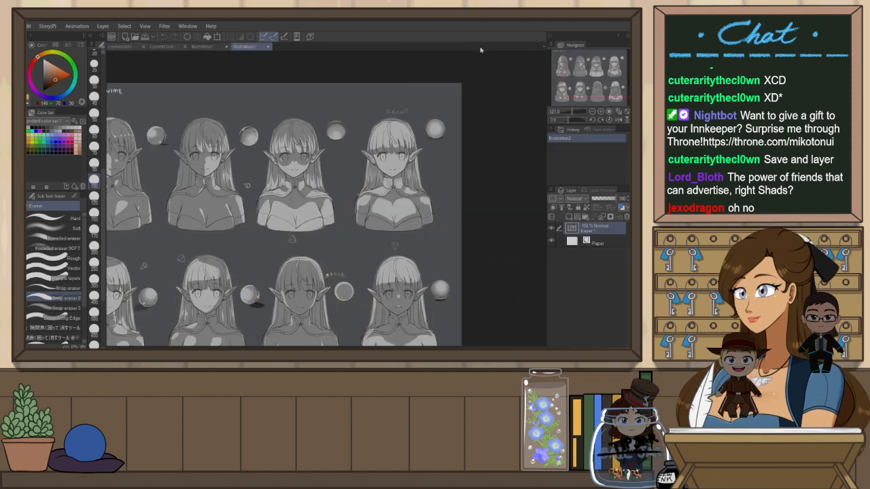
click(161, 47)
scroll(333, 197, up, 3)
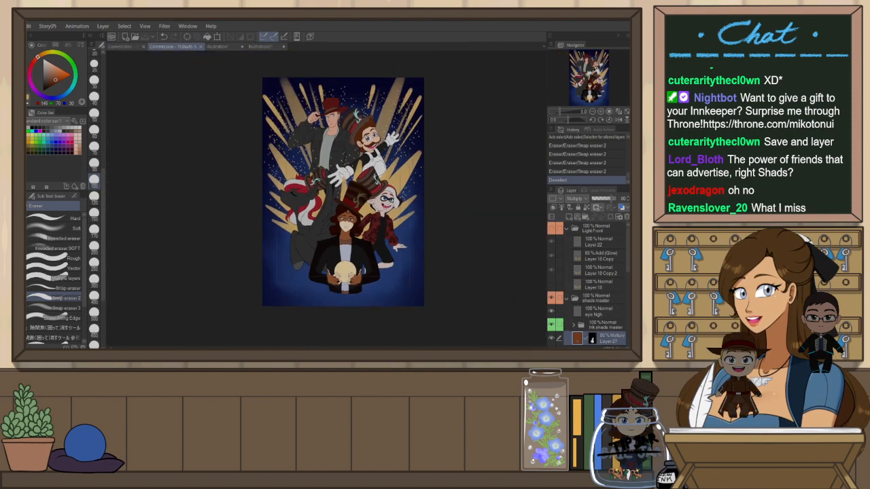
click(624, 120)
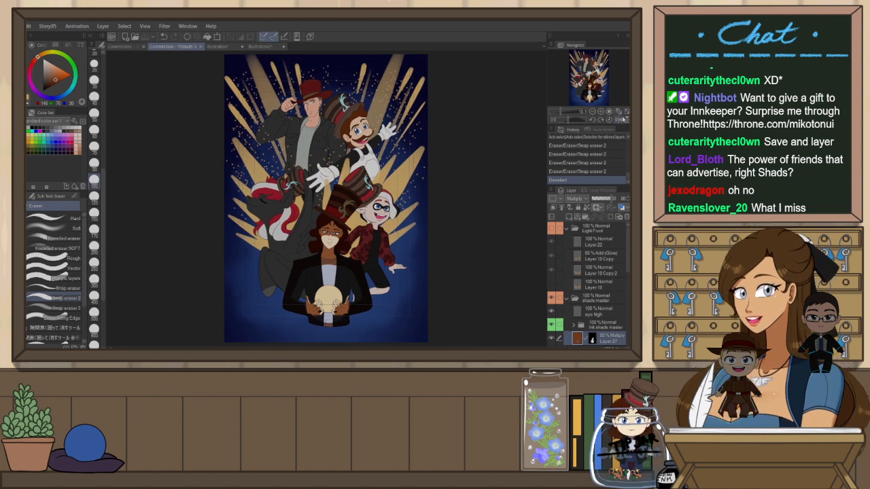